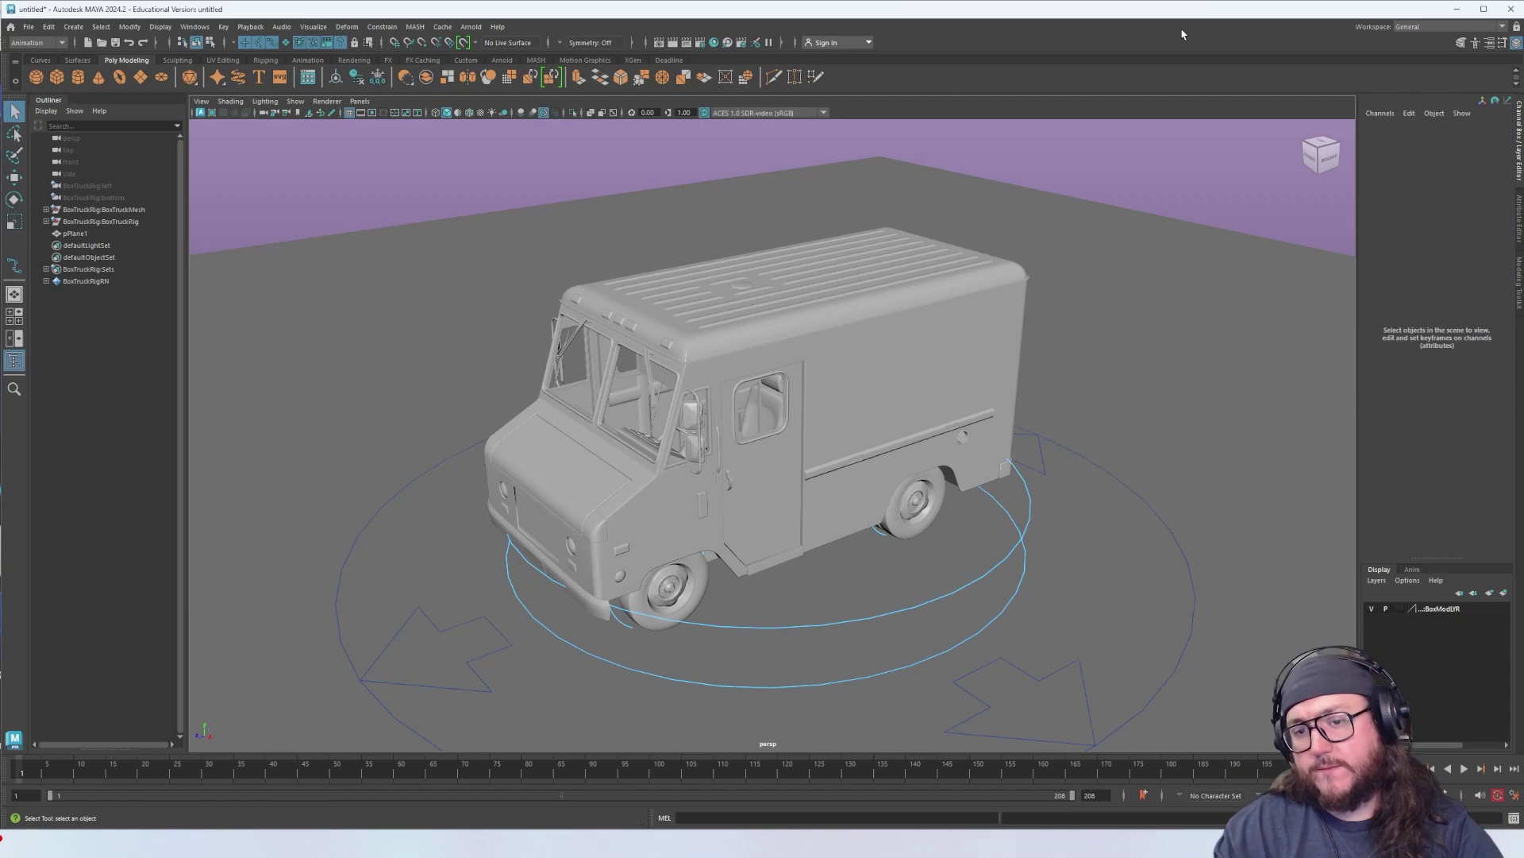
Show all four views around the truck and bring up the curve creation tools
{"action": "right_click_drag", "start_coordinate": [698, 228], "coordinate": [502, 244], "text": "alt"}
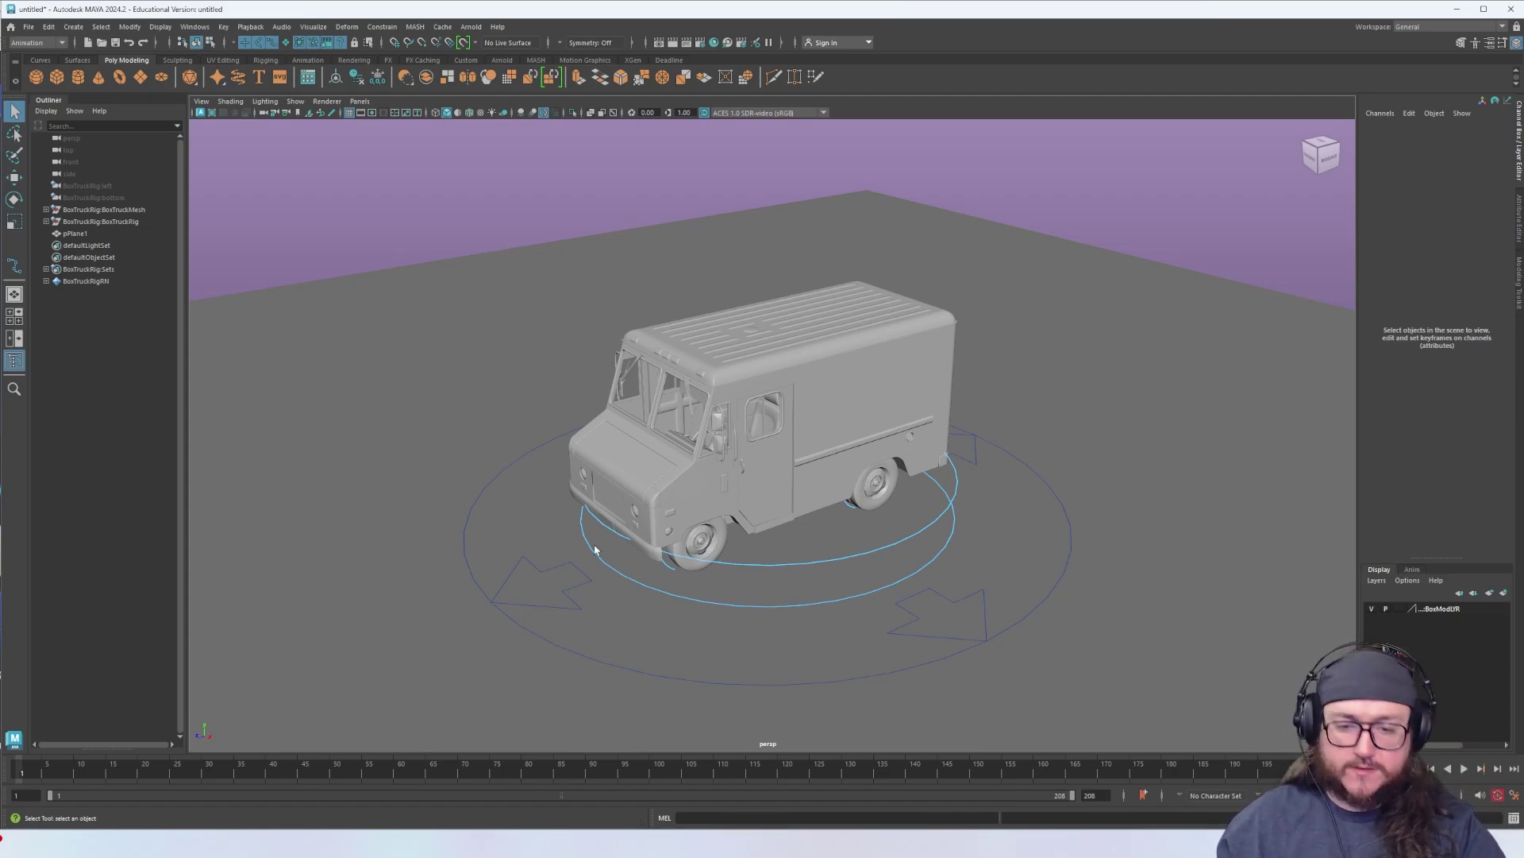
{"action": "middle_click_drag", "start_coordinate": [586, 597], "coordinate": [647, 513], "text": "alt"}
{"action": "right_click_drag", "start_coordinate": [647, 513], "coordinate": [575, 498], "text": "alt"}
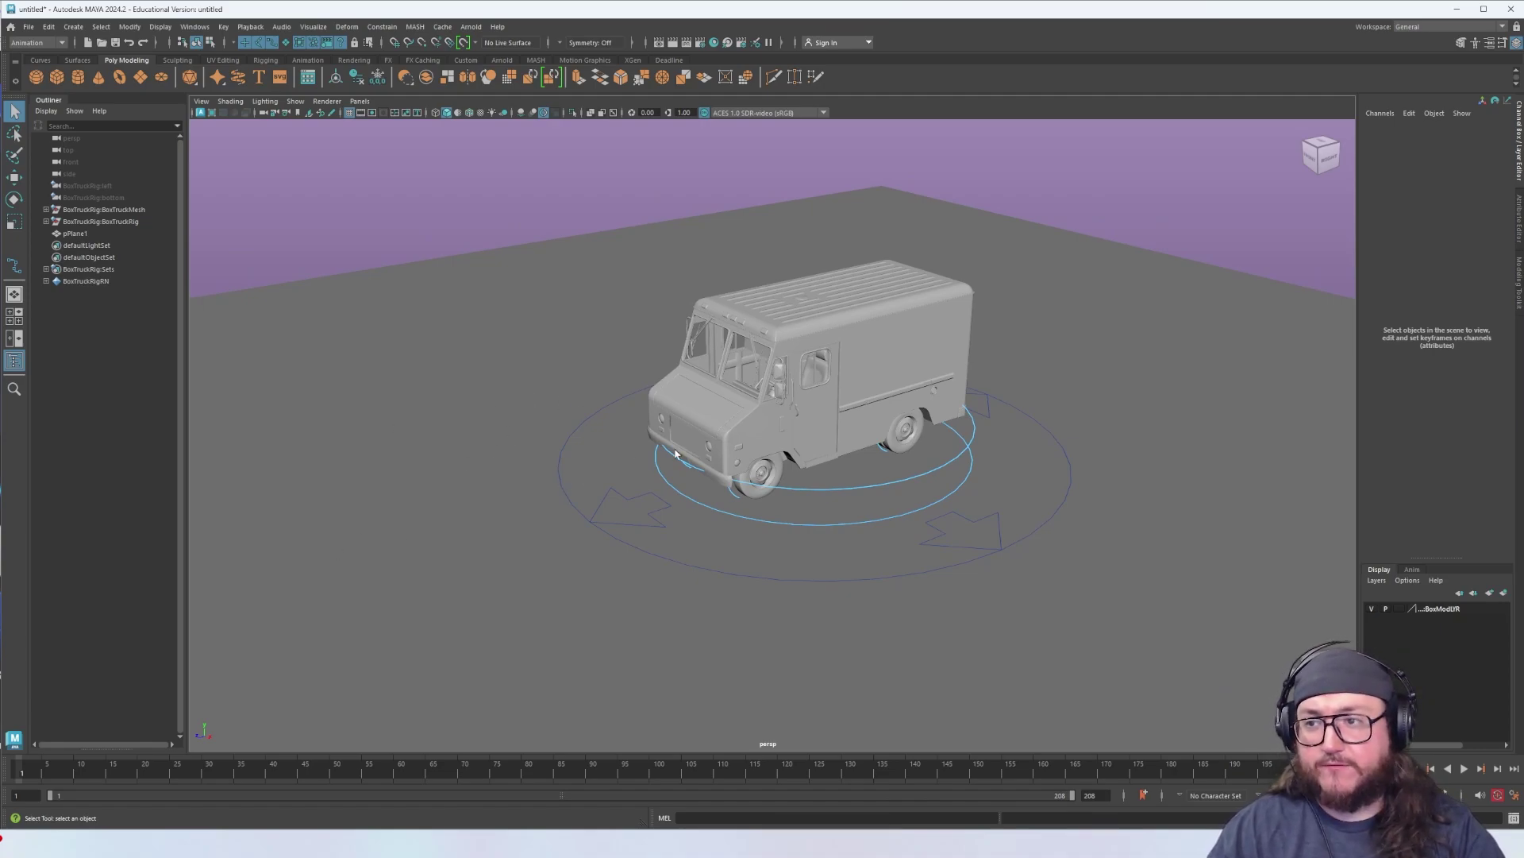
{"action": "key", "text": "space"}
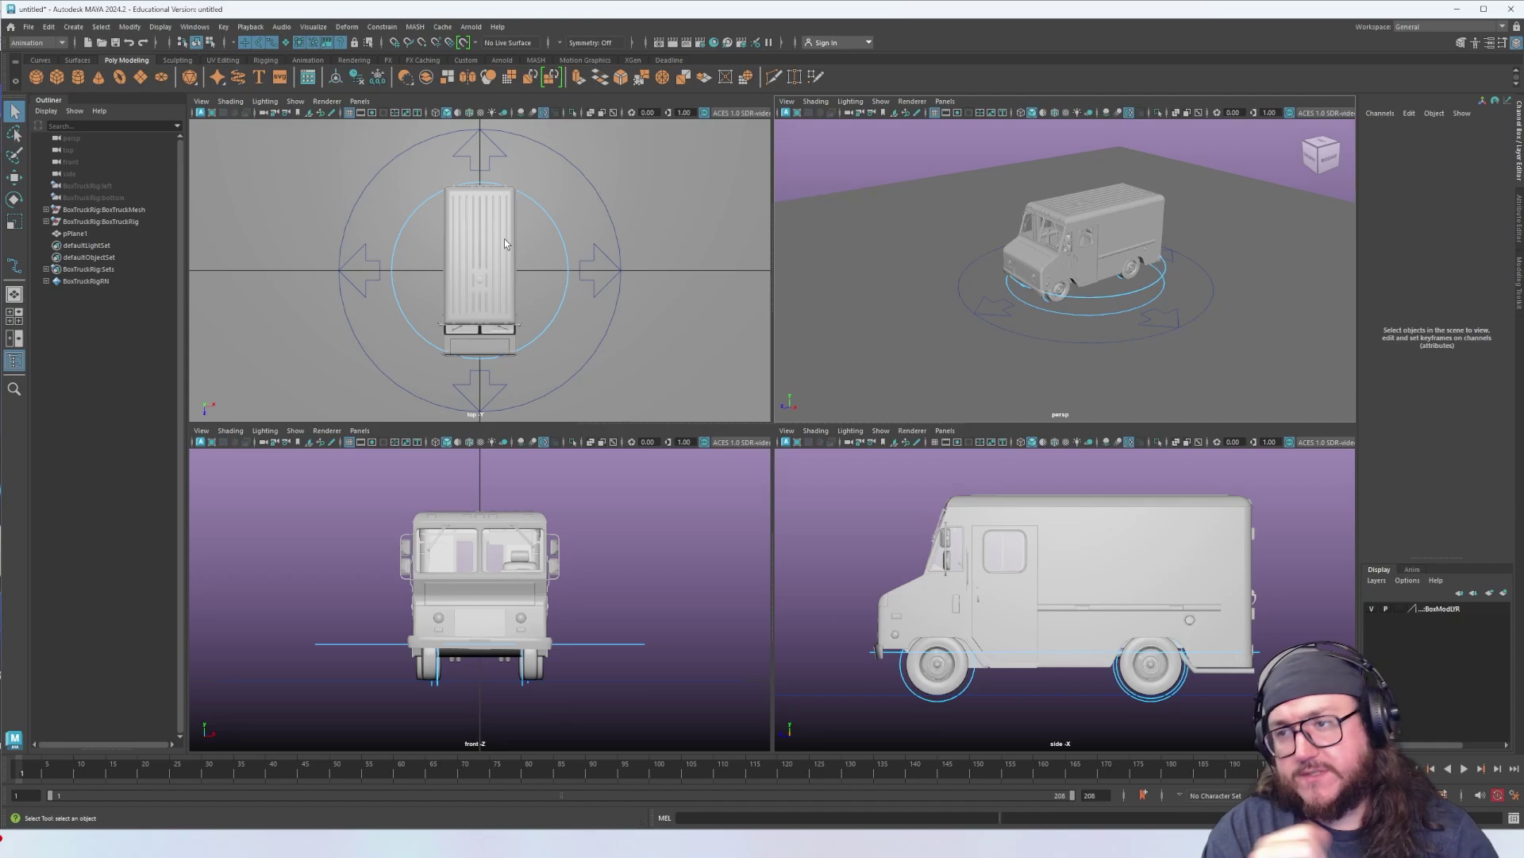
{"action": "left_click", "coordinate": [78, 61]}
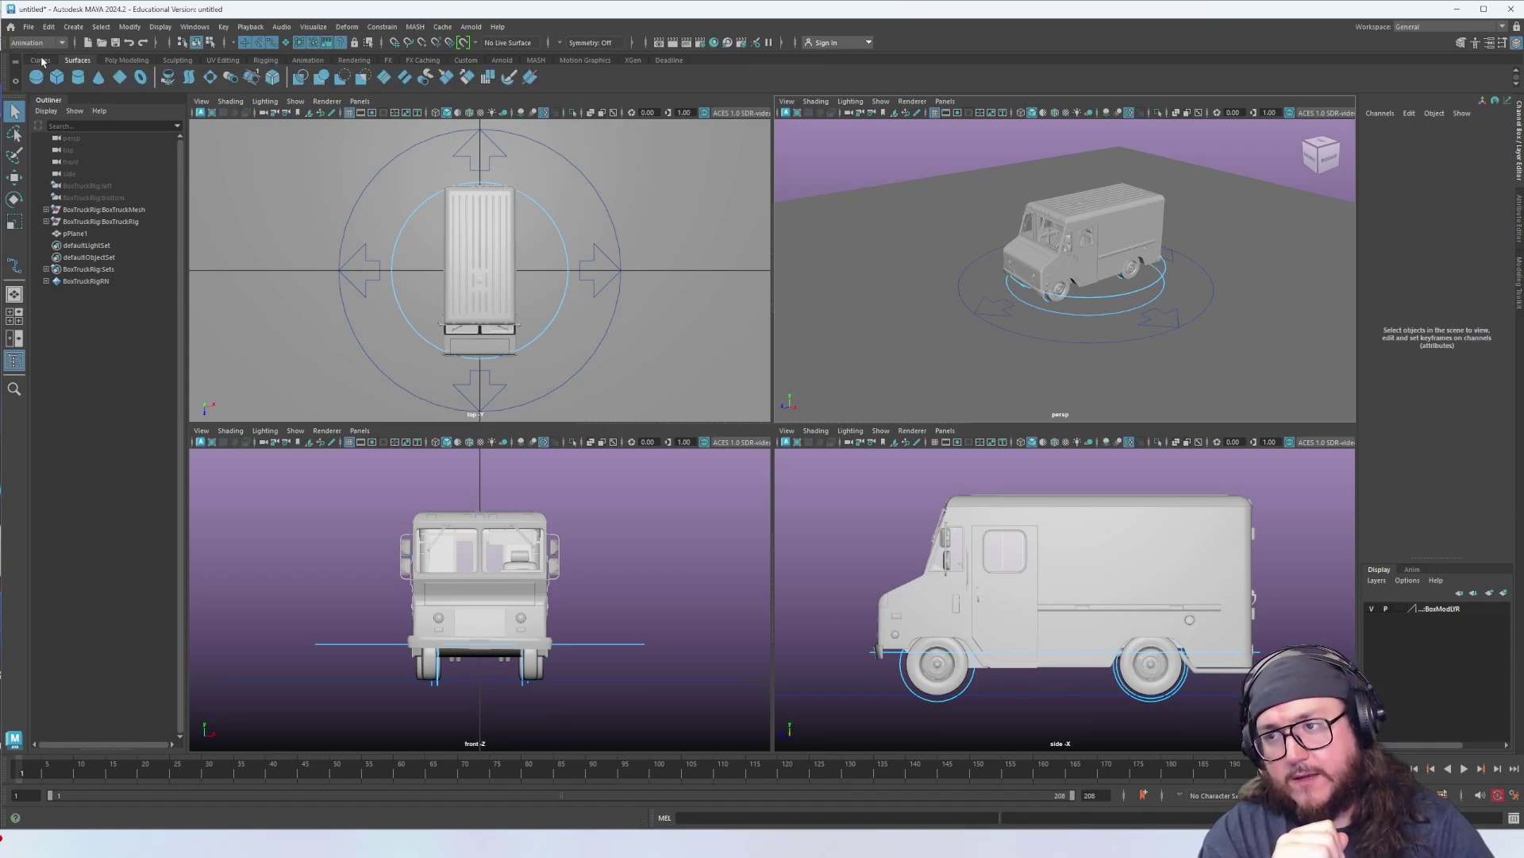
{"action": "left_click", "coordinate": [41, 60]}
Draw a trial four-point EP curve around the truck in the perspective view and delete it
{"action": "left_click", "coordinate": [99, 77]}
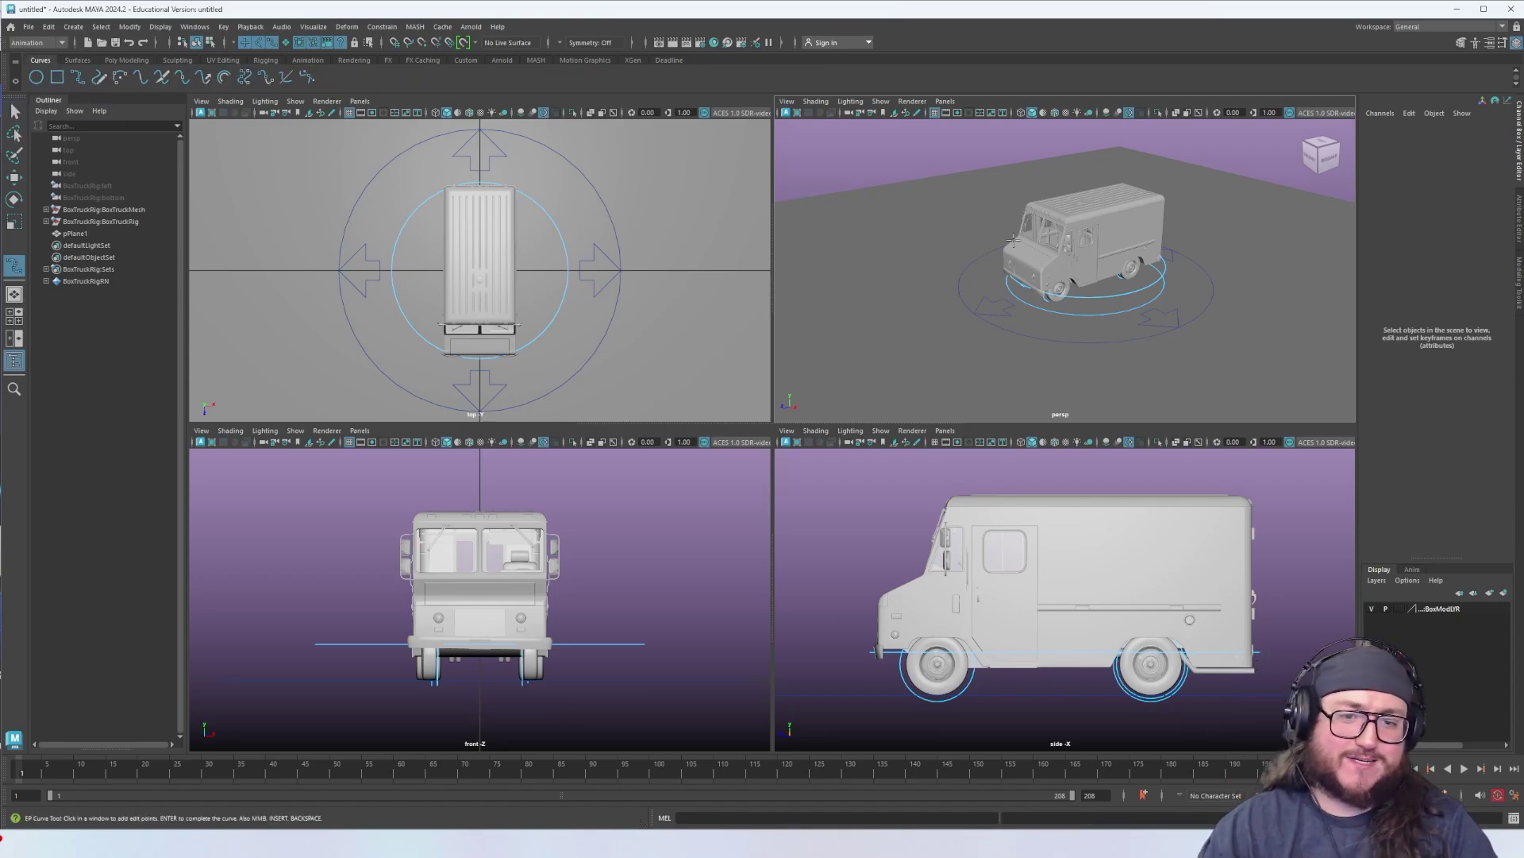
{"action": "left_click", "coordinate": [934, 216]}
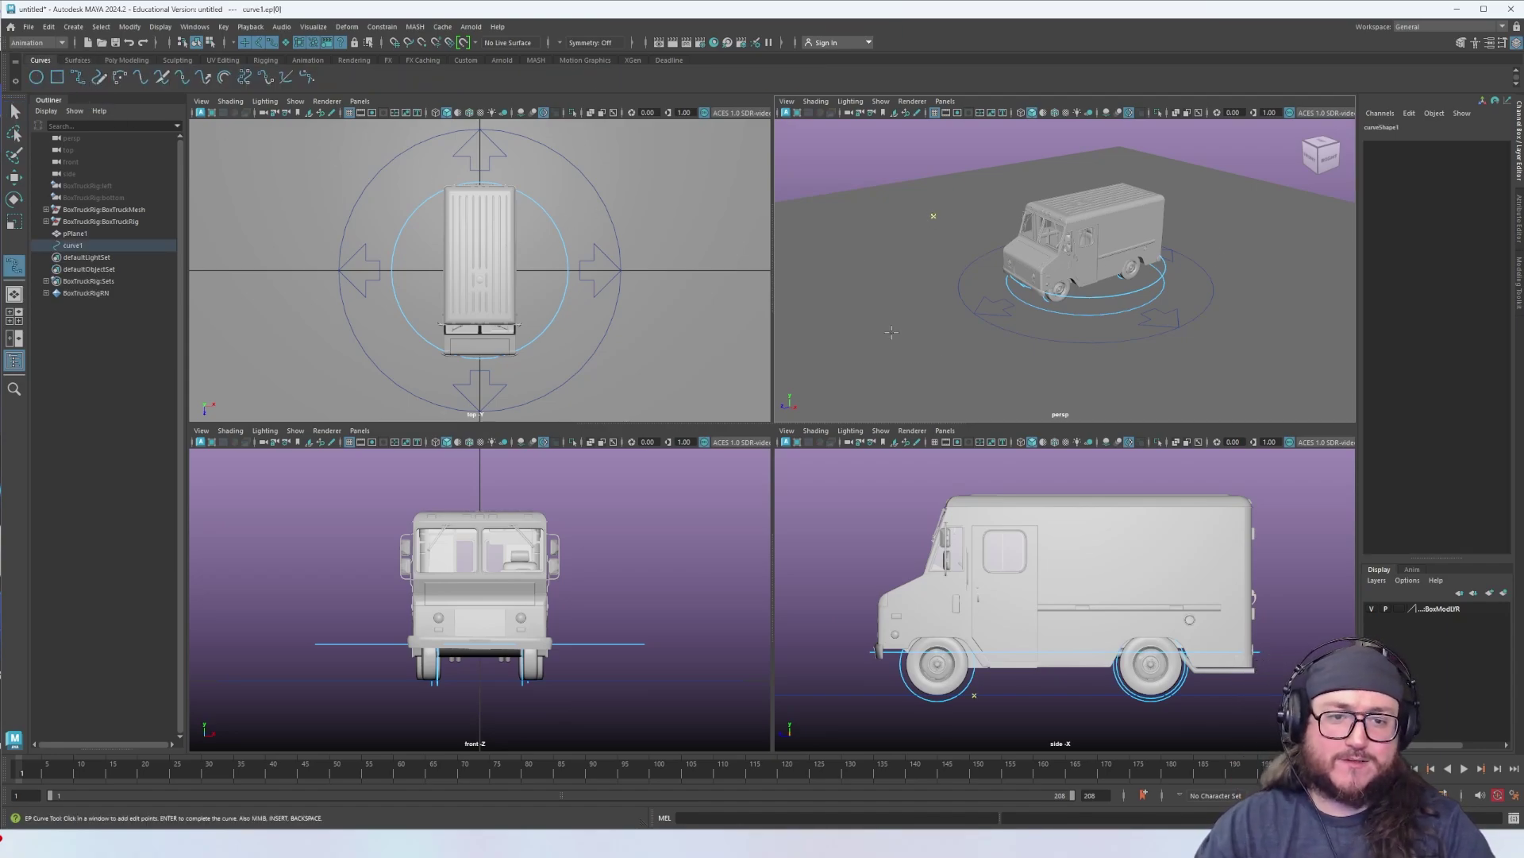
{"action": "left_click", "coordinate": [1199, 178]}
{"action": "left_click", "coordinate": [953, 384]}
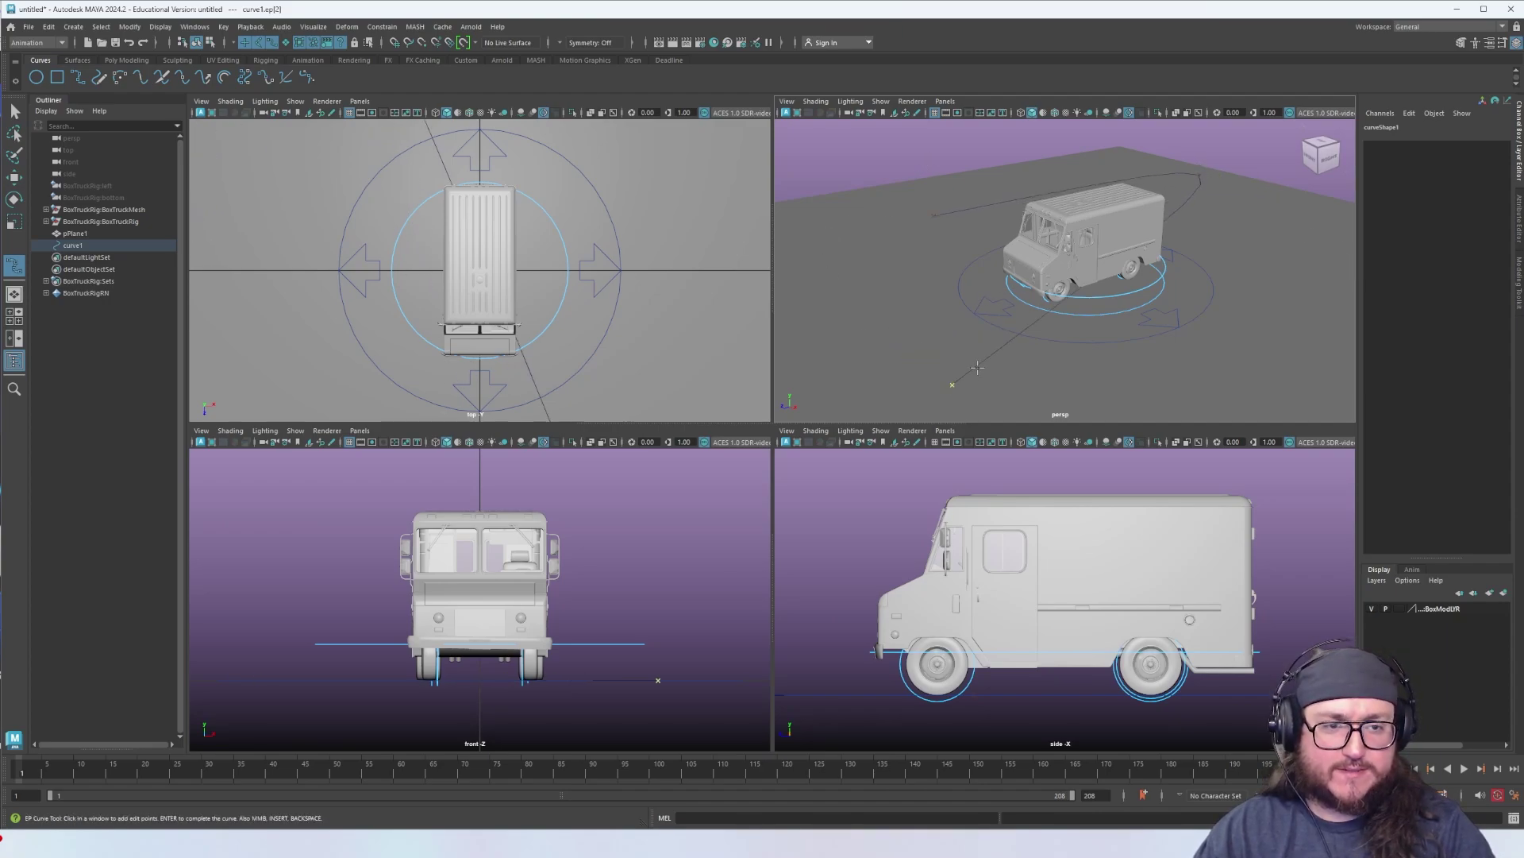
{"action": "left_click", "coordinate": [1288, 247]}
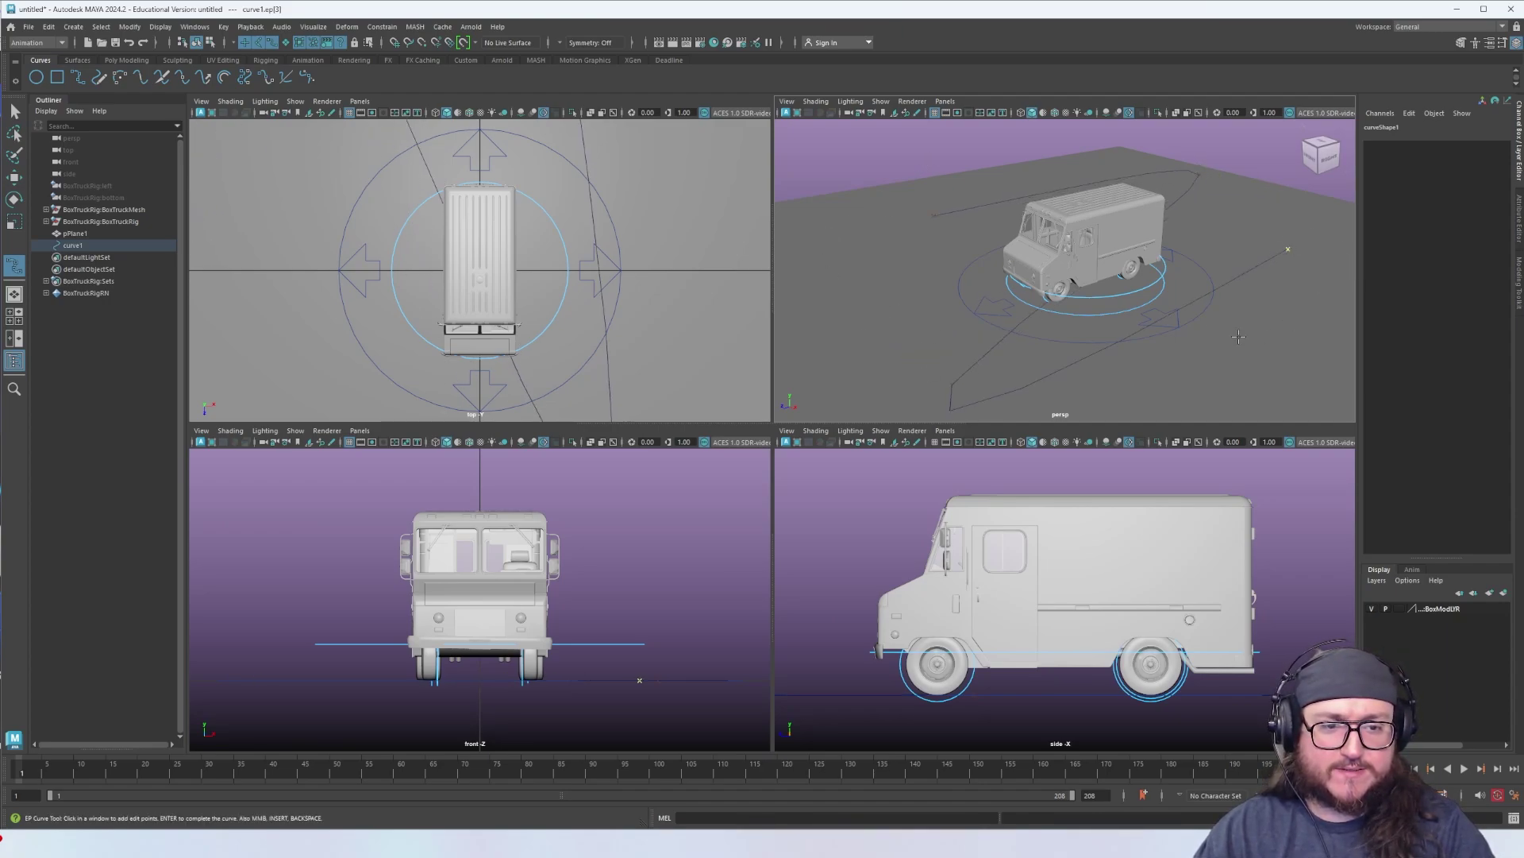
{"action": "key", "text": "Return"}
{"action": "left_click_drag", "start_coordinate": [1241, 338], "coordinate": [923, 311], "text": "alt"}
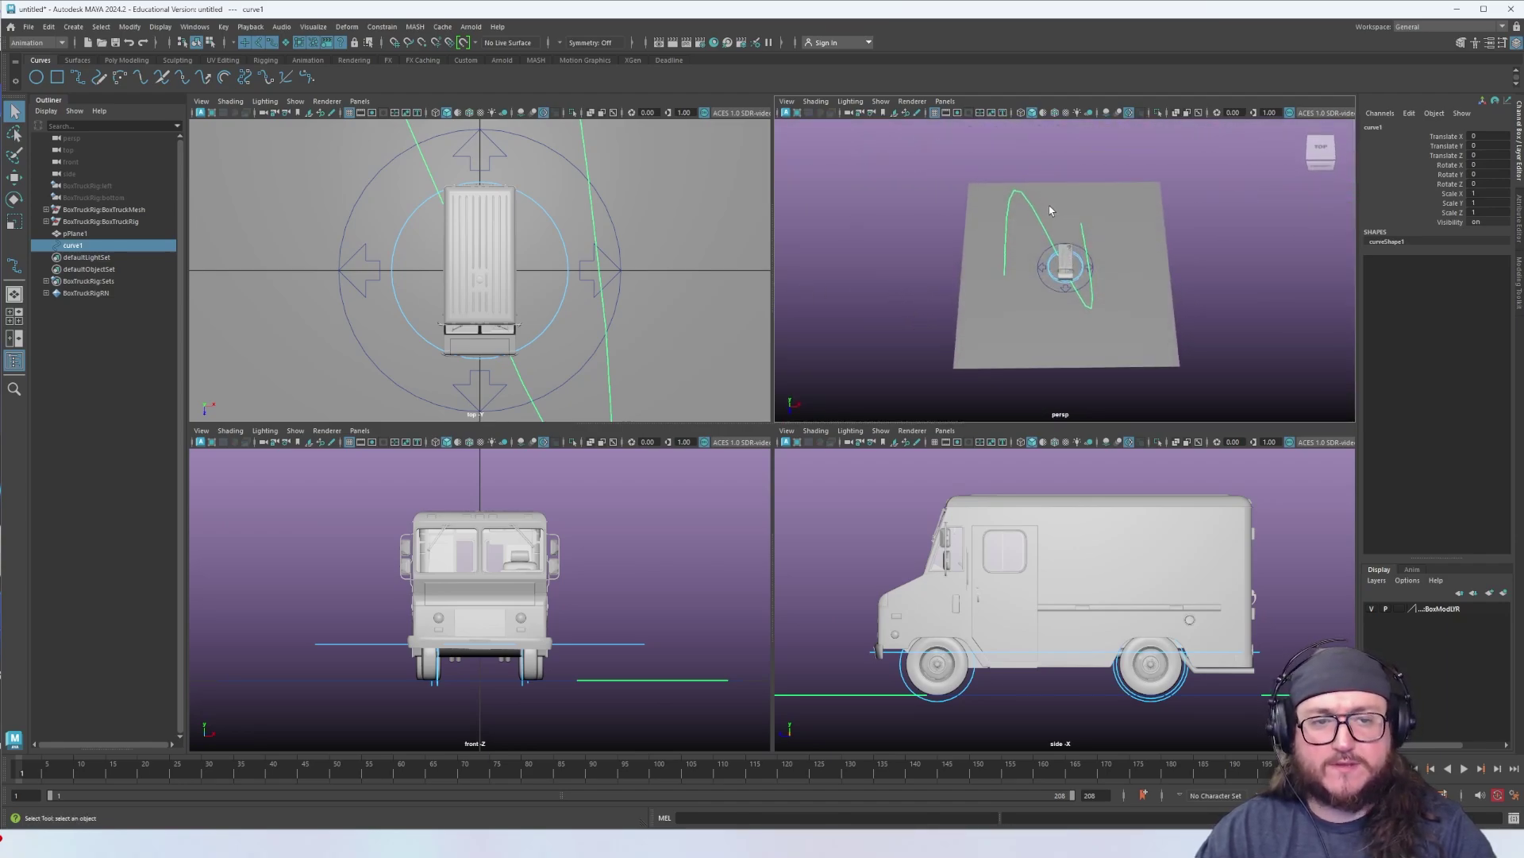
{"action": "key", "text": "Delete"}
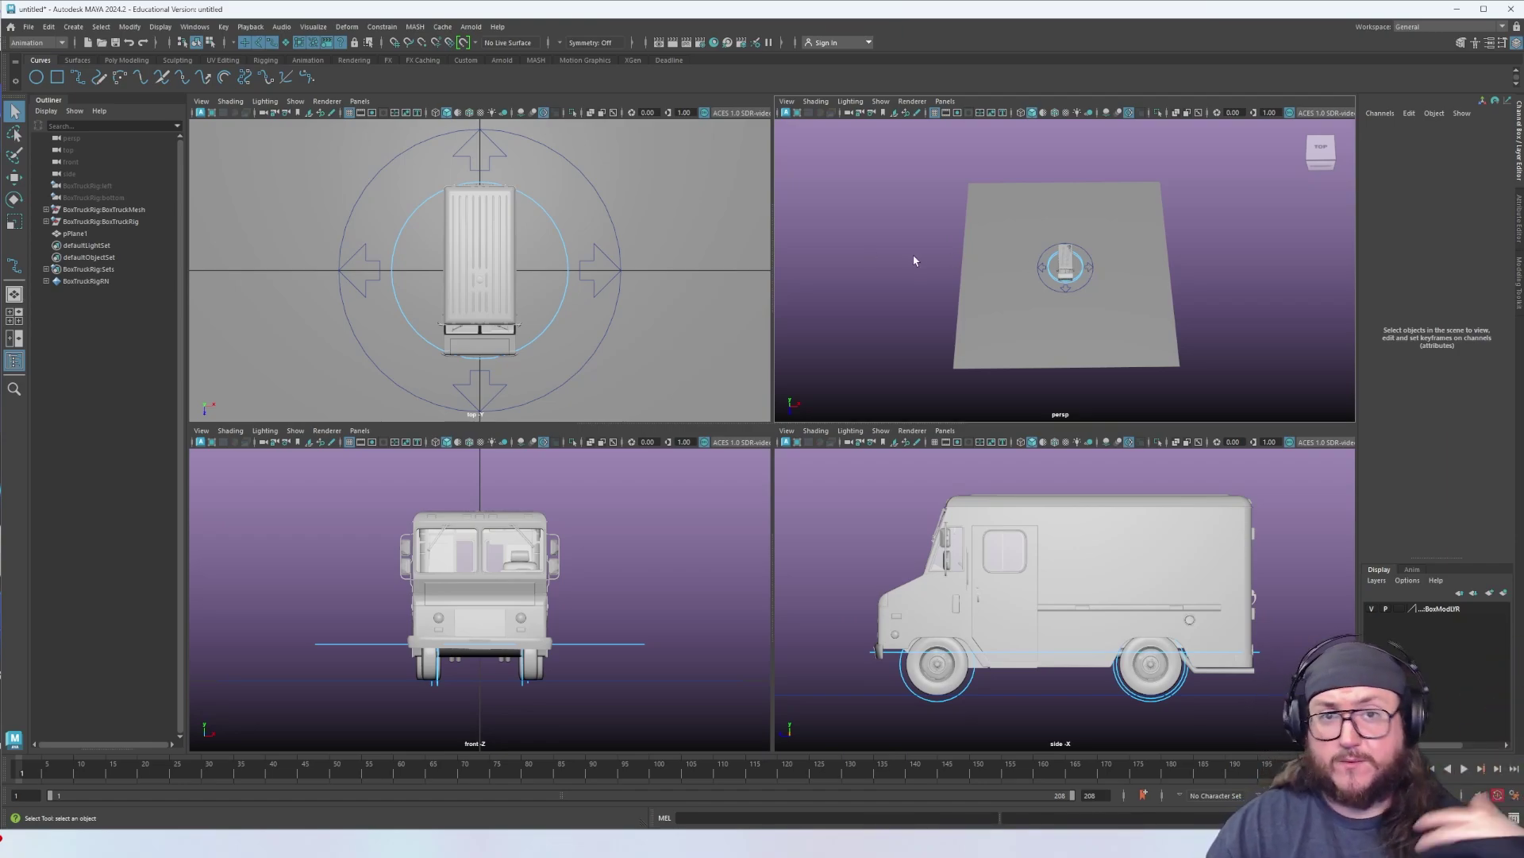
Start an EP curve in the top view at the truck's front arrow, placing points ahead of it and toward positive X
{"action": "right_click_drag", "start_coordinate": [612, 224], "coordinate": [309, 274], "text": "alt"}
{"action": "middle_click_drag", "start_coordinate": [589, 318], "coordinate": [579, 265], "text": "alt"}
{"action": "right_click_drag", "start_coordinate": [579, 265], "coordinate": [442, 272], "text": "alt"}
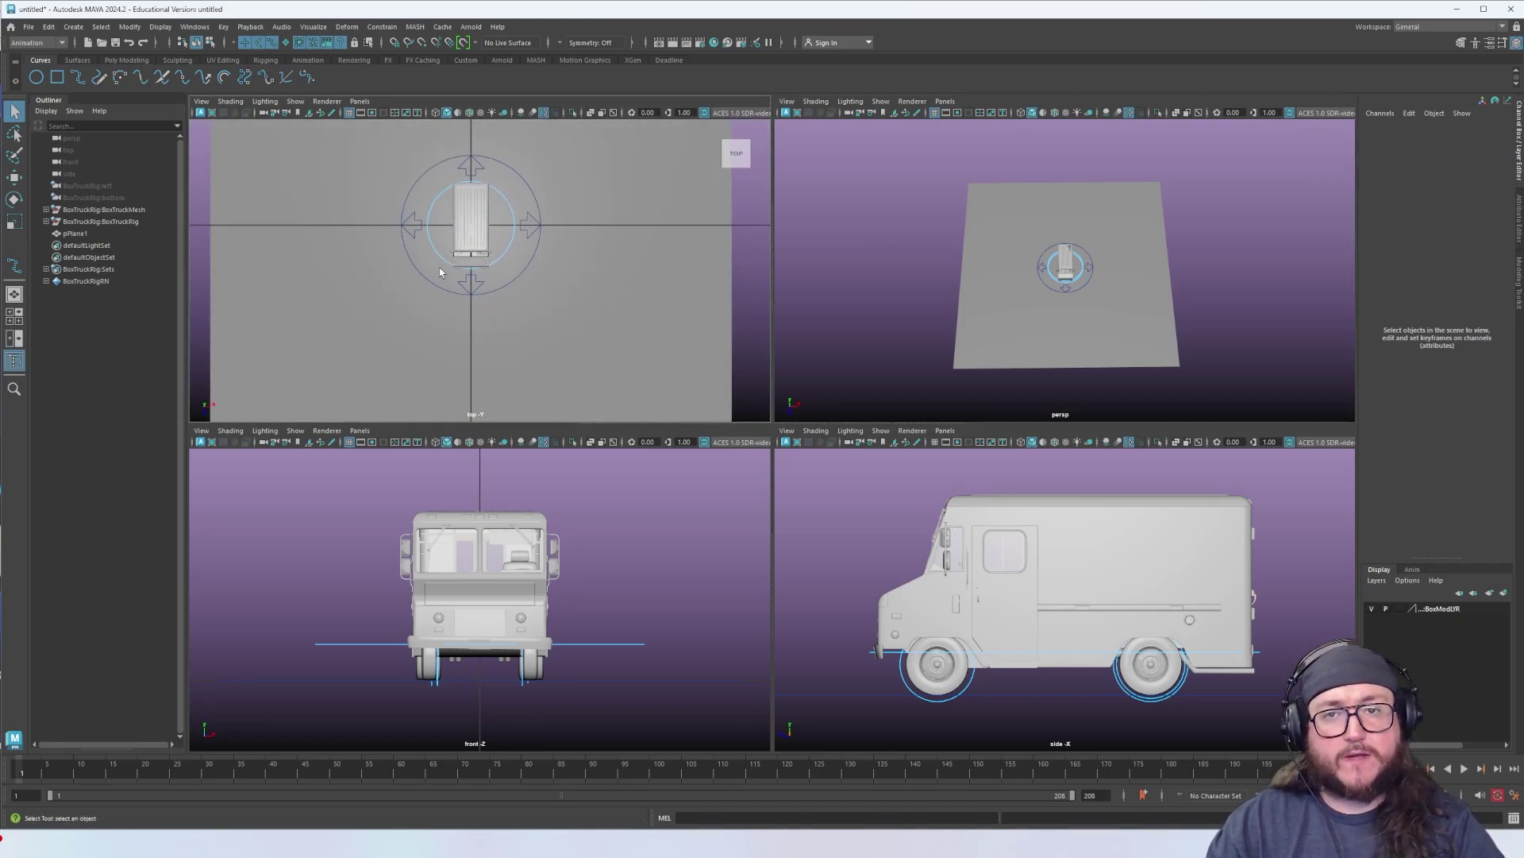
{"action": "left_click", "coordinate": [77, 78]}
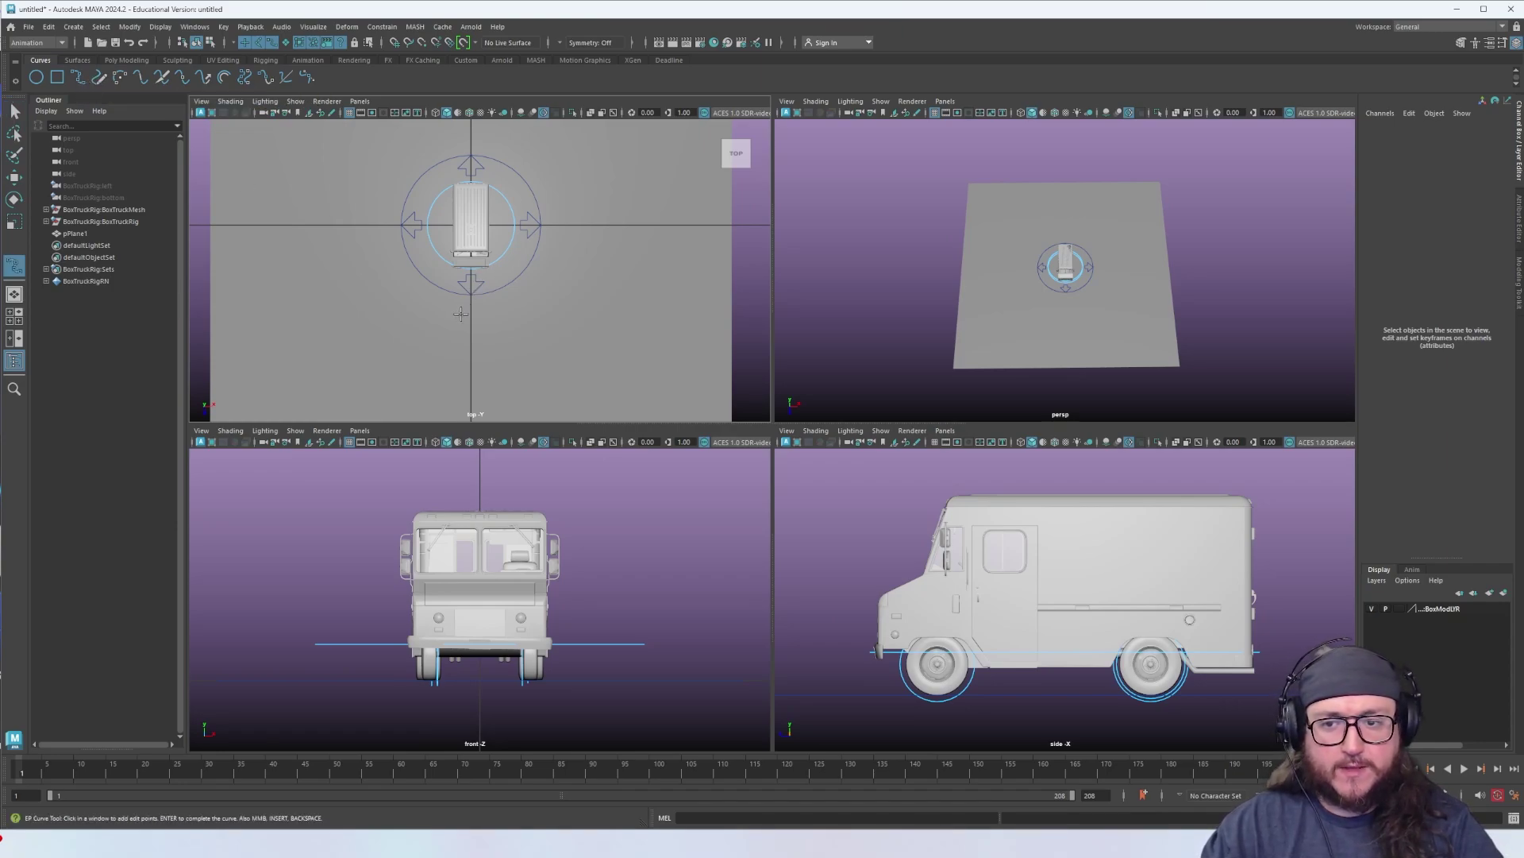
{"action": "left_click", "coordinate": [471, 282]}
{"action": "left_click_drag", "start_coordinate": [490, 375], "coordinate": [465, 362]}
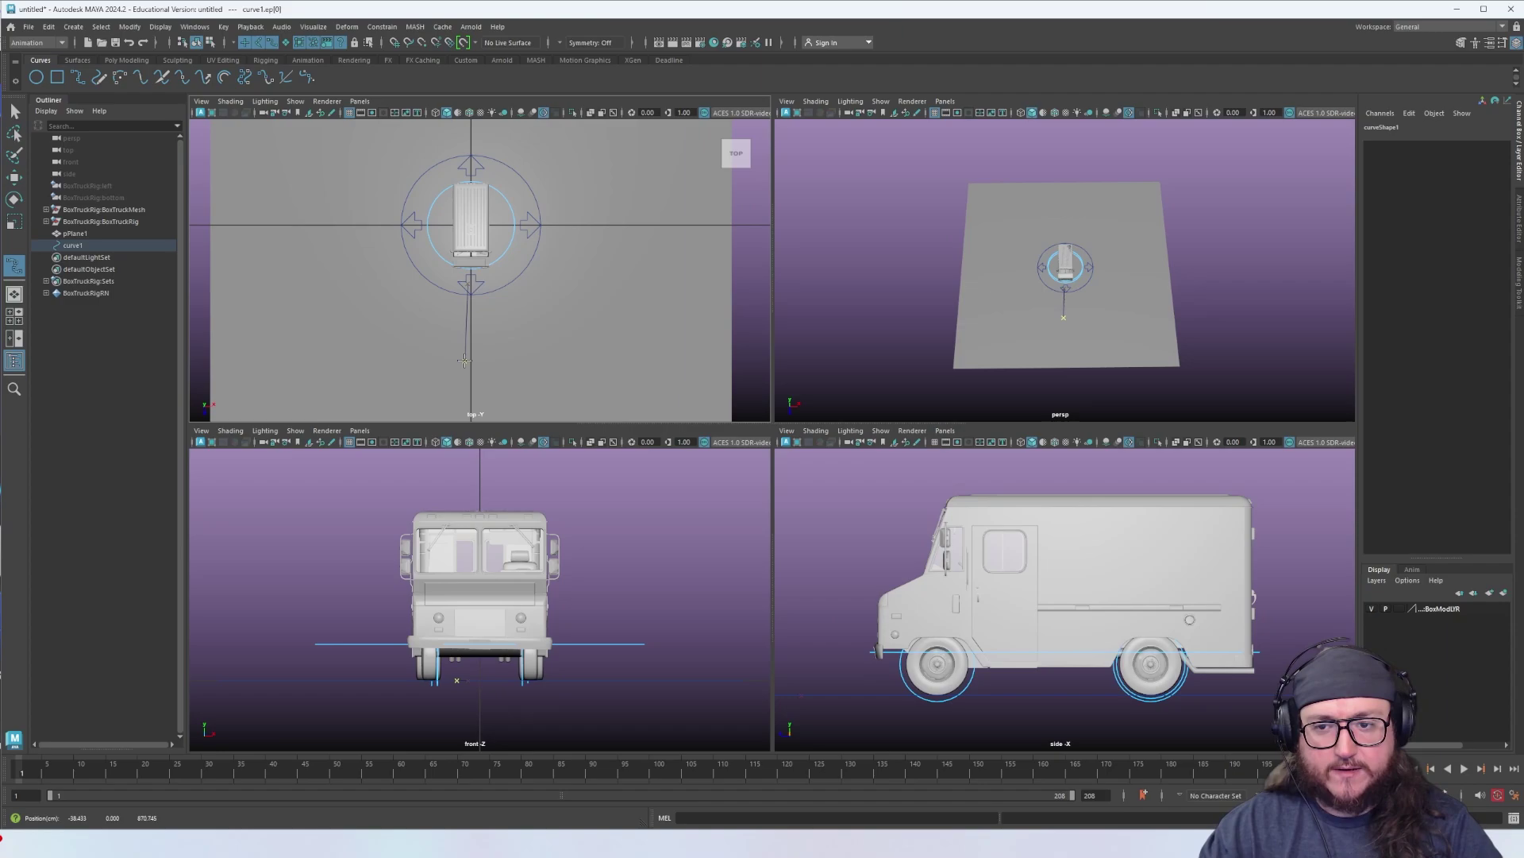
{"action": "left_click_drag", "start_coordinate": [544, 400], "coordinate": [605, 346]}
Try to extend the path in a wide loop around the truck, and remove the added points
{"action": "left_click", "coordinate": [689, 214]}
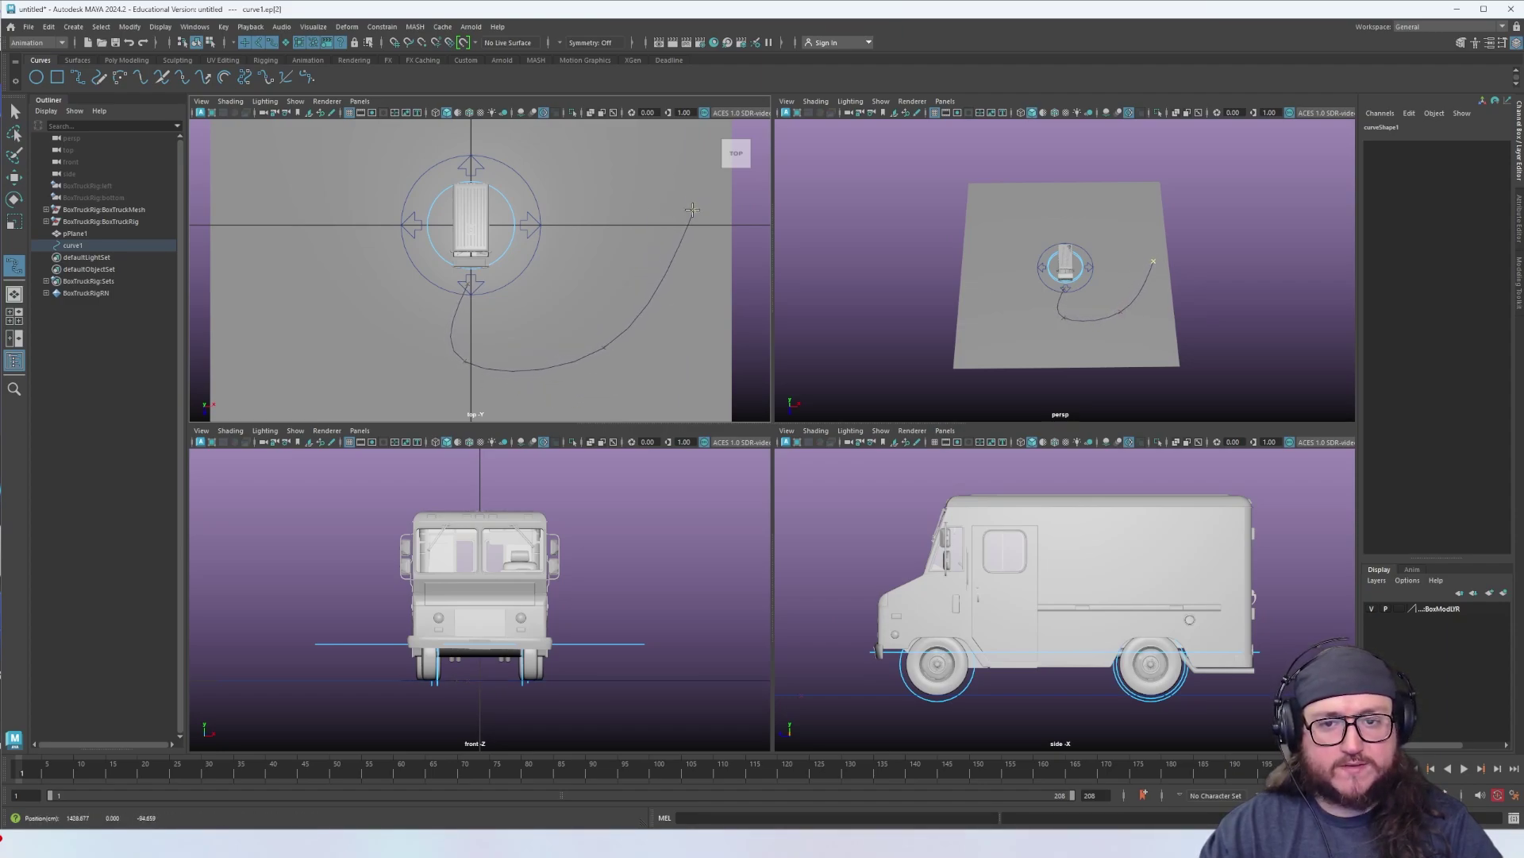
{"action": "left_click", "coordinate": [665, 383]}
{"action": "middle_click_drag", "start_coordinate": [665, 382], "coordinate": [661, 347], "text": "alt"}
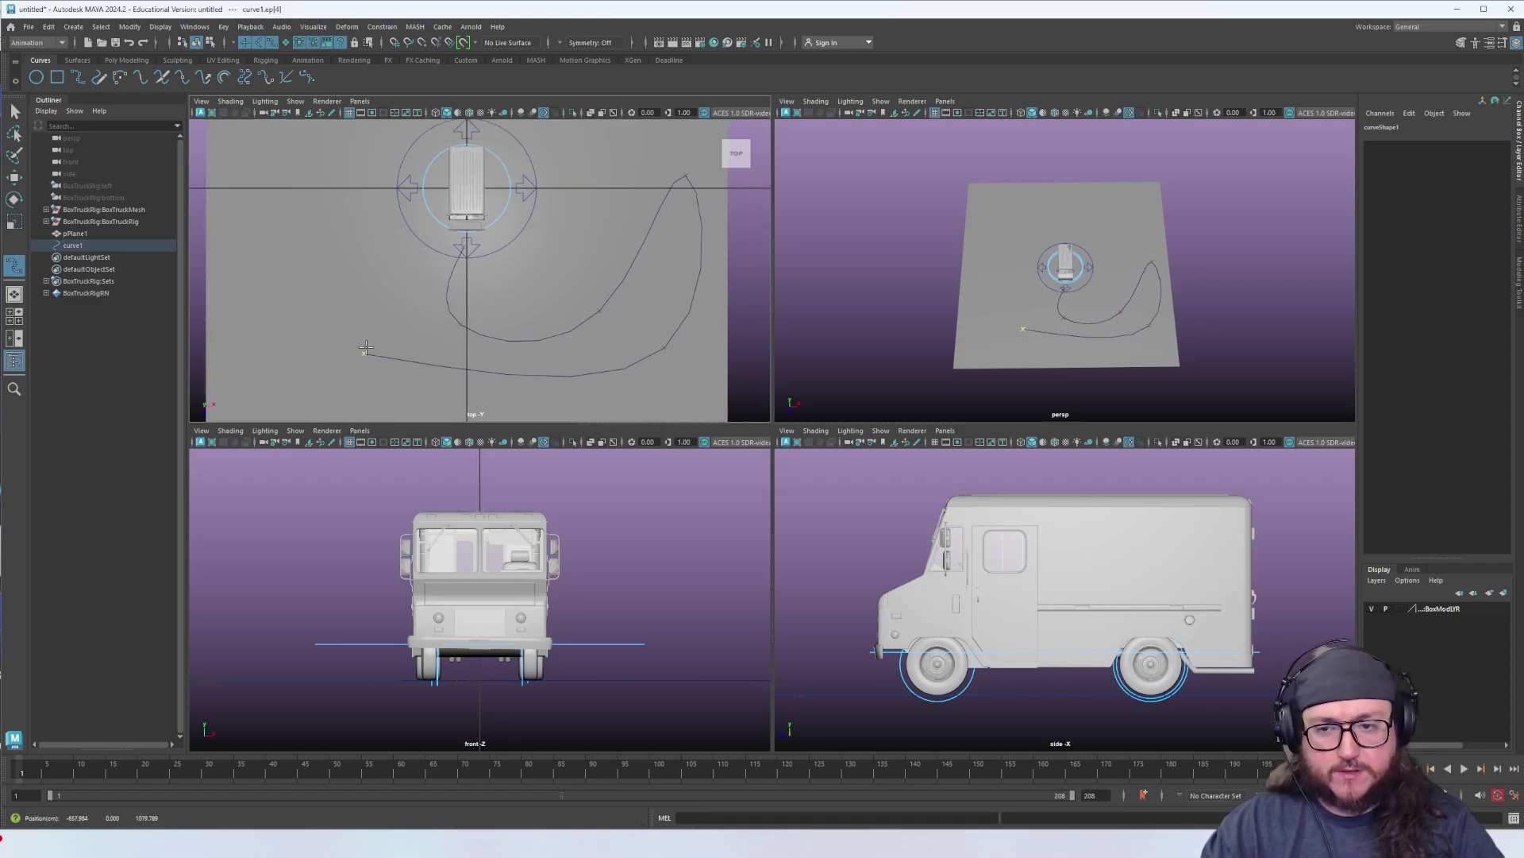
{"action": "left_click", "coordinate": [399, 387]}
{"action": "left_click", "coordinate": [319, 220]}
{"action": "middle_click_drag", "start_coordinate": [379, 238], "coordinate": [383, 323], "text": "alt"}
{"action": "left_click", "coordinate": [384, 177]}
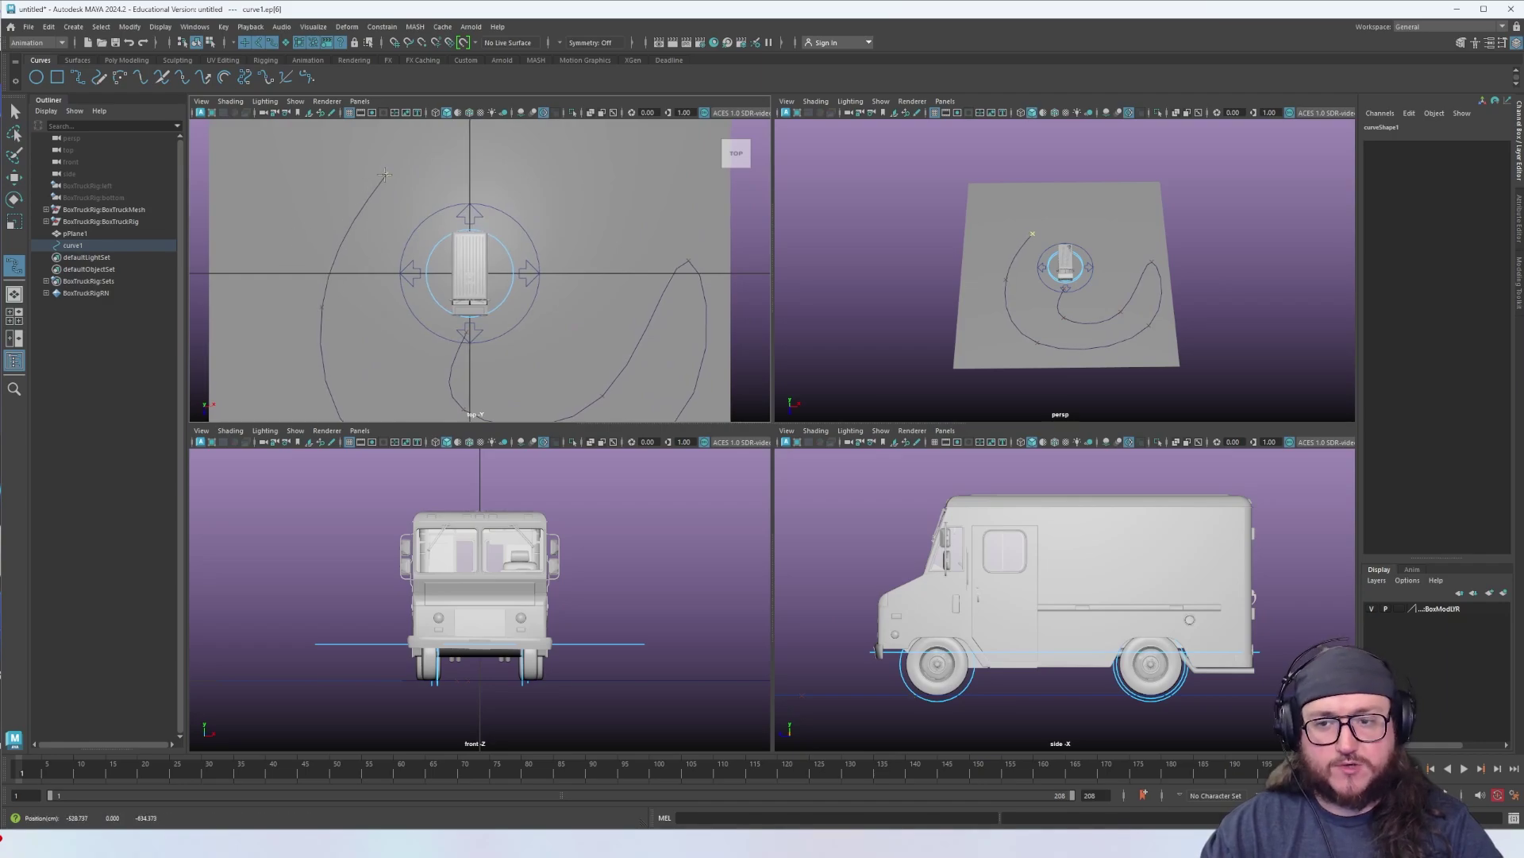
{"action": "key", "text": "ctrl+z"}
{"action": "key", "text": "ctrl+z"}
{"action": "middle_click_drag", "start_coordinate": [472, 337], "coordinate": [475, 257], "text": "alt"}
{"action": "key", "text": "BackSpace"}
{"action": "key", "text": "BackSpace"}
{"action": "key", "text": "BackSpace"}
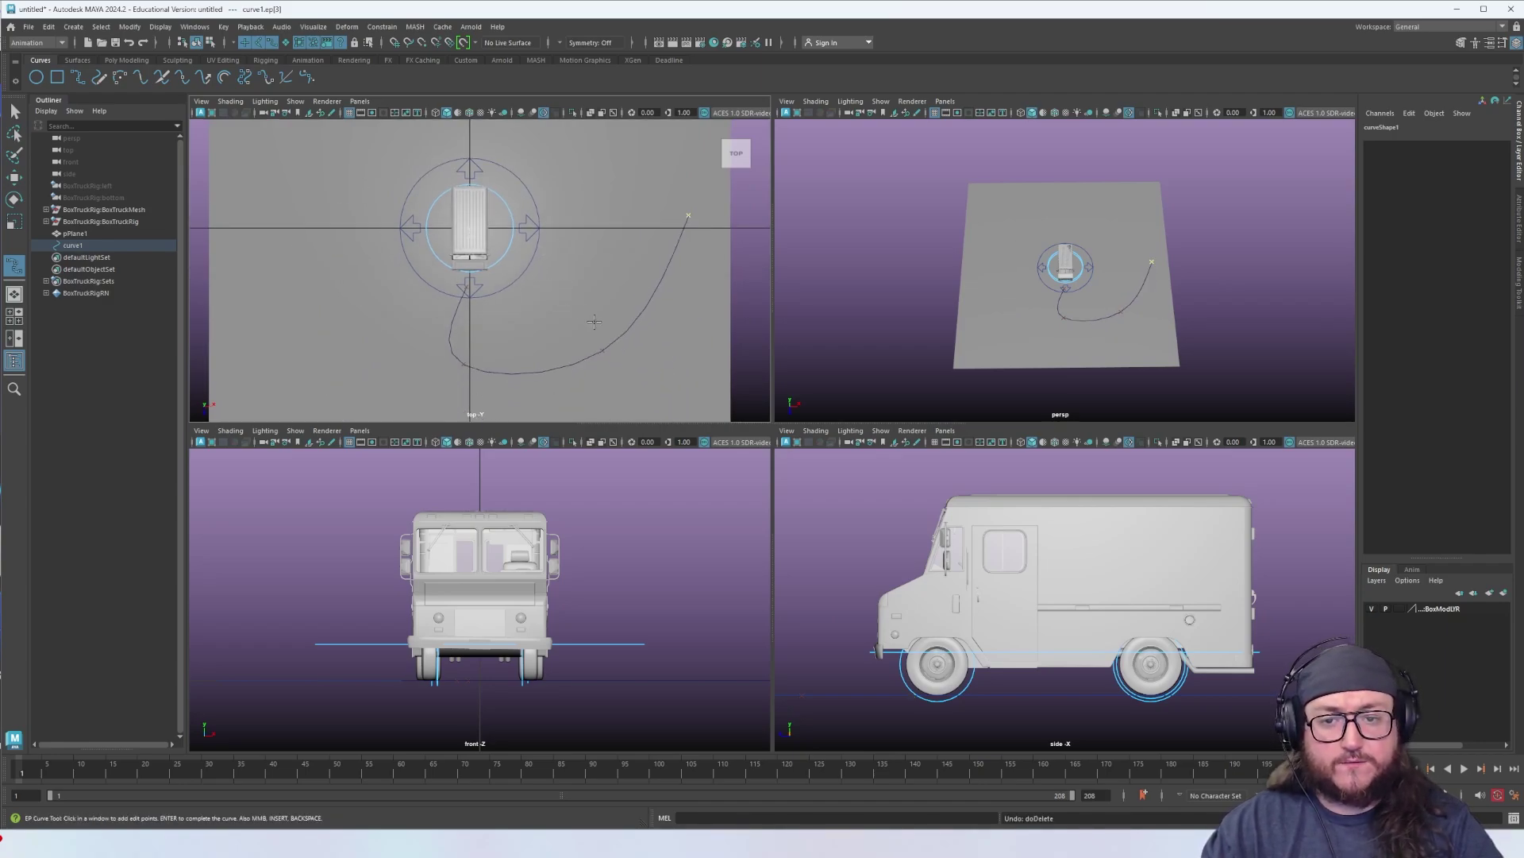
Continue the curve as a winding S-shaped path over the ground ahead of the truck and finish it near the plane's front edge
{"action": "middle_click_drag", "start_coordinate": [632, 320], "coordinate": [679, 304], "text": "alt"}
{"action": "left_click_drag", "start_coordinate": [699, 277], "coordinate": [646, 233]}
{"action": "left_click_drag", "start_coordinate": [677, 171], "coordinate": [732, 213]}
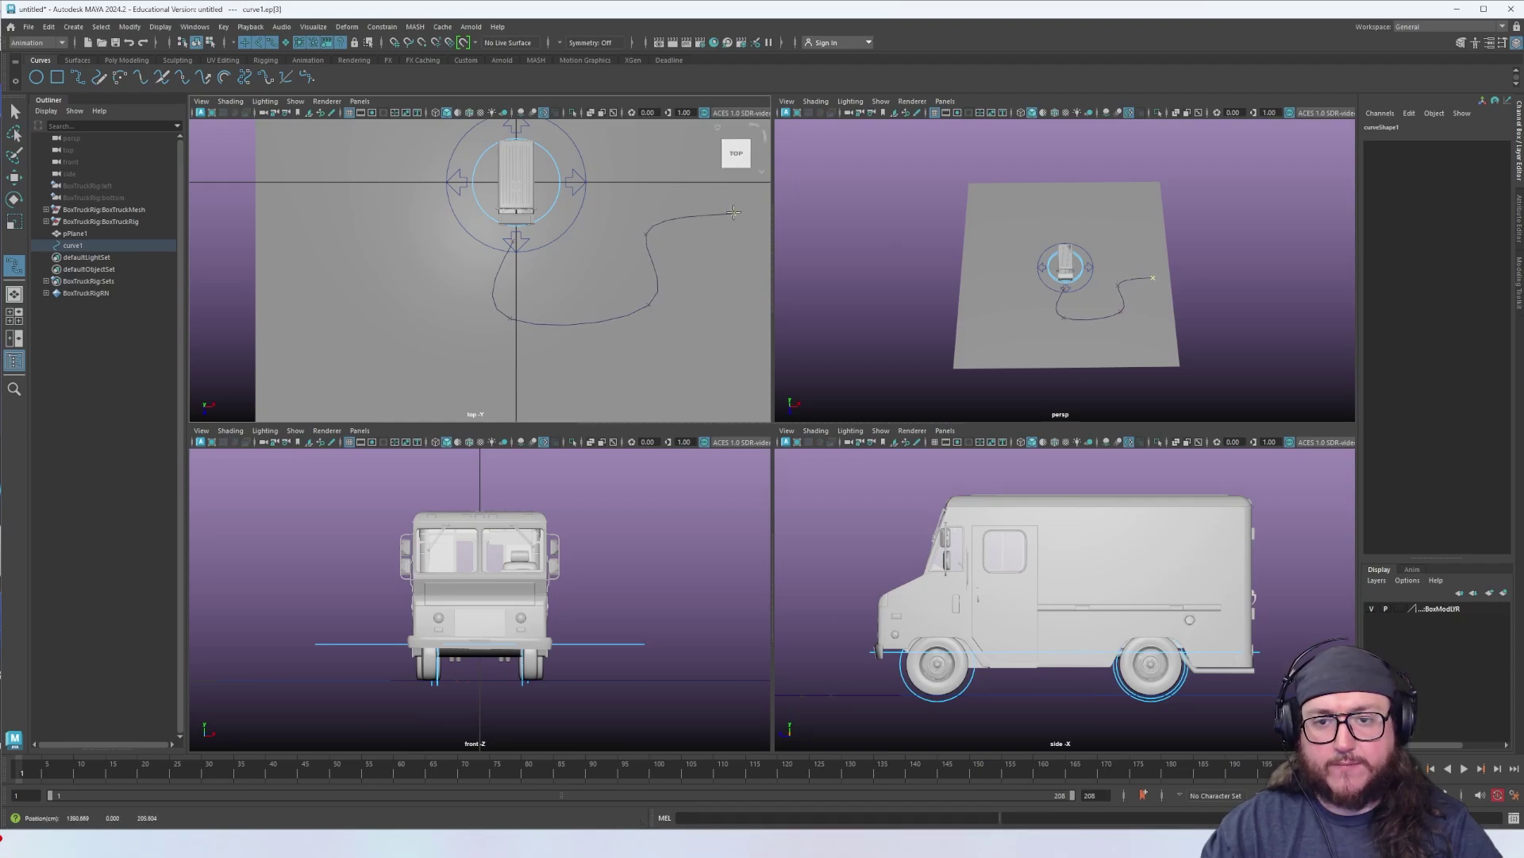
{"action": "left_click_drag", "start_coordinate": [641, 412], "coordinate": [659, 390]}
{"action": "middle_click_drag", "start_coordinate": [659, 390], "coordinate": [649, 337], "text": "alt"}
{"action": "left_click_drag", "start_coordinate": [492, 292], "coordinate": [537, 315]}
{"action": "left_click_drag", "start_coordinate": [408, 390], "coordinate": [471, 353]}
{"action": "left_click_drag", "start_coordinate": [717, 366], "coordinate": [714, 369]}
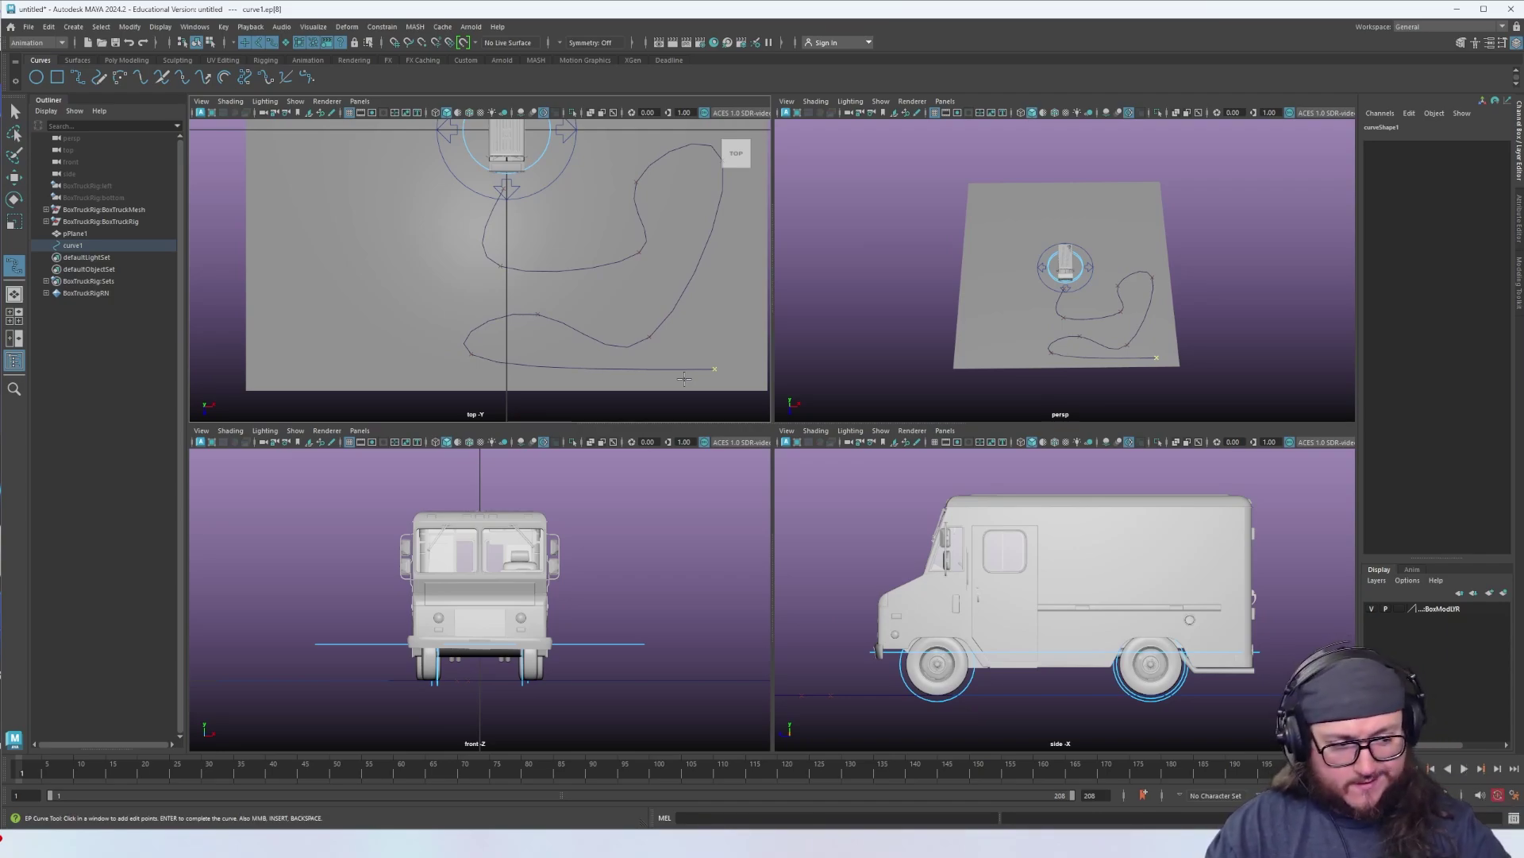
{"action": "key", "text": "Return"}
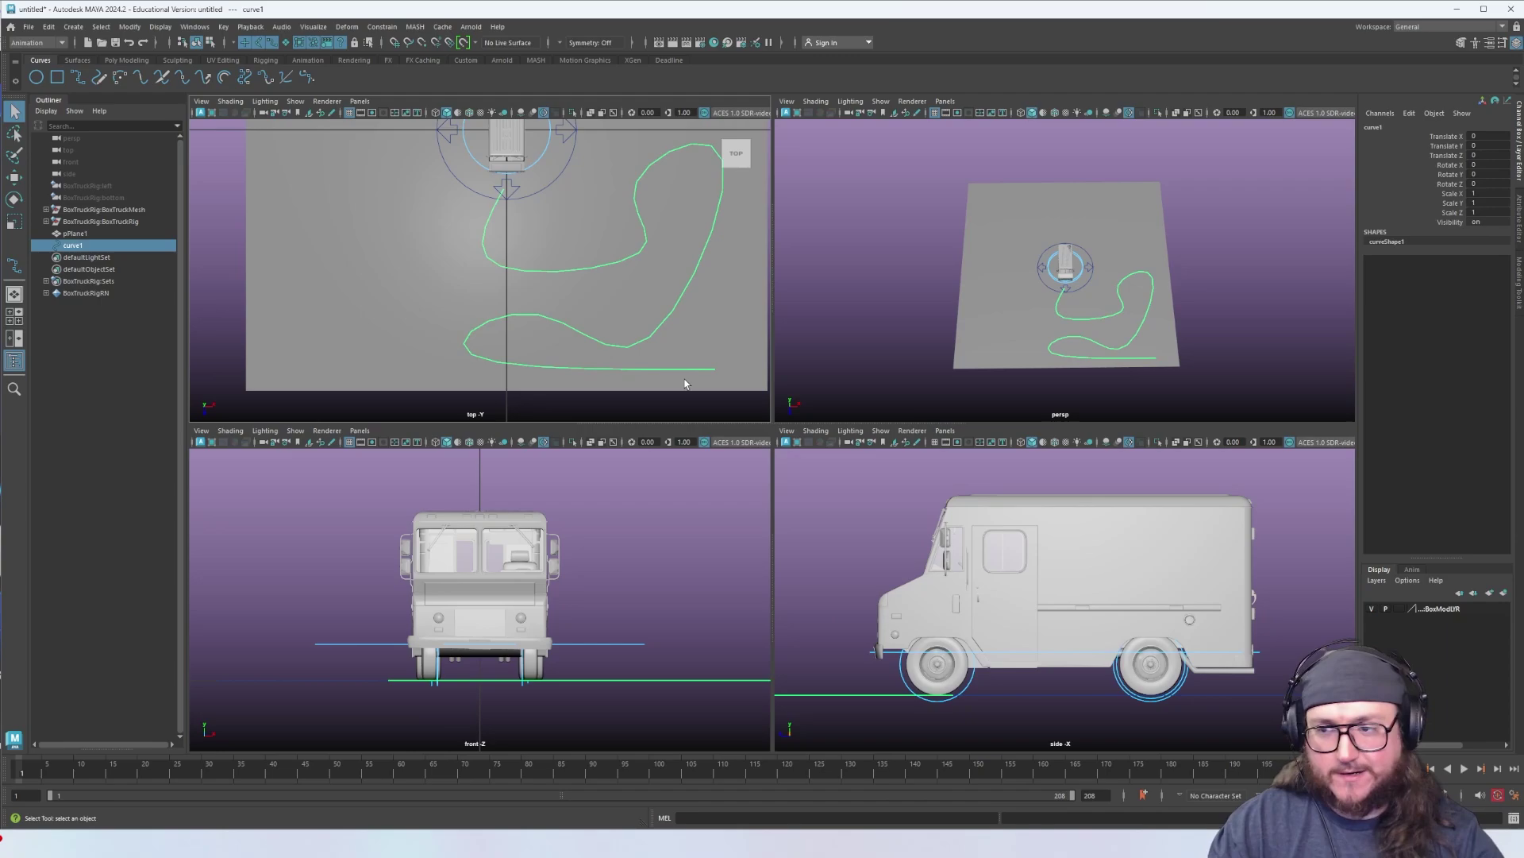
Start a second EP curve at the truck's front arrow, running straight ahead and turning back along the plane's negative X side
{"action": "key", "text": "g"}
{"action": "middle_click_drag", "start_coordinate": [512, 214], "coordinate": [513, 251], "text": "alt"}
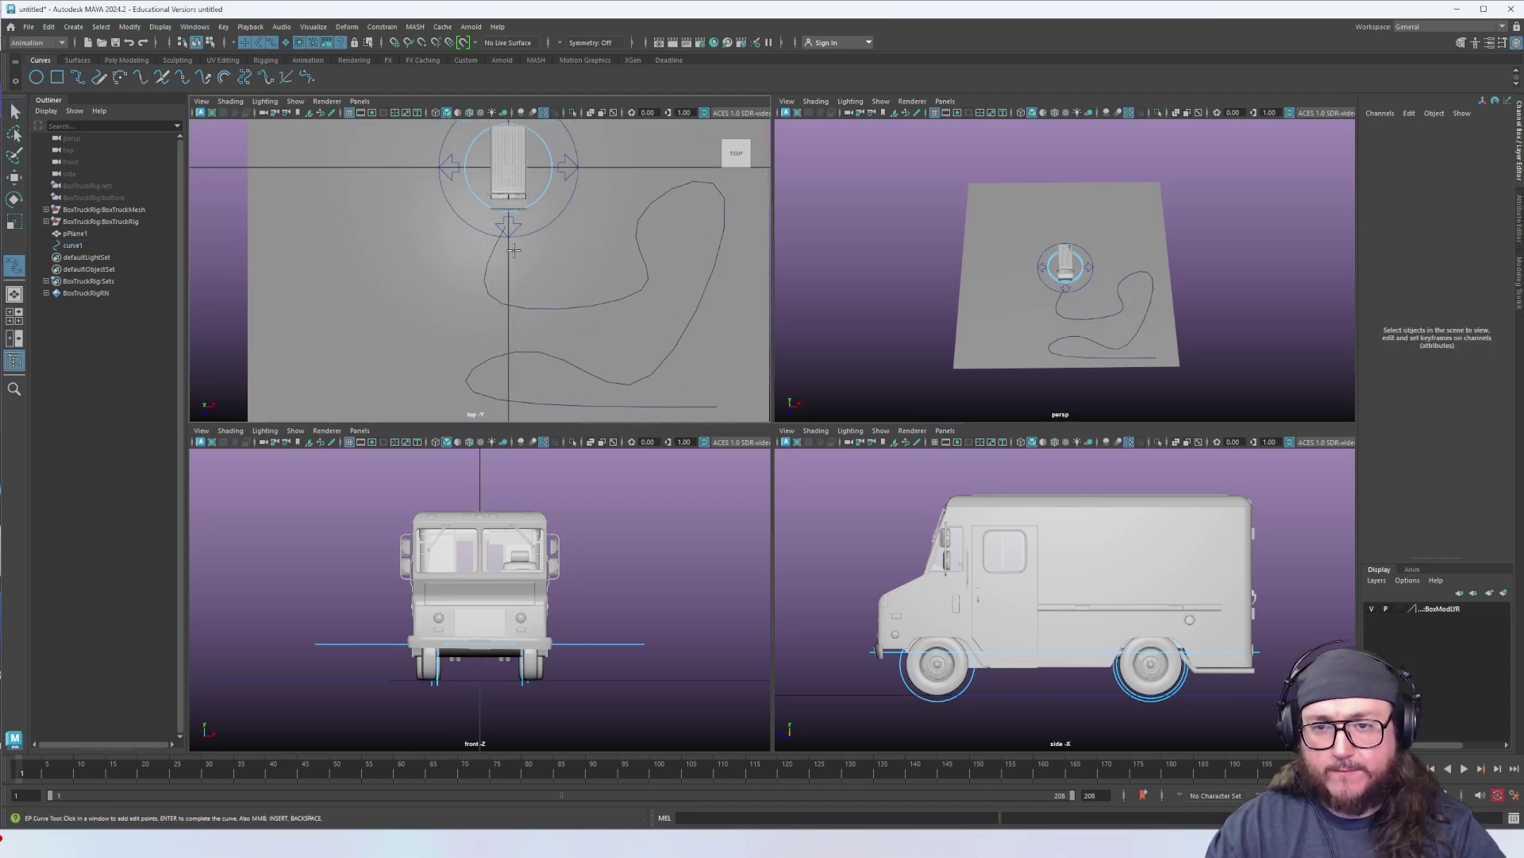
{"action": "left_click", "coordinate": [509, 226]}
{"action": "left_click", "coordinate": [512, 283]}
{"action": "left_click_drag", "start_coordinate": [512, 286], "coordinate": [509, 291]}
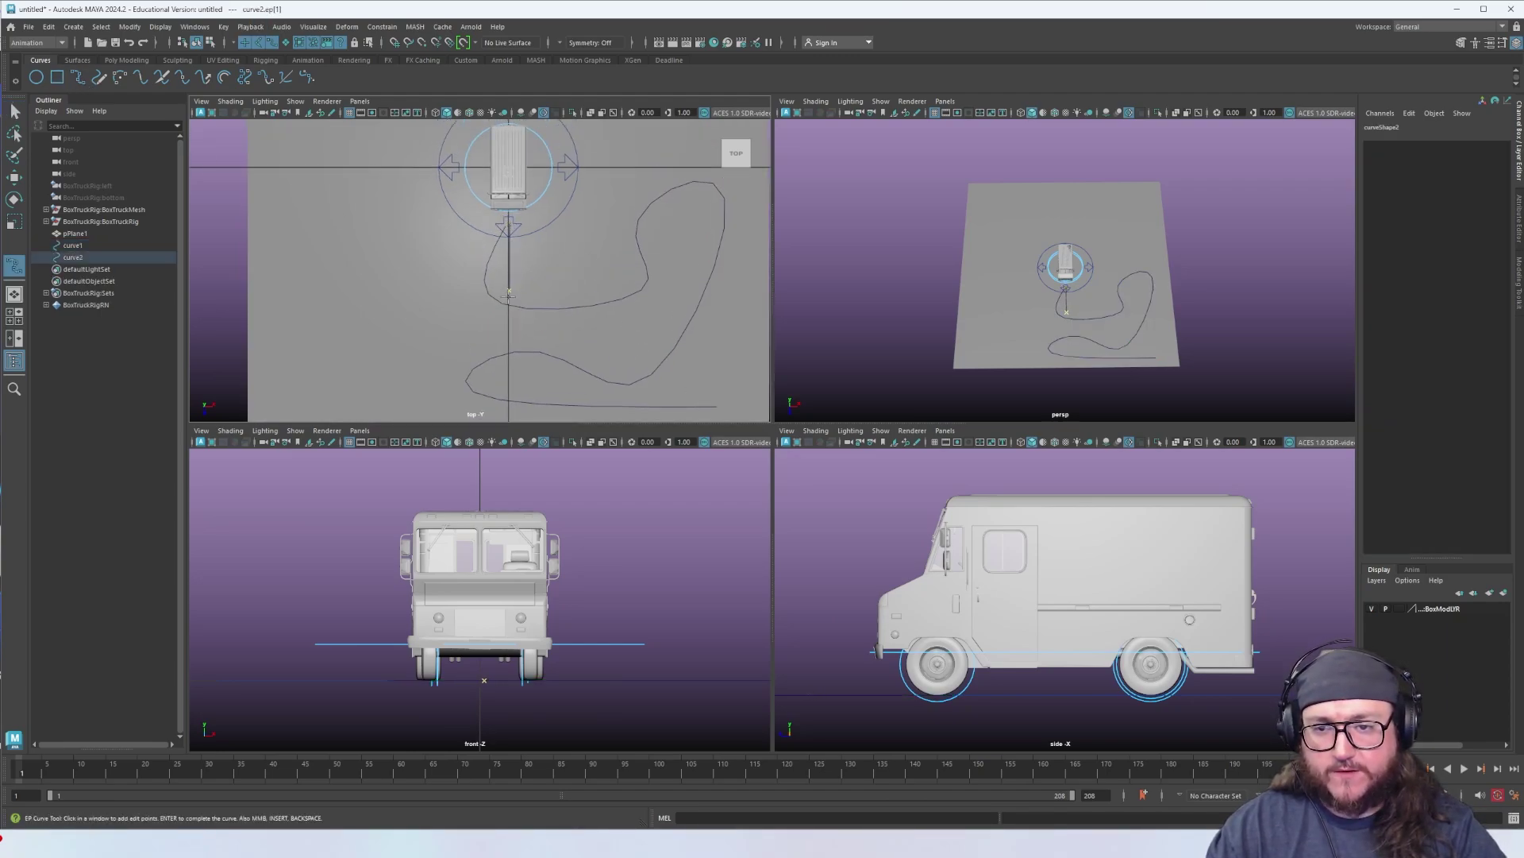
{"action": "left_click_drag", "start_coordinate": [483, 390], "coordinate": [494, 393]}
{"action": "left_click_drag", "start_coordinate": [362, 402], "coordinate": [408, 410]}
{"action": "left_click_drag", "start_coordinate": [359, 362], "coordinate": [344, 328]}
{"action": "middle_click_drag", "start_coordinate": [345, 327], "coordinate": [357, 374], "text": "alt"}
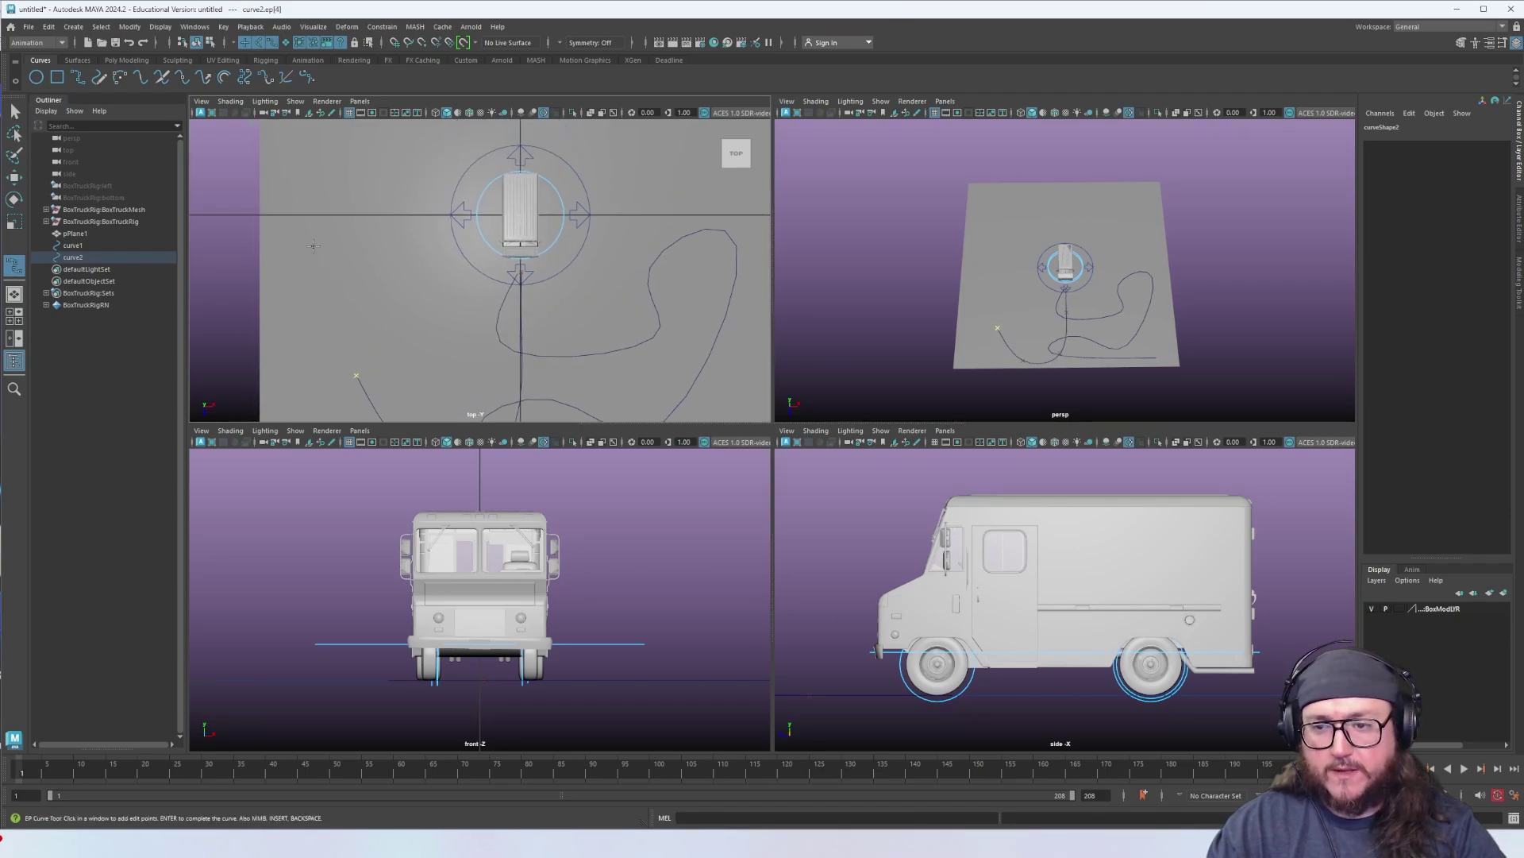
Continue the second curve in a wide arc behind the truck, bring it forward along the positive X side, and finish it
{"action": "left_click", "coordinate": [334, 178]}
{"action": "middle_click_drag", "start_coordinate": [338, 192], "coordinate": [329, 316], "text": "alt"}
{"action": "left_click_drag", "start_coordinate": [350, 175], "coordinate": [367, 178]}
{"action": "middle_click_drag", "start_coordinate": [420, 199], "coordinate": [394, 275], "text": "alt"}
{"action": "left_click_drag", "start_coordinate": [664, 210], "coordinate": [551, 202]}
{"action": "left_click_drag", "start_coordinate": [684, 240], "coordinate": [690, 339]}
{"action": "middle_click_drag", "start_coordinate": [689, 293], "coordinate": [655, 145], "text": "alt"}
{"action": "left_click_drag", "start_coordinate": [650, 263], "coordinate": [659, 265]}
{"action": "key", "text": "Return"}
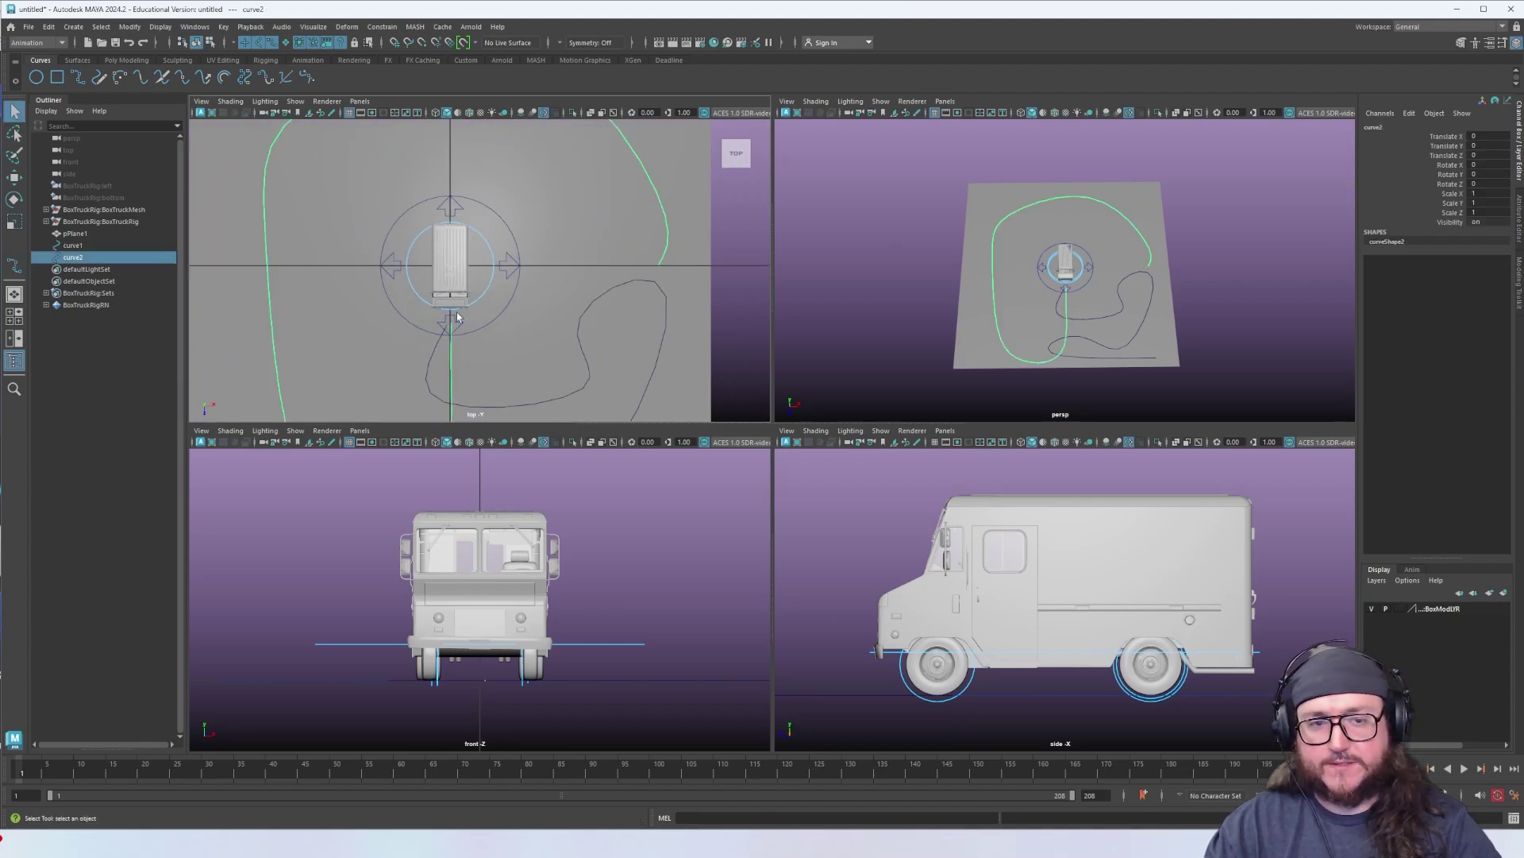
Maximize the perspective view and select the truck rig's four-arrow root control with the Move tool active
{"action": "left_click_drag", "start_coordinate": [1167, 262], "coordinate": [1156, 247], "text": "alt"}
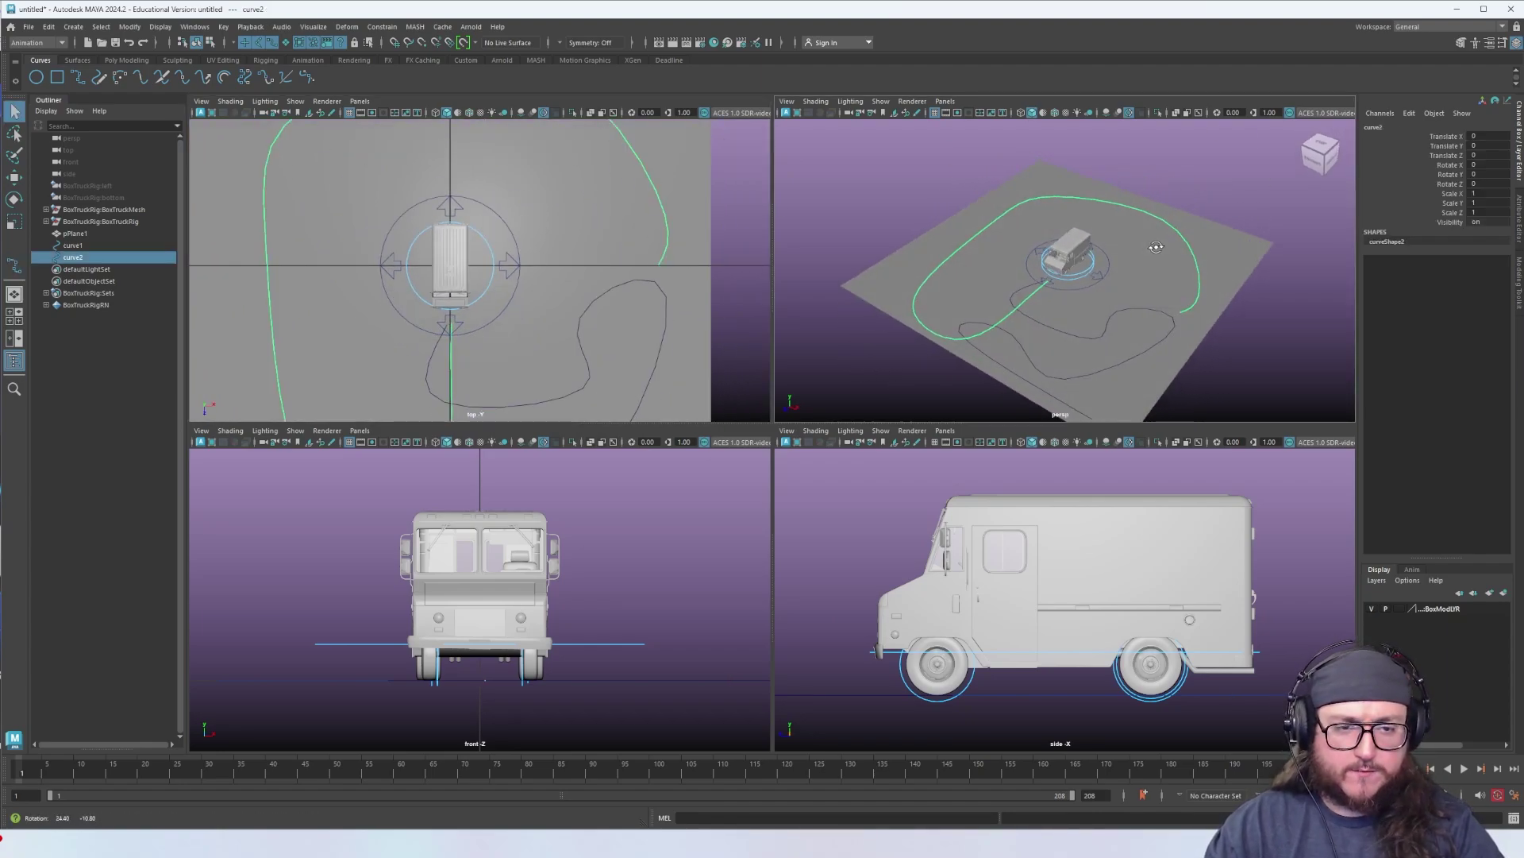
{"action": "scroll", "coordinate": [1111, 262], "scroll_direction": "up", "scroll_amount": 3}
{"action": "key", "text": "space"}
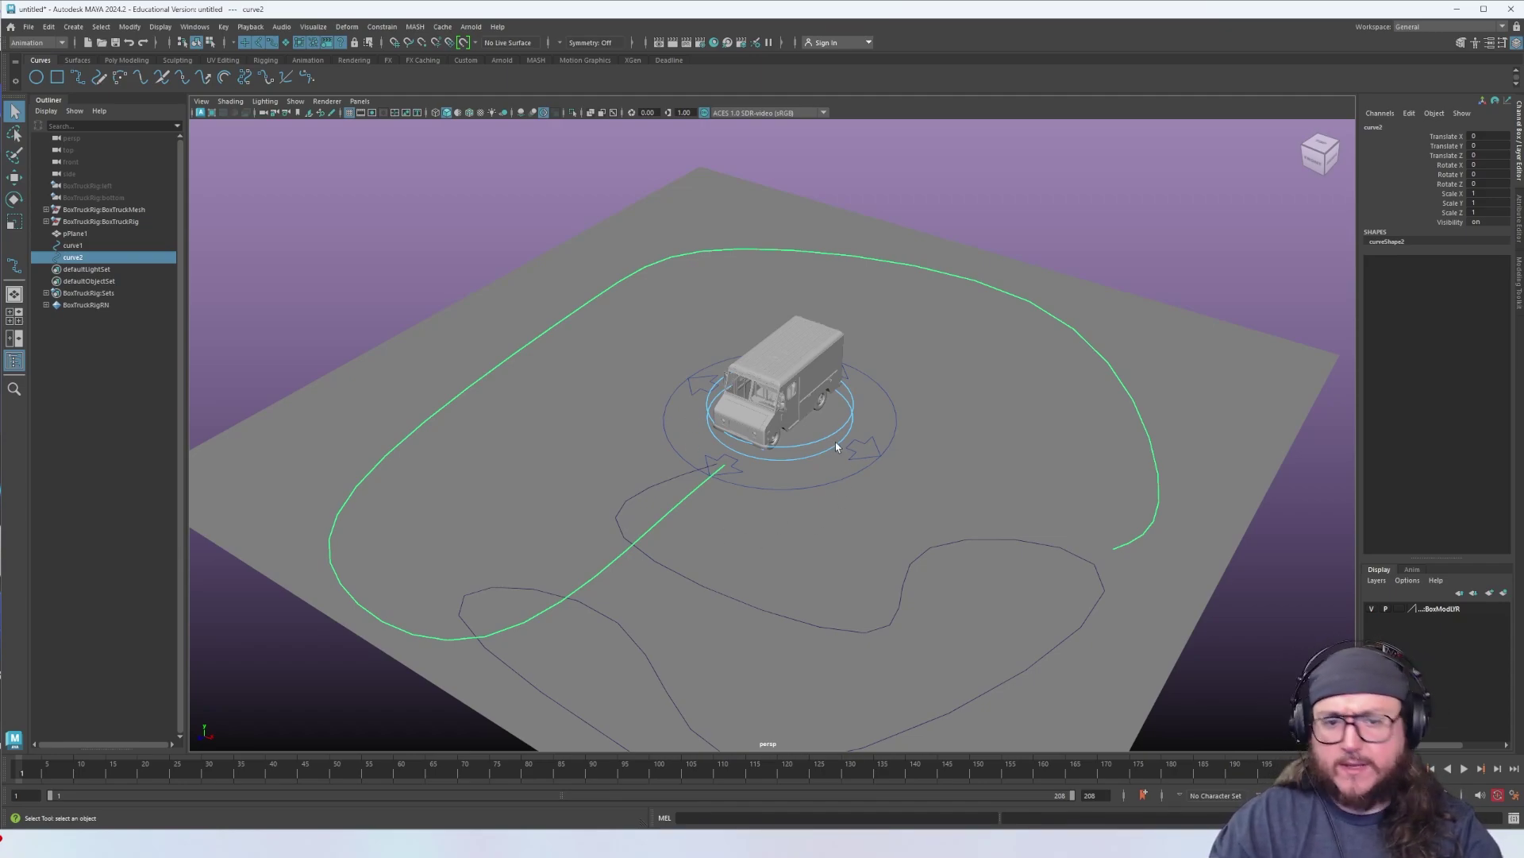
{"action": "right_click_drag", "start_coordinate": [835, 447], "coordinate": [1271, 517], "text": "alt"}
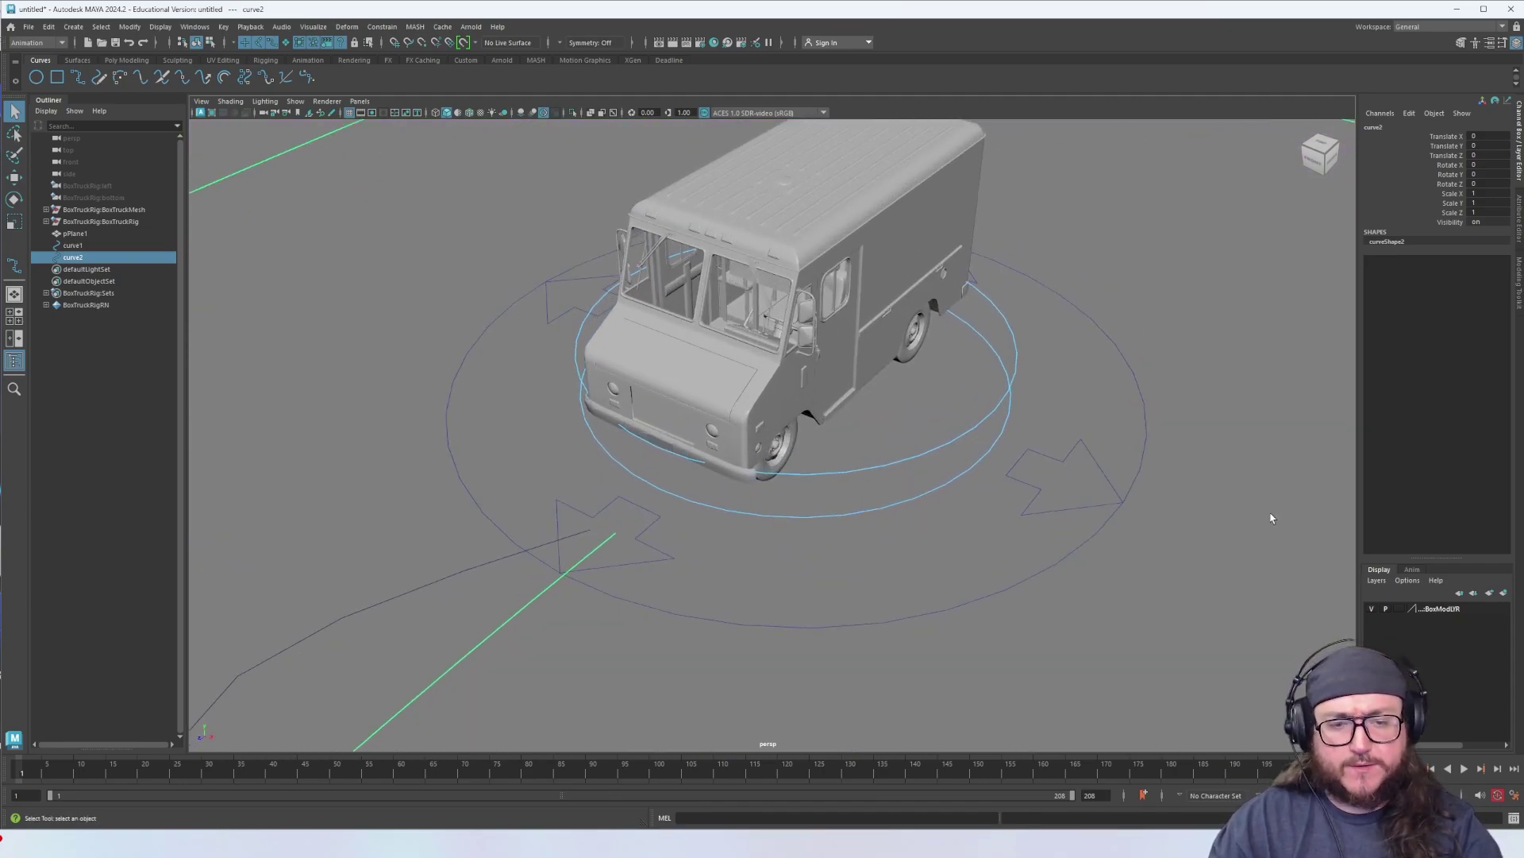
{"action": "left_click", "coordinate": [1045, 458]}
{"action": "right_click_drag", "start_coordinate": [1056, 482], "coordinate": [715, 524], "text": "alt"}
{"action": "left_click", "coordinate": [713, 518]}
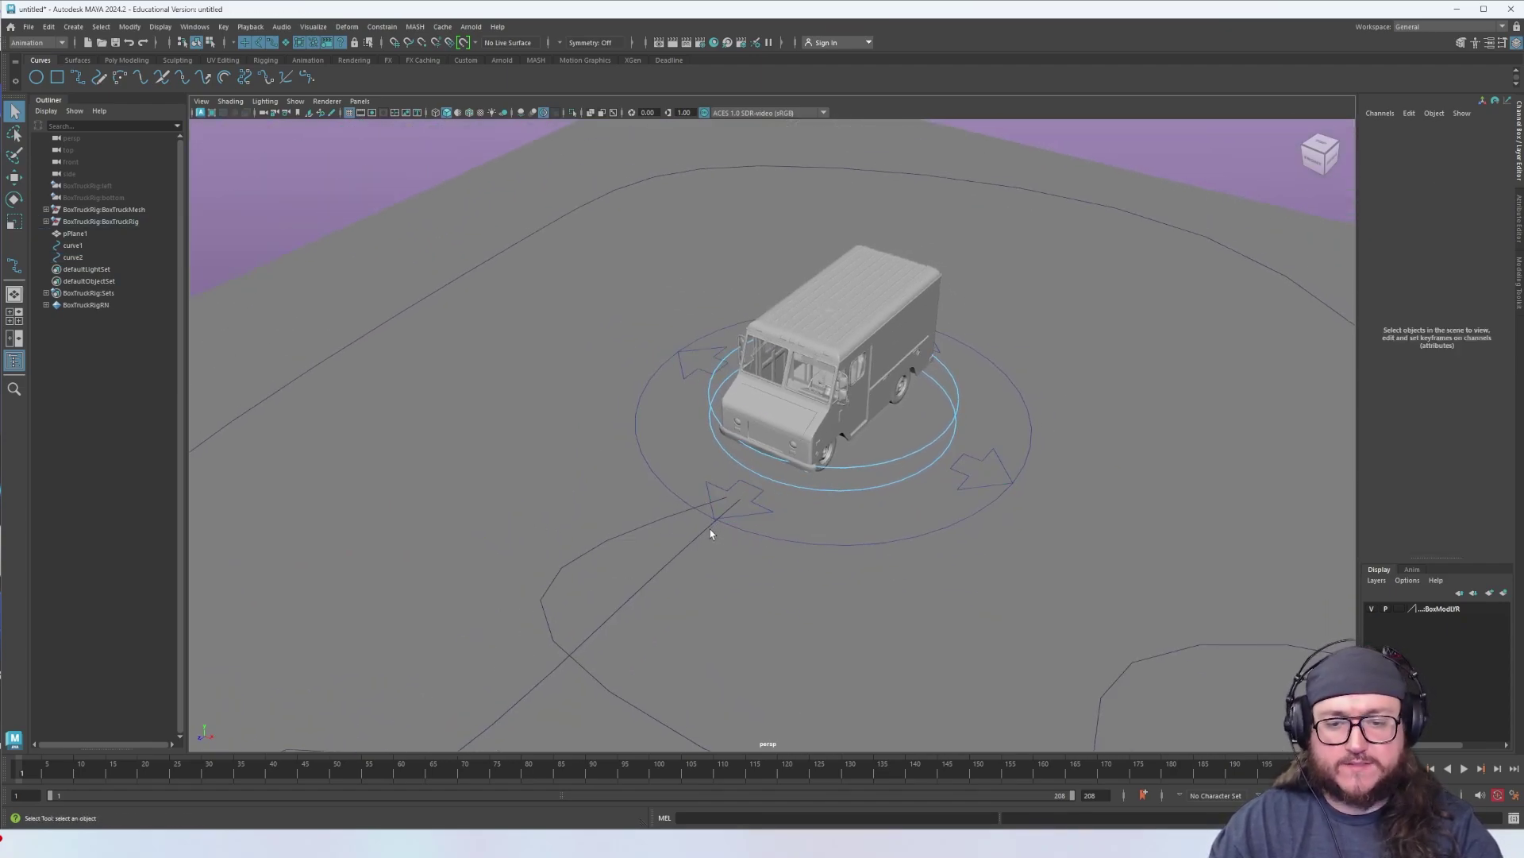
{"action": "left_click", "coordinate": [761, 513]}
{"action": "key", "text": "w"}
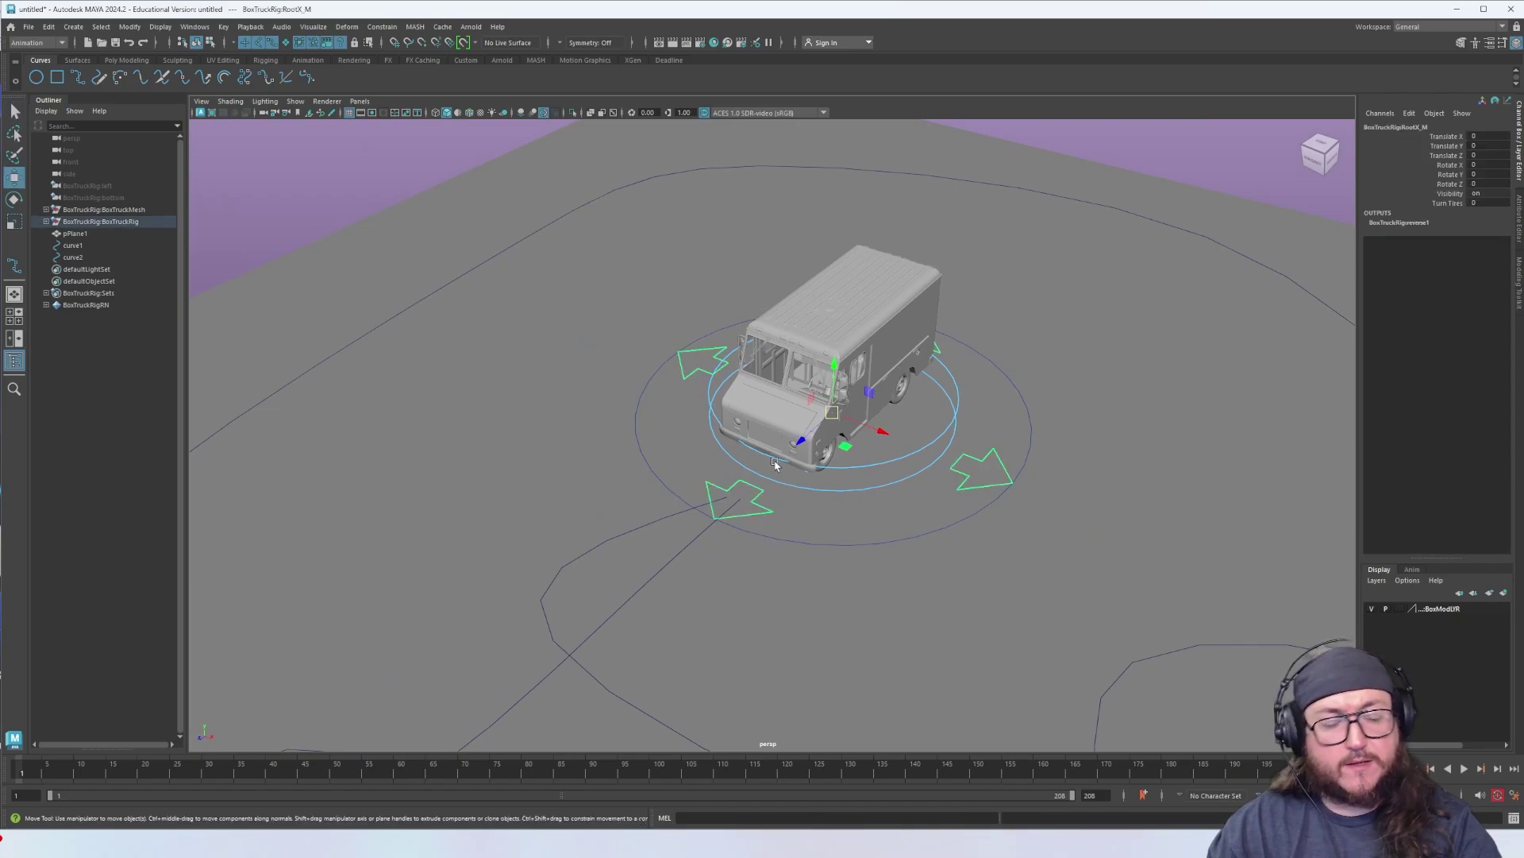
{"action": "left_click_drag", "start_coordinate": [786, 460], "coordinate": [753, 525]}
Attach the truck's root control to the winding curve1 with Attach to Motion Path
{"action": "left_click", "coordinate": [698, 536], "text": "shift"}
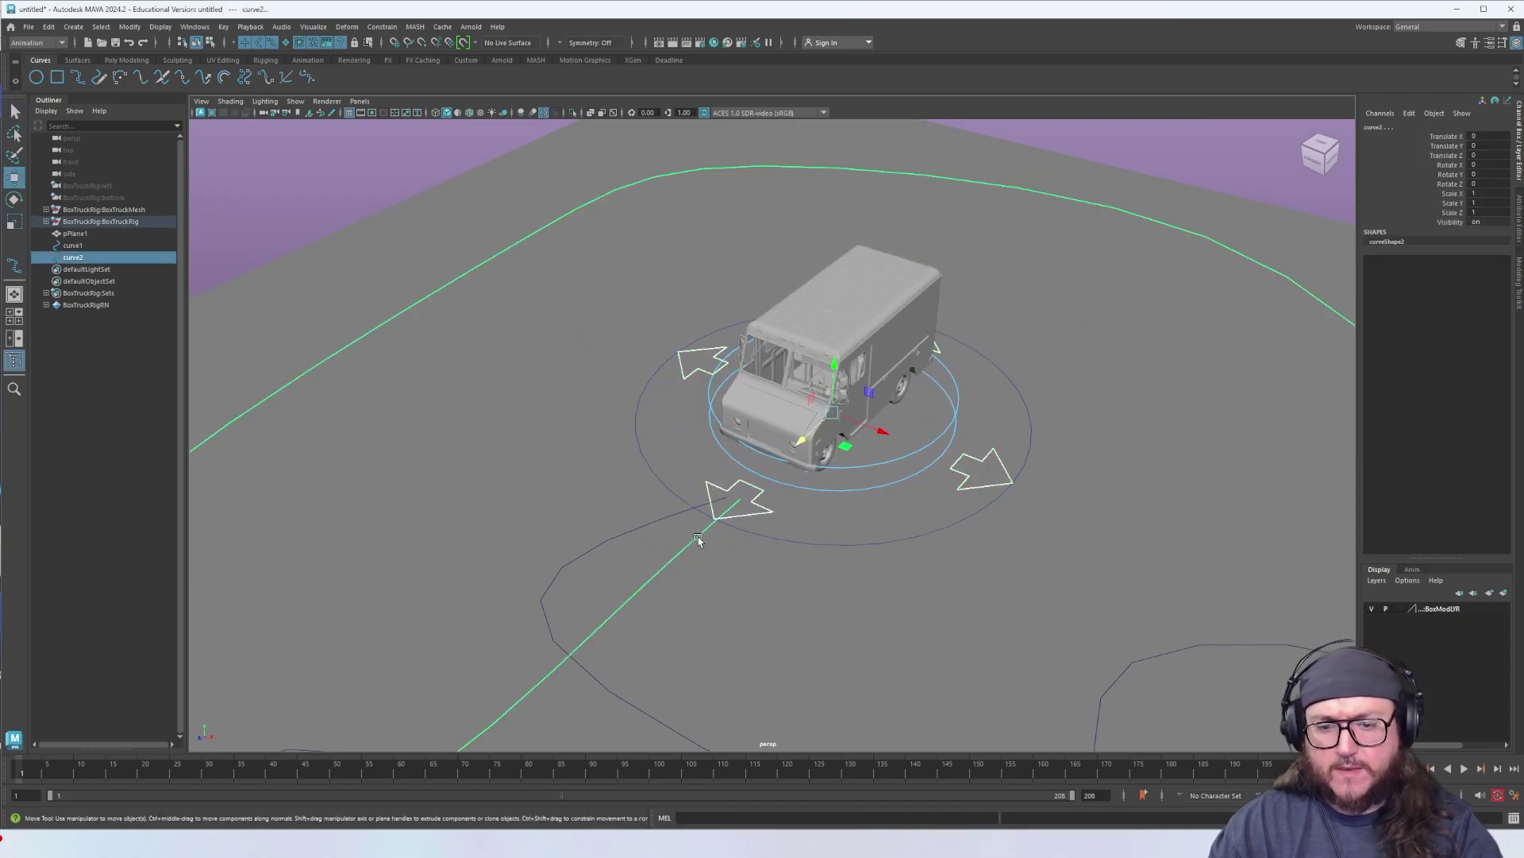
{"action": "middle_click_drag", "start_coordinate": [808, 567], "coordinate": [969, 441], "text": "alt"}
{"action": "right_click_drag", "start_coordinate": [1151, 476], "coordinate": [1030, 515], "text": "alt"}
{"action": "left_click_drag", "start_coordinate": [1031, 513], "coordinate": [895, 503], "text": "alt"}
{"action": "left_click", "coordinate": [817, 408]}
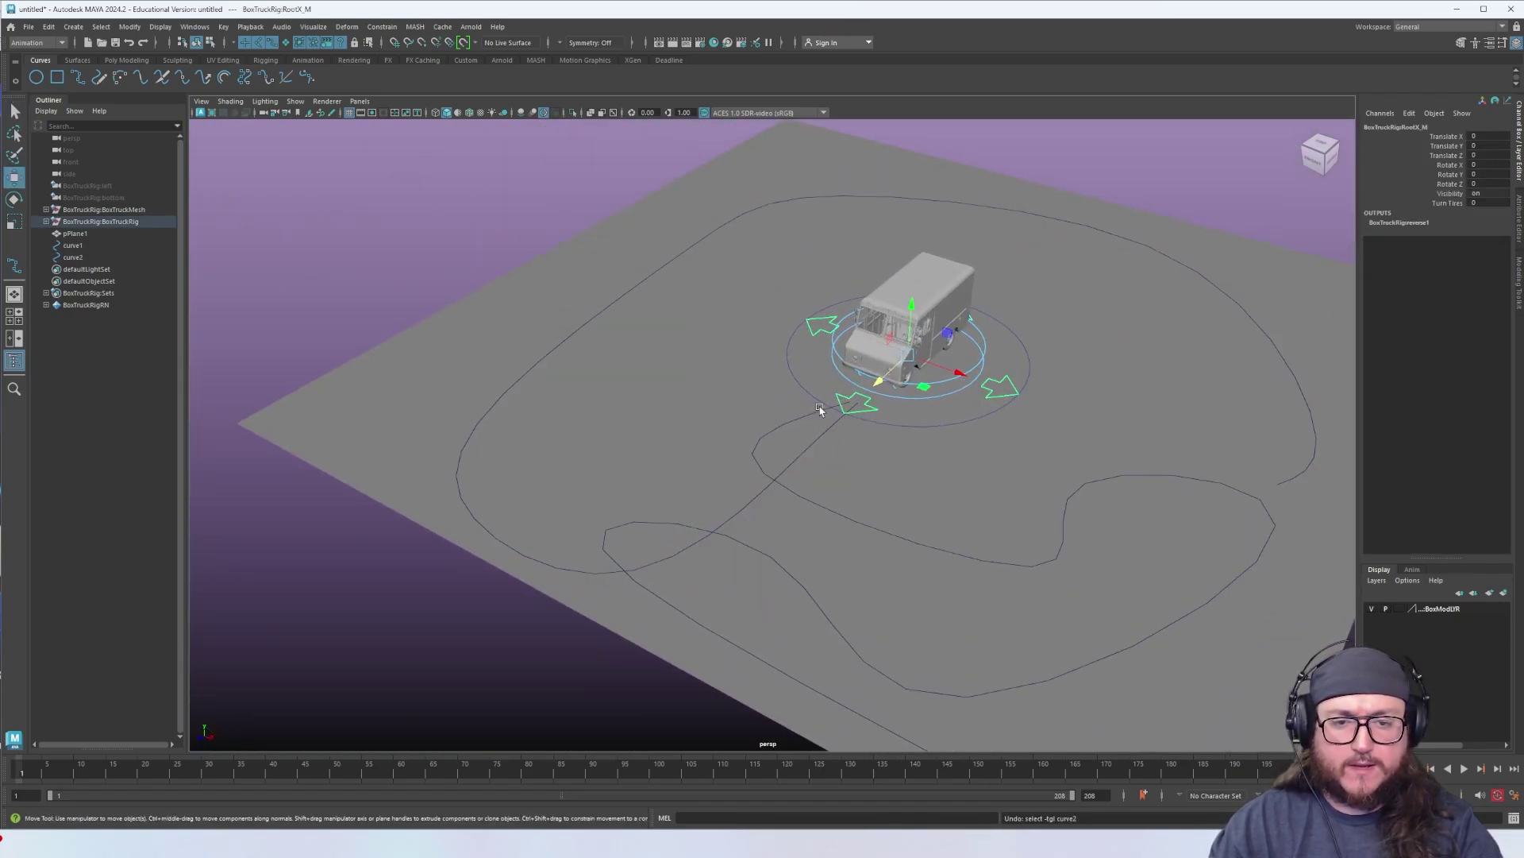
{"action": "left_click", "coordinate": [810, 419]}
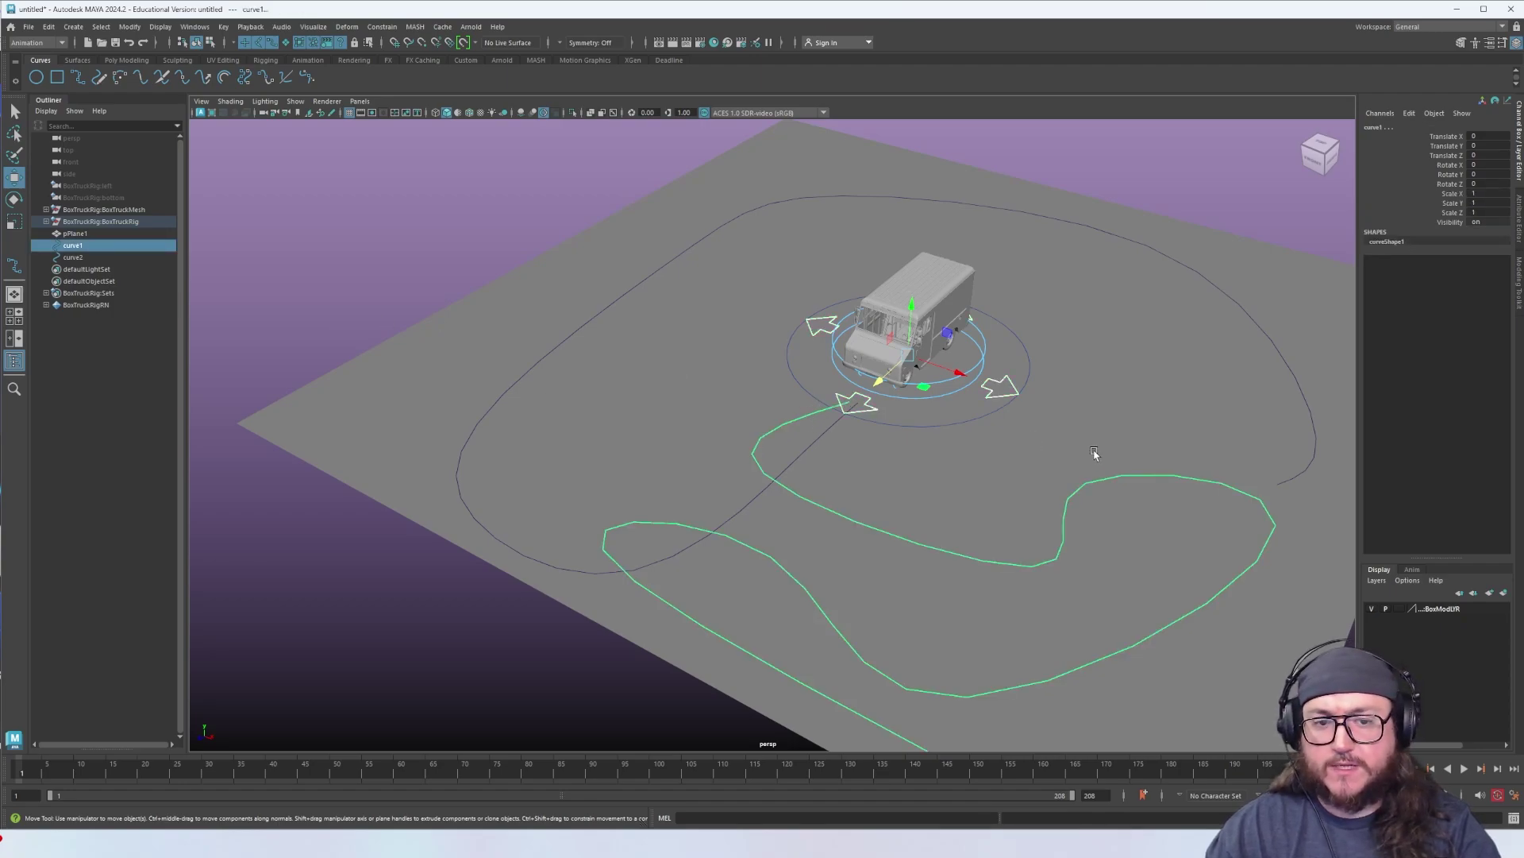
{"action": "left_click", "coordinate": [382, 27]}
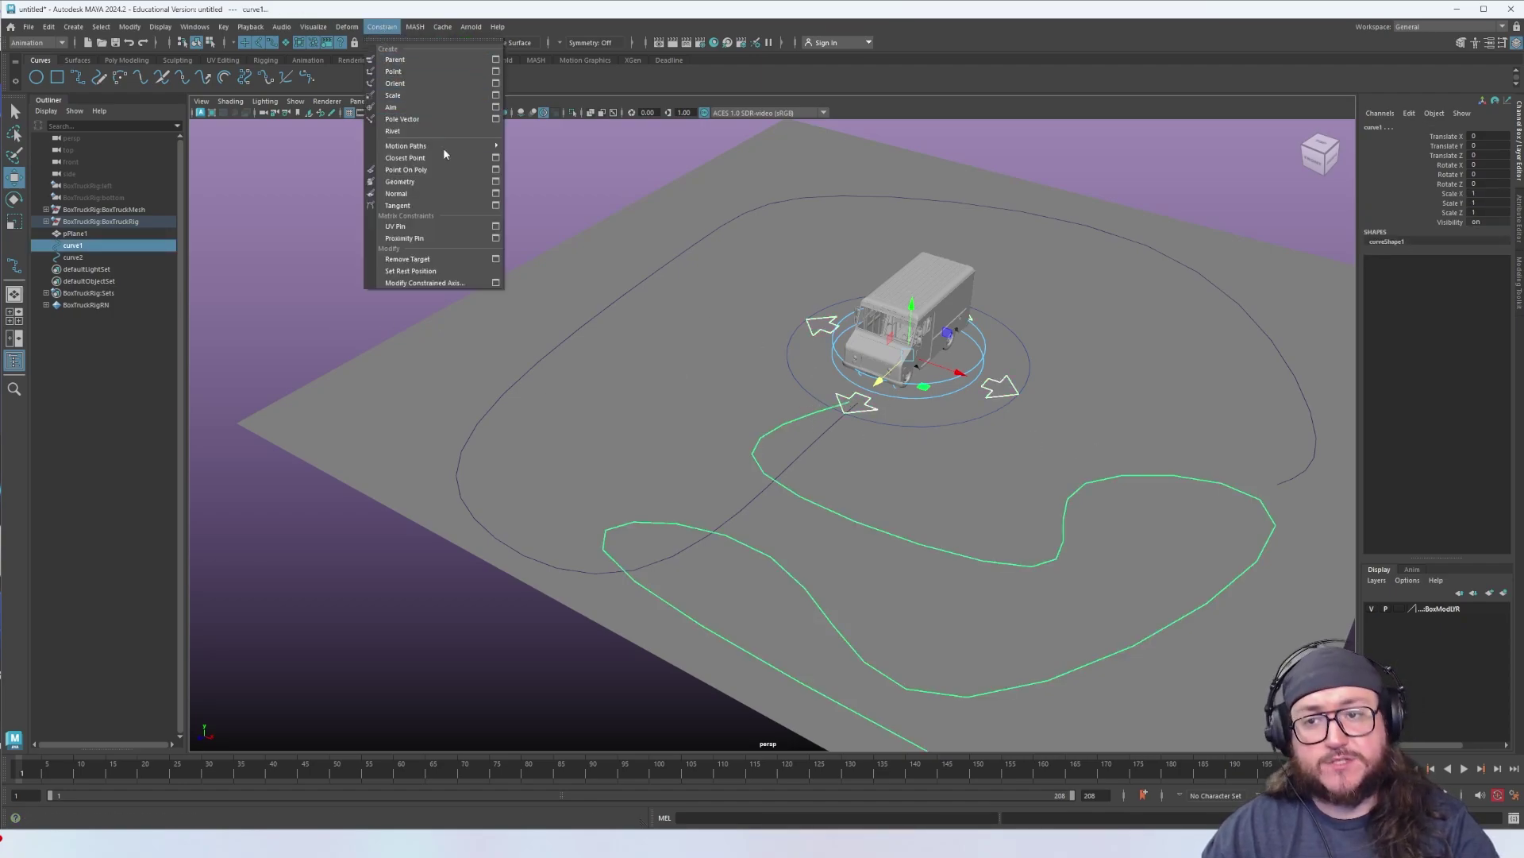
{"action": "mouse_move", "coordinate": [460, 148]}
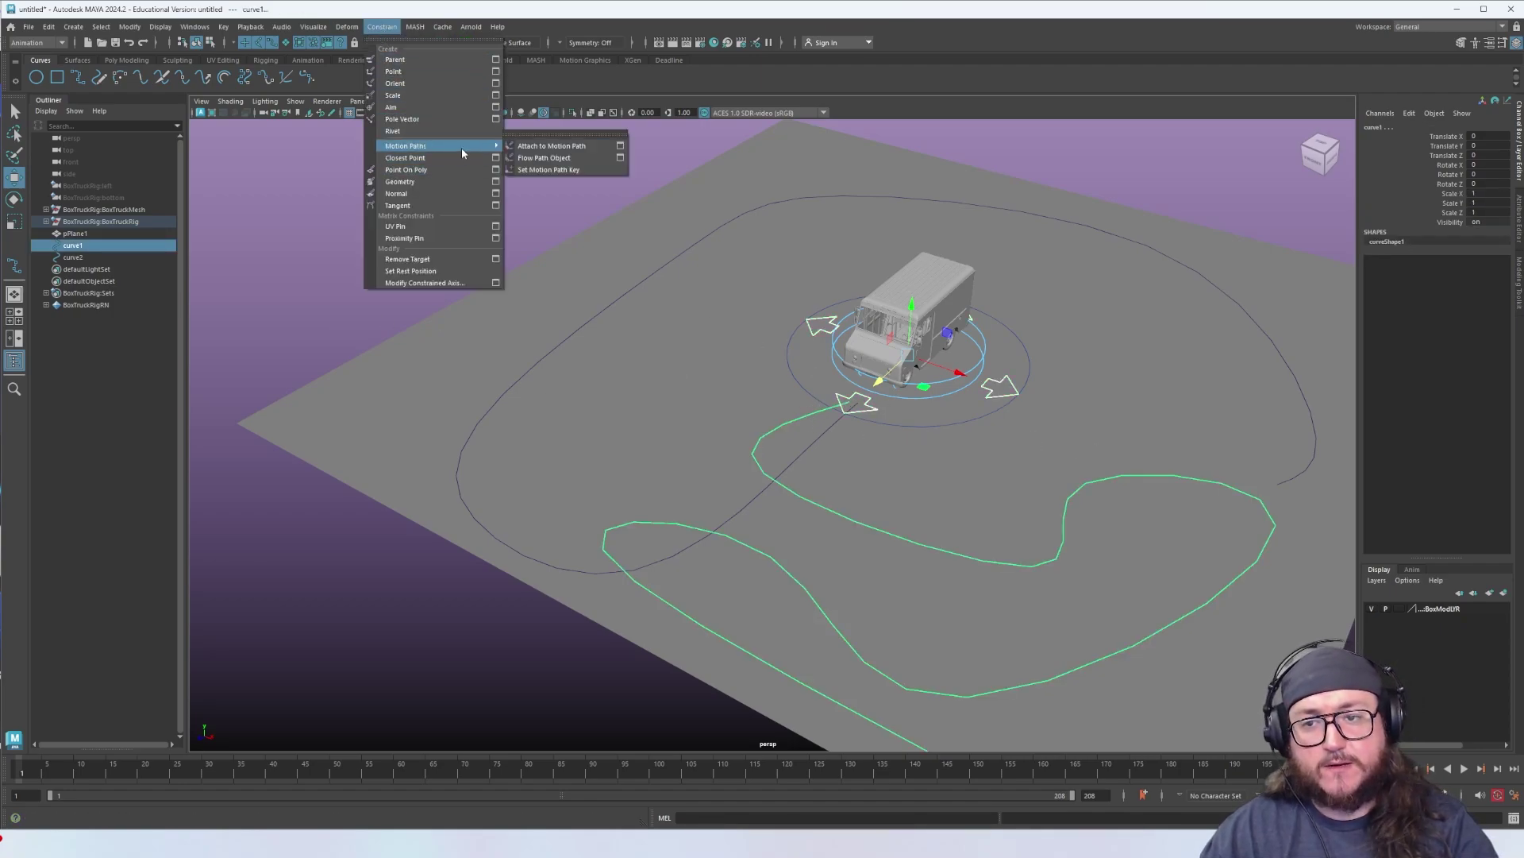
{"action": "left_click", "coordinate": [541, 150]}
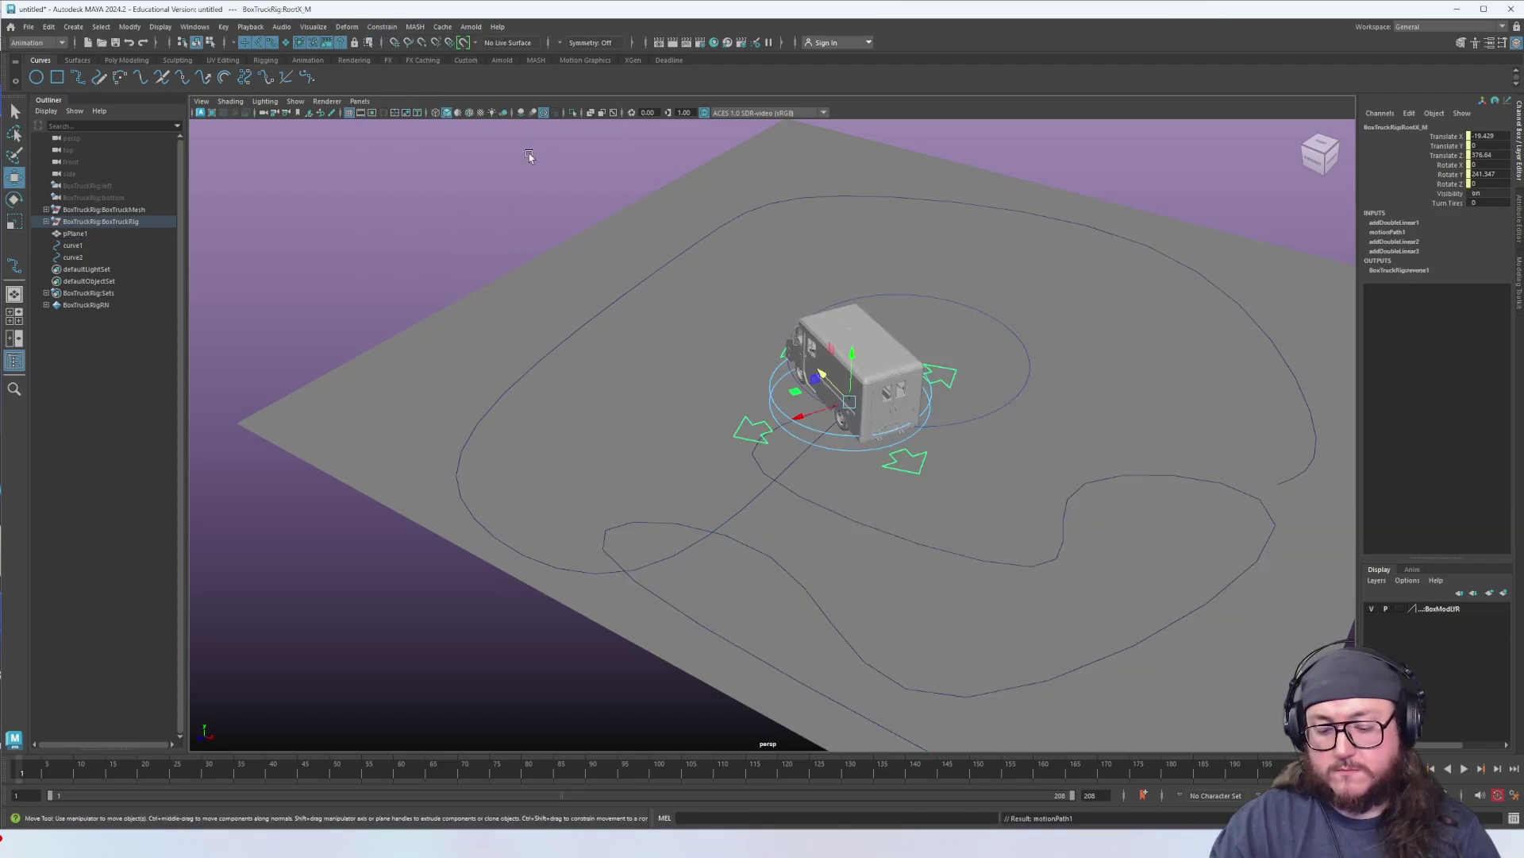
Play back the truck's motion along curve1 and undo the motion path attachment
{"action": "key", "text": "alt+v"}
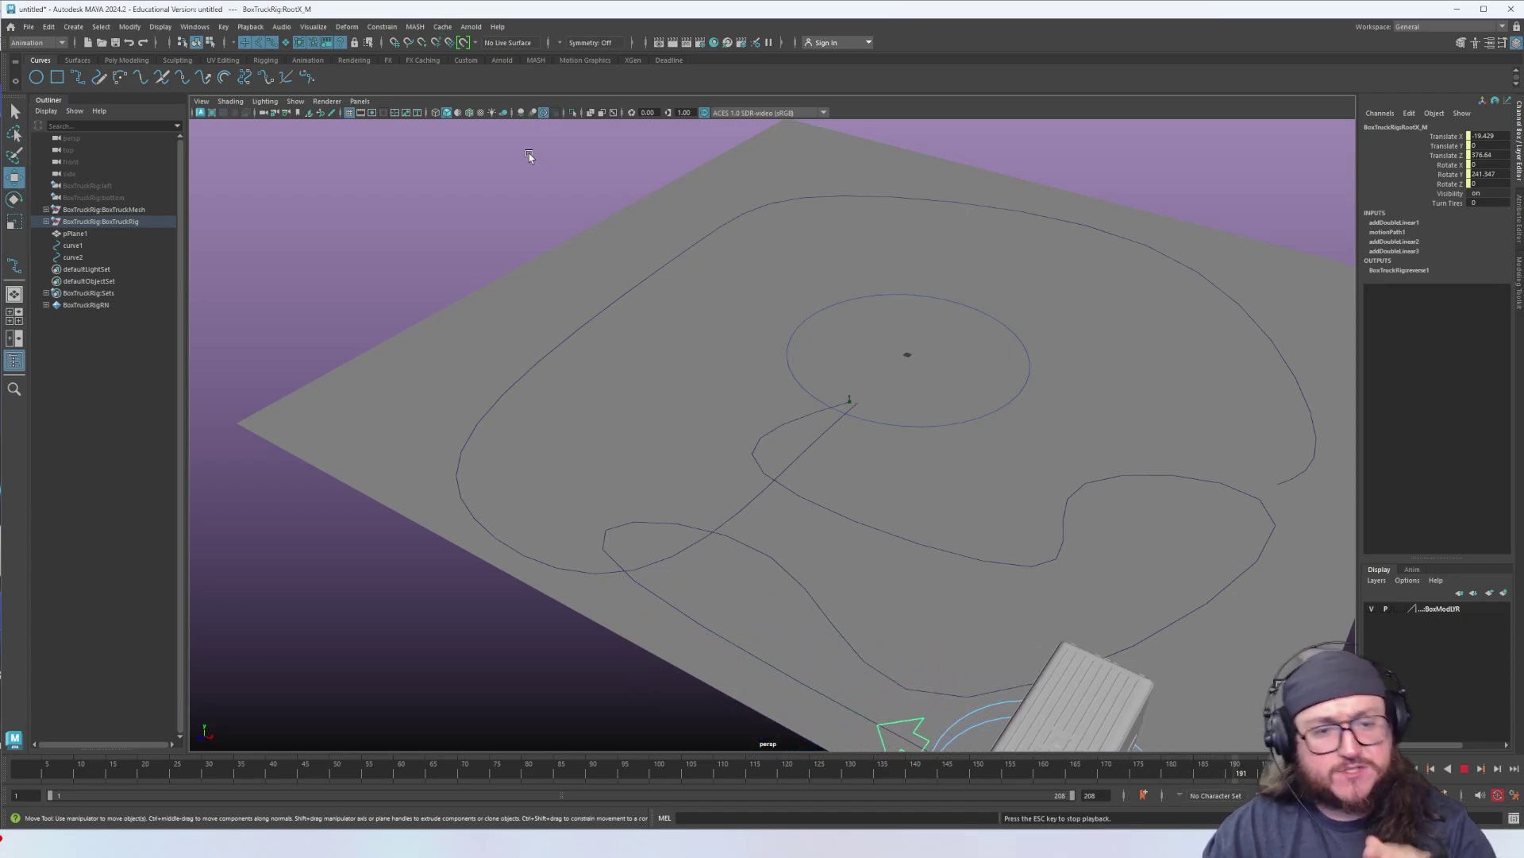
{"action": "scroll", "coordinate": [740, 314], "scroll_direction": "down", "scroll_amount": 3}
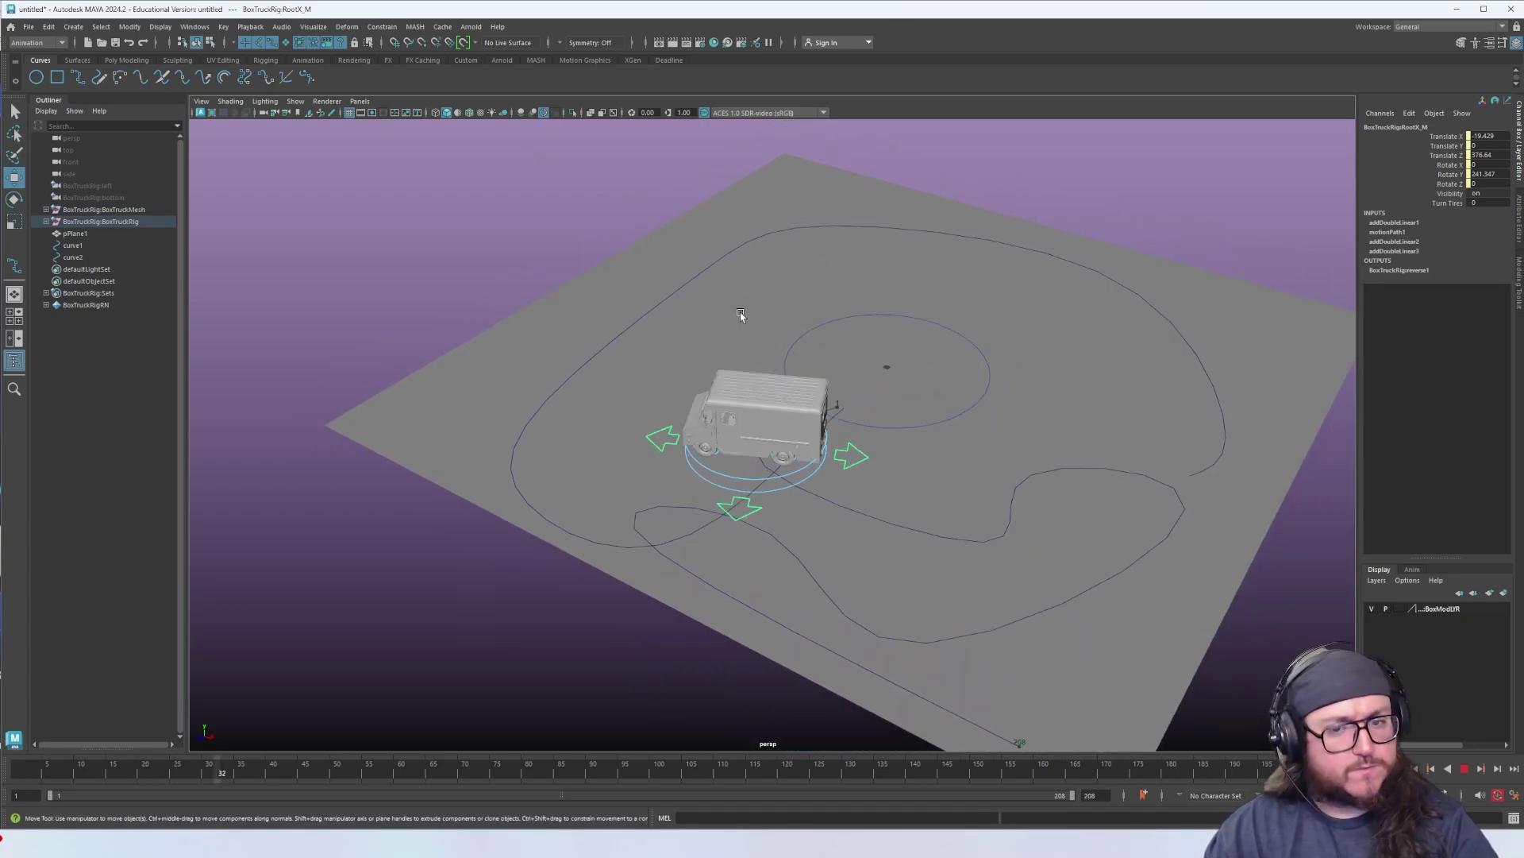
{"action": "key", "text": "ctrl+z"}
{"action": "key", "text": "ctrl+z"}
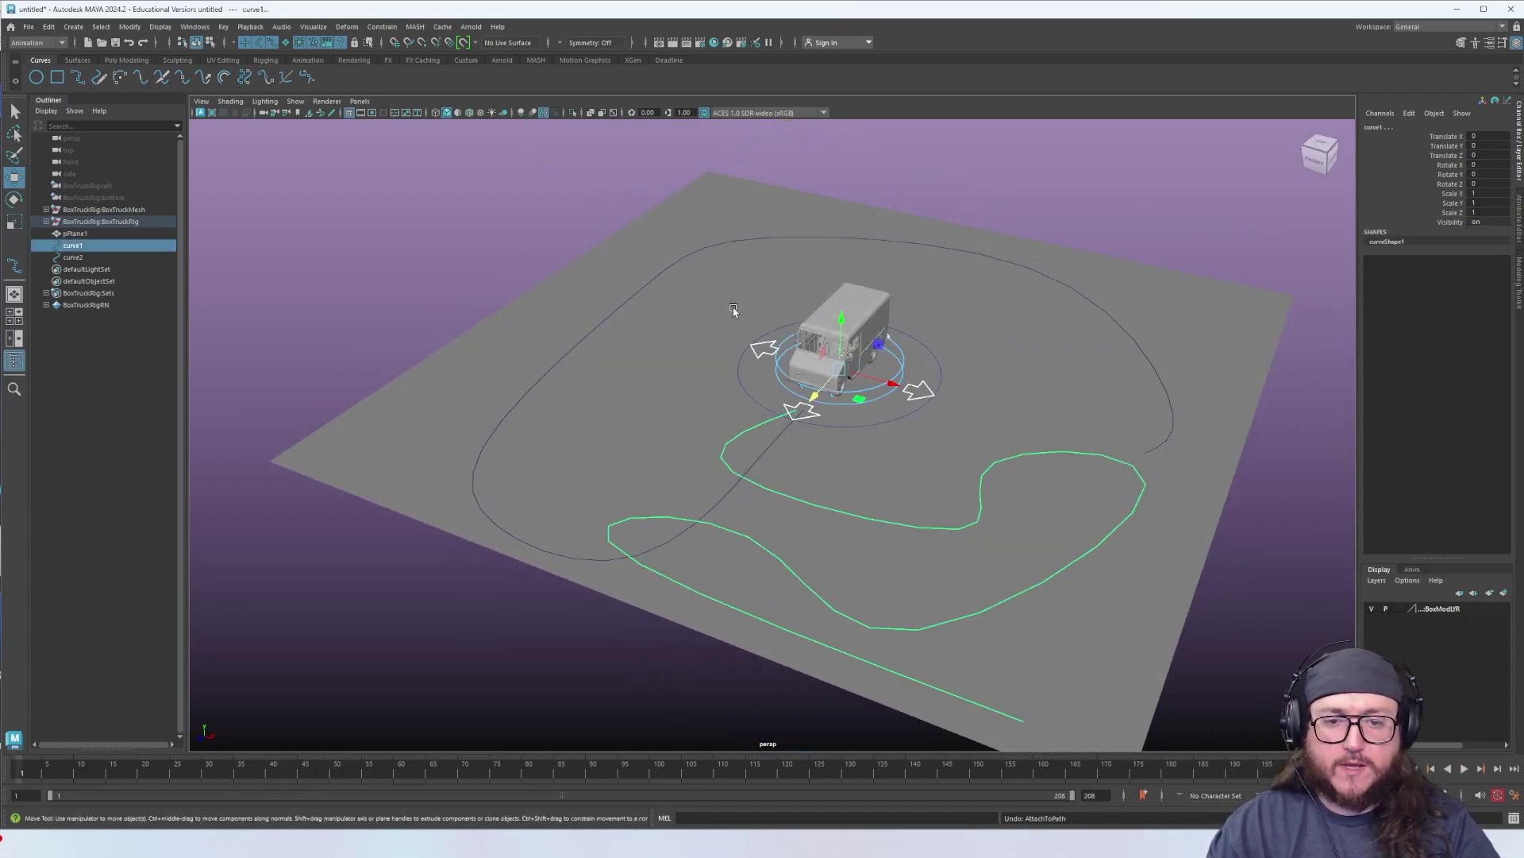
Open the options for Attach to Motion Path
{"action": "left_click", "coordinate": [384, 27]}
{"action": "mouse_move", "coordinate": [483, 150]}
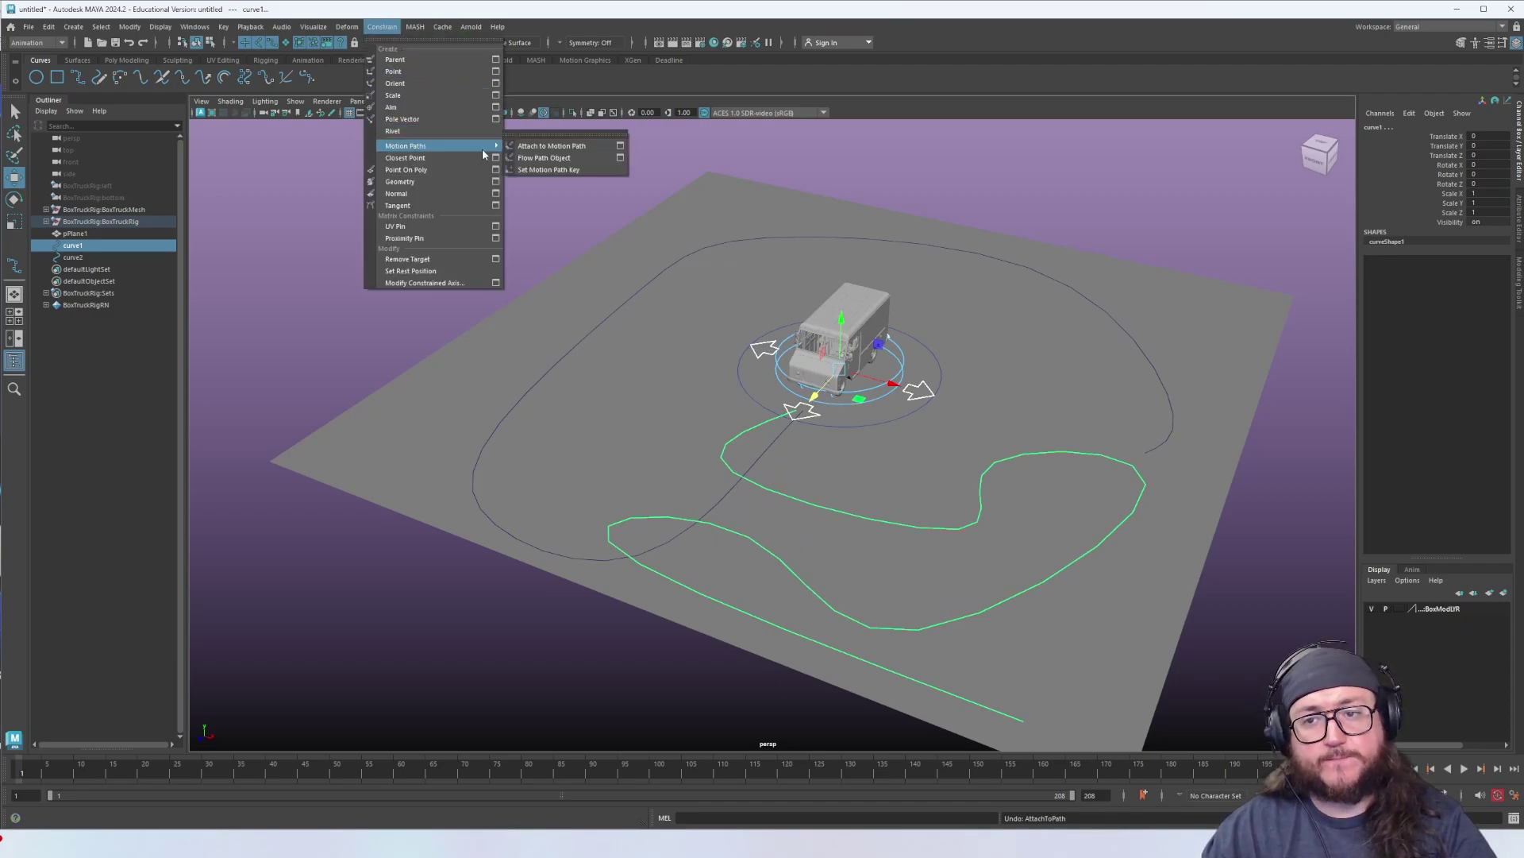
{"action": "left_click", "coordinate": [620, 147]}
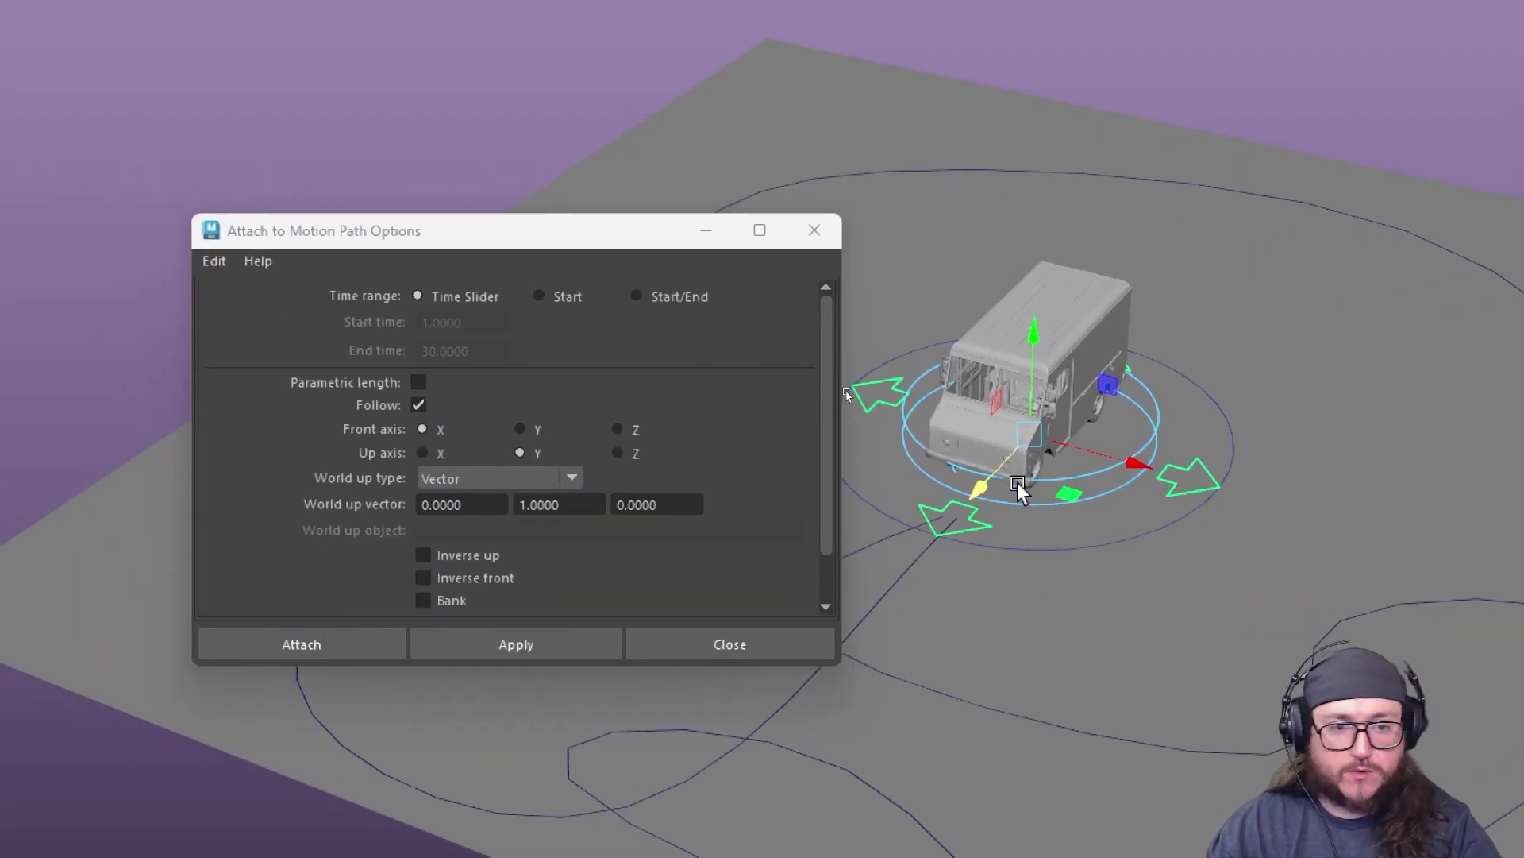
Check the root control's axis directions with the Move manipulator, undoing any test move
{"action": "left_click_drag", "start_coordinate": [1132, 462], "coordinate": [1063, 458]}
{"action": "key", "text": "ctrl+z"}
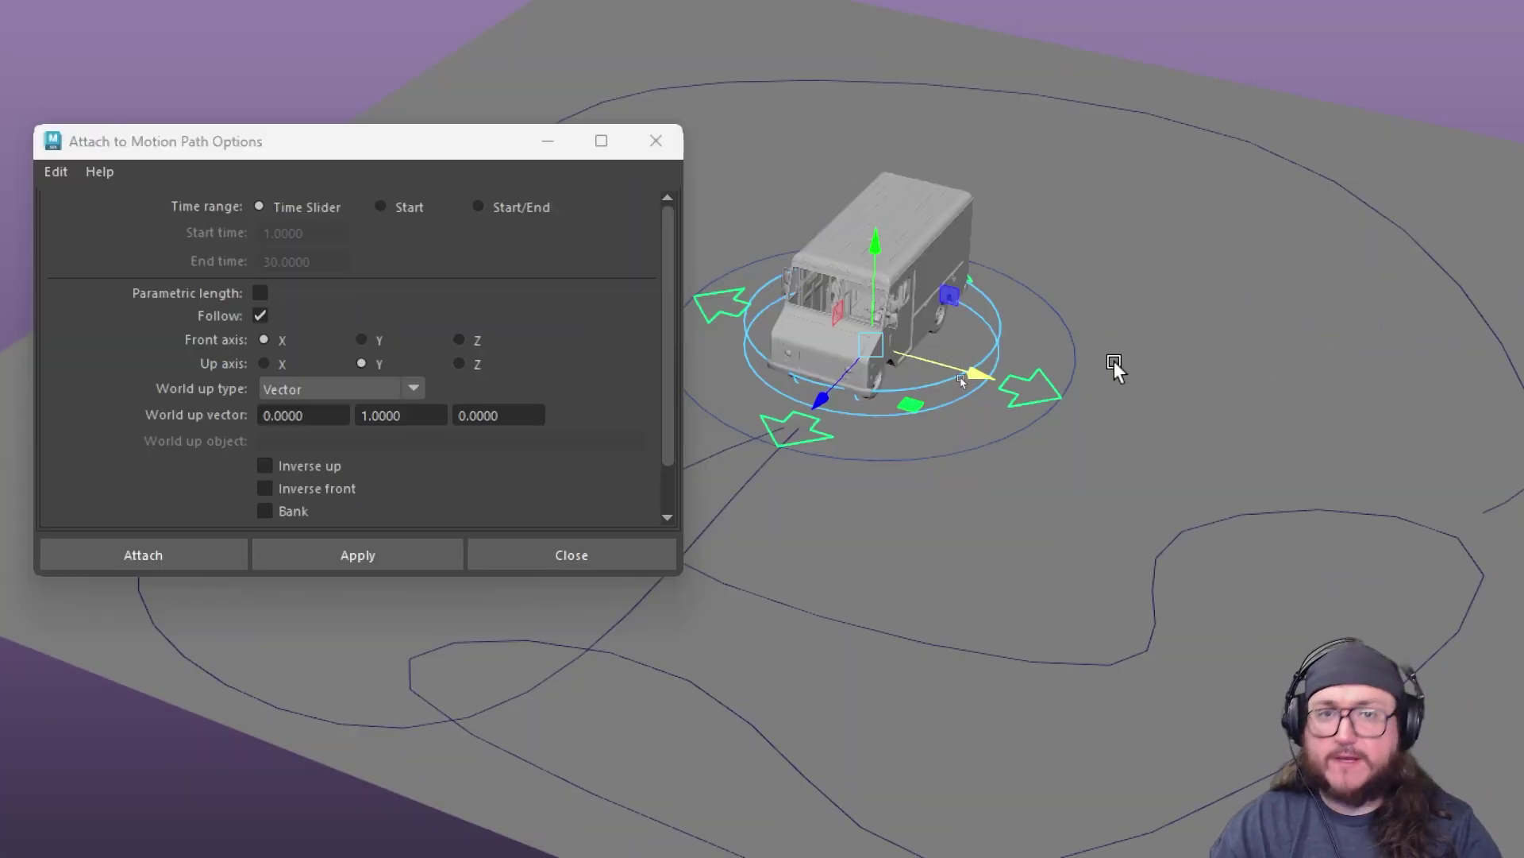
{"action": "left_click", "coordinate": [1029, 352]}
{"action": "left_click", "coordinate": [1034, 375]}
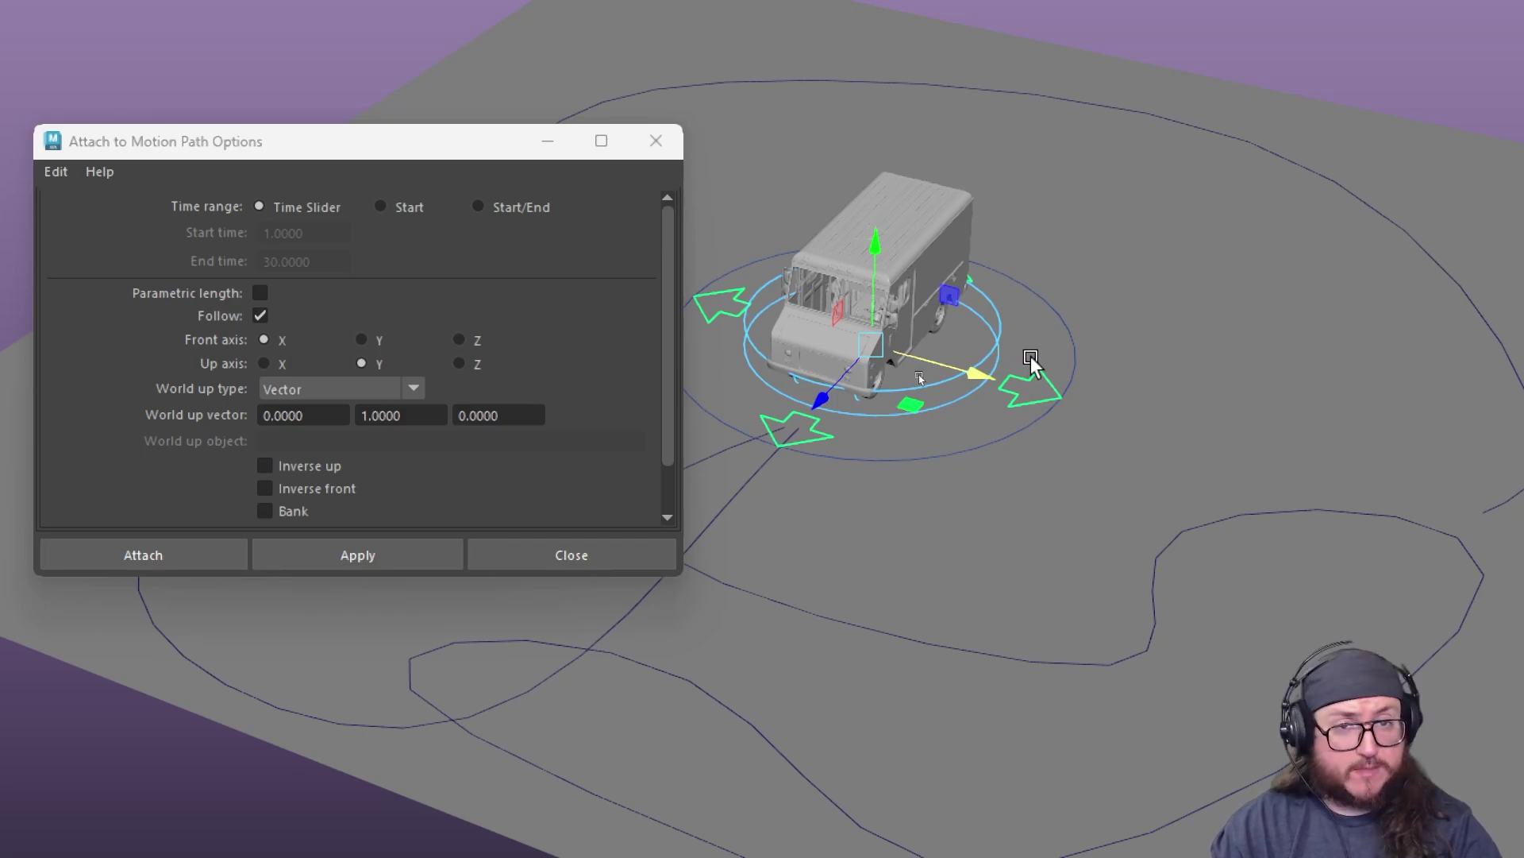
{"action": "left_click", "coordinate": [1064, 307]}
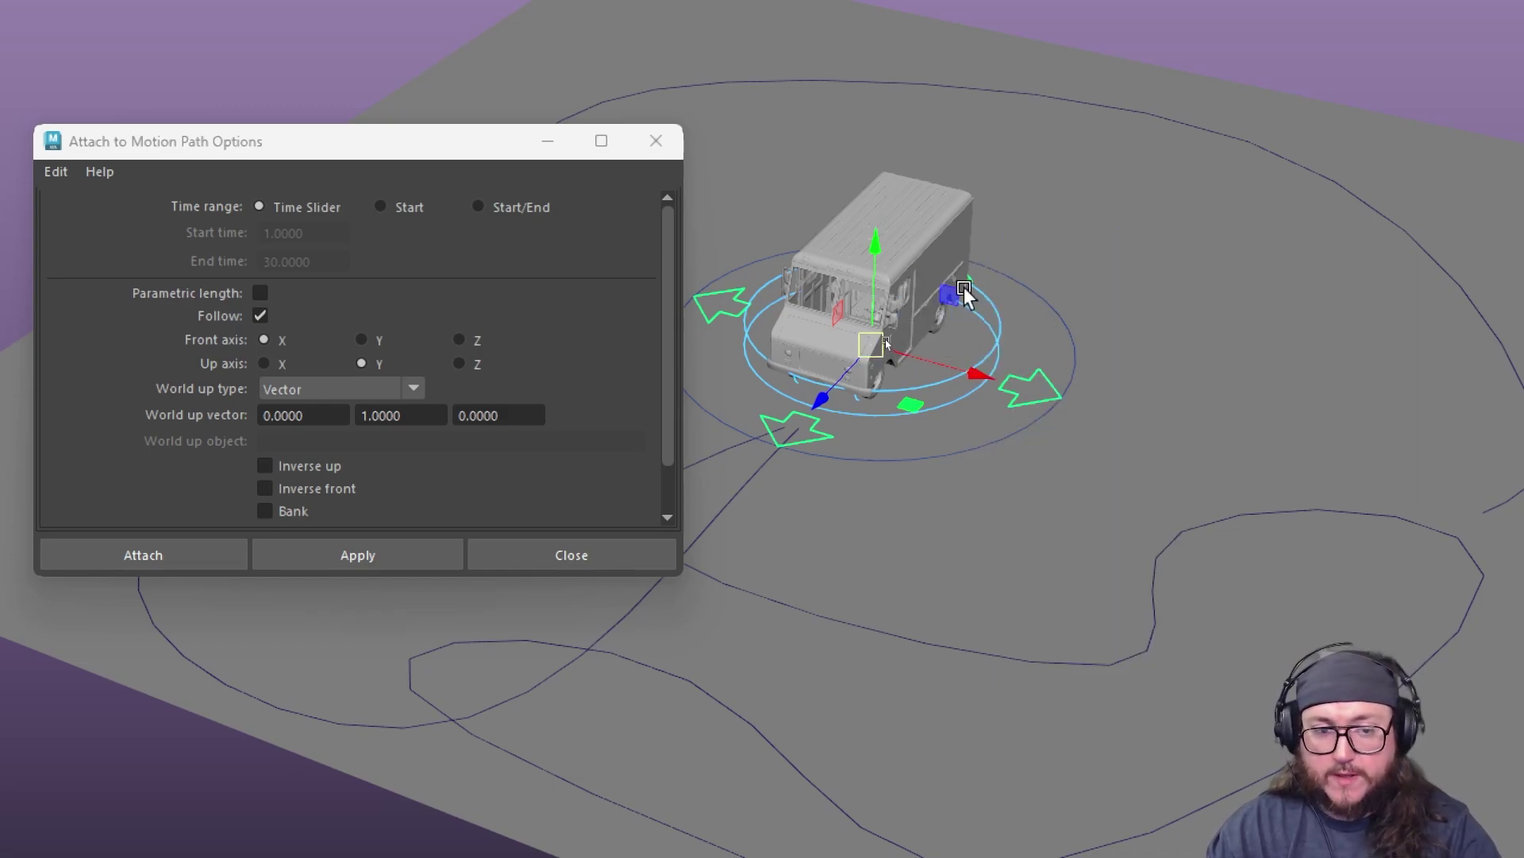
{"action": "left_click_drag", "start_coordinate": [1074, 343], "coordinate": [993, 303]}
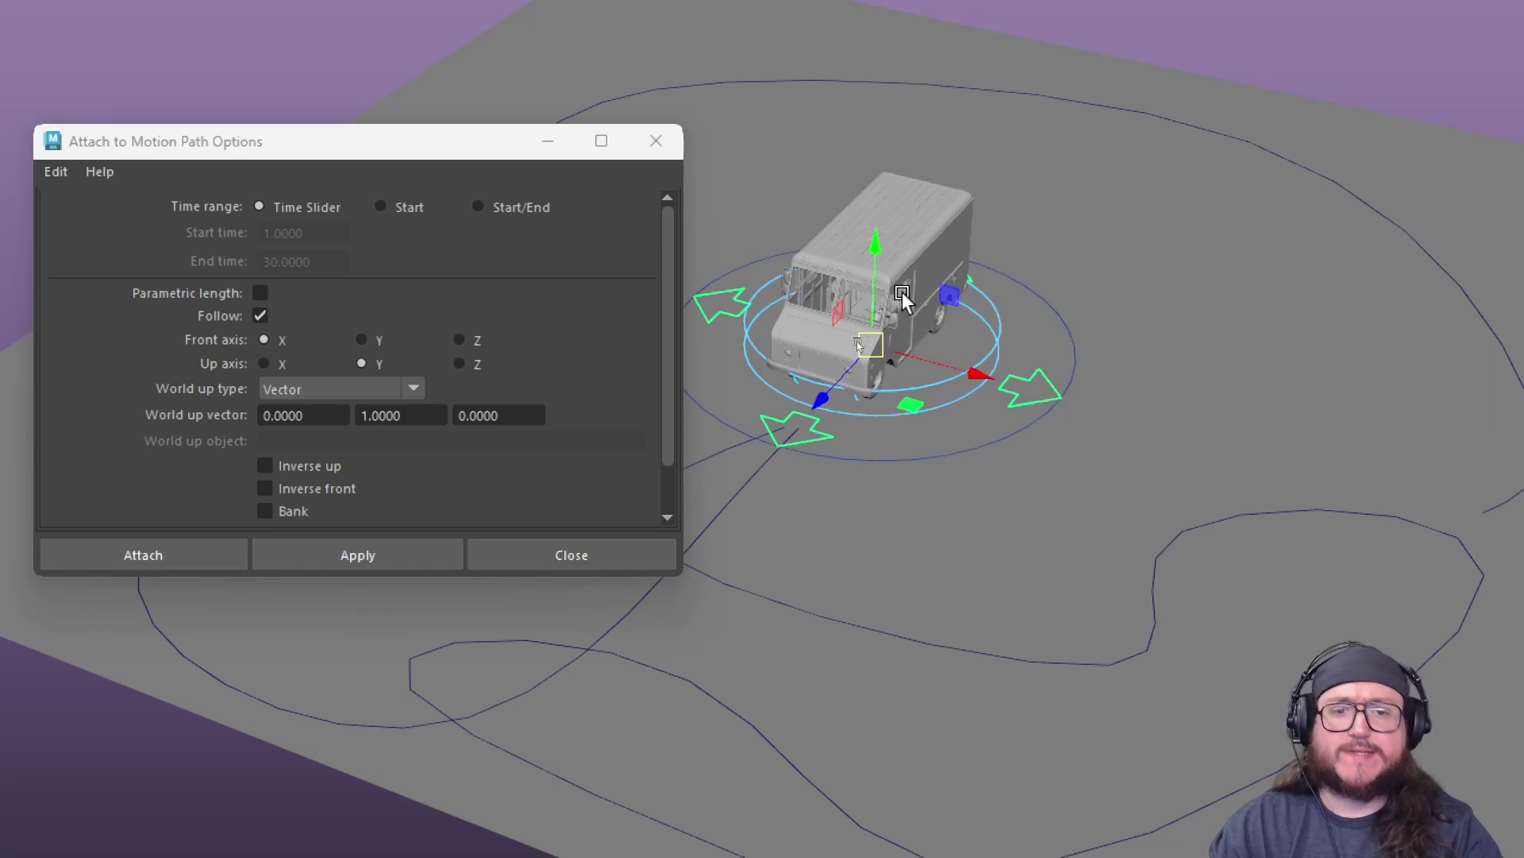
{"action": "left_click", "coordinate": [861, 343]}
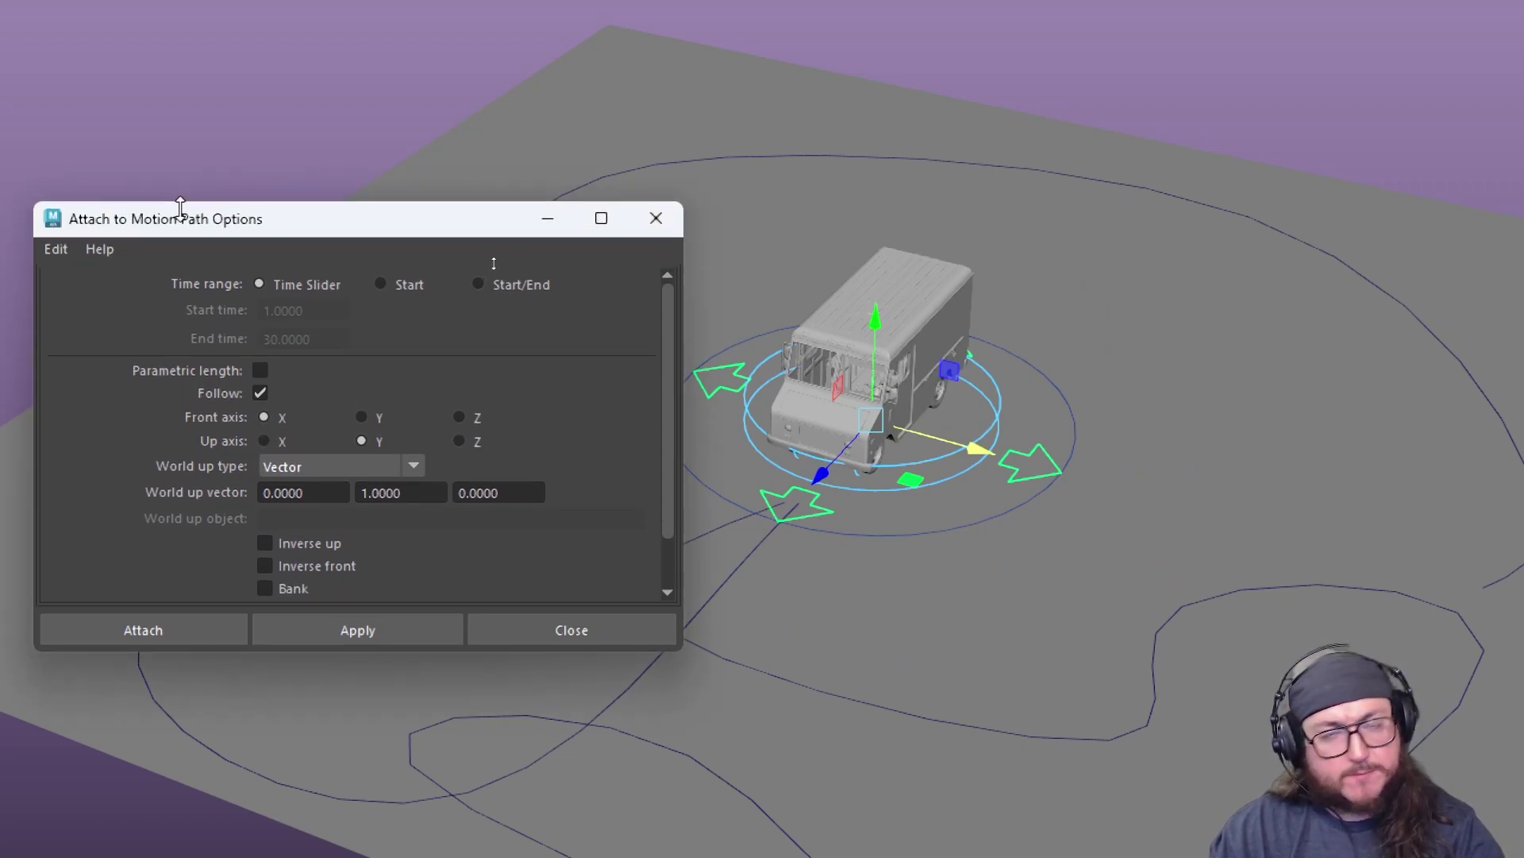
Try attaching the root control to the wide curve2 with front axis Y and up axis X
{"action": "left_click_drag", "start_coordinate": [361, 231], "coordinate": [264, 232]}
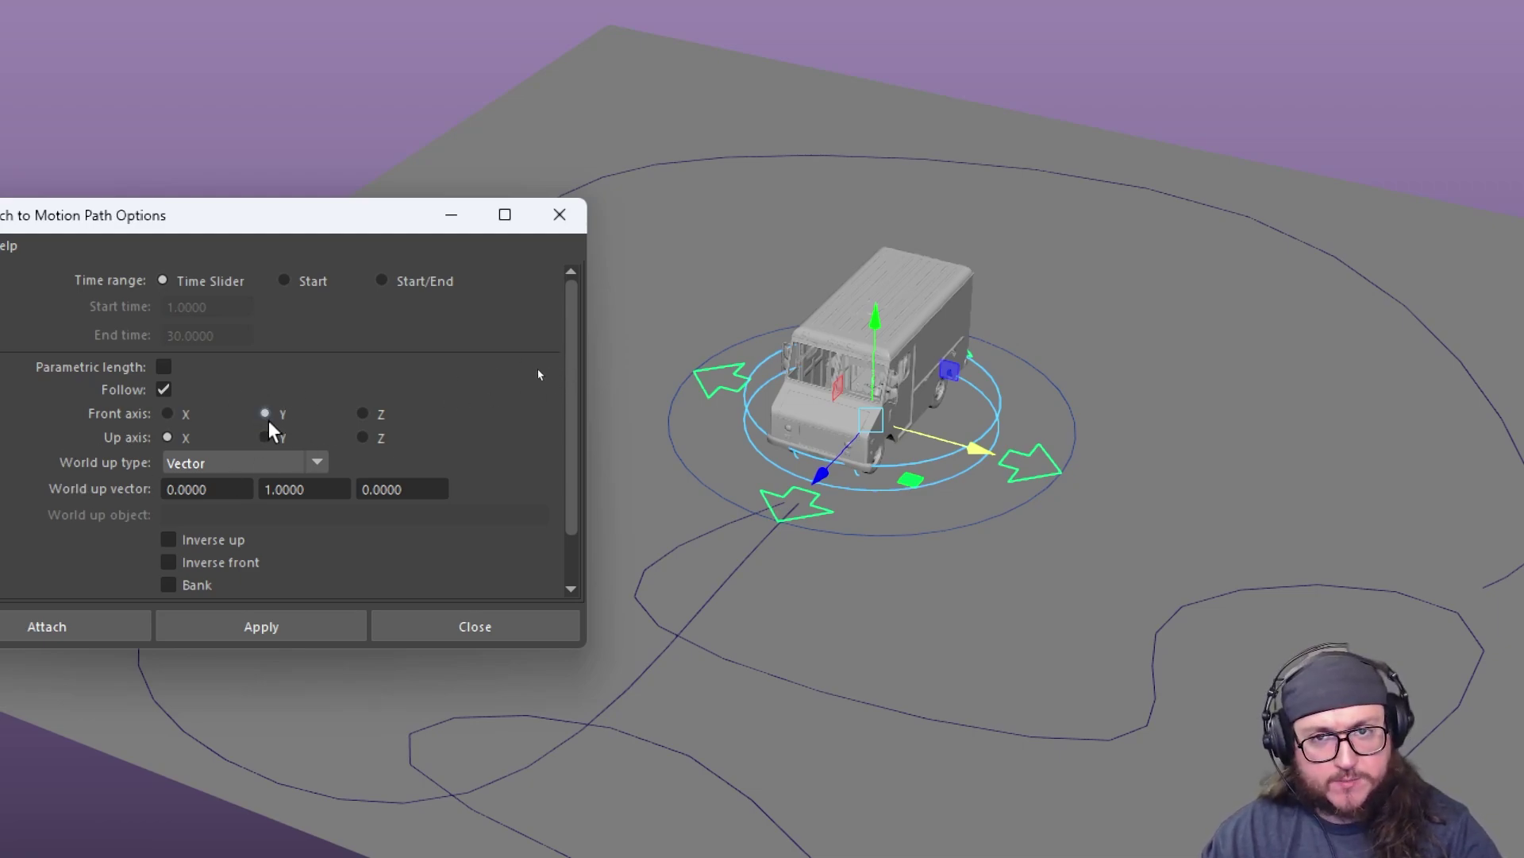
{"action": "left_click", "coordinate": [760, 549], "text": "shift"}
{"action": "left_click", "coordinate": [274, 628]}
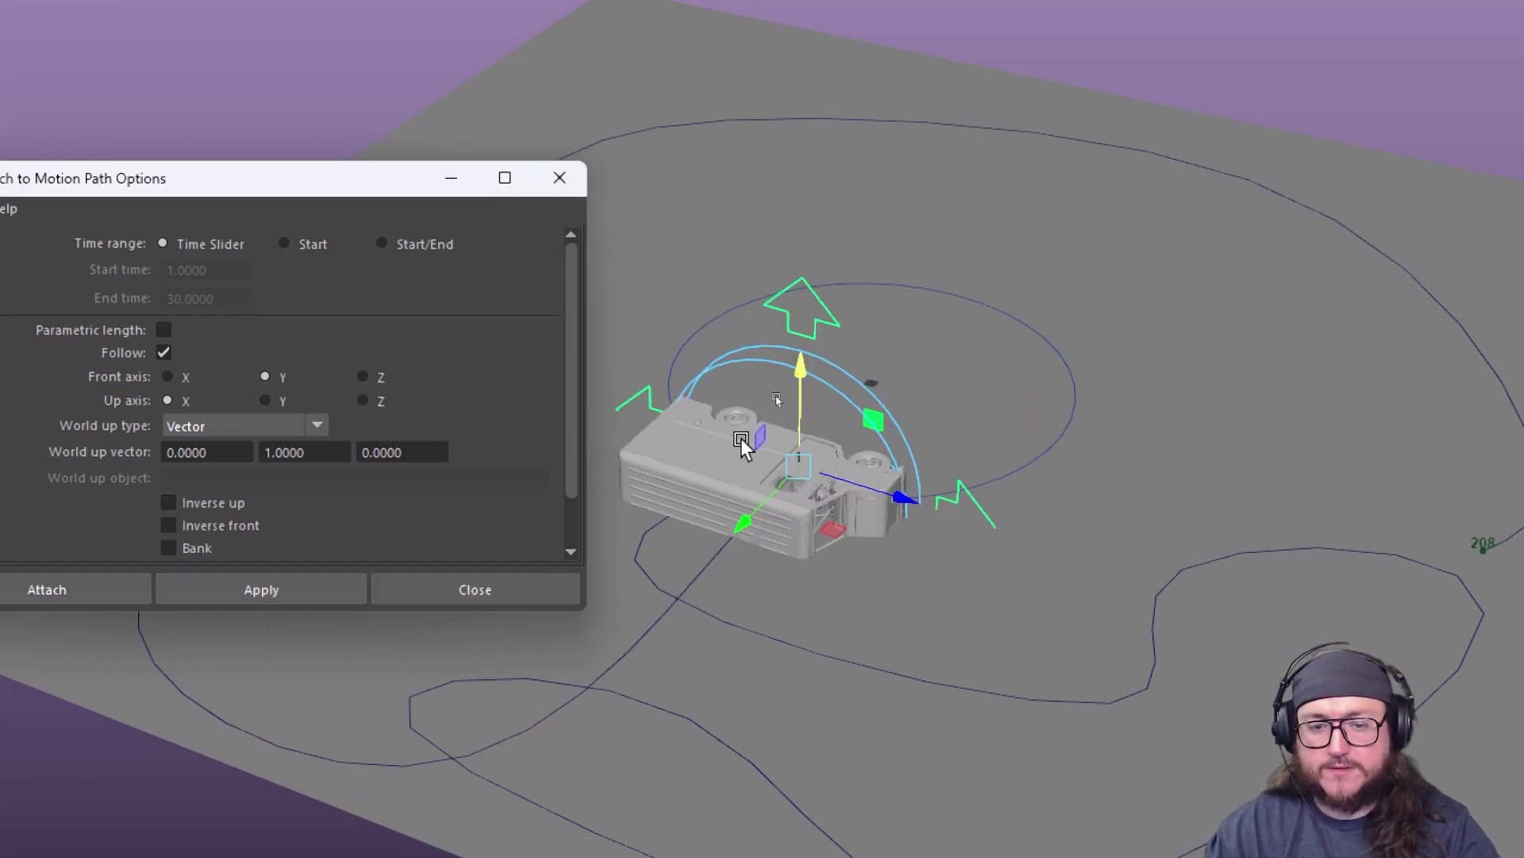
Play back the truck's motion along curve2, stop it, and undo the attachment
{"action": "key", "text": "alt+v"}
{"action": "middle_click_drag", "start_coordinate": [832, 422], "coordinate": [1083, 405], "text": "alt"}
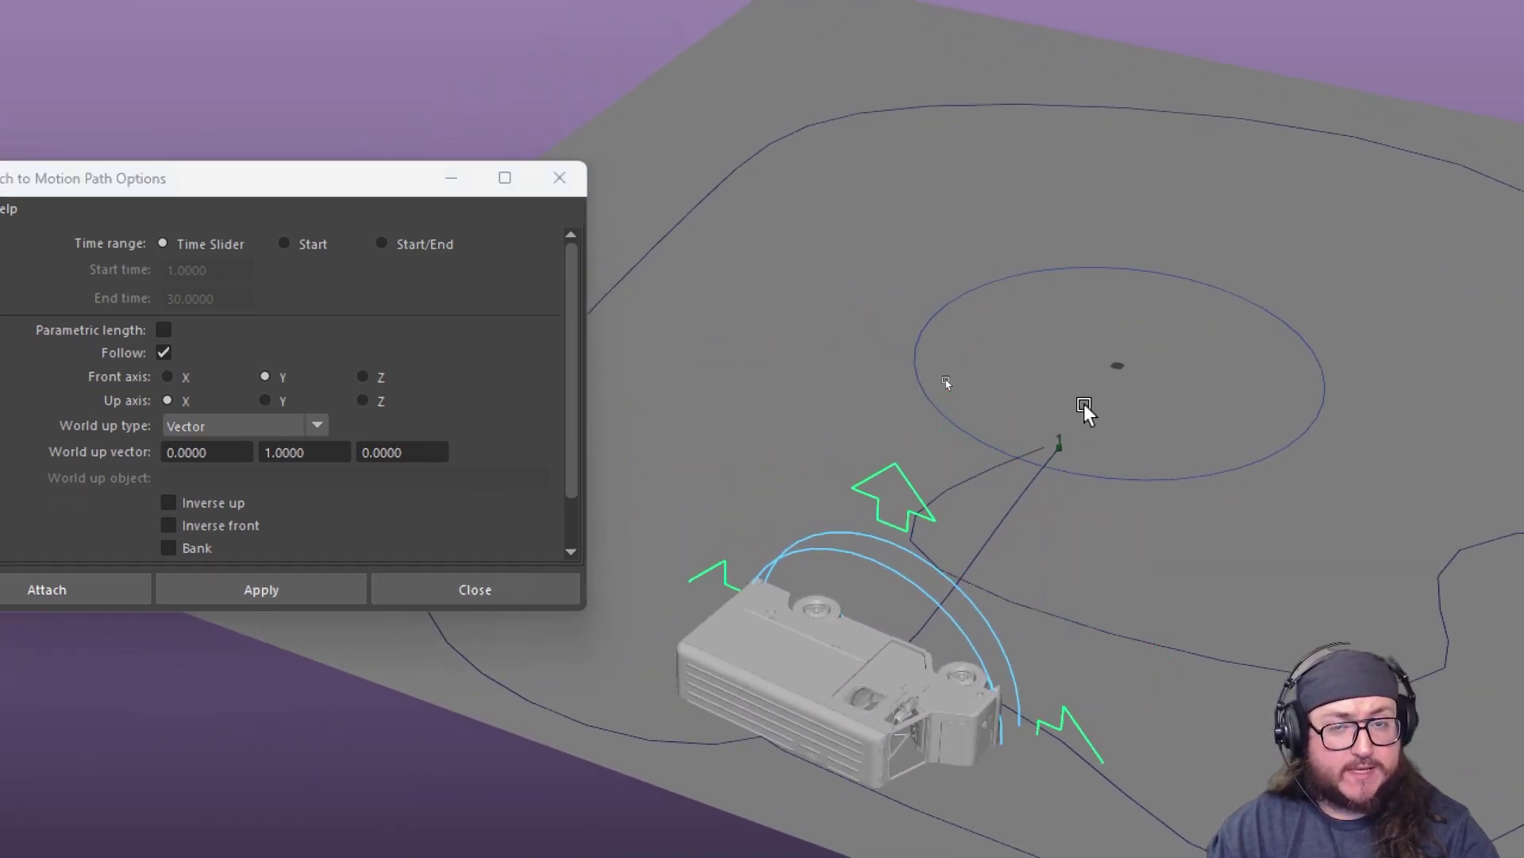
{"action": "key", "text": "Escape"}
{"action": "key", "text": "ctrl+z"}
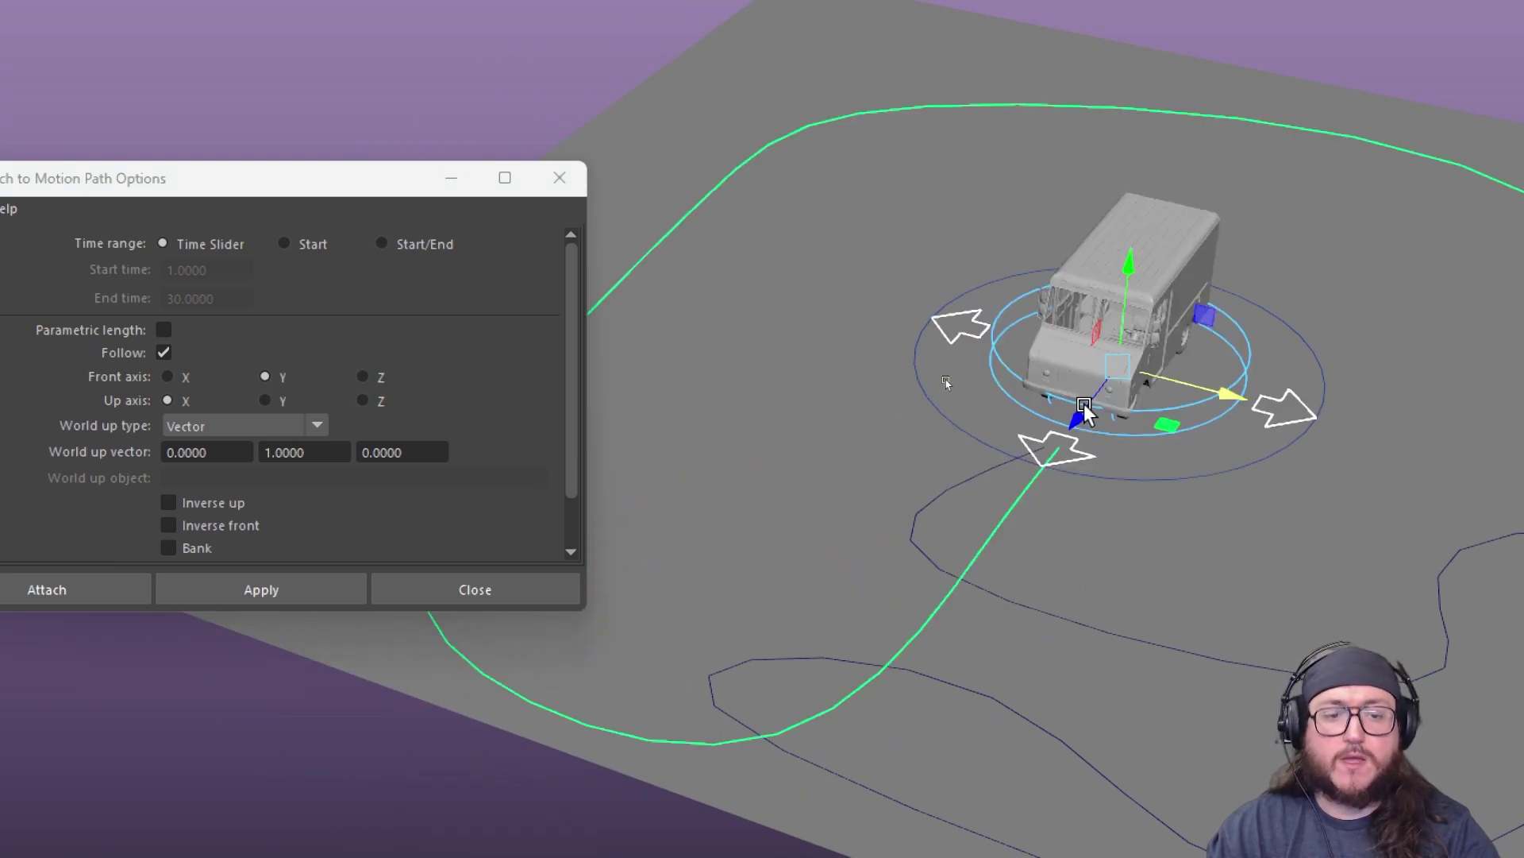
Set the front axis to Z with up axis X and attach the root control to curve2 again
{"action": "left_click", "coordinate": [363, 376]}
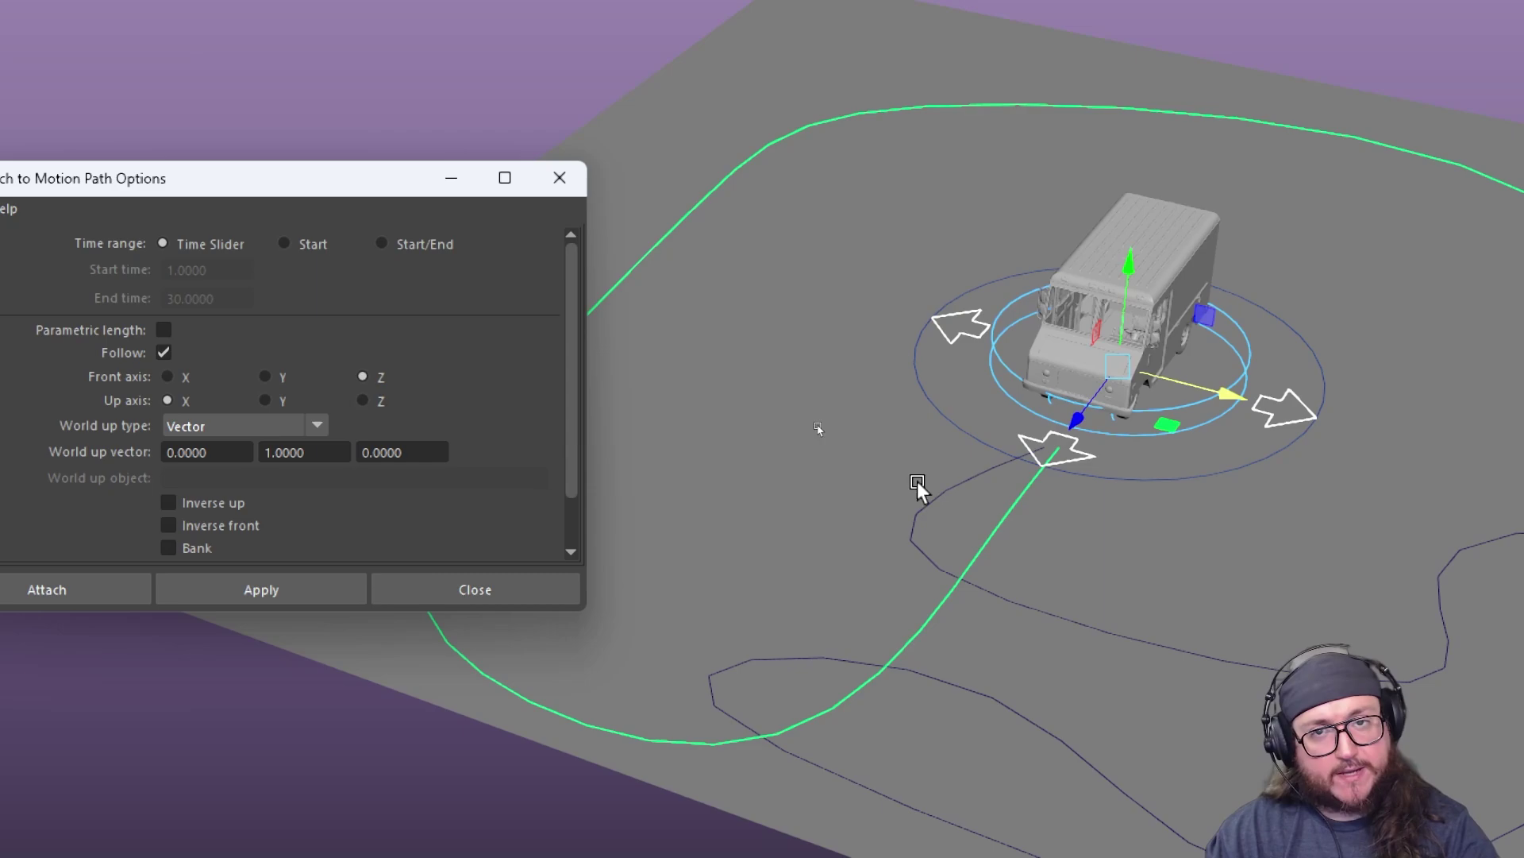
{"action": "left_click", "coordinate": [305, 596]}
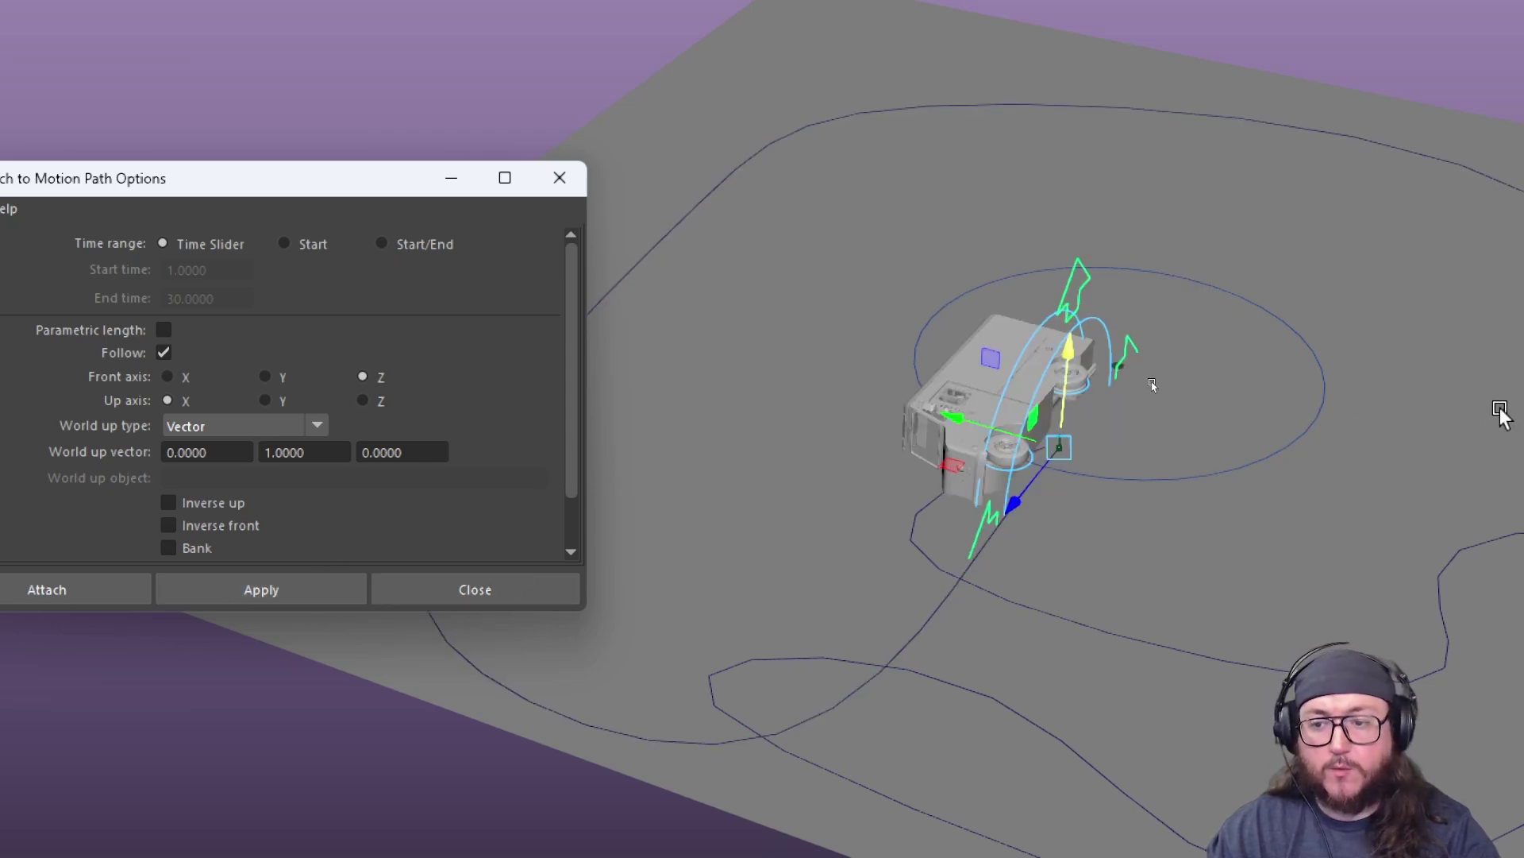
{"action": "middle_click_drag", "start_coordinate": [1436, 411], "coordinate": [1401, 424], "text": "alt"}
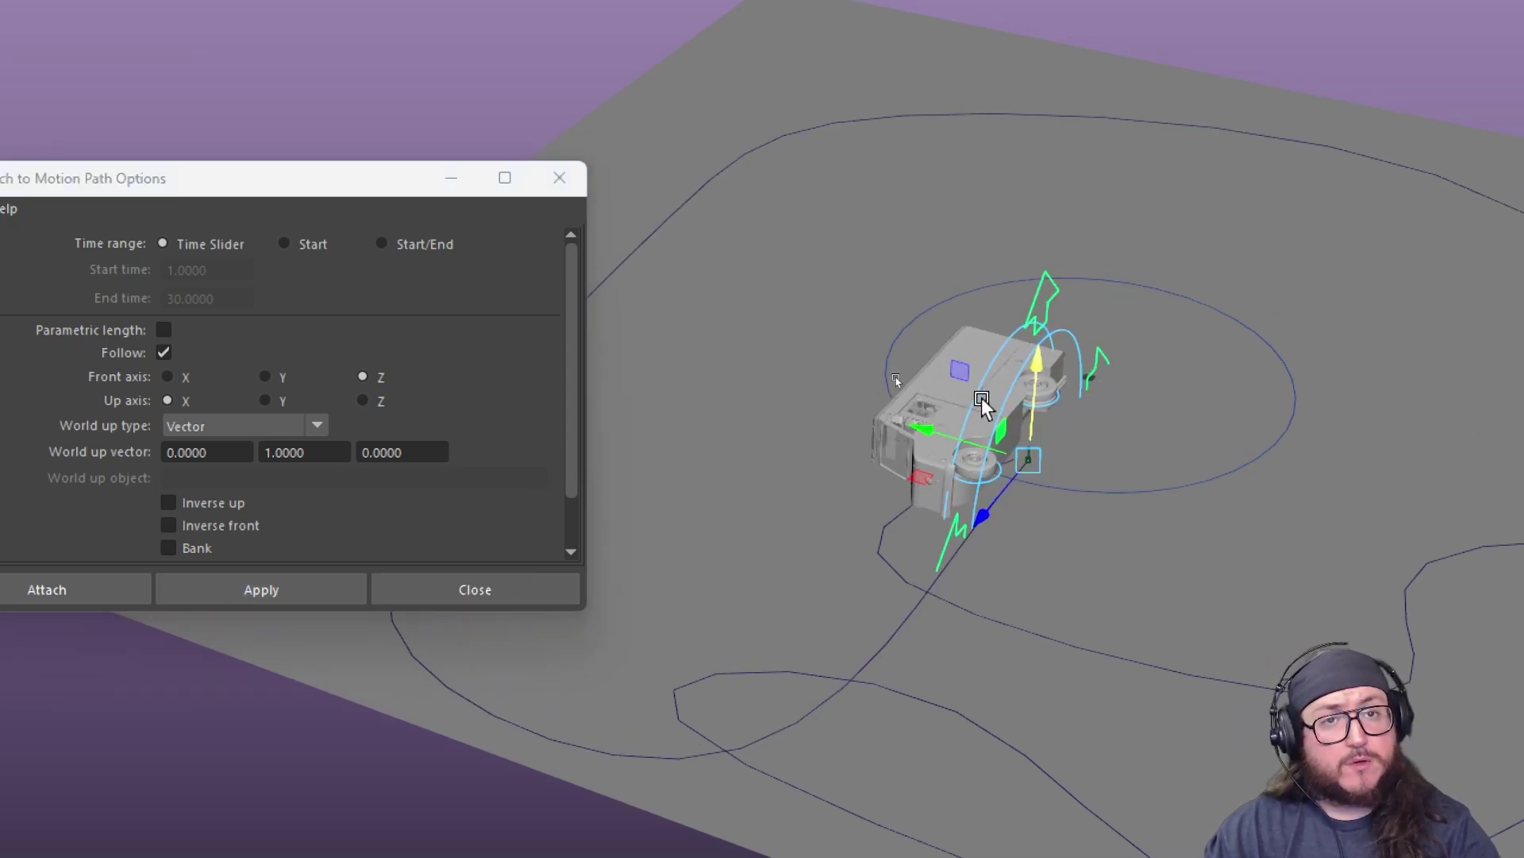
Undo the attachment after a playback check and reattach the root control to curve2 with up axis Y
{"action": "key", "text": "alt+v"}
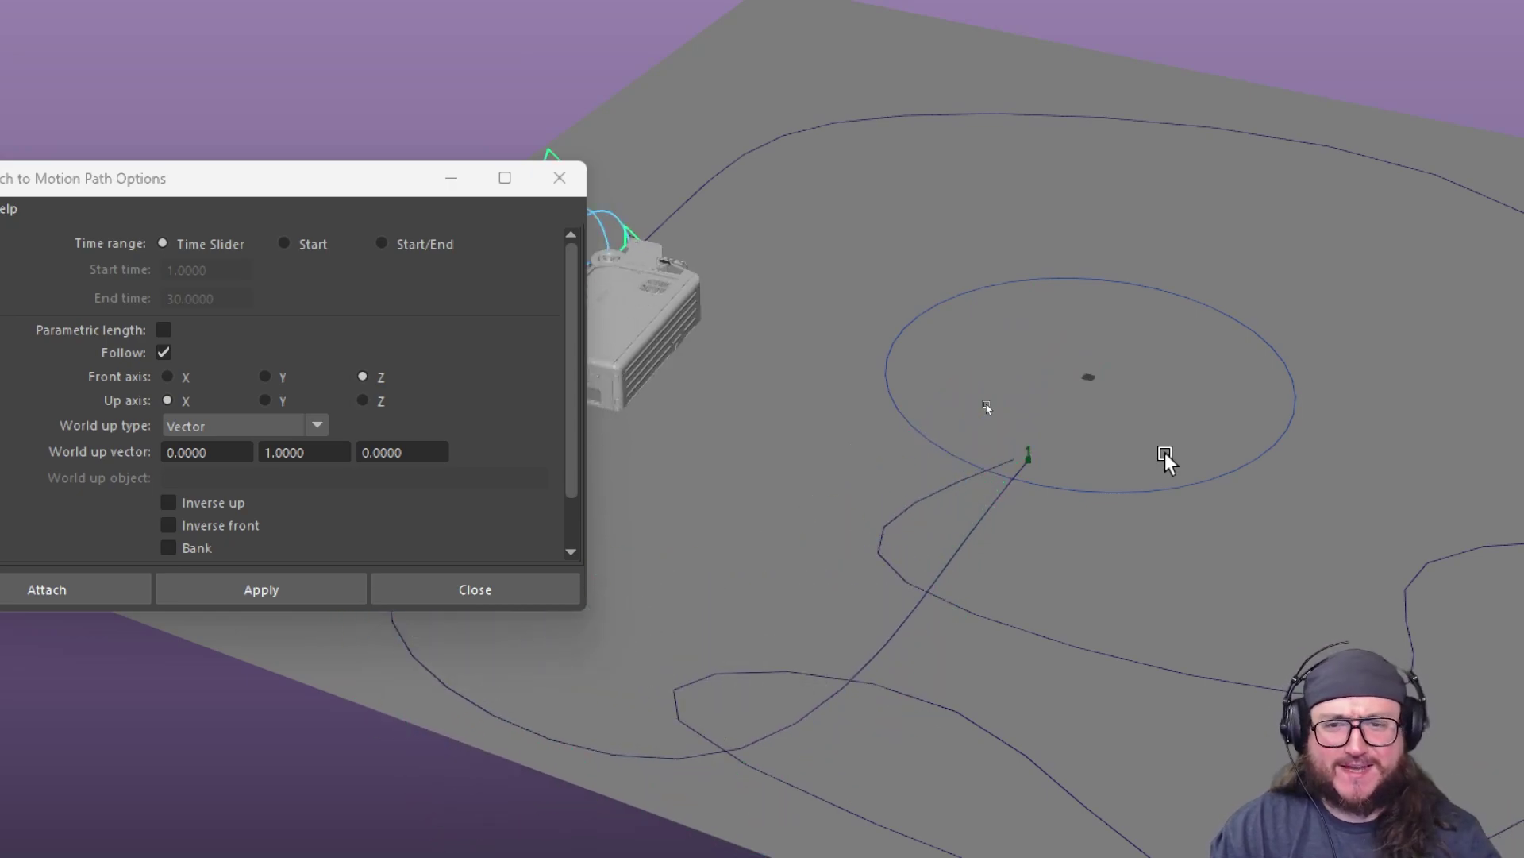
{"action": "key", "text": "alt+v"}
{"action": "key", "text": "ctrl+z"}
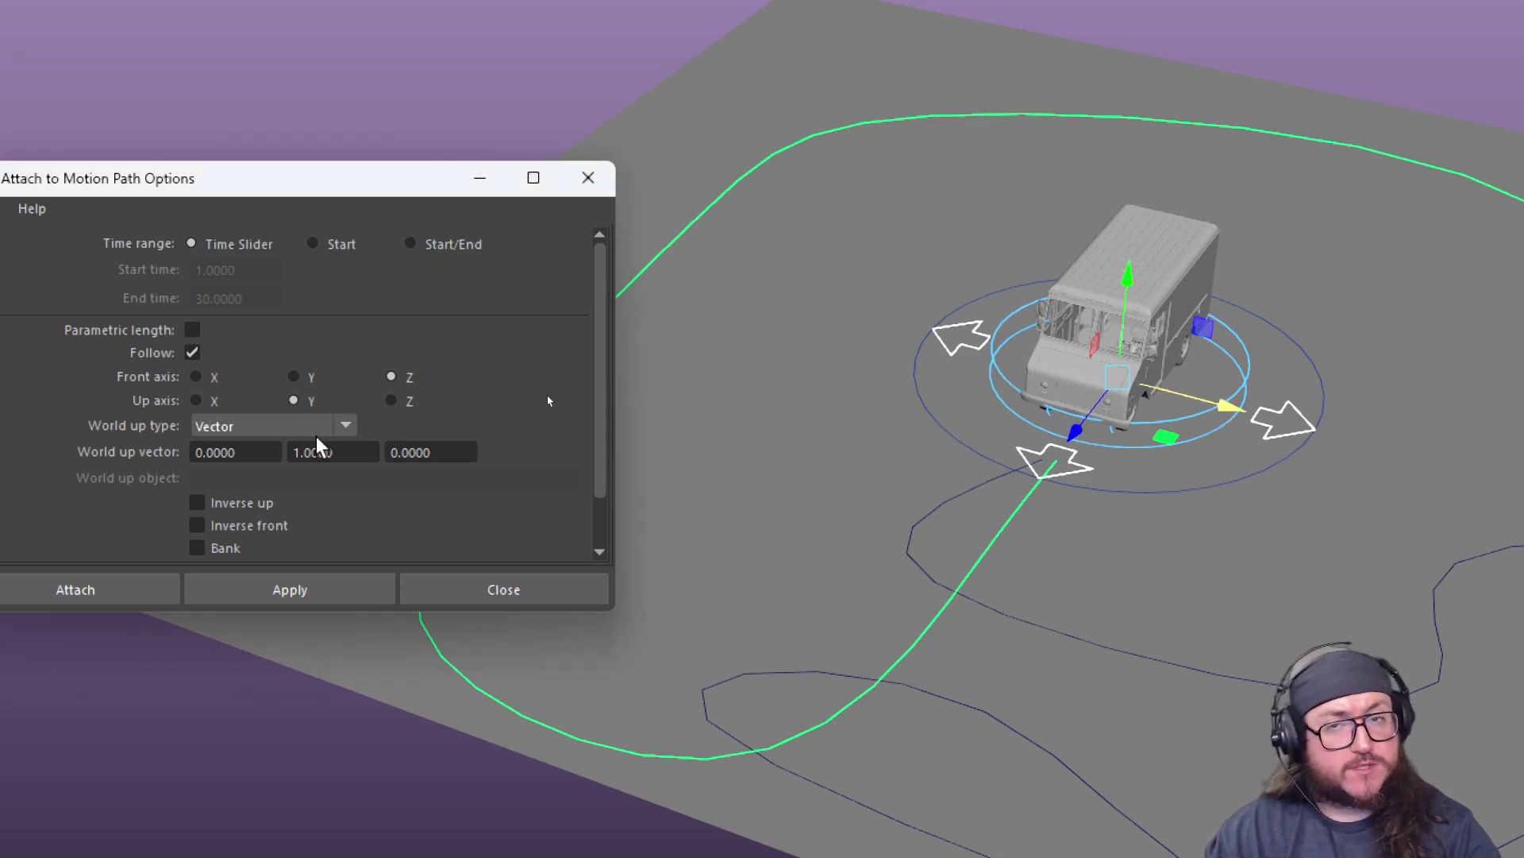
{"action": "left_click", "coordinate": [289, 589]}
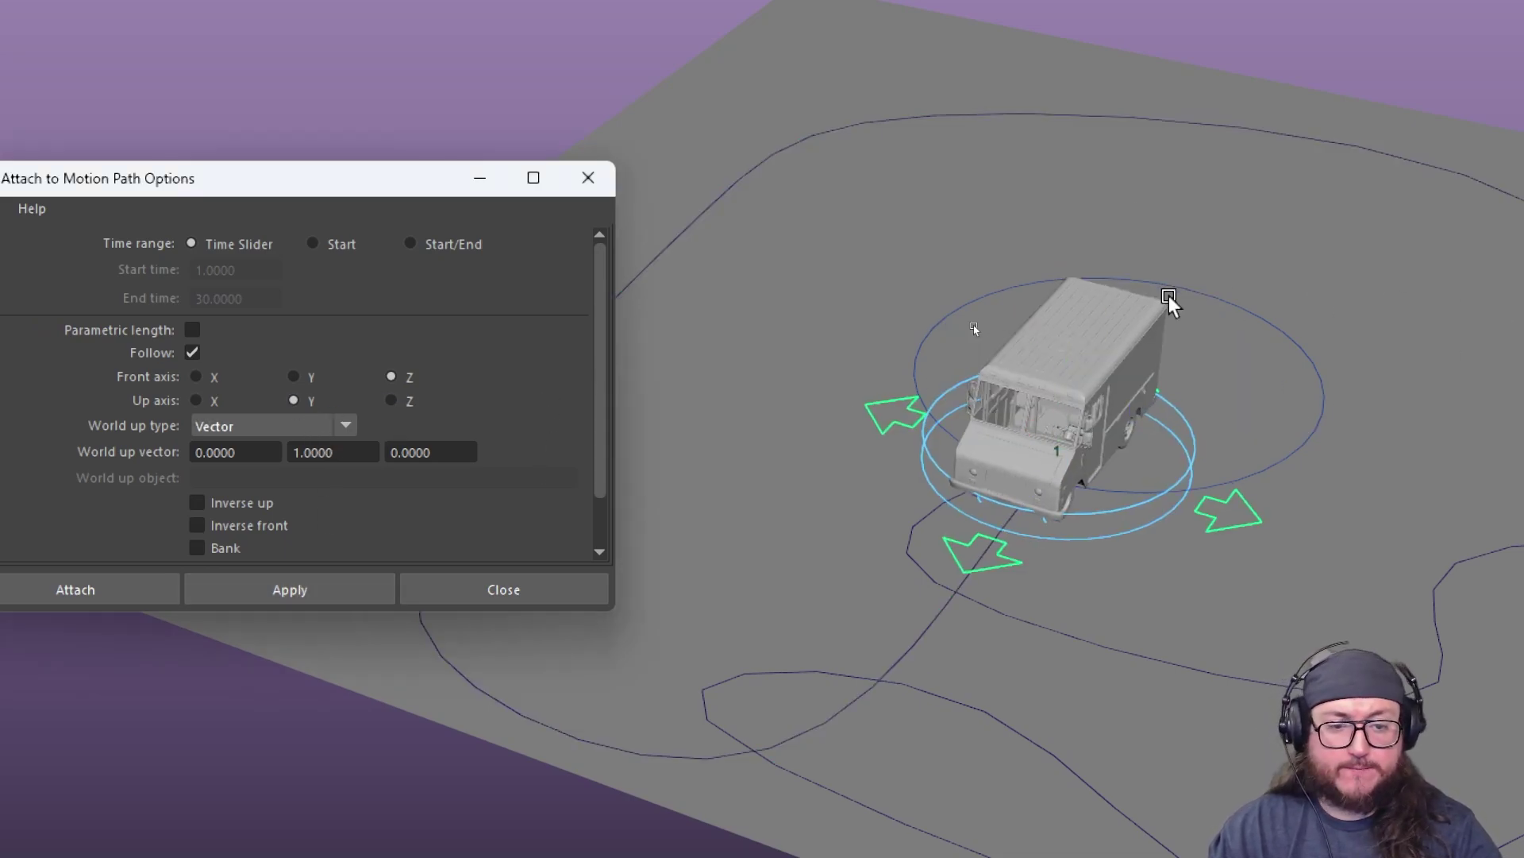
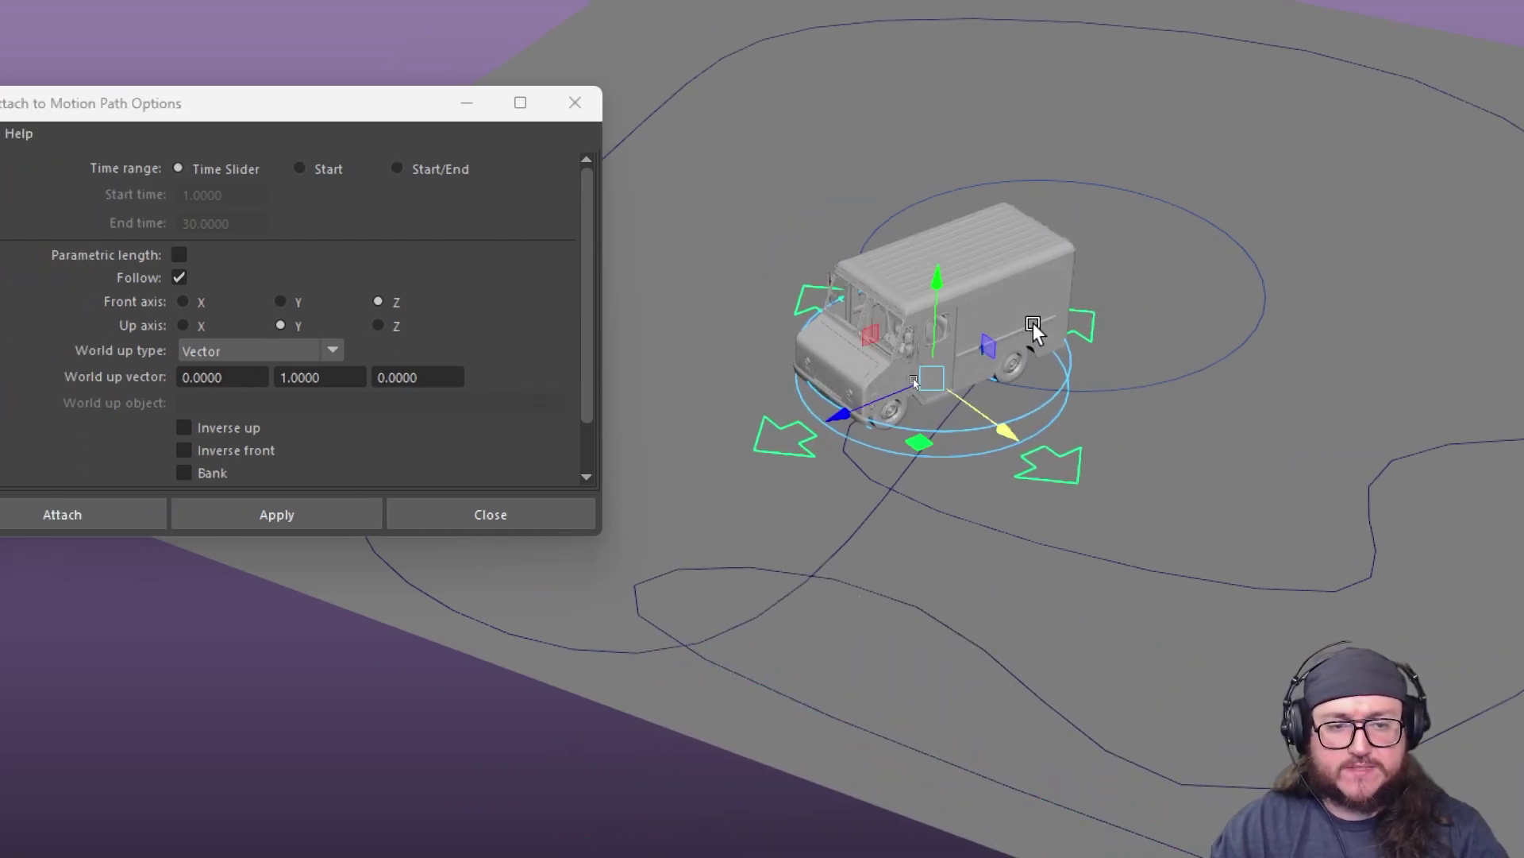
Test-move the rig's main circle control with the truck attached to the path, and undo the move
{"action": "key", "text": "w"}
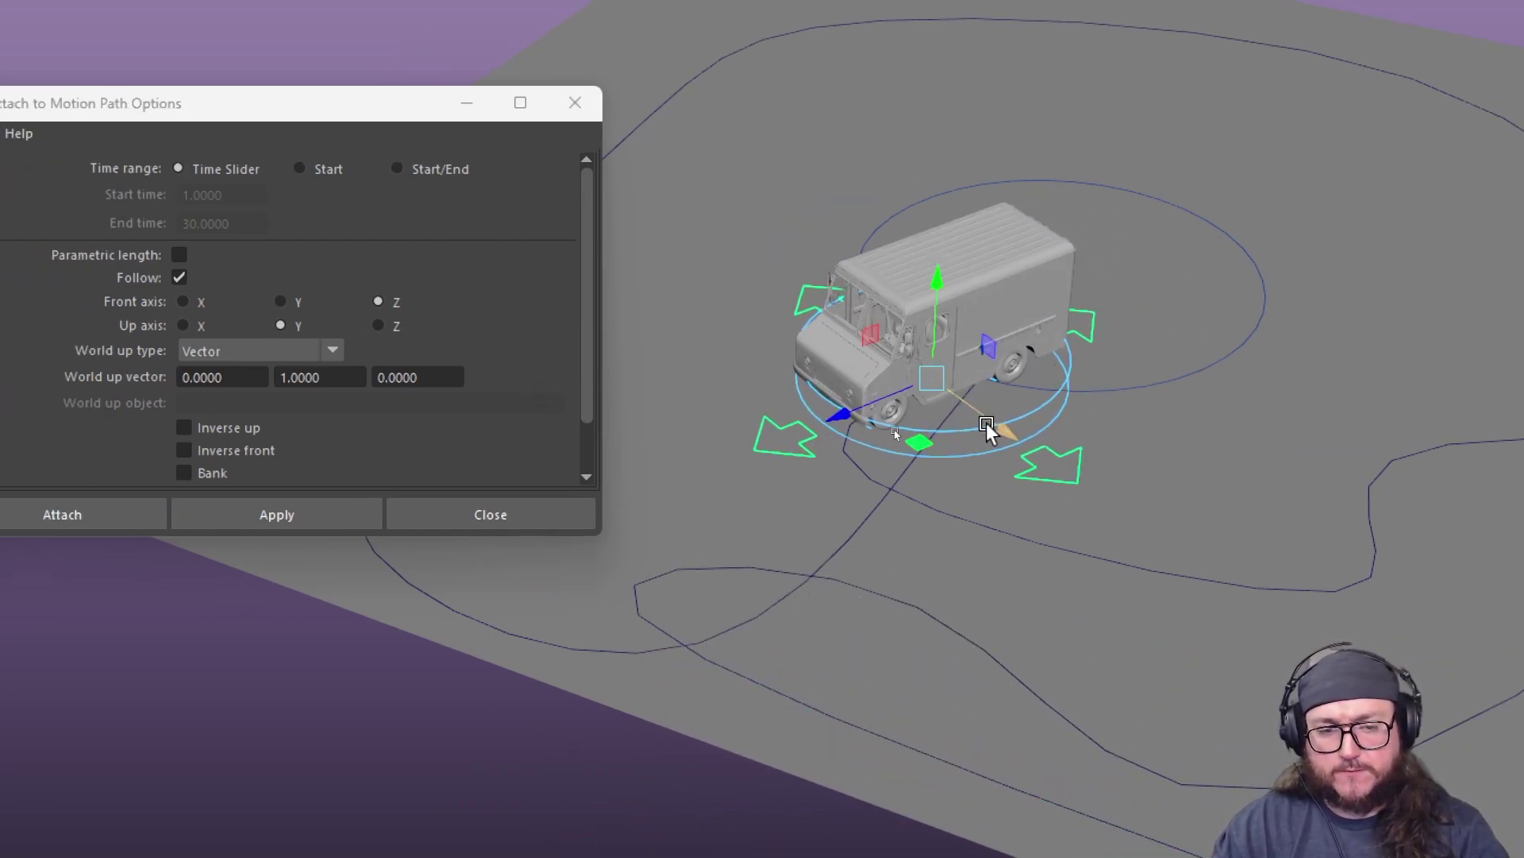
{"action": "left_click", "coordinate": [958, 405]}
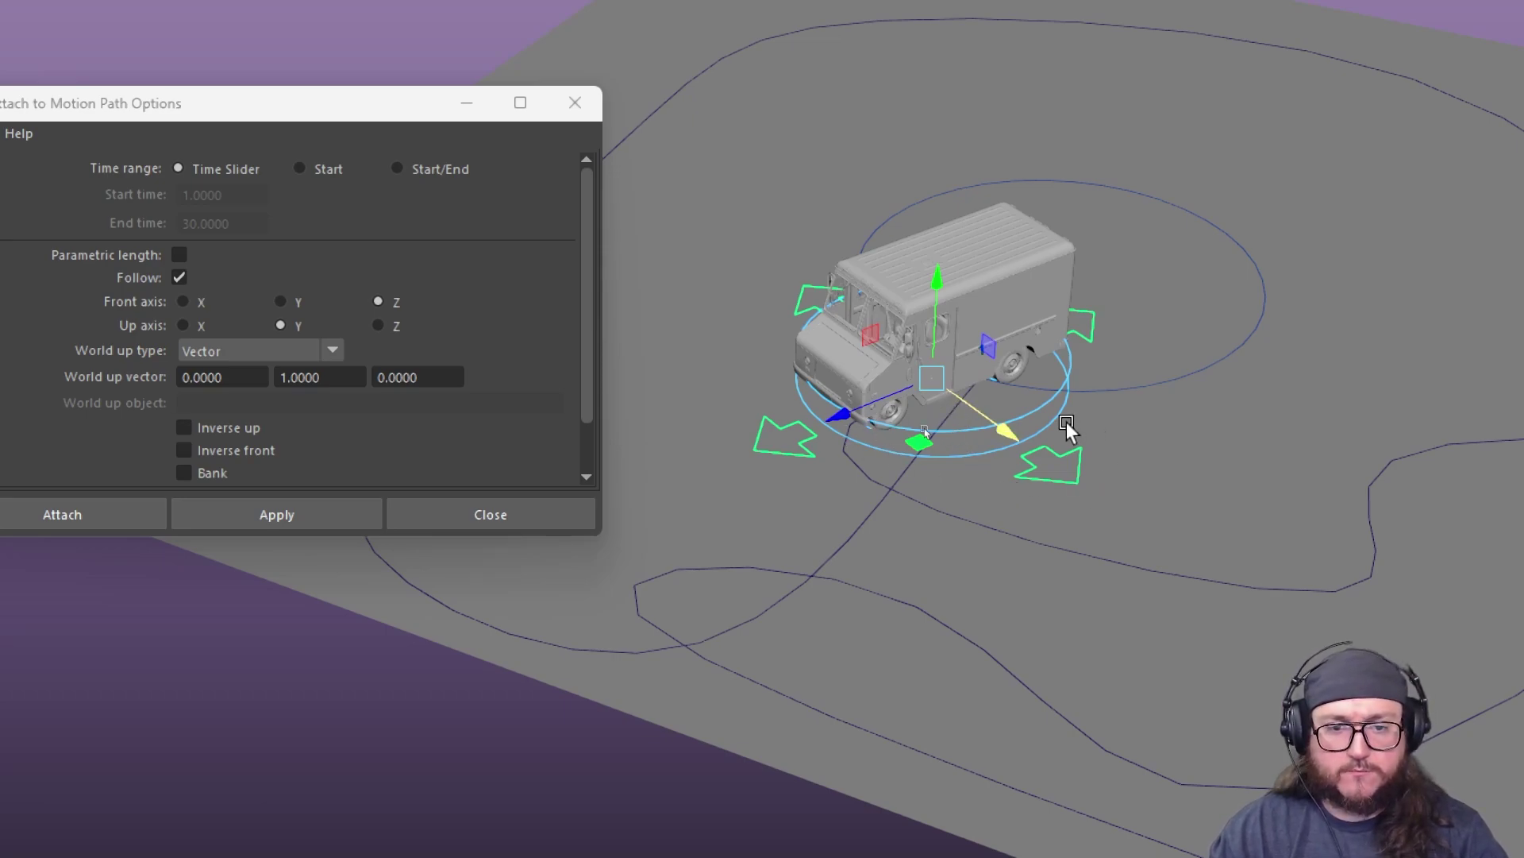
{"action": "left_click", "coordinate": [1186, 378], "text": "shift"}
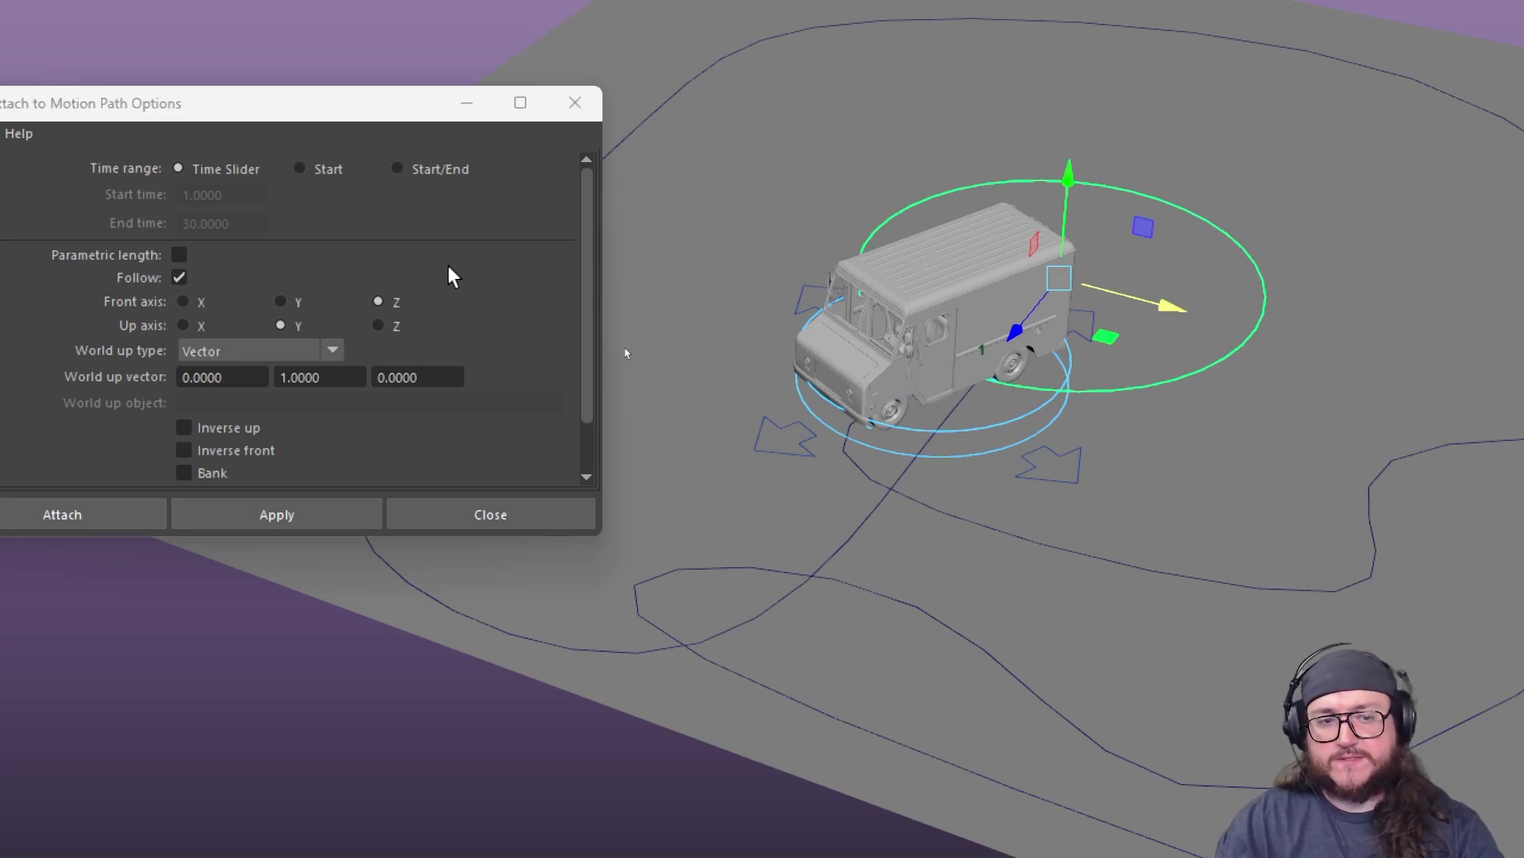
{"action": "left_click_drag", "start_coordinate": [1055, 278], "coordinate": [1024, 242]}
{"action": "key", "text": "ctrl+z"}
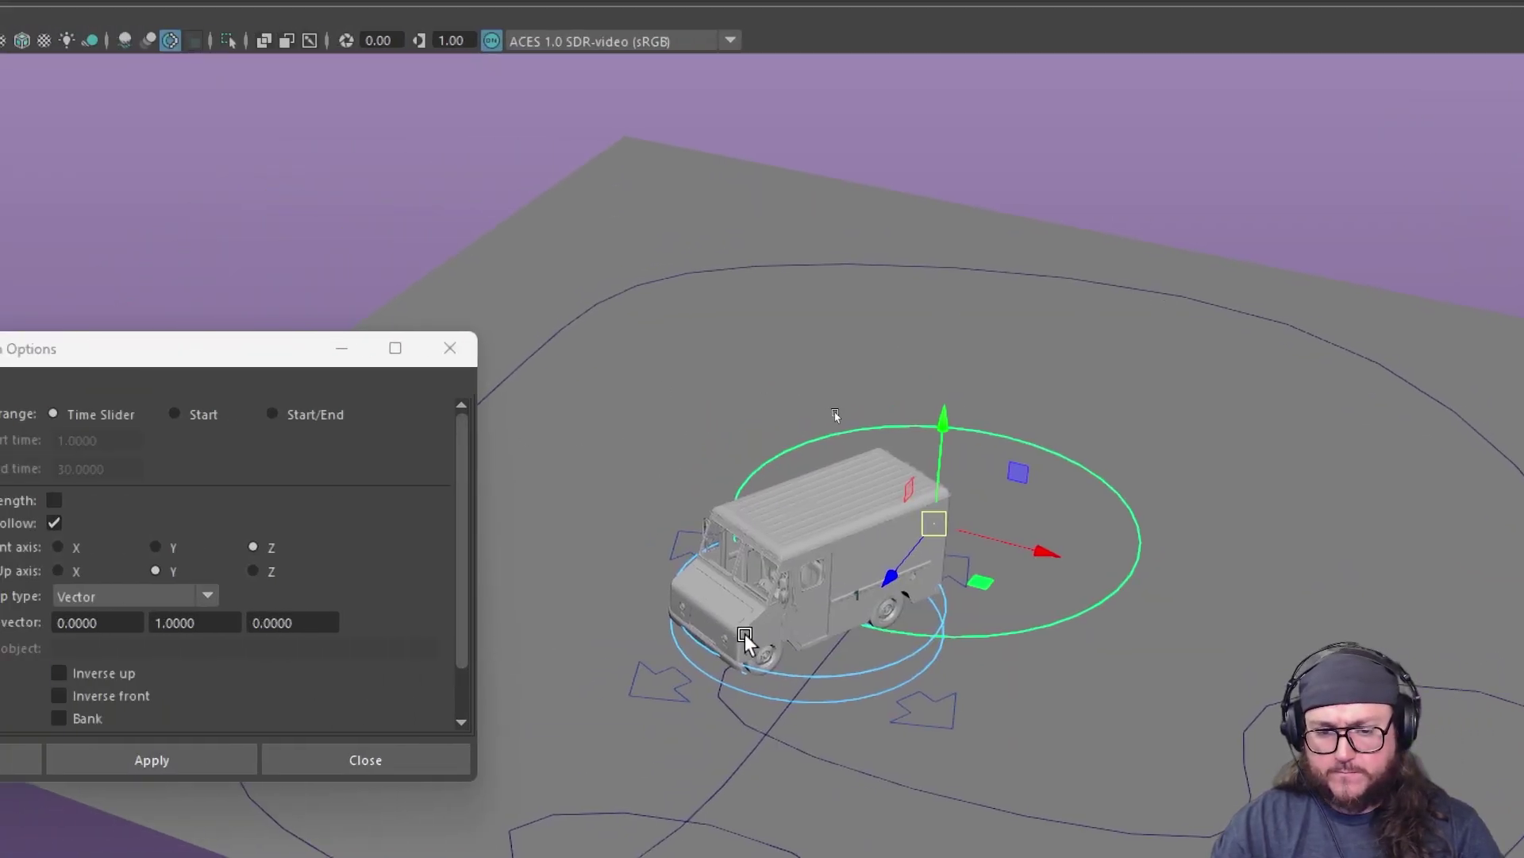
Undo back to before the root control's attachment to curve2
{"action": "left_click", "coordinate": [608, 699]}
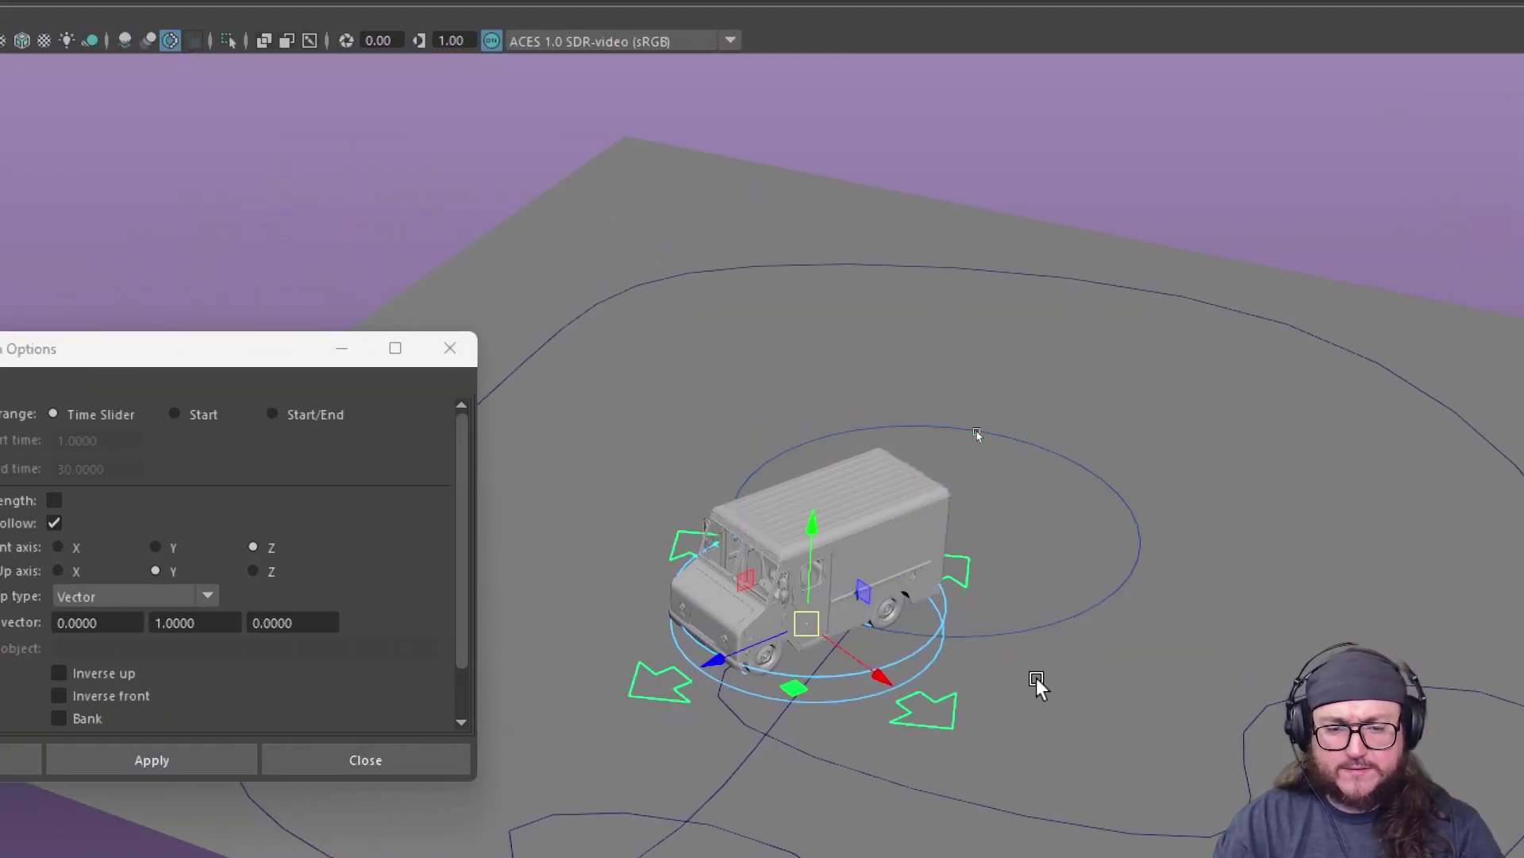
{"action": "key", "text": "ctrl+z"}
{"action": "key", "text": "ctrl+z"}
{"action": "key", "text": "ctrl+z"}
Move the rig's main circle control well off the ground plane and rotate it about -56 degrees around Y
{"action": "left_click", "coordinate": [1061, 626]}
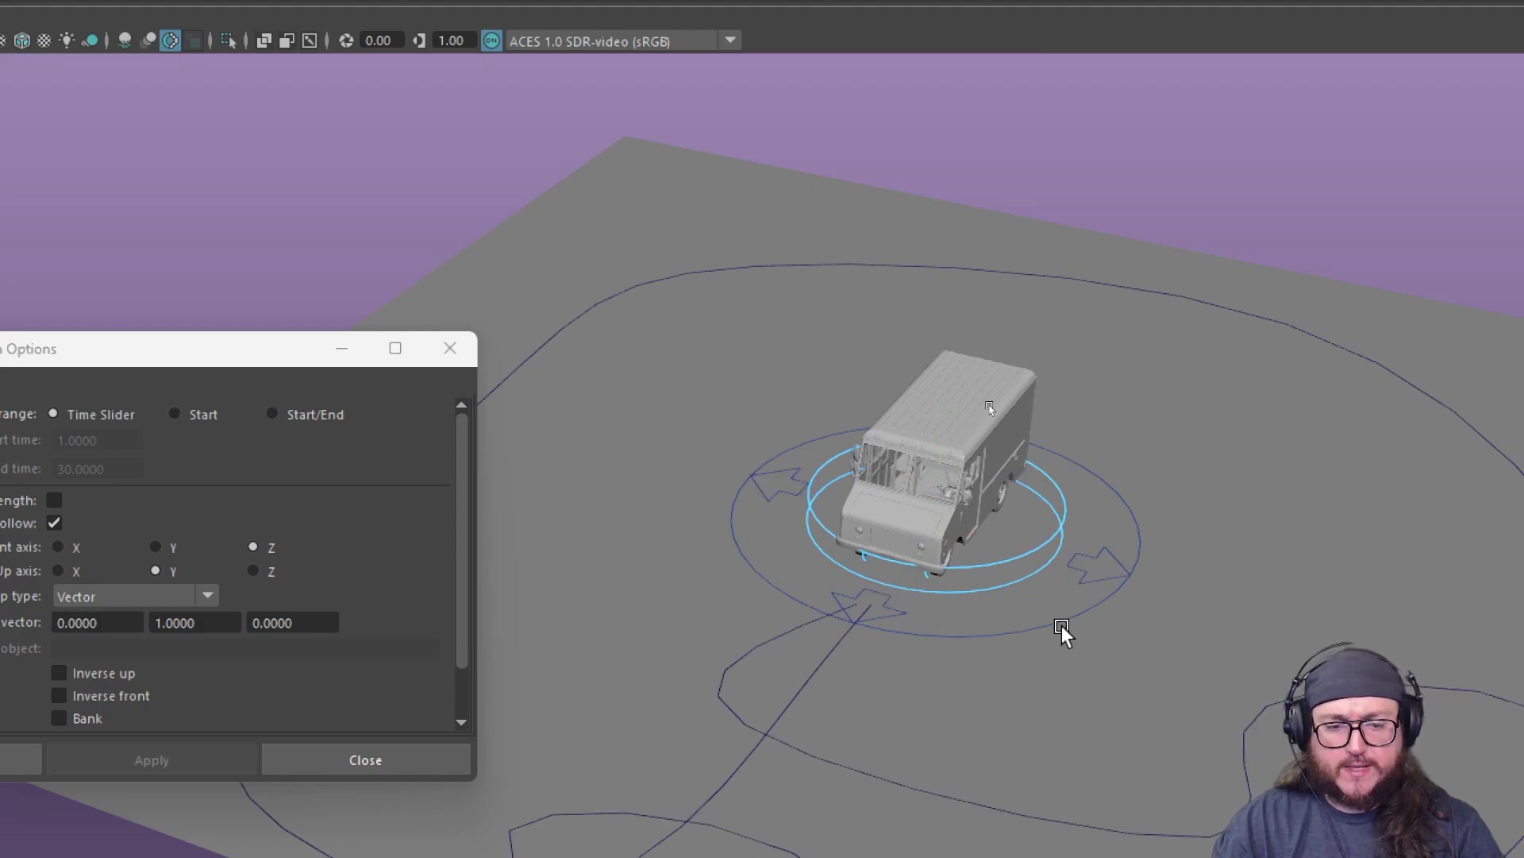
{"action": "left_click", "coordinate": [1064, 620]}
{"action": "left_click_drag", "start_coordinate": [981, 579], "coordinate": [594, 32]}
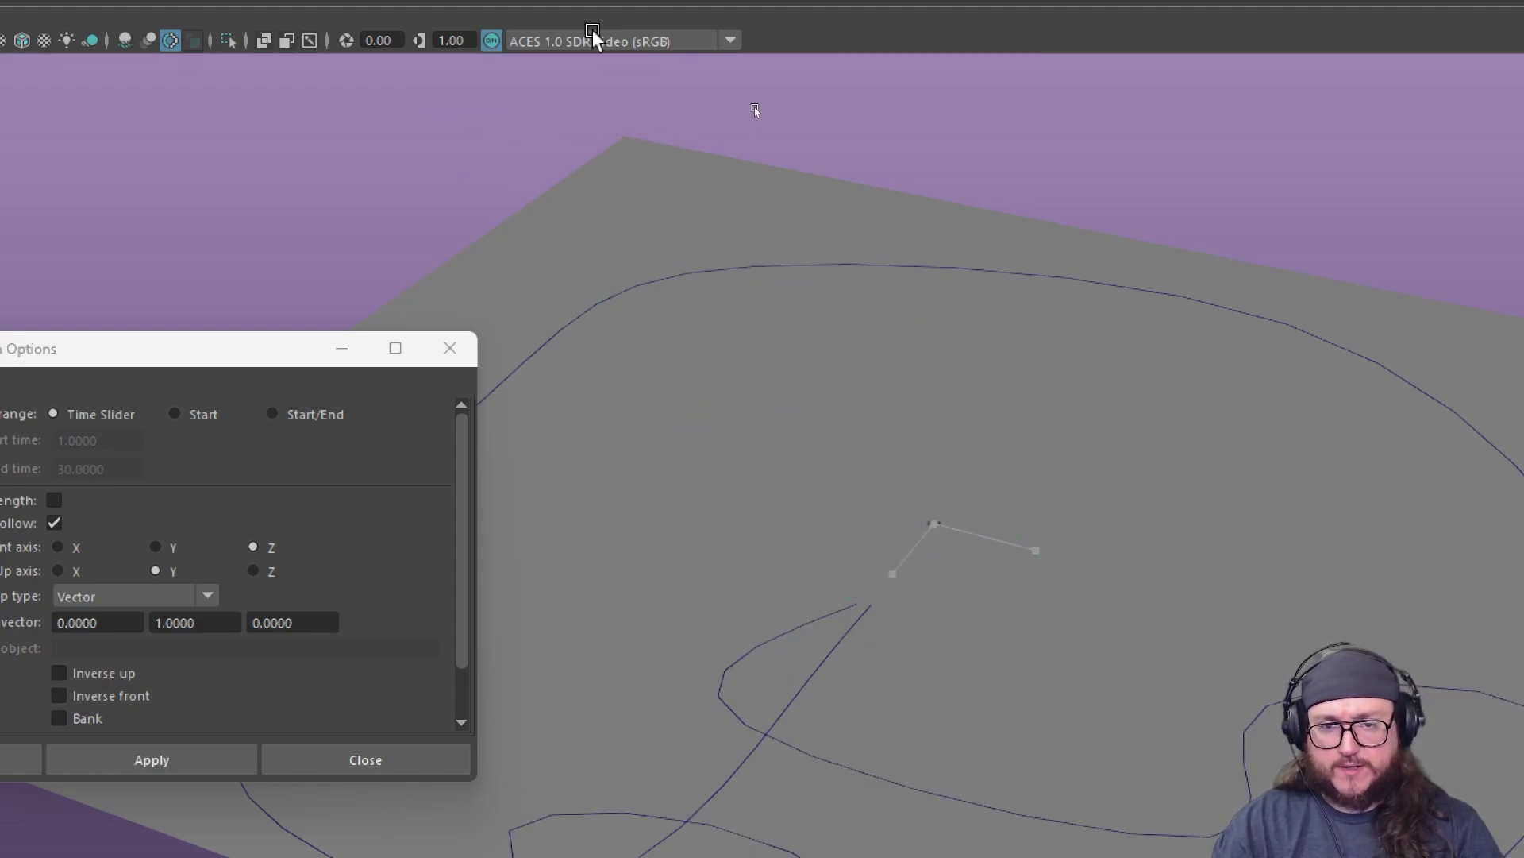
{"action": "key", "text": "e"}
{"action": "middle_click_drag", "start_coordinate": [823, 318], "coordinate": [926, 713], "text": "alt"}
{"action": "right_click_drag", "start_coordinate": [925, 713], "coordinate": [675, 397], "text": "alt"}
{"action": "left_click_drag", "start_coordinate": [658, 382], "coordinate": [555, 369]}
{"action": "key", "text": "q"}
{"action": "middle_click_drag", "start_coordinate": [775, 478], "coordinate": [810, 374], "text": "alt"}
{"action": "right_click_drag", "start_coordinate": [810, 373], "coordinate": [636, 298], "text": "alt"}
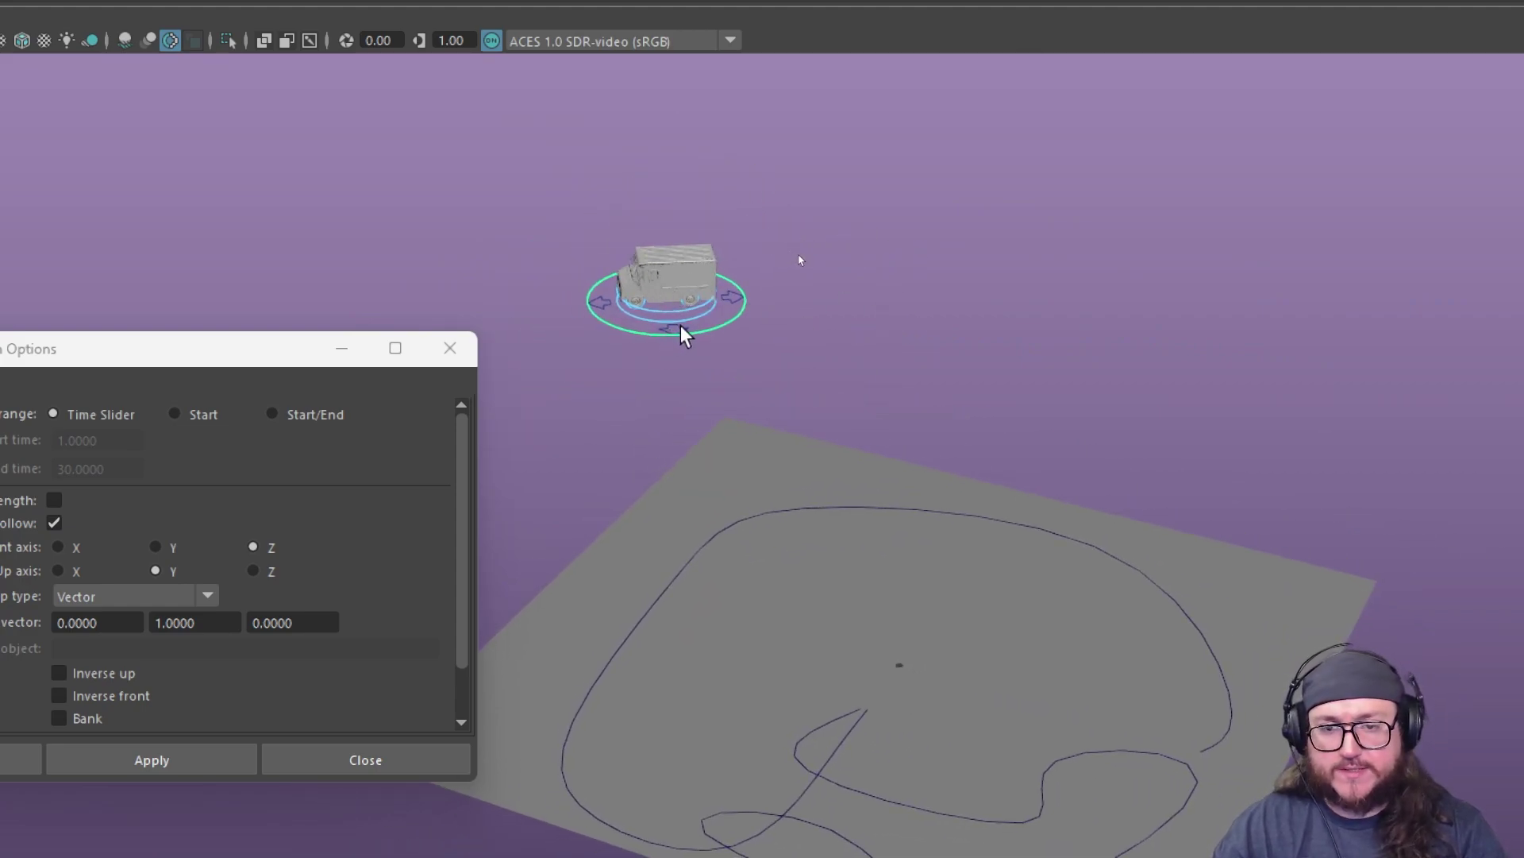
Attach the truck's root control to the winding curve1 with front axis Z and up axis Y
{"action": "left_click_drag", "start_coordinate": [793, 477], "coordinate": [624, 235], "text": "alt"}
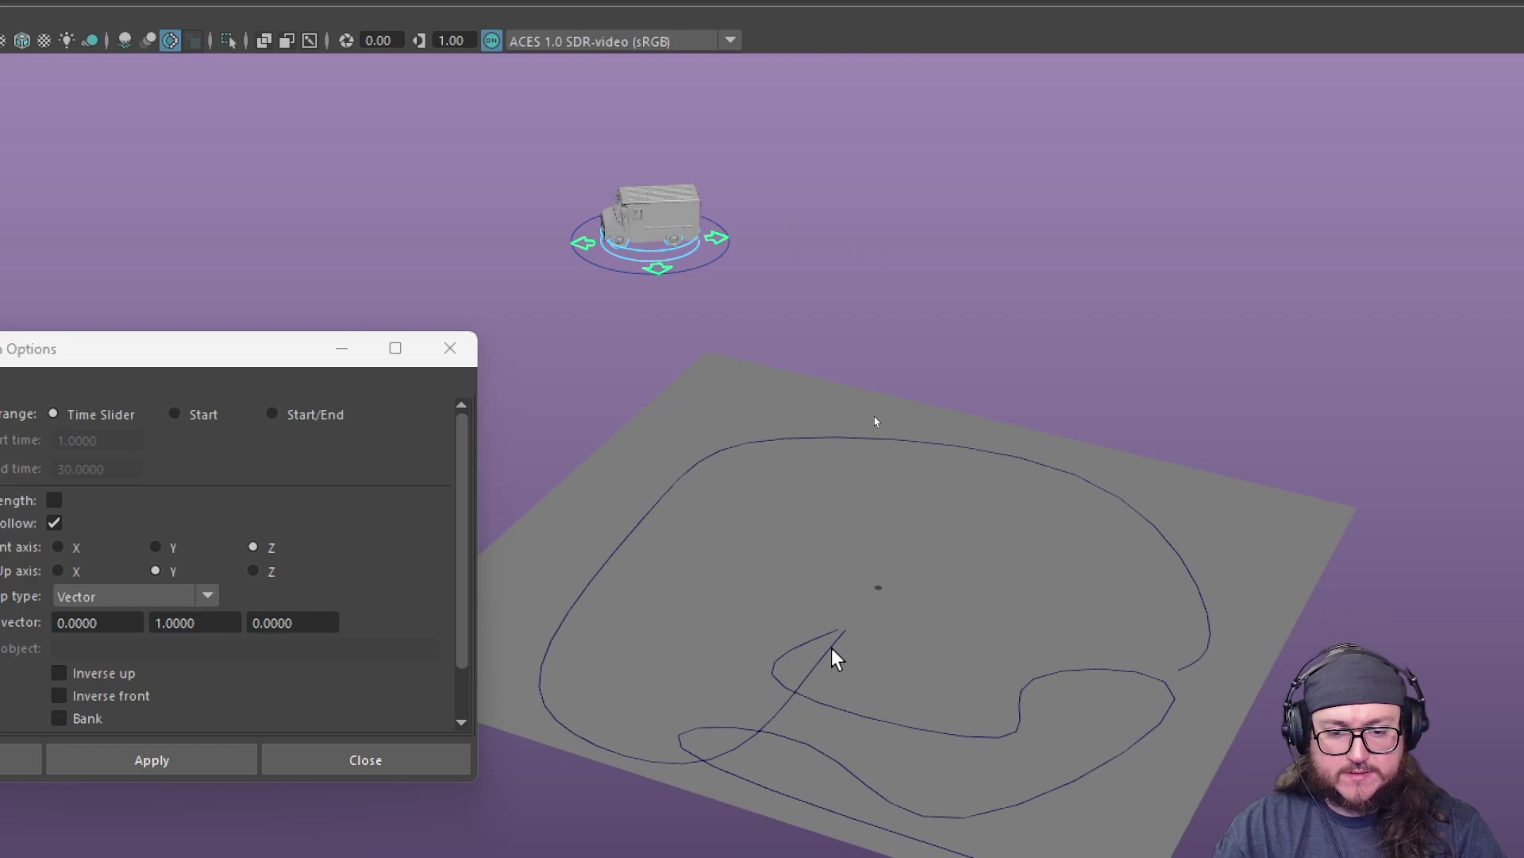
{"action": "left_click", "coordinate": [132, 760]}
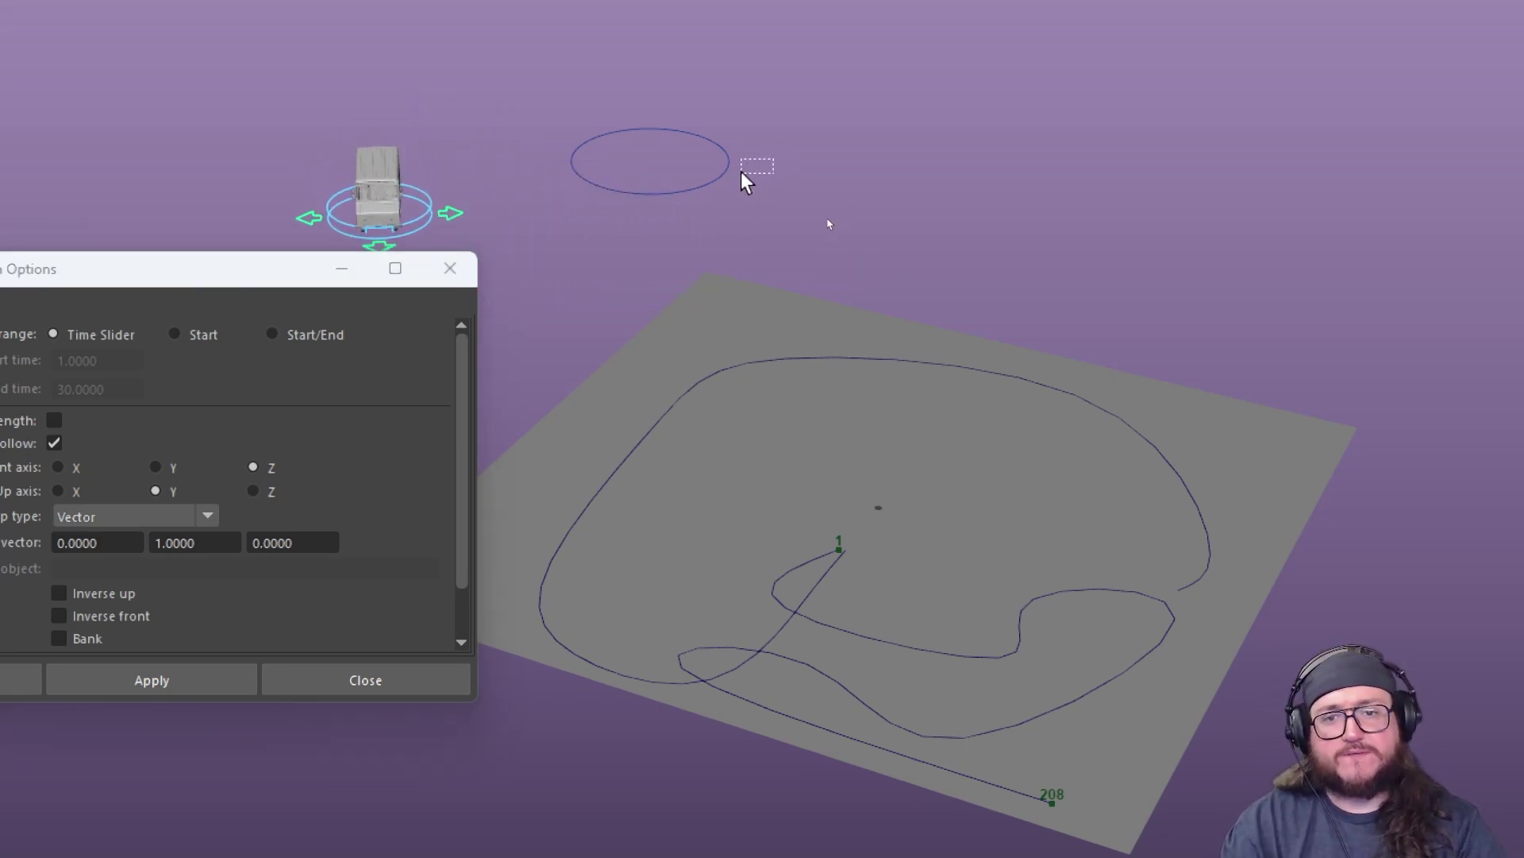
Reset the main circle control's Translate X, Y and Z to 0 and clear the selection
{"action": "left_click", "coordinate": [667, 178]}
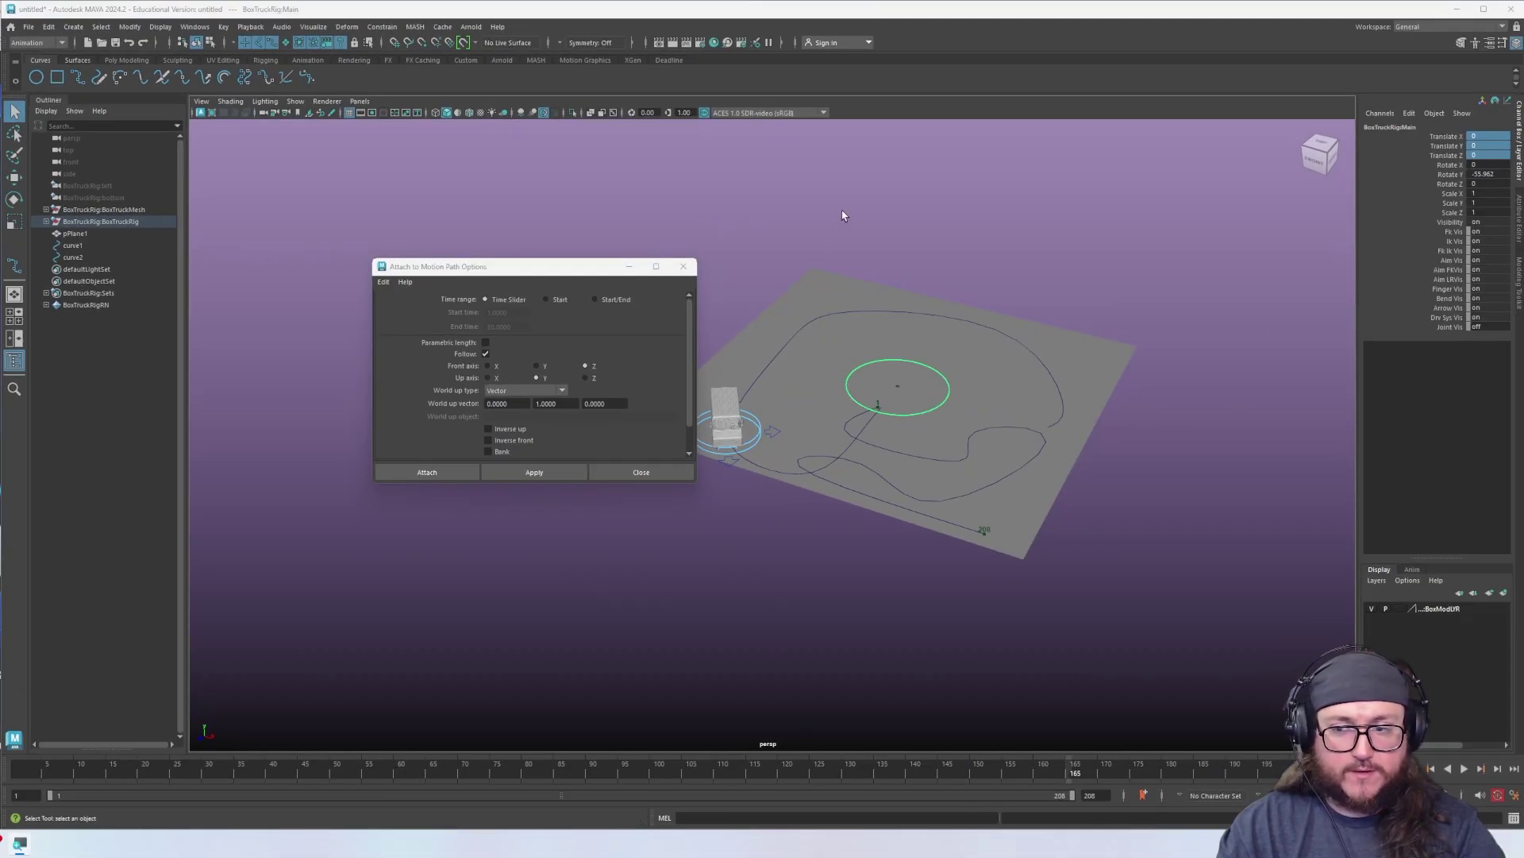
{"action": "left_click", "coordinate": [844, 209]}
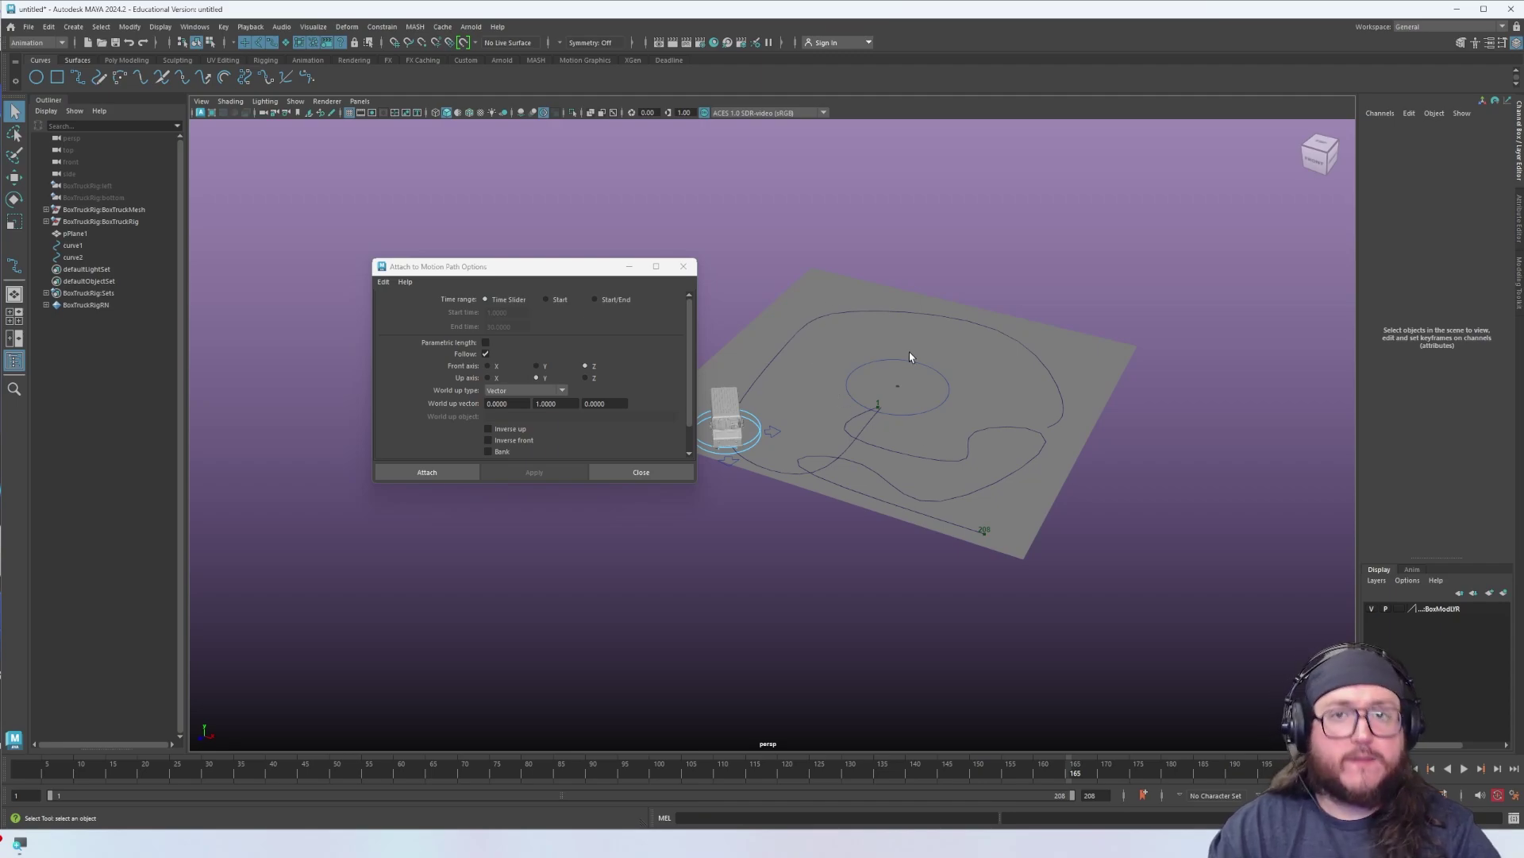
Play the animation, test-move the main circle control, and undo the move
{"action": "key", "text": "alt+v"}
{"action": "left_click", "coordinate": [946, 381]}
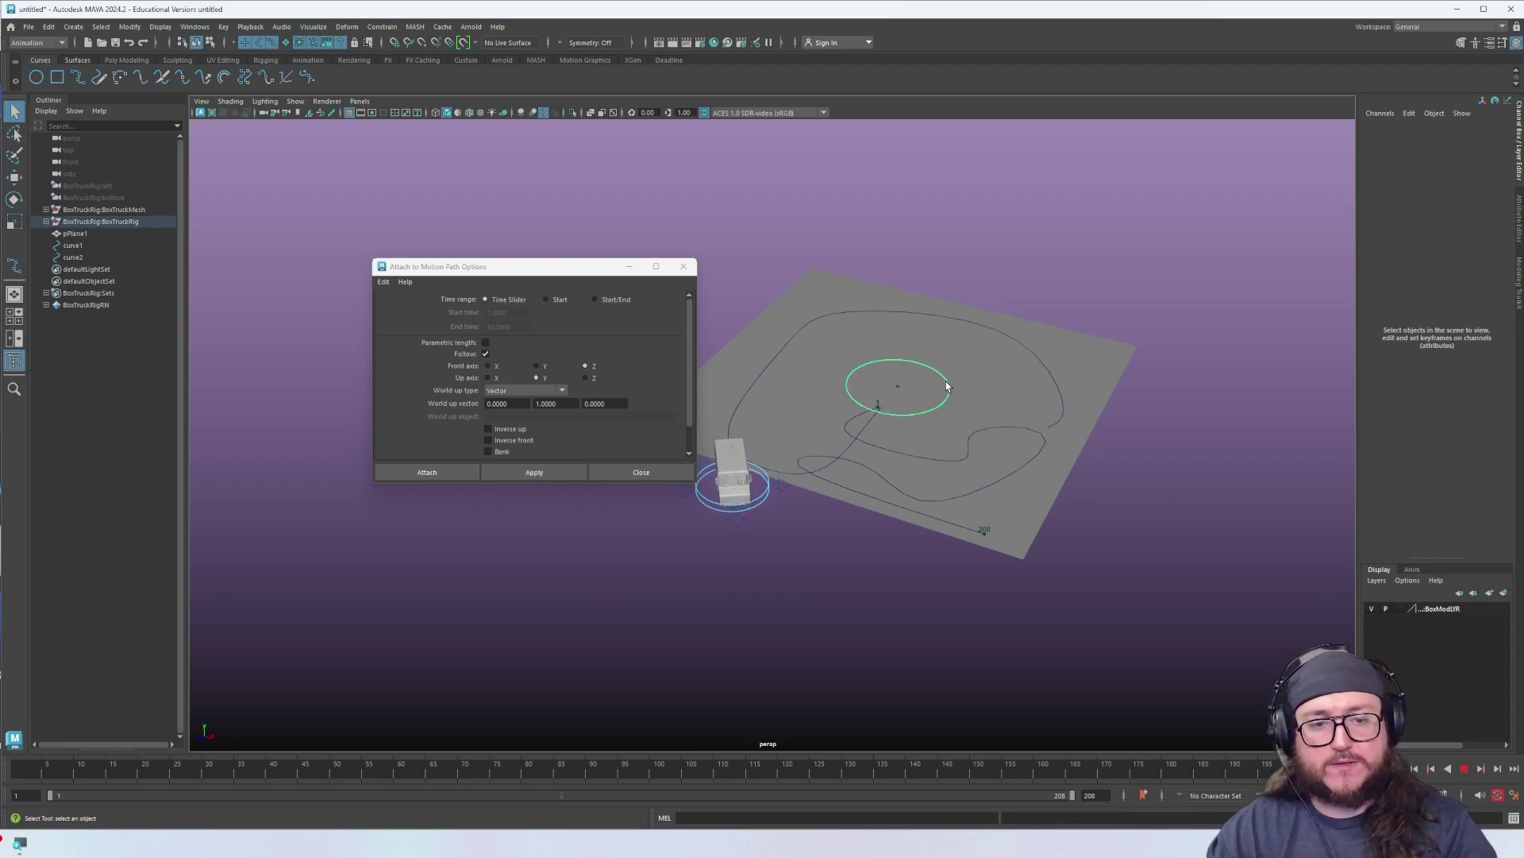
{"action": "key", "text": "w"}
{"action": "key", "text": "alt+v"}
{"action": "left_click_drag", "start_coordinate": [865, 410], "coordinate": [1053, 304]}
{"action": "key", "text": "ctrl+z"}
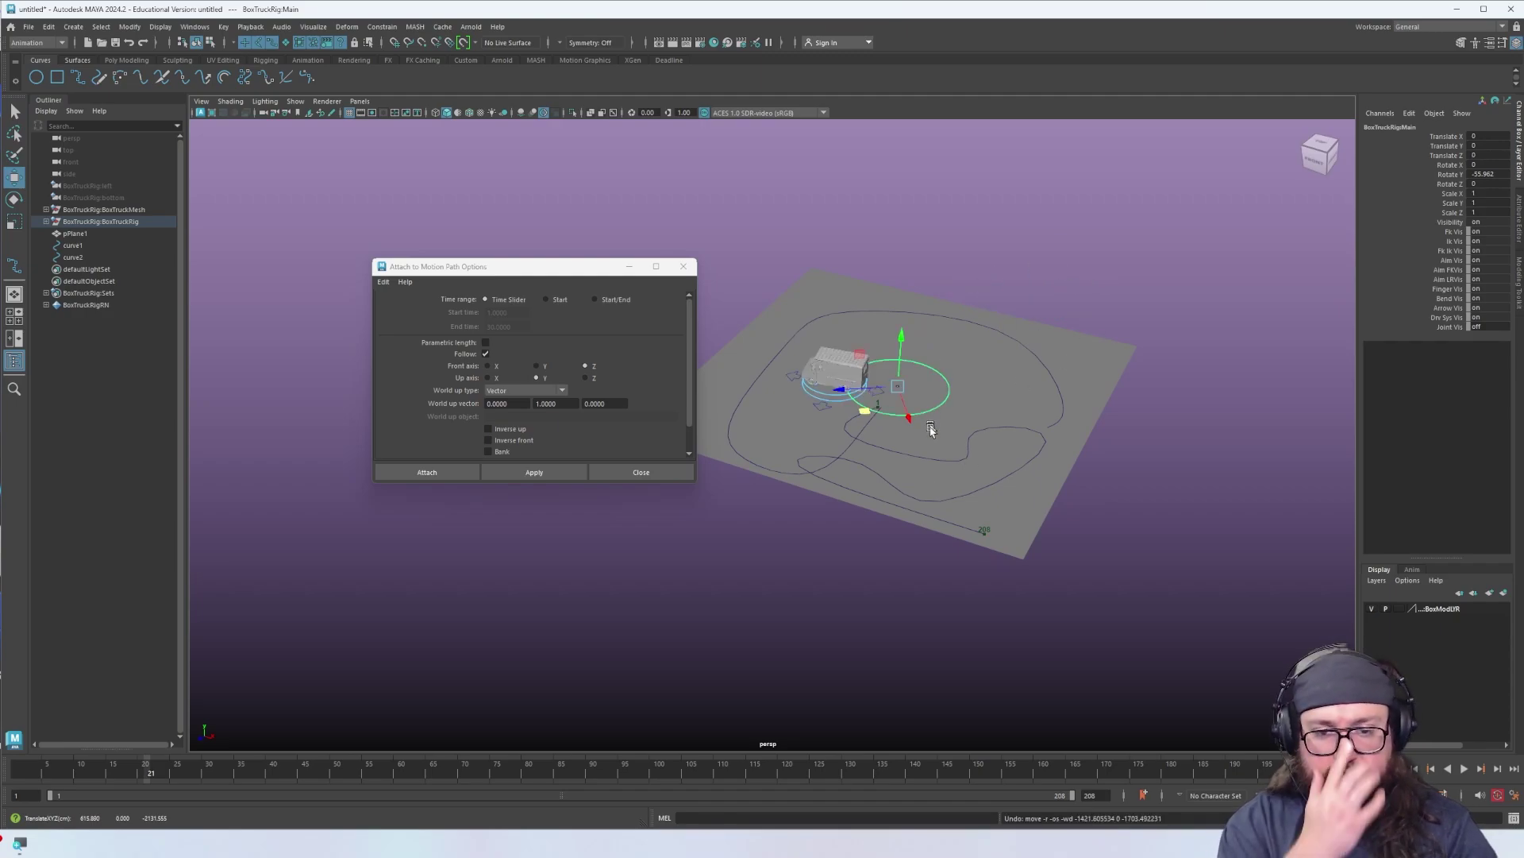
Close the motion path options and play the animation to check the truck's path against curve1
{"action": "key", "text": "q"}
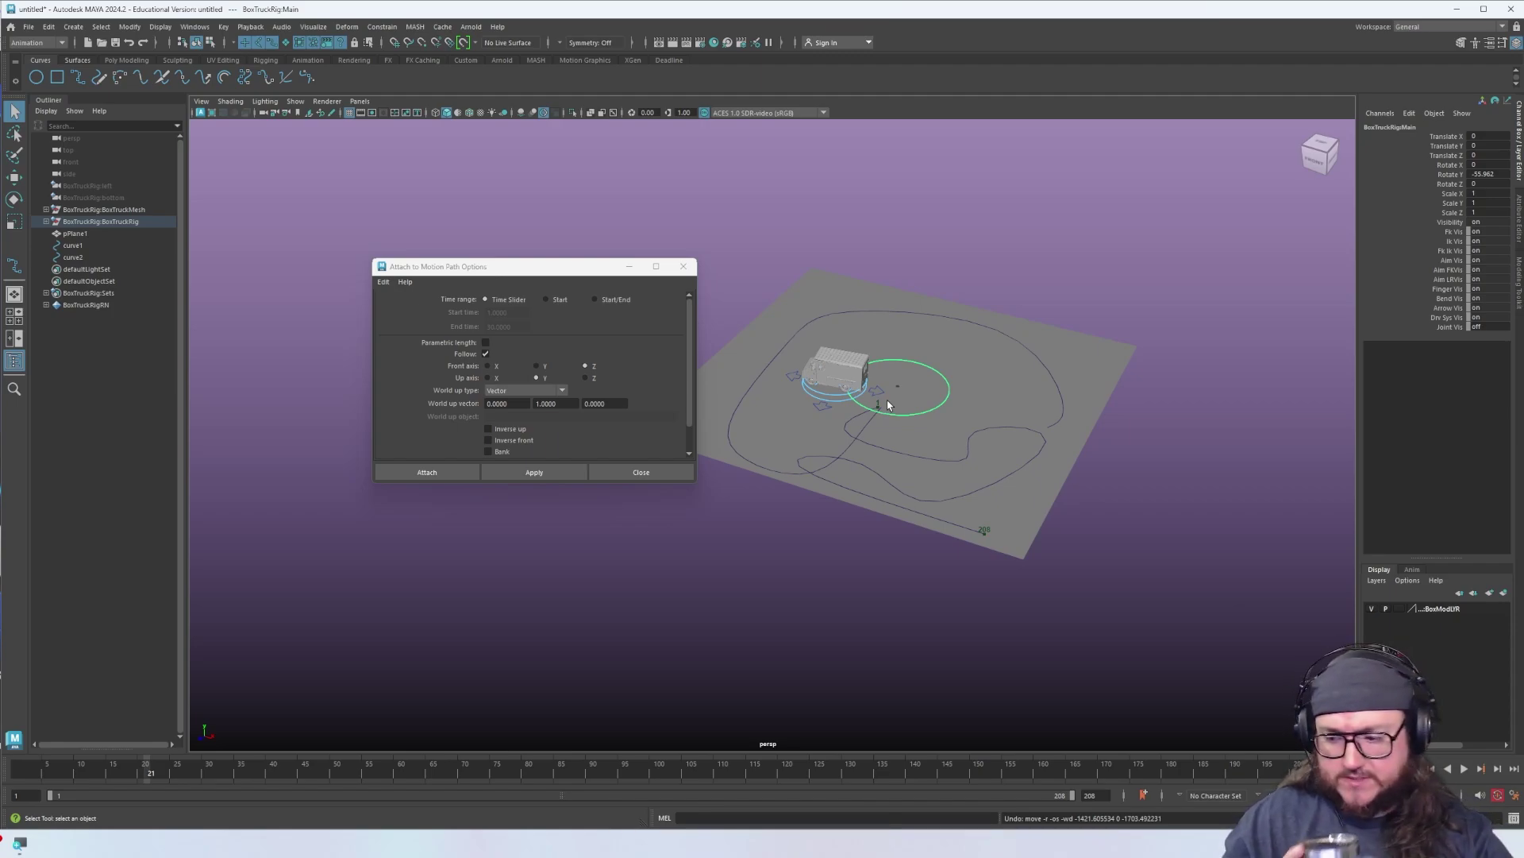
{"action": "right_click_drag", "start_coordinate": [887, 405], "coordinate": [1079, 446], "text": "alt"}
{"action": "middle_click_drag", "start_coordinate": [1079, 445], "coordinate": [980, 531], "text": "alt"}
{"action": "left_click_drag", "start_coordinate": [979, 531], "coordinate": [1002, 512], "text": "alt"}
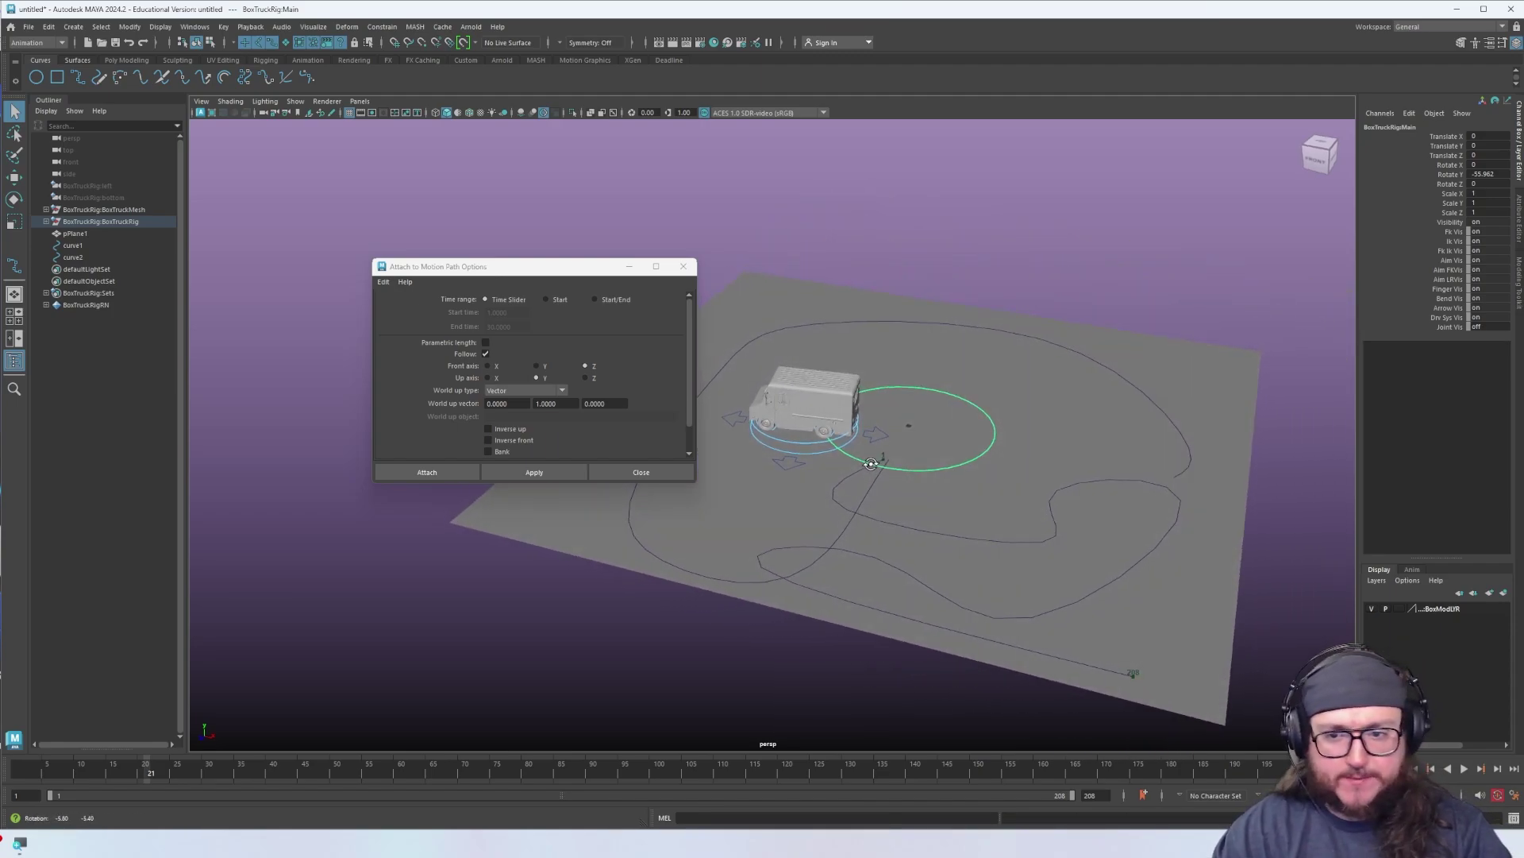
{"action": "middle_click_drag", "start_coordinate": [872, 463], "coordinate": [827, 468], "text": "alt"}
{"action": "left_click", "coordinate": [656, 476]}
{"action": "right_click_drag", "start_coordinate": [827, 469], "coordinate": [789, 470], "text": "alt"}
{"action": "key", "text": "alt+v"}
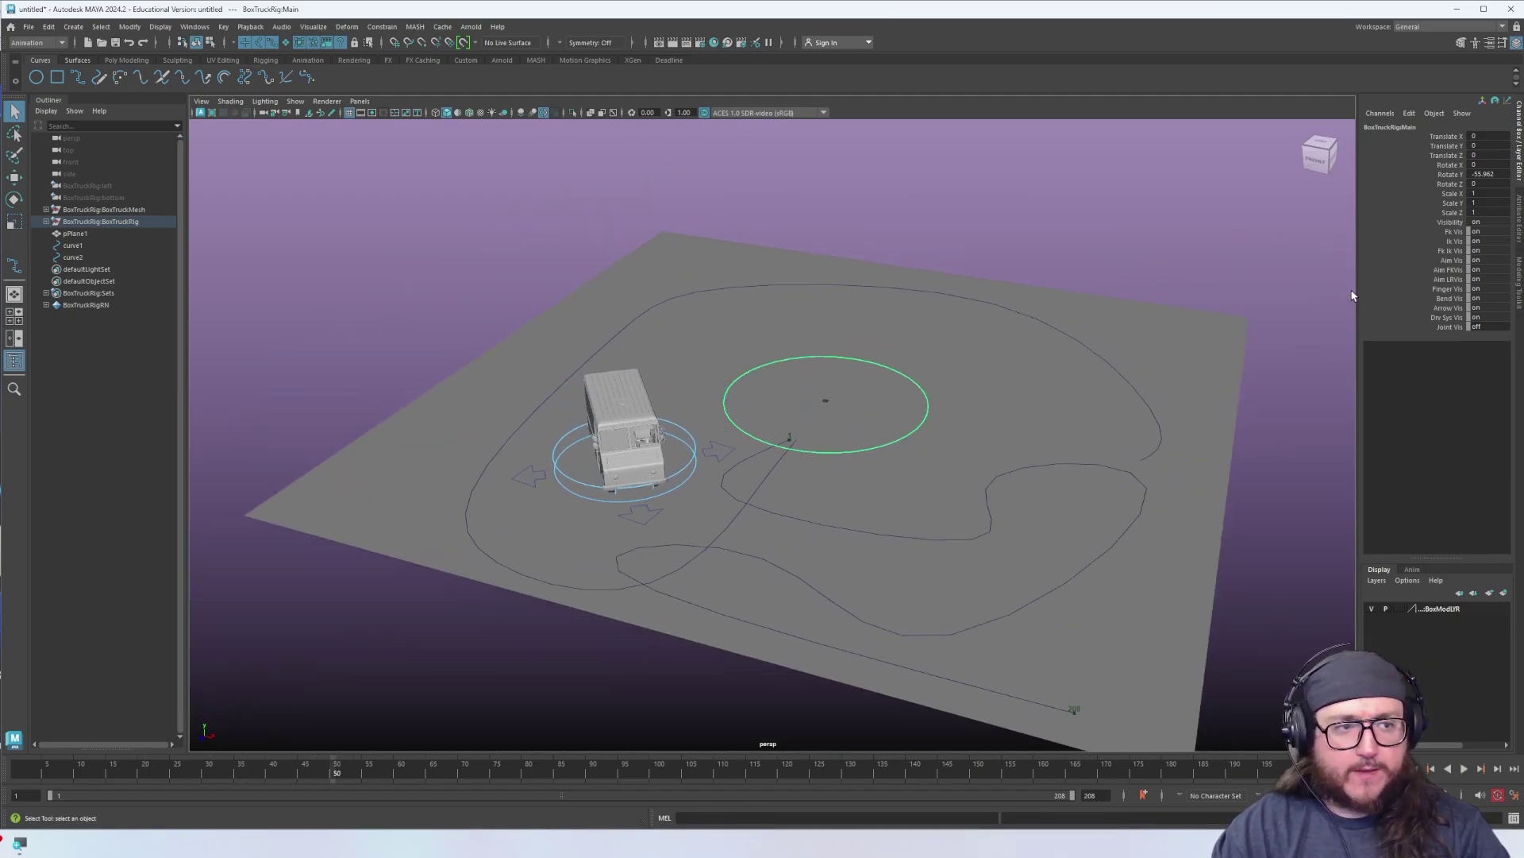
{"action": "key", "text": "alt+v"}
Undo the main control's reset, the motion path attachment to curve1, and the main control's earlier move and rotation
{"action": "key", "text": "ctrl+z"}
{"action": "key", "text": "ctrl+z"}
{"action": "key", "text": "ctrl+z"}
{"action": "key", "text": "ctrl+z"}
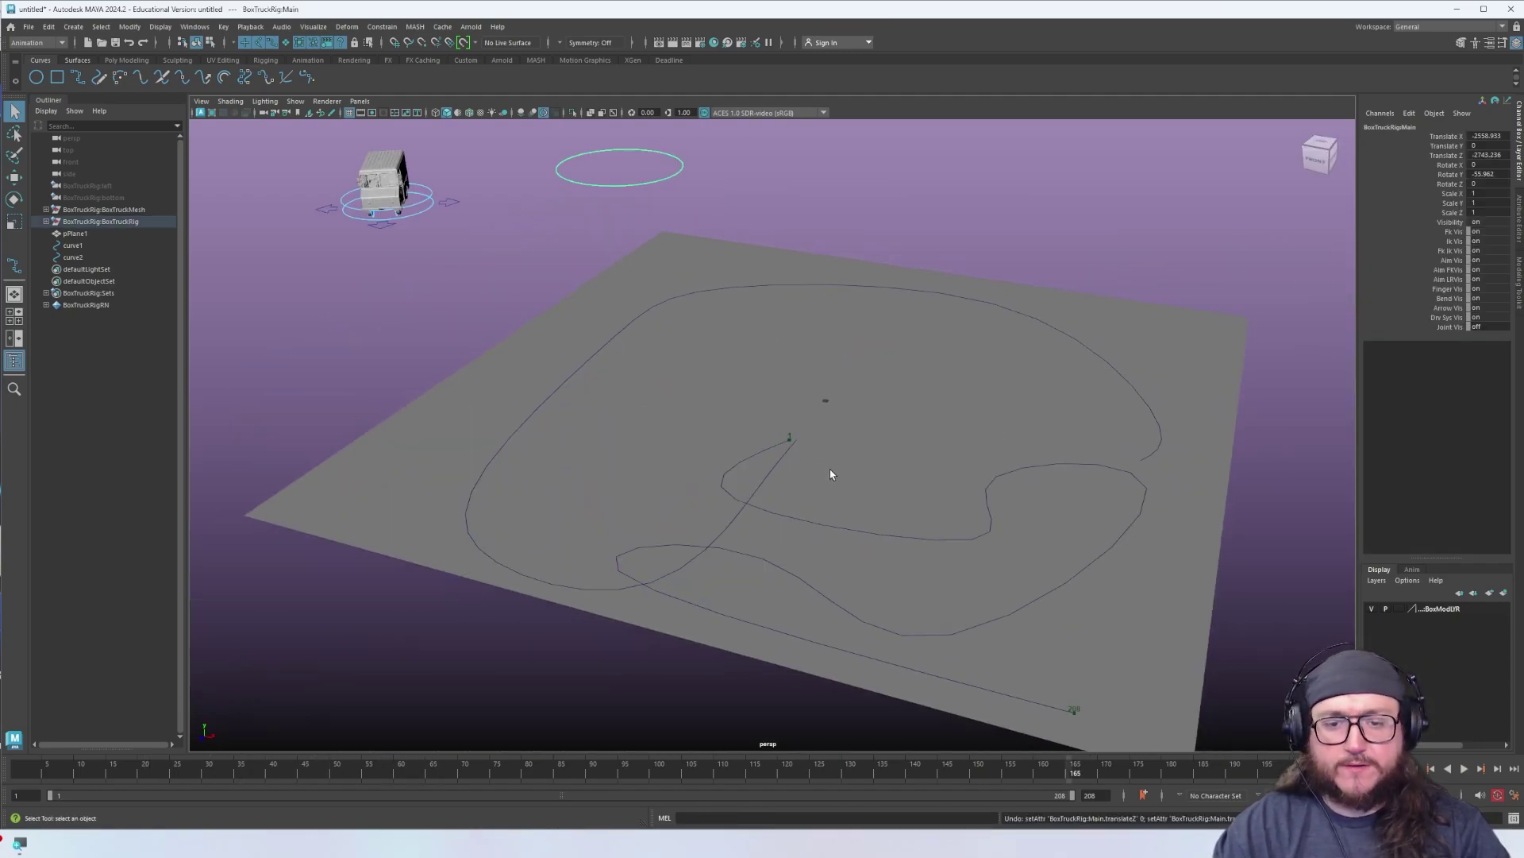
{"action": "key", "text": "ctrl+z"}
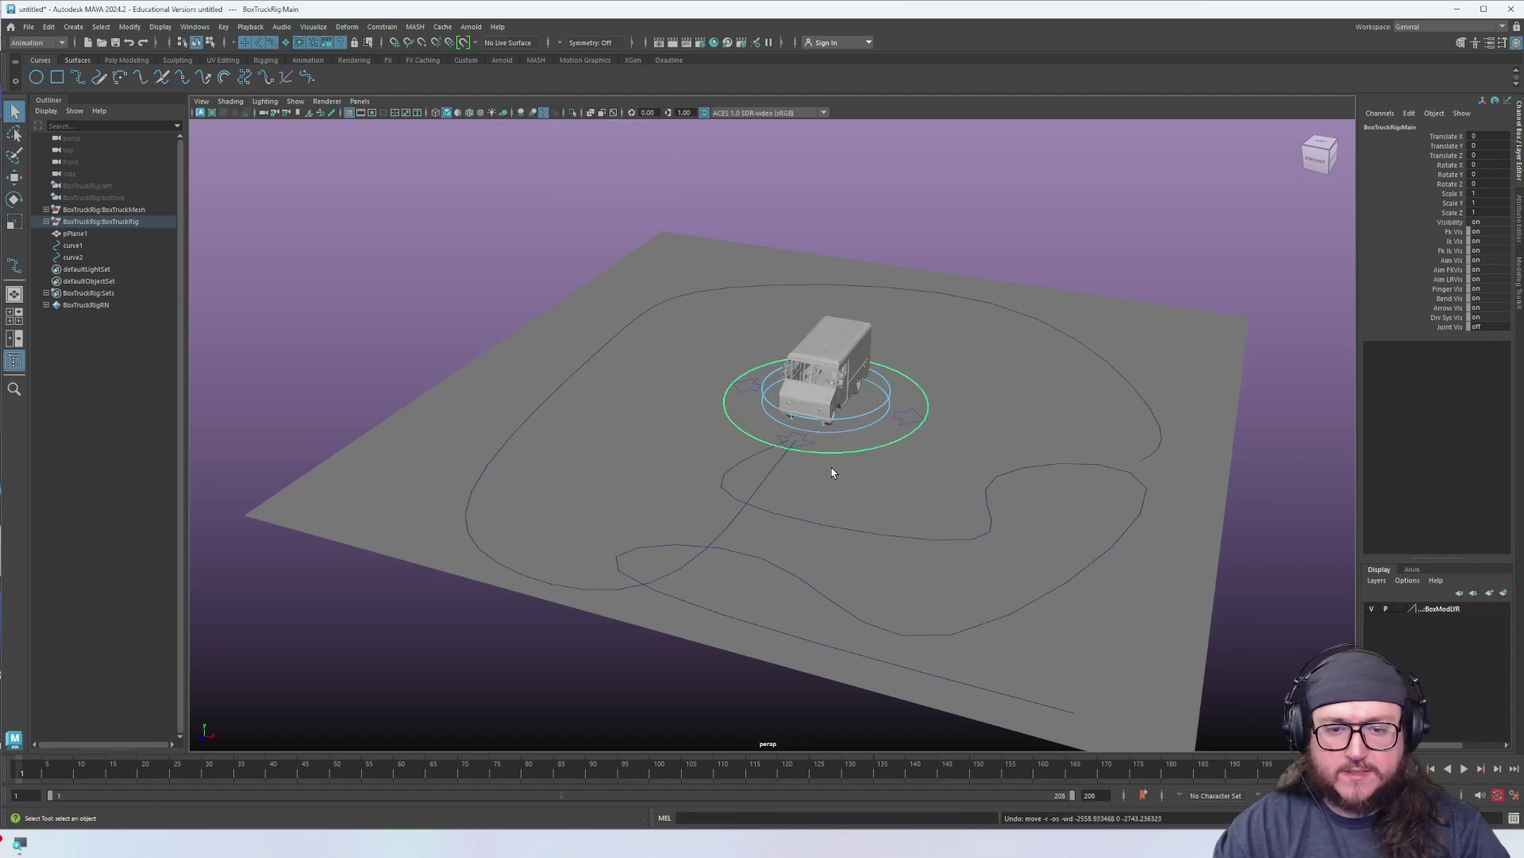
Delete the winding curve1 from the ground plane
{"action": "left_click", "coordinate": [838, 529]}
{"action": "left_click", "coordinate": [824, 513]}
{"action": "key", "text": "Delete"}
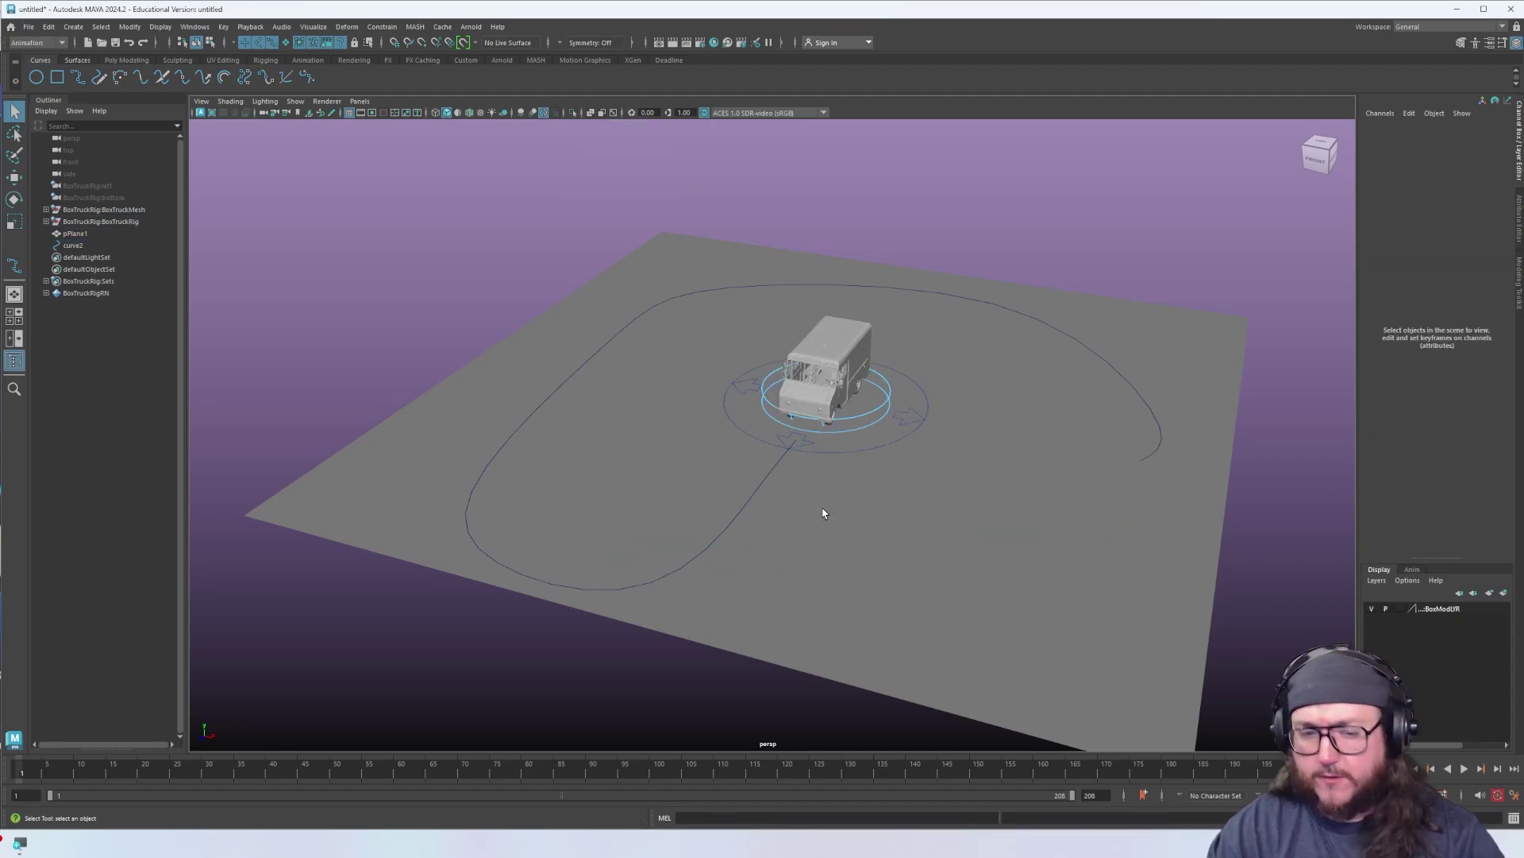
Attach the truck's root control to curve2 with the same motion path options and play the animation
{"action": "left_click", "coordinate": [808, 437]}
{"action": "left_click", "coordinate": [775, 468], "text": "shift"}
{"action": "key", "text": "g"}
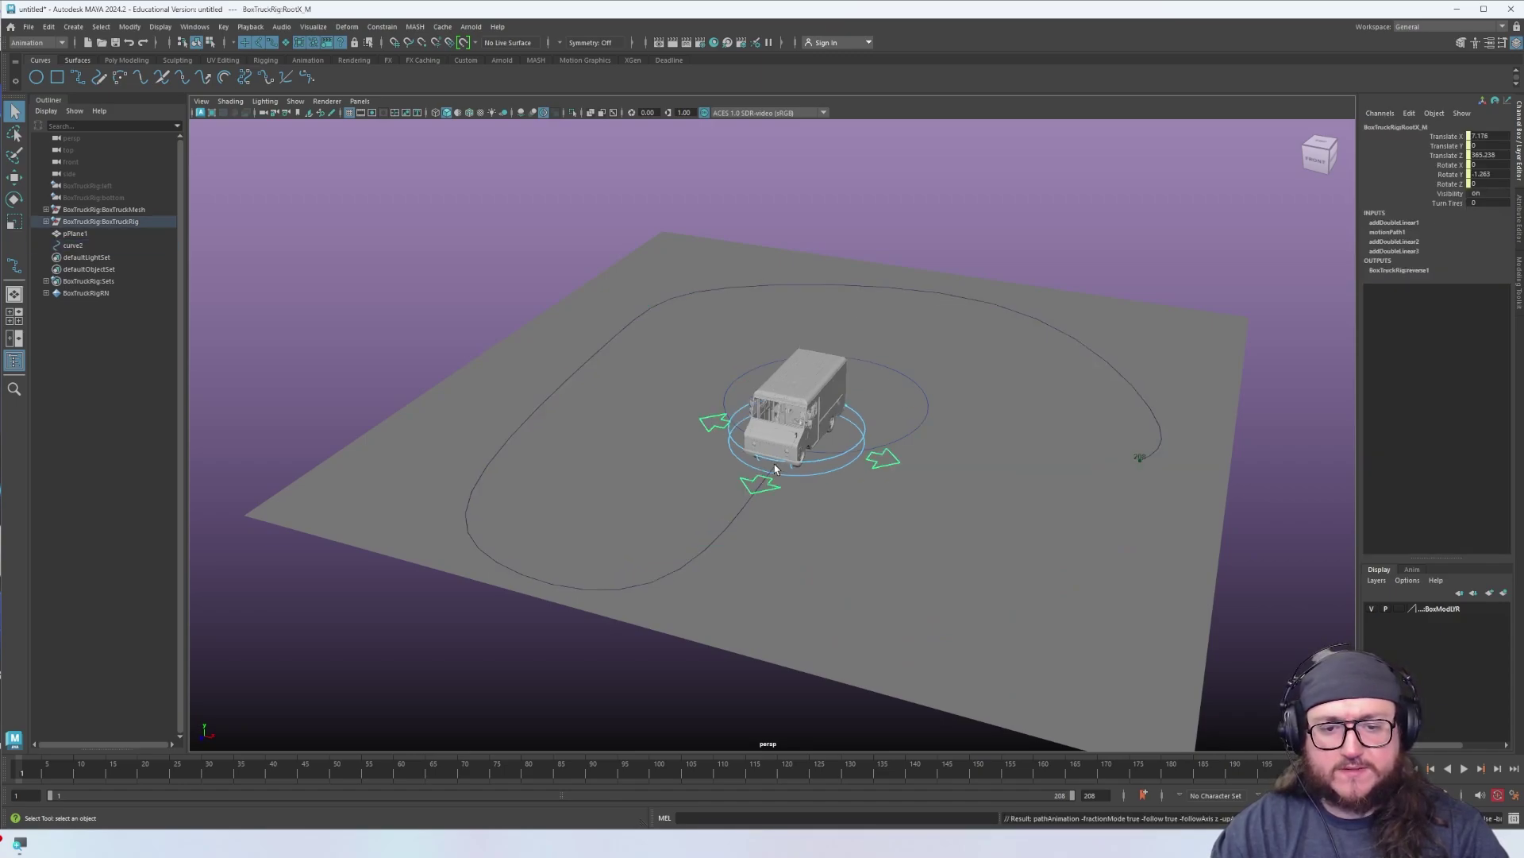
{"action": "key", "text": "alt+v"}
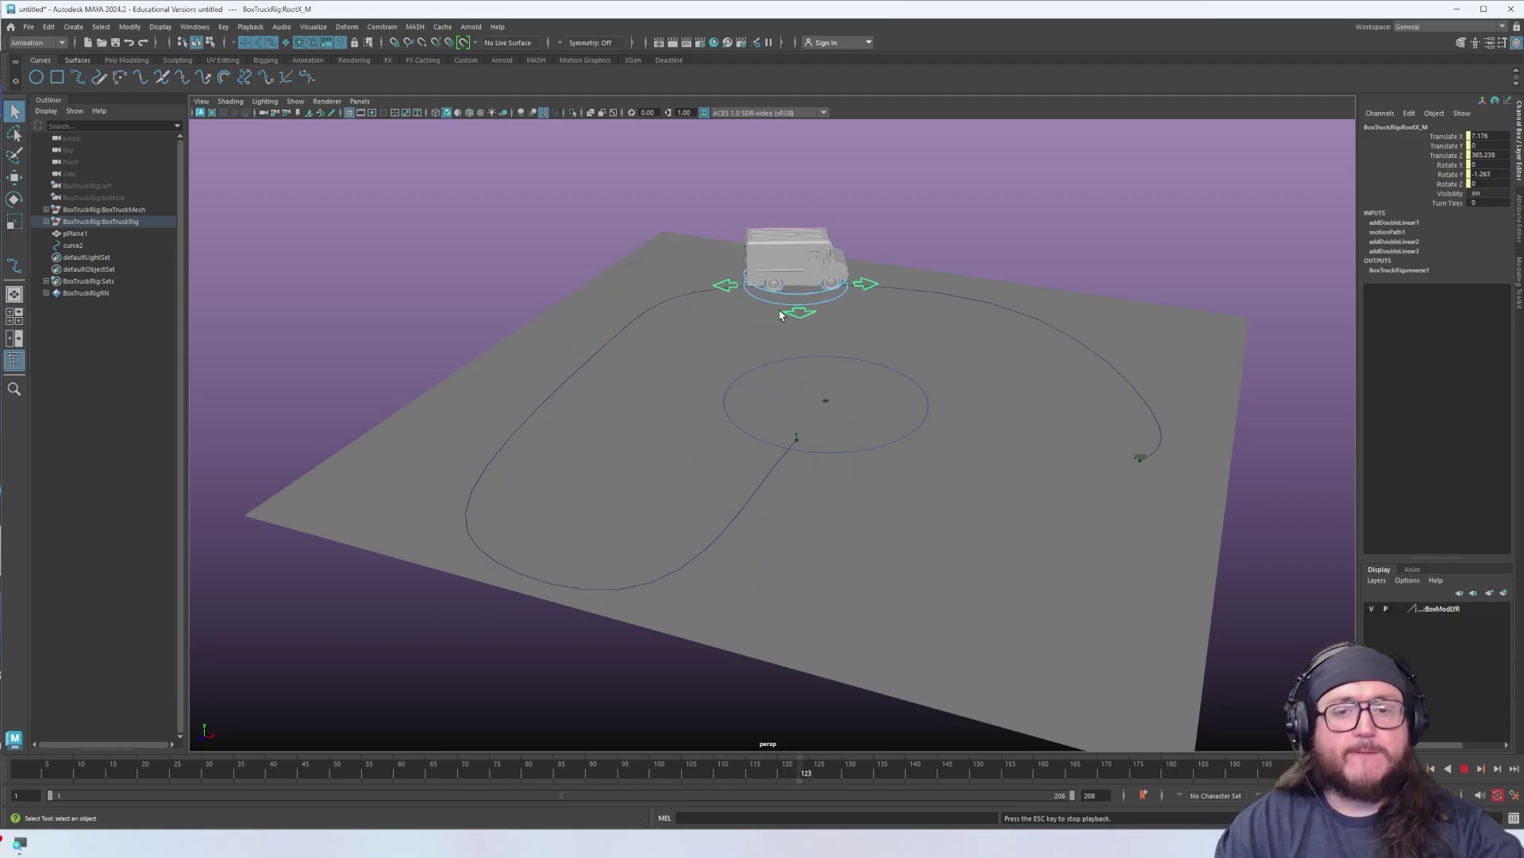
{"action": "key", "text": "Escape"}
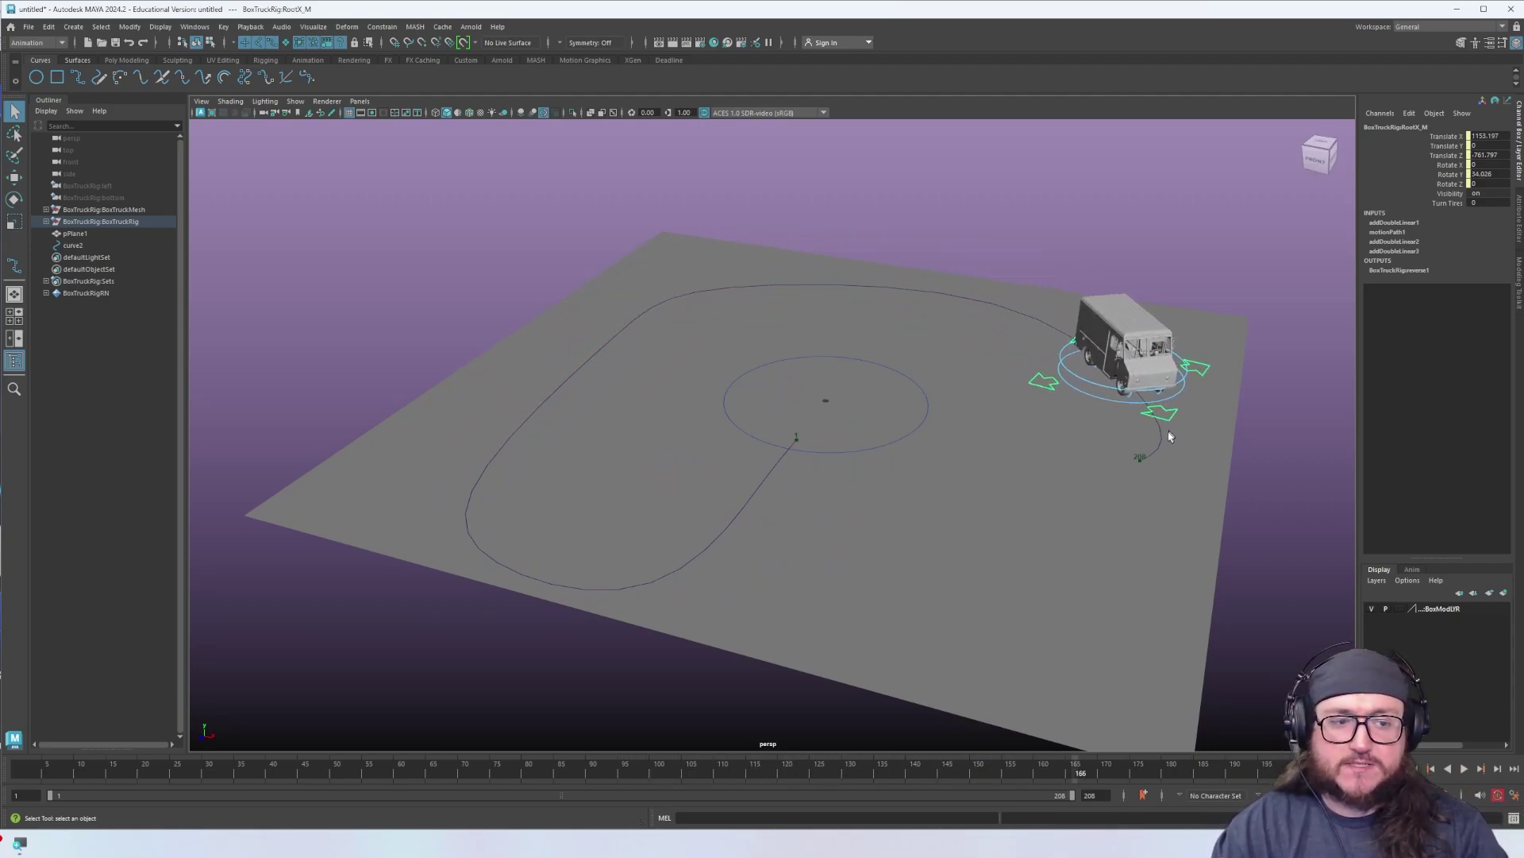
Switch the workspace to Animation so the Graph Editor is available
{"action": "left_click", "coordinate": [1415, 26]}
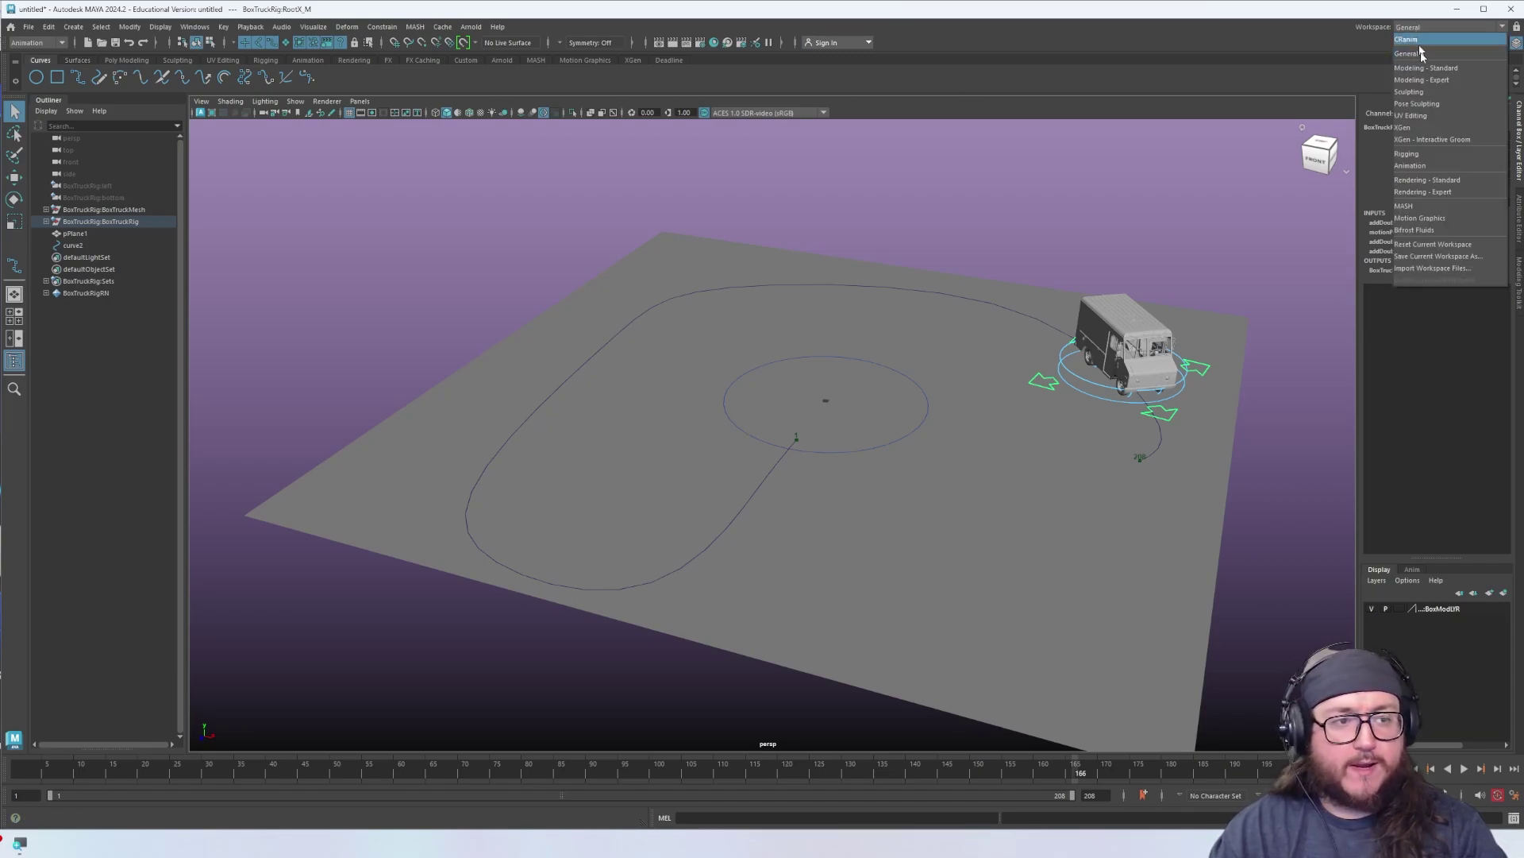
{"action": "left_click", "coordinate": [1421, 151]}
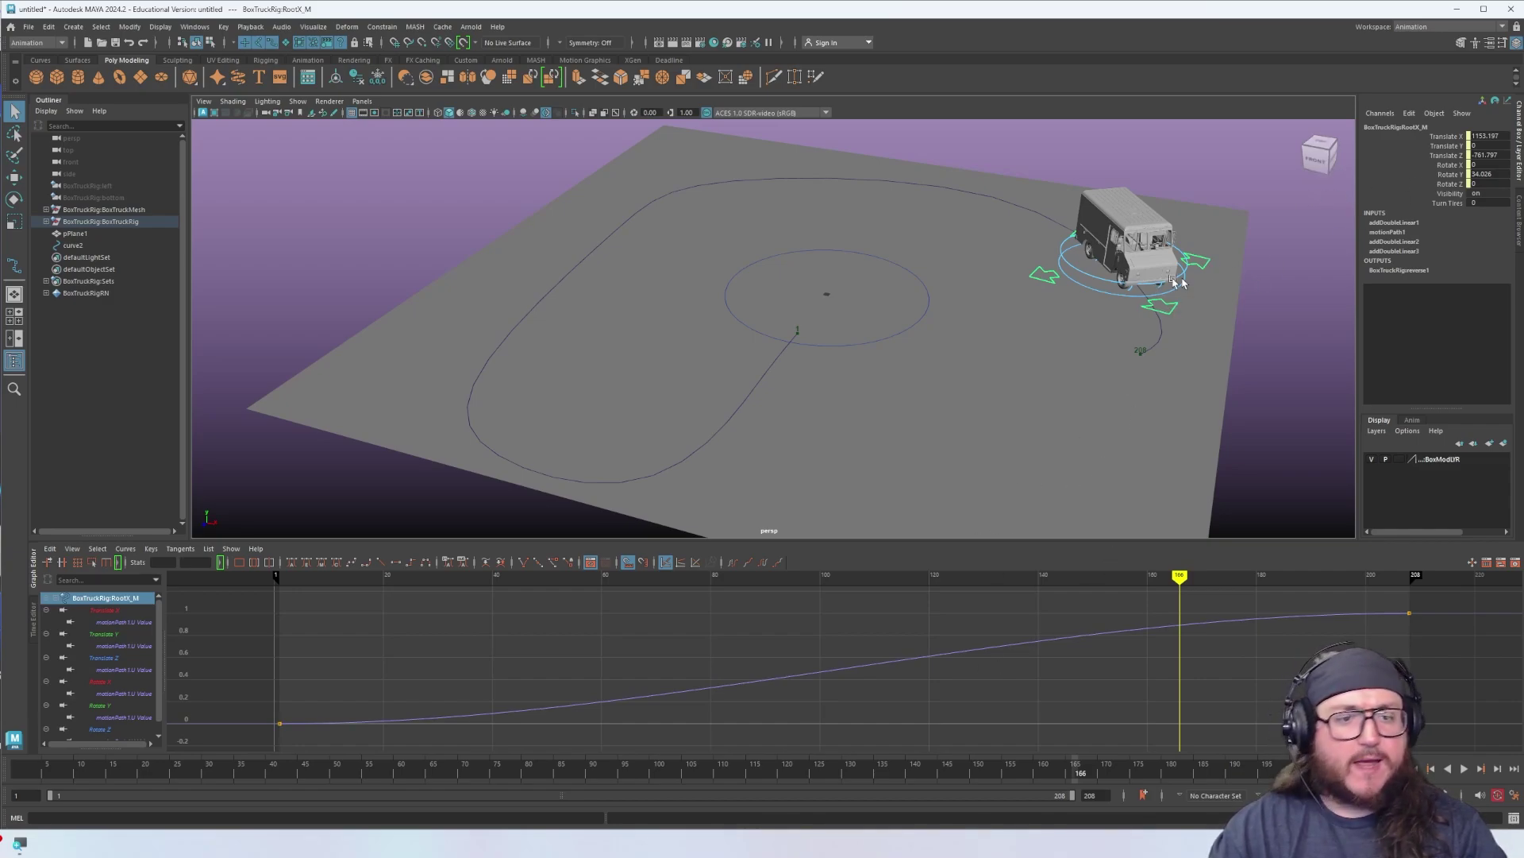
Try keying the root control directly at frame 166, test it in playback, and undo the key
{"action": "key", "text": "w"}
{"action": "key", "text": "s"}
{"action": "key", "text": "alt+v"}
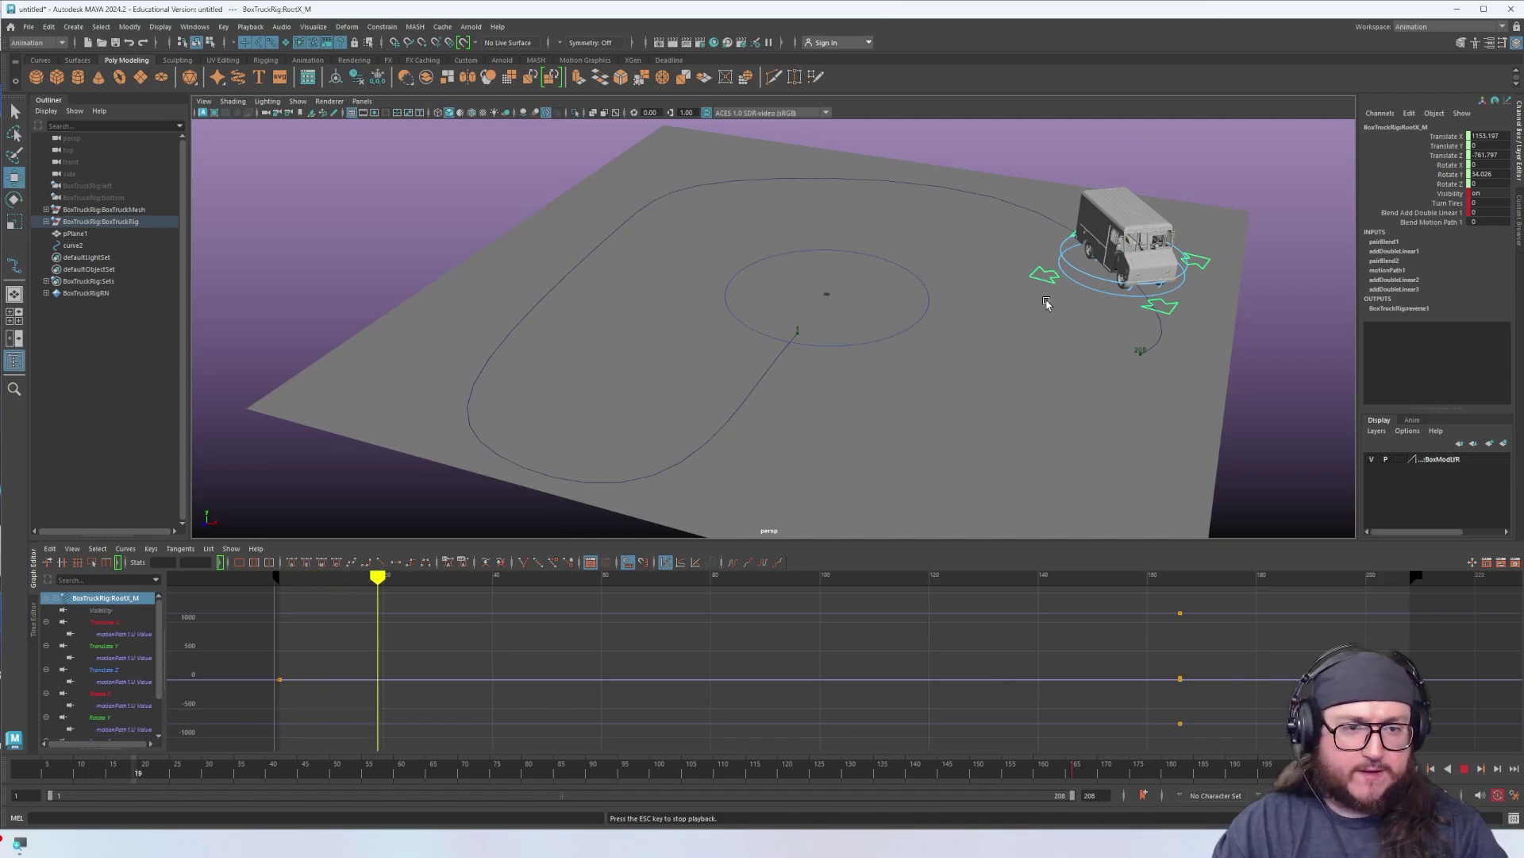
{"action": "key", "text": "Escape"}
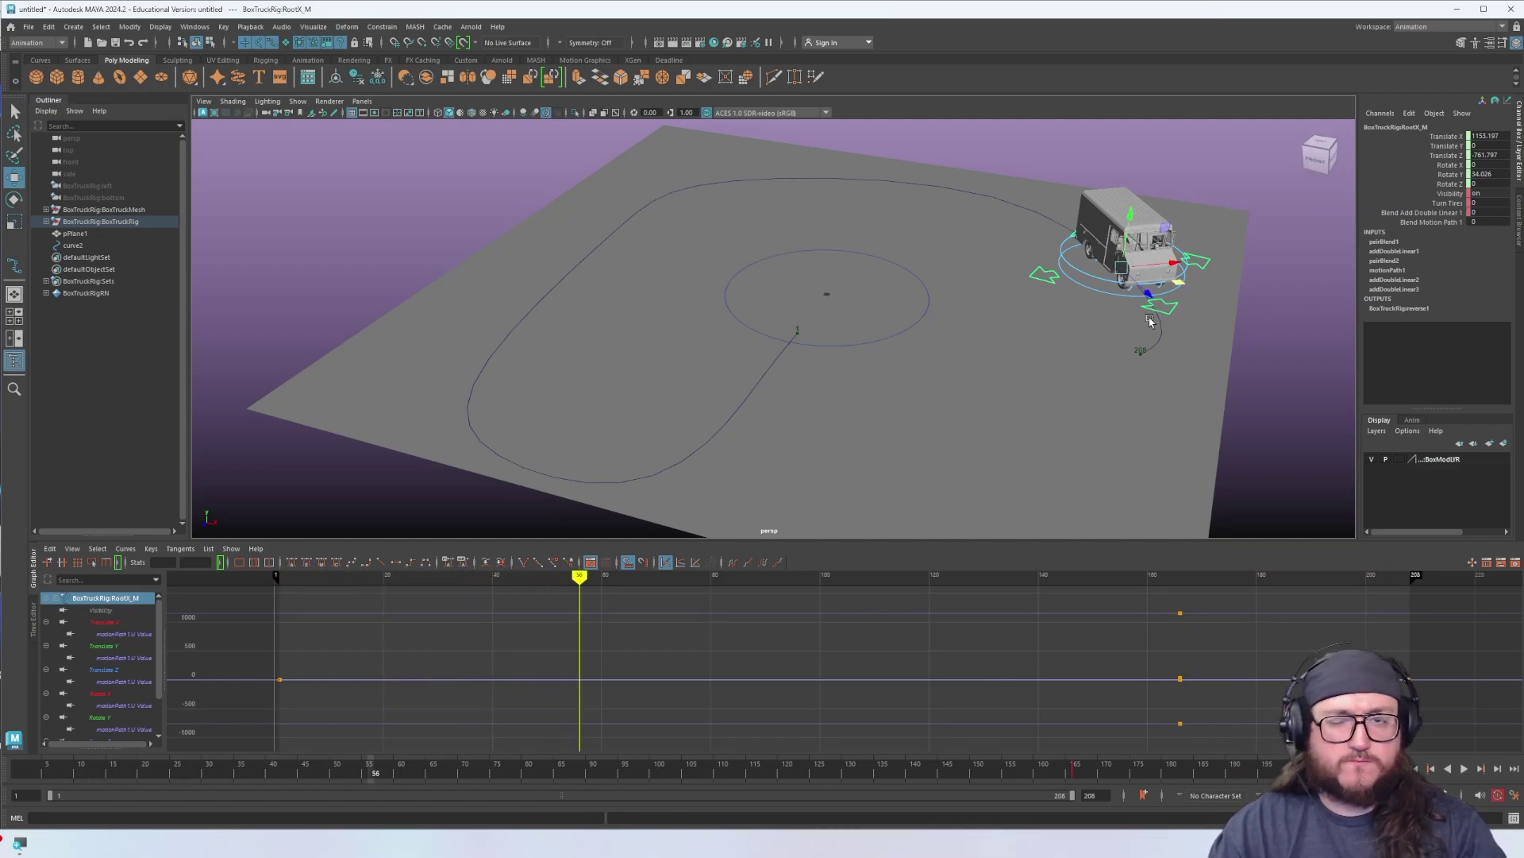
{"action": "key", "text": "ctrl+z"}
{"action": "key", "text": "ctrl+z"}
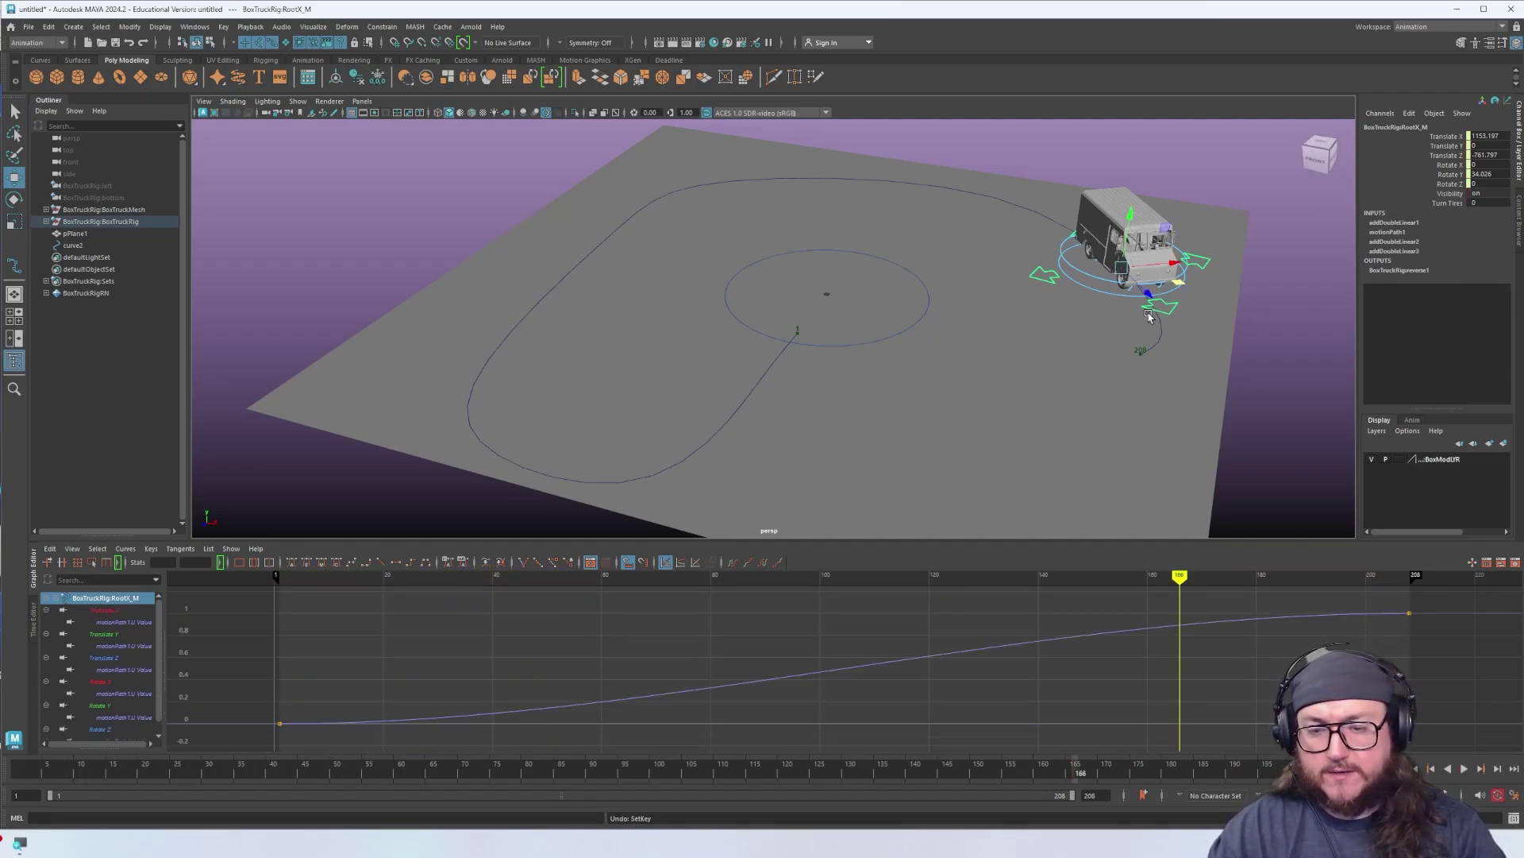
Set the start and end keys of the root control's motion path curve to linear tangents, playing the animation before and after to compare
{"action": "key", "text": "alt+v"}
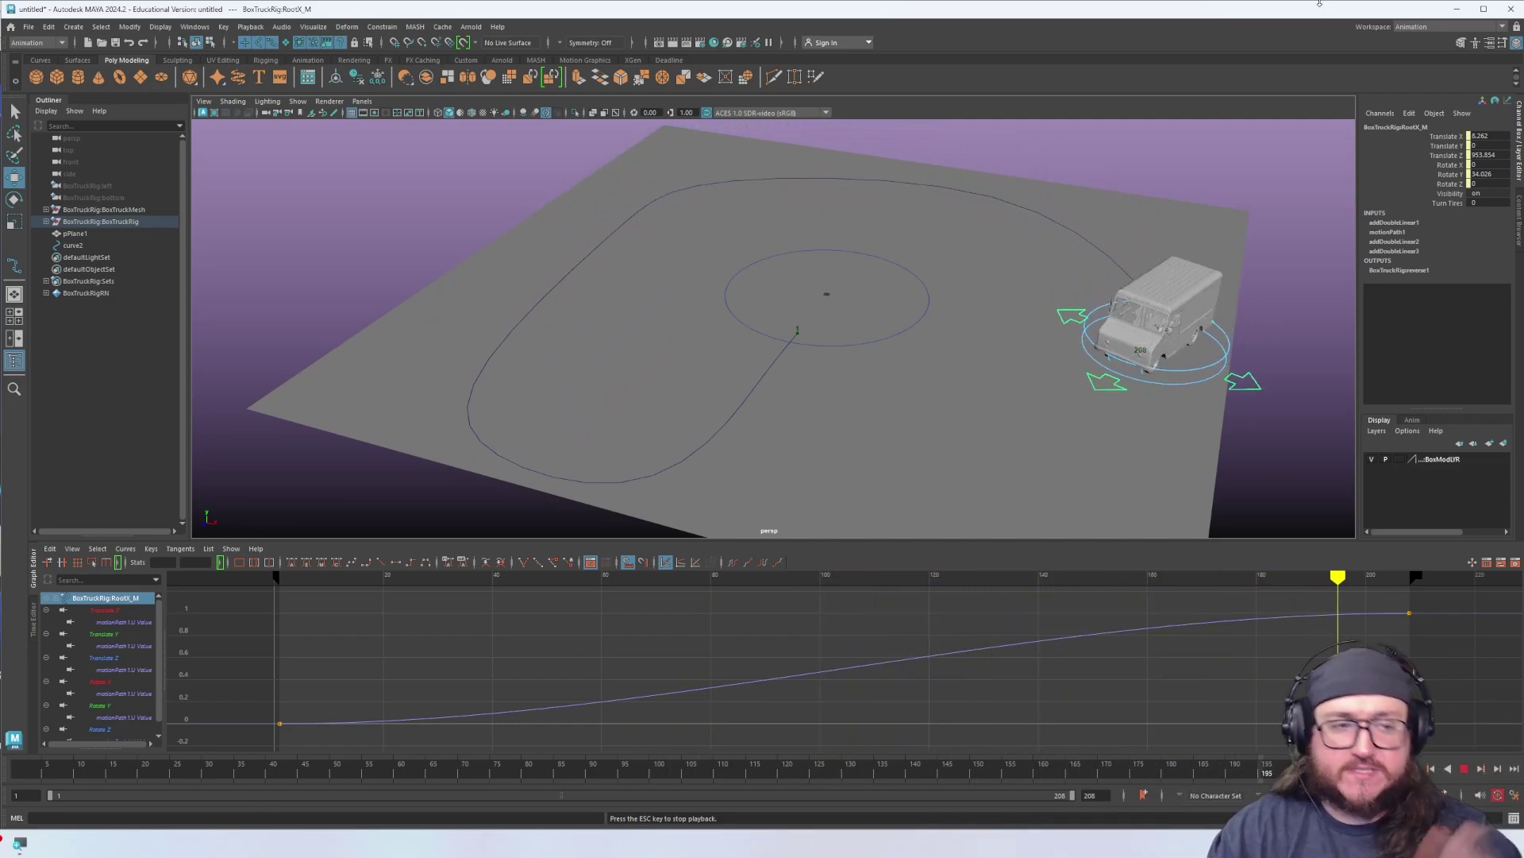
{"action": "key", "text": "Escape"}
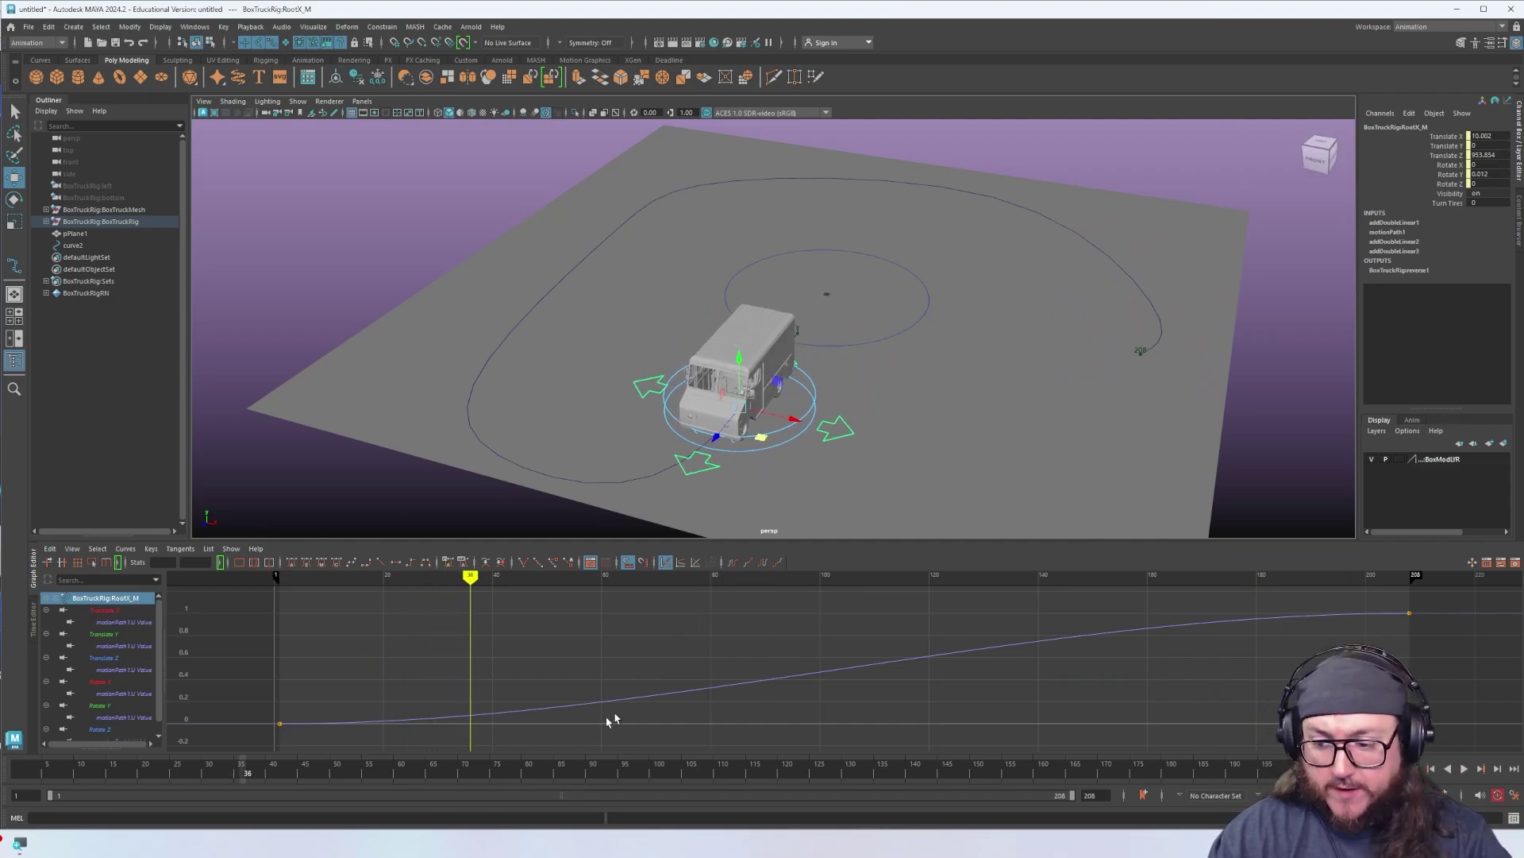
{"action": "left_click_drag", "start_coordinate": [663, 741], "coordinate": [663, 743]}
{"action": "key", "text": "alt+v"}
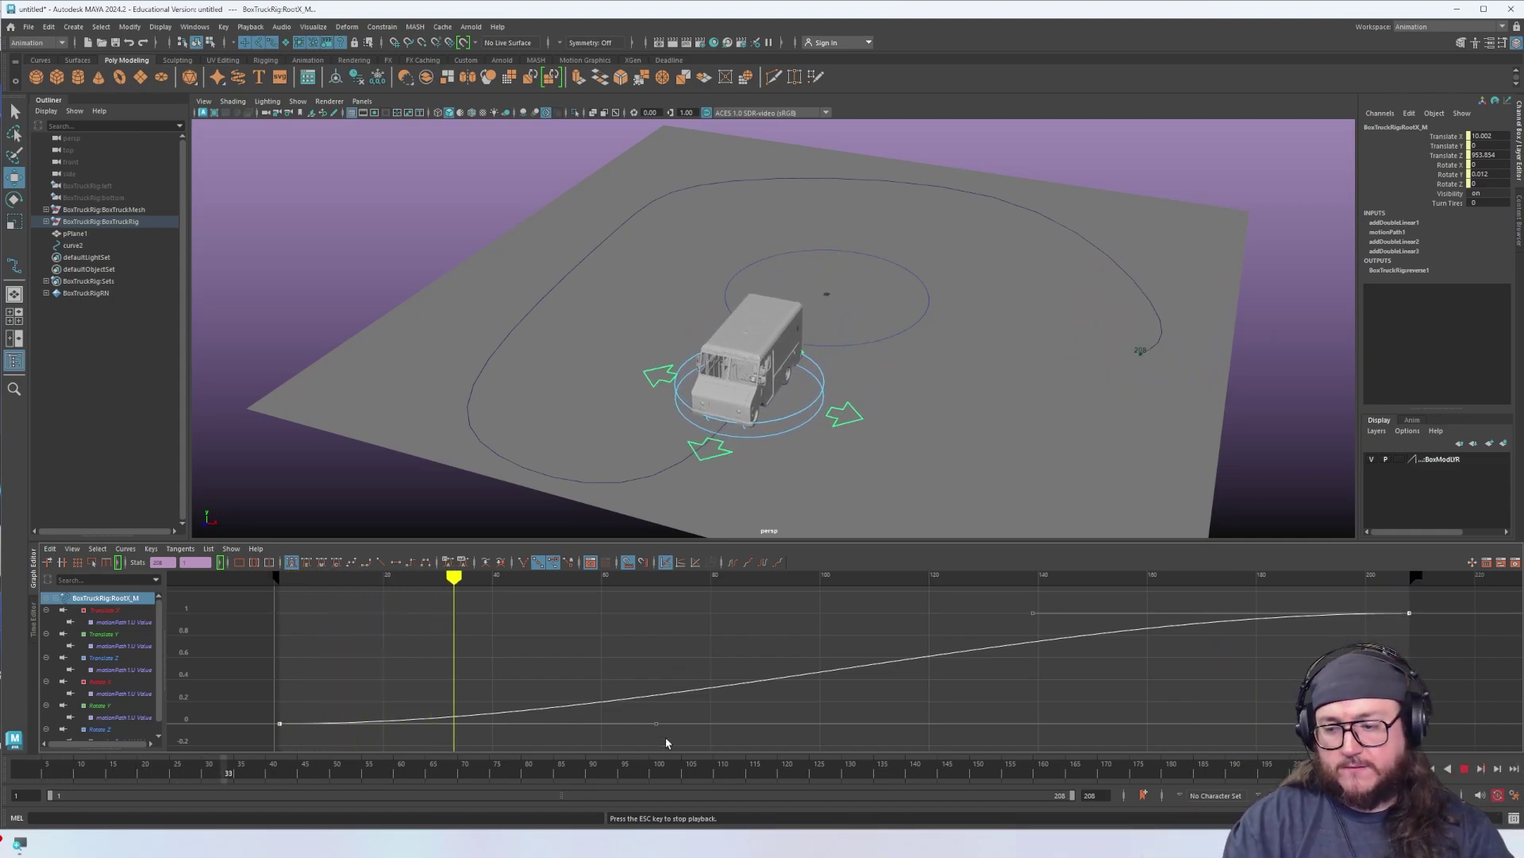
{"action": "key", "text": "Escape"}
{"action": "left_click", "coordinate": [379, 563]}
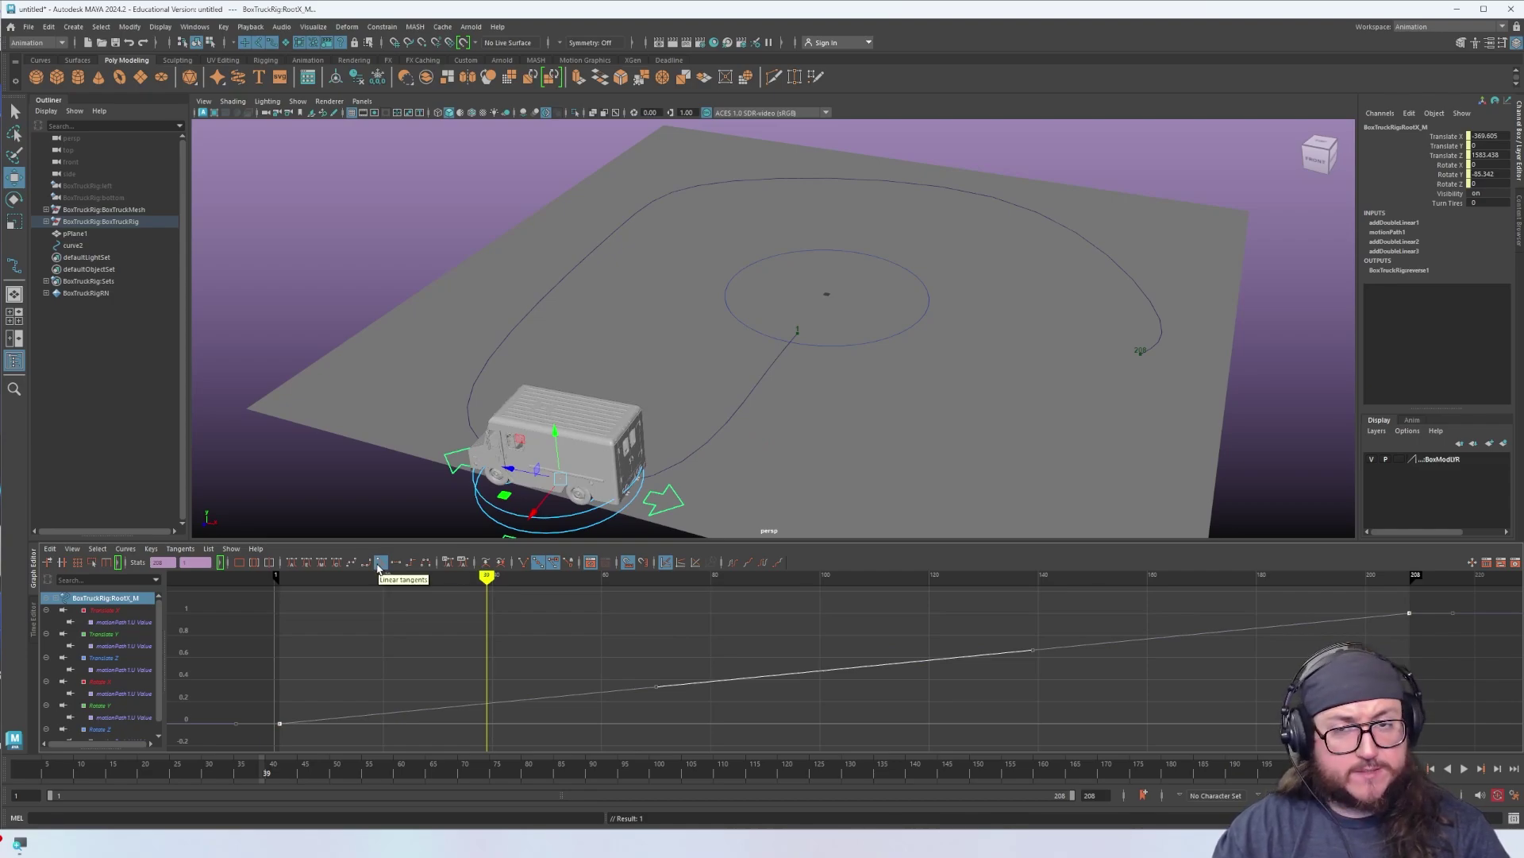
{"action": "key", "text": "alt+v"}
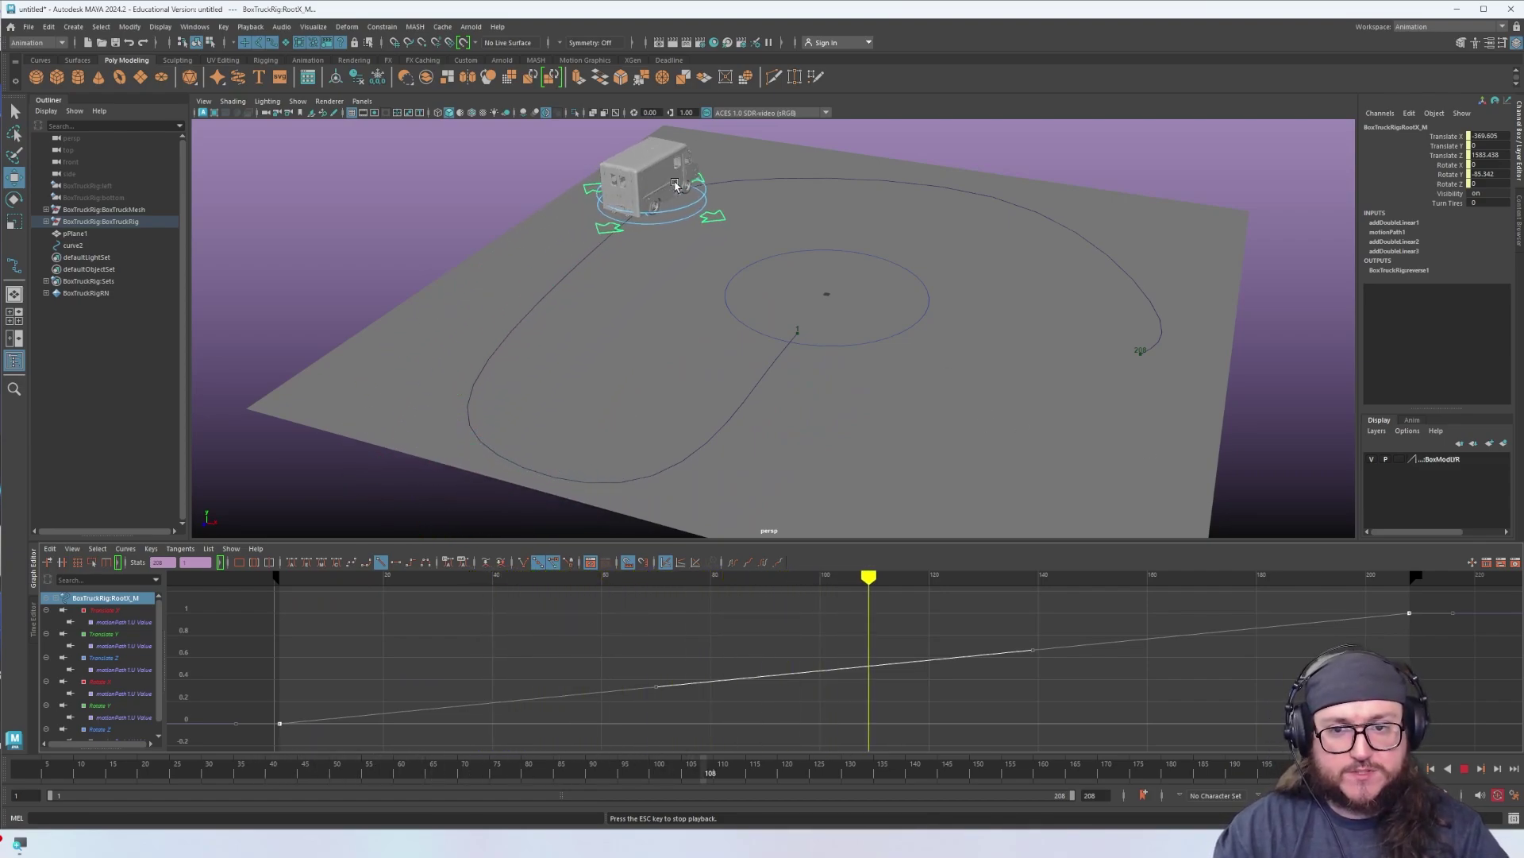
{"action": "key", "text": "Escape"}
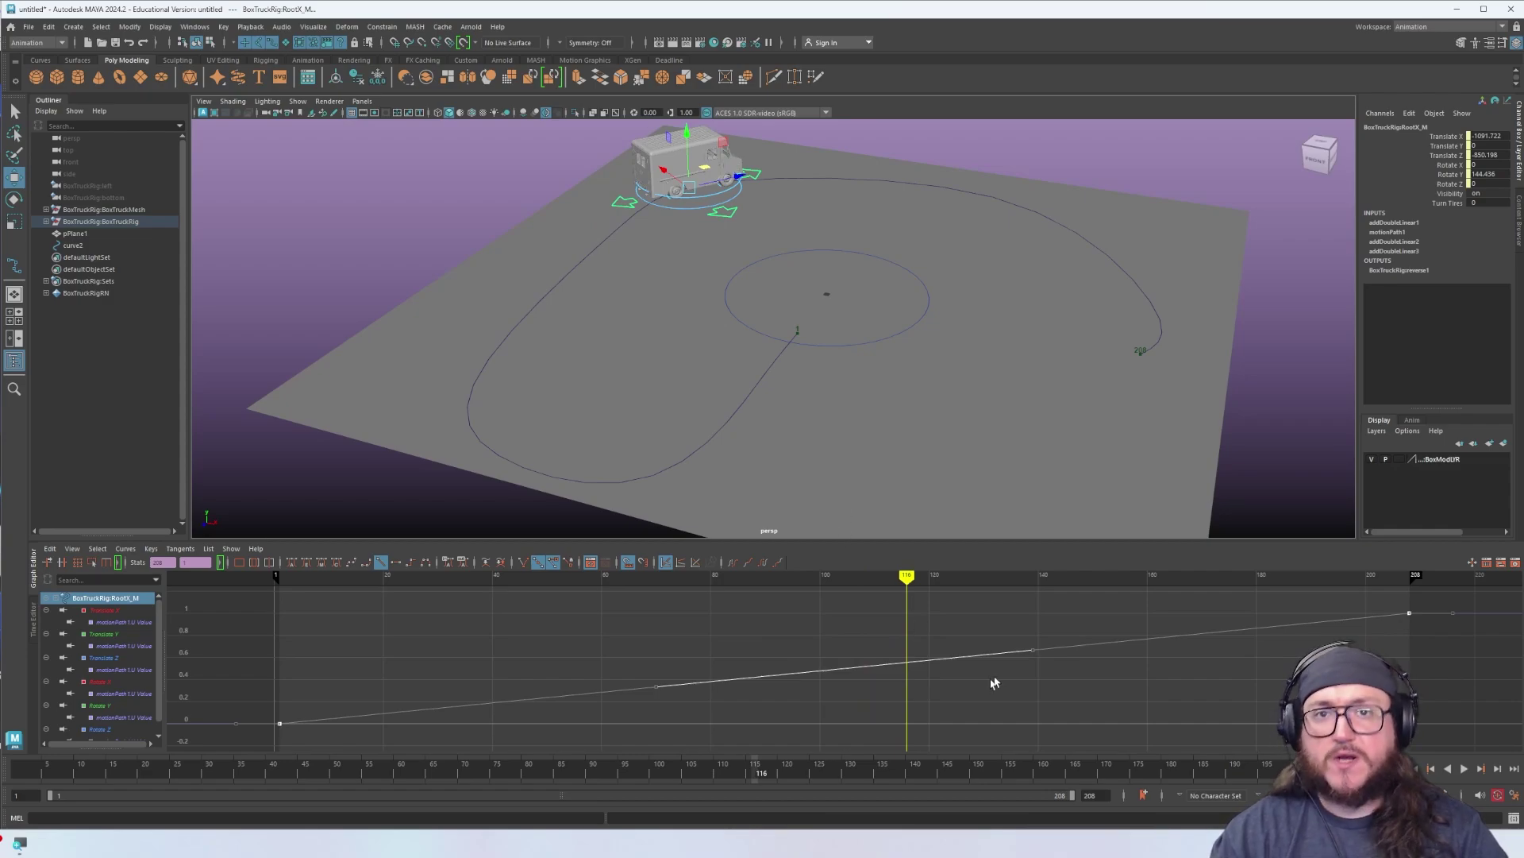
Insert a key at frame 116 on the motion path curve in the Graph Editor
{"action": "left_click", "coordinate": [988, 635]}
{"action": "left_click_drag", "start_coordinate": [988, 635], "coordinate": [973, 689]}
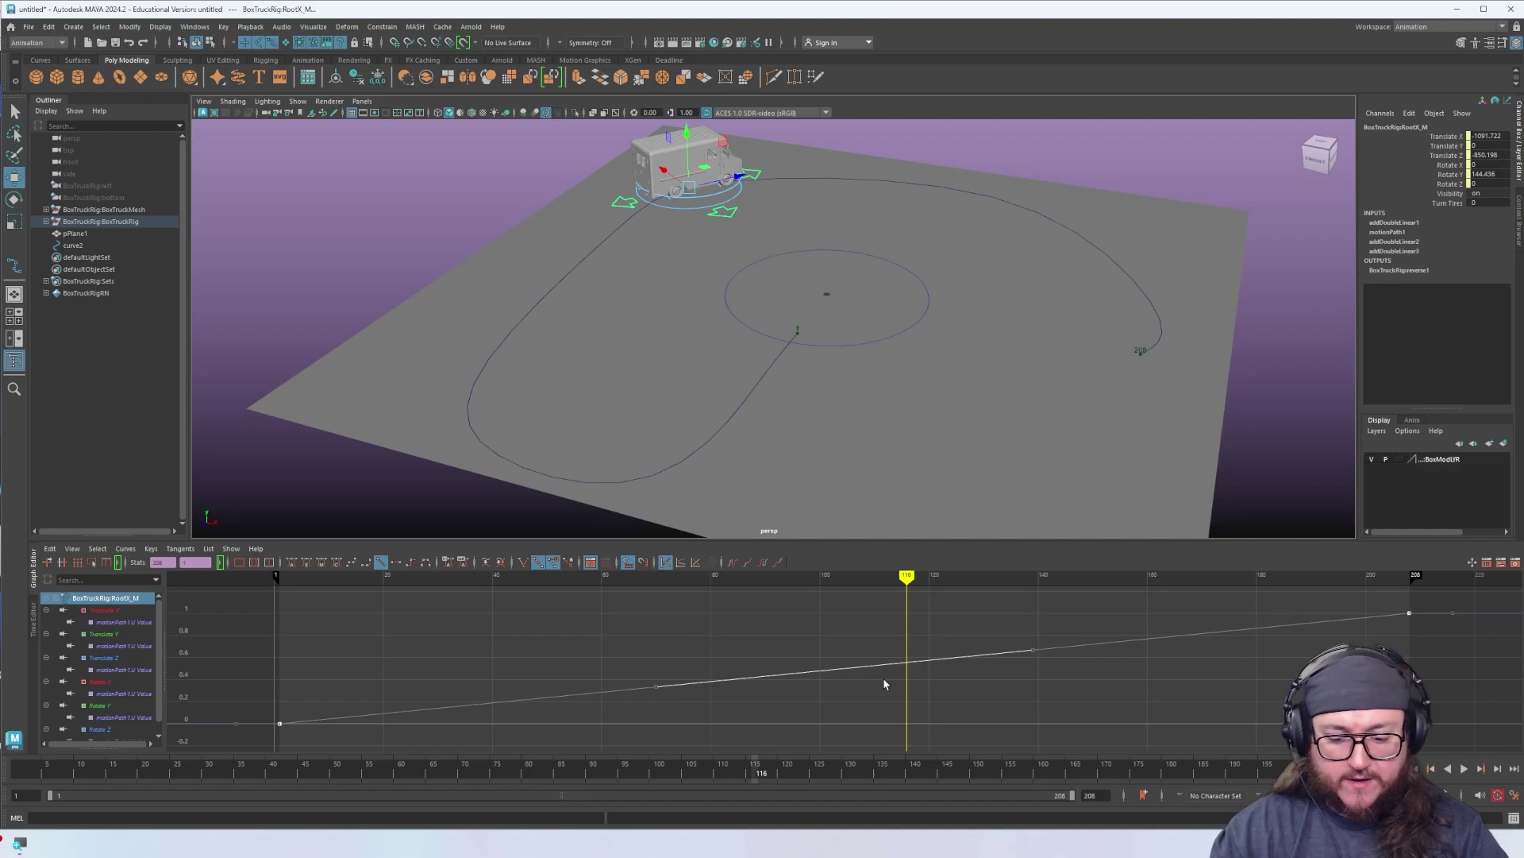
{"action": "key", "text": "i"}
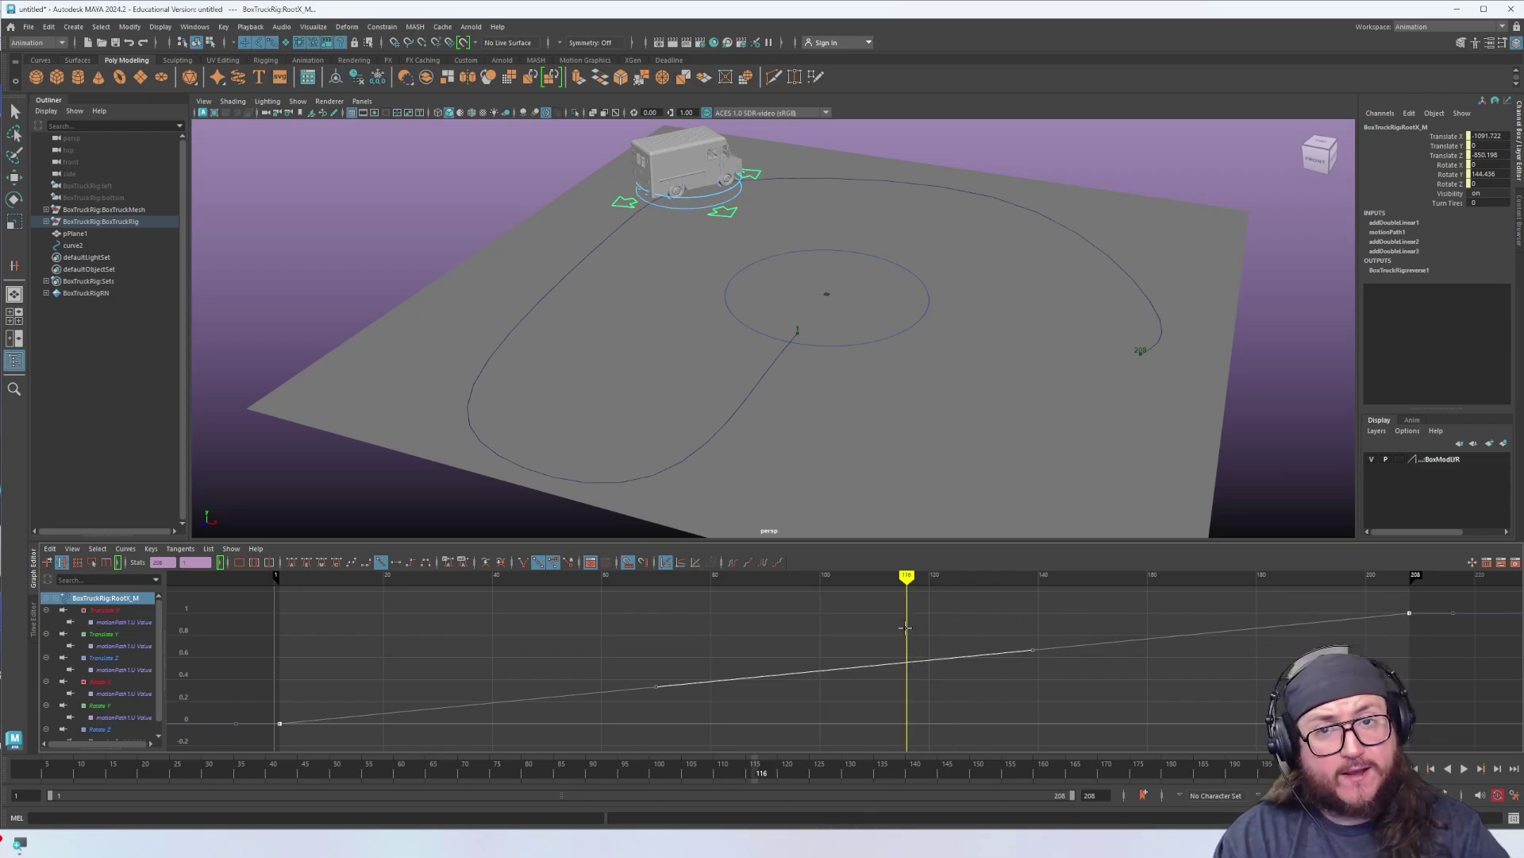
{"action": "middle_click", "coordinate": [906, 651]}
{"action": "key", "text": "w"}
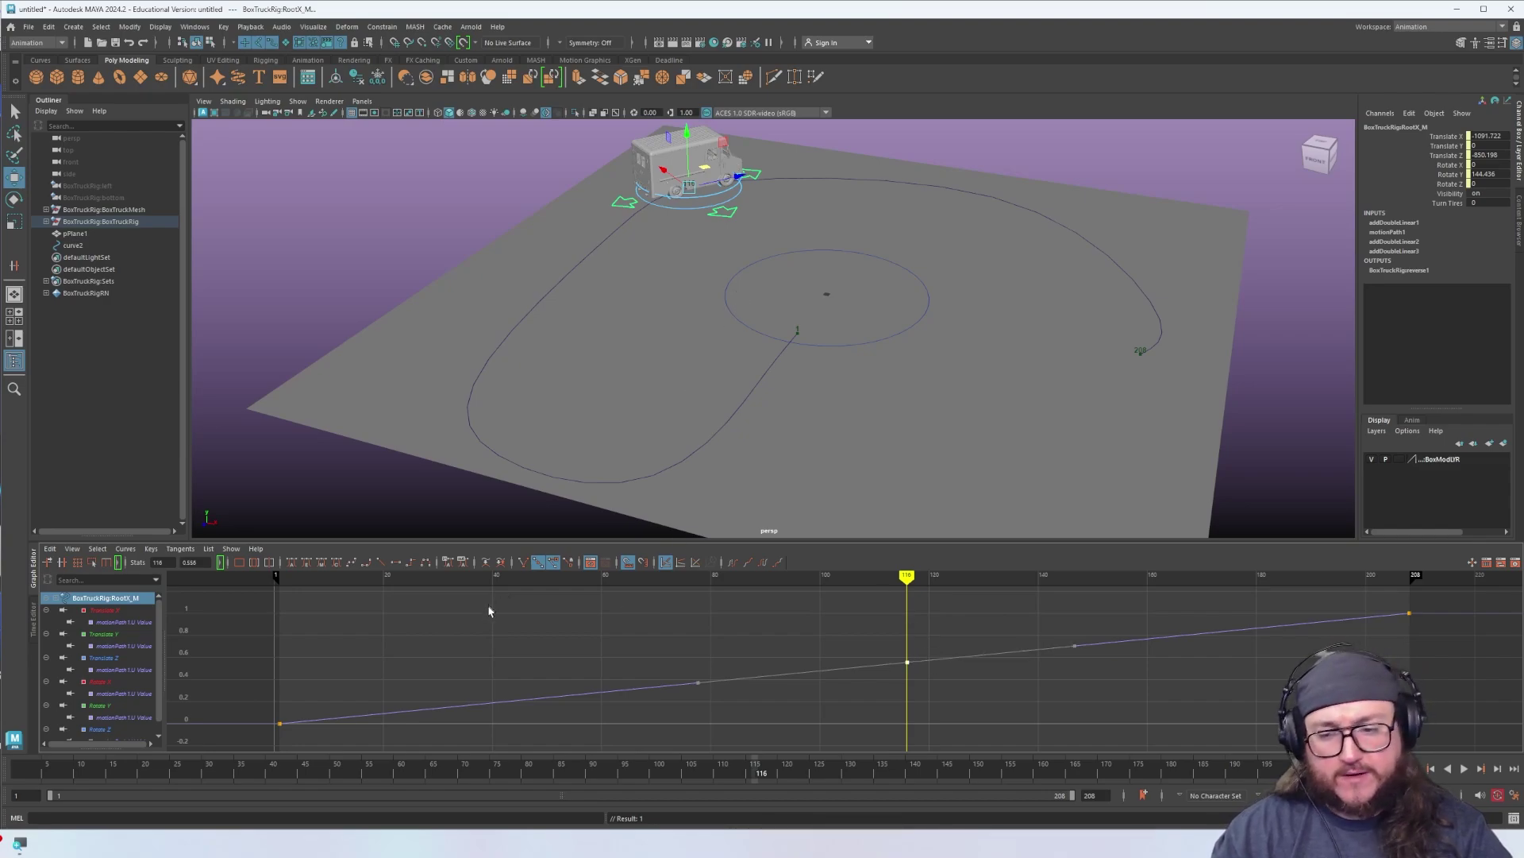
Flatten the tangent of the key at frame 116 to slow the truck there, and play the animation
{"action": "left_click_drag", "start_coordinate": [1073, 687], "coordinate": [1064, 672]}
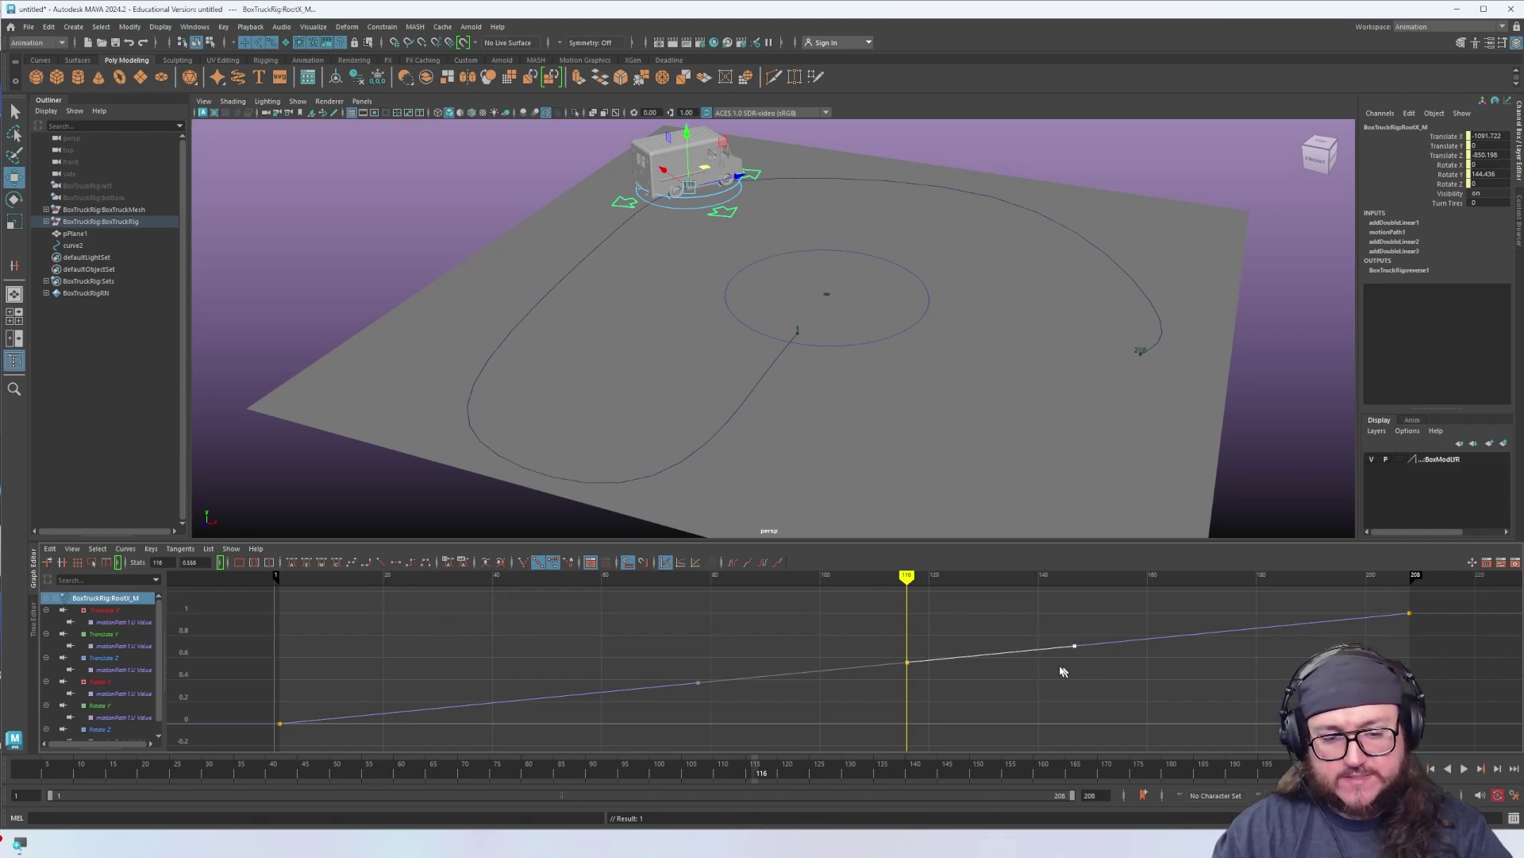
{"action": "middle_click_drag", "start_coordinate": [1054, 669], "coordinate": [1001, 676]}
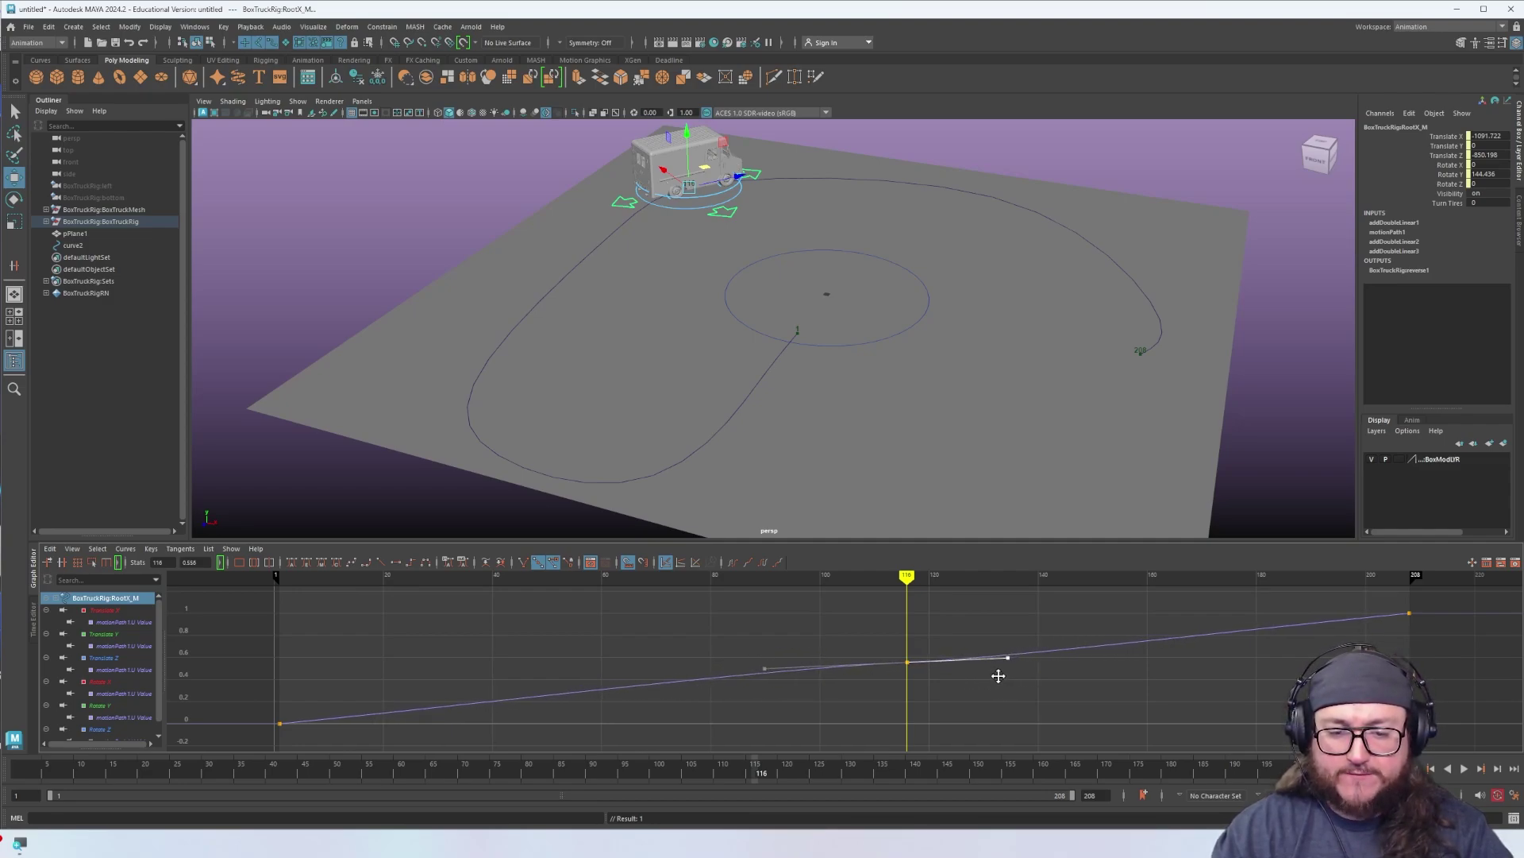
{"action": "left_click_drag", "start_coordinate": [691, 772], "coordinate": [193, 769]}
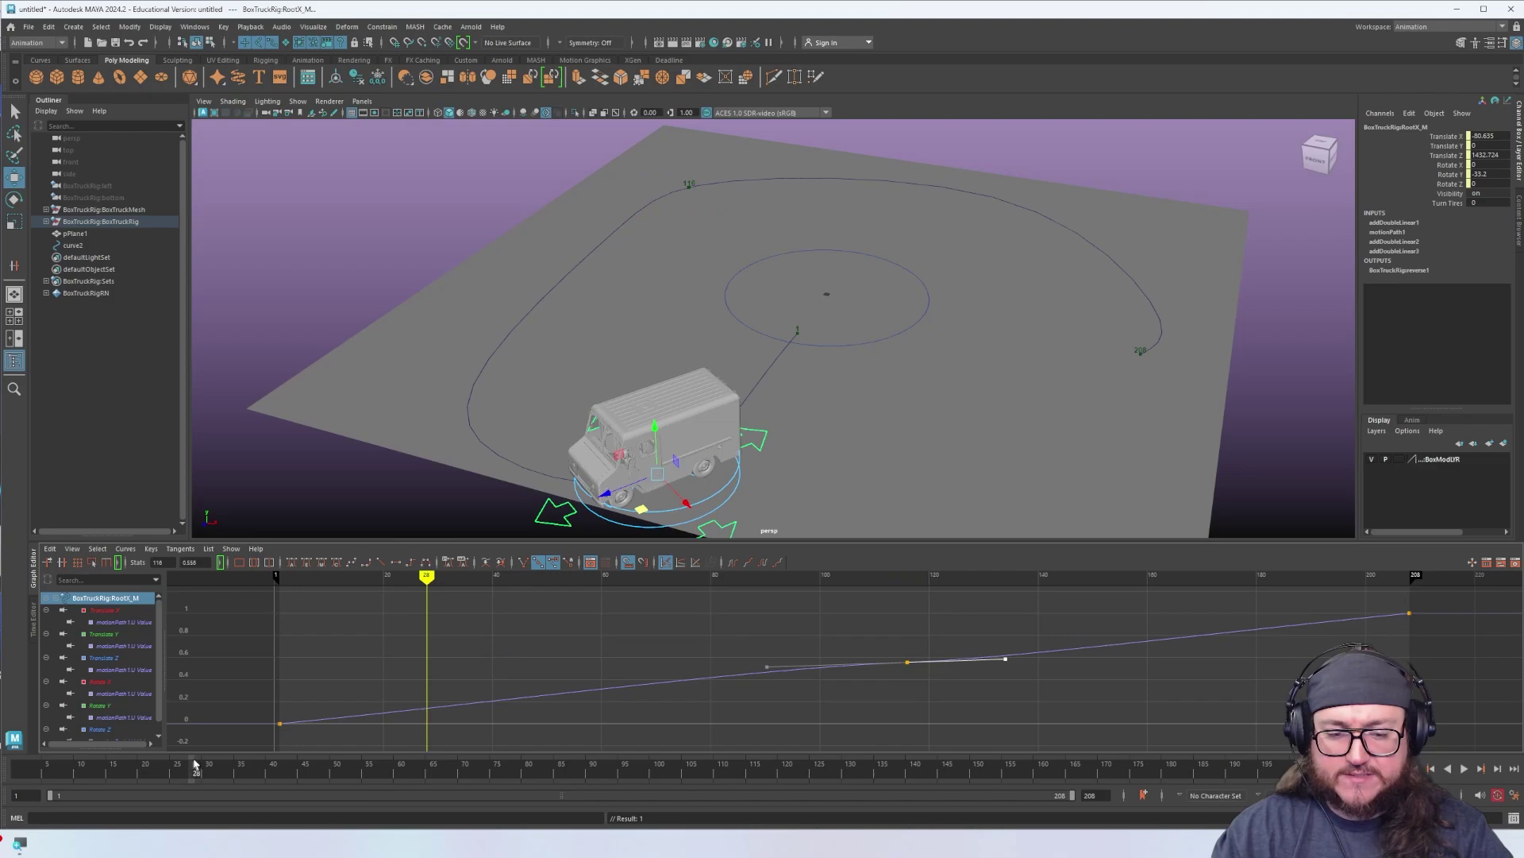
{"action": "key", "text": "alt+v"}
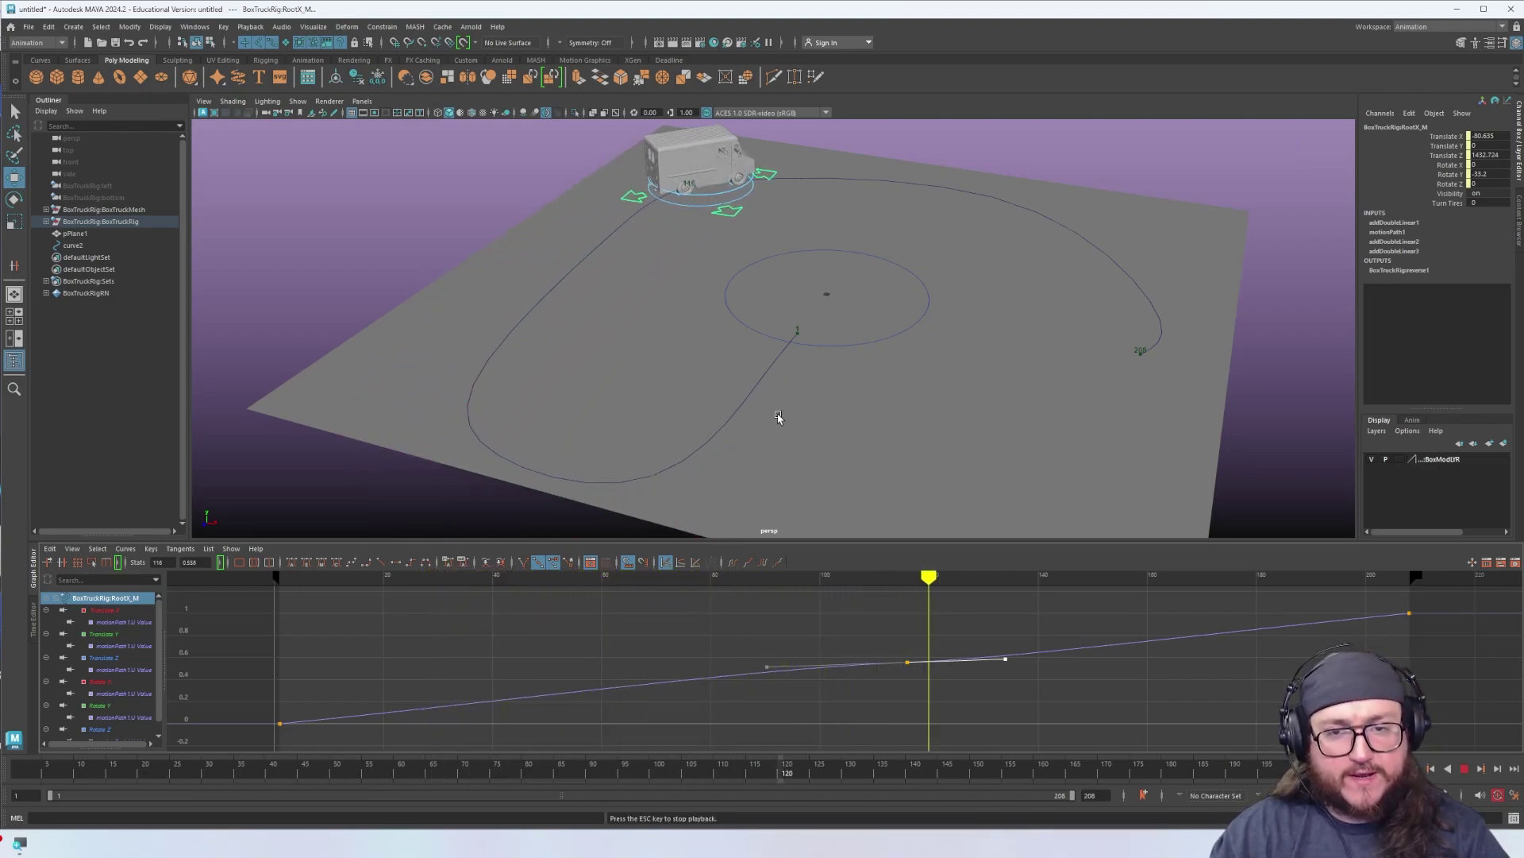
{"action": "key", "text": "alt+v"}
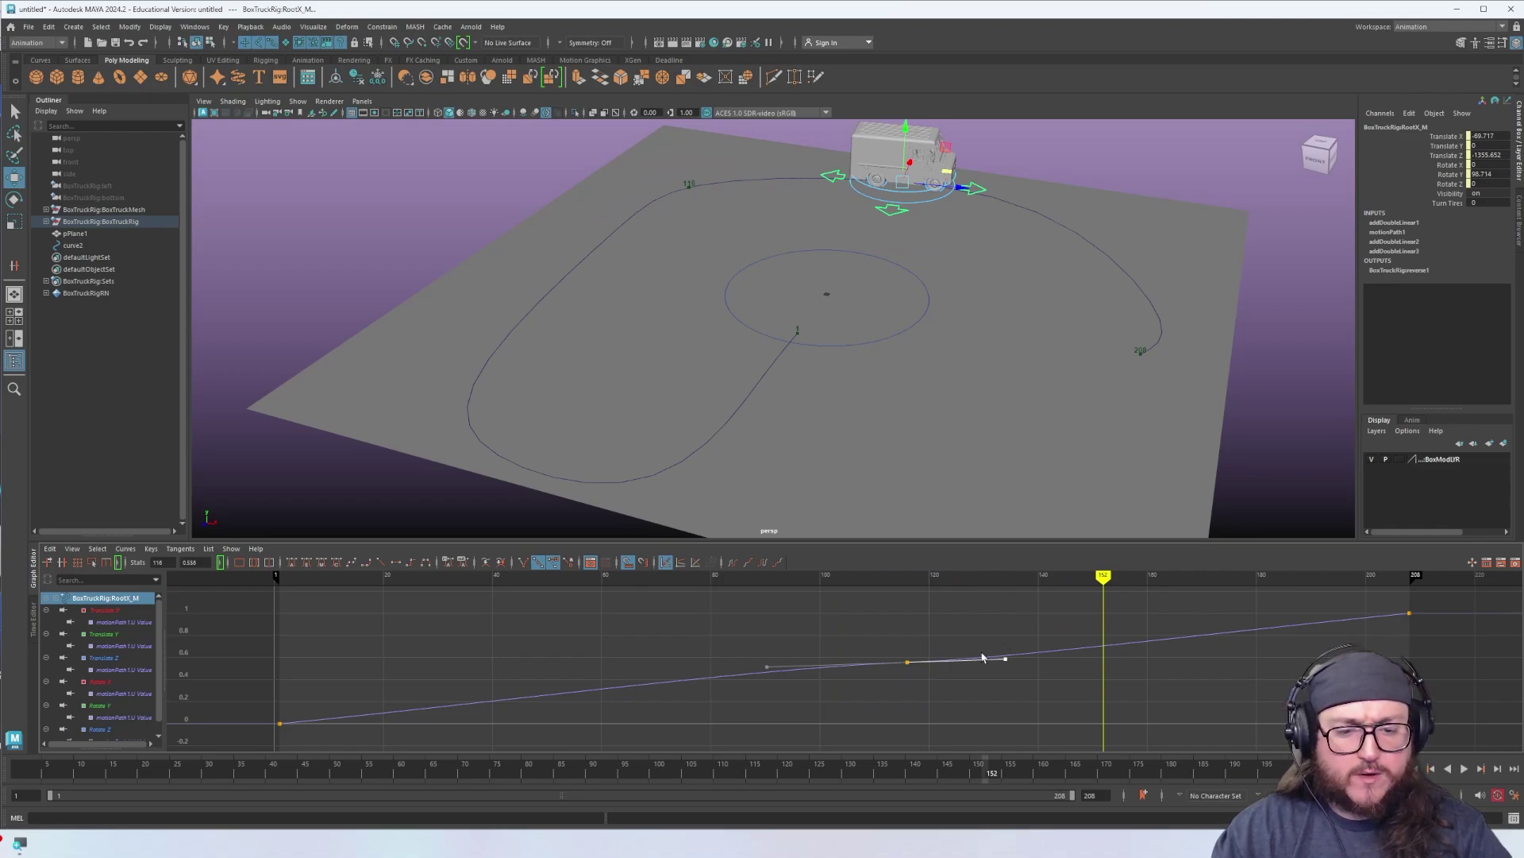
Tilt the tangent of the frame 116 key slightly steeper for a subtler slowdown and replay the animation
{"action": "left_click_drag", "start_coordinate": [1006, 659], "coordinate": [1009, 649]}
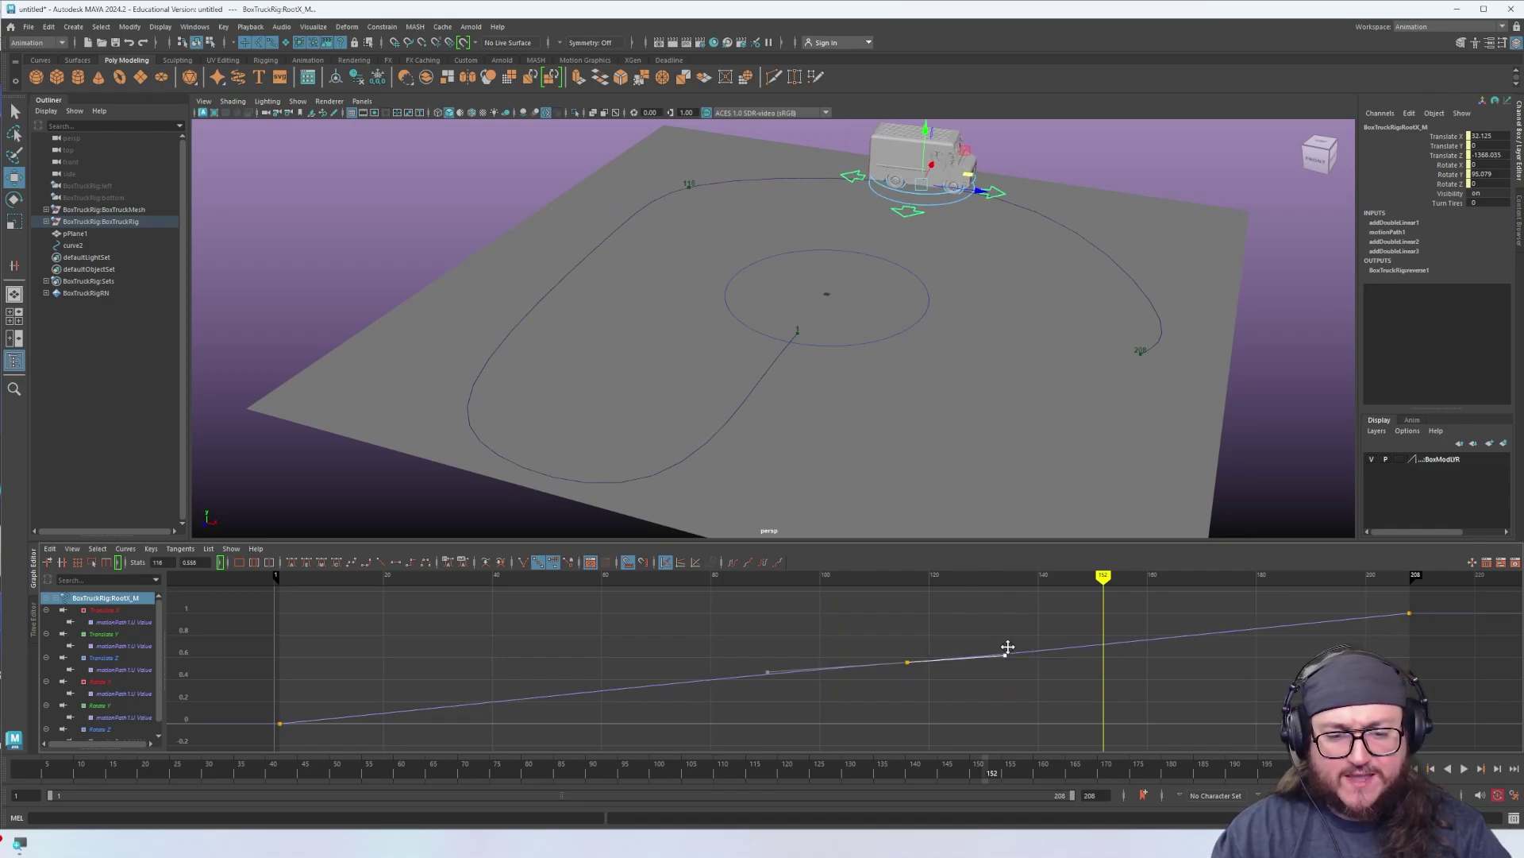
{"action": "left_click_drag", "start_coordinate": [606, 773], "coordinate": [430, 793]}
{"action": "middle_click_drag", "start_coordinate": [1047, 670], "coordinate": [1049, 672]}
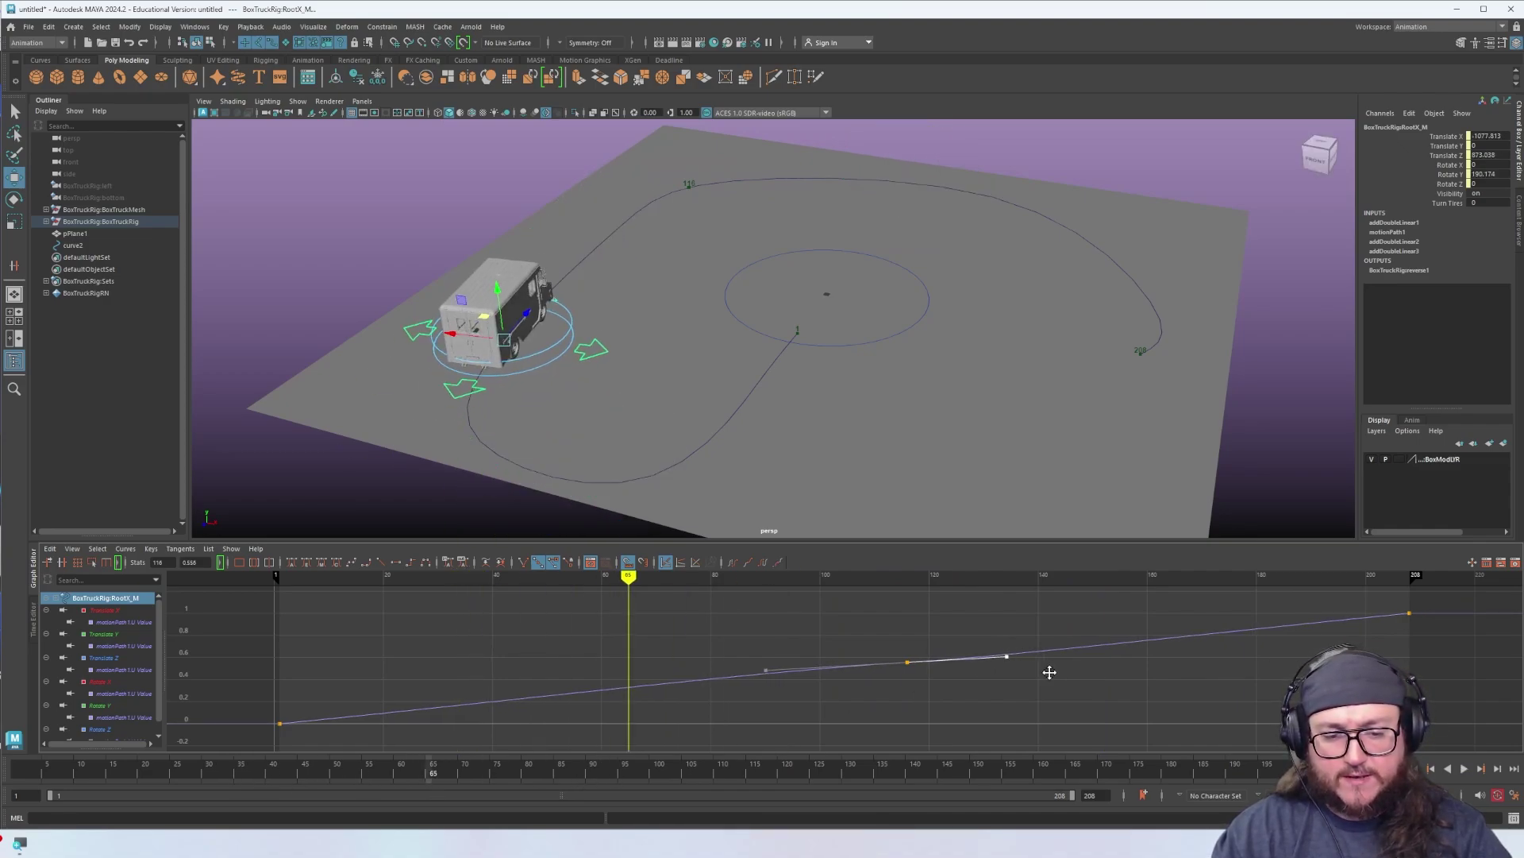
{"action": "key", "text": "alt+v"}
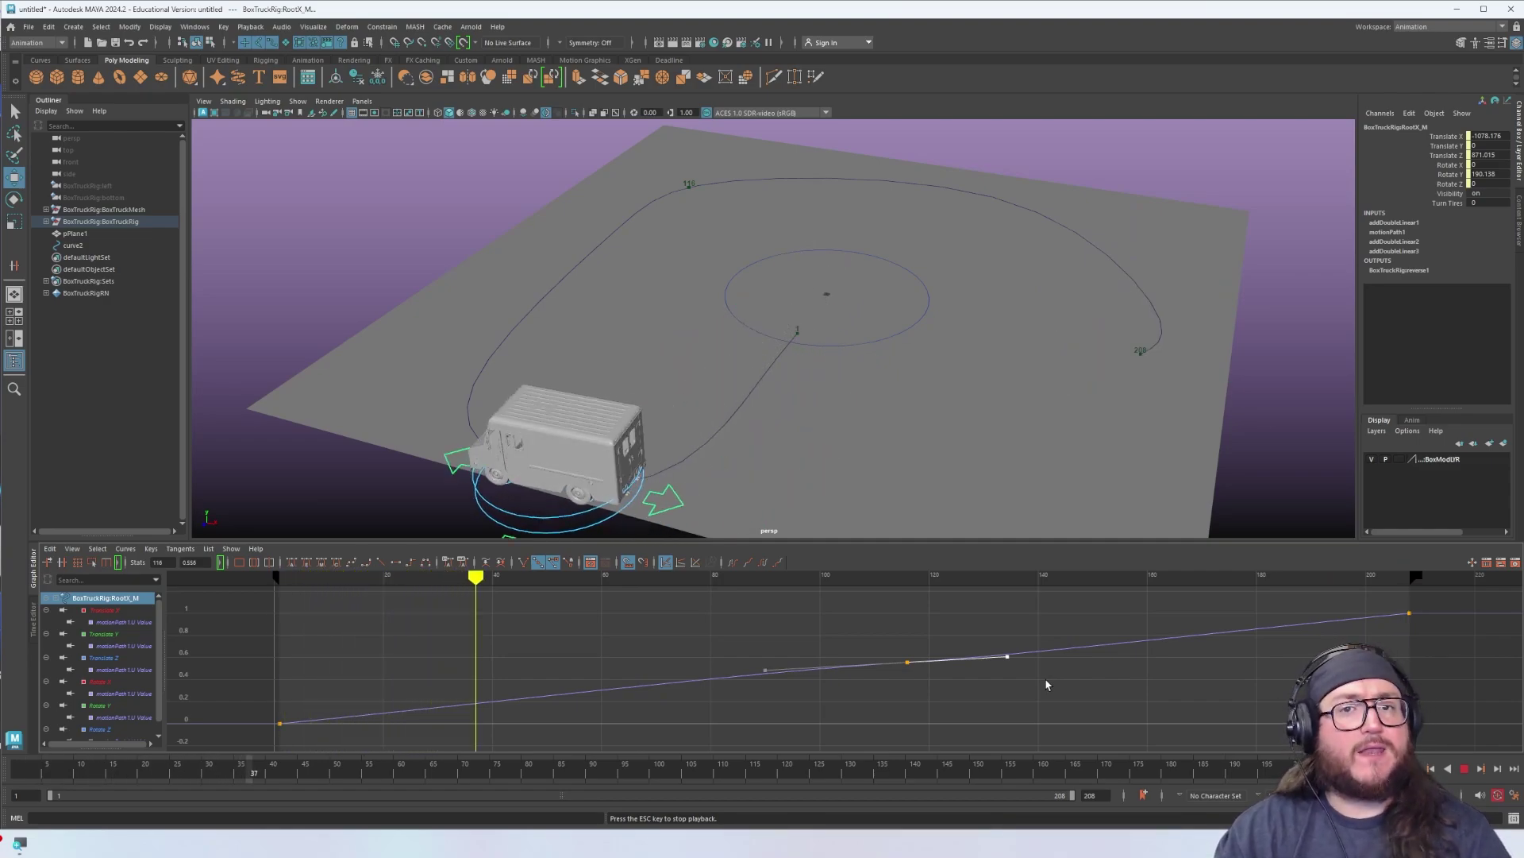
{"action": "key", "text": "Escape"}
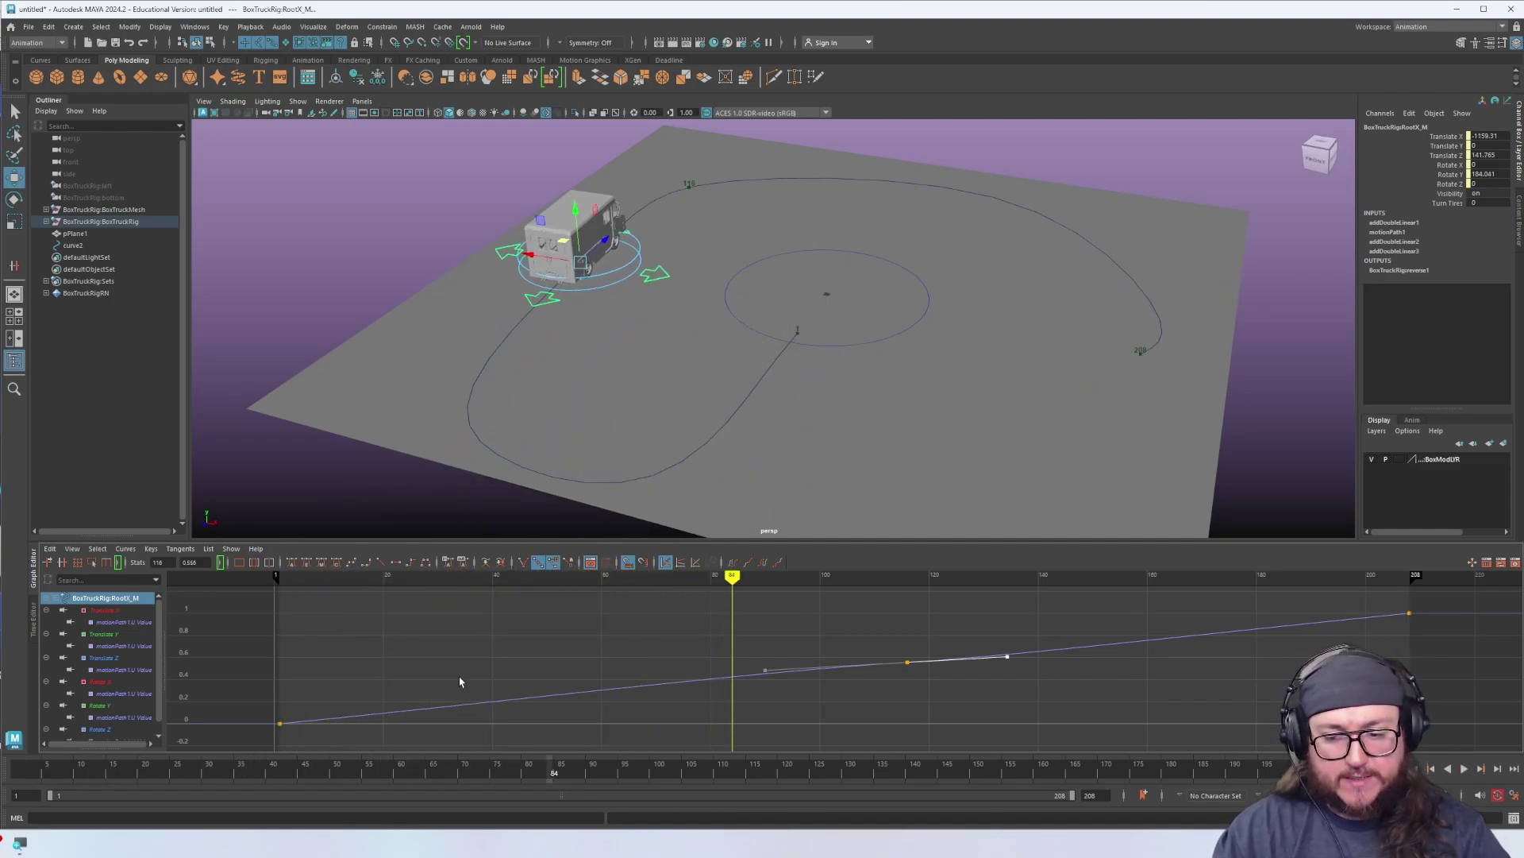
Try slowing the truck with a key at frame 37 and a flatter tangent, play it back, and delete the key
{"action": "left_click_drag", "start_coordinate": [481, 577], "coordinate": [472, 582]}
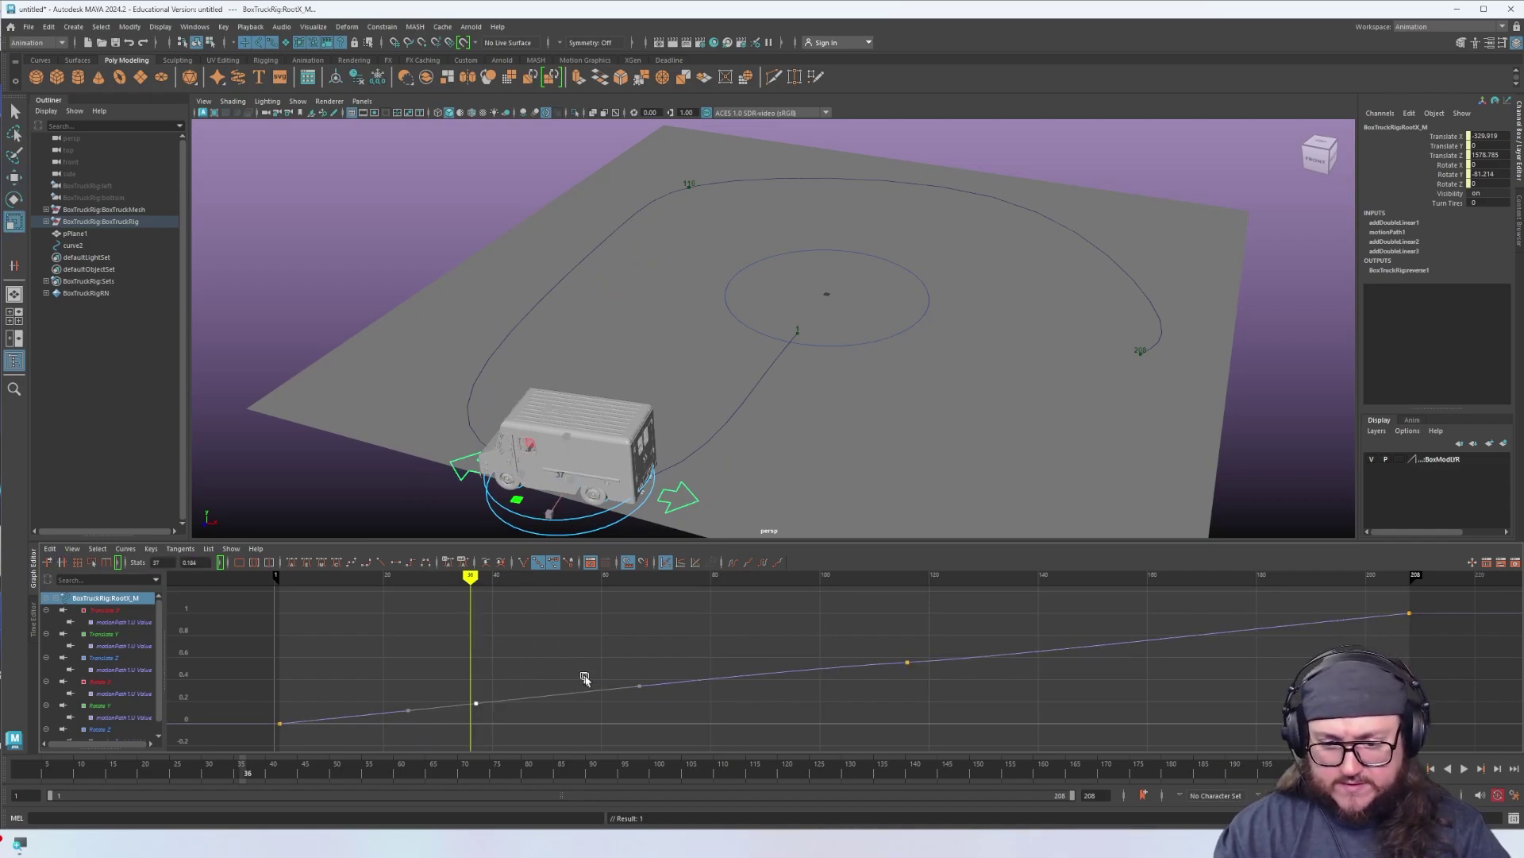
{"action": "key", "text": "ctrl+z"}
{"action": "key", "text": "w"}
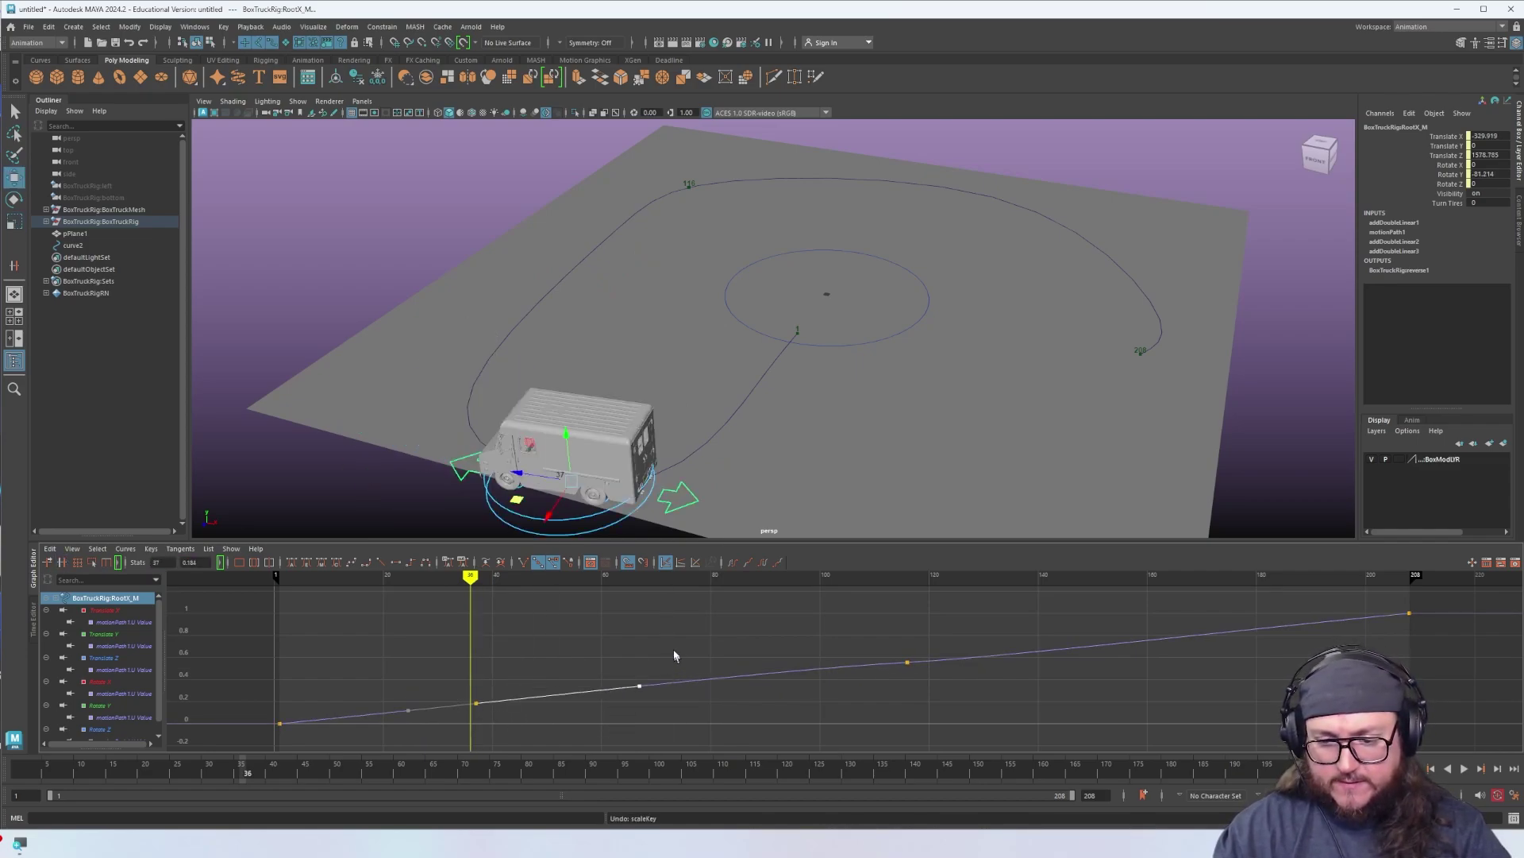
{"action": "middle_click_drag", "start_coordinate": [660, 656], "coordinate": [658, 659]}
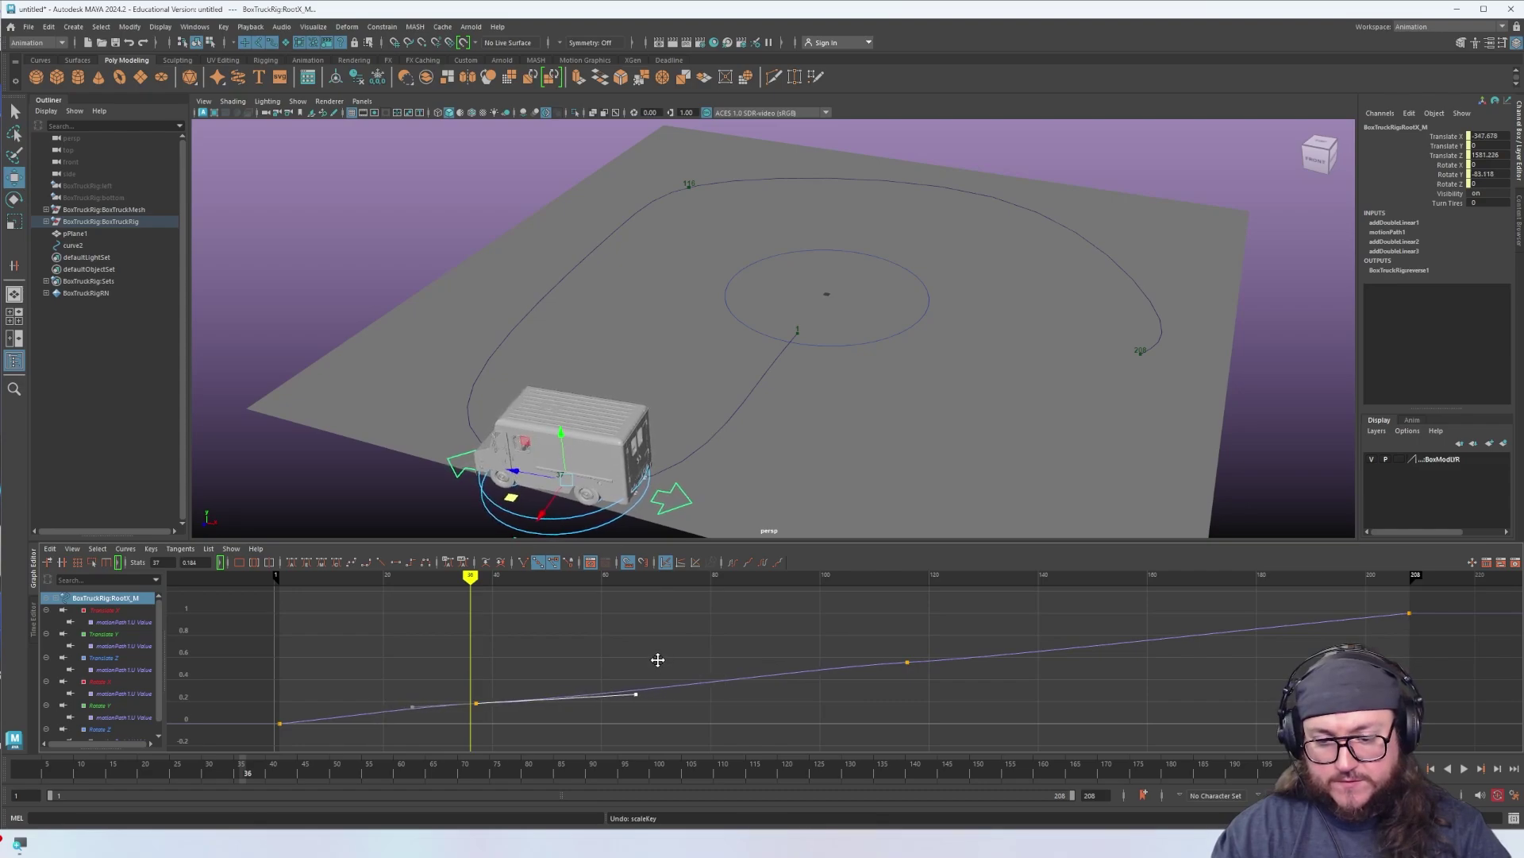
{"action": "key", "text": "alt+v"}
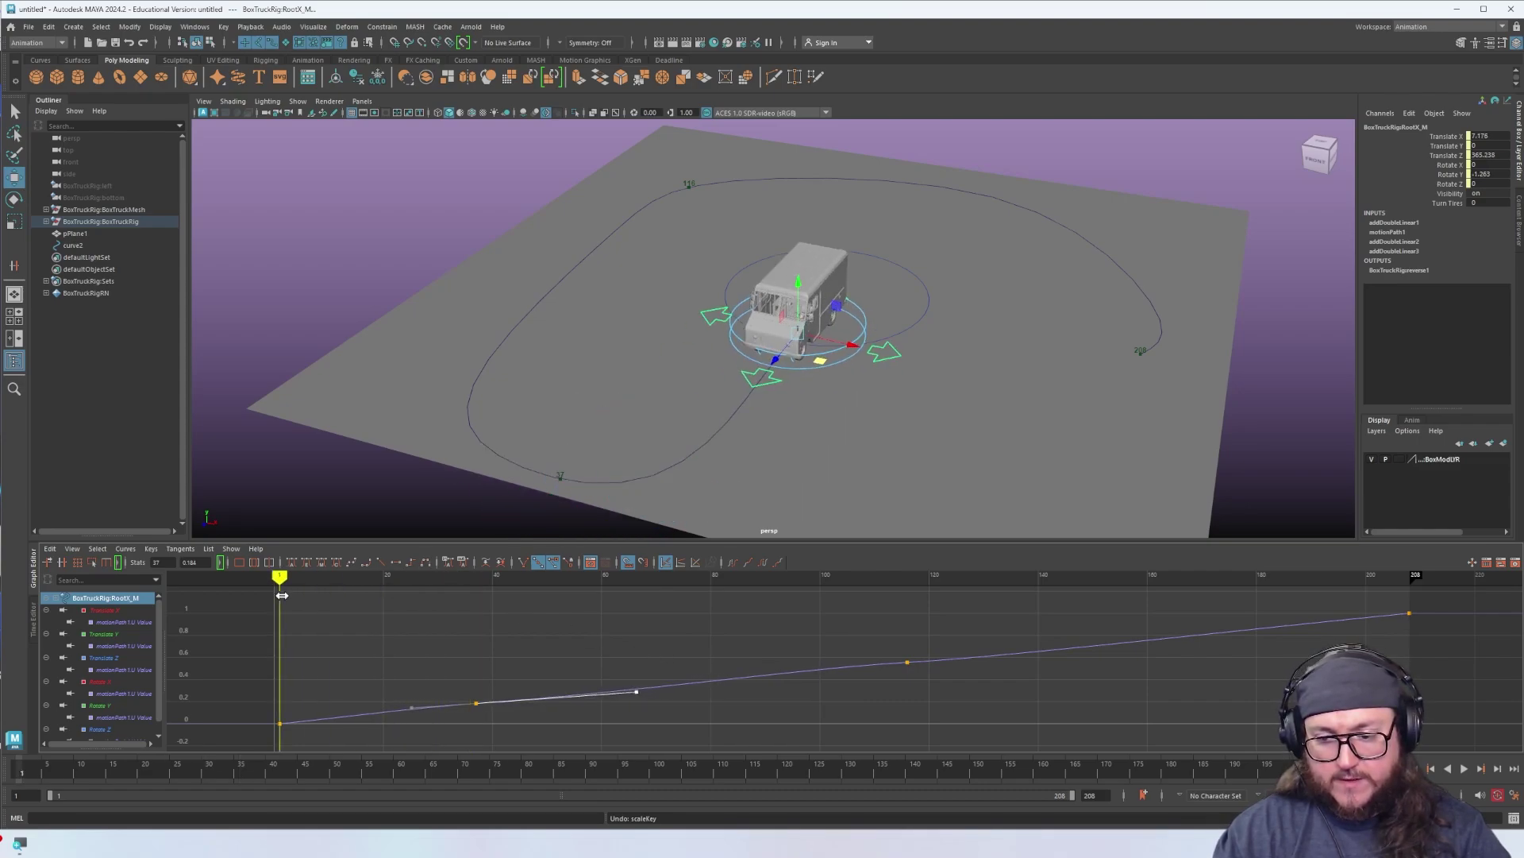
{"action": "key", "text": "Escape"}
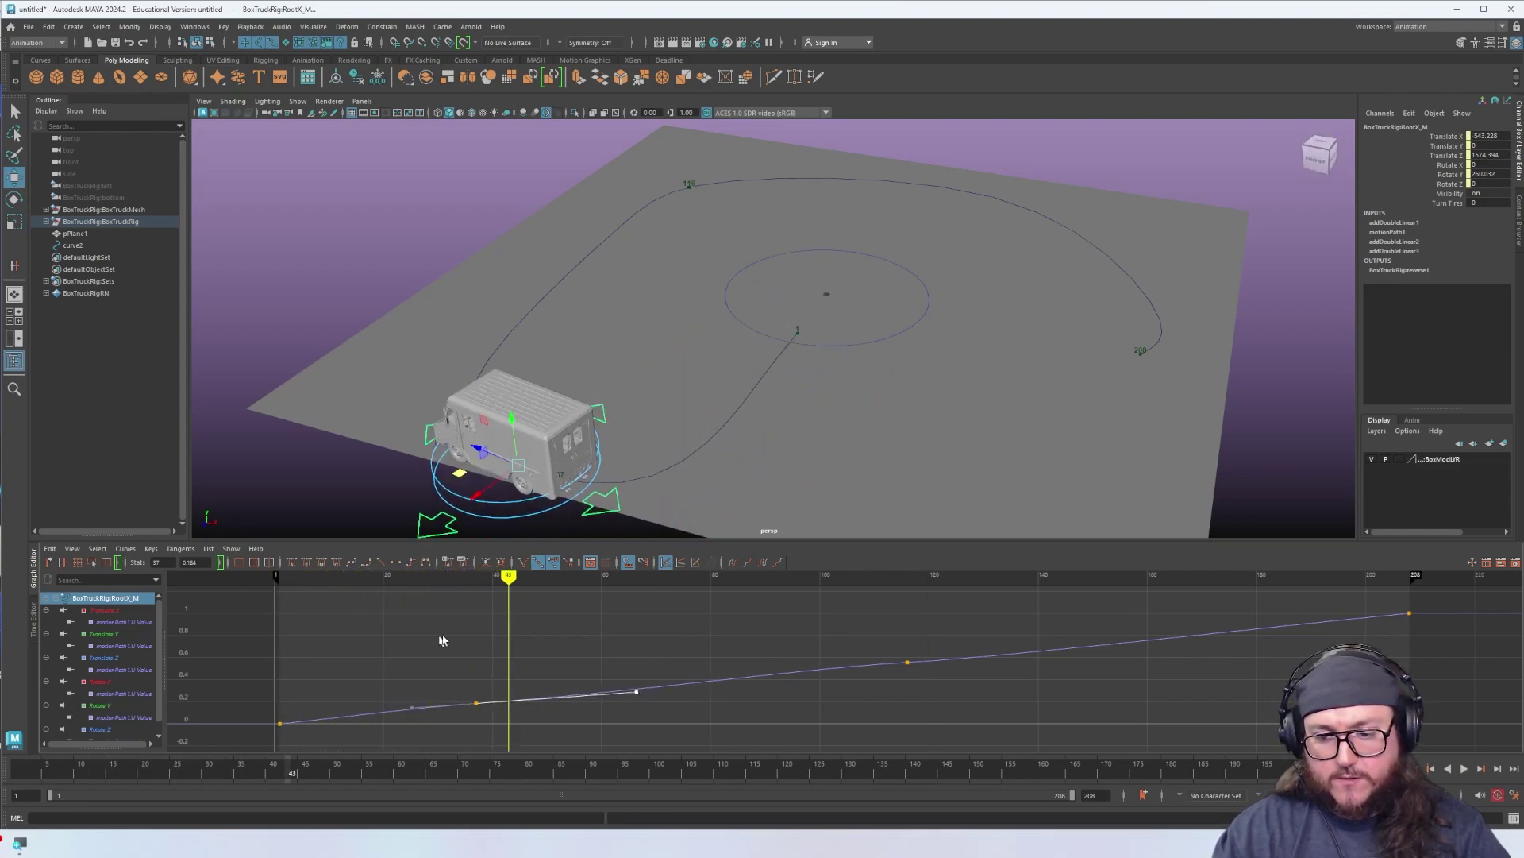
{"action": "key", "text": "Delete"}
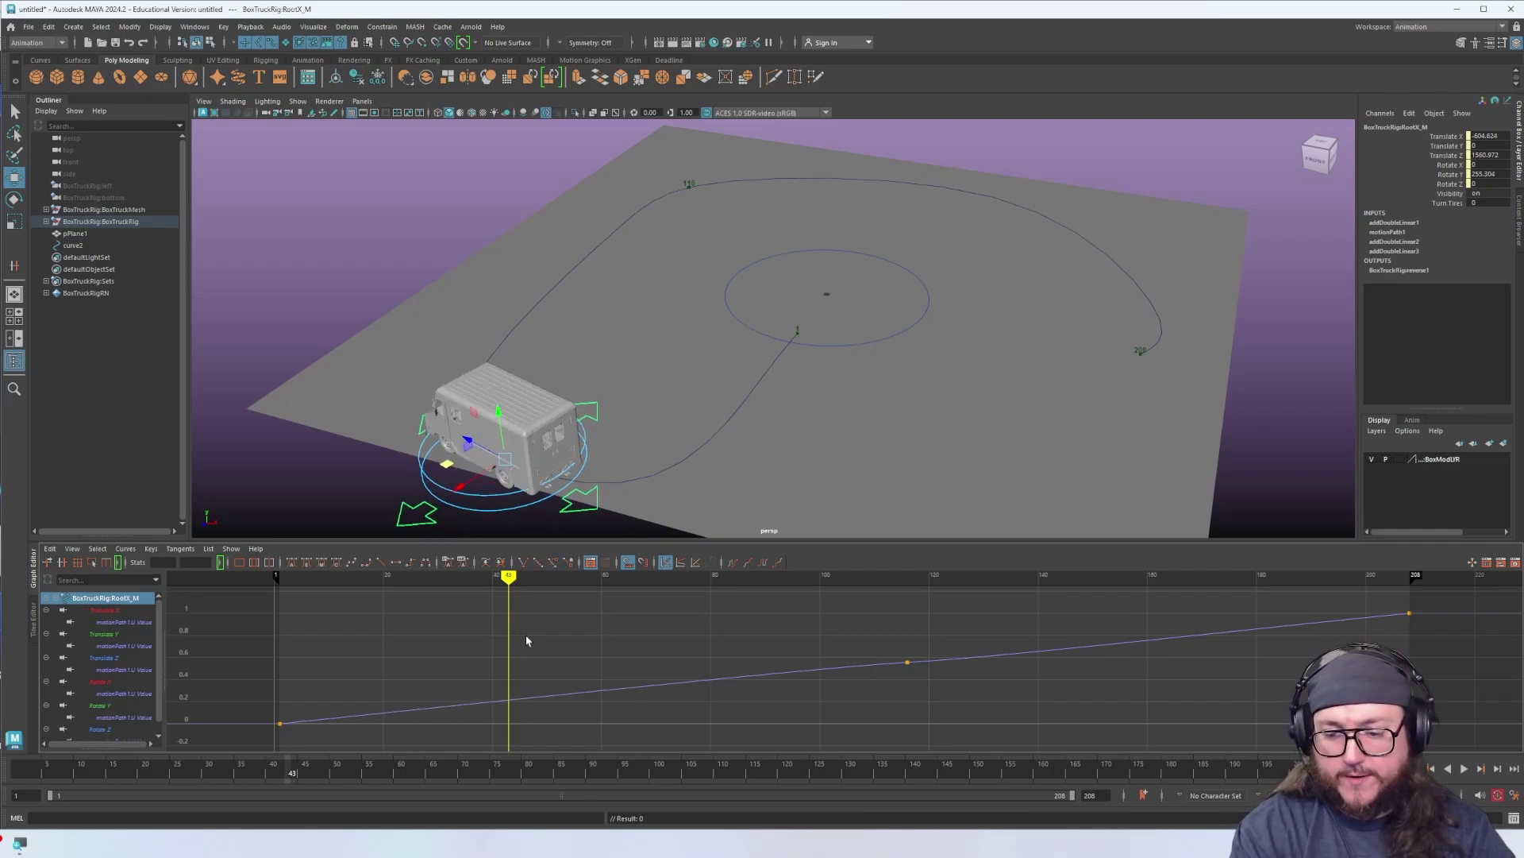
Insert a key at frame 22 on the motion path curve, tilt its tangent slightly flatter, and play the animation
{"action": "left_click_drag", "start_coordinate": [492, 584], "coordinate": [378, 585]}
{"action": "left_click_drag", "start_coordinate": [473, 666], "coordinate": [471, 703]}
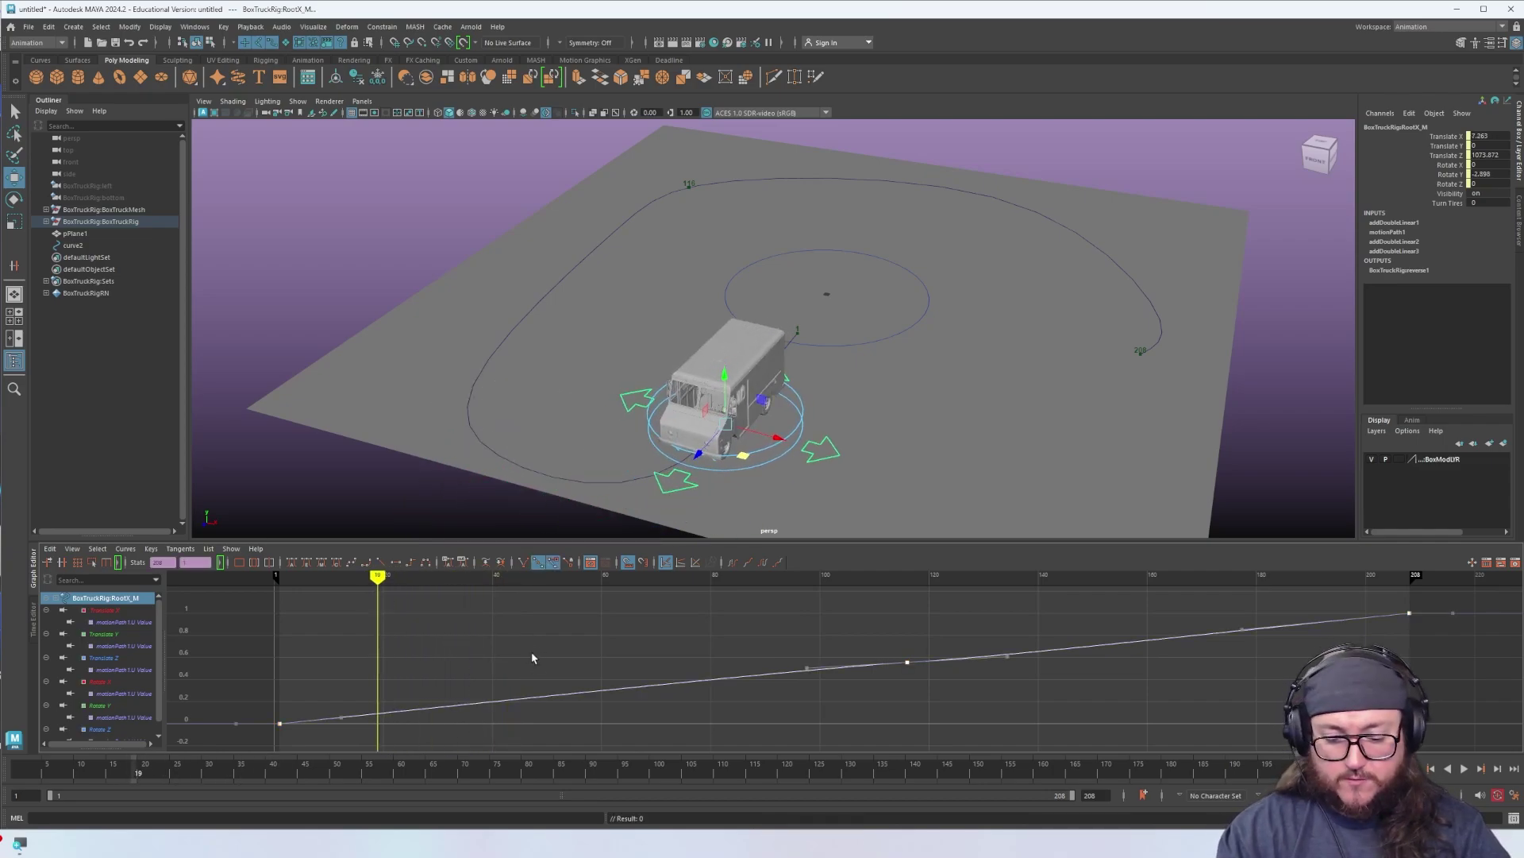
{"action": "left_click", "coordinate": [394, 580]}
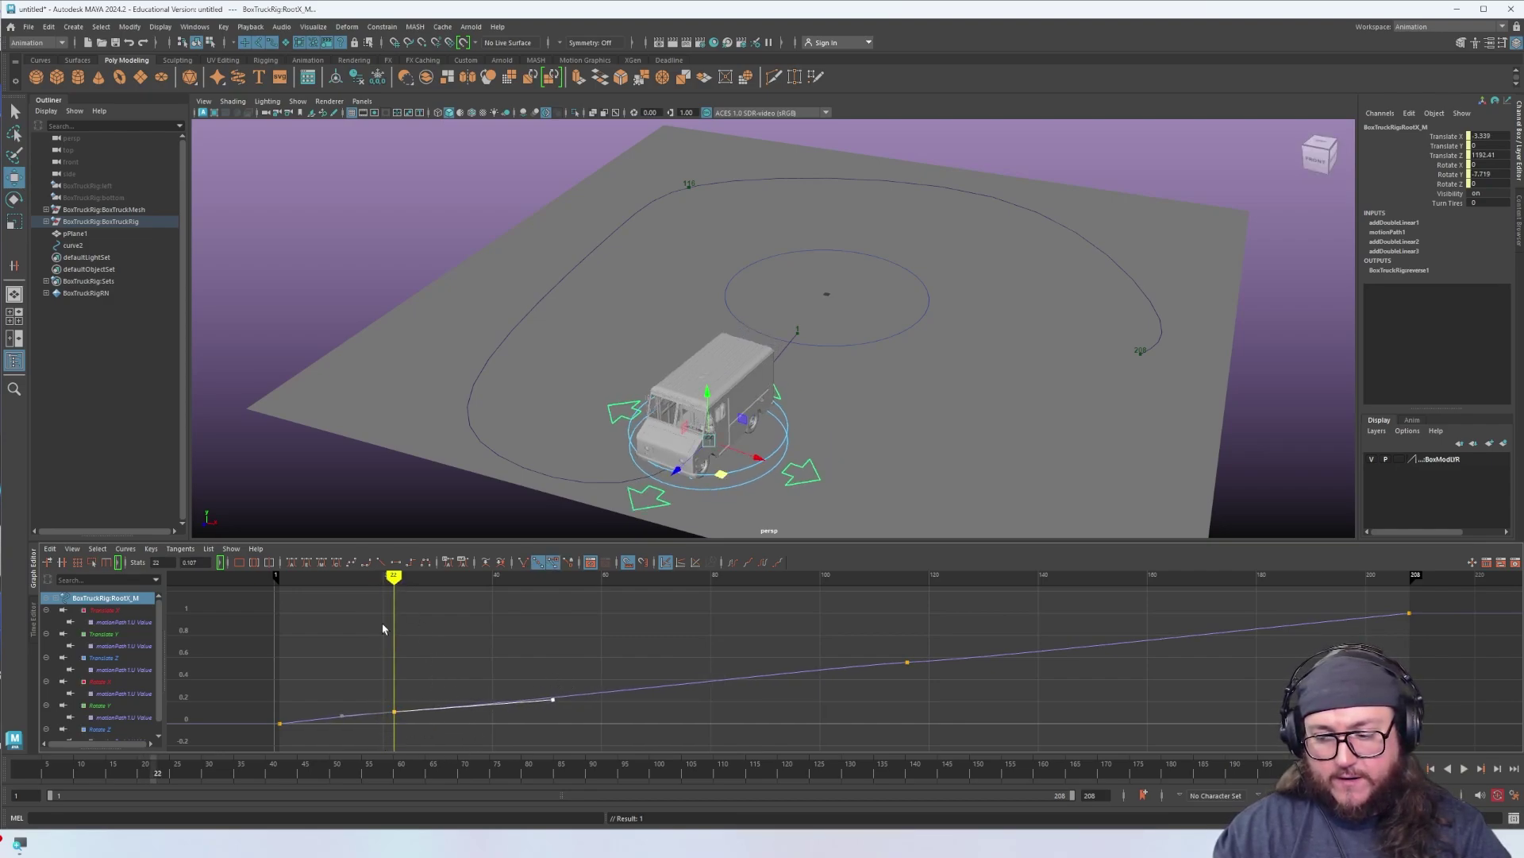
{"action": "key", "text": "alt+v"}
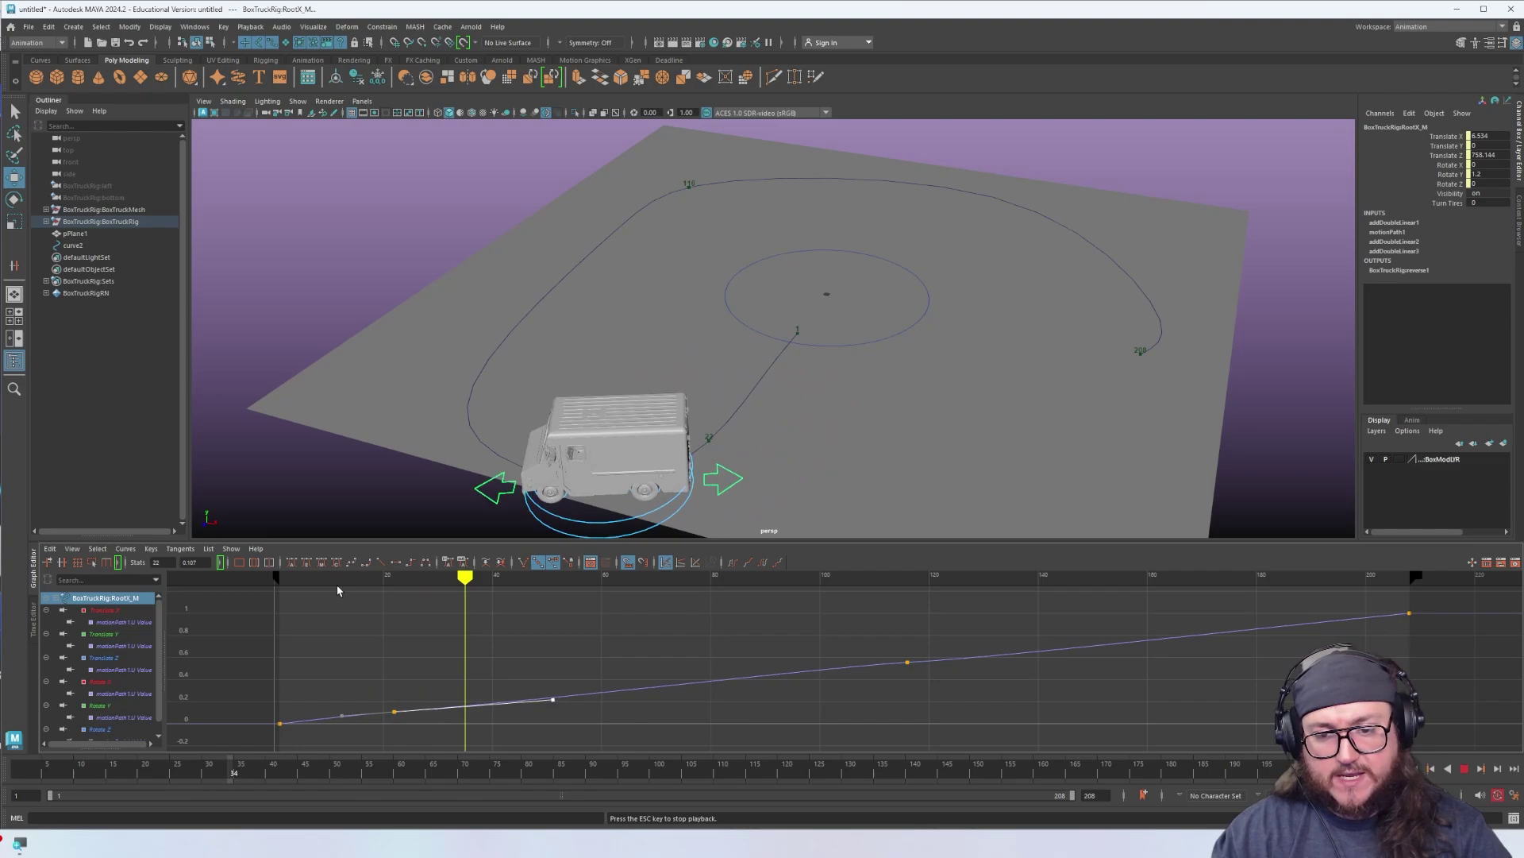
{"action": "key", "text": "alt+v"}
{"action": "middle_click_drag", "start_coordinate": [564, 639], "coordinate": [564, 643]}
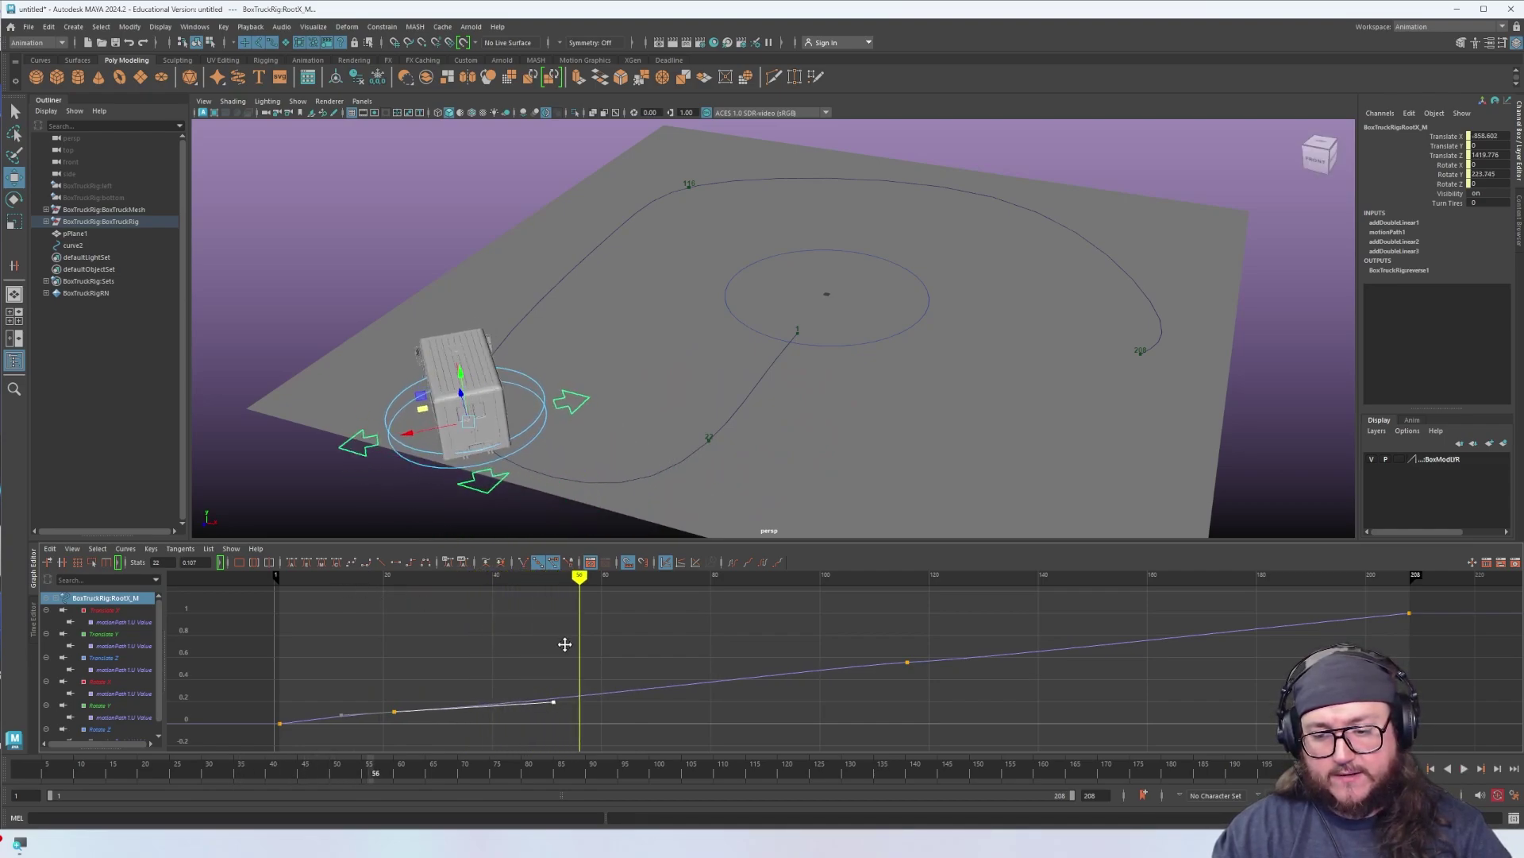
{"action": "left_click_drag", "start_coordinate": [534, 581], "coordinate": [305, 587]}
{"action": "key", "text": "alt+v"}
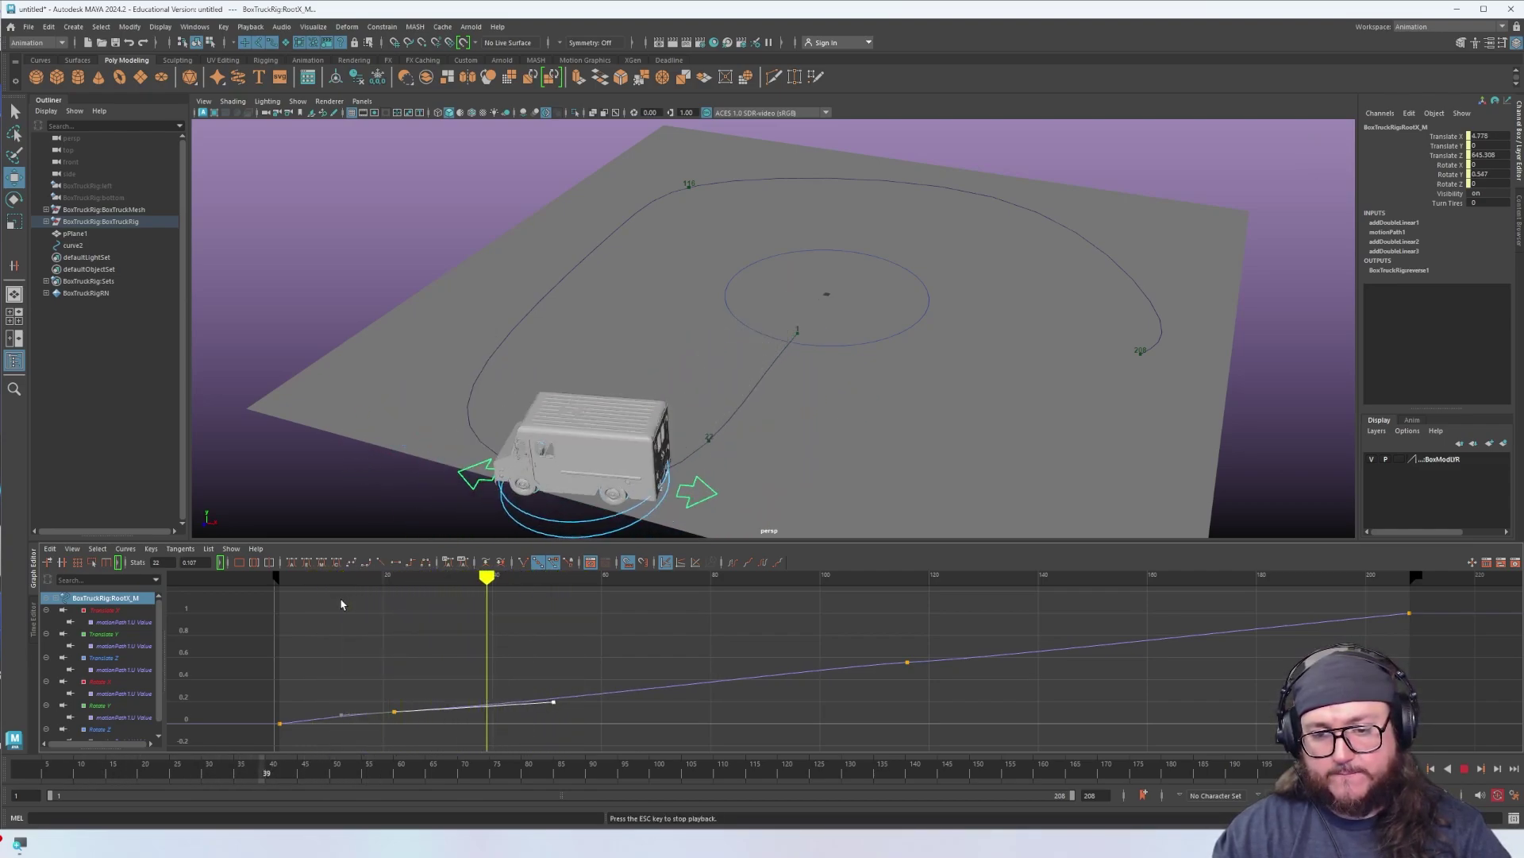
Insert a key at frame 53 on the motion path curve, lower it slightly, and replay the animation from the start
{"action": "left_click_drag", "start_coordinate": [548, 581], "coordinate": [564, 593]}
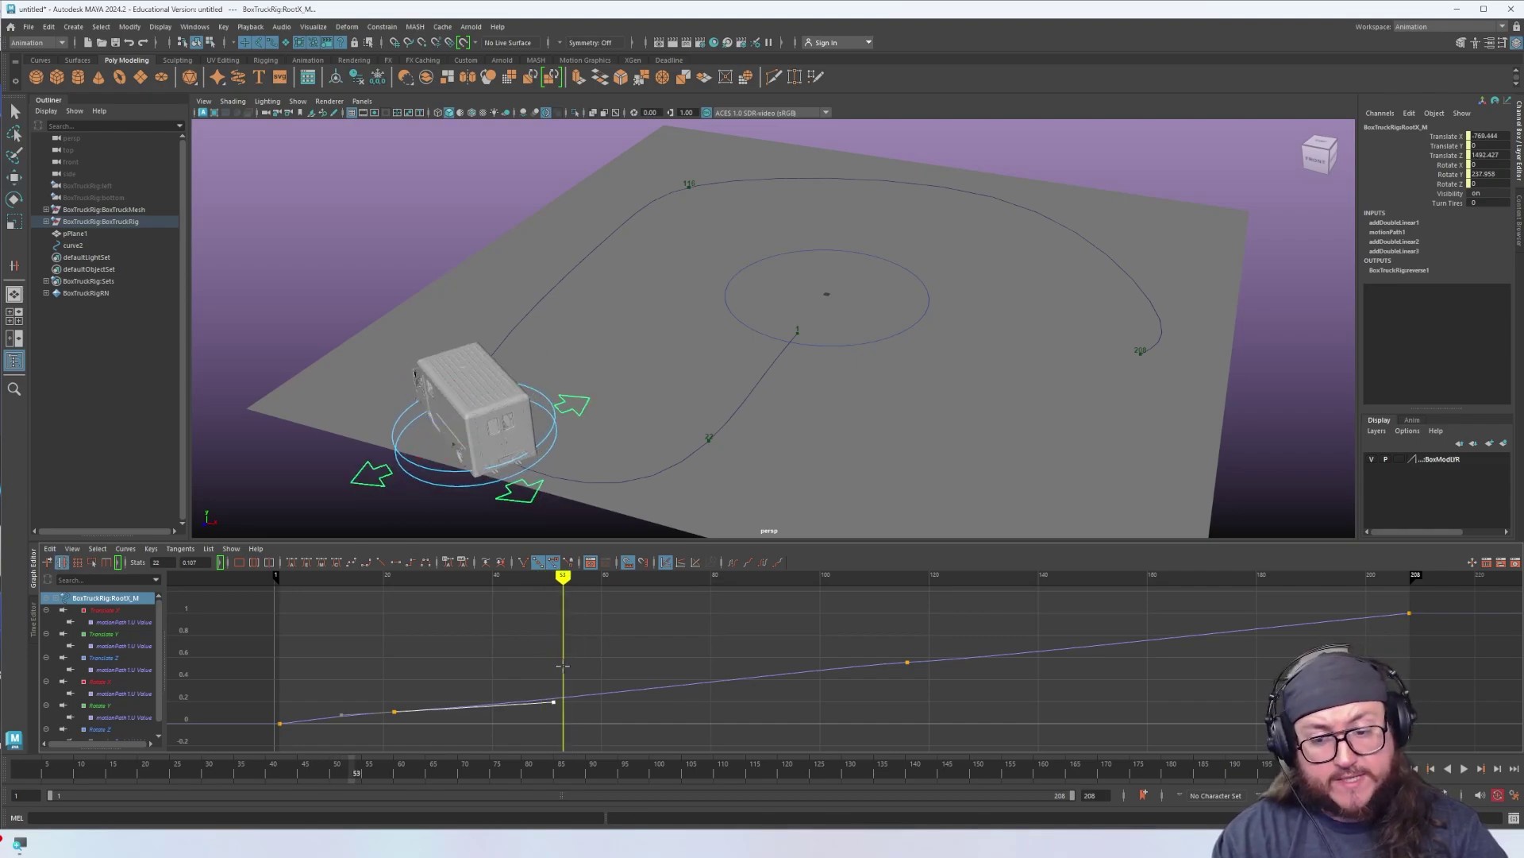
{"action": "middle_click_drag", "start_coordinate": [581, 632], "coordinate": [581, 646]}
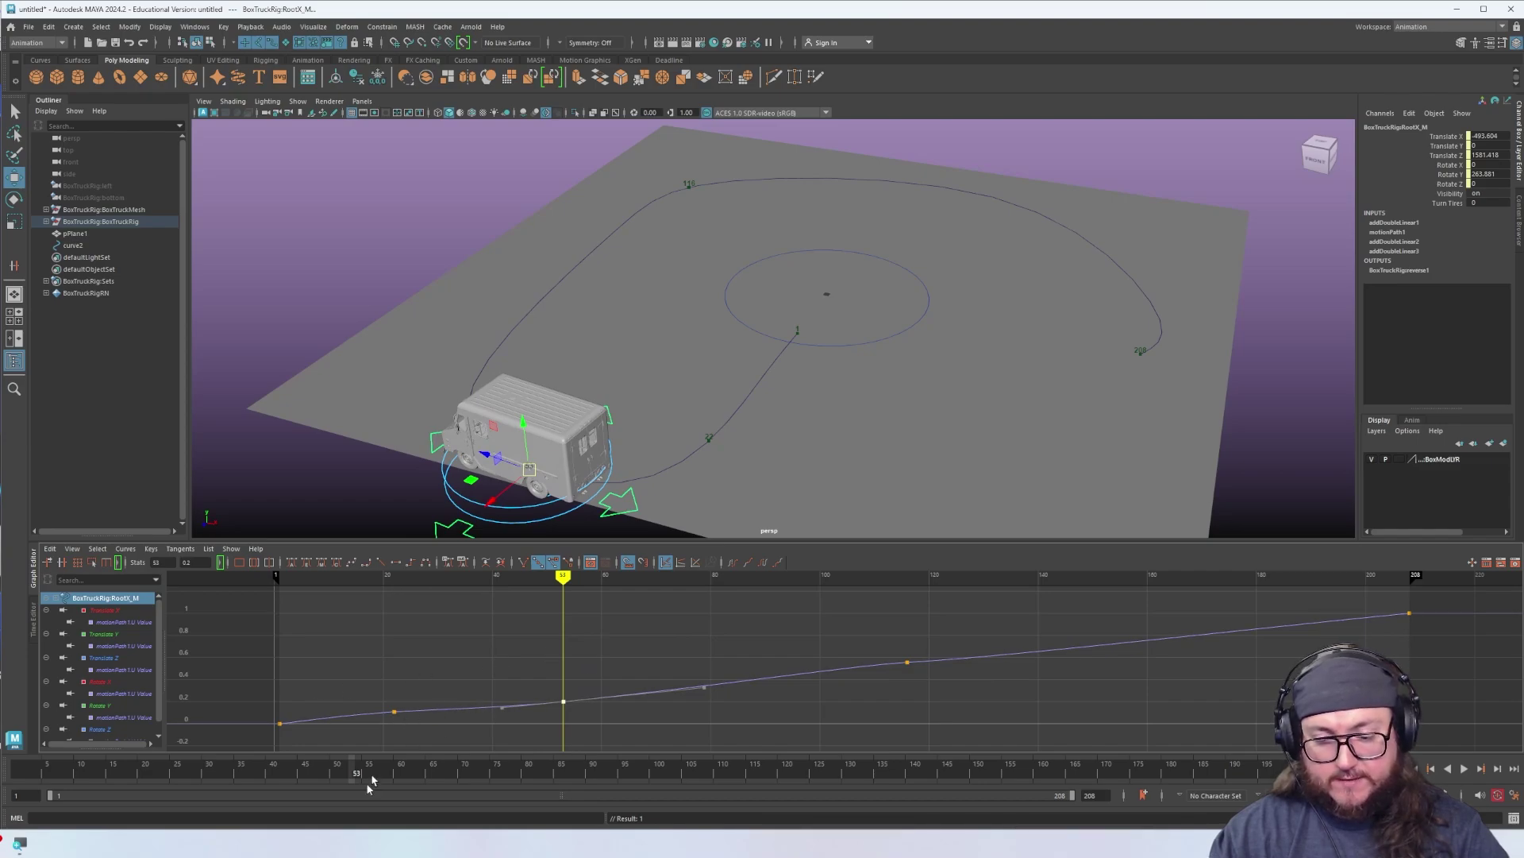
{"action": "key", "text": "alt+shift+v"}
{"action": "key", "text": "alt+v"}
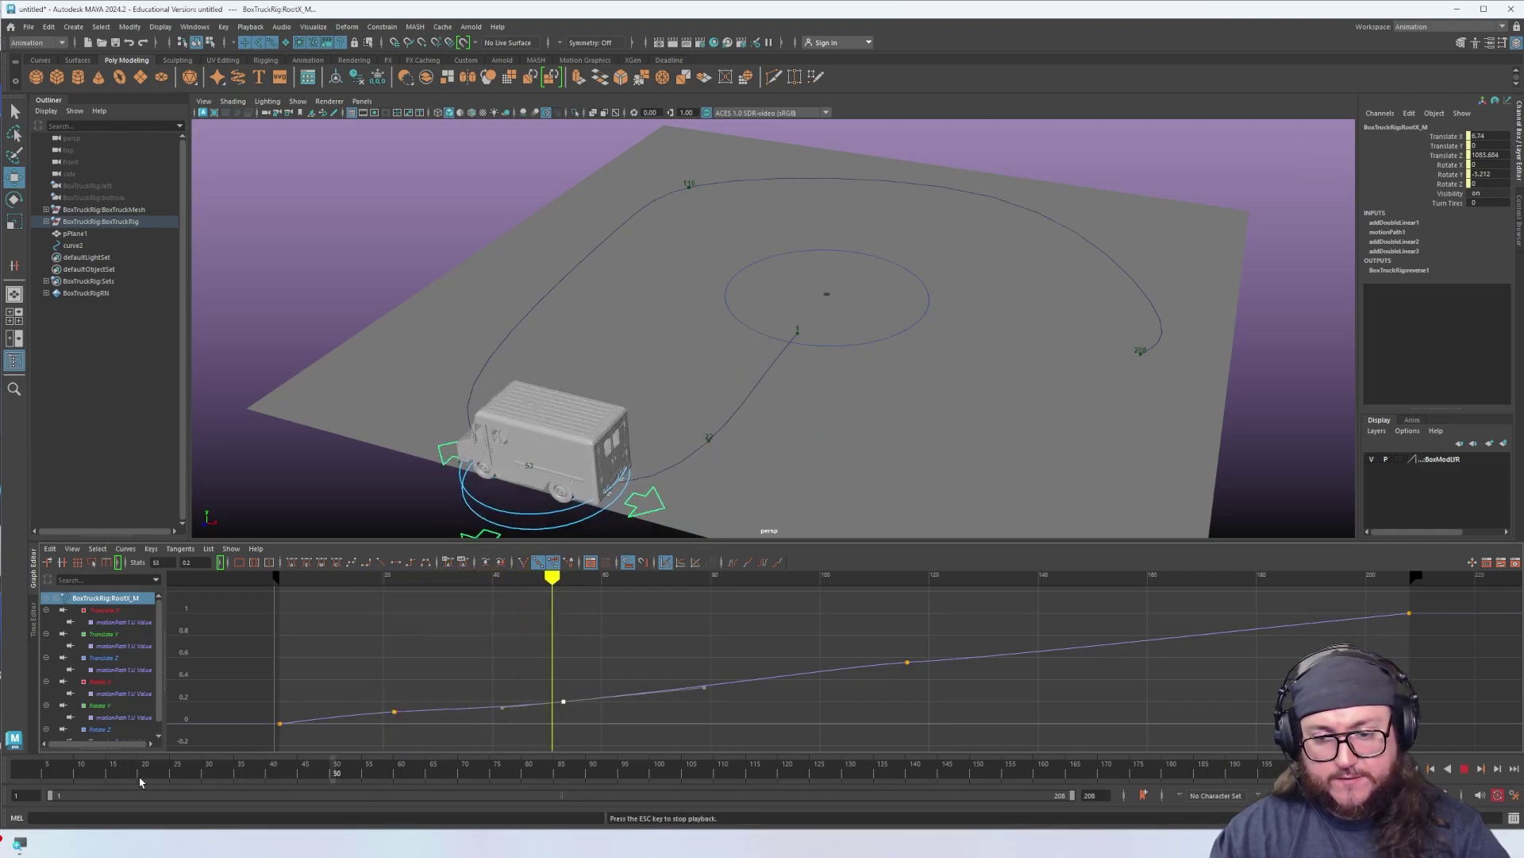
{"action": "key", "text": "Escape"}
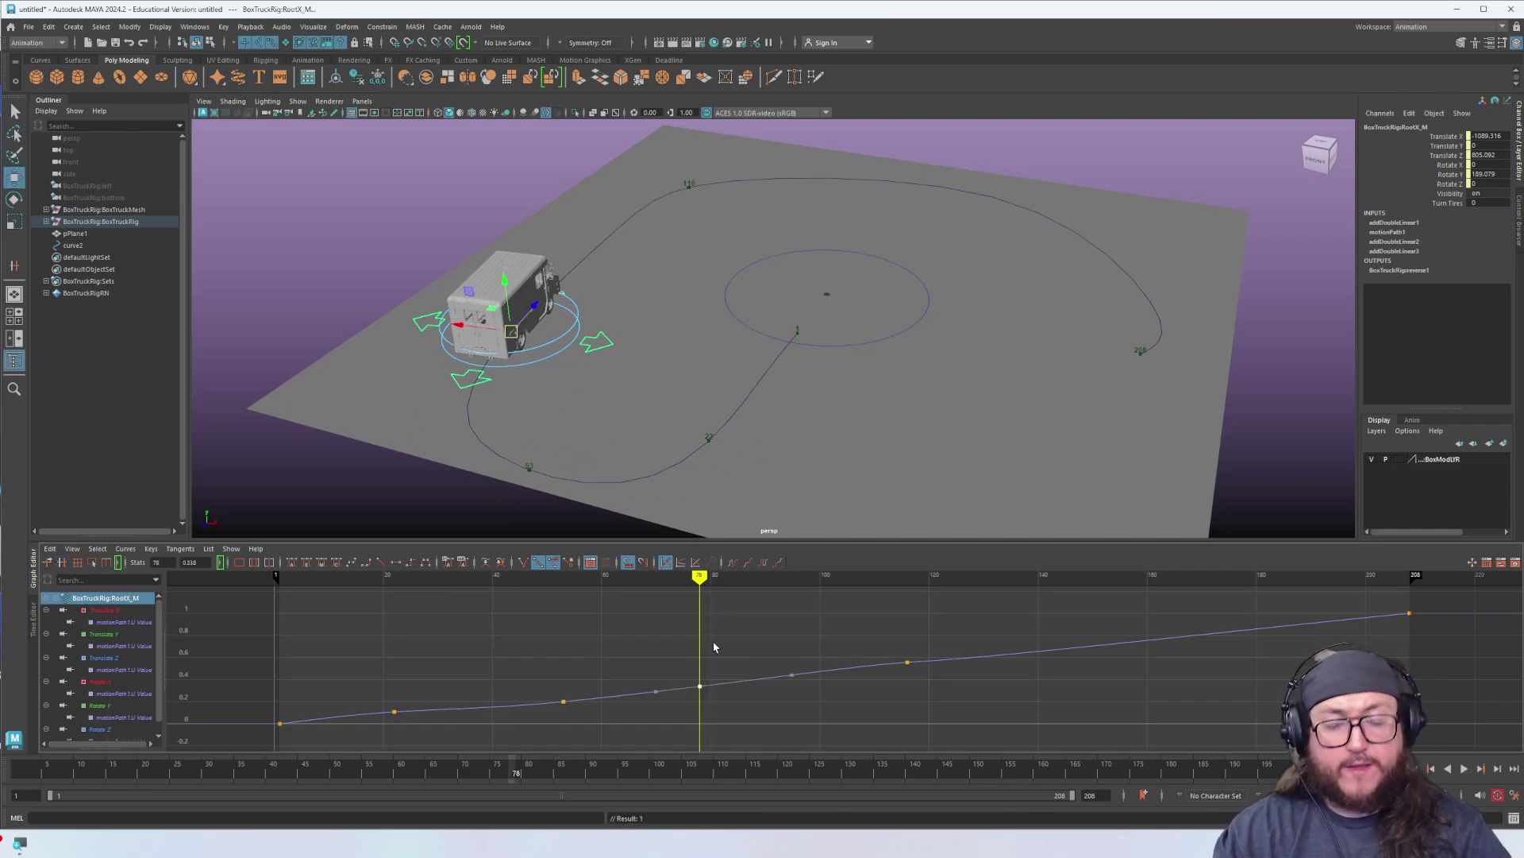
Add a slightly lowered key at frame 78 on the motion path curve and play the animation from frame 53
{"action": "middle_click_drag", "start_coordinate": [717, 642], "coordinate": [716, 644]}
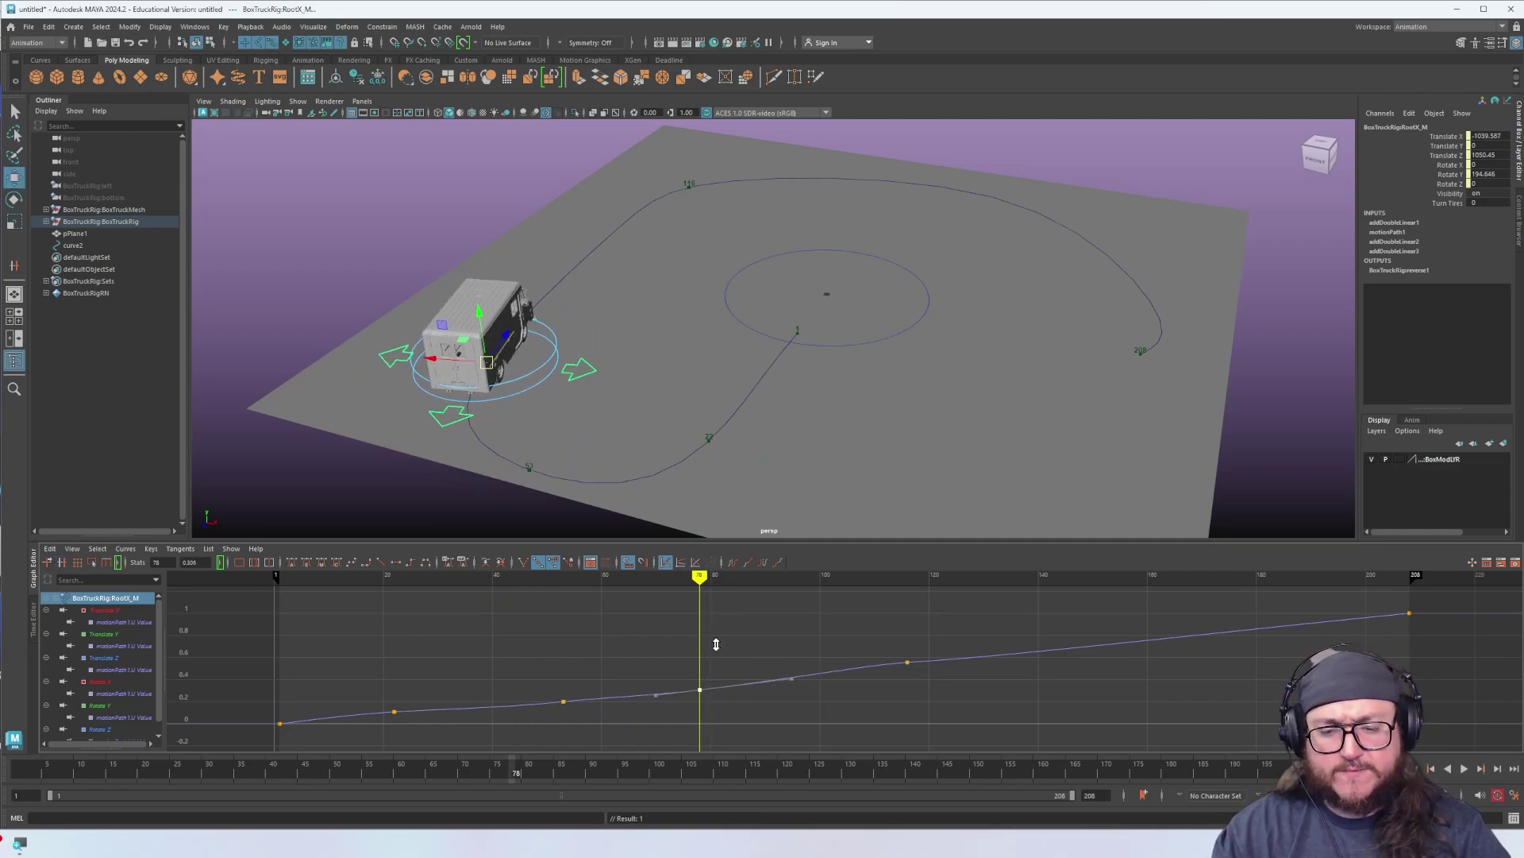
{"action": "left_click_drag", "start_coordinate": [701, 579], "coordinate": [562, 582]}
{"action": "key", "text": "alt+v"}
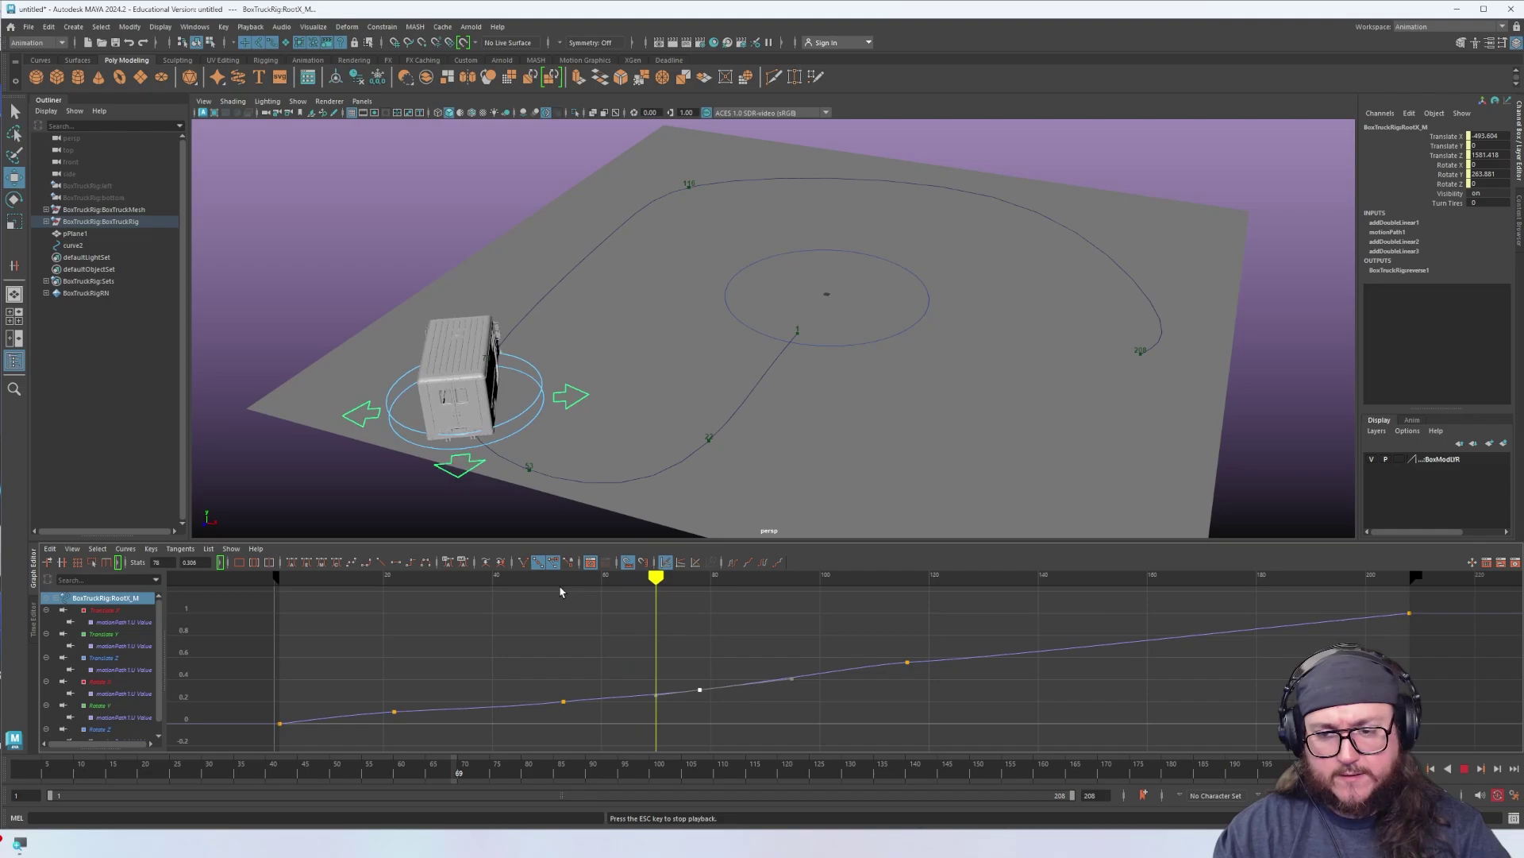
{"action": "key", "text": "Escape"}
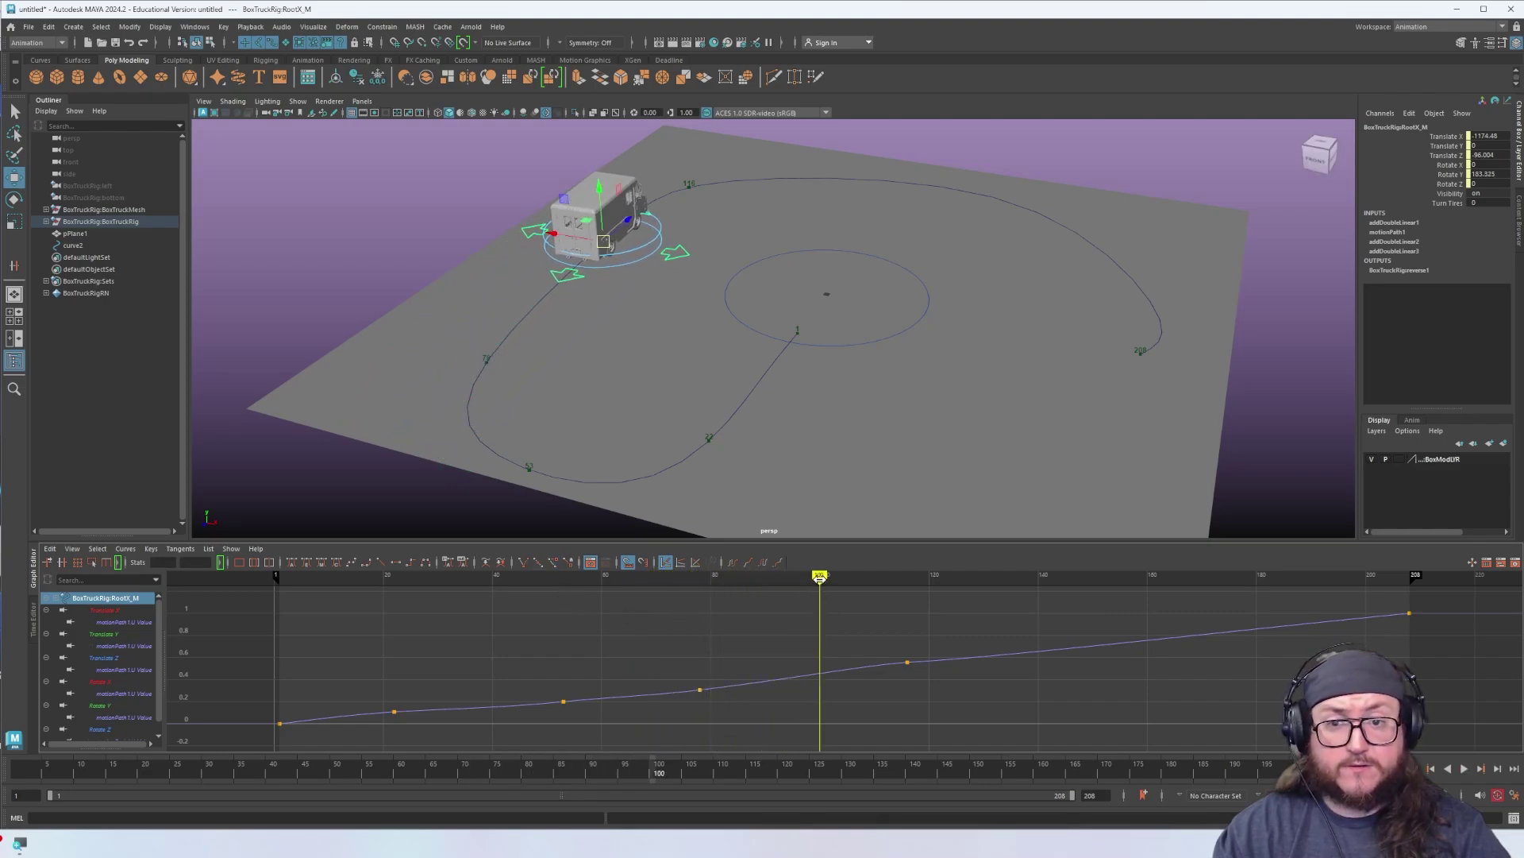
Raise the key at frame 116 slightly so the truck speeds up before it, and play that stretch
{"action": "mouse_move", "coordinate": [820, 596]}
{"action": "left_mouse_down"}
{"action": "mouse_move", "coordinate": [735, 596]}
{"action": "mouse_move", "coordinate": [886, 594]}
{"action": "left_mouse_up"}
{"action": "middle_click_drag", "start_coordinate": [909, 650], "coordinate": [908, 641]}
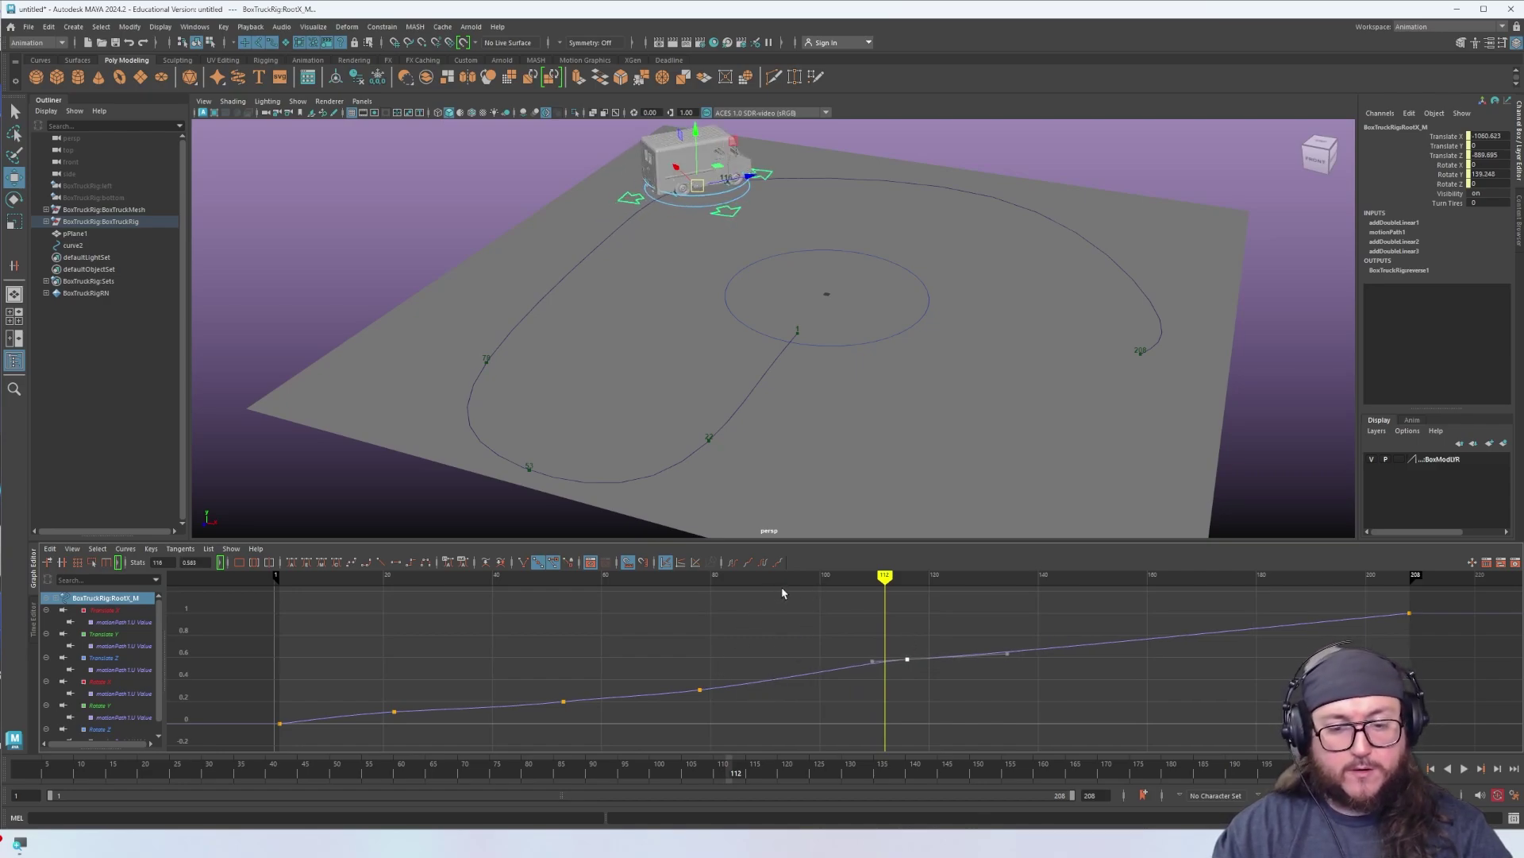
{"action": "left_click_drag", "start_coordinate": [750, 592], "coordinate": [610, 597]}
{"action": "key", "text": "alt+v"}
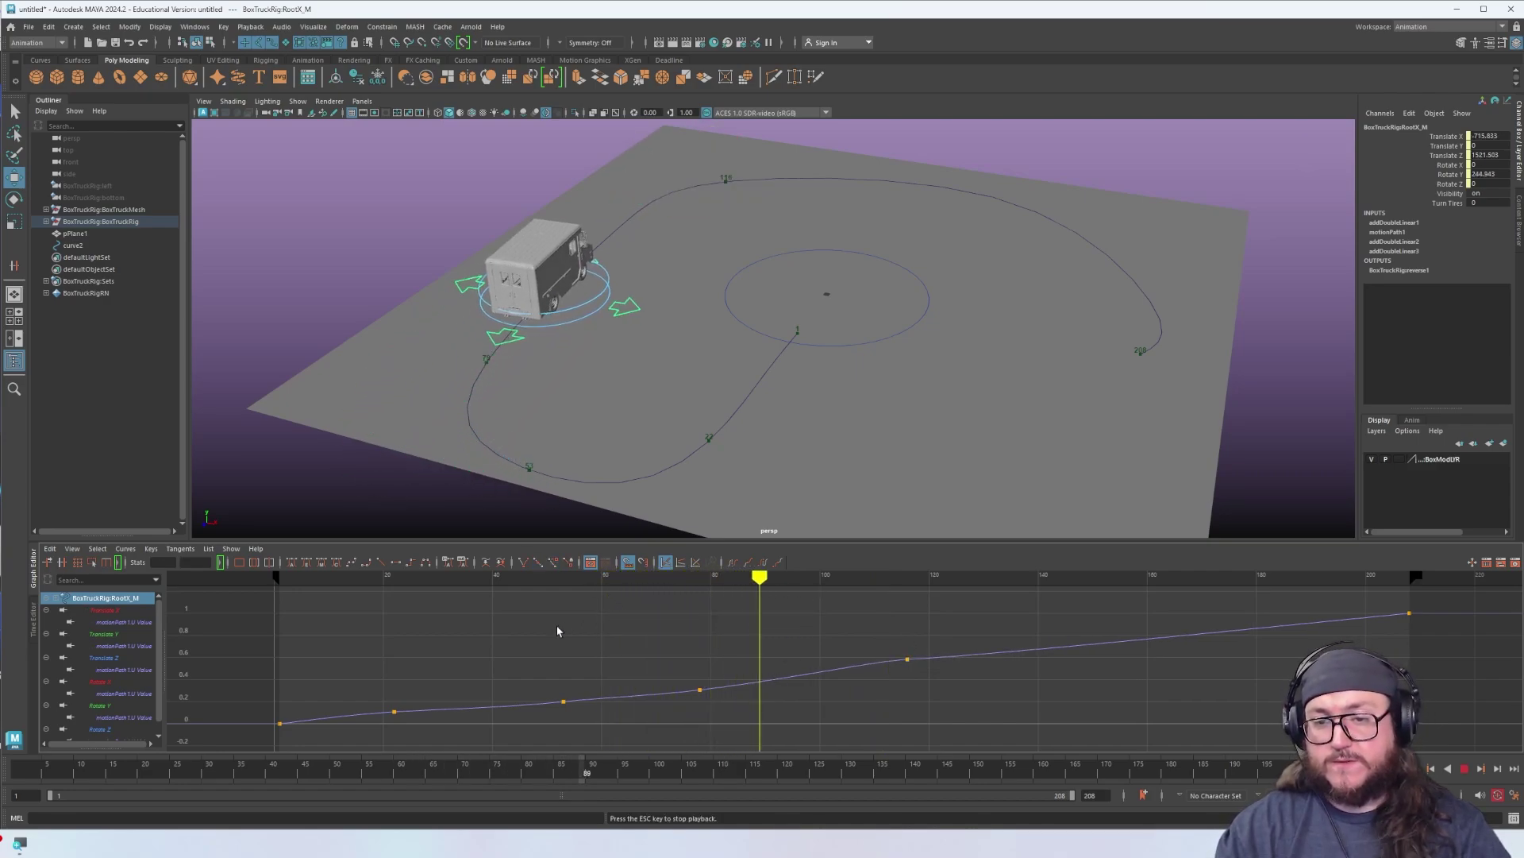
{"action": "key", "text": "Escape"}
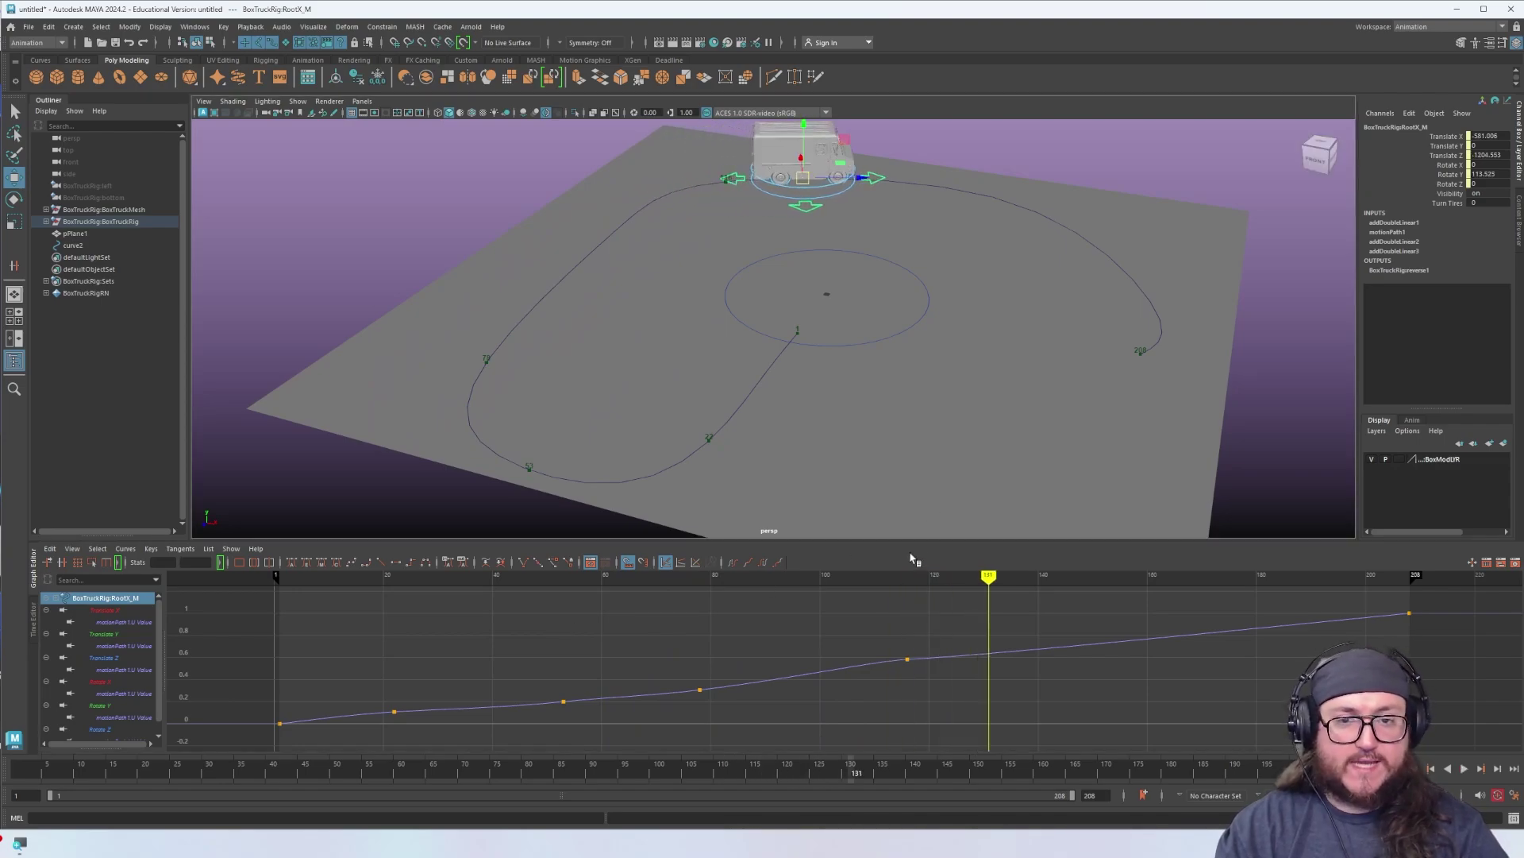
Move the key at frame 116 earlier to frame 109, adjust its incoming tangent, and replay from frame 78
{"action": "mouse_move", "coordinate": [927, 584]}
{"action": "left_mouse_down"}
{"action": "mouse_move", "coordinate": [852, 584]}
{"action": "mouse_move", "coordinate": [864, 578]}
{"action": "left_mouse_up"}
{"action": "left_click", "coordinate": [907, 659]}
{"action": "middle_click_drag", "start_coordinate": [945, 634], "coordinate": [910, 632], "text": "shift"}
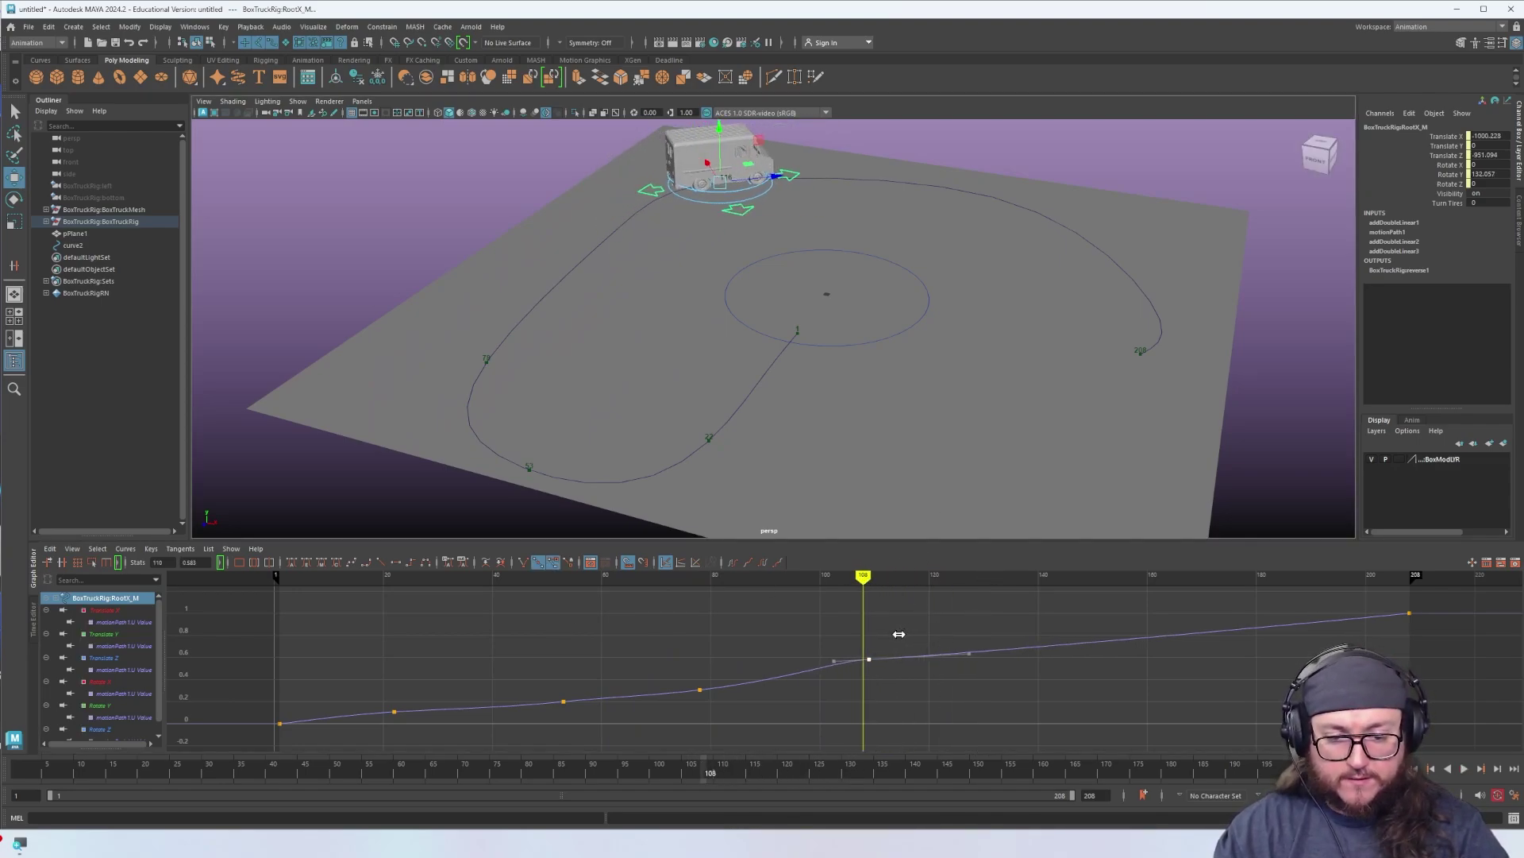
{"action": "key", "text": "ctrl+z"}
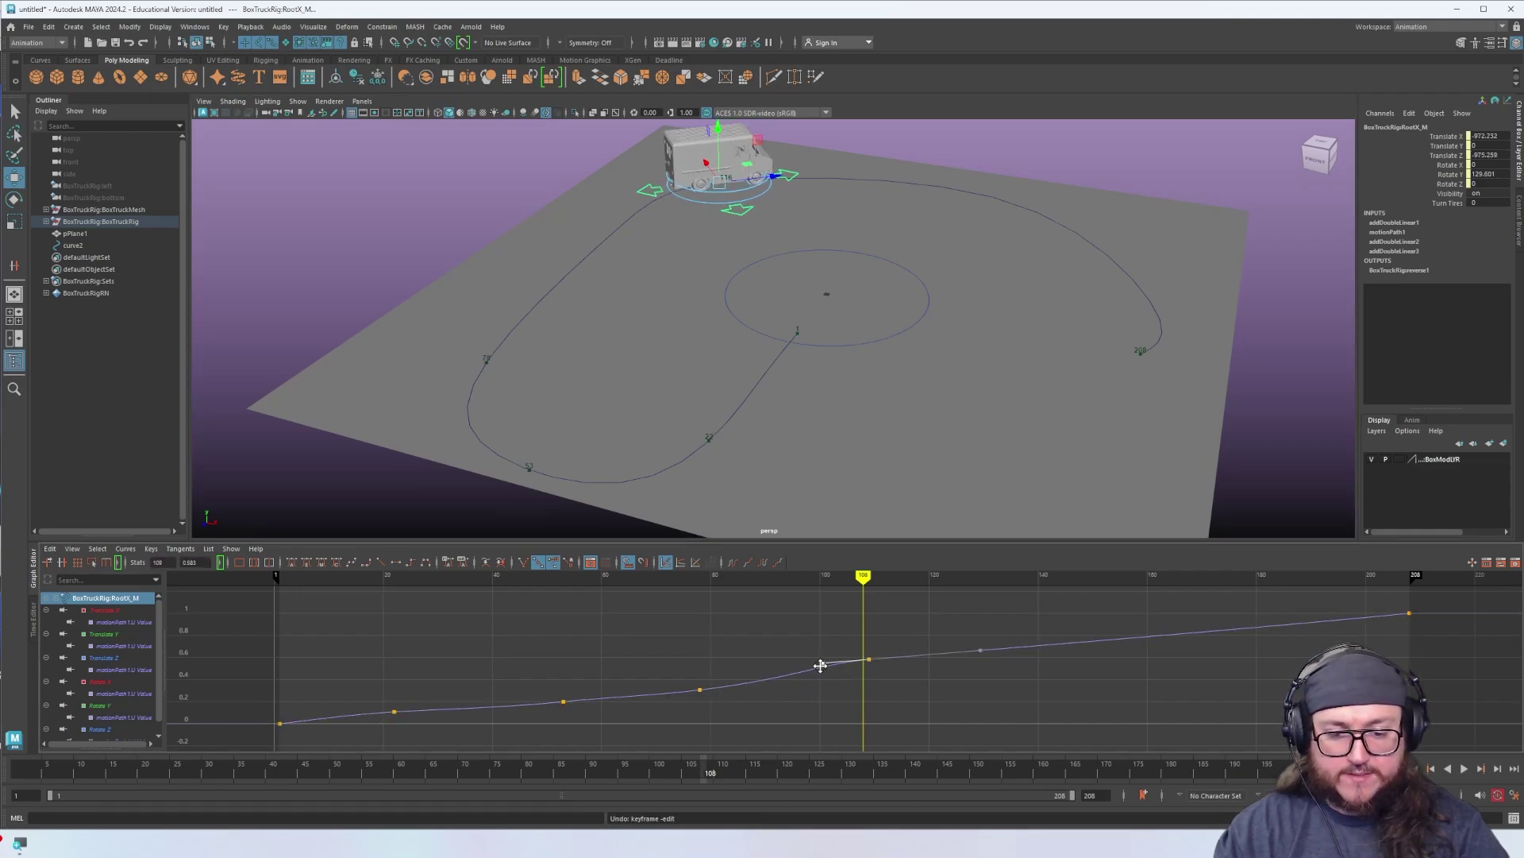
{"action": "left_click_drag", "start_coordinate": [863, 588], "coordinate": [699, 594]}
{"action": "key", "text": "alt+v"}
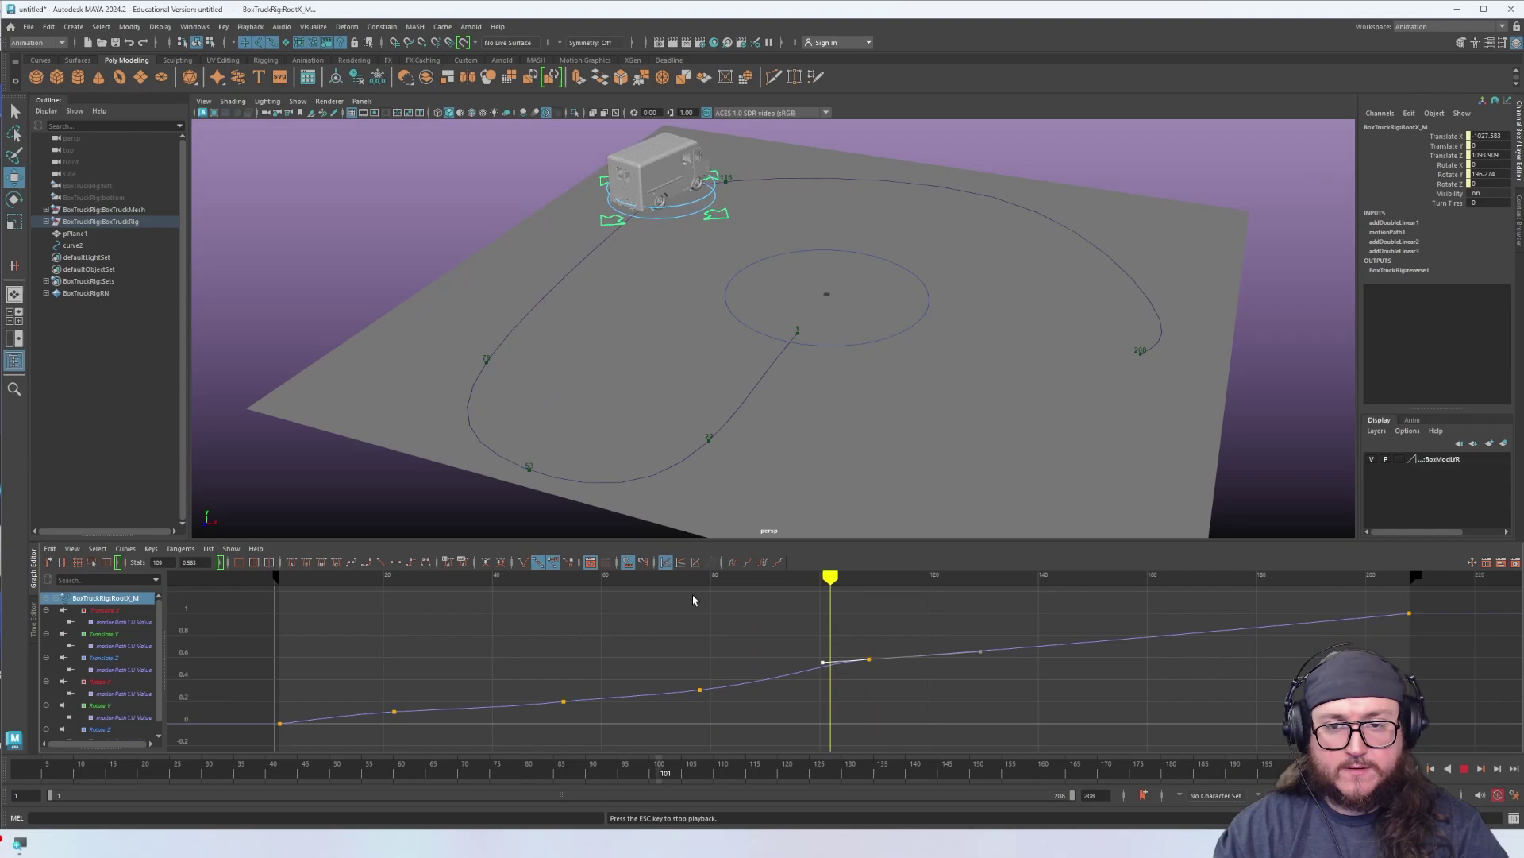
Move the key at frame 109 earlier to frame 100 for a faster run into the bend, and play the animation
{"action": "left_click", "coordinate": [805, 578]}
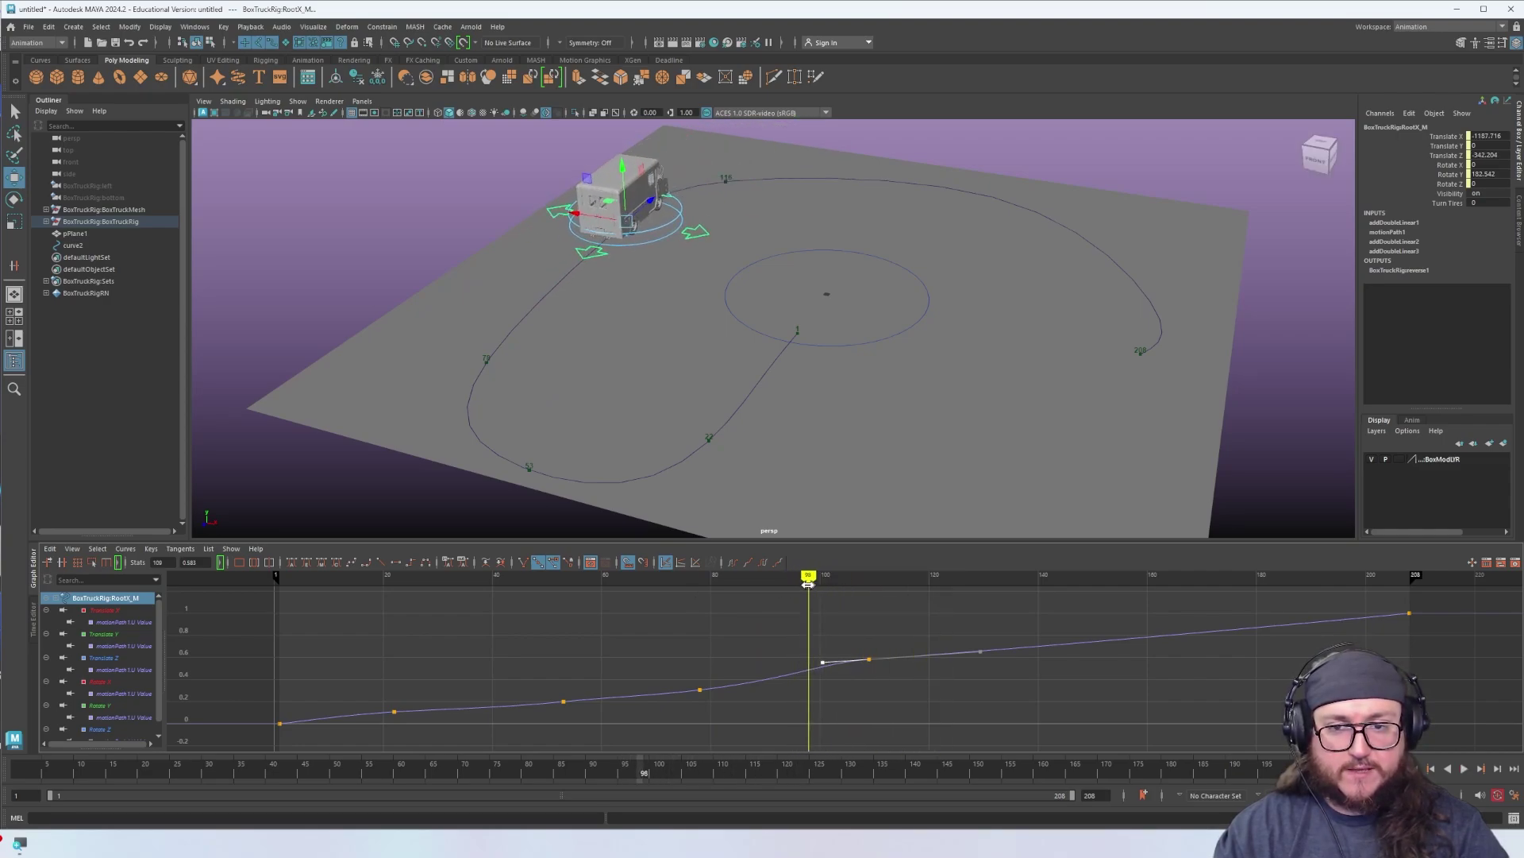
{"action": "middle_click_drag", "start_coordinate": [865, 650], "coordinate": [805, 658], "text": "shift"}
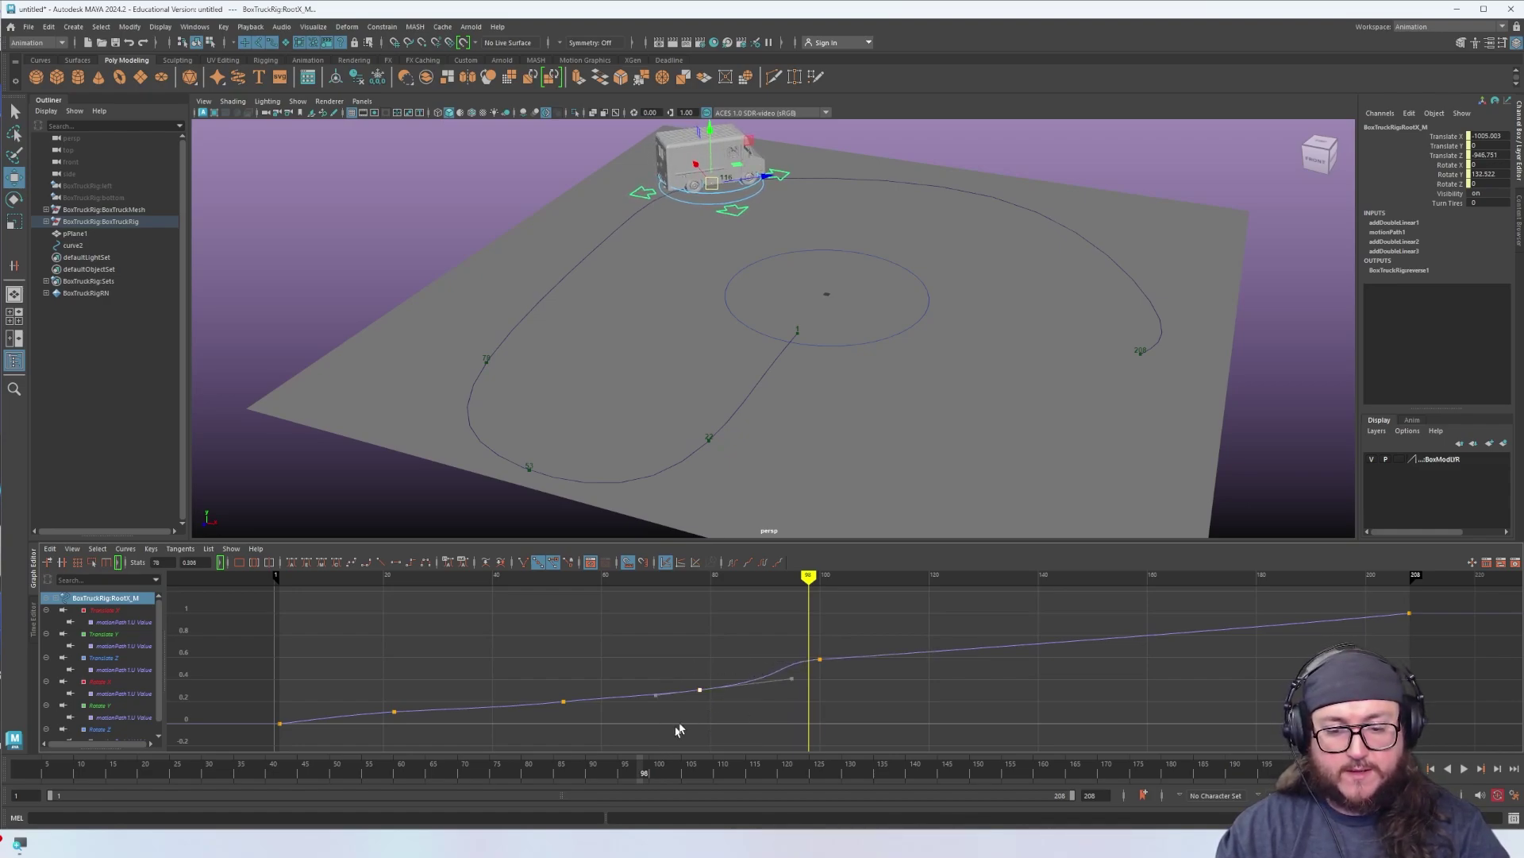
{"action": "middle_click_drag", "start_coordinate": [827, 630], "coordinate": [826, 630], "text": "shift"}
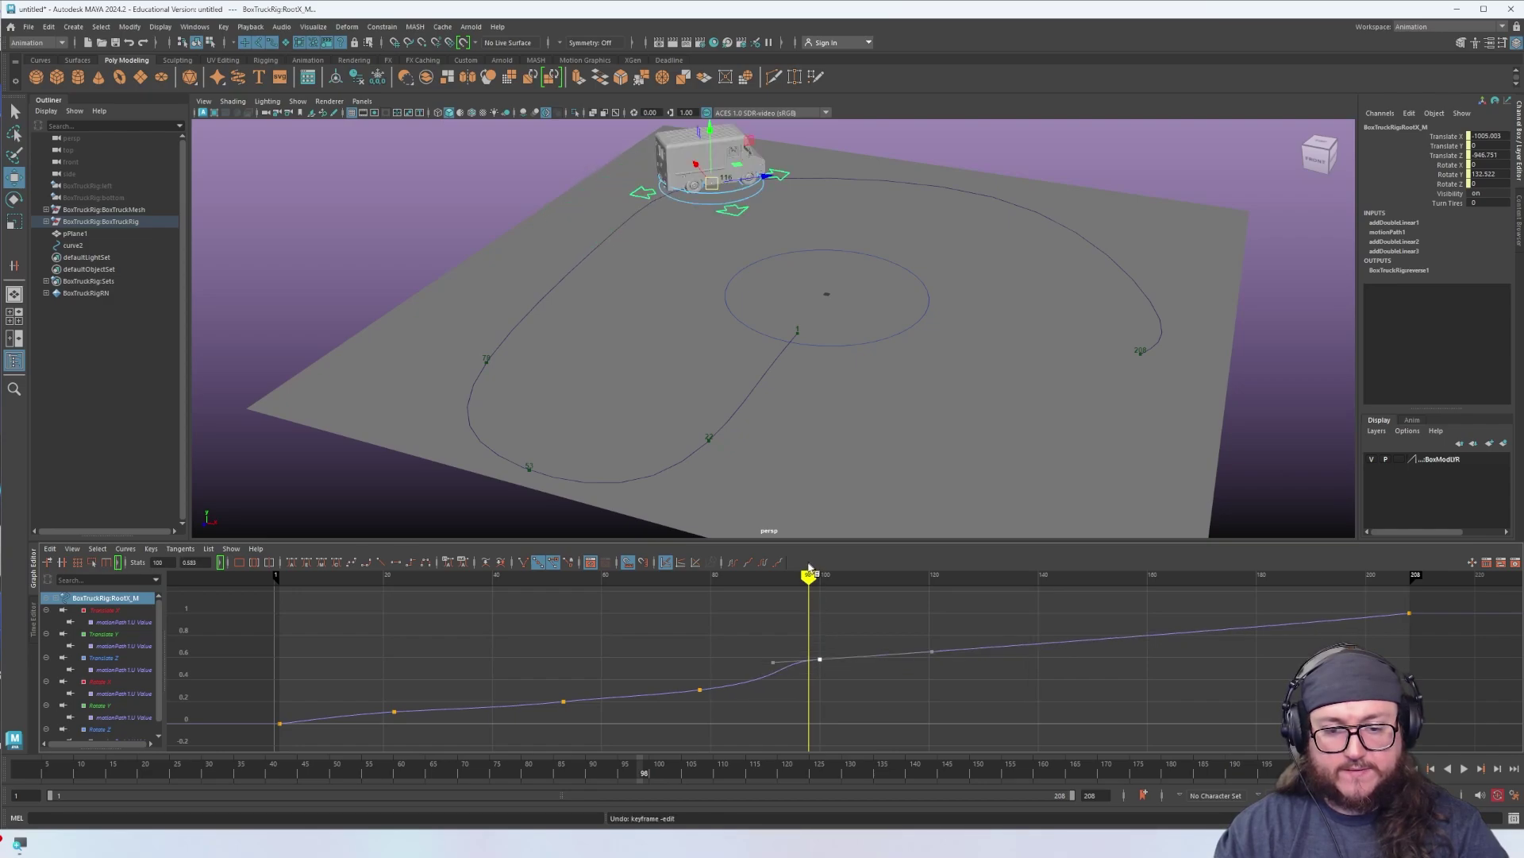
{"action": "key", "text": "alt+v"}
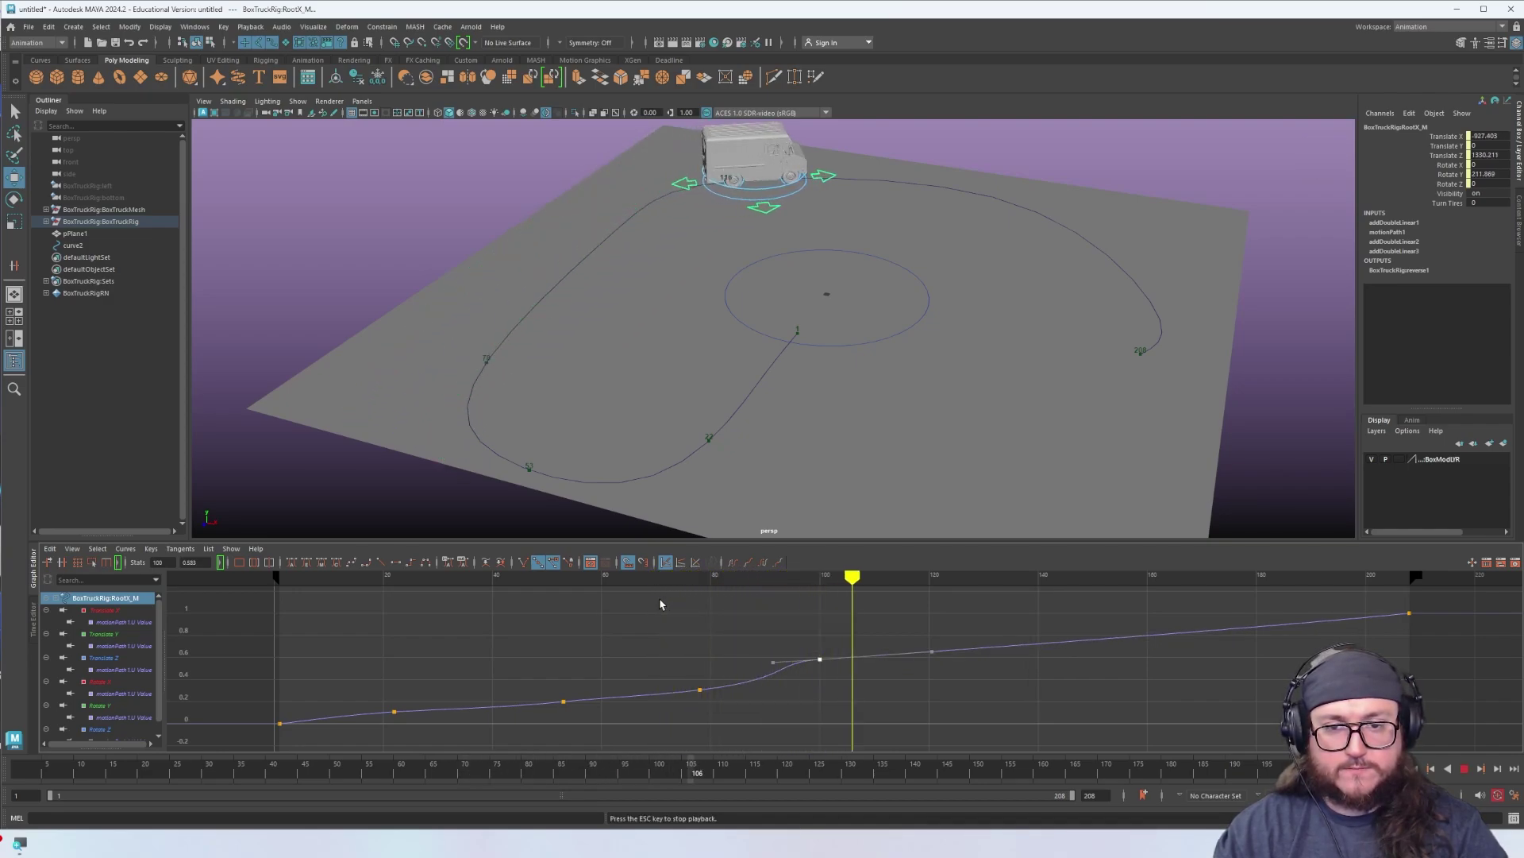
Delete the key at frame 100 from the motion path curve and play the animation
{"action": "left_click", "coordinate": [765, 579]}
{"action": "left_click_drag", "start_coordinate": [797, 580], "coordinate": [818, 579]}
{"action": "key", "text": "Delete"}
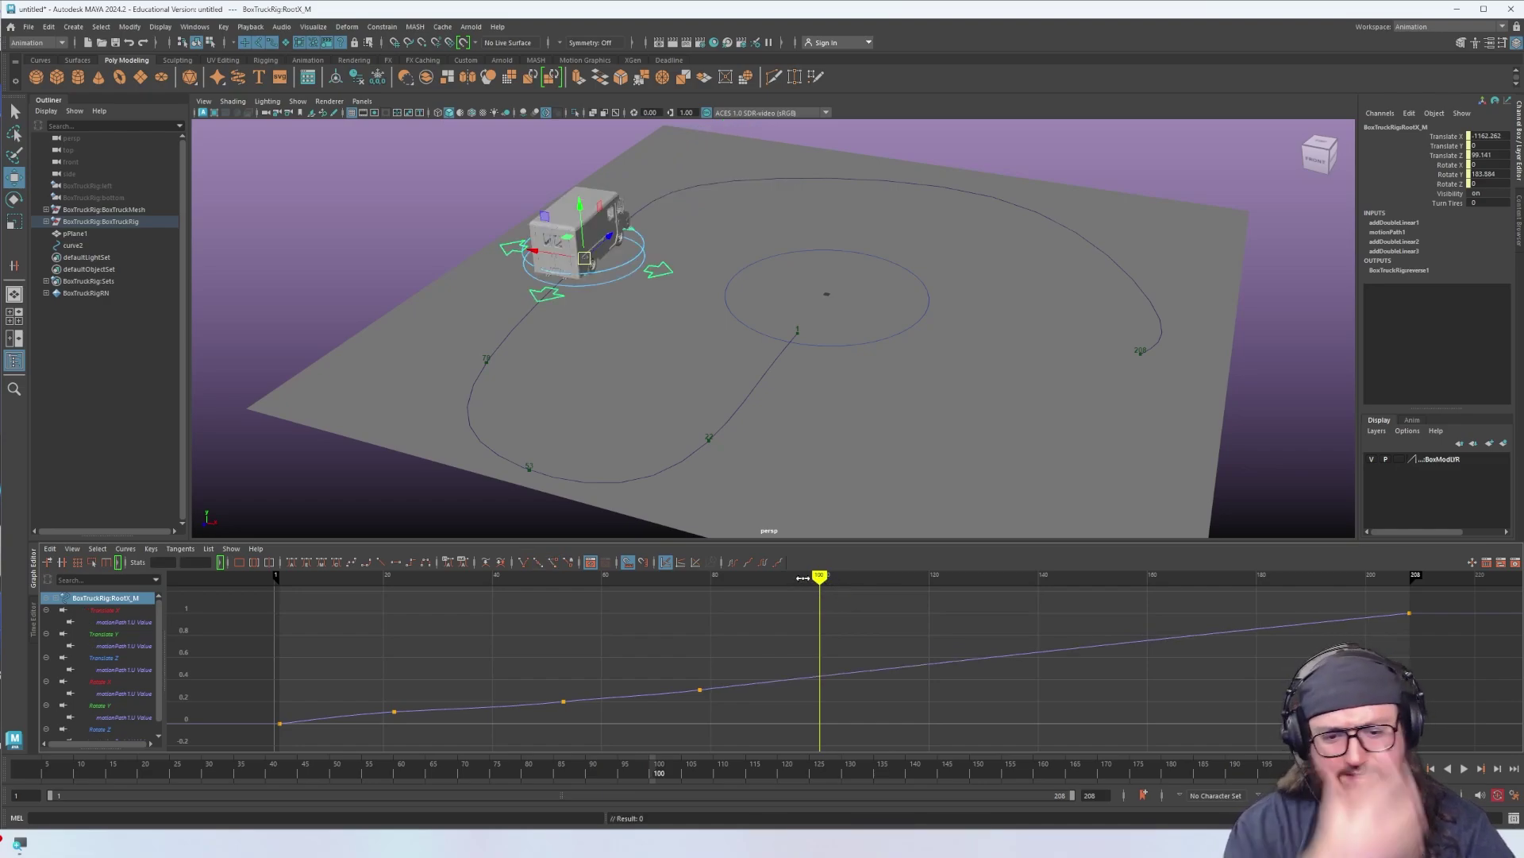
{"action": "key", "text": "alt+v"}
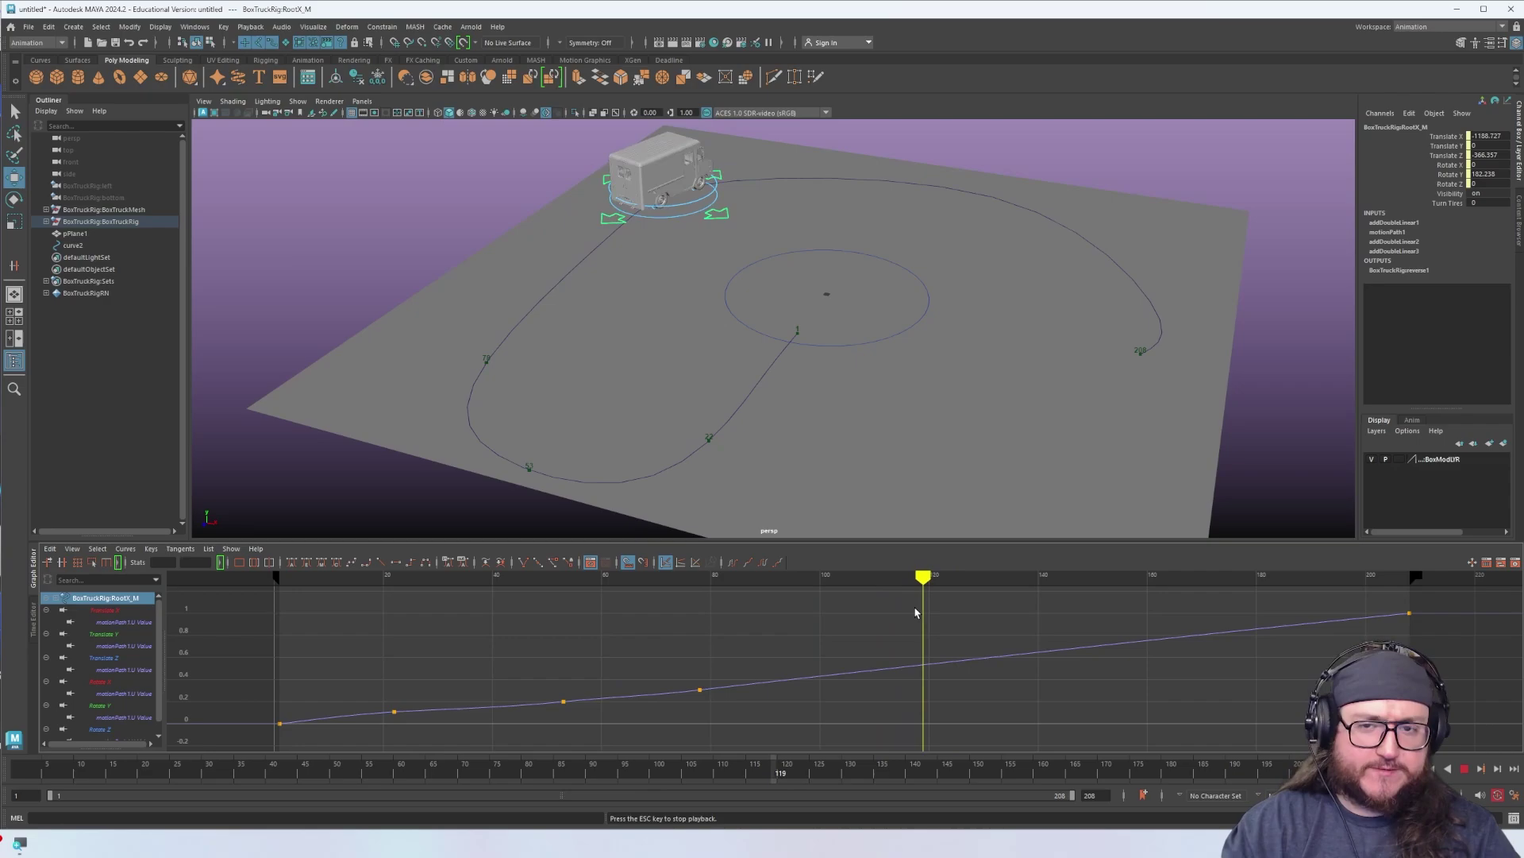
Insert a key at frame 120 on the motion path curve, flatten its tangent slightly, and replay the animation
{"action": "left_click_drag", "start_coordinate": [865, 582], "coordinate": [869, 584]}
{"action": "left_click", "coordinate": [888, 668]}
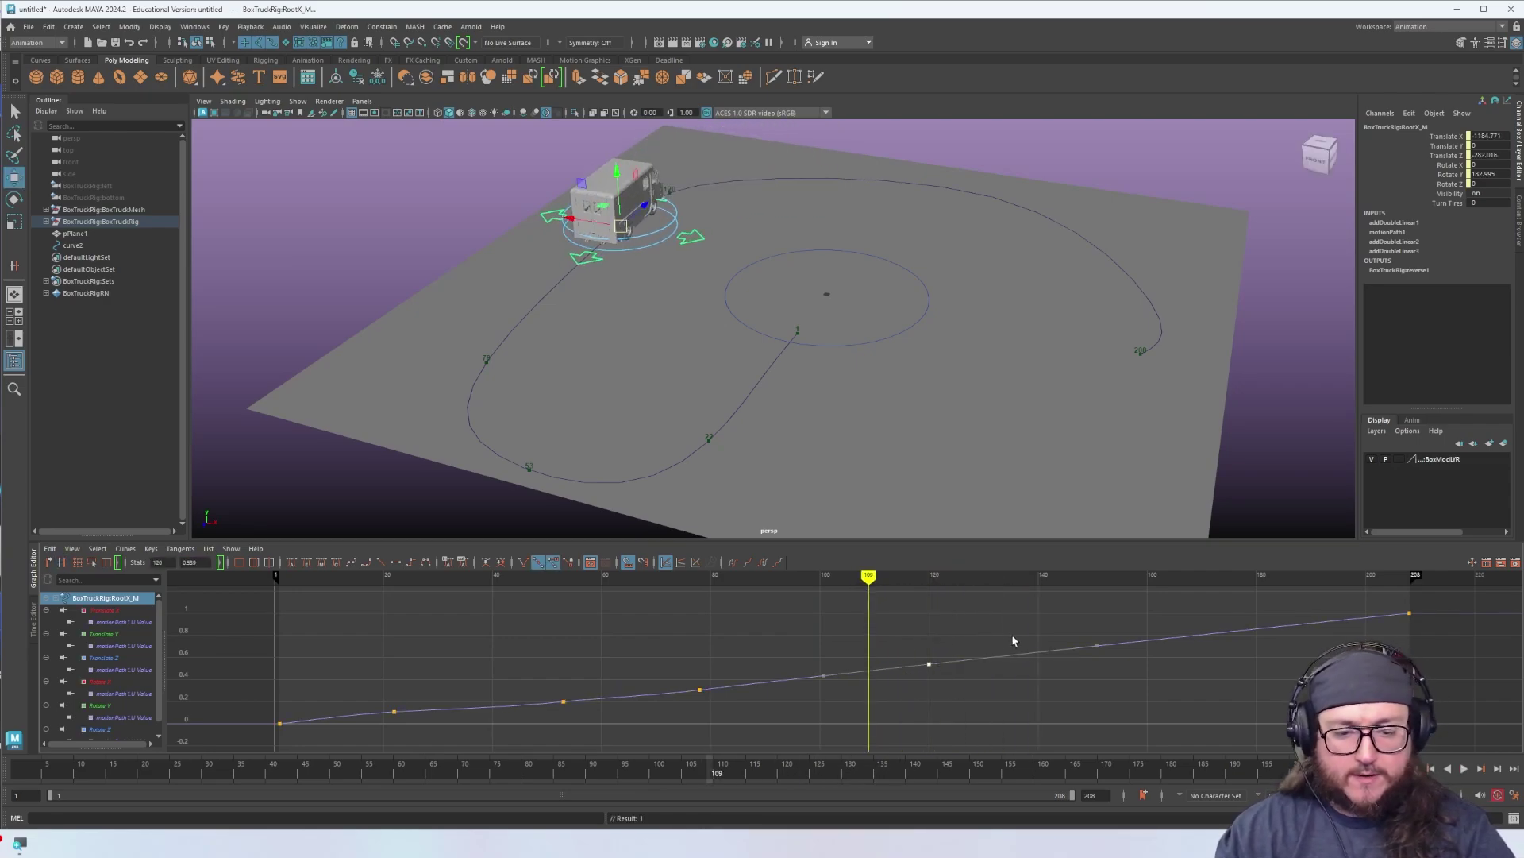
{"action": "left_click", "coordinate": [1010, 655]}
{"action": "middle_click_drag", "start_coordinate": [1009, 655], "coordinate": [1005, 665]}
{"action": "key", "text": "alt+v"}
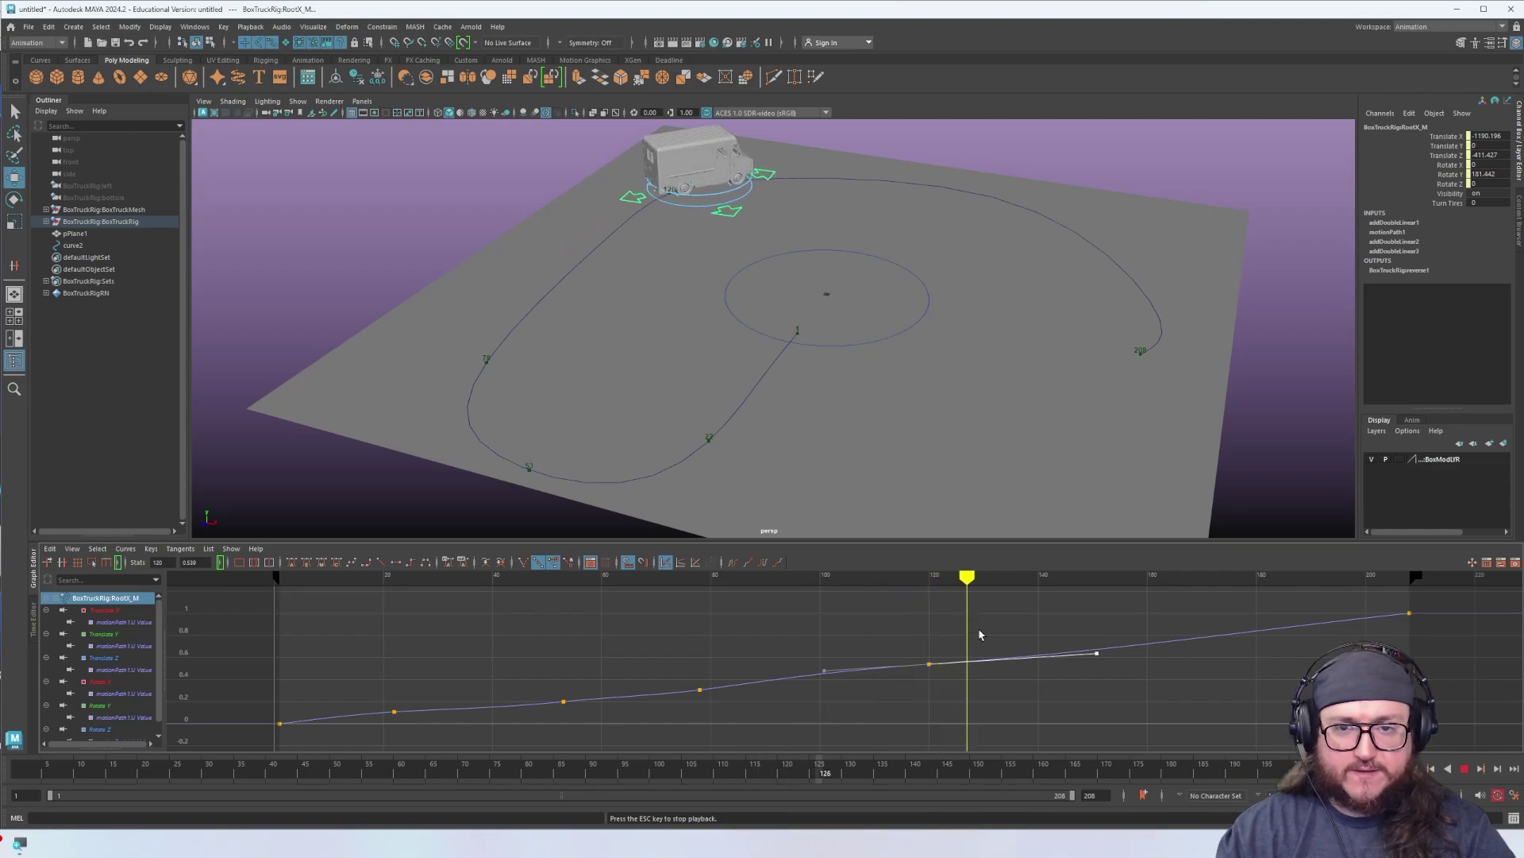
{"action": "left_click_drag", "start_coordinate": [830, 576], "coordinate": [503, 589]}
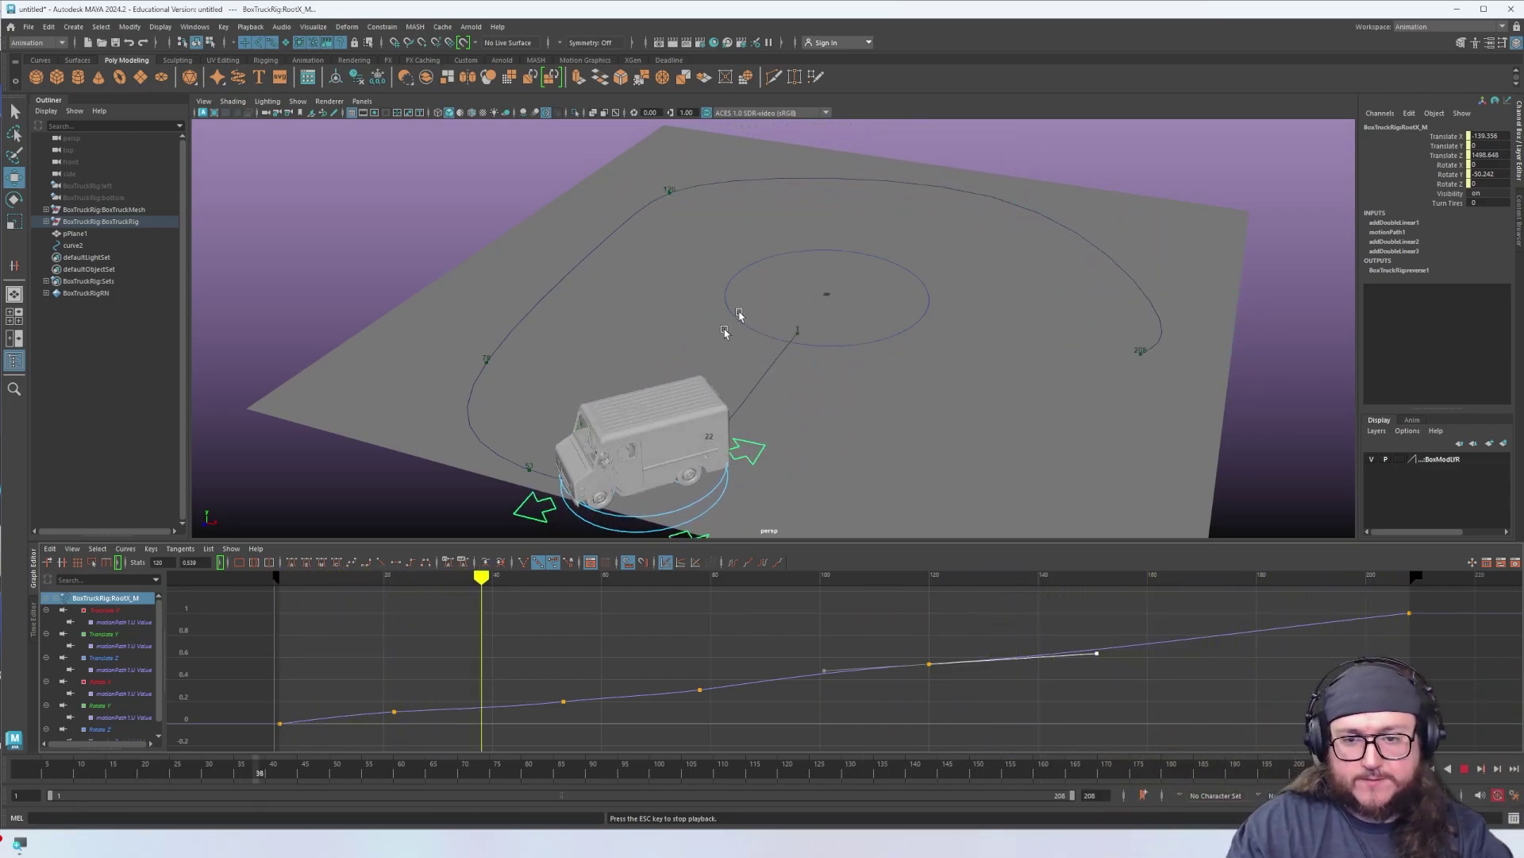
Stop playback, show the path curve's control vertices, and select the two at its far end
{"action": "left_click", "coordinate": [752, 661]}
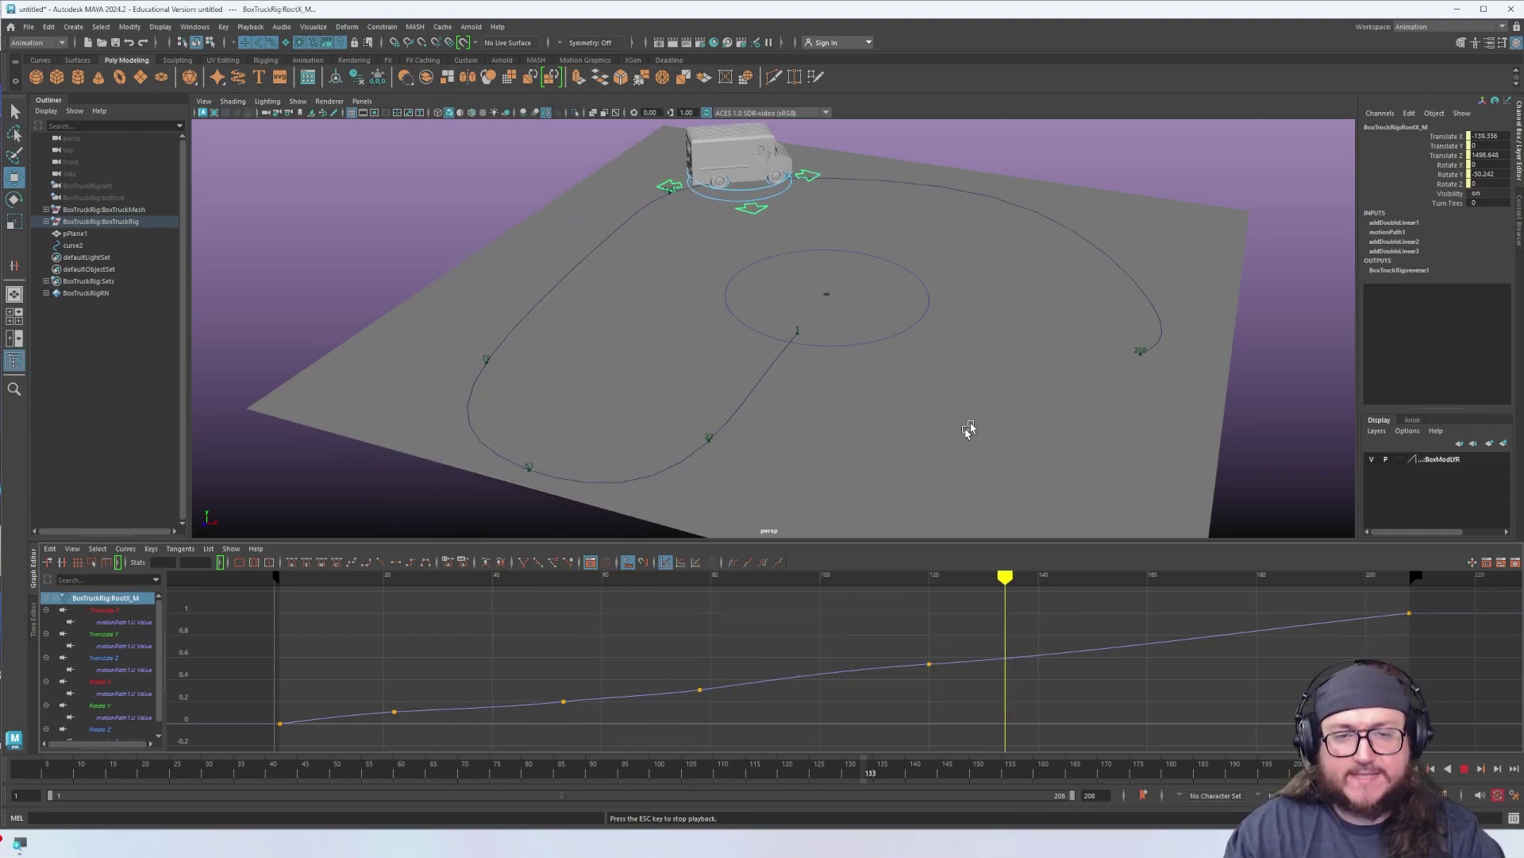
{"action": "key", "text": "Escape"}
{"action": "left_click", "coordinate": [628, 220]}
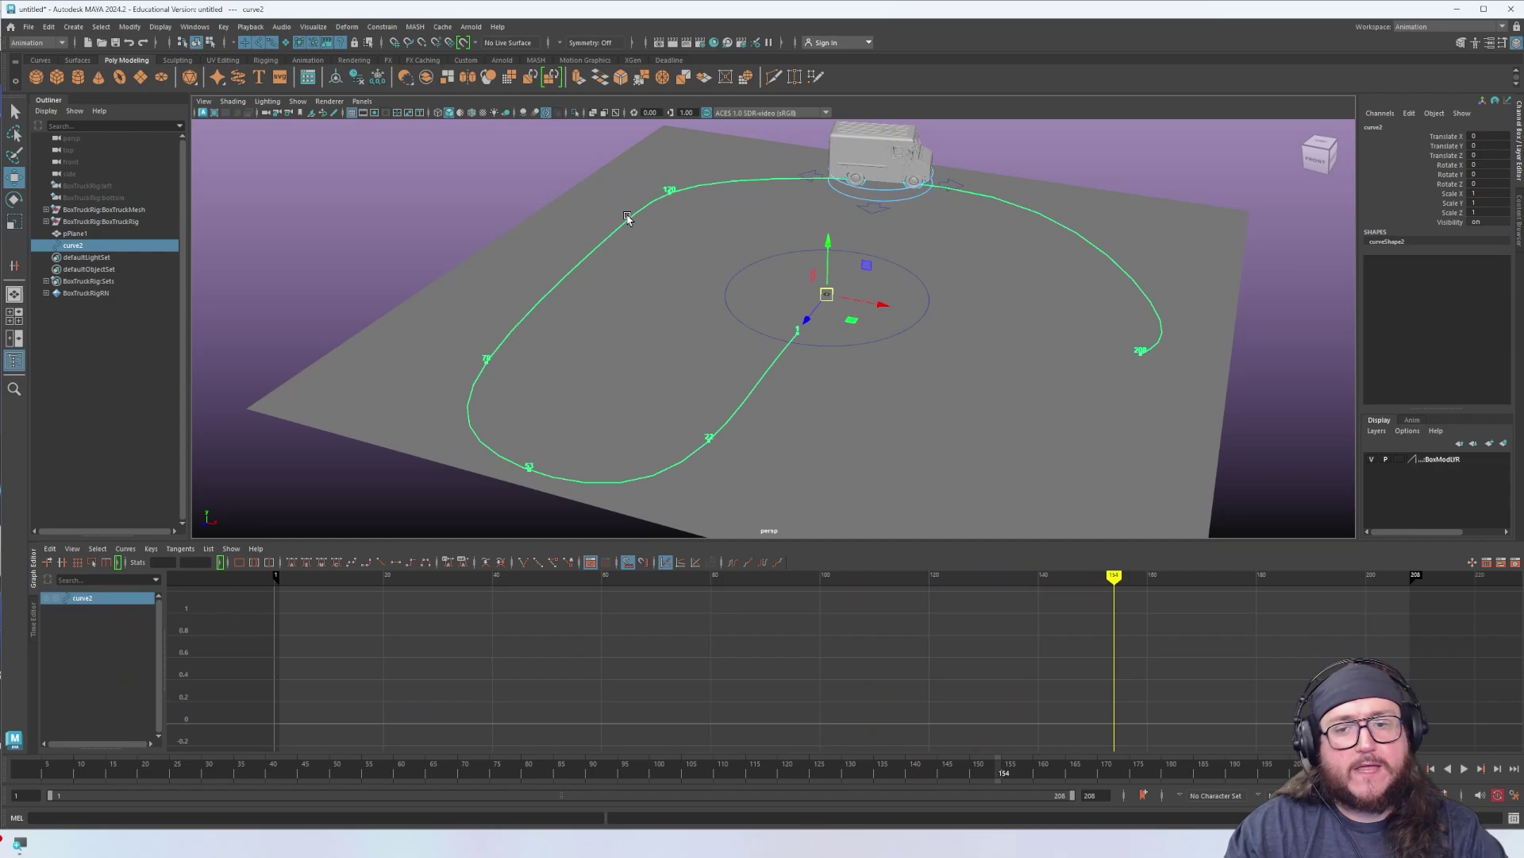
{"action": "right_click", "coordinate": [1100, 242]}
{"action": "right_click", "coordinate": [1097, 250]}
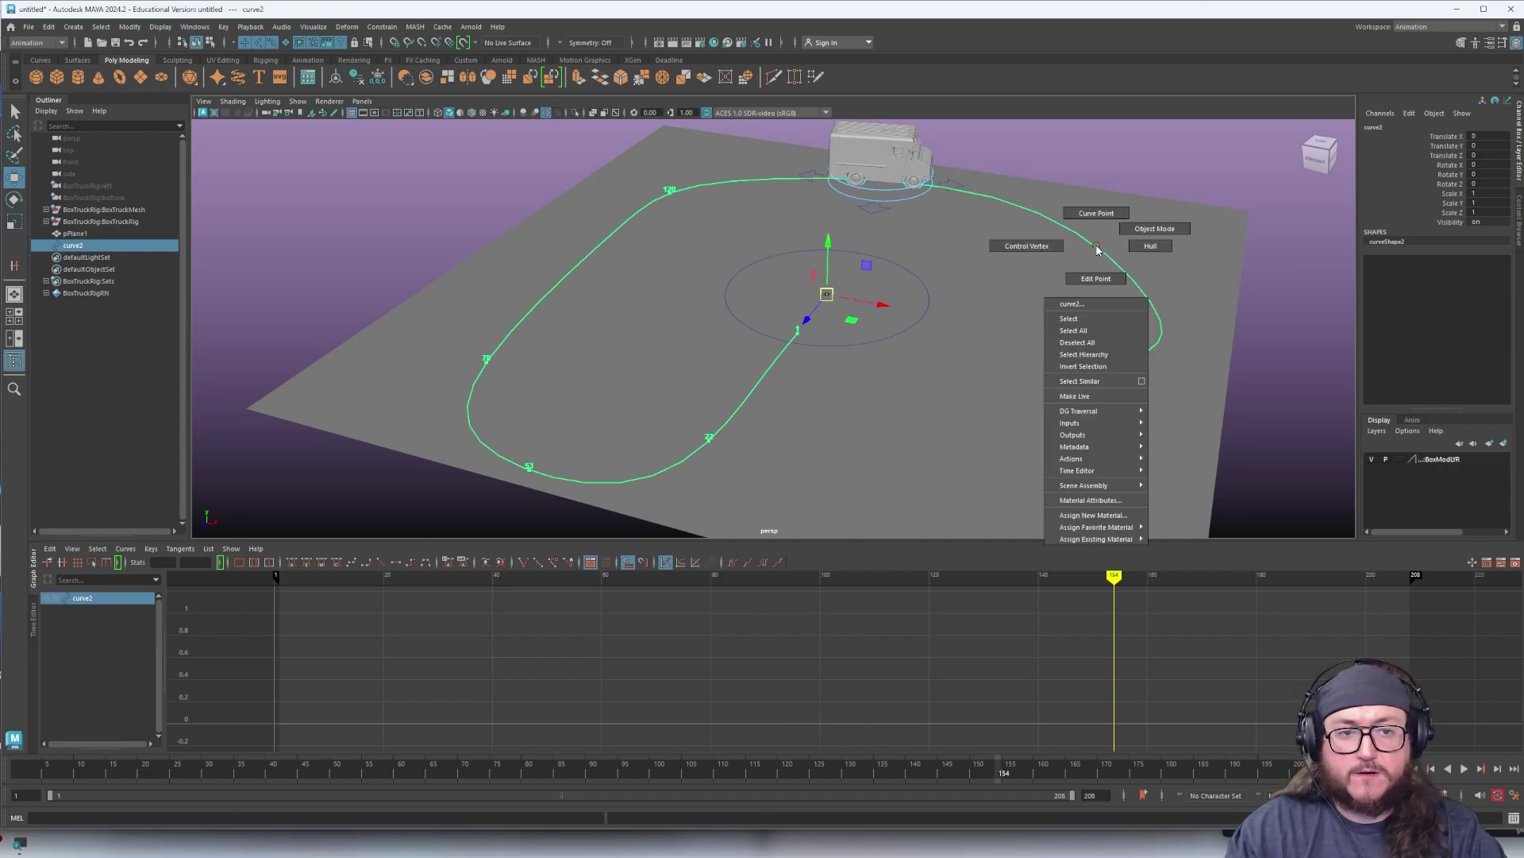
{"action": "left_click", "coordinate": [1028, 246]}
{"action": "left_click_drag", "start_coordinate": [1215, 340], "coordinate": [850, 427]}
{"action": "key", "text": "ctrl+z"}
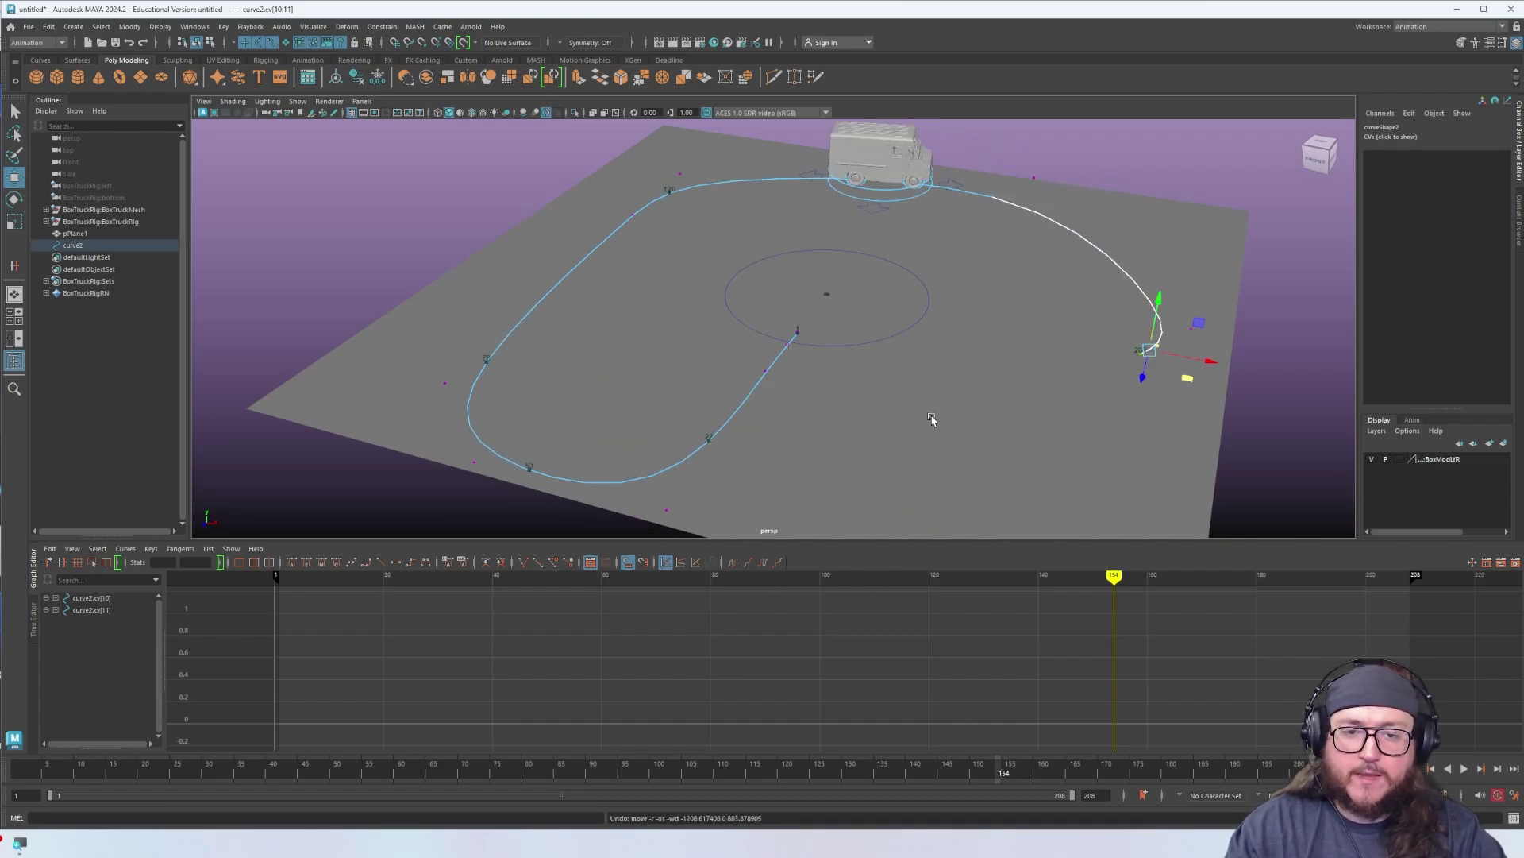
Try raising the two end control vertices well above the ground plane, play the animation, and undo the raise
{"action": "middle_click_drag", "start_coordinate": [1017, 403], "coordinate": [868, 377], "text": "alt"}
{"action": "left_click_drag", "start_coordinate": [868, 376], "coordinate": [913, 343], "text": "alt"}
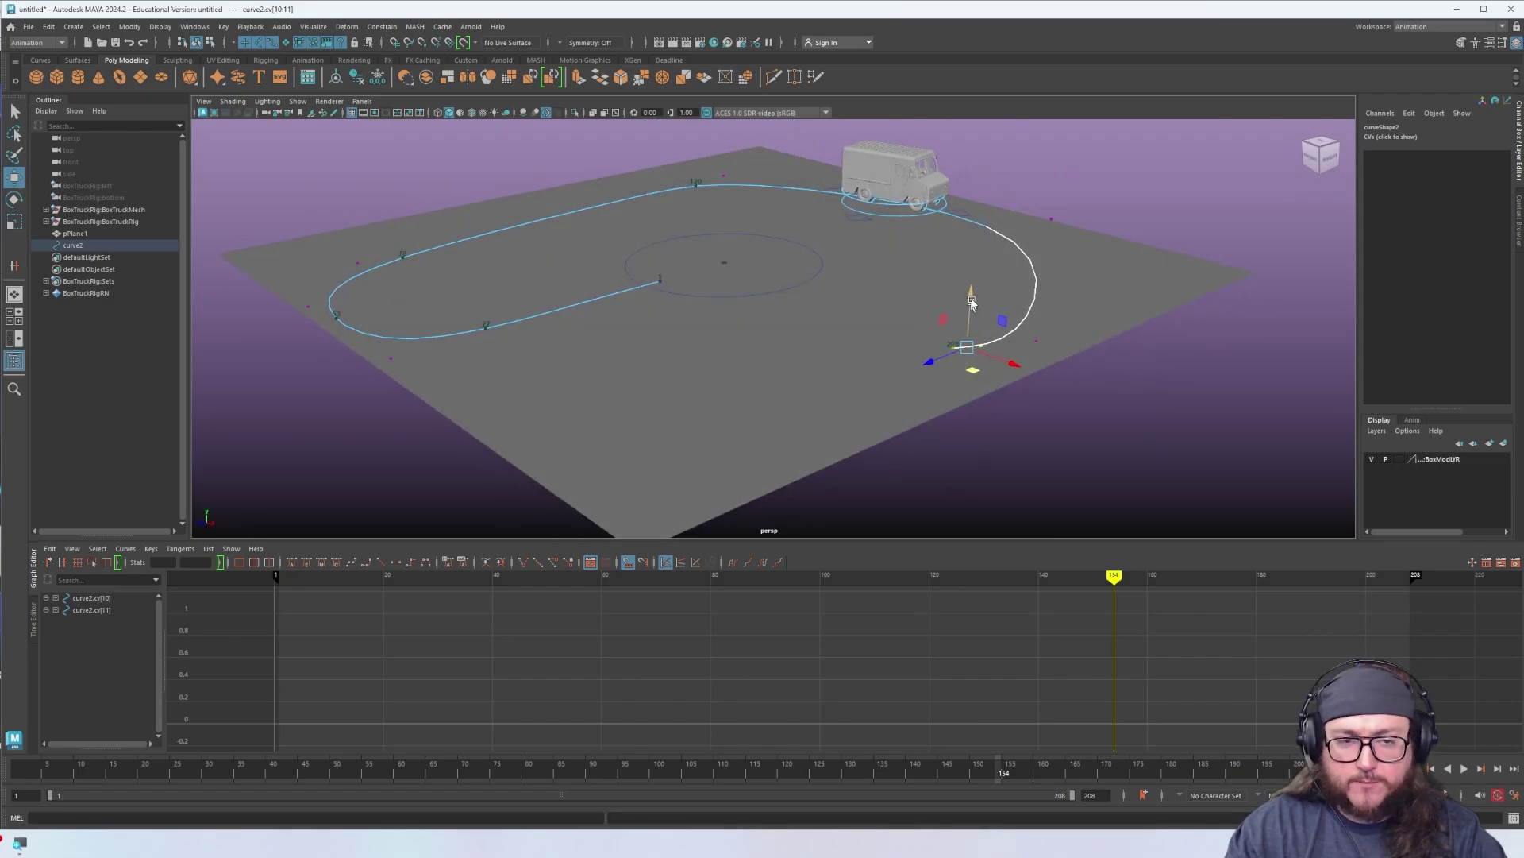
{"action": "middle_click_drag", "start_coordinate": [1048, 345], "coordinate": [1031, 404], "text": "alt"}
{"action": "key", "text": "alt+v"}
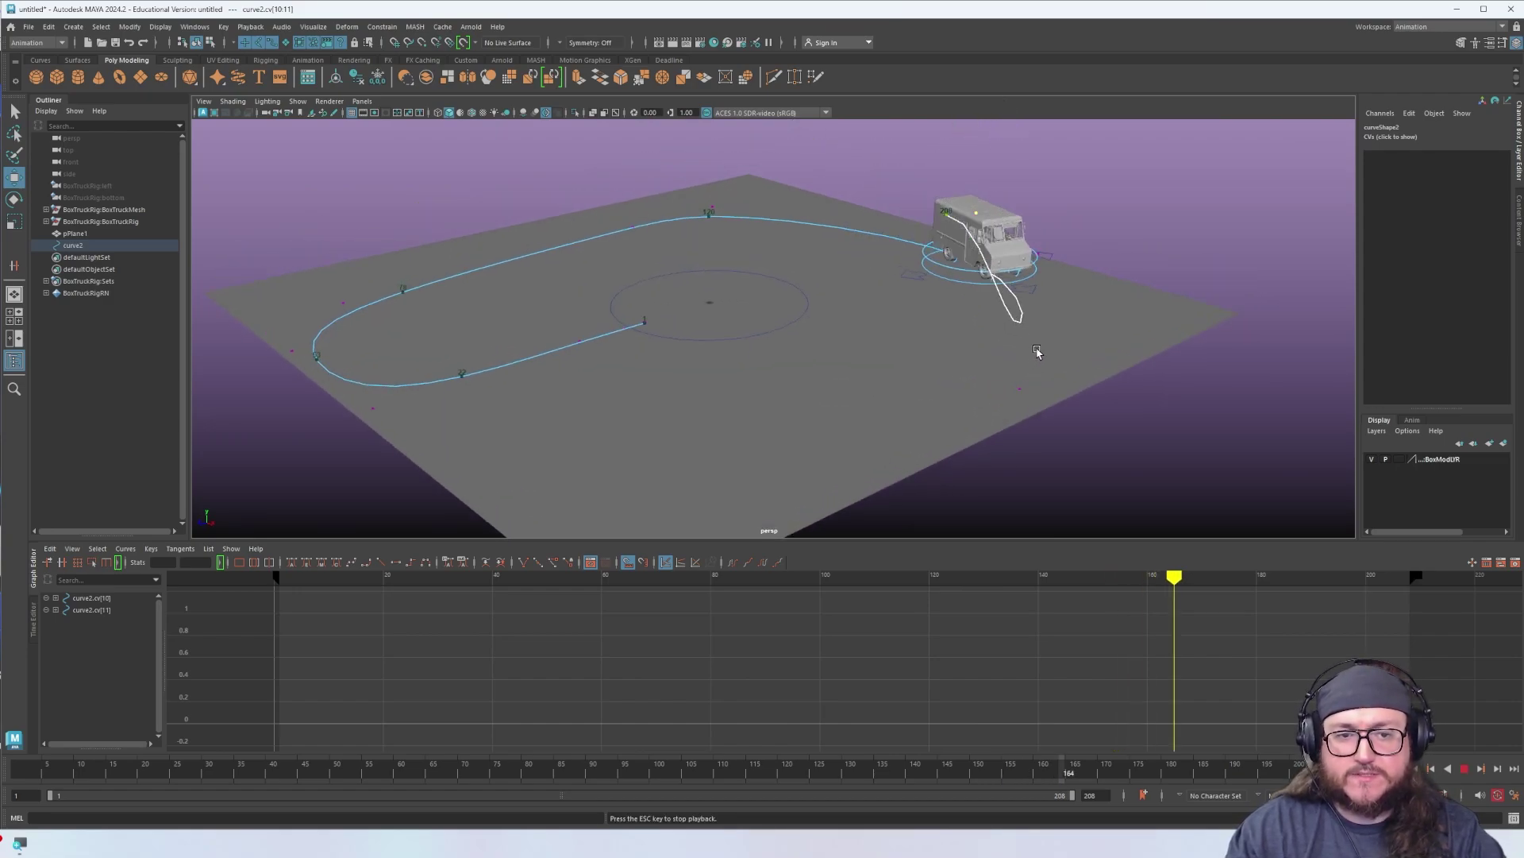
{"action": "left_click_drag", "start_coordinate": [1068, 358], "coordinate": [1014, 344], "text": "alt"}
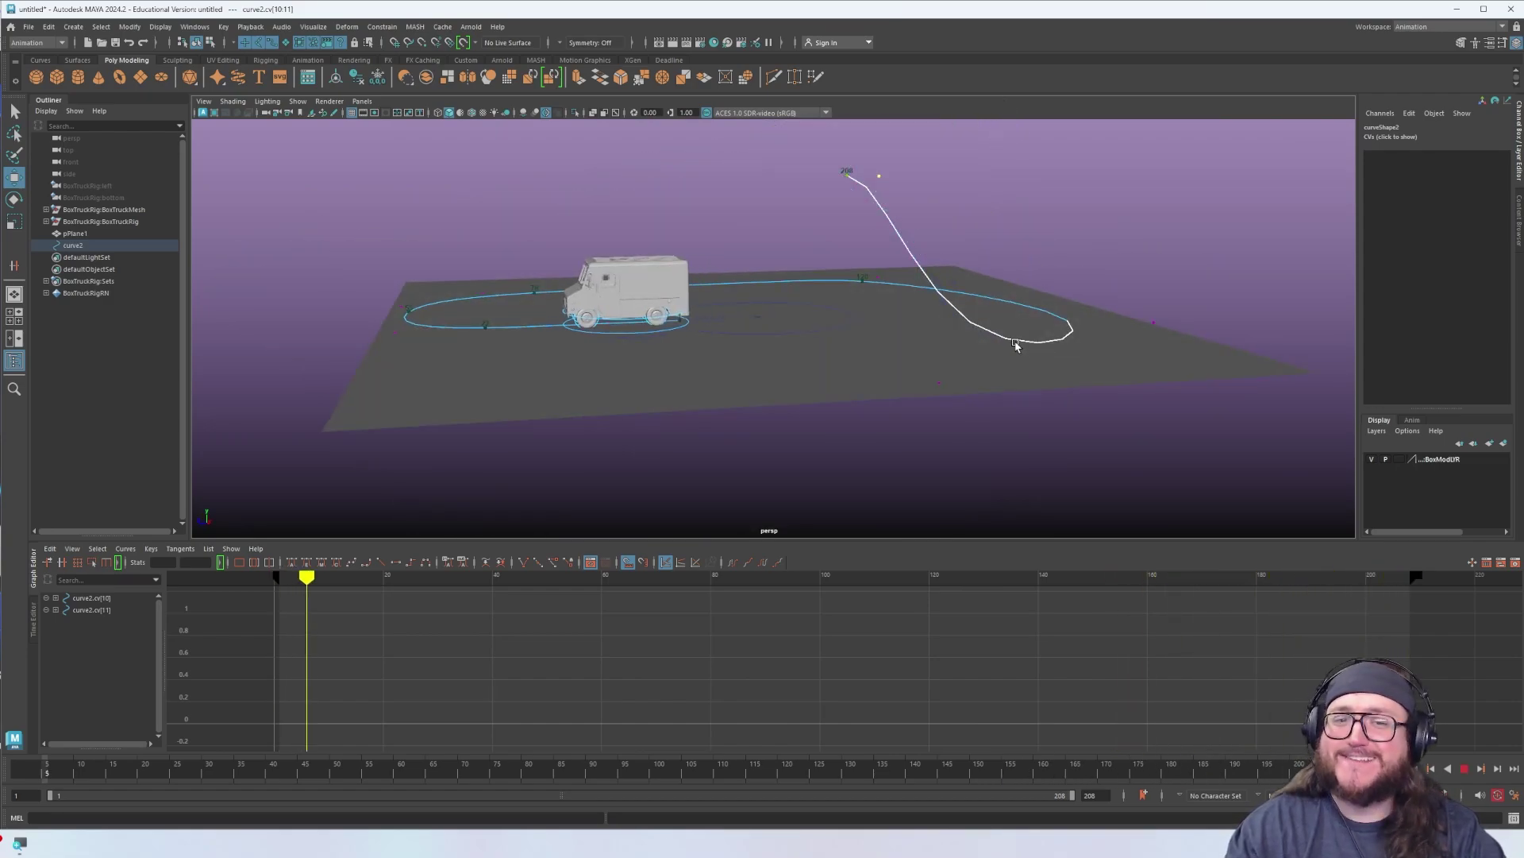
{"action": "middle_click_drag", "start_coordinate": [1014, 344], "coordinate": [1002, 442], "text": "alt"}
{"action": "right_click_drag", "start_coordinate": [1002, 442], "coordinate": [904, 418], "text": "alt"}
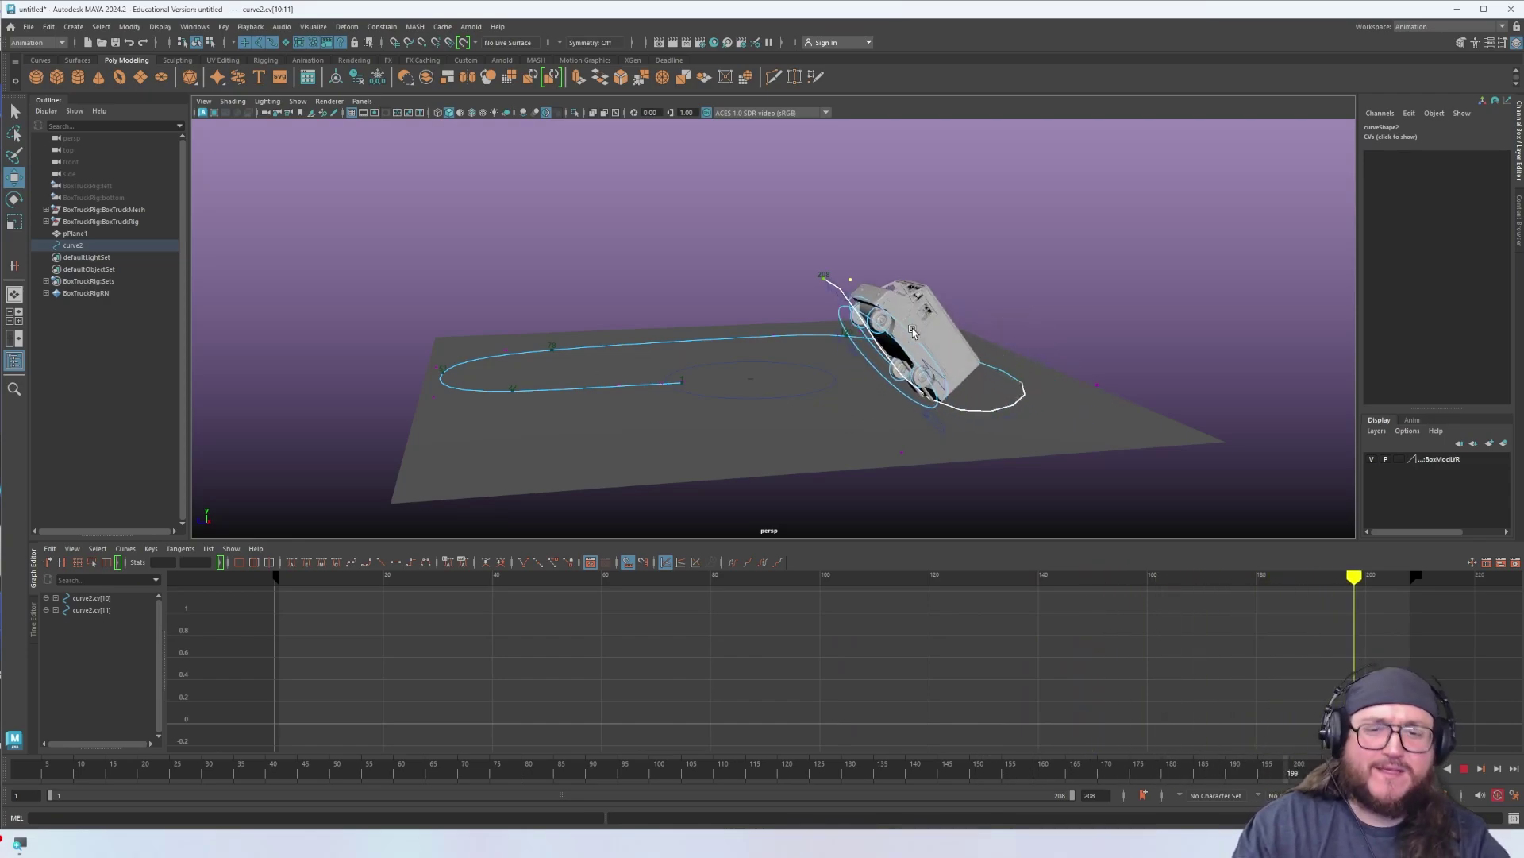
{"action": "key", "text": "alt+v"}
{"action": "key", "text": "ctrl+z"}
{"action": "key", "text": "ctrl+z"}
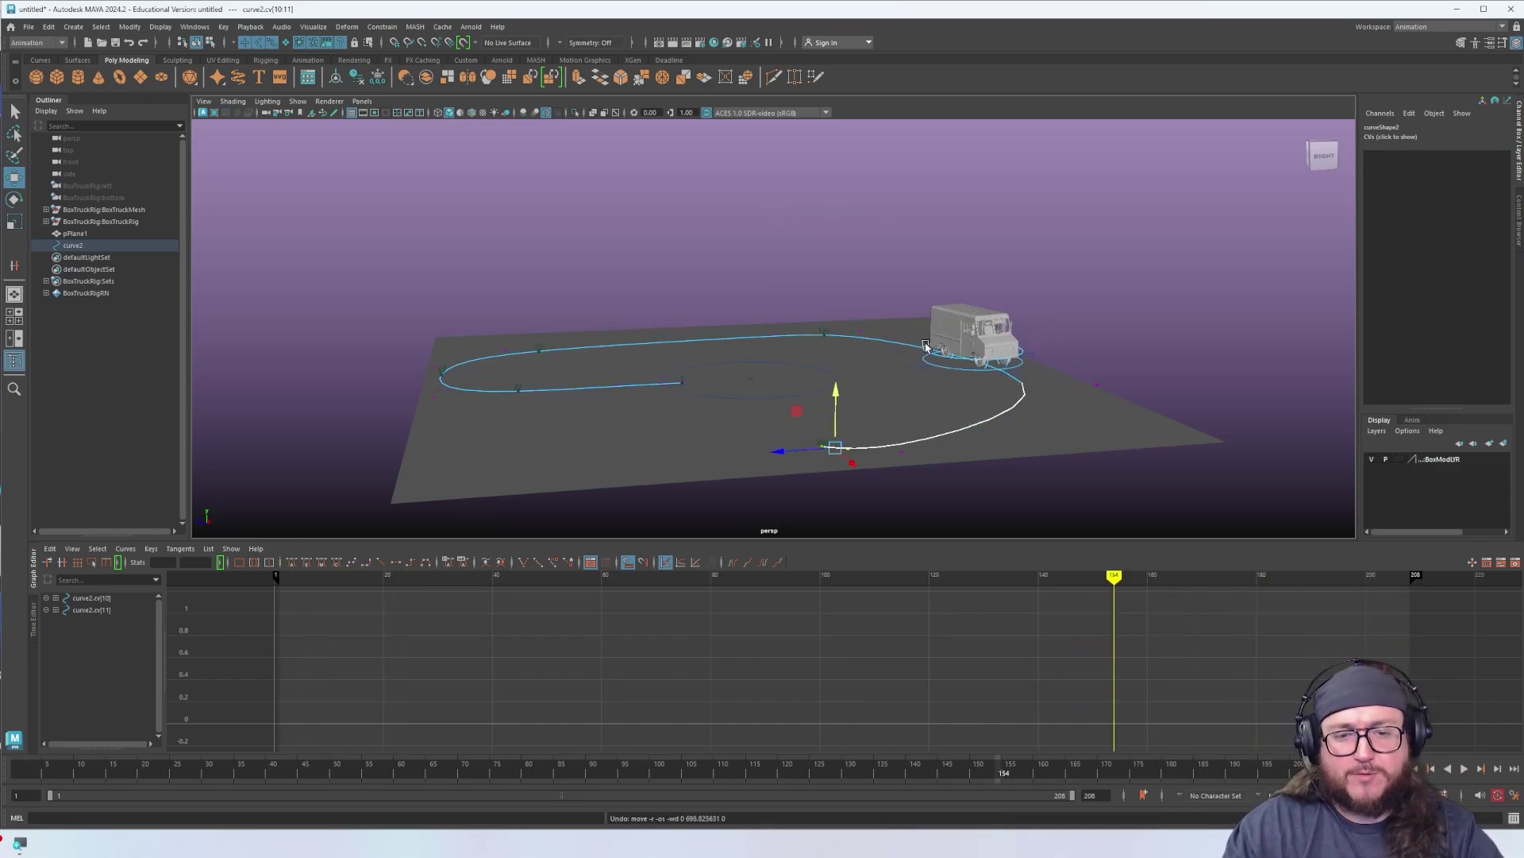
Move the two end control vertices across the ground toward the plane's near corner to lengthen the path, and play the animation
{"action": "left_click_drag", "start_coordinate": [897, 347], "coordinate": [915, 305], "text": "alt"}
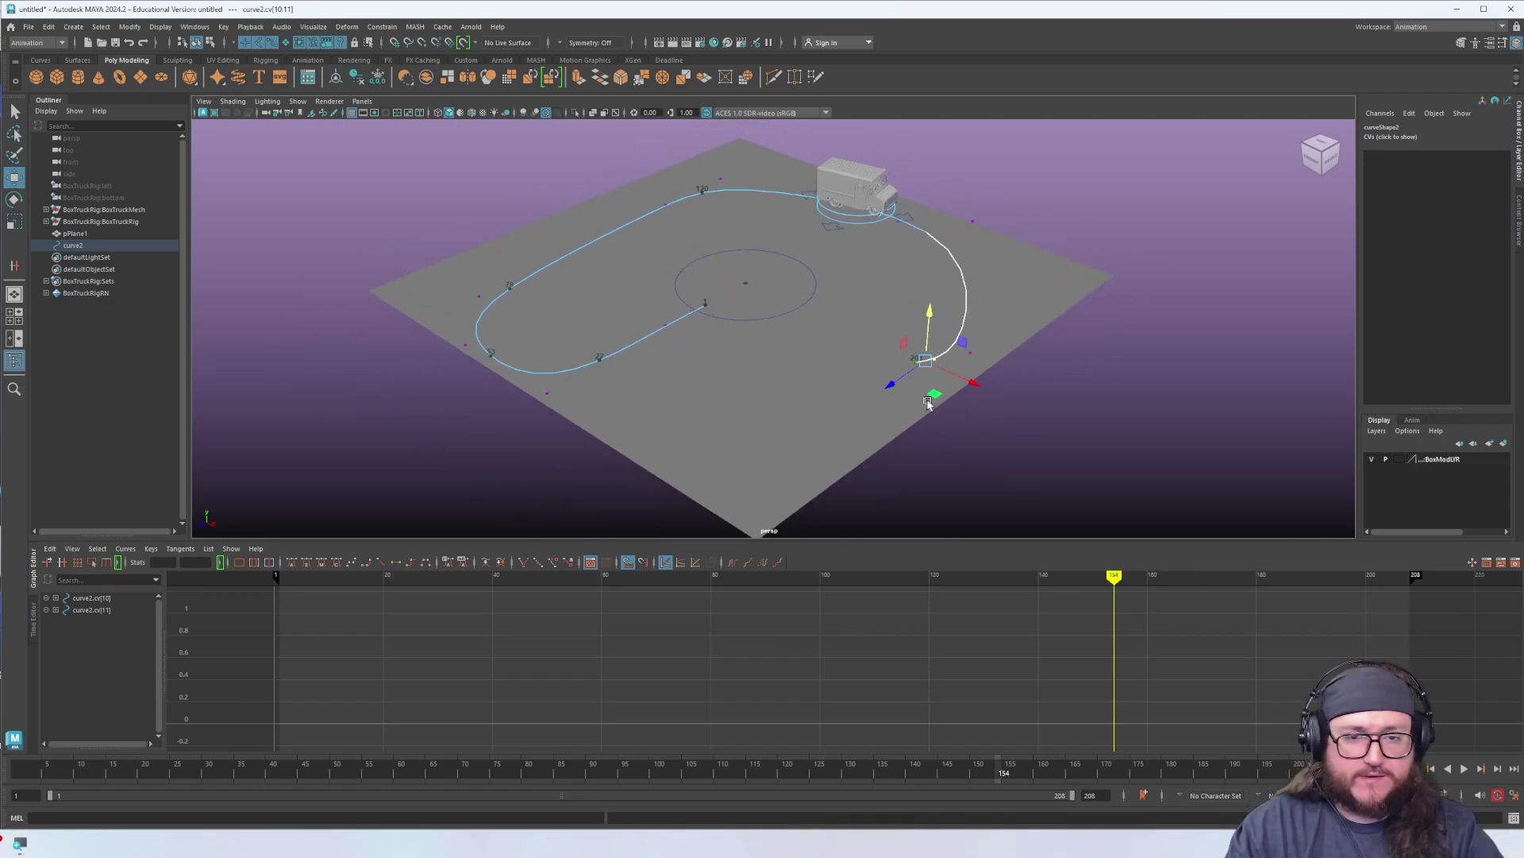
{"action": "key", "text": "alt+v"}
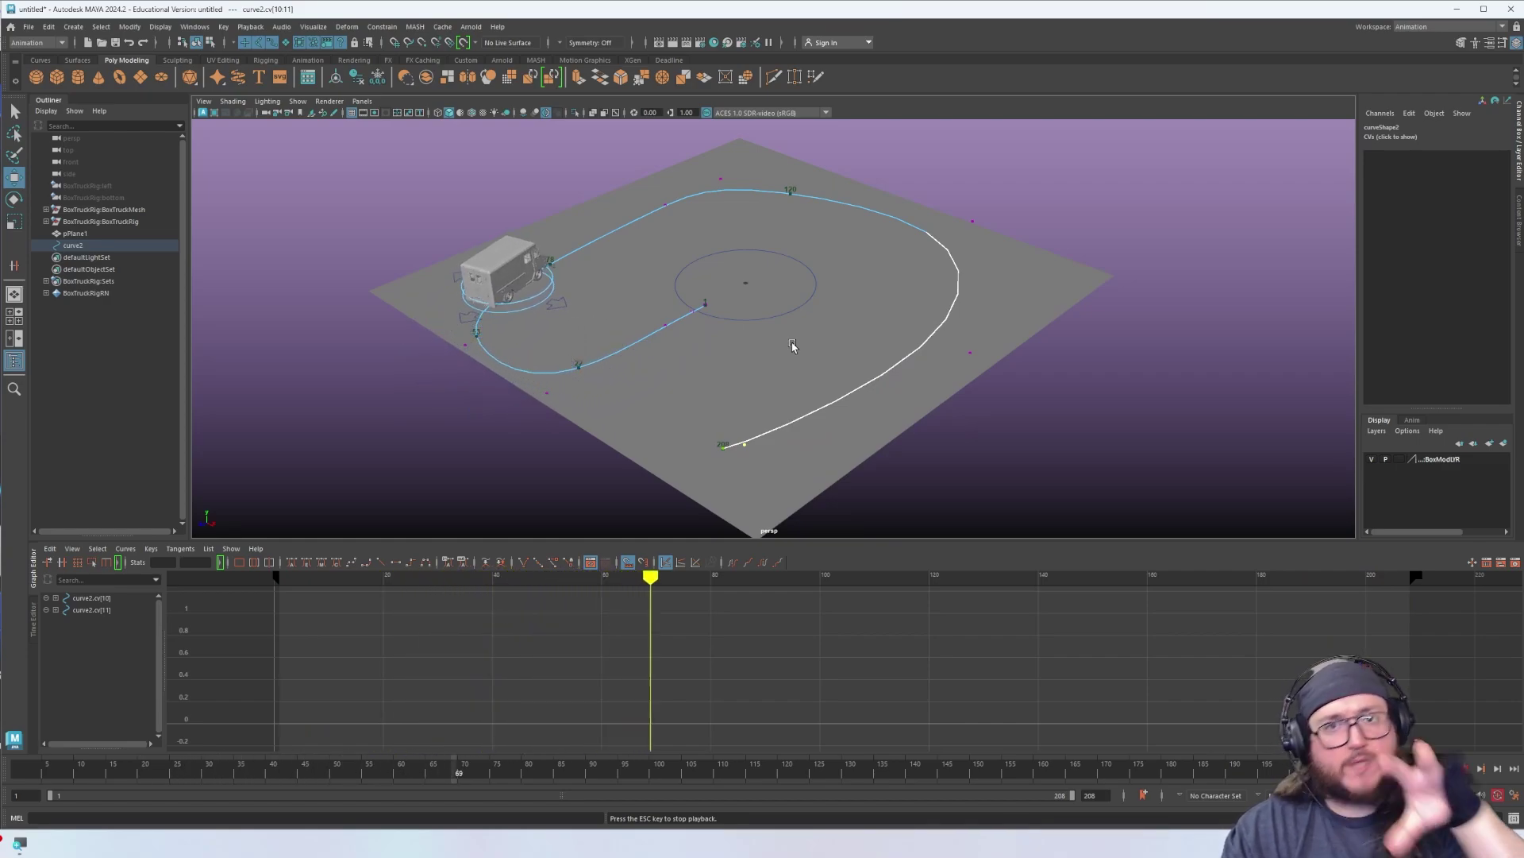
{"action": "key", "text": "Escape"}
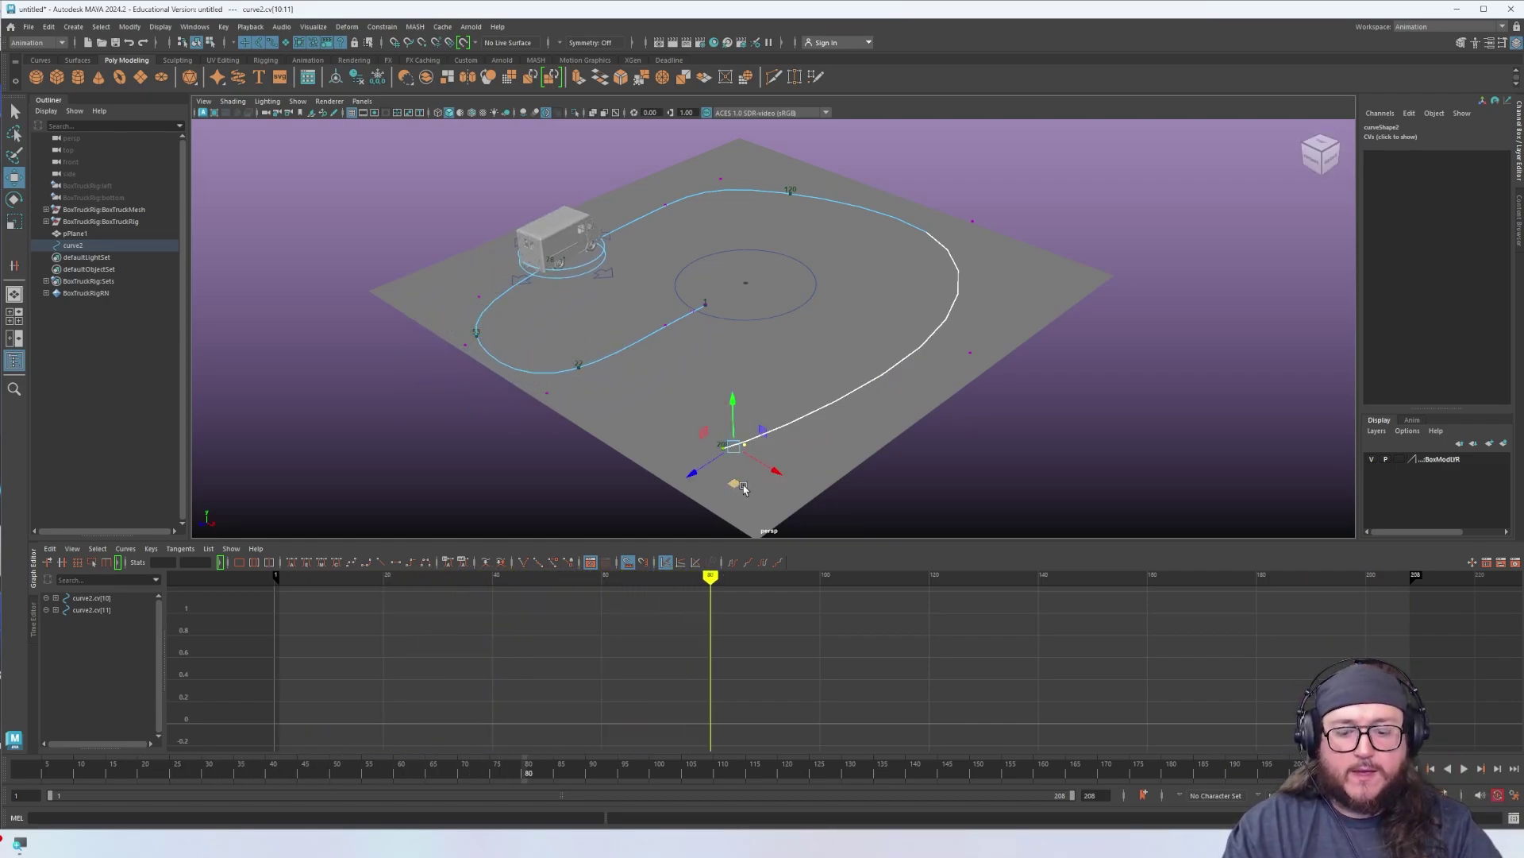
Enable soft selection with a radius covering most of the curve, raise the end control vertices, and play the animation
{"action": "left_click_drag", "start_coordinate": [739, 498], "coordinate": [1306, 477]}
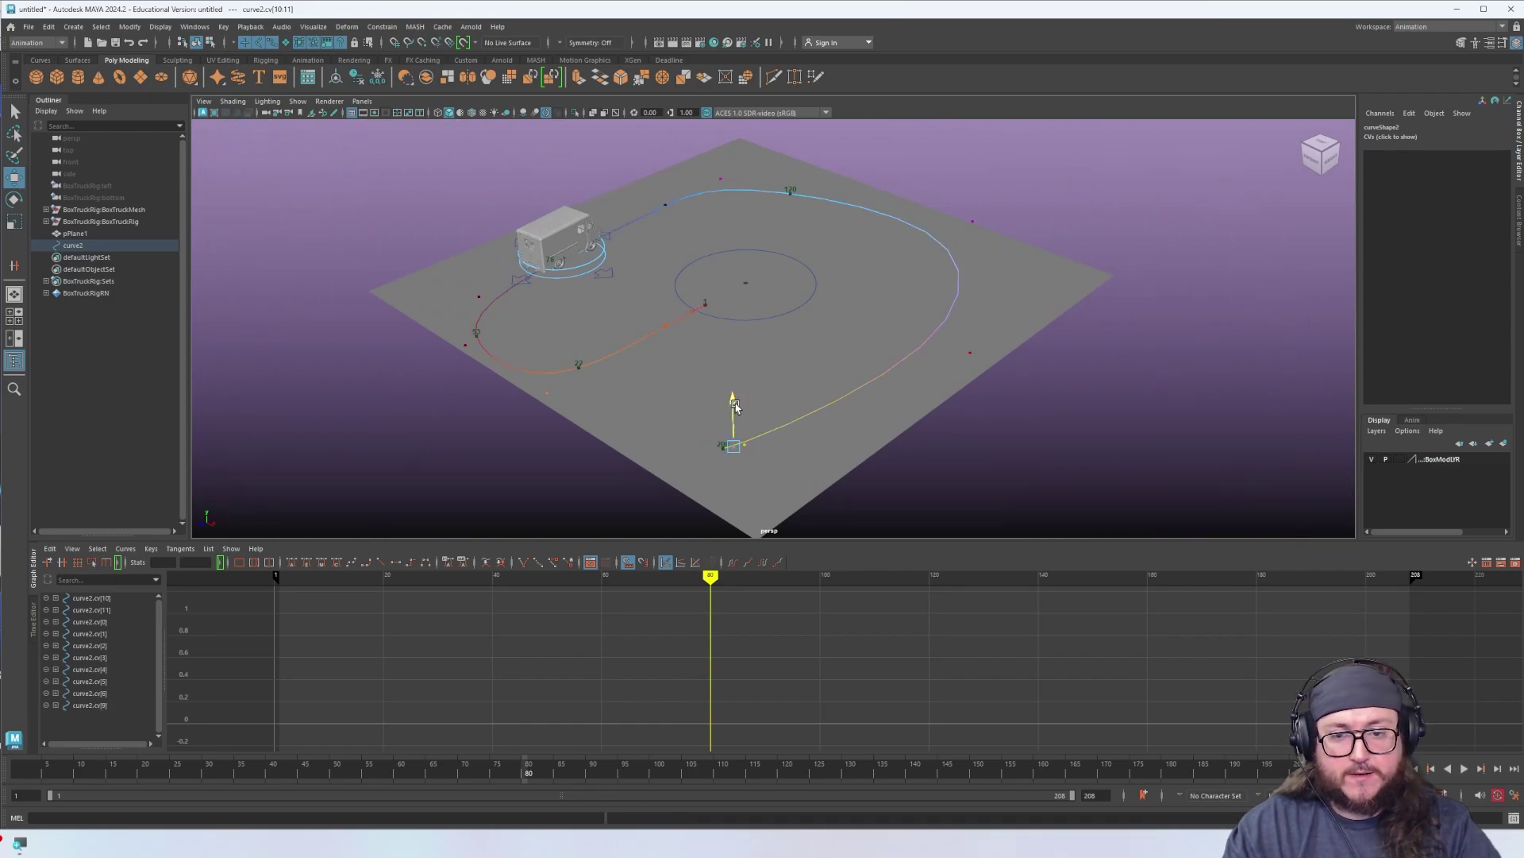
{"action": "left_click_drag", "start_coordinate": [774, 245], "coordinate": [774, 244]}
{"action": "left_click_drag", "start_coordinate": [691, 357], "coordinate": [778, 322], "text": "alt"}
{"action": "key", "text": "alt+v"}
{"action": "middle_click_drag", "start_coordinate": [907, 366], "coordinate": [908, 425], "text": "alt"}
{"action": "right_click_drag", "start_coordinate": [909, 425], "coordinate": [896, 352], "text": "alt"}
{"action": "mouse_move", "coordinate": [940, 300]}
{"action": "left_mouse_down", "text": "alt"}
{"action": "mouse_move", "coordinate": [946, 327]}
{"action": "mouse_move", "coordinate": [945, 295]}
{"action": "left_mouse_up", "text": "alt"}
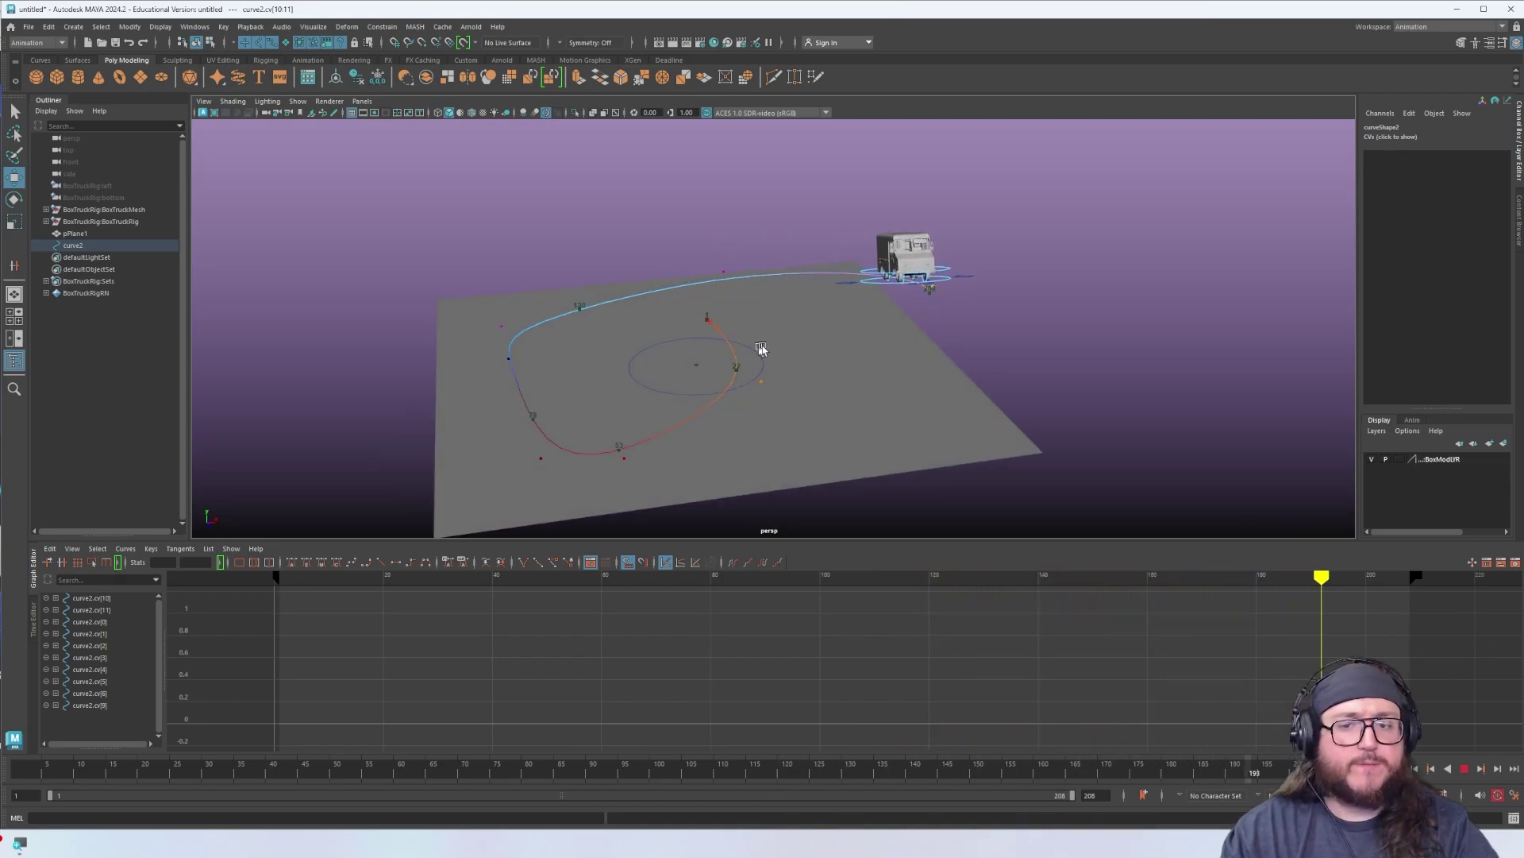
{"action": "left_click_drag", "start_coordinate": [761, 350], "coordinate": [824, 358], "text": "alt"}
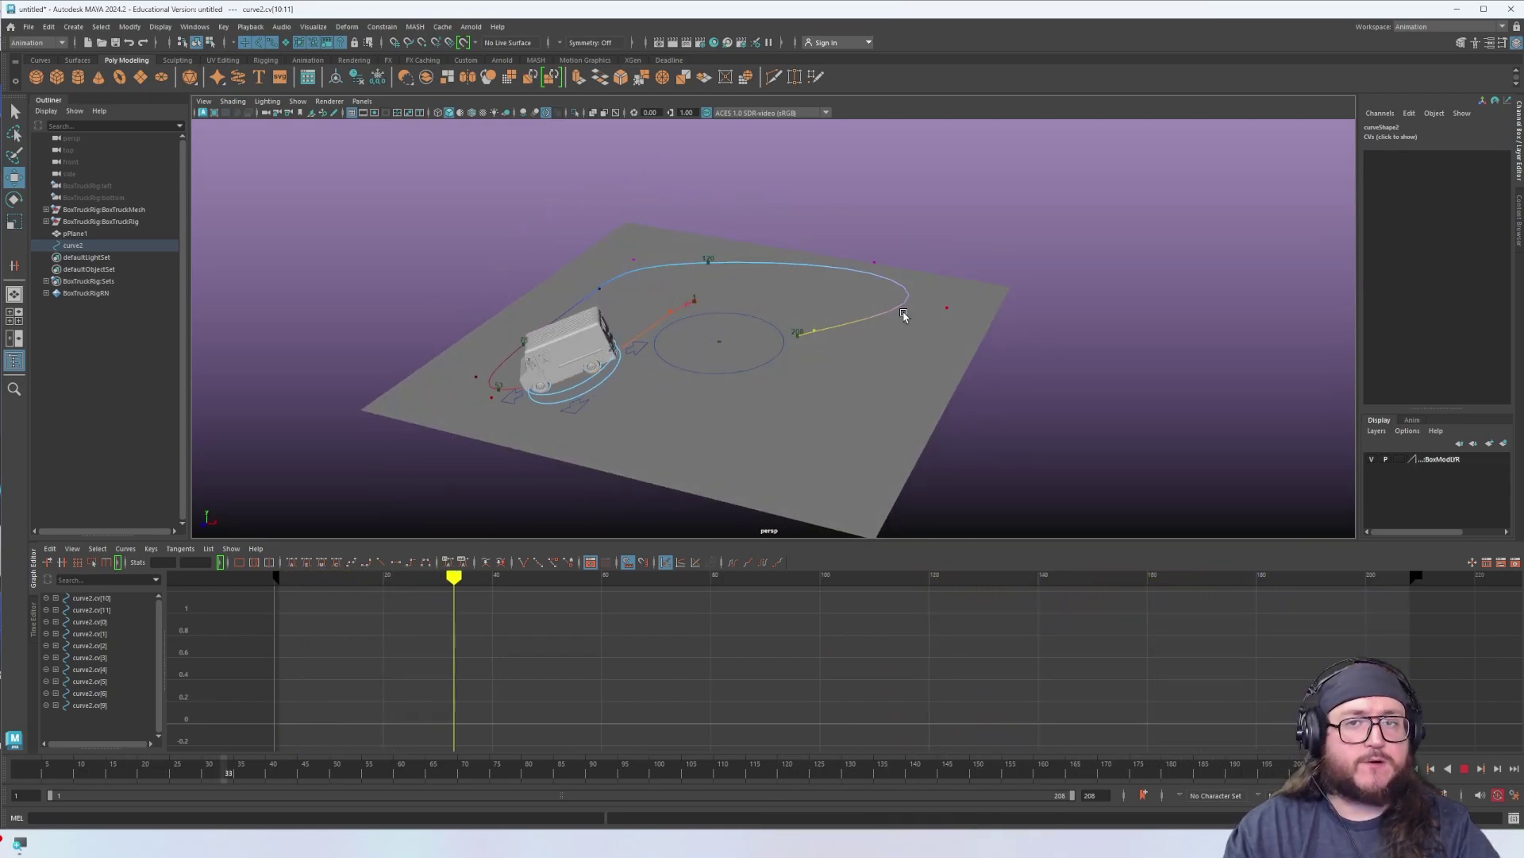
{"action": "key", "text": "alt+v"}
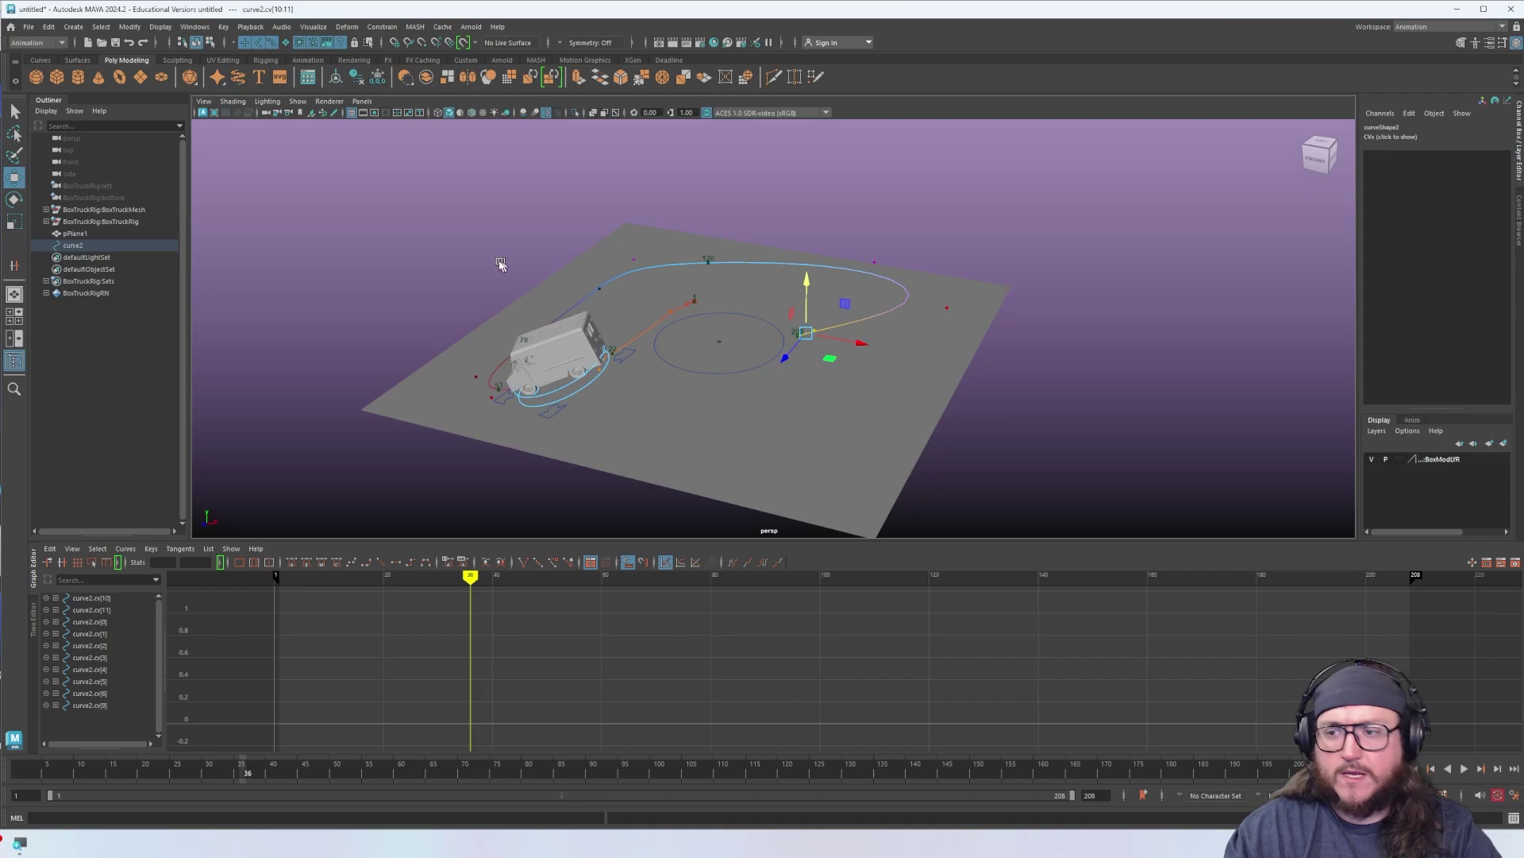
Open the Move Tool settings and set the Soft Selection falloff mode to Surface
{"action": "left_click", "coordinate": [857, 284]}
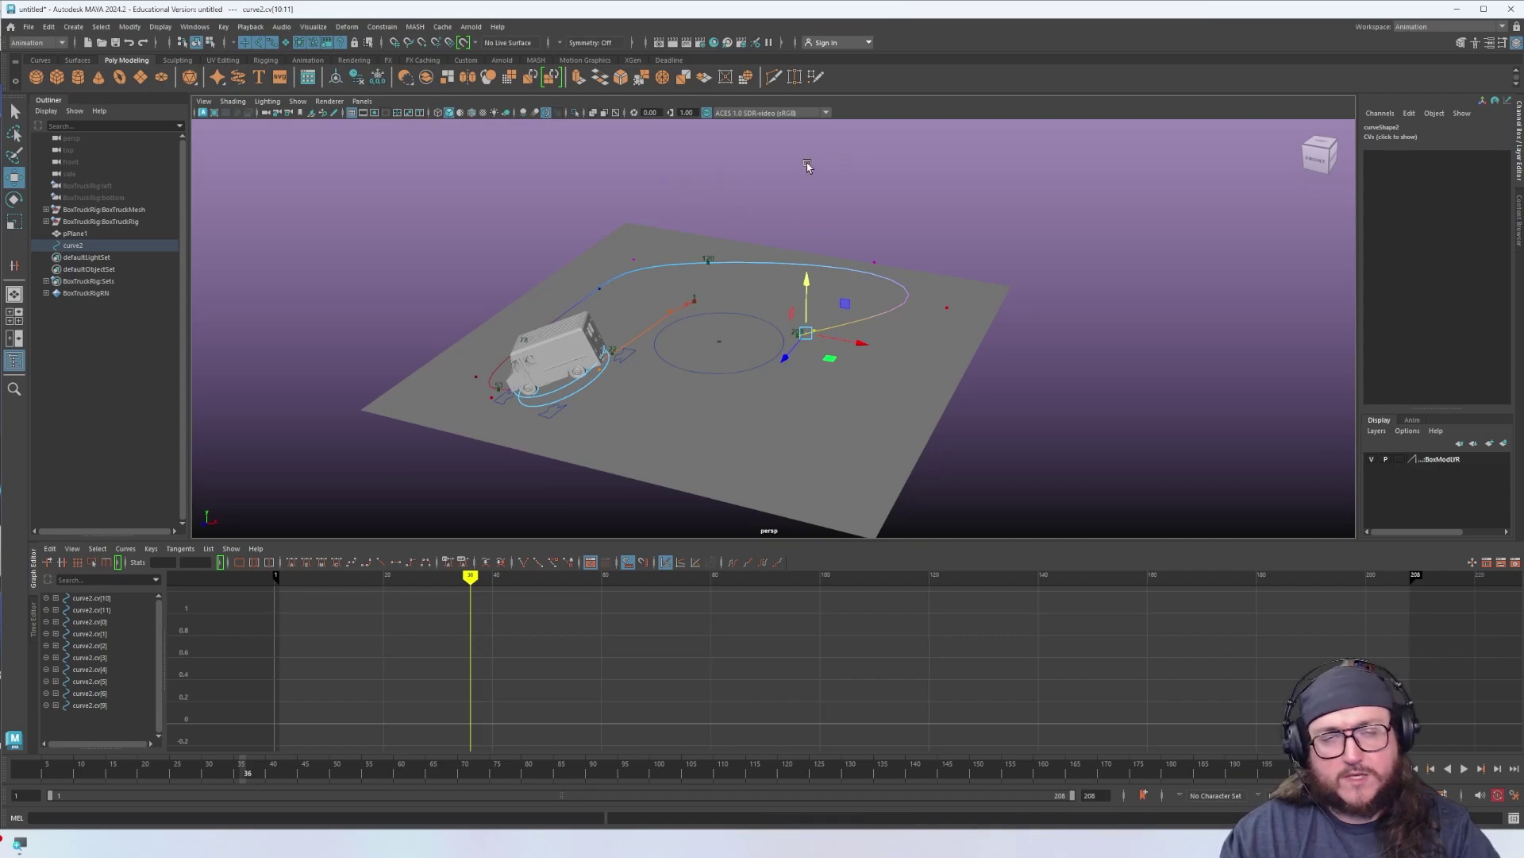
{"action": "double_click", "coordinate": [10, 181]}
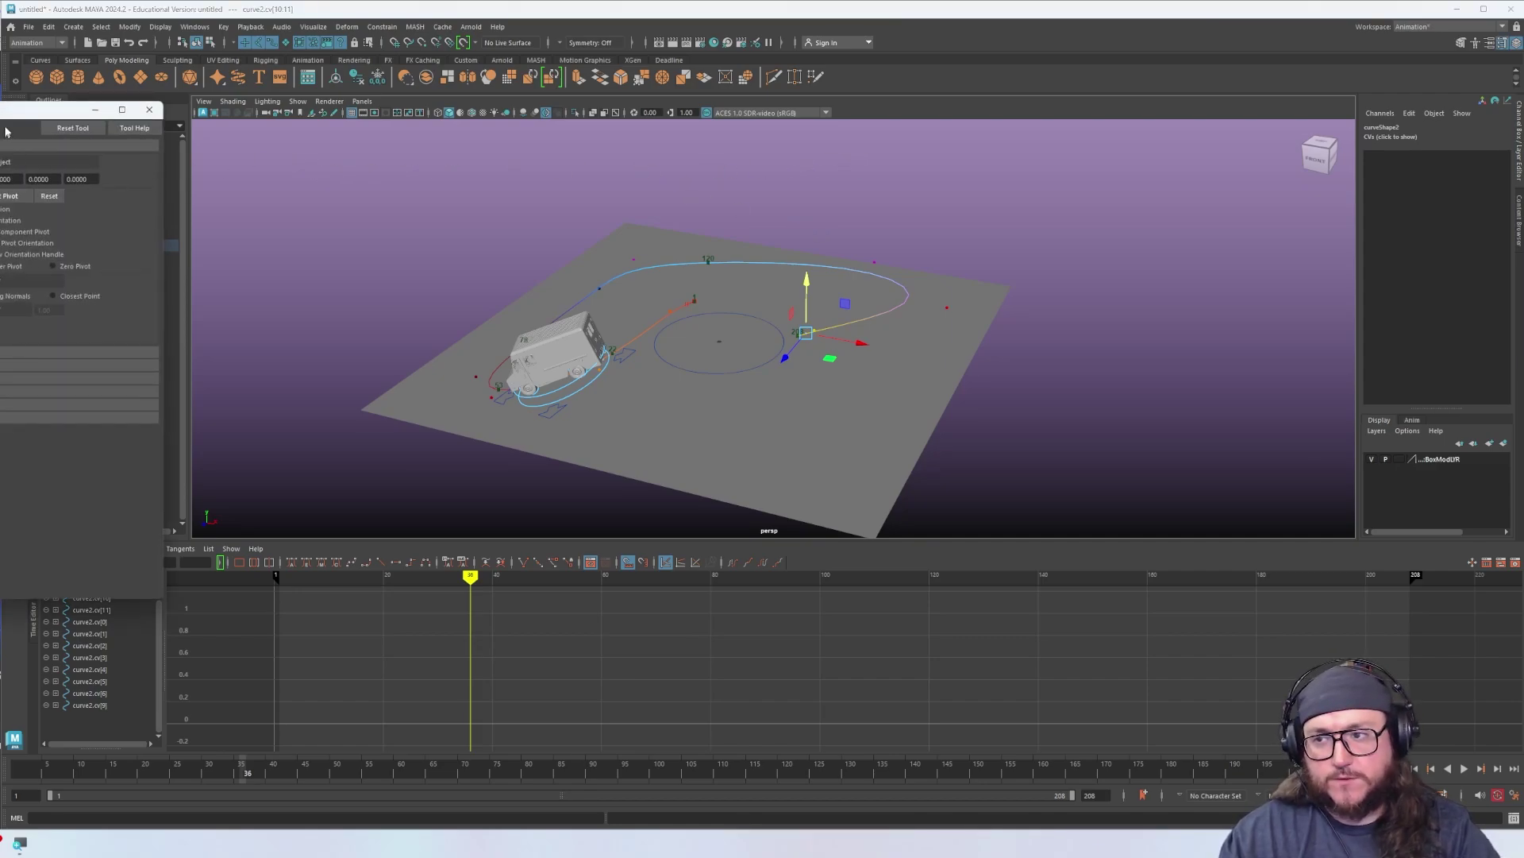
{"action": "left_click_drag", "start_coordinate": [5, 132], "coordinate": [698, 143]}
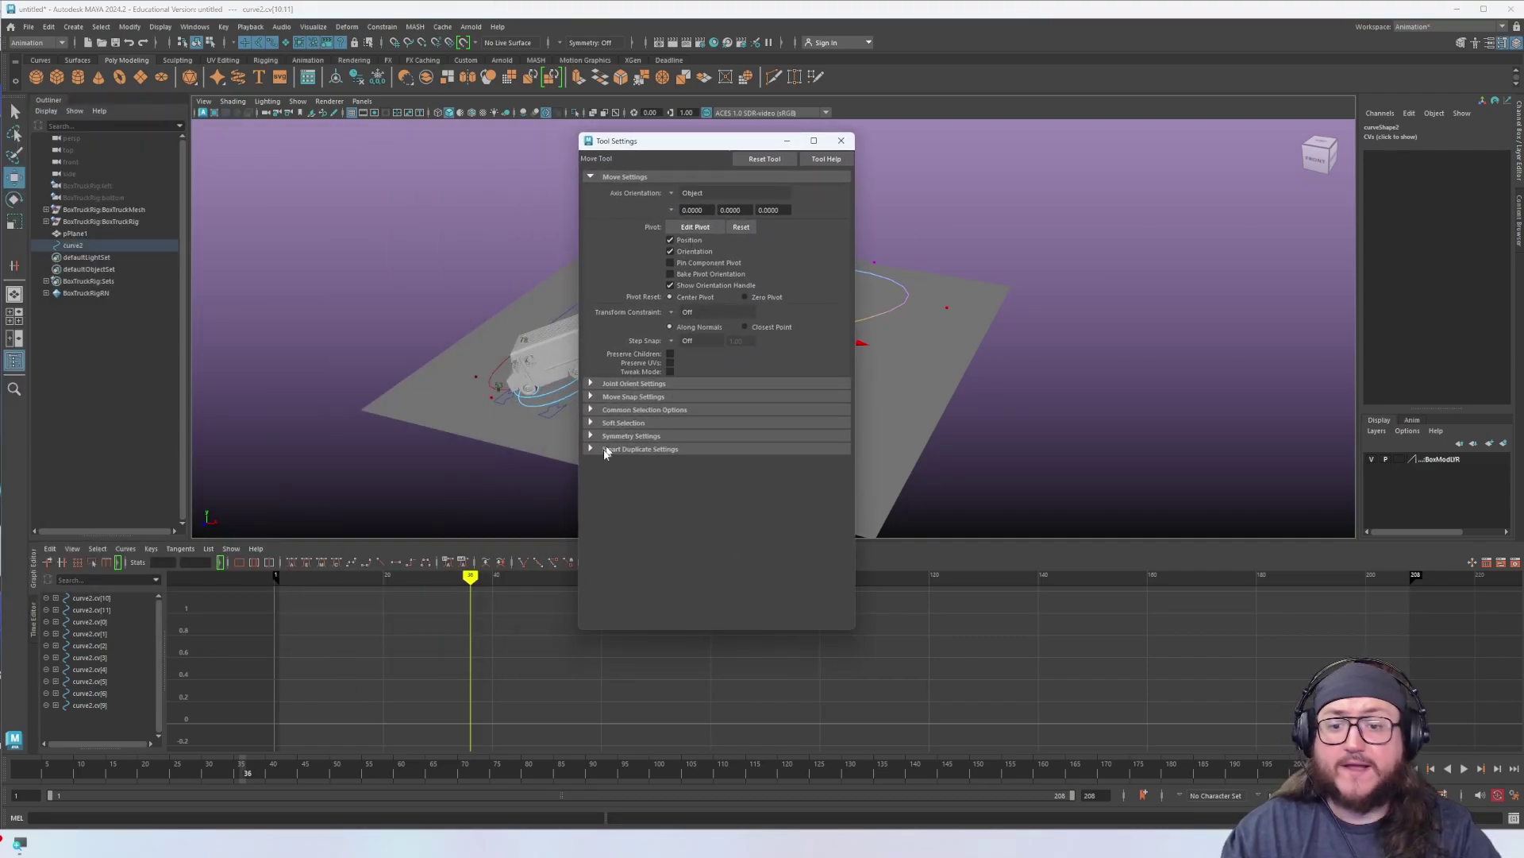
{"action": "left_click", "coordinate": [626, 424]}
{"action": "left_click", "coordinate": [621, 423]}
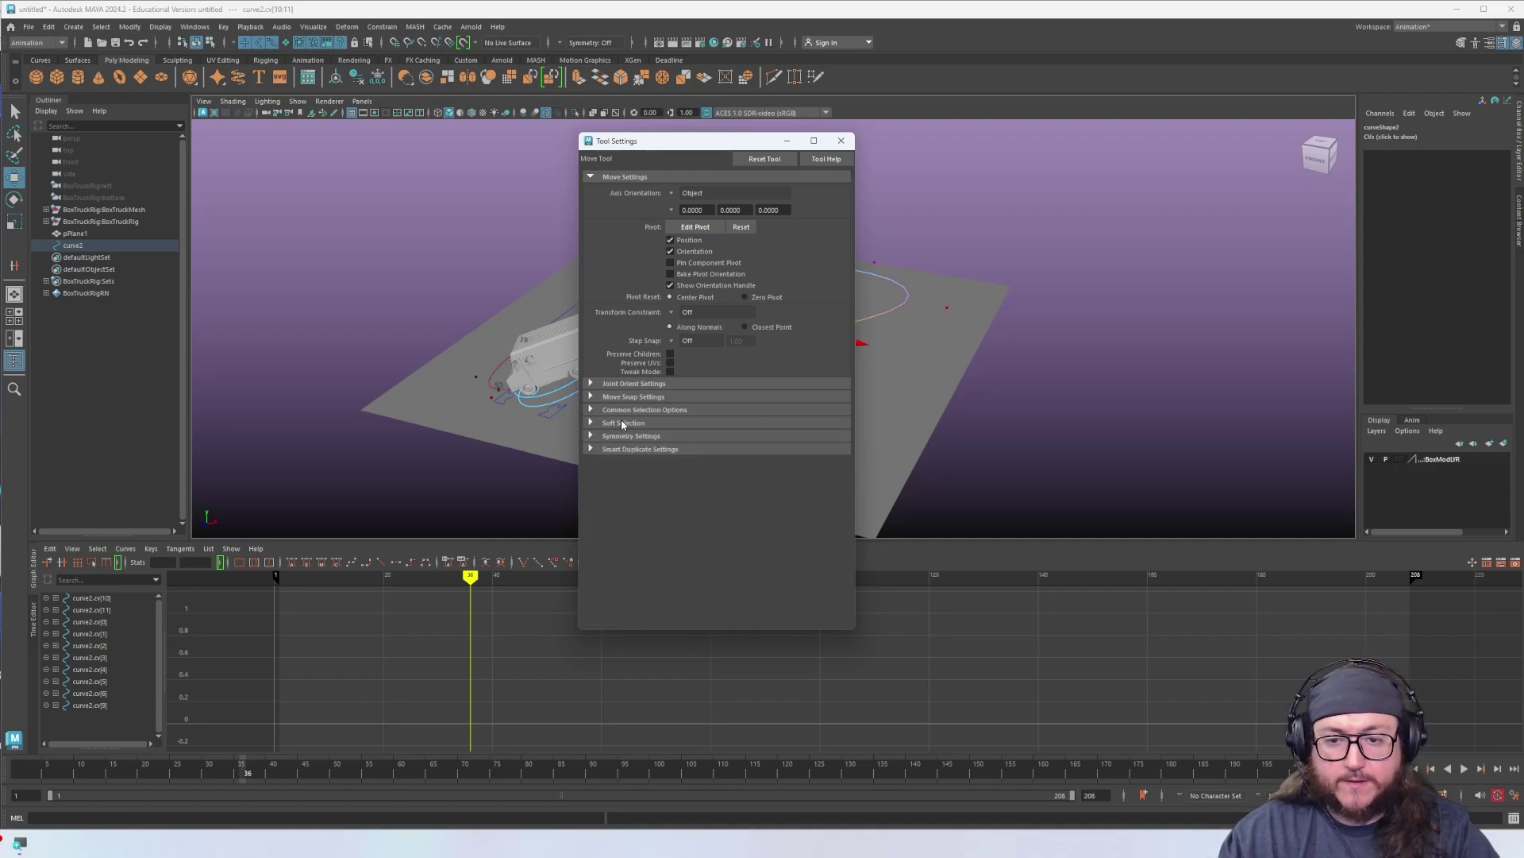
{"action": "left_click", "coordinate": [621, 422]}
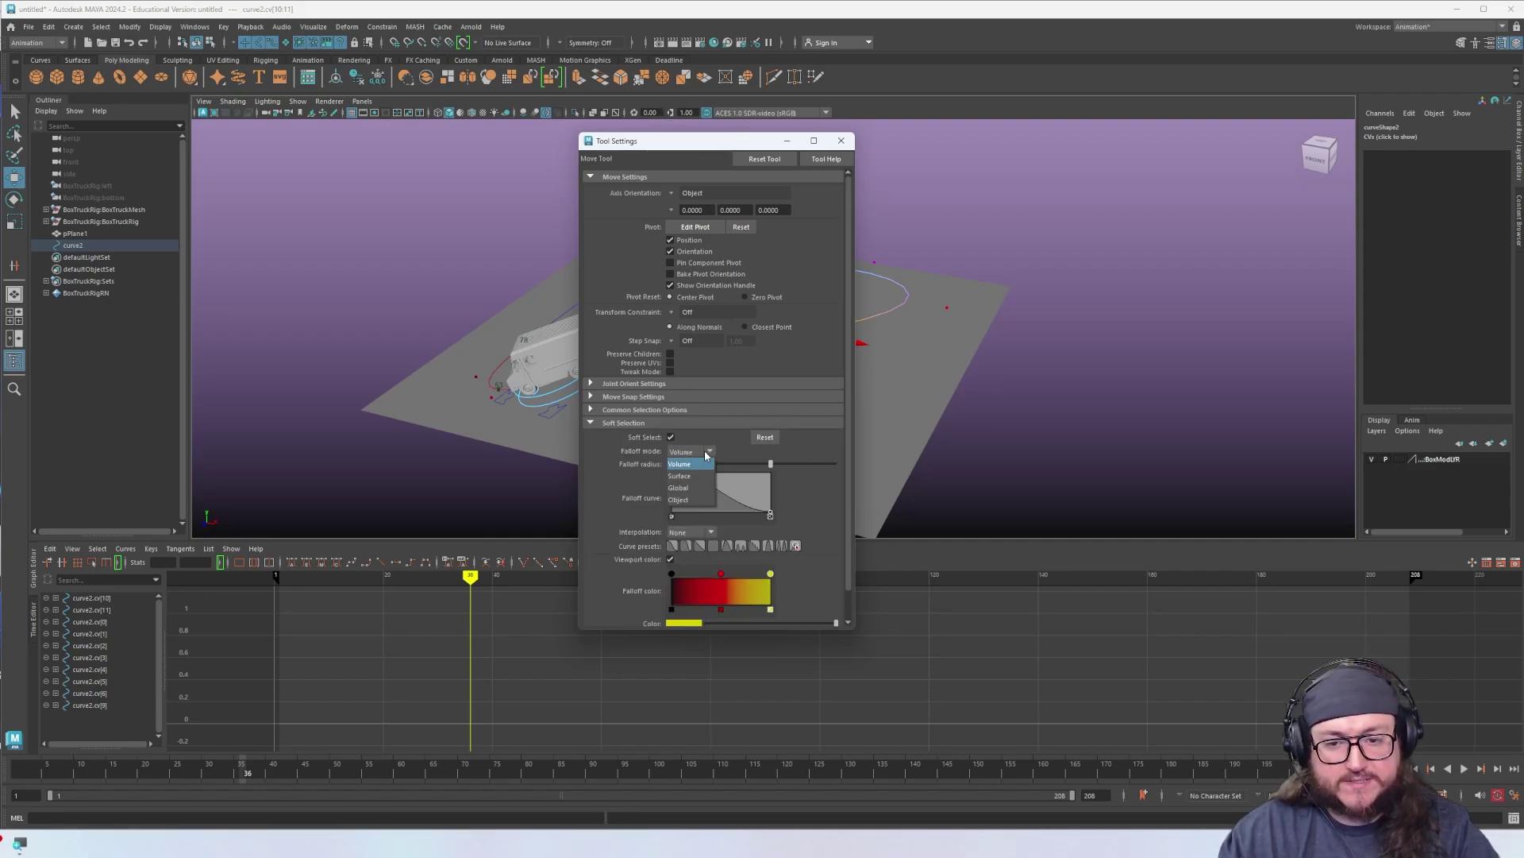
{"action": "left_click", "coordinate": [703, 476]}
{"action": "left_click_drag", "start_coordinate": [705, 141], "coordinate": [1214, 163]}
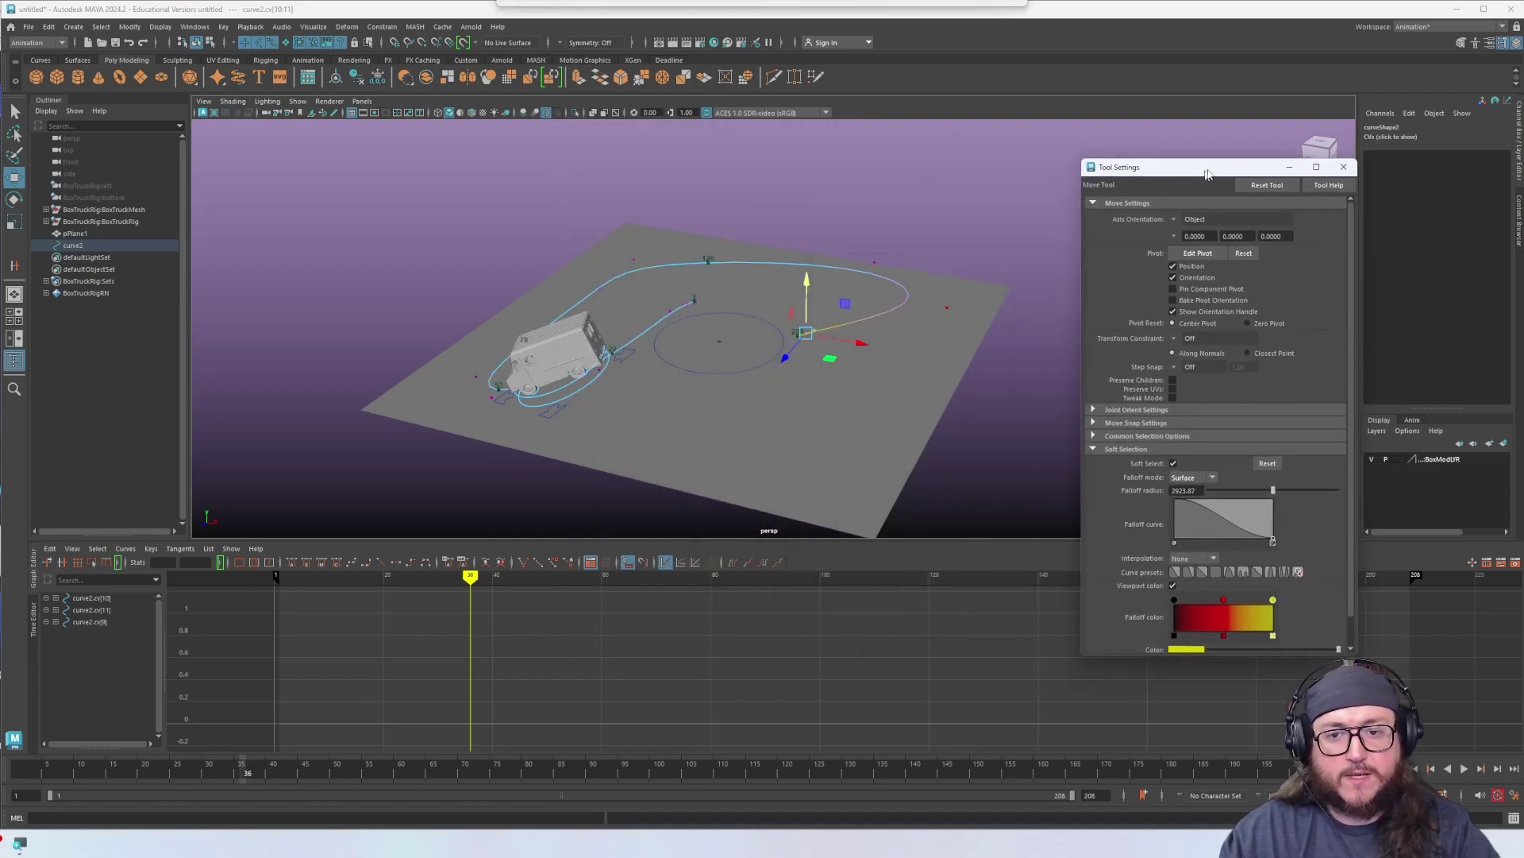
Undo the previous raise and lift the end control vertices high above the plane using Surface falloff with a radius of about 8378
{"action": "left_click_drag", "start_coordinate": [675, 349], "coordinate": [739, 287], "text": "alt"}
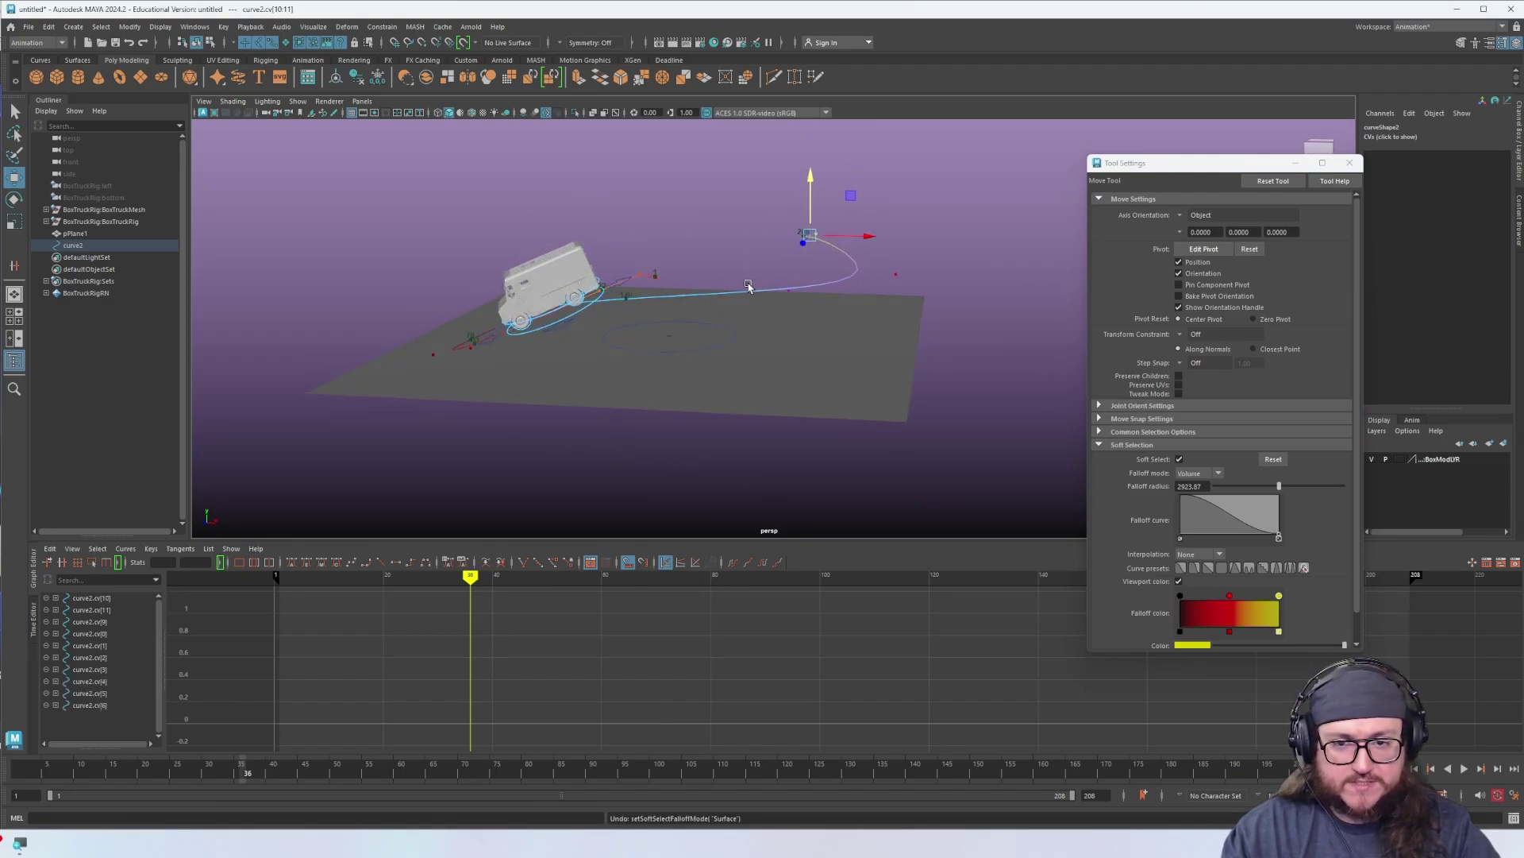
{"action": "key", "text": "ctrl+z"}
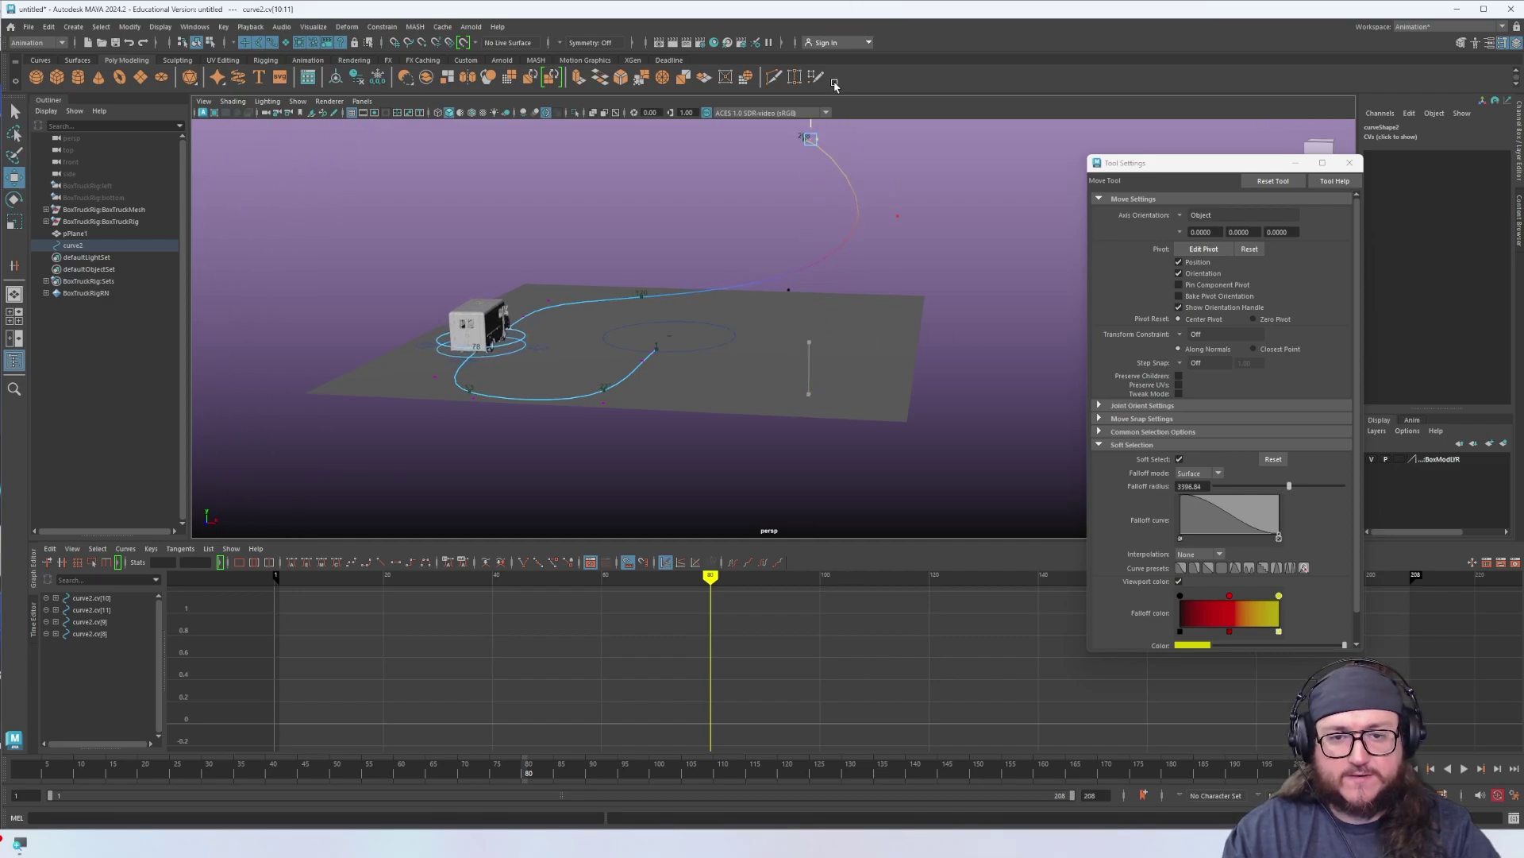
{"action": "key", "text": "ctrl+z"}
{"action": "scroll", "coordinate": [799, 367], "scroll_direction": "down", "scroll_amount": 3}
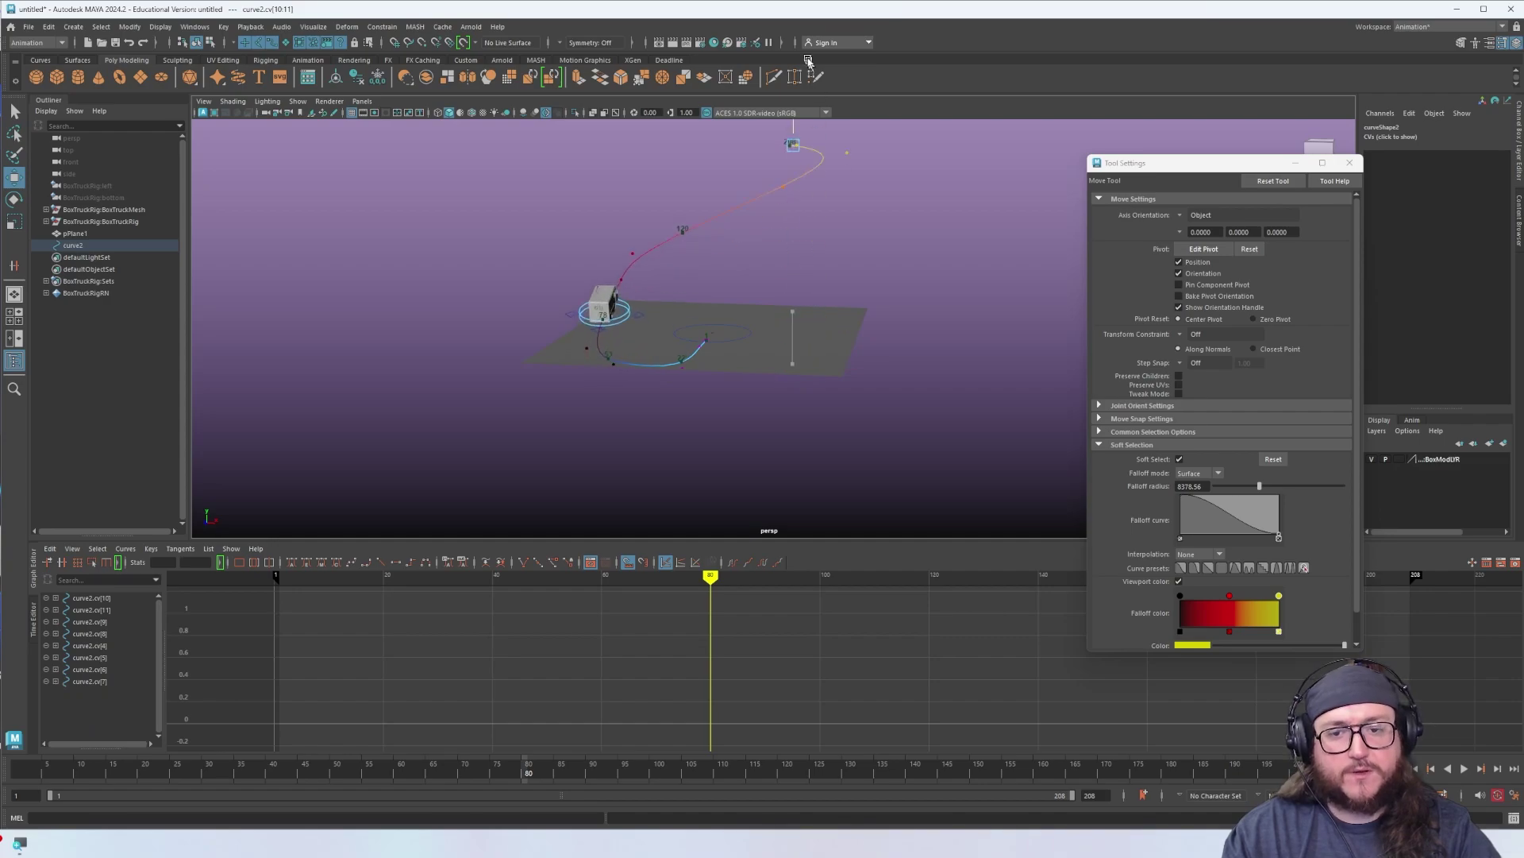
Play the animation with the control vertices deselected and examine the truck's climb along the raised path from several angles
{"action": "key", "text": "alt+v"}
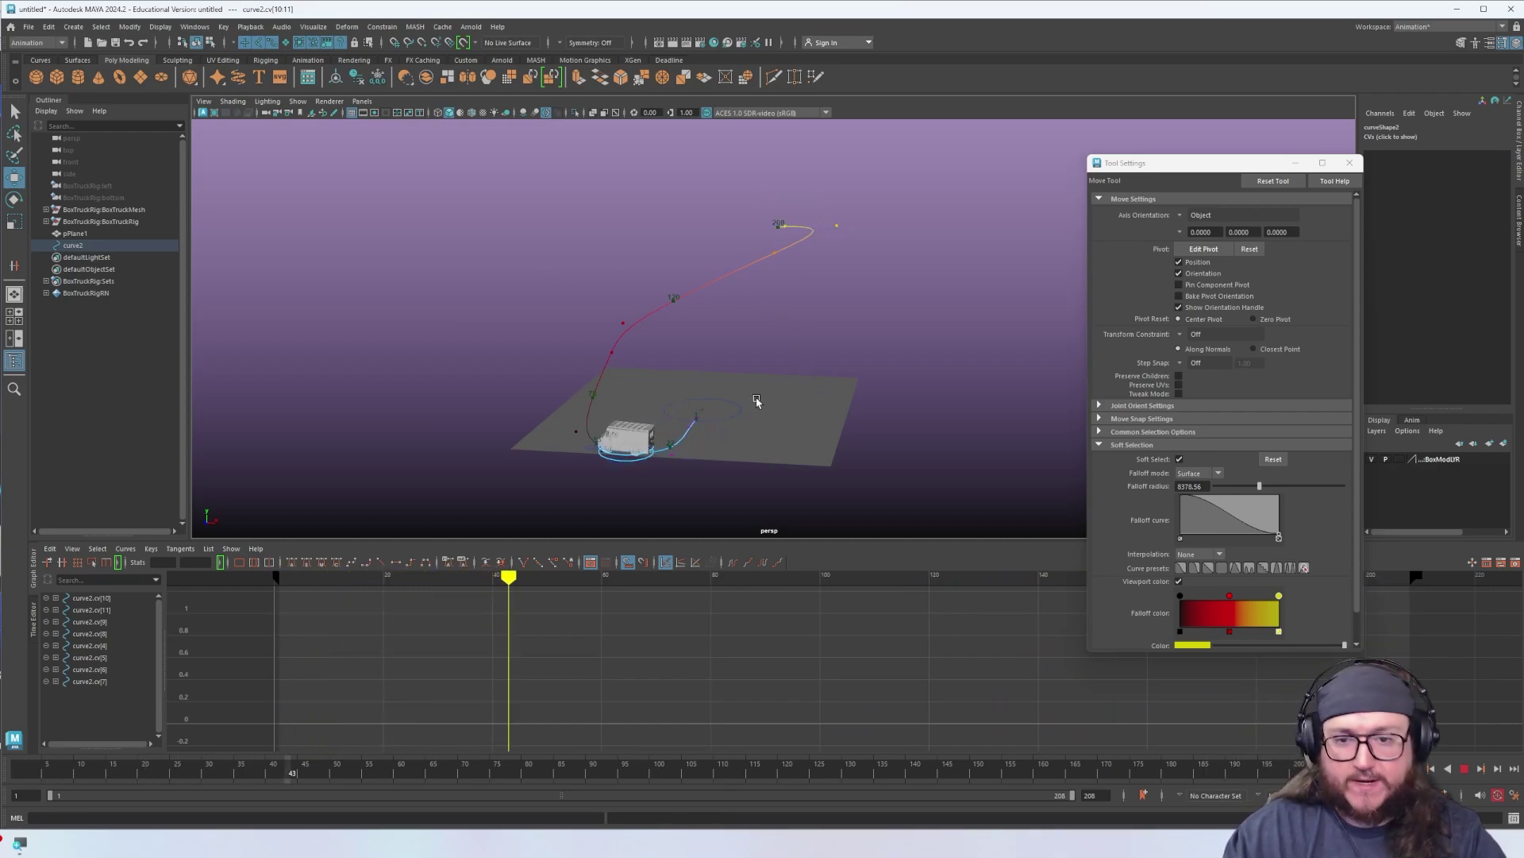
{"action": "left_click", "coordinate": [972, 303]}
{"action": "key", "text": "alt+v"}
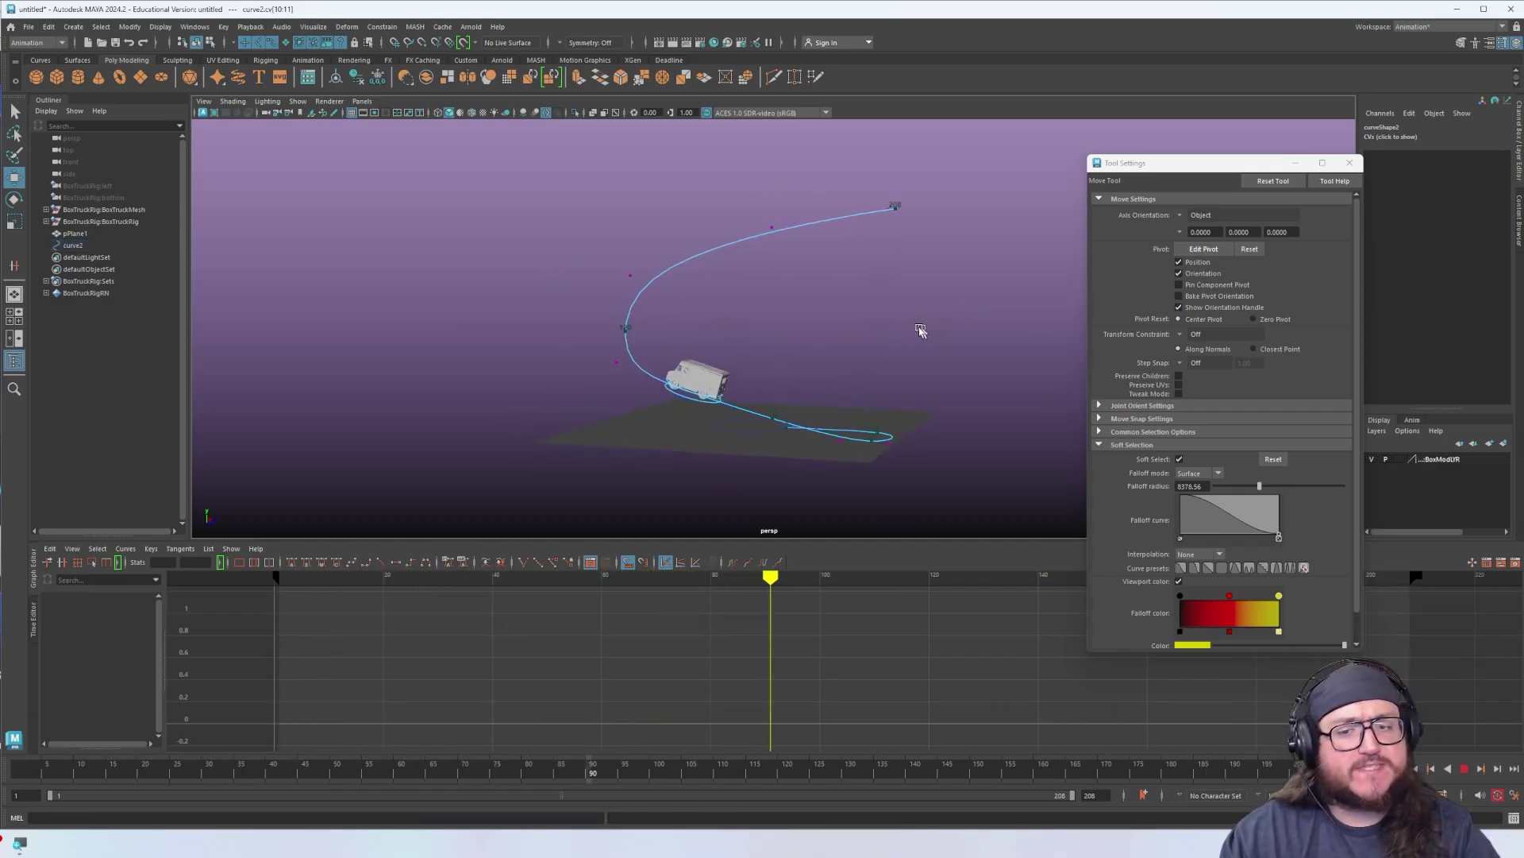
{"action": "left_click_drag", "start_coordinate": [860, 333], "coordinate": [819, 346], "text": "alt"}
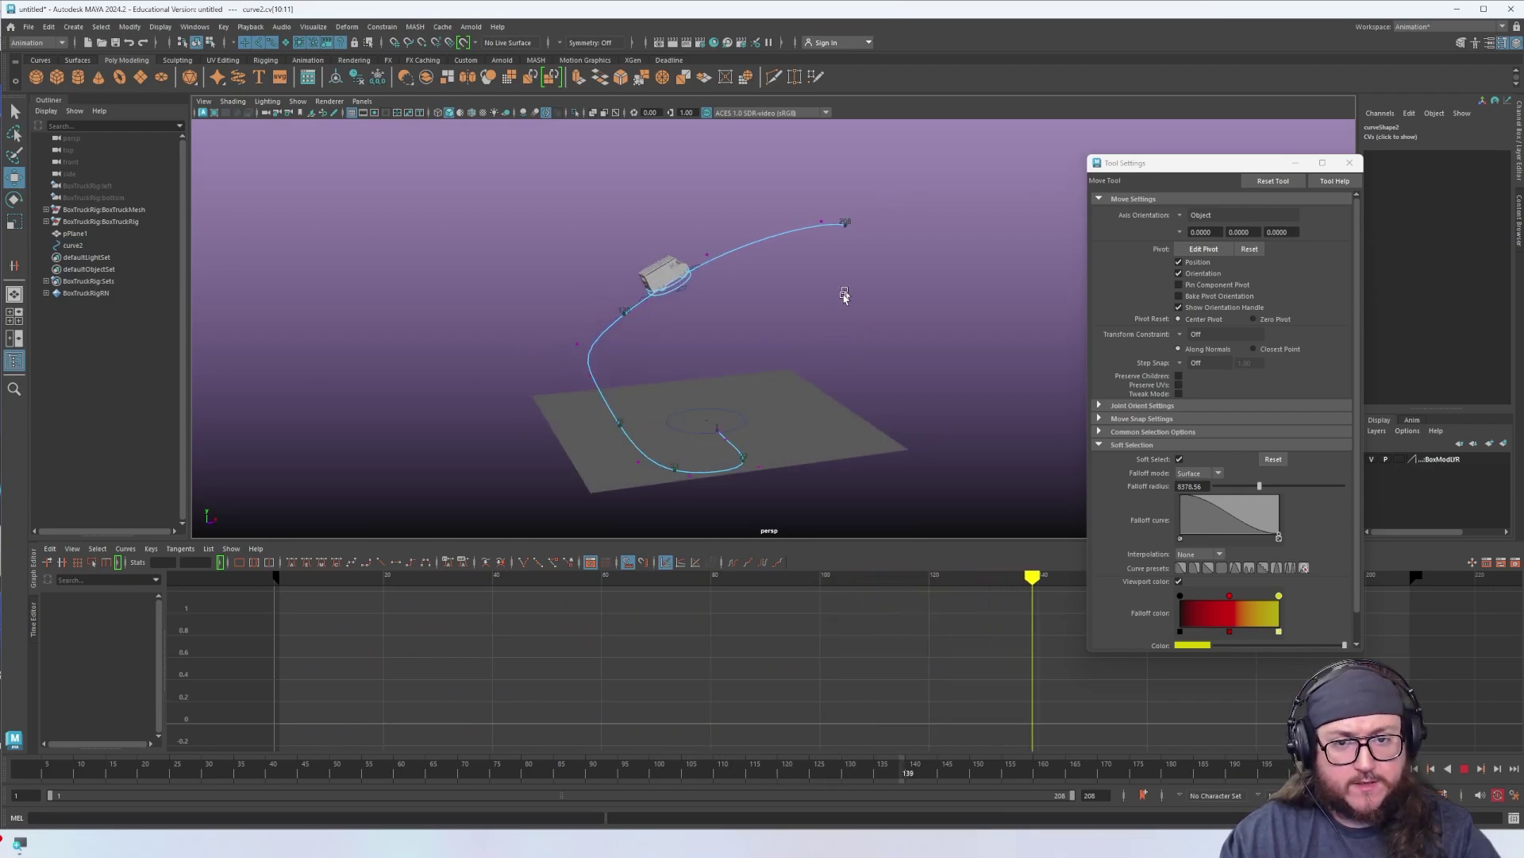
{"action": "key", "text": "alt+v"}
{"action": "left_click_drag", "start_coordinate": [850, 407], "coordinate": [618, 395], "text": "alt"}
{"action": "left_click_drag", "start_coordinate": [865, 302], "coordinate": [887, 326], "text": "alt"}
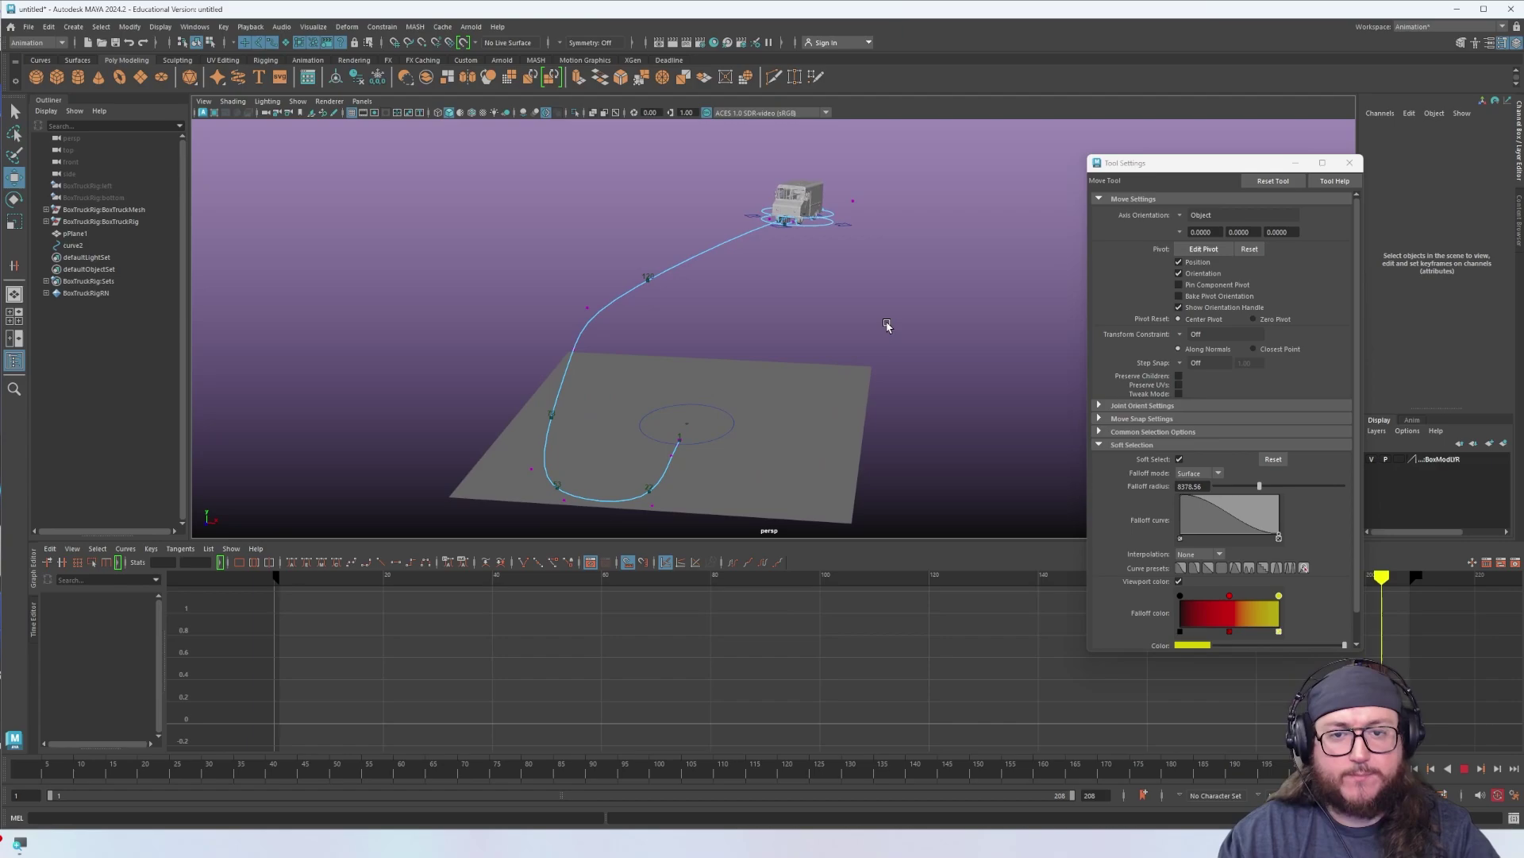
{"action": "left_click_drag", "start_coordinate": [690, 303], "coordinate": [727, 294], "text": "alt"}
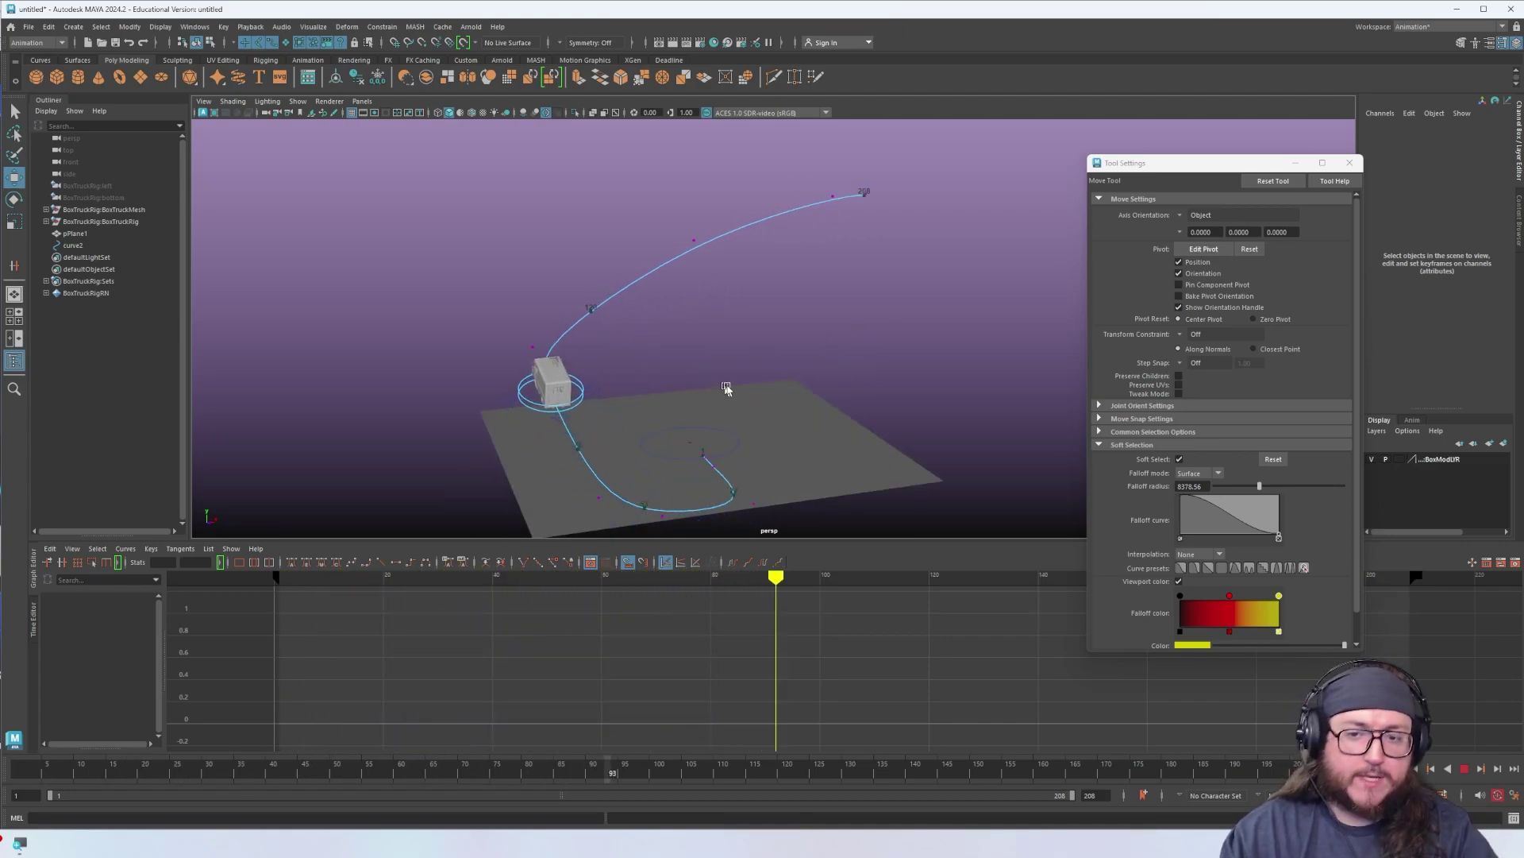
{"action": "middle_click_drag", "start_coordinate": [733, 391], "coordinate": [741, 331], "text": "alt"}
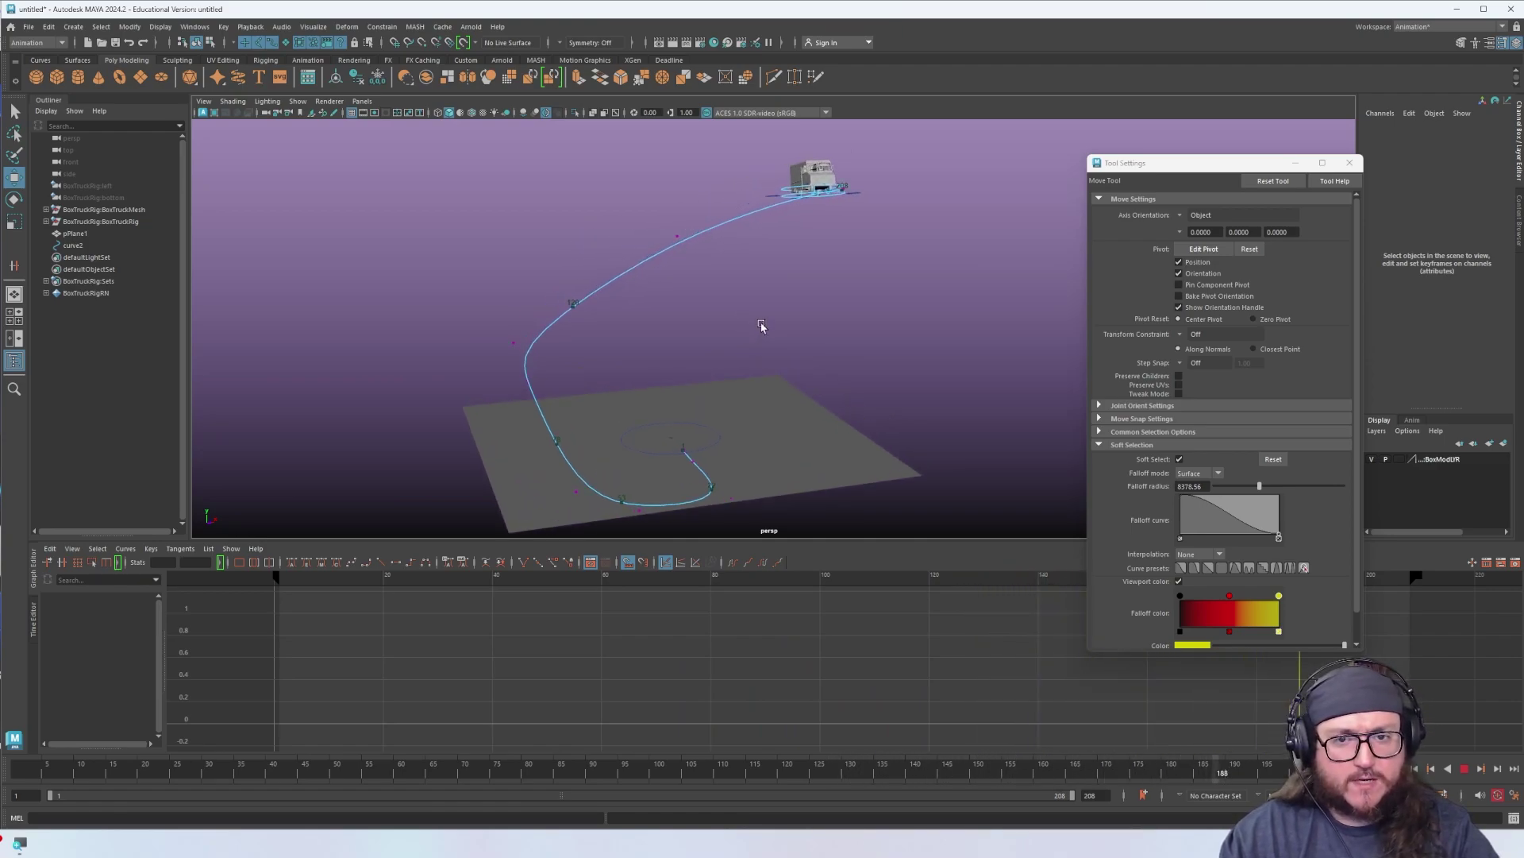
{"action": "left_click_drag", "start_coordinate": [761, 326], "coordinate": [733, 337], "text": "alt"}
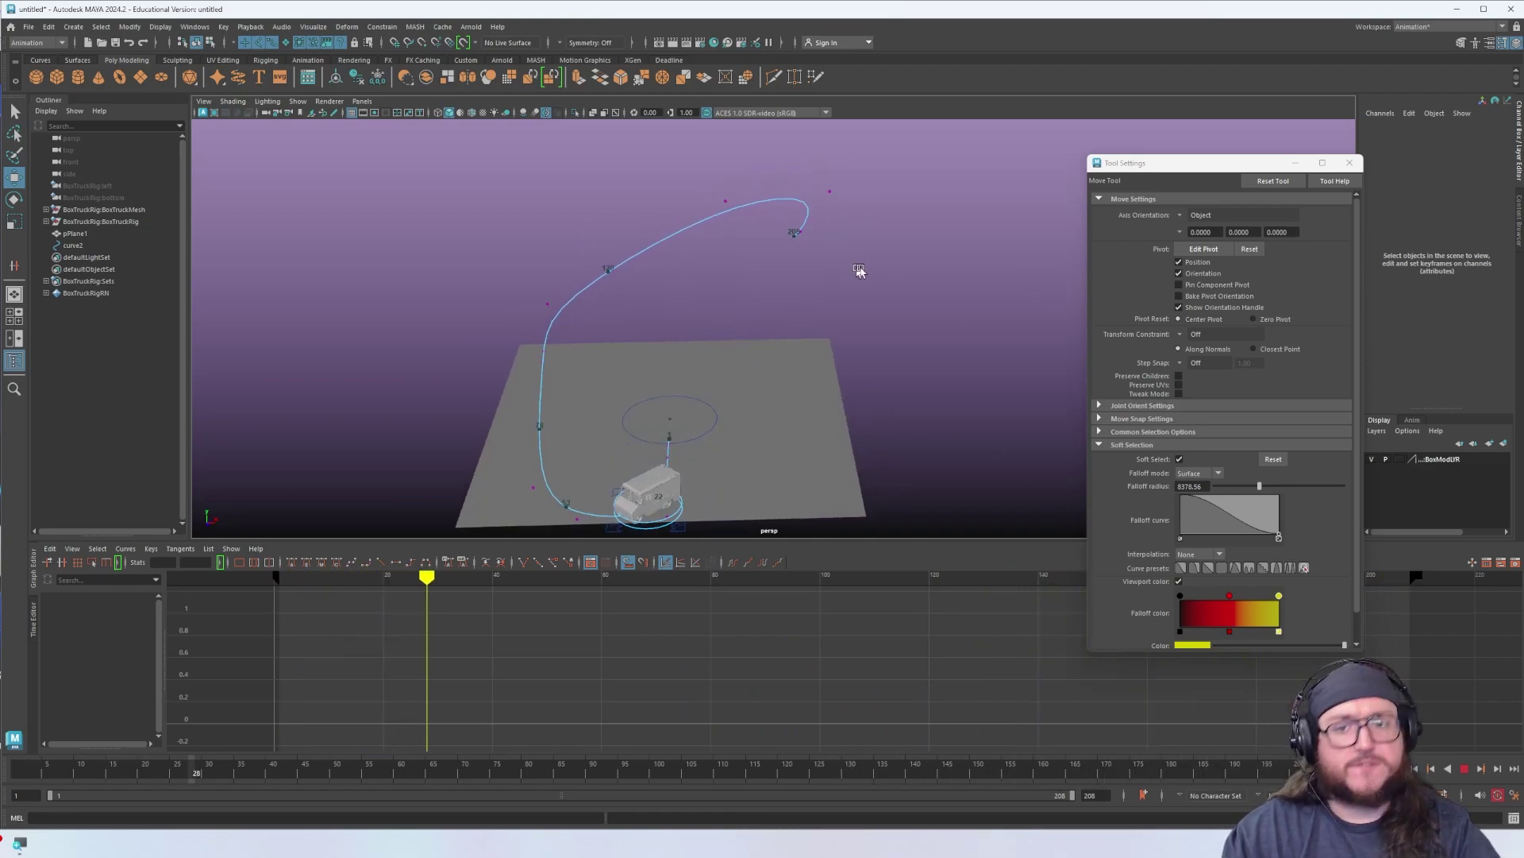
{"action": "middle_click_drag", "start_coordinate": [860, 270], "coordinate": [881, 286], "text": "alt"}
{"action": "left_click_drag", "start_coordinate": [881, 286], "coordinate": [941, 297], "text": "alt"}
Close the tool settings, undo the raise of the path's control vertices, and leave control vertex editing
{"action": "left_click", "coordinate": [1350, 163]}
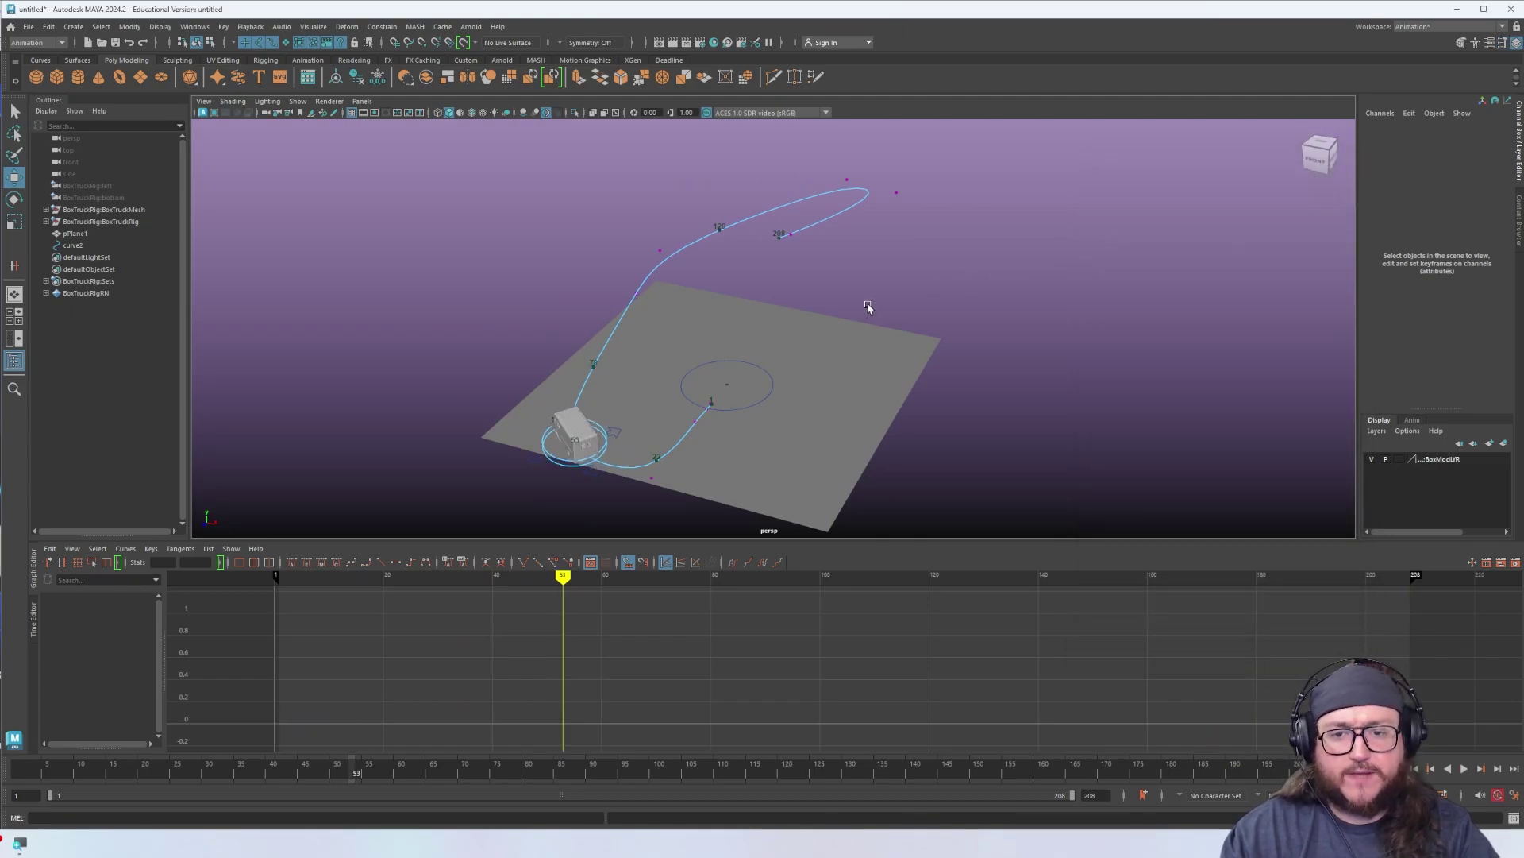
{"action": "key", "text": "ctrl+z"}
{"action": "key", "text": "ctrl+z"}
{"action": "left_click", "coordinate": [780, 354]}
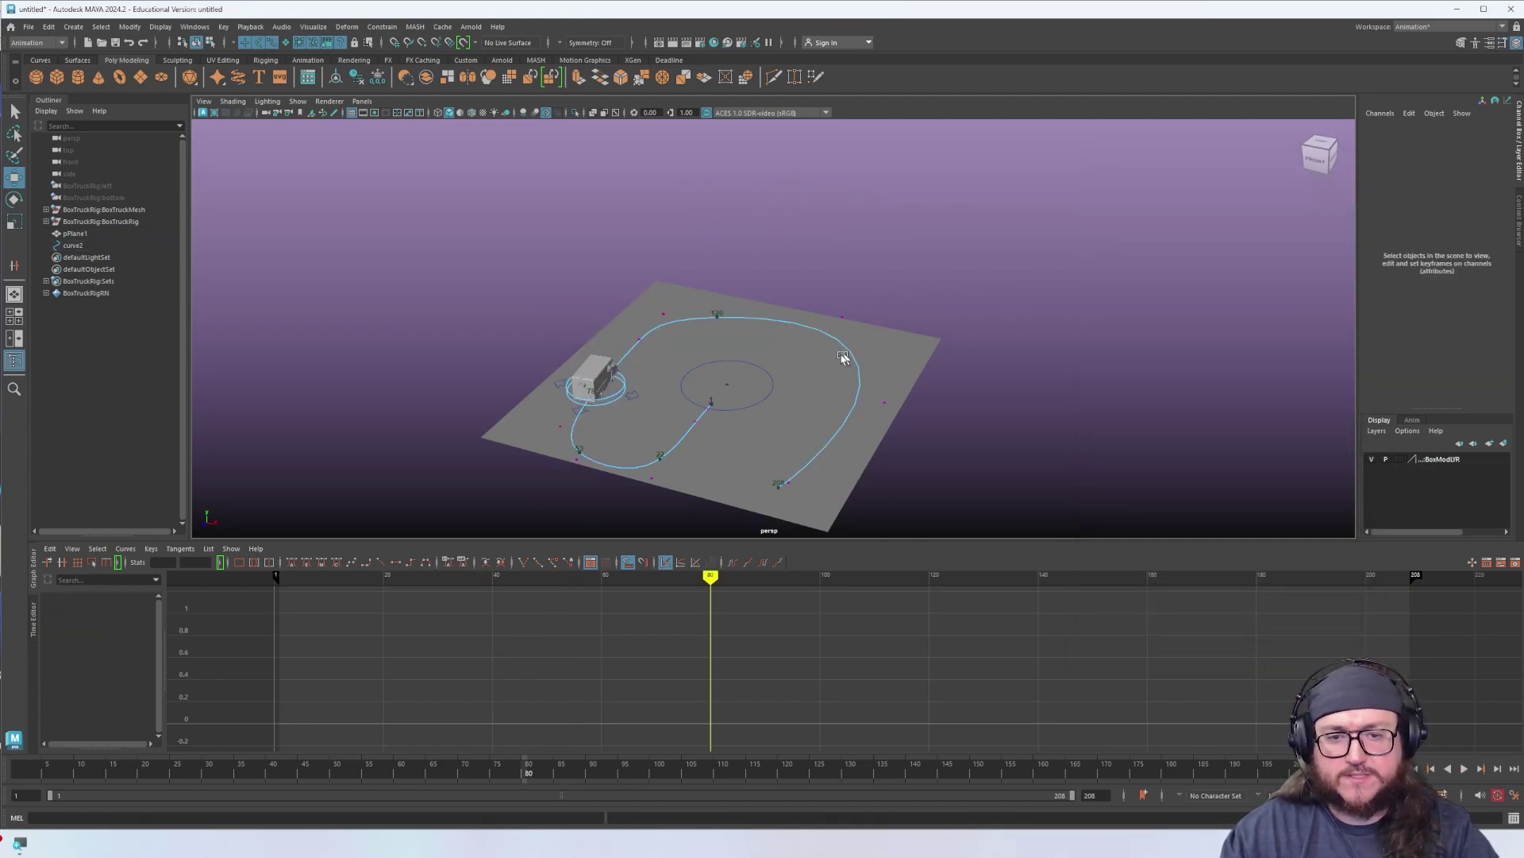
{"action": "middle_click_drag", "start_coordinate": [817, 317], "coordinate": [813, 292], "text": "alt"}
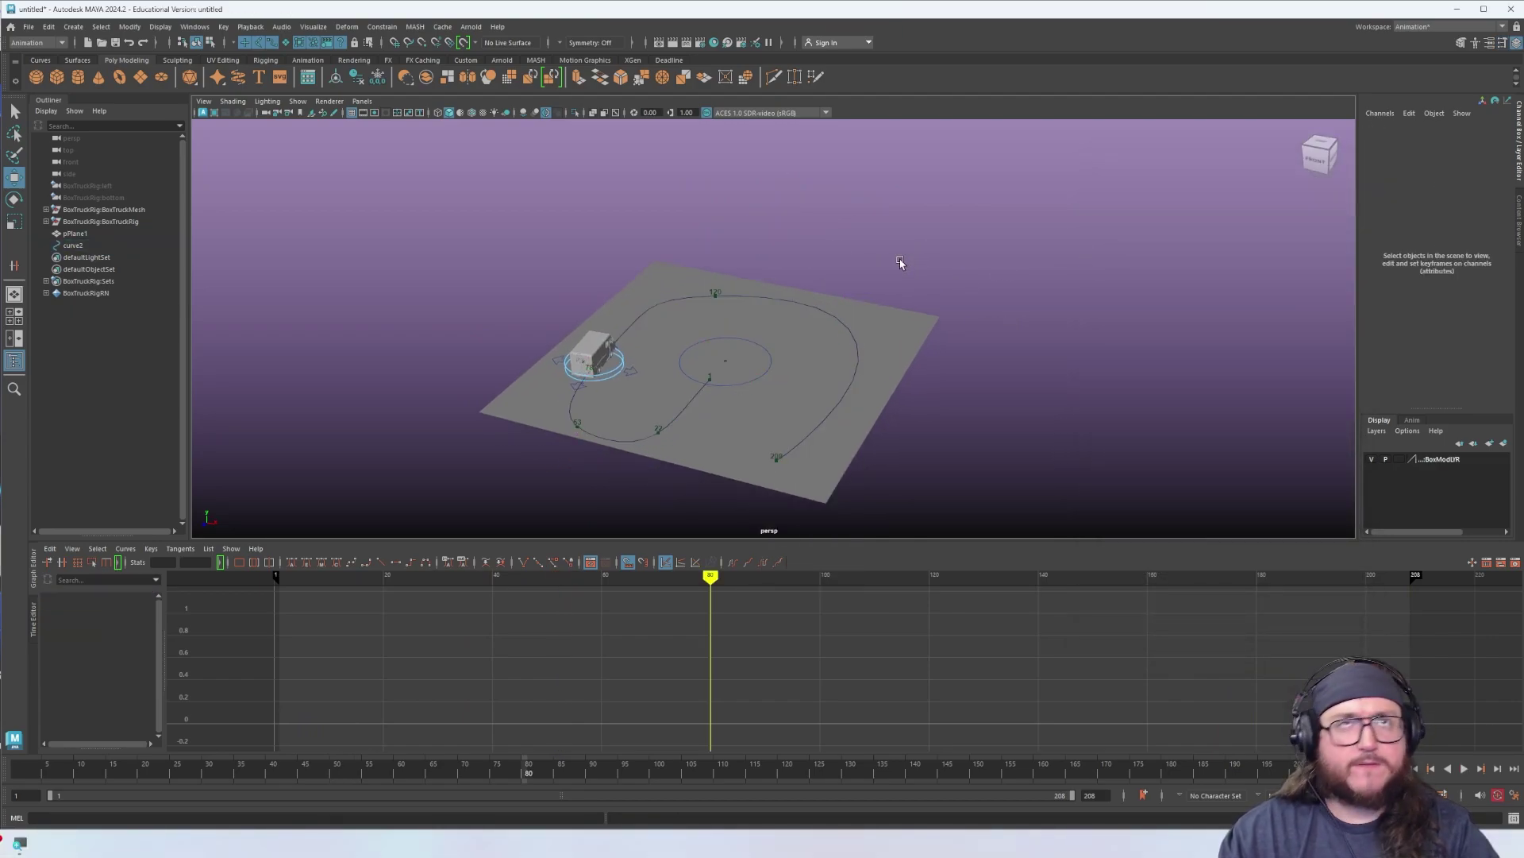
Select the truck's body control, return the animation to frame 1, and frame the control in the viewport
{"action": "scroll", "coordinate": [680, 329], "scroll_direction": "up", "scroll_amount": 3}
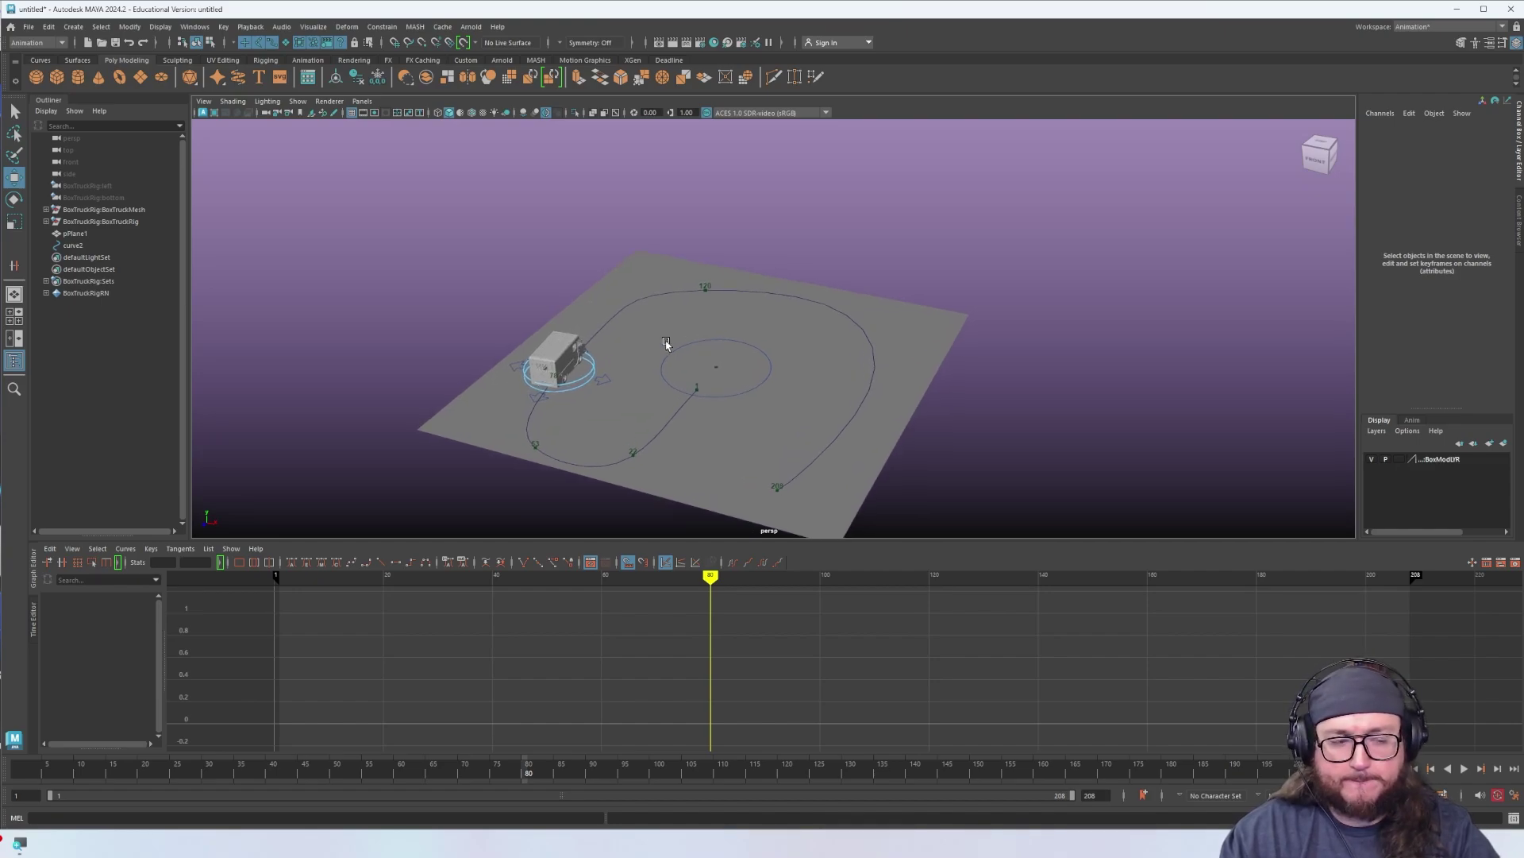
{"action": "scroll", "coordinate": [629, 289], "scroll_direction": "up", "scroll_amount": 6}
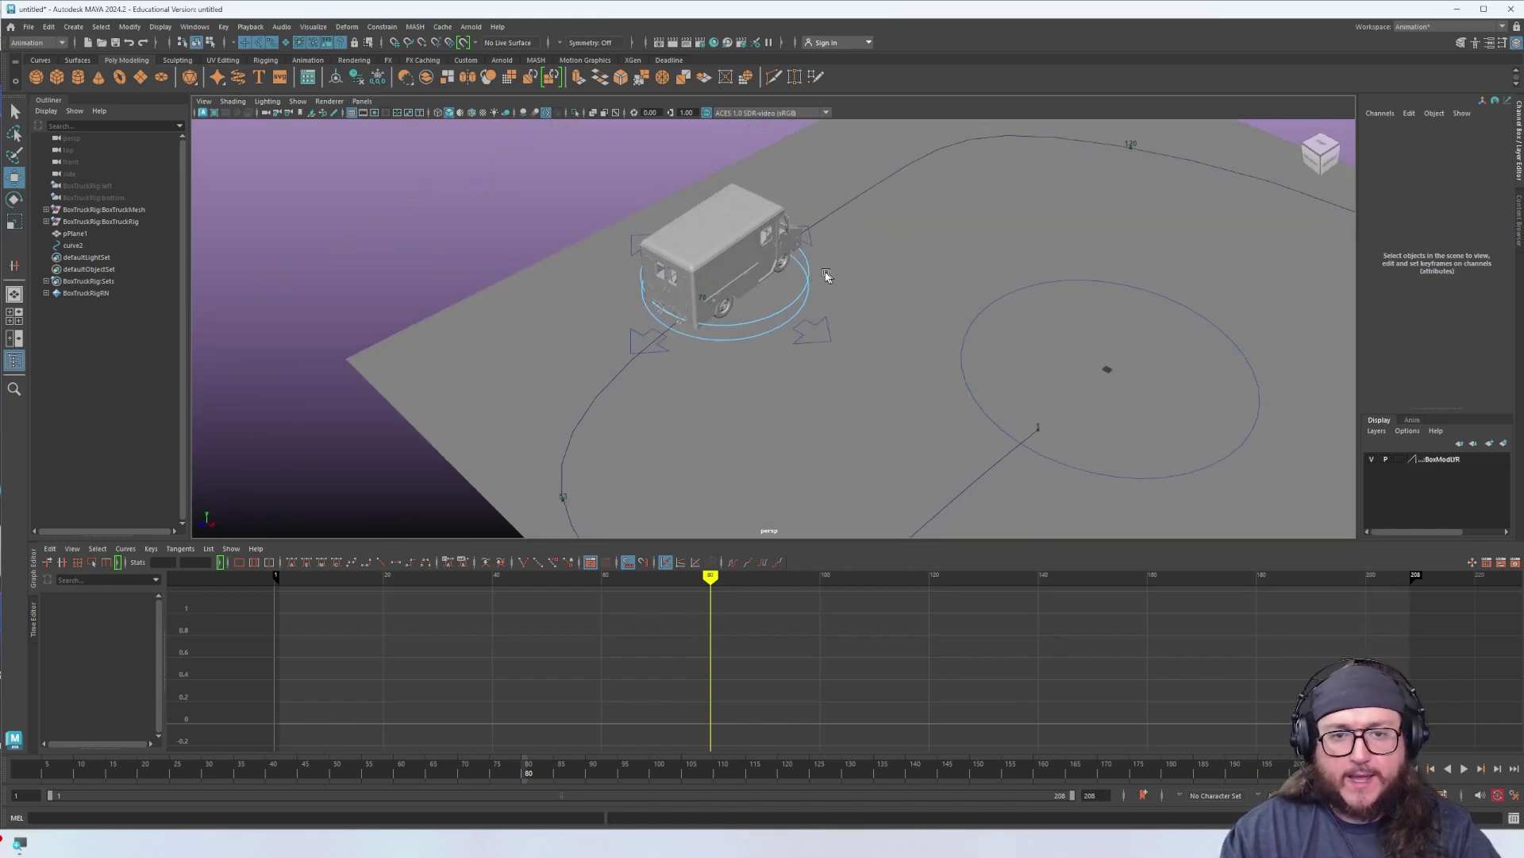
{"action": "left_click", "coordinate": [808, 263]}
{"action": "key", "text": "f"}
{"action": "scroll", "coordinate": [892, 300], "scroll_direction": "down", "scroll_amount": 4}
{"action": "left_click_drag", "start_coordinate": [892, 299], "coordinate": [784, 310], "text": "alt"}
{"action": "middle_click_drag", "start_coordinate": [784, 311], "coordinate": [795, 247], "text": "alt"}
{"action": "left_click_drag", "start_coordinate": [794, 248], "coordinate": [729, 244], "text": "alt"}
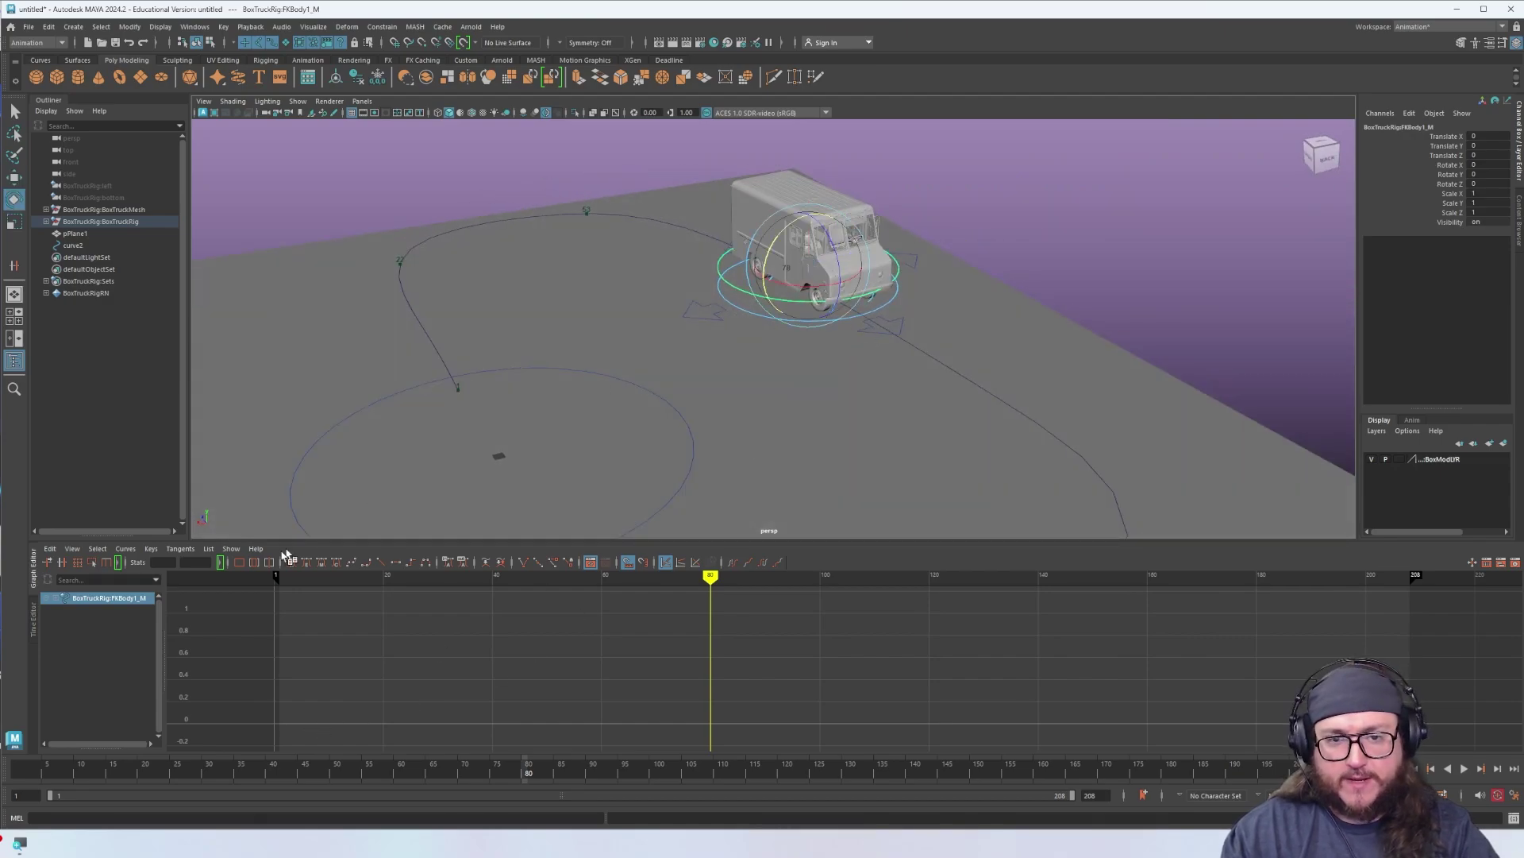
{"action": "left_click_drag", "start_coordinate": [77, 774], "coordinate": [1, 776]}
{"action": "key", "text": "f"}
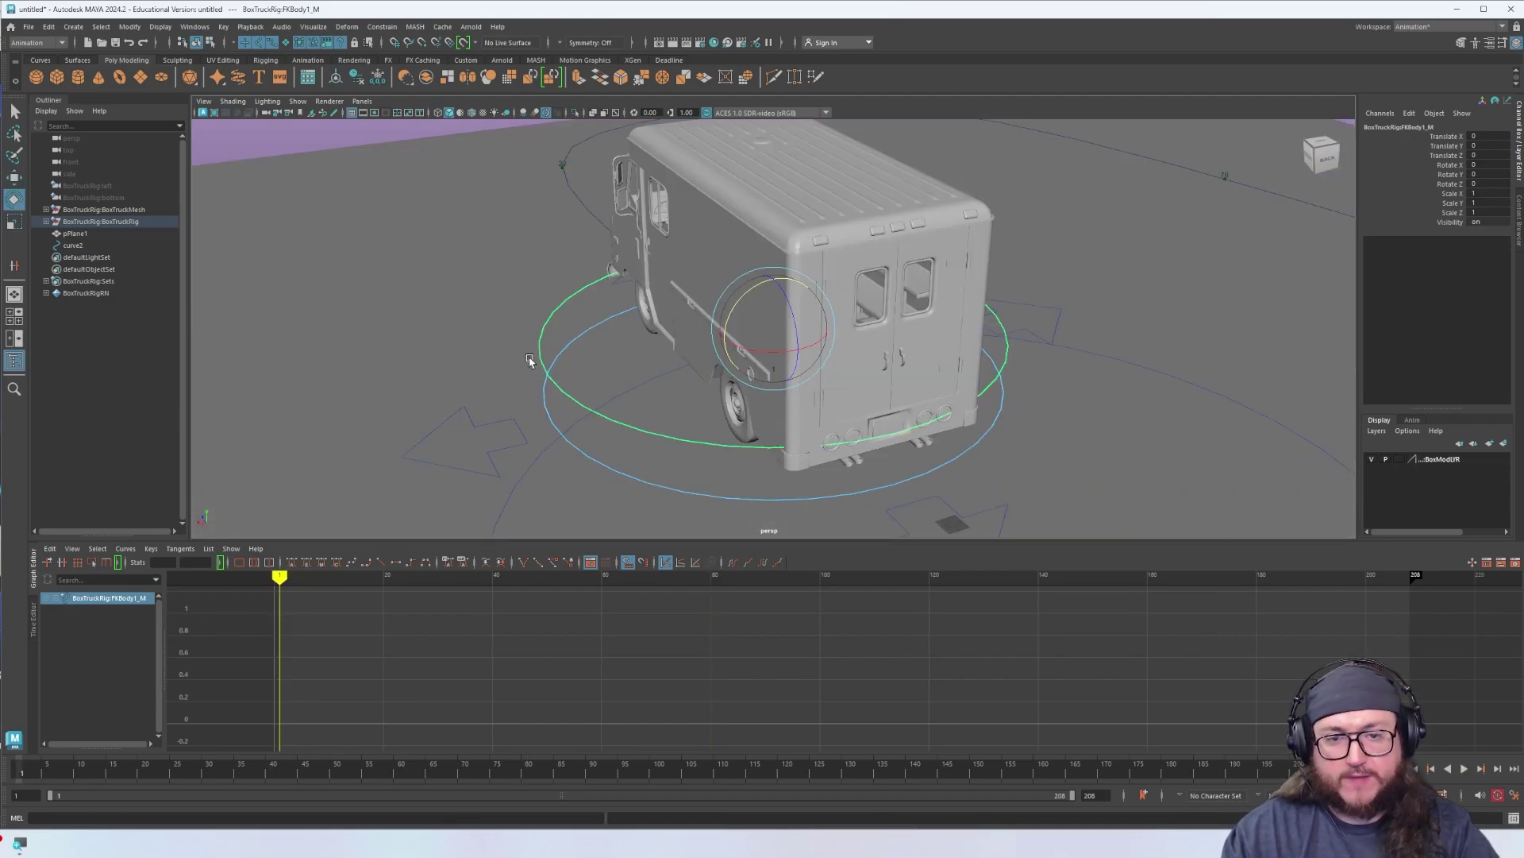
Select the truck's root control FKRoot_M and key it at frame 1 and at about frame 90
{"action": "left_click", "coordinate": [544, 368]}
{"action": "left_click_drag", "start_coordinate": [546, 368], "coordinate": [620, 345], "text": "alt"}
{"action": "left_click", "coordinate": [653, 417]}
{"action": "left_click", "coordinate": [649, 468]}
{"action": "left_click", "coordinate": [650, 465]}
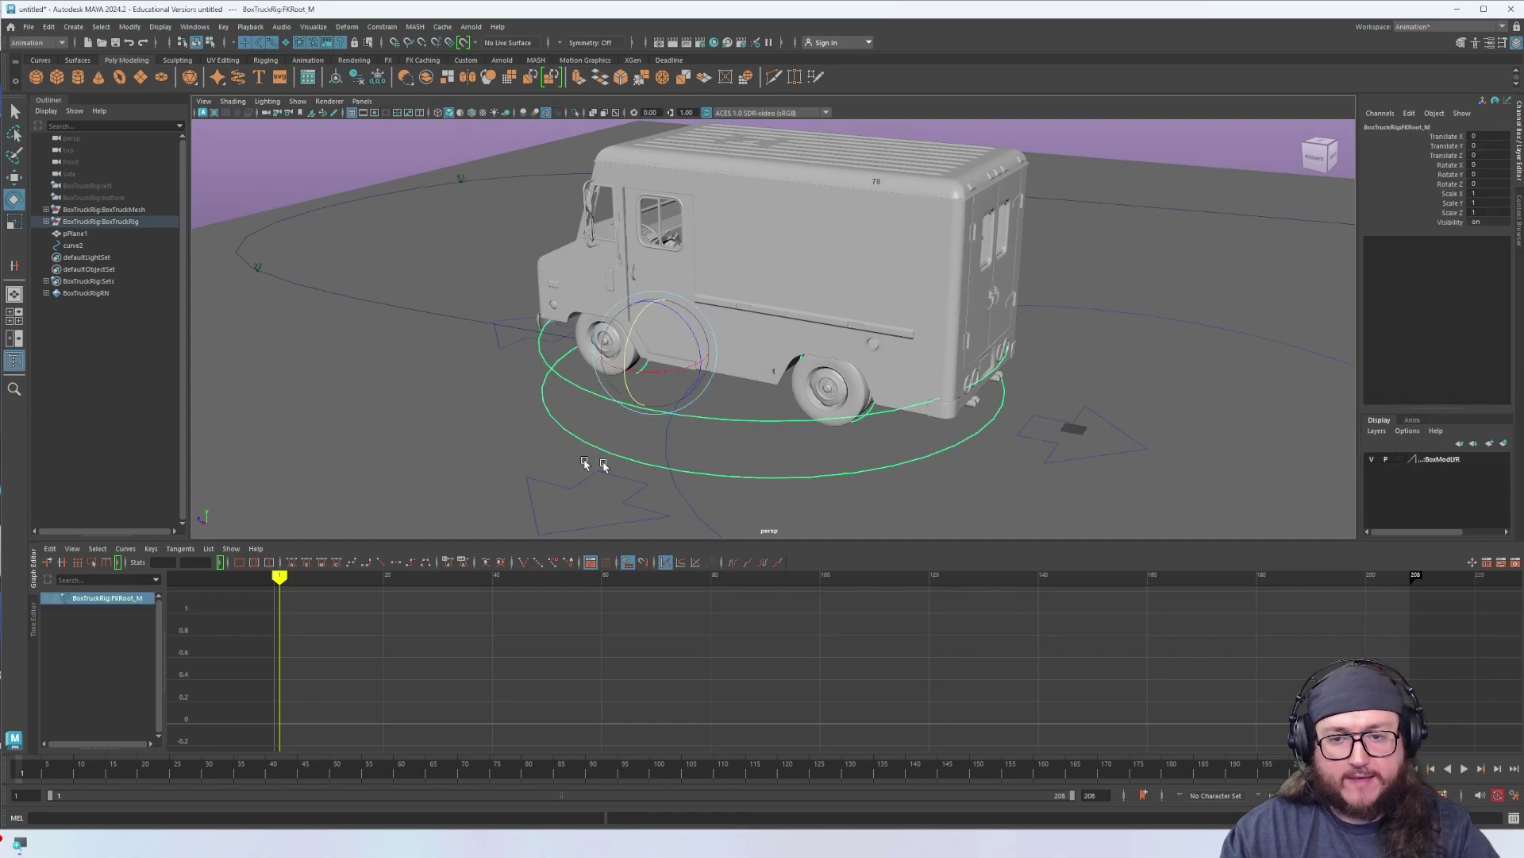
{"action": "left_click_drag", "start_coordinate": [588, 466], "coordinate": [684, 405], "text": "alt"}
{"action": "key", "text": "ctrl+z"}
{"action": "right_click_drag", "start_coordinate": [605, 484], "coordinate": [568, 371], "text": "alt"}
{"action": "left_click_drag", "start_coordinate": [568, 371], "coordinate": [805, 381], "text": "alt"}
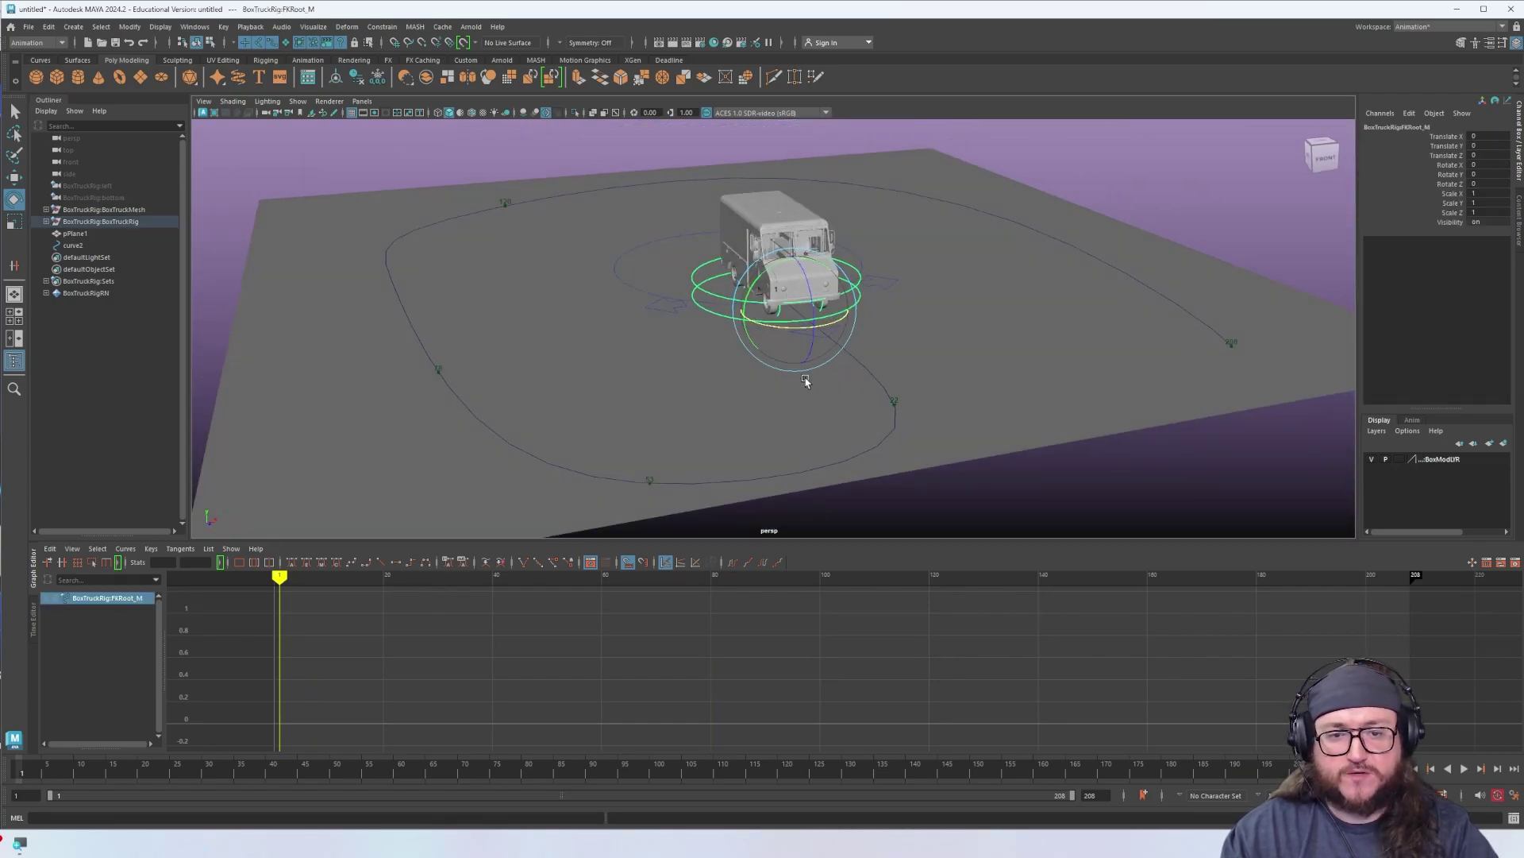
{"action": "left_click_drag", "start_coordinate": [157, 765], "coordinate": [653, 790]}
{"action": "key", "text": "s"}
Rotate the root control at frame 100 to tilt the truck as it approaches the bend, and key the pose
{"action": "left_click_drag", "start_coordinate": [397, 290], "coordinate": [535, 309], "text": "alt"}
{"action": "middle_click_drag", "start_coordinate": [534, 310], "coordinate": [834, 317], "text": "alt"}
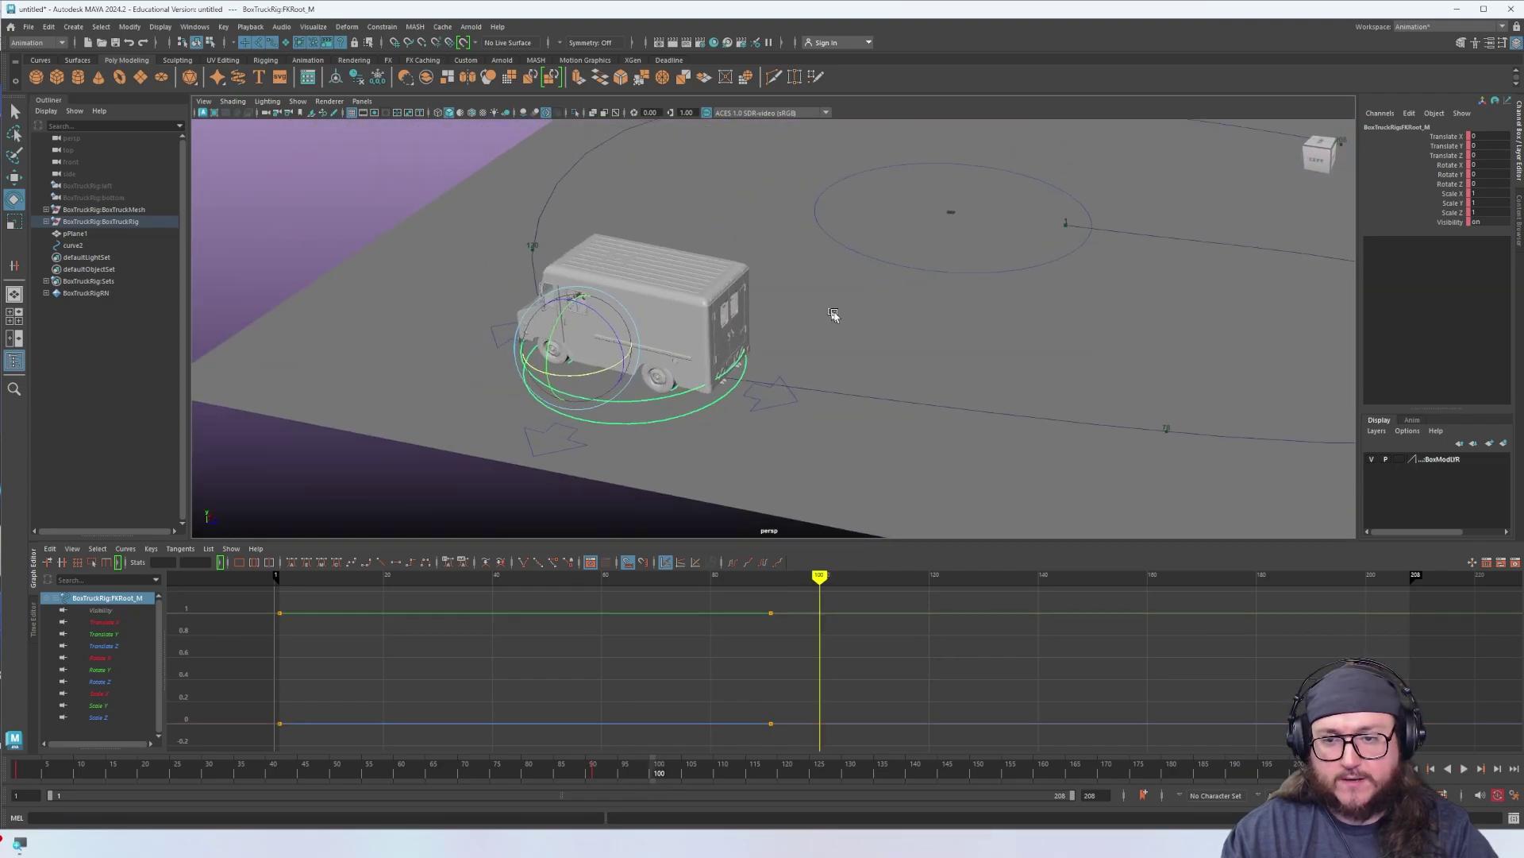
{"action": "left_click_drag", "start_coordinate": [833, 316], "coordinate": [783, 350], "text": "alt"}
{"action": "left_click", "coordinate": [675, 394]}
{"action": "left_click", "coordinate": [672, 404]}
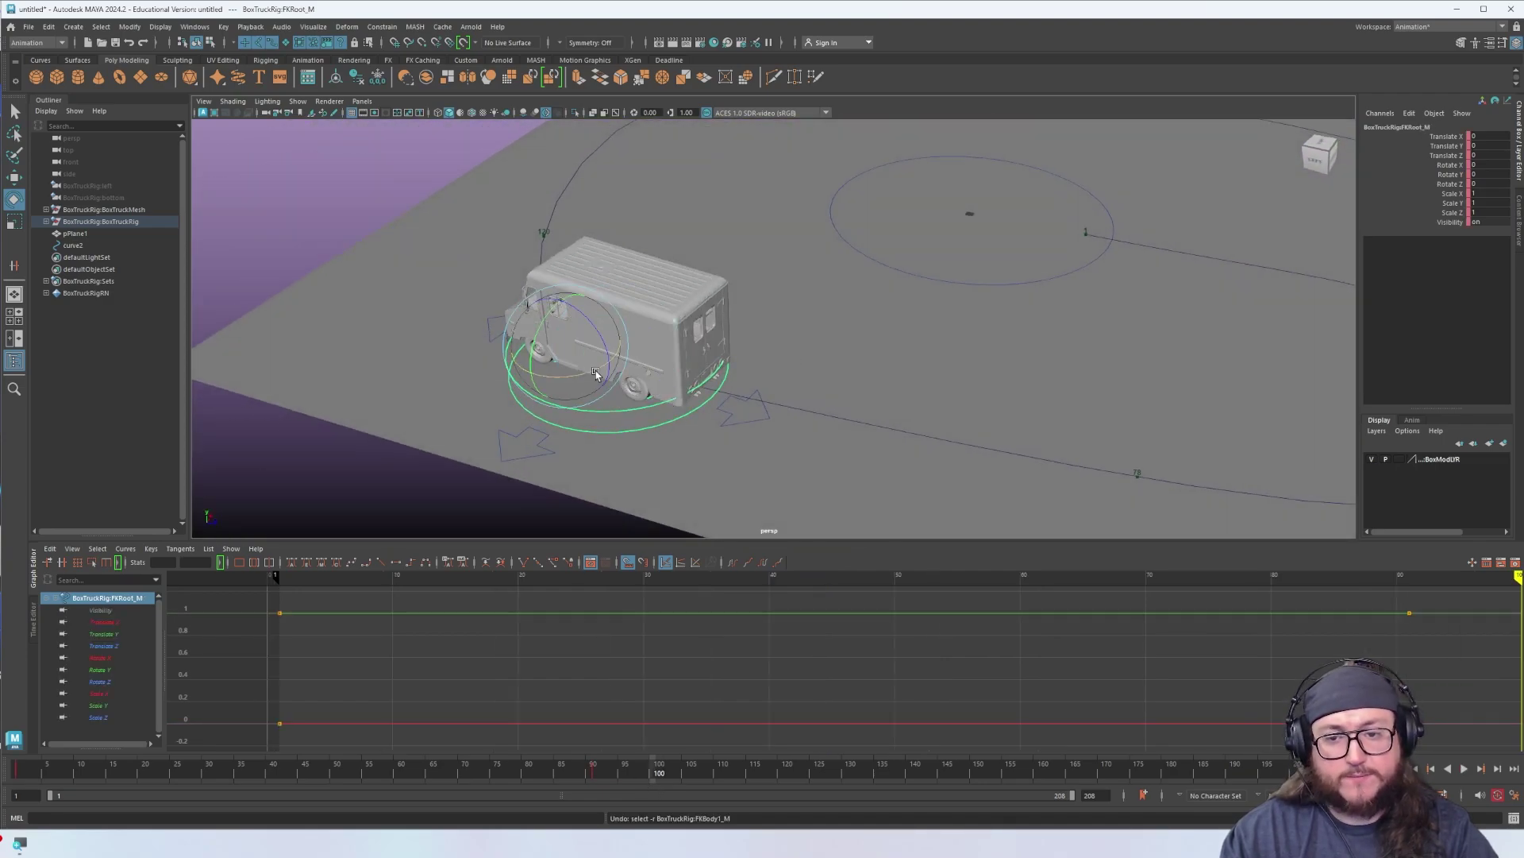
{"action": "left_click_drag", "start_coordinate": [592, 371], "coordinate": [559, 374]}
{"action": "key", "text": "s"}
Key the root control's tilt at about frame 126, and rotate it back the other way at frame 136
{"action": "left_click_drag", "start_coordinate": [642, 775], "coordinate": [828, 767]}
{"action": "middle_click_drag", "start_coordinate": [730, 260], "coordinate": [734, 370], "text": "alt"}
{"action": "key", "text": "alt+v"}
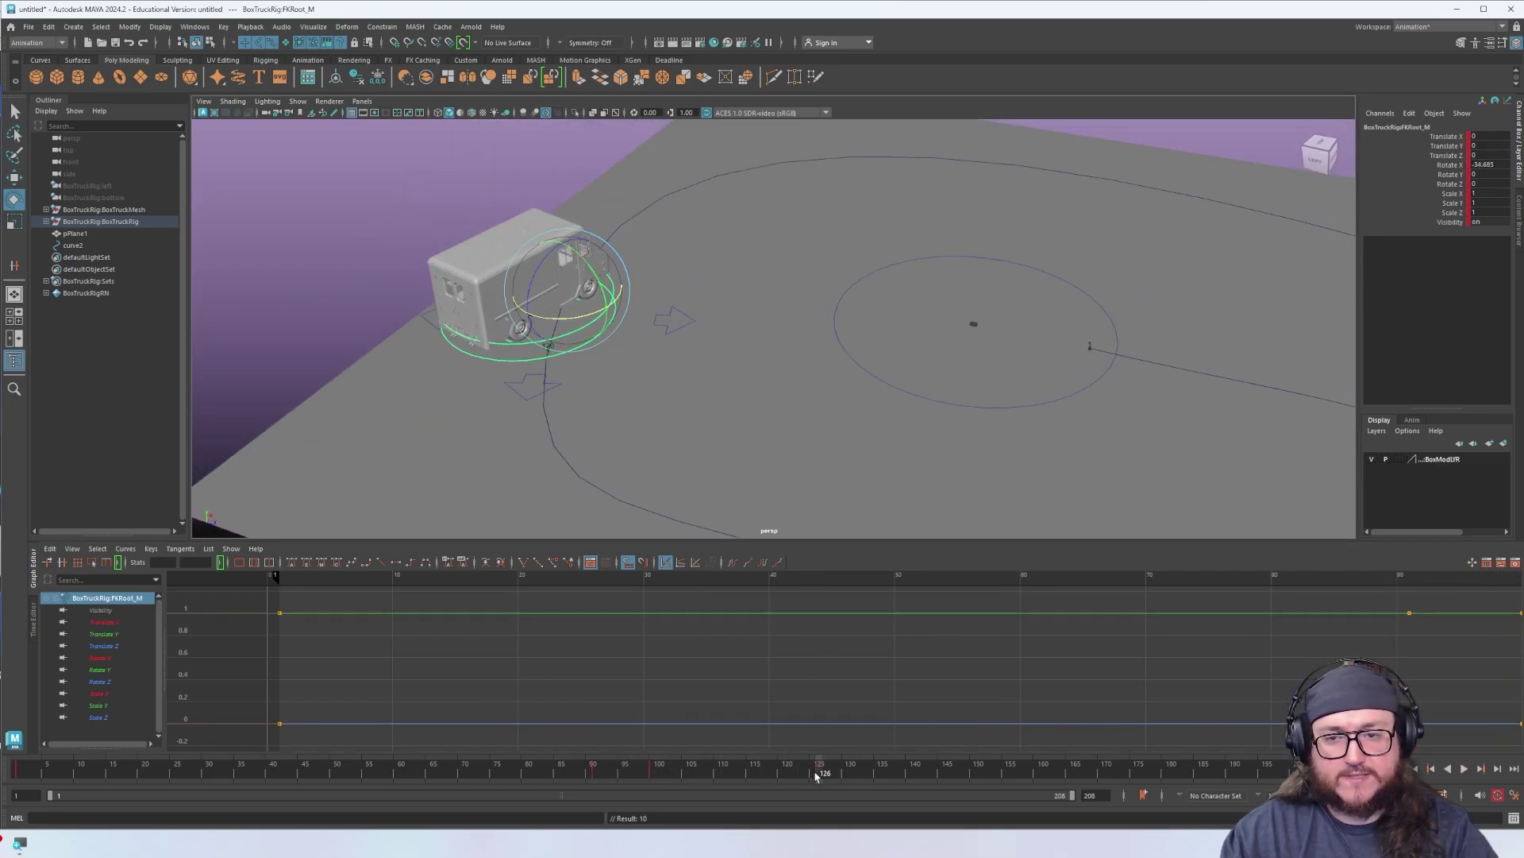
{"action": "left_click_drag", "start_coordinate": [817, 776], "coordinate": [884, 772]}
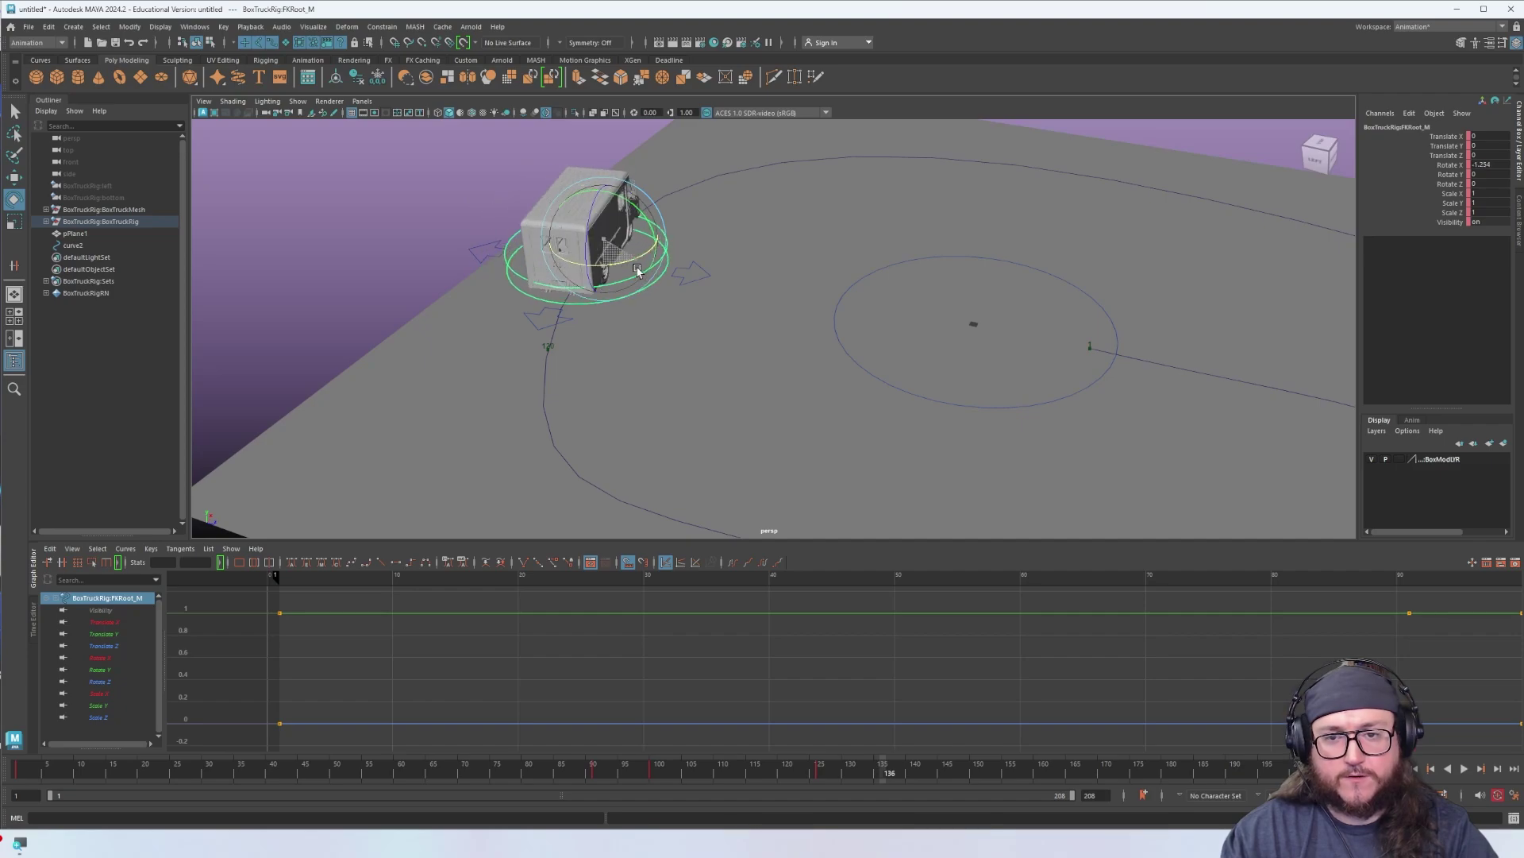
{"action": "left_click_drag", "start_coordinate": [638, 270], "coordinate": [642, 271]}
Set the root control's Rotate X to 0 at frame 150
{"action": "left_click_drag", "start_coordinate": [886, 776], "coordinate": [977, 775]}
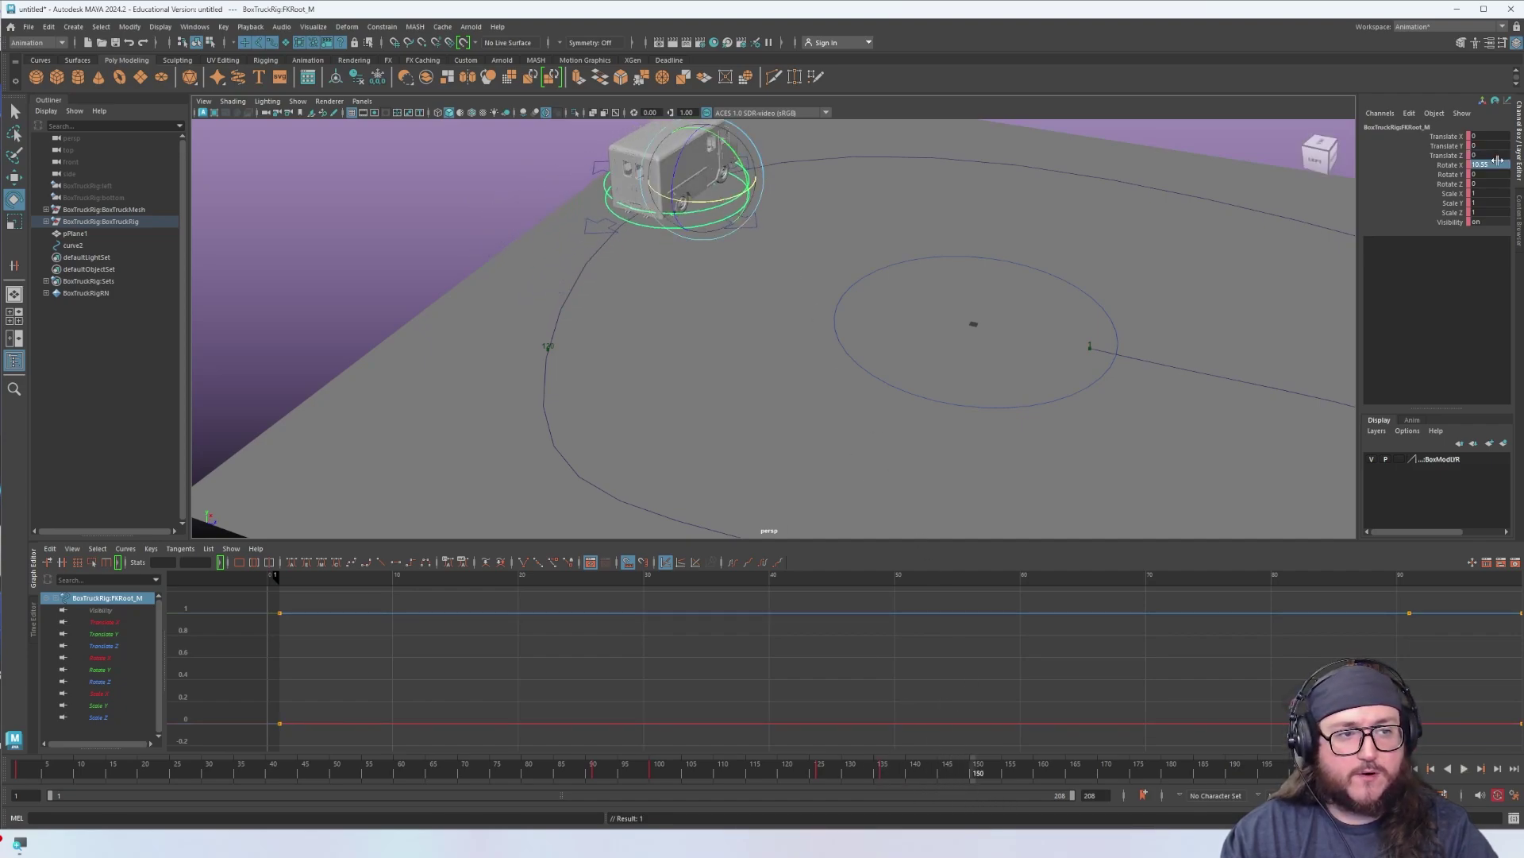
{"action": "type", "text": "0"}
{"action": "key", "text": "Return"}
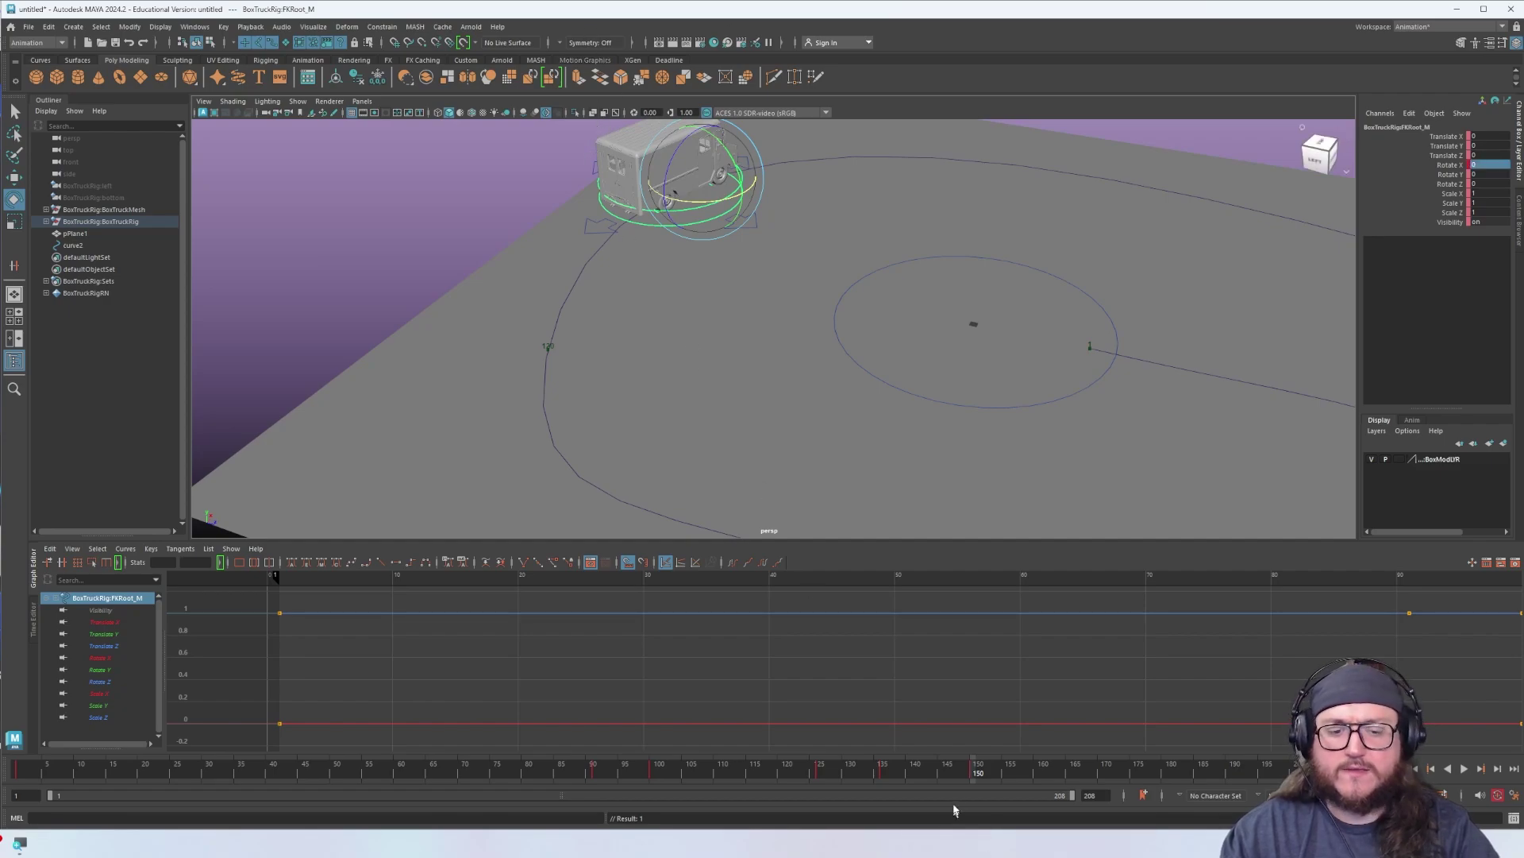
Play the animation with the root control deselected and examine the truck's tilt around the bend from several angles
{"action": "left_click_drag", "start_coordinate": [935, 773], "coordinate": [709, 749]}
{"action": "left_click", "coordinate": [420, 187]}
{"action": "key", "text": "alt+v"}
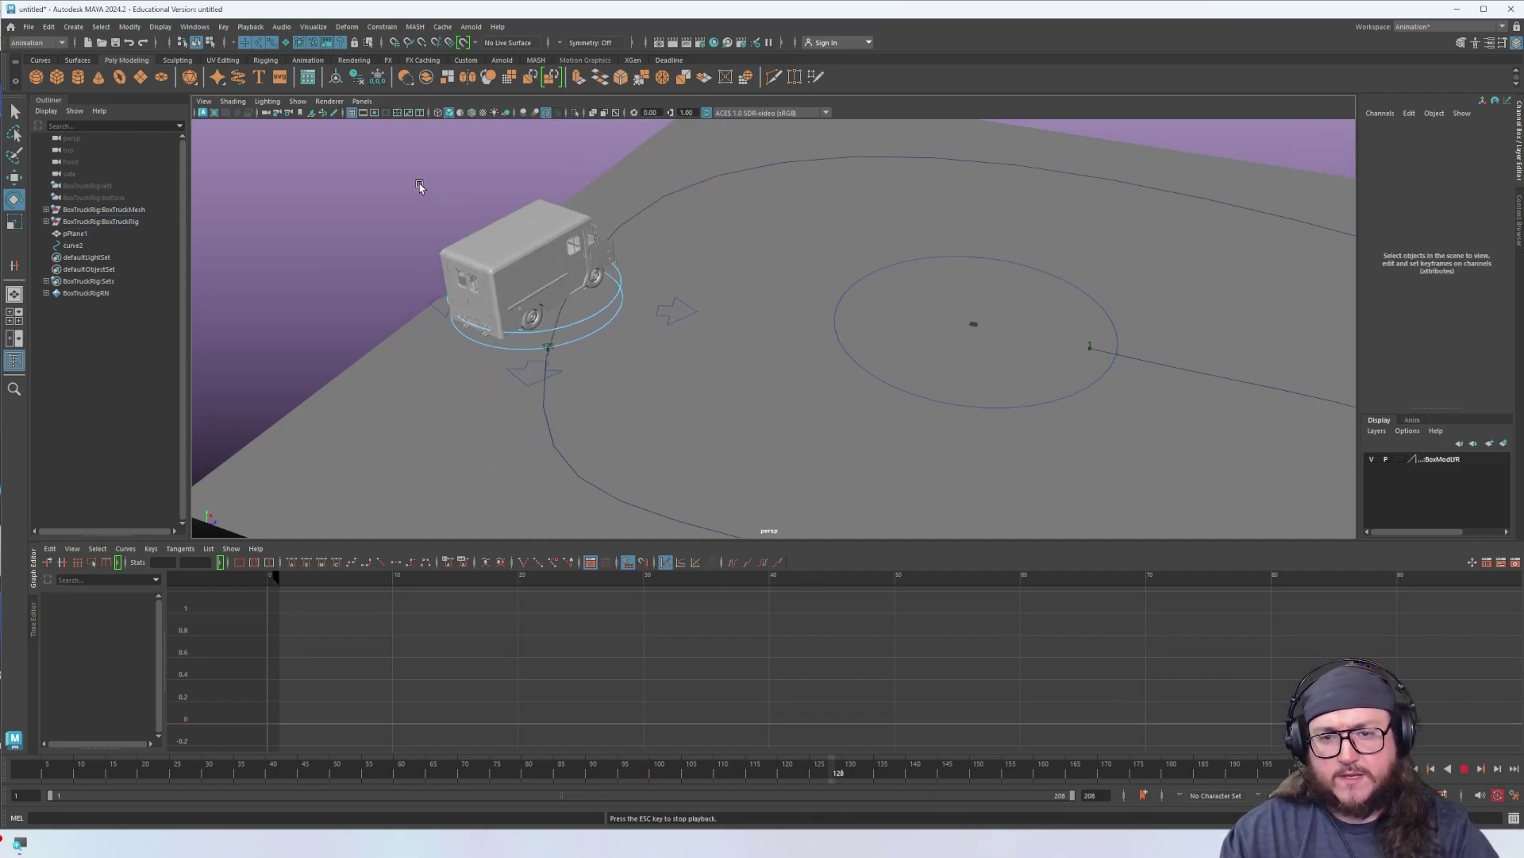
{"action": "left_click_drag", "start_coordinate": [779, 767], "coordinate": [255, 743]}
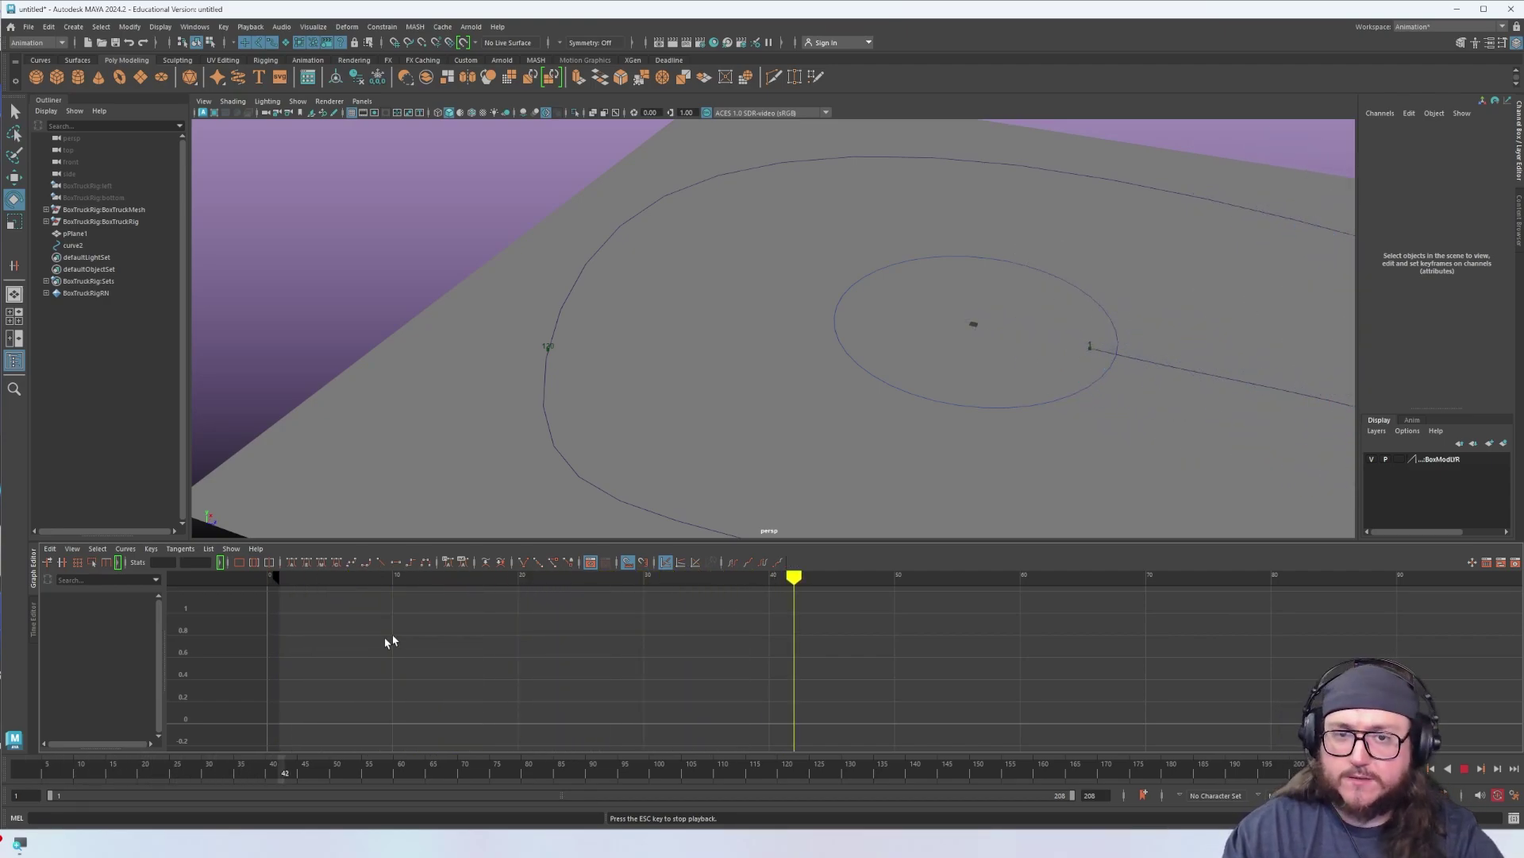
{"action": "middle_click_drag", "start_coordinate": [607, 429], "coordinate": [548, 346], "text": "alt"}
{"action": "left_click_drag", "start_coordinate": [596, 341], "coordinate": [749, 401], "text": "alt"}
{"action": "middle_click_drag", "start_coordinate": [749, 402], "coordinate": [761, 423], "text": "alt"}
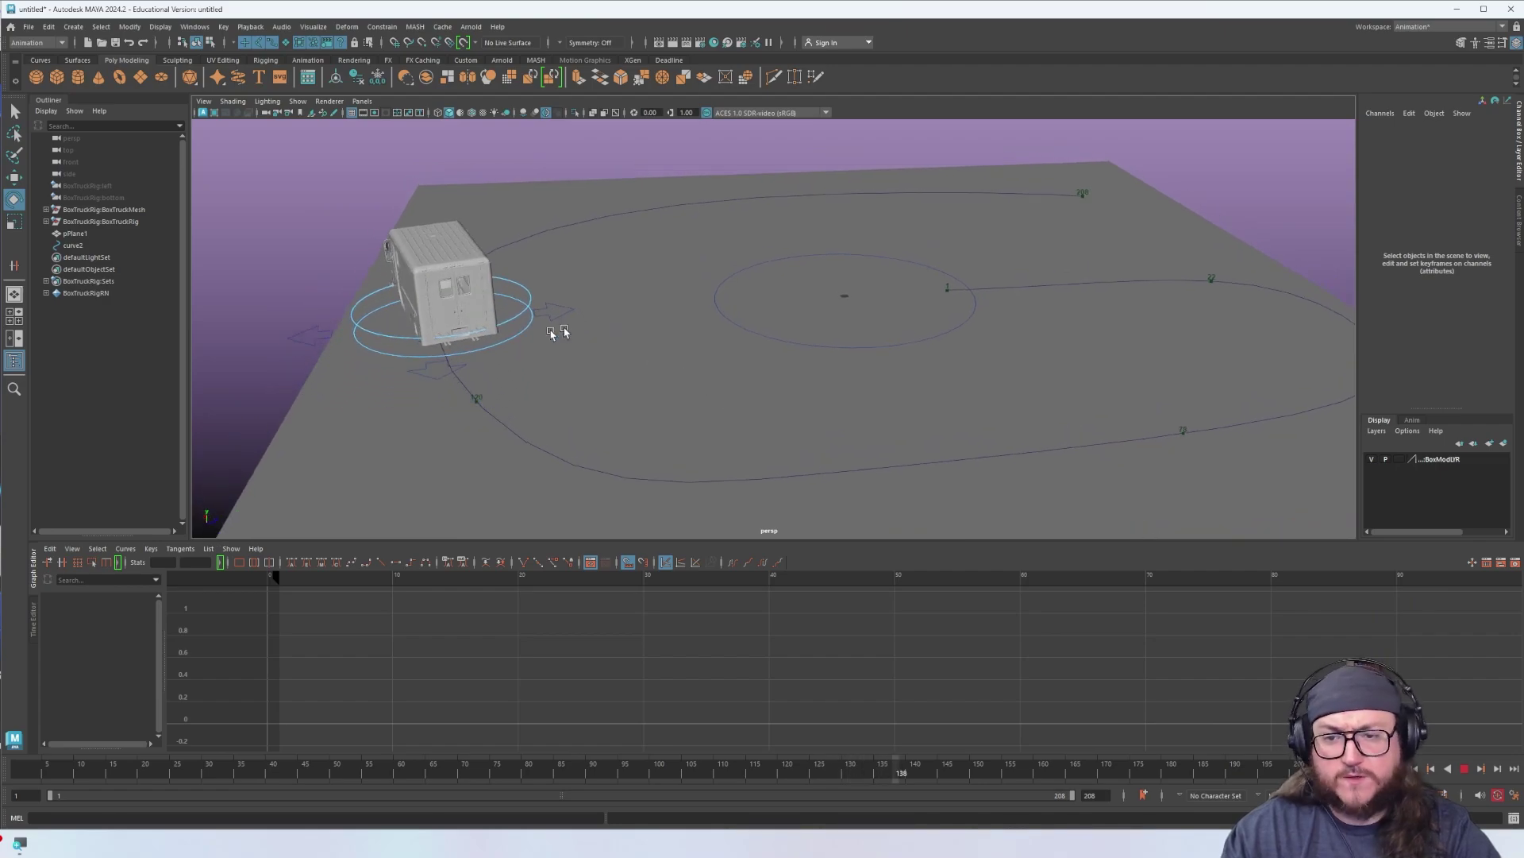
{"action": "key", "text": "alt+v"}
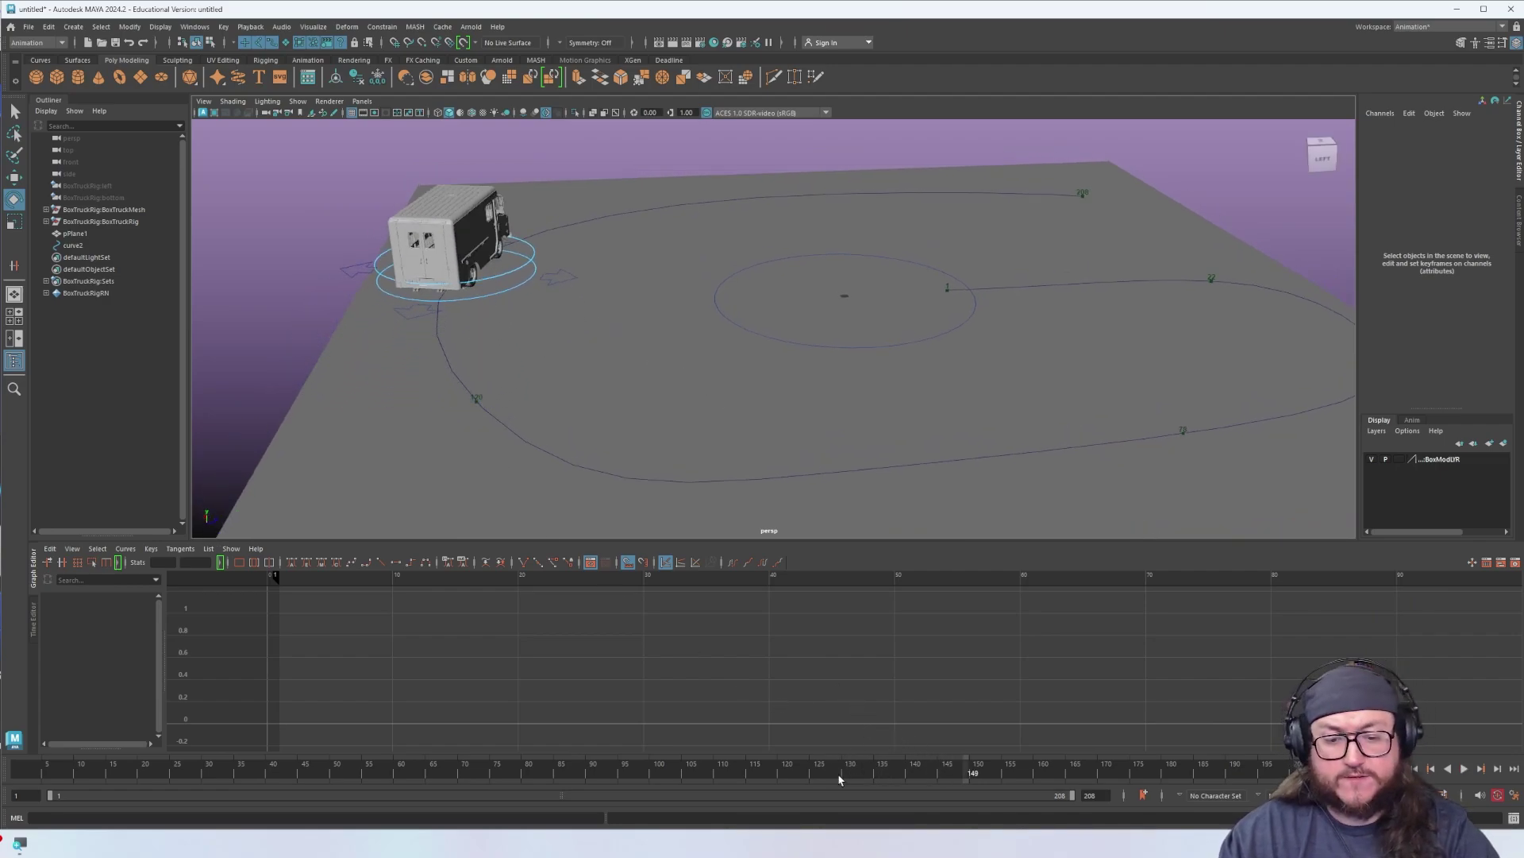
Select the body control FKBody1_M, key it at about frame 109, and turn and shift it slightly into the bend
{"action": "left_click_drag", "start_coordinate": [840, 781], "coordinate": [742, 778]}
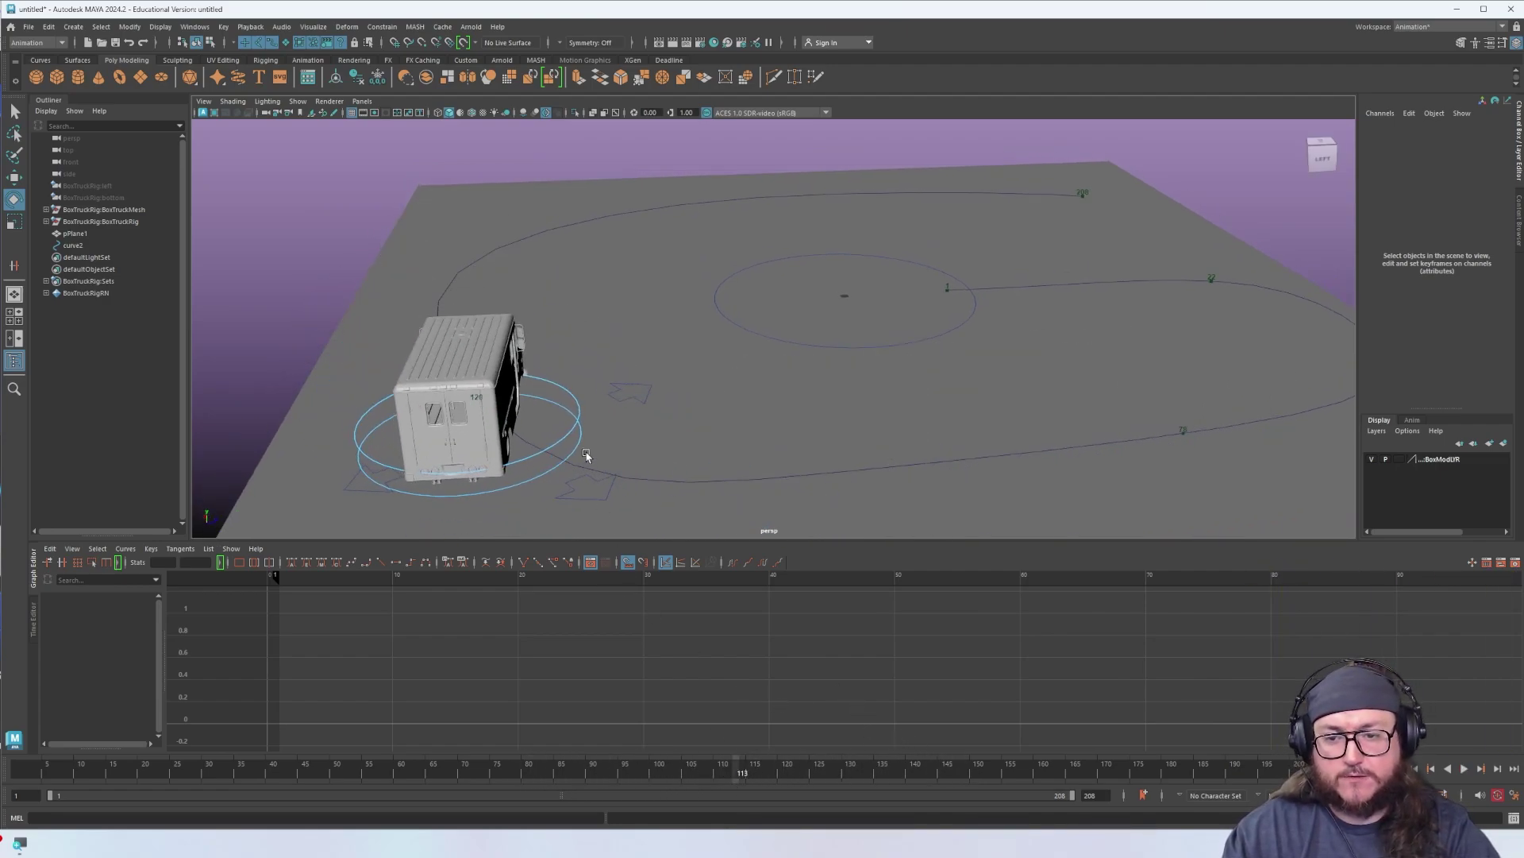
{"action": "left_click", "coordinate": [574, 428]}
{"action": "key", "text": "f"}
{"action": "left_click_drag", "start_coordinate": [496, 409], "coordinate": [562, 401], "text": "alt"}
{"action": "left_click_drag", "start_coordinate": [877, 384], "coordinate": [822, 389], "text": "alt"}
{"action": "middle_click_drag", "start_coordinate": [831, 391], "coordinate": [790, 416], "text": "alt"}
{"action": "left_click_drag", "start_coordinate": [790, 416], "coordinate": [804, 399], "text": "alt"}
{"action": "mouse_move", "coordinate": [738, 778]}
{"action": "left_mouse_down"}
{"action": "mouse_move", "coordinate": [595, 775]}
{"action": "mouse_move", "coordinate": [750, 774]}
{"action": "mouse_move", "coordinate": [680, 776]}
{"action": "mouse_move", "coordinate": [710, 774]}
{"action": "left_mouse_up"}
{"action": "key", "text": "alt+v"}
{"action": "key", "text": "e"}
{"action": "key", "text": "s"}
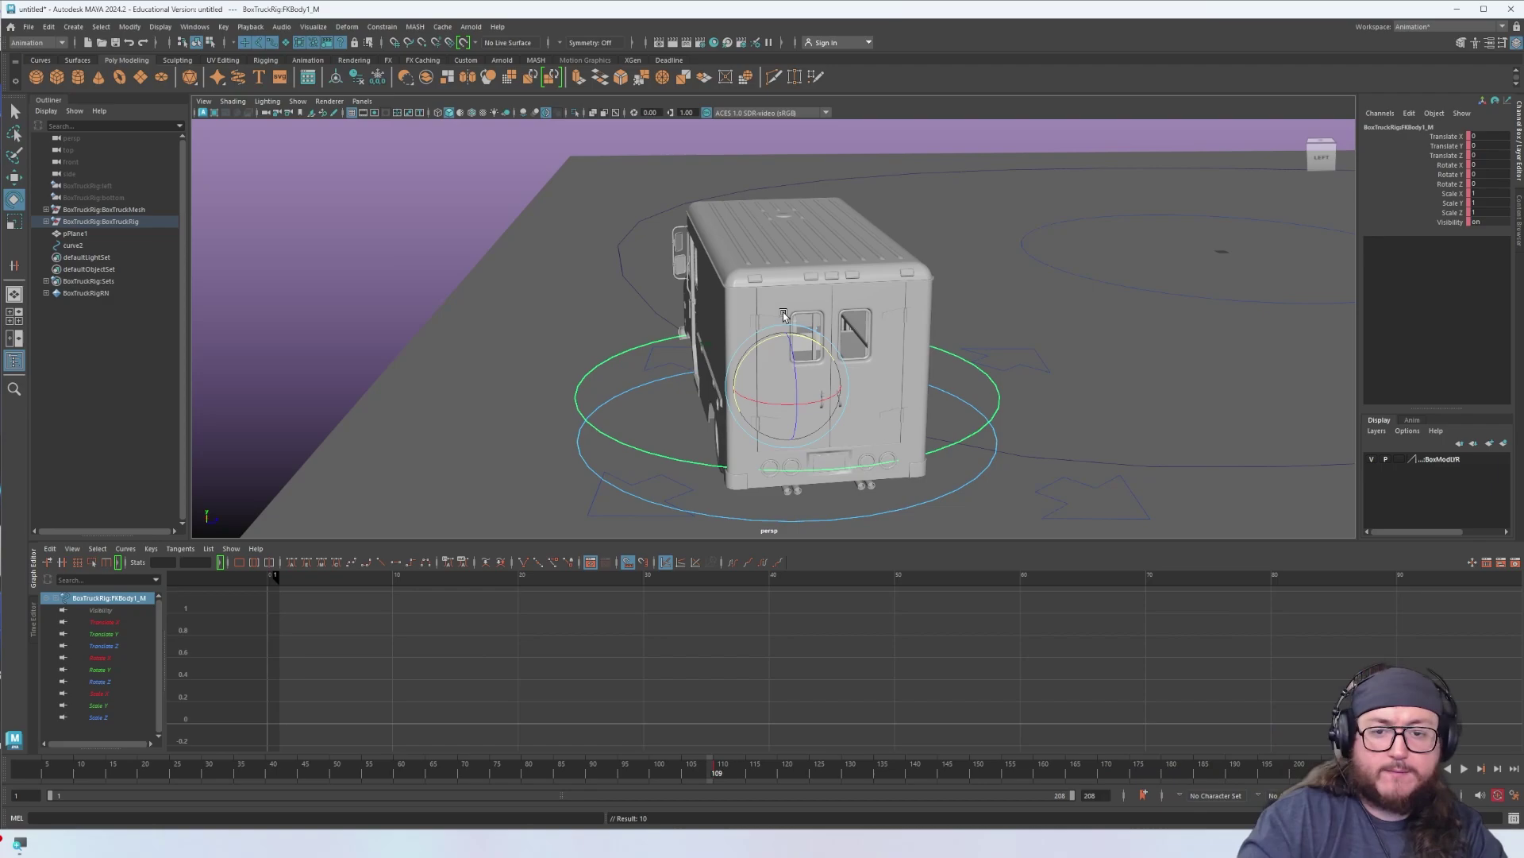
{"action": "left_click_drag", "start_coordinate": [784, 316], "coordinate": [798, 384]}
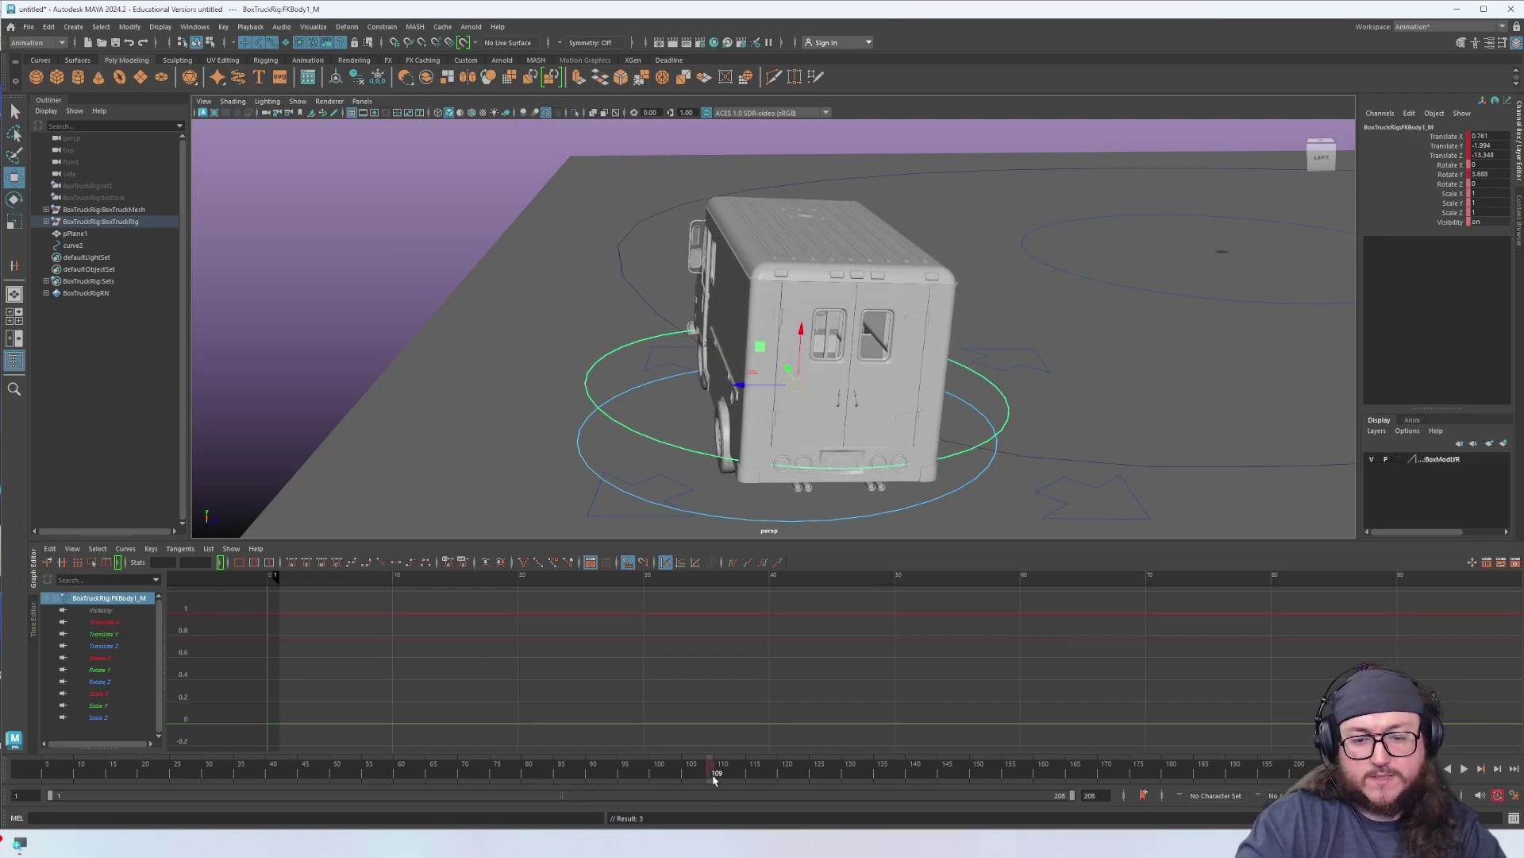
Set the body control's translation and rotation to 0 at frame 96, and delete the extra key near frame 109
{"action": "key", "text": "alt+v"}
{"action": "left_click", "coordinate": [632, 773]}
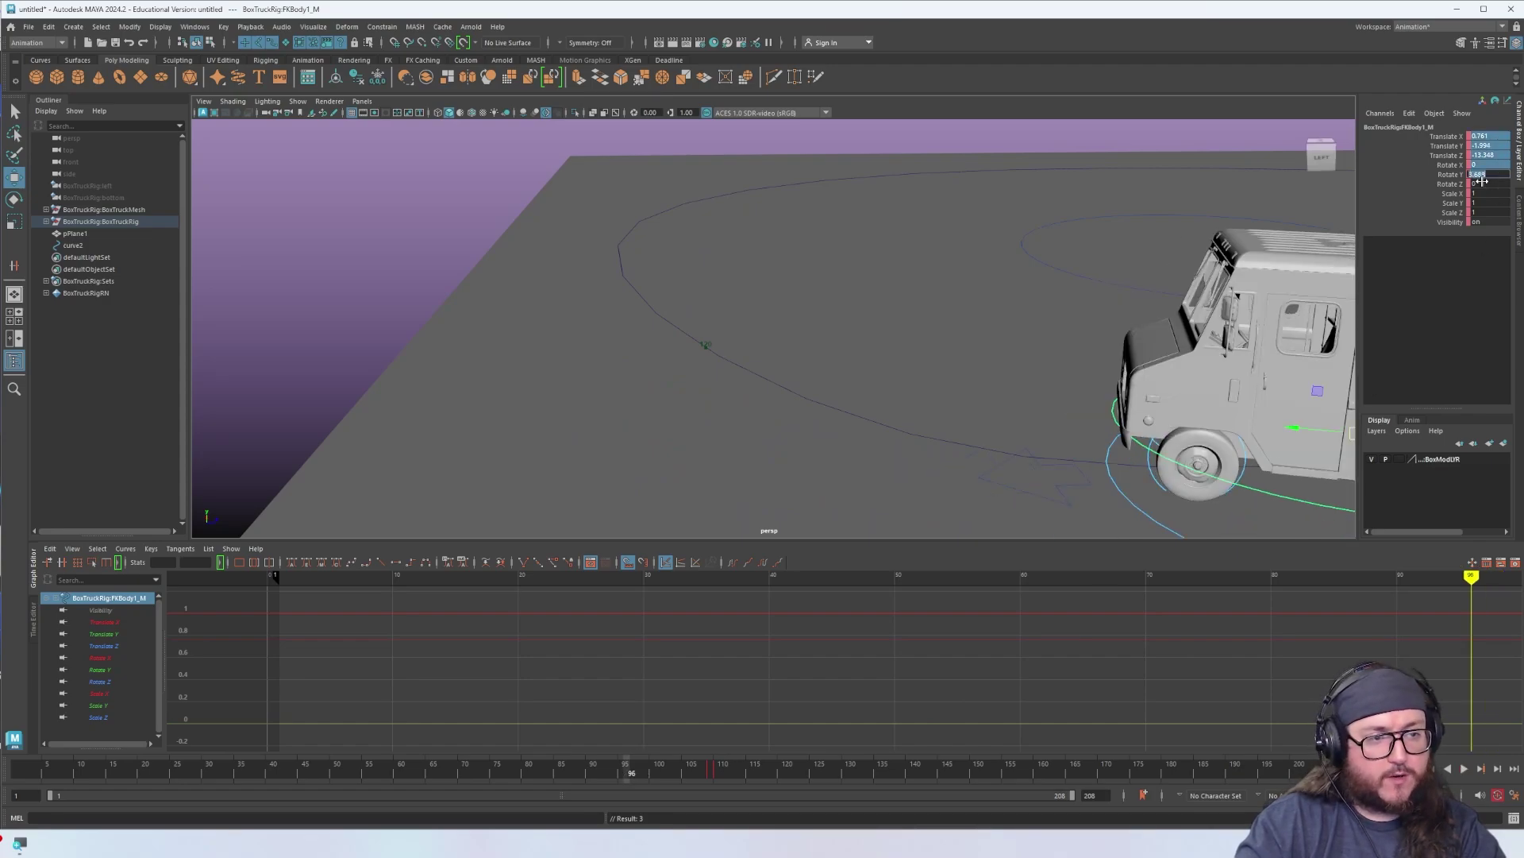
{"action": "type", "text": "0"}
{"action": "key", "text": "Return"}
{"action": "left_click_drag", "start_coordinate": [650, 767], "coordinate": [714, 783]}
{"action": "right_click", "coordinate": [714, 784]}
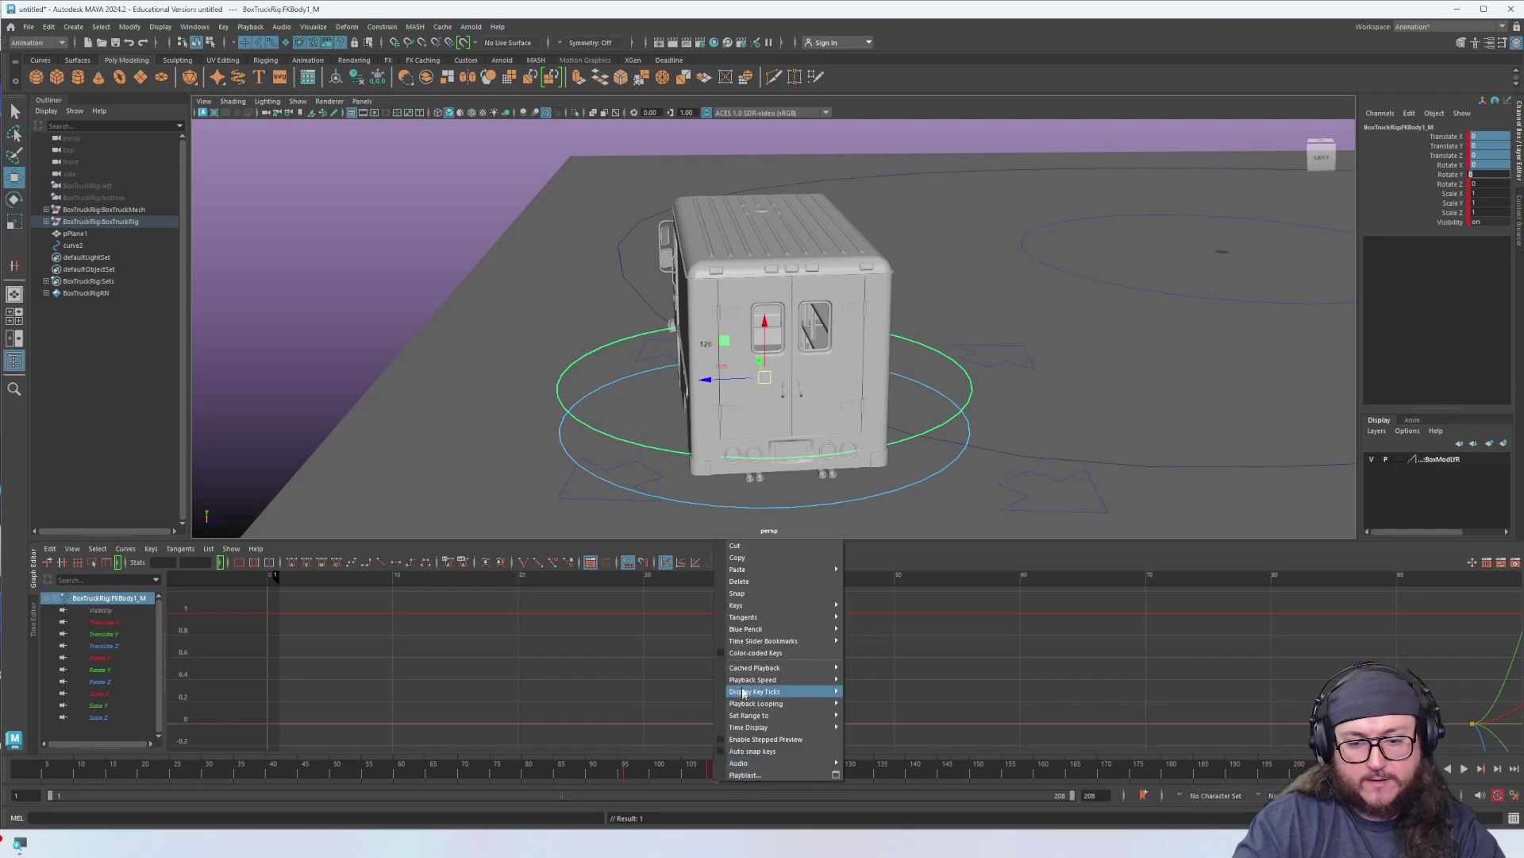
{"action": "left_click", "coordinate": [768, 584]}
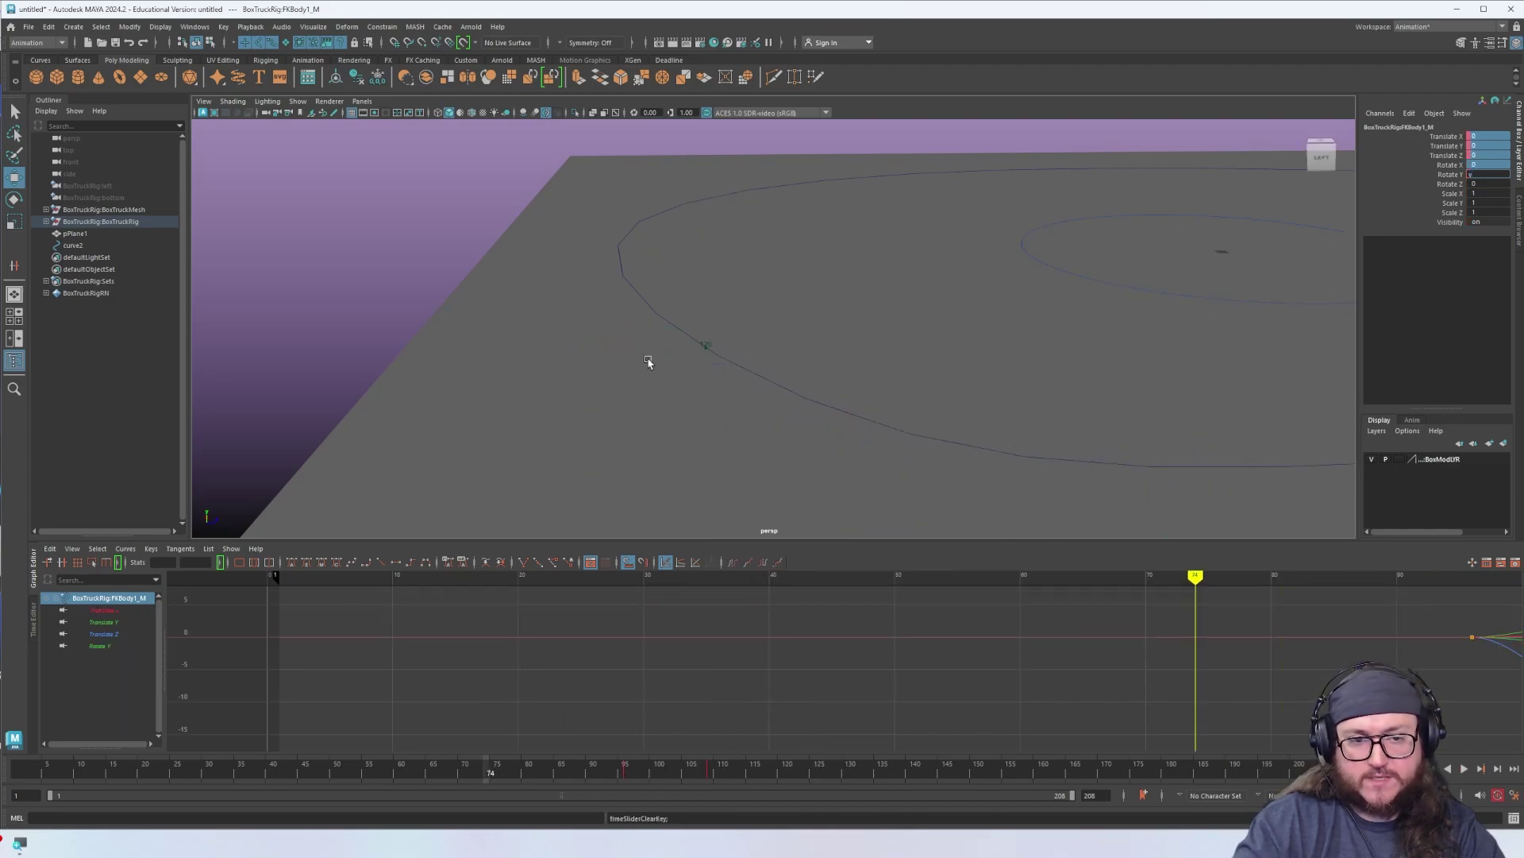
Tilt and shift the body control further at frame 109, with Rotate Y about 14.9, key the pose, and play it back
{"action": "key", "text": "alt+v"}
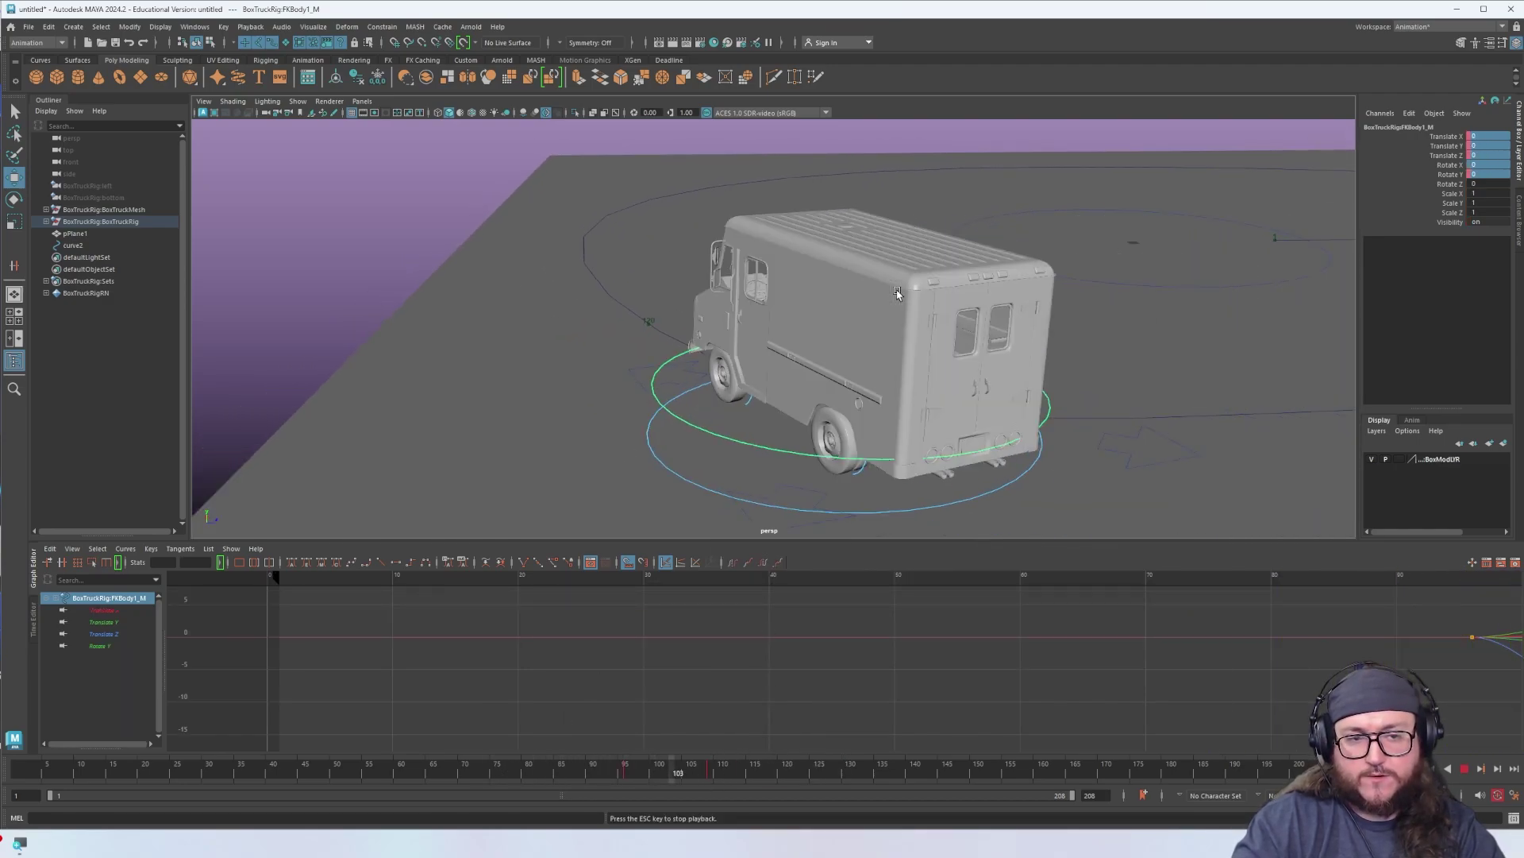
{"action": "left_click_drag", "start_coordinate": [697, 775], "coordinate": [710, 771]}
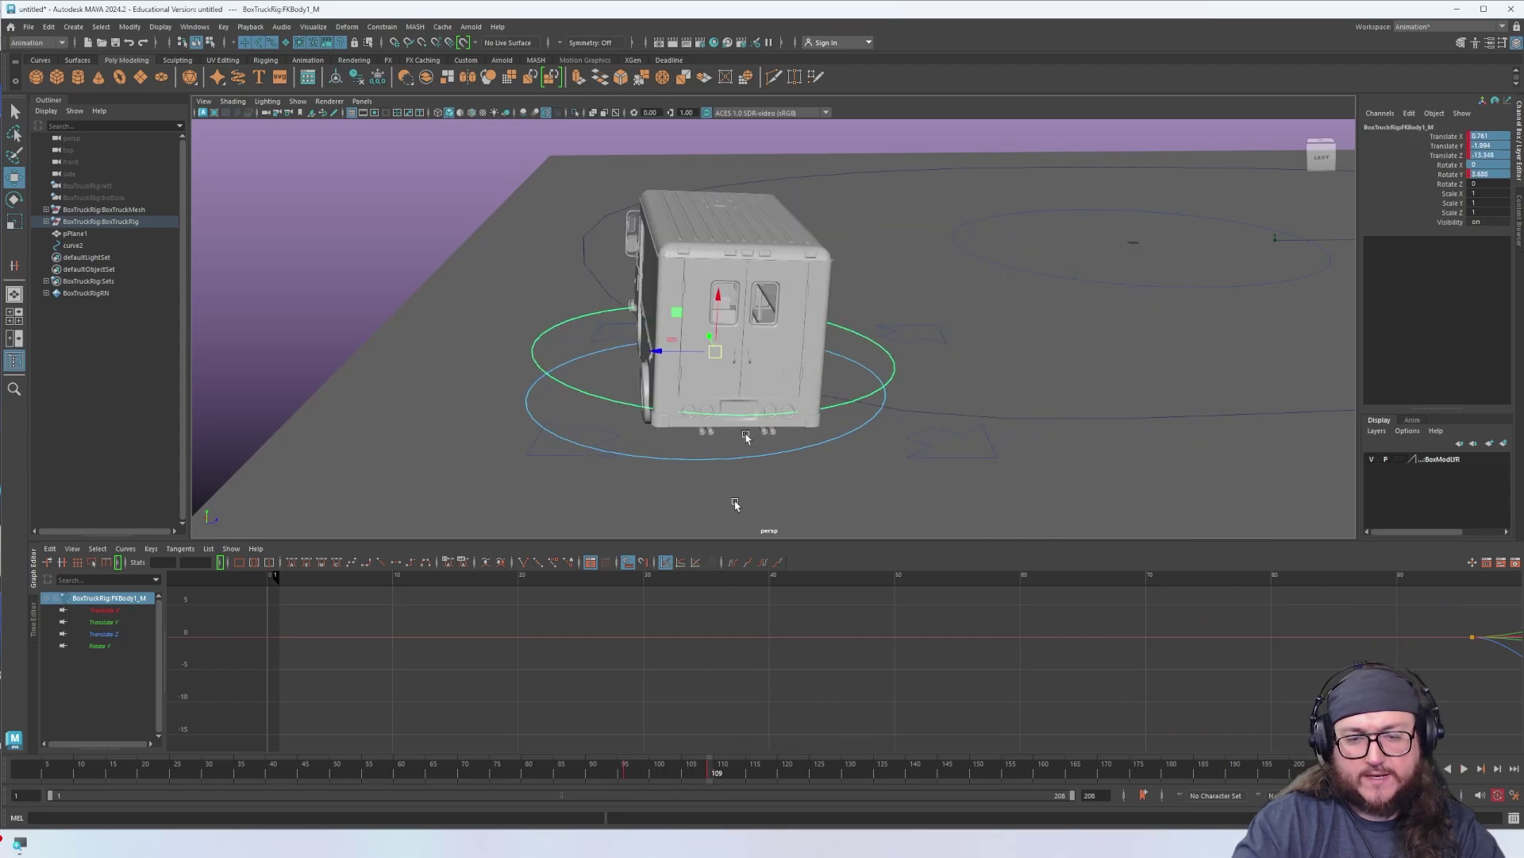
{"action": "key", "text": "e"}
{"action": "mouse_move", "coordinate": [708, 329]}
{"action": "left_mouse_down"}
{"action": "mouse_move", "coordinate": [758, 351]}
{"action": "mouse_move", "coordinate": [725, 352]}
{"action": "left_mouse_up"}
{"action": "key", "text": "w"}
{"action": "key", "text": "s"}
{"action": "left_click_drag", "start_coordinate": [698, 772], "coordinate": [814, 769]}
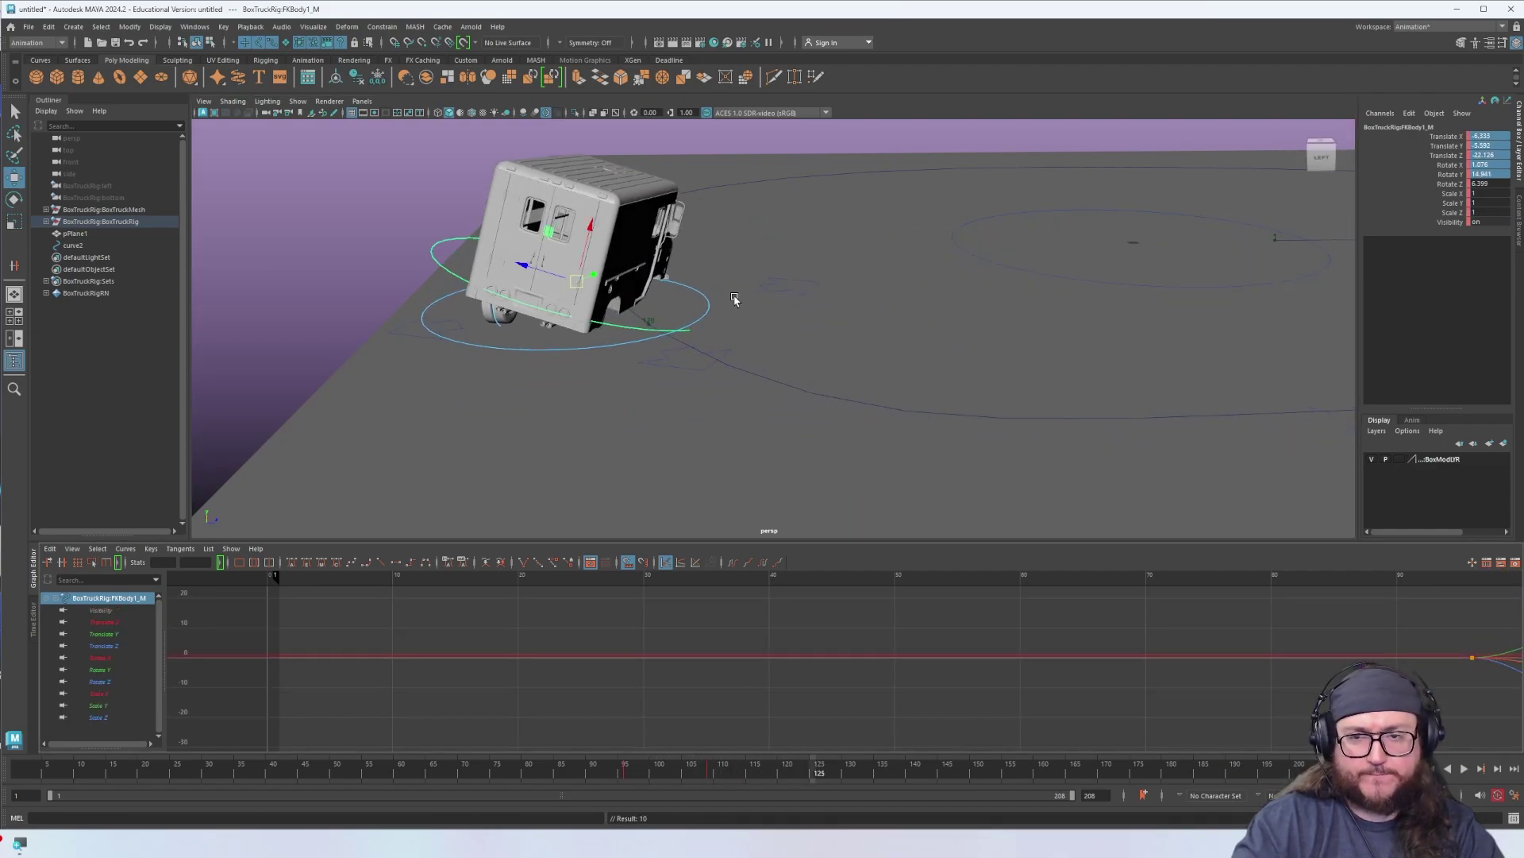
{"action": "left_click_drag", "start_coordinate": [735, 298], "coordinate": [786, 421], "text": "alt"}
{"action": "left_click_drag", "start_coordinate": [799, 765], "coordinate": [618, 787]}
{"action": "key", "text": "alt+v"}
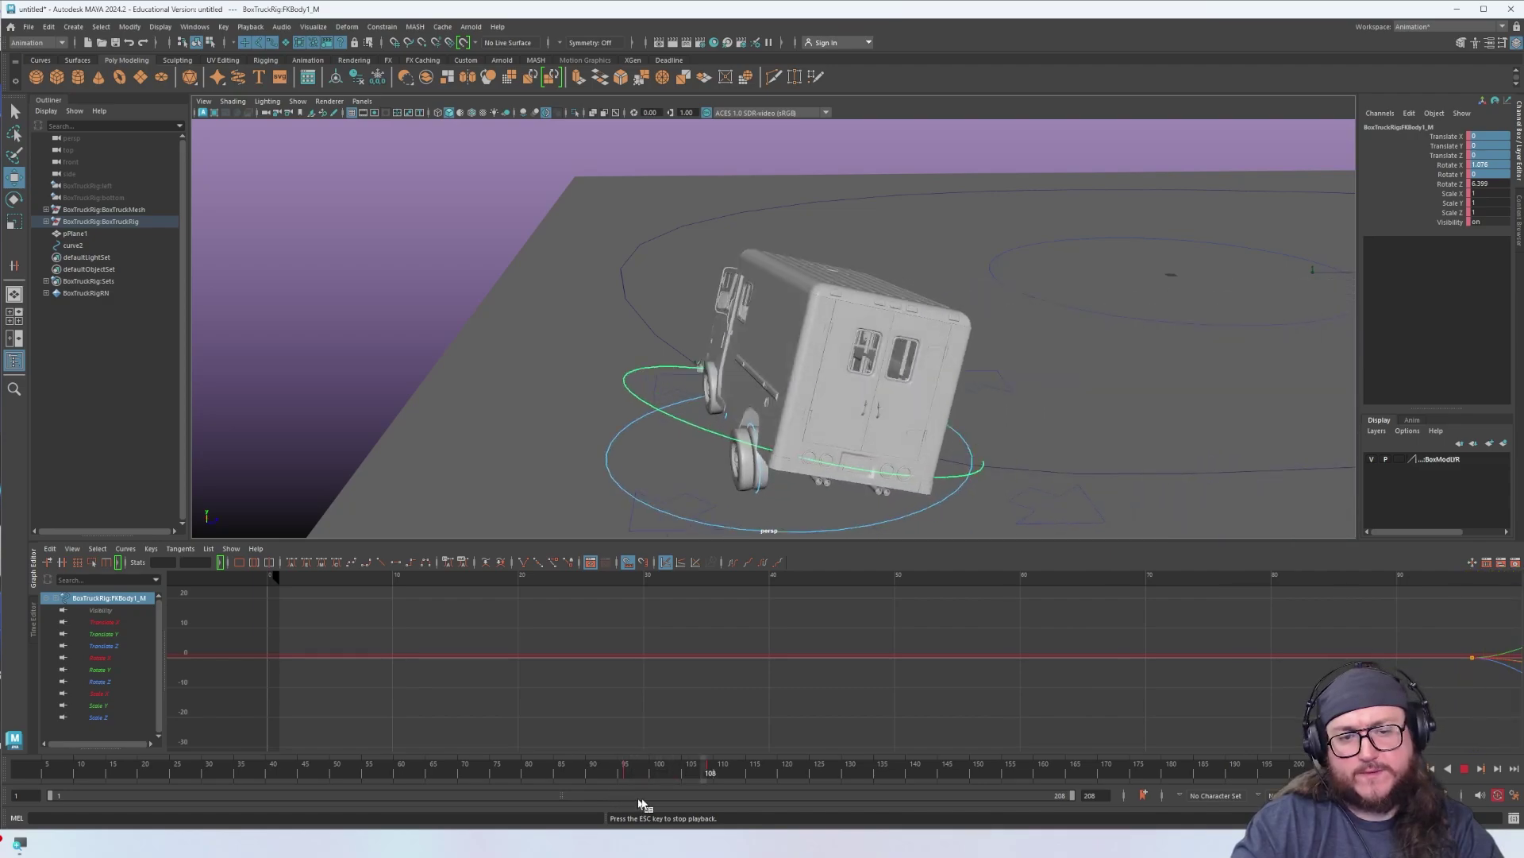
{"action": "key", "text": "alt+v"}
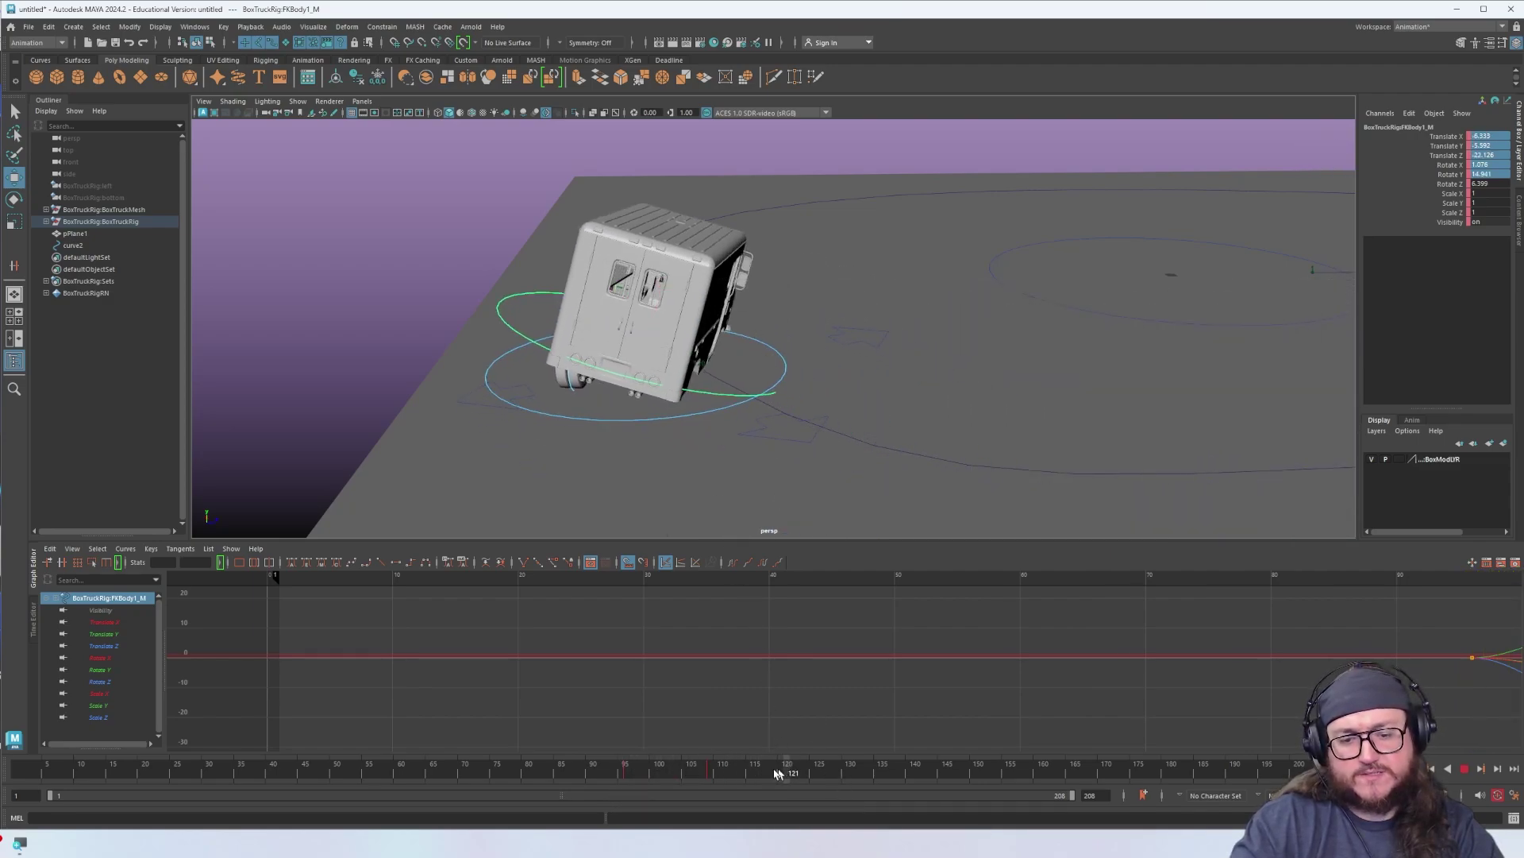
Rotate the body control at about frame 130 to tilt the truck the opposite way, and play the motion
{"action": "left_click_drag", "start_coordinate": [777, 773], "coordinate": [855, 776]}
{"action": "key", "text": "e"}
{"action": "mouse_move", "coordinate": [622, 272]}
{"action": "left_mouse_down"}
{"action": "mouse_move", "coordinate": [667, 270]}
{"action": "mouse_move", "coordinate": [600, 260]}
{"action": "mouse_move", "coordinate": [620, 274]}
{"action": "left_mouse_up"}
{"action": "key", "text": "alt+v"}
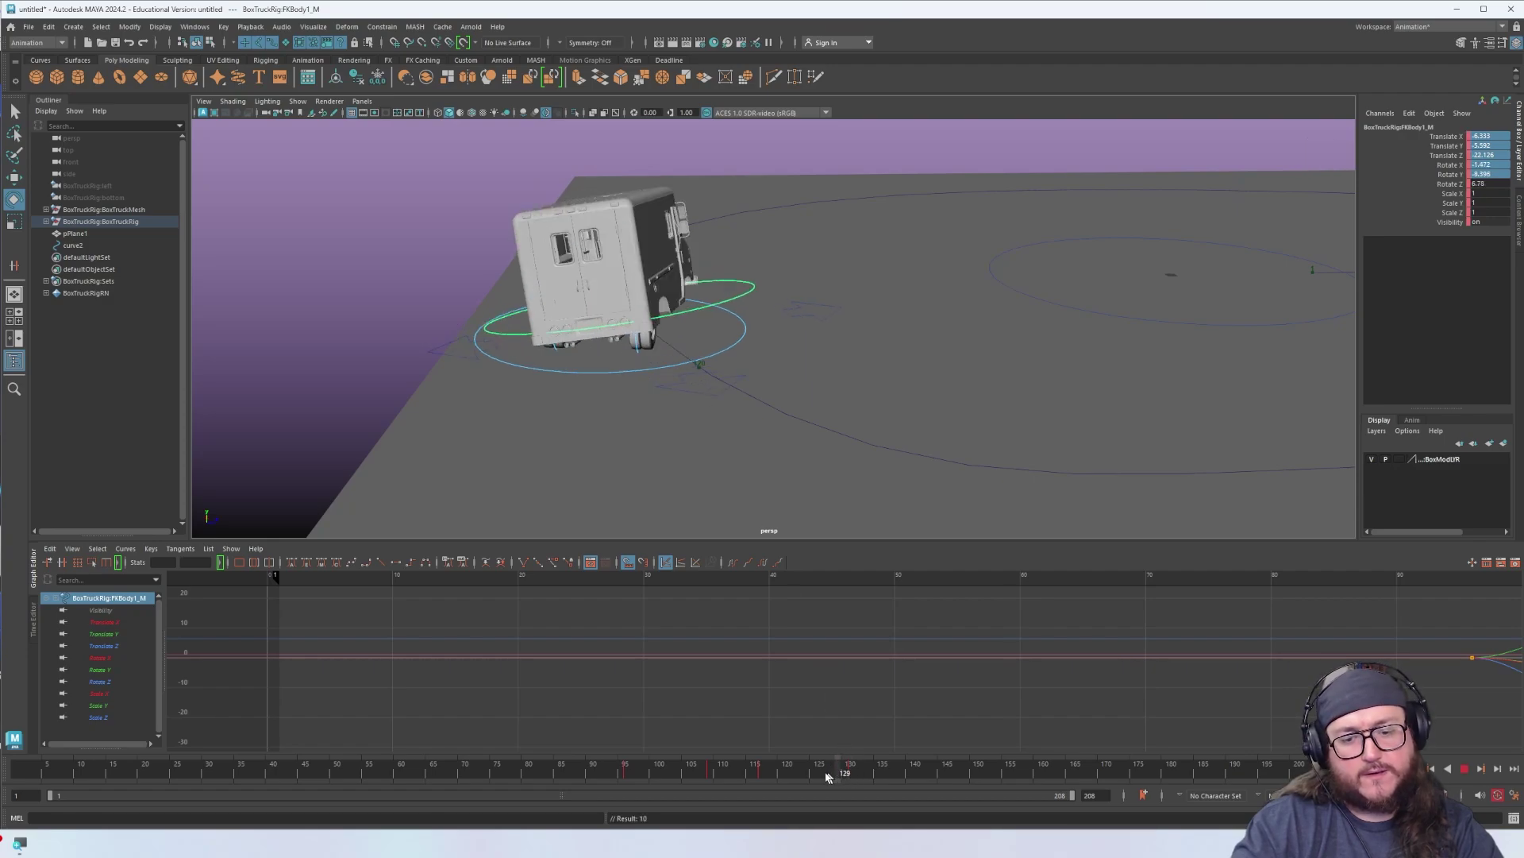
Rotate the body control to lean the truck again at frame 142, key the pose, and replay the bend
{"action": "left_click_drag", "start_coordinate": [591, 762], "coordinate": [923, 786]}
{"action": "mouse_move", "coordinate": [634, 205]}
{"action": "left_mouse_down"}
{"action": "mouse_move", "coordinate": [646, 212]}
{"action": "mouse_move", "coordinate": [631, 205]}
{"action": "mouse_move", "coordinate": [618, 230]}
{"action": "left_mouse_up"}
{"action": "key", "text": "s"}
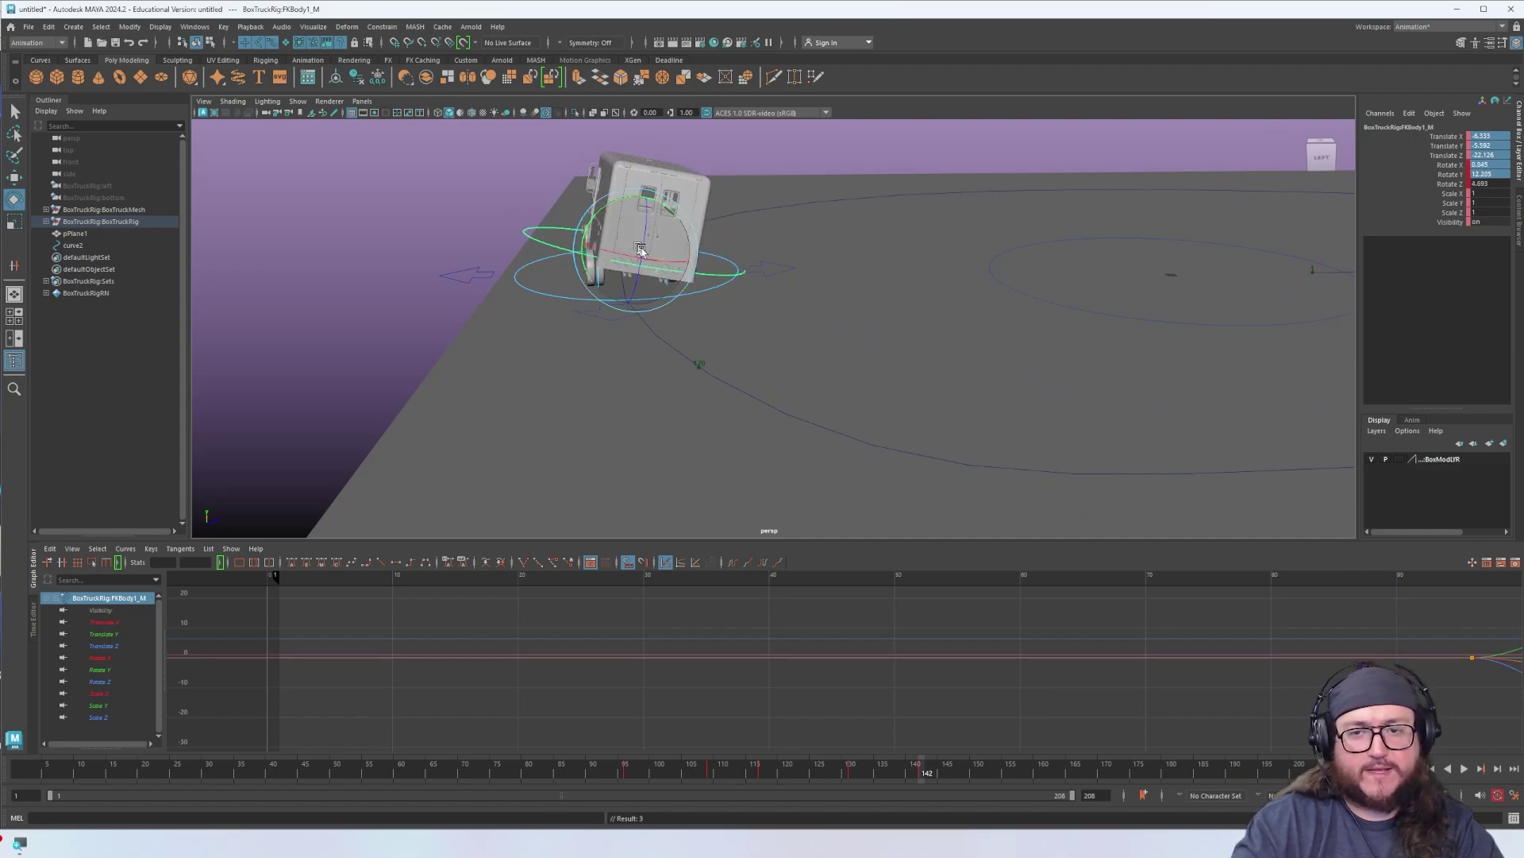
{"action": "left_click_drag", "start_coordinate": [917, 765], "coordinate": [722, 765]}
{"action": "key", "text": "alt+v"}
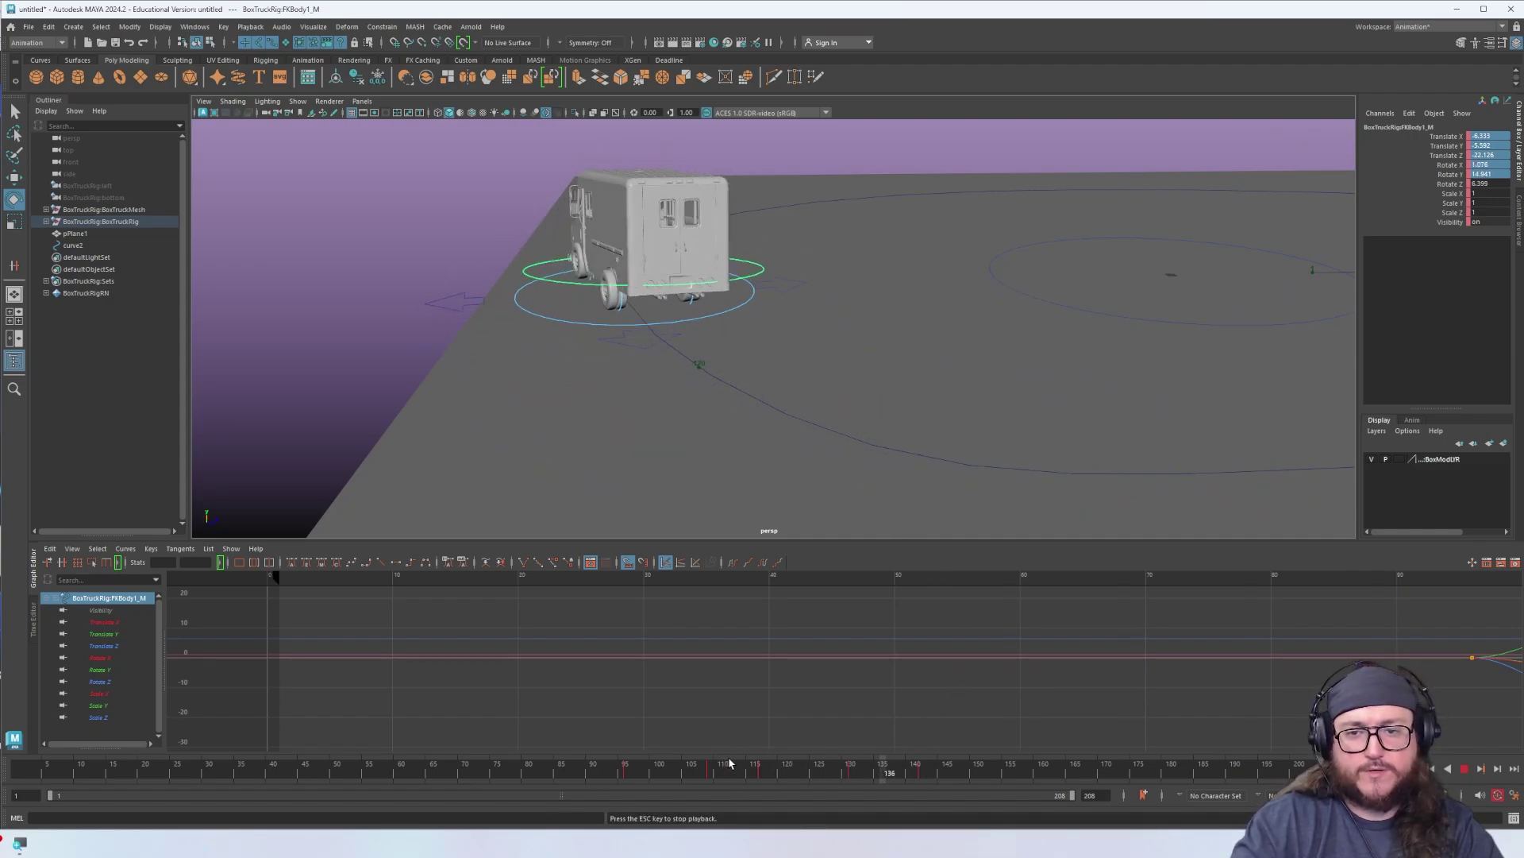
Set the body control's translation and rotation values to 0 at frame 157
{"action": "key", "text": "alt+v"}
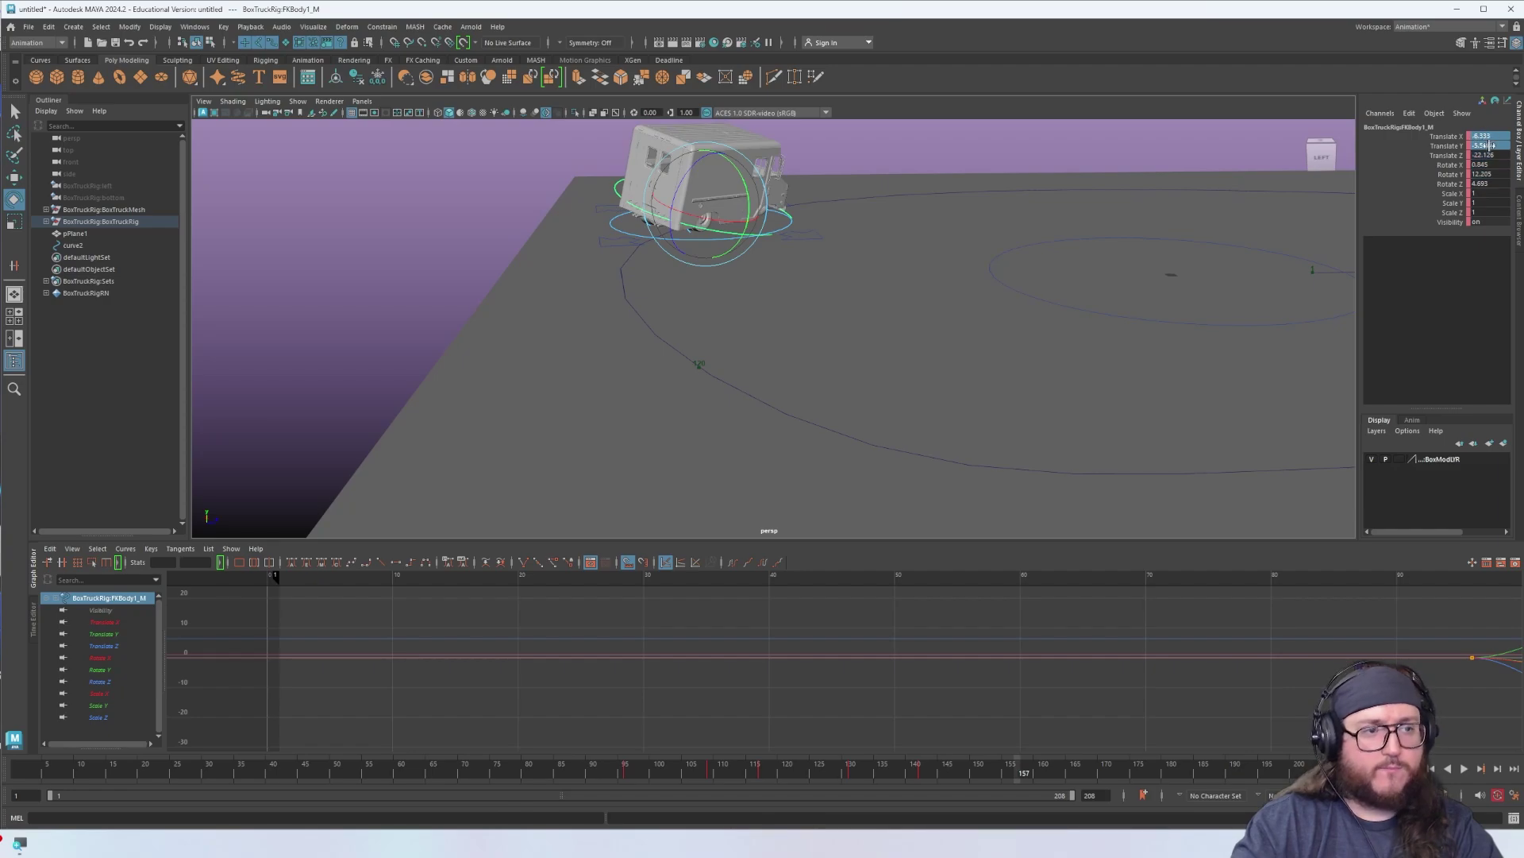
{"action": "type", "text": "0"}
{"action": "key", "text": "Return"}
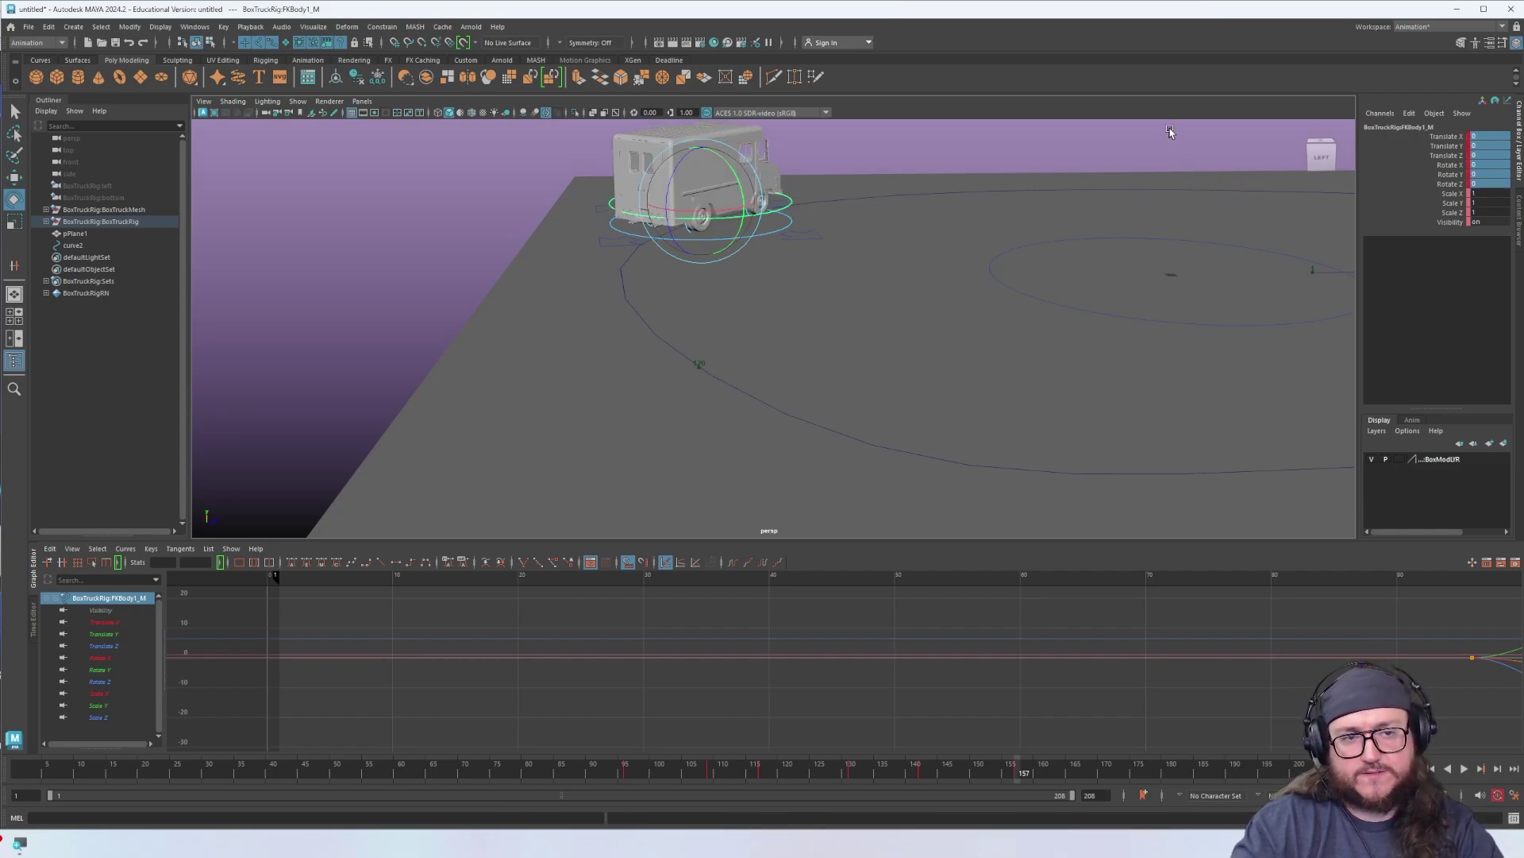
Deselect the body control, play the animation, and examine the truck's drive along the whole path
{"action": "left_click", "coordinate": [1171, 135]}
{"action": "key", "text": "q"}
{"action": "key", "text": "alt+v"}
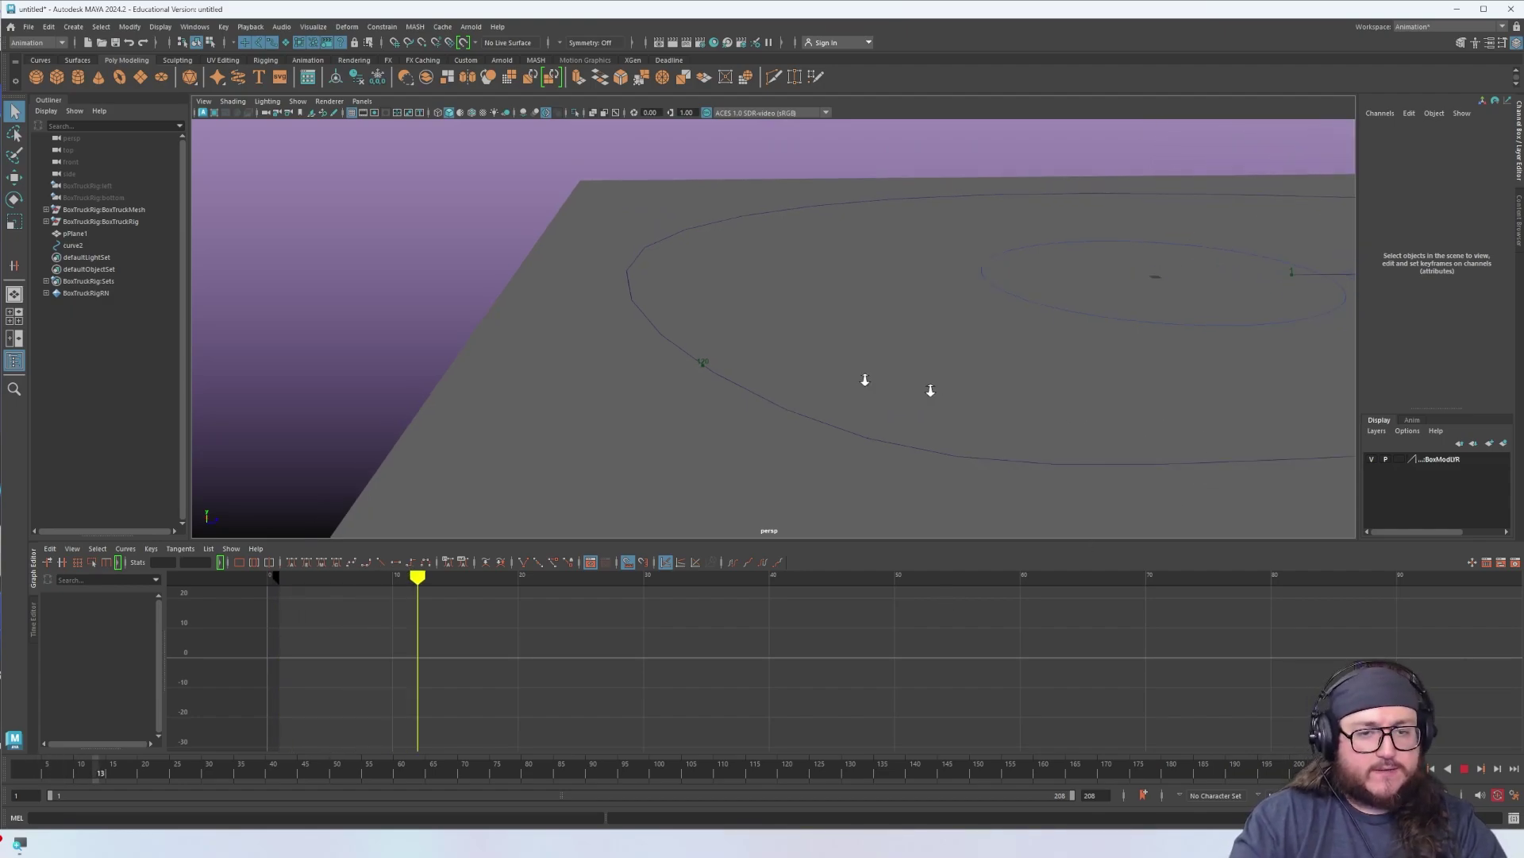
{"action": "left_click_drag", "start_coordinate": [865, 381], "coordinate": [831, 398], "text": "alt"}
{"action": "middle_click_drag", "start_coordinate": [831, 398], "coordinate": [725, 374], "text": "alt"}
{"action": "scroll", "coordinate": [746, 378], "scroll_direction": "down", "scroll_amount": 2}
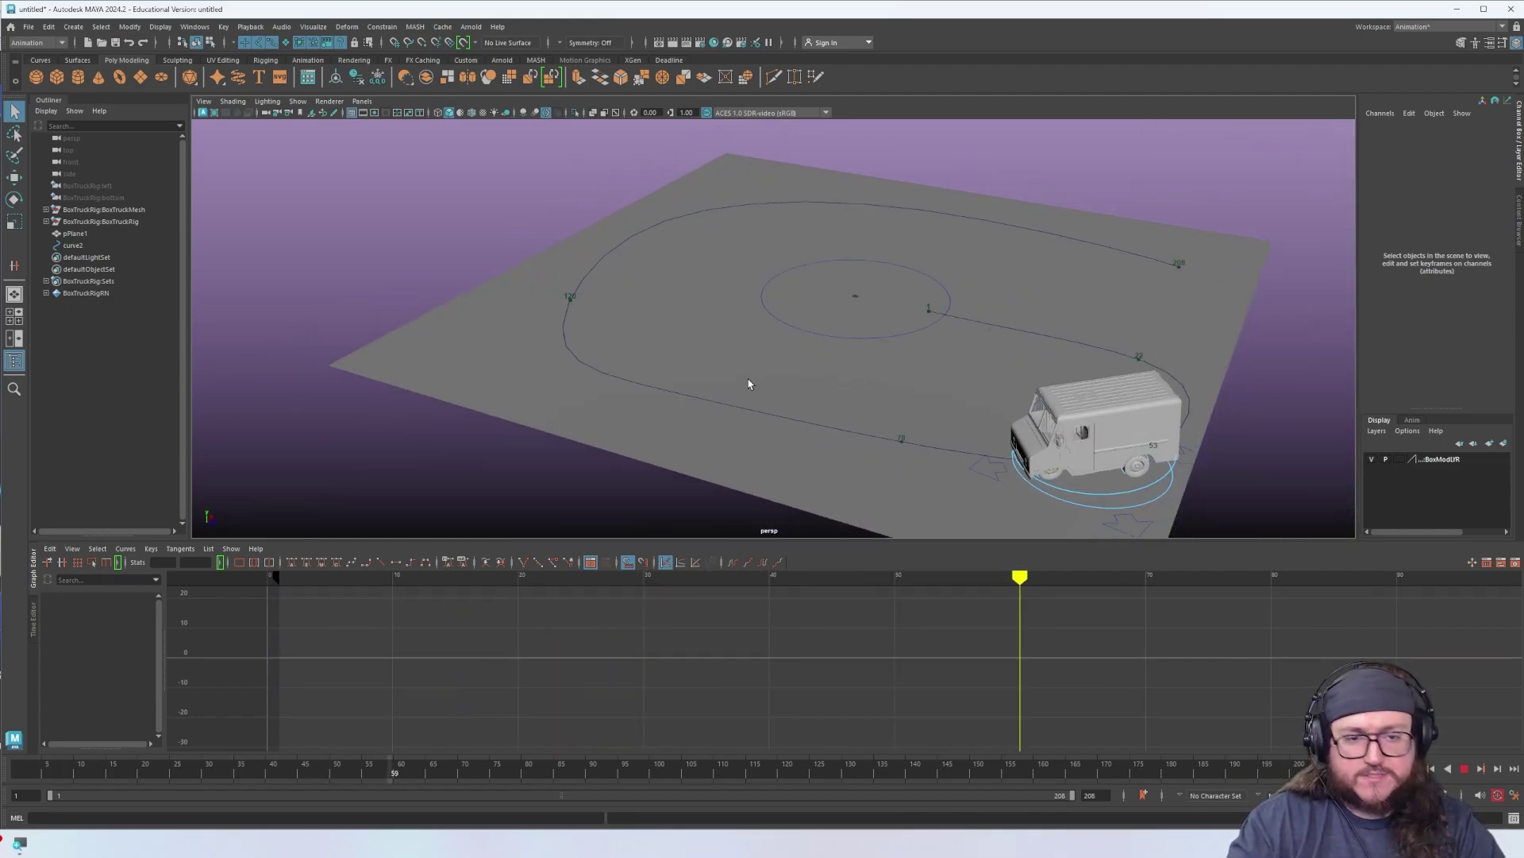
{"action": "left_click_drag", "start_coordinate": [852, 365], "coordinate": [653, 361], "text": "alt"}
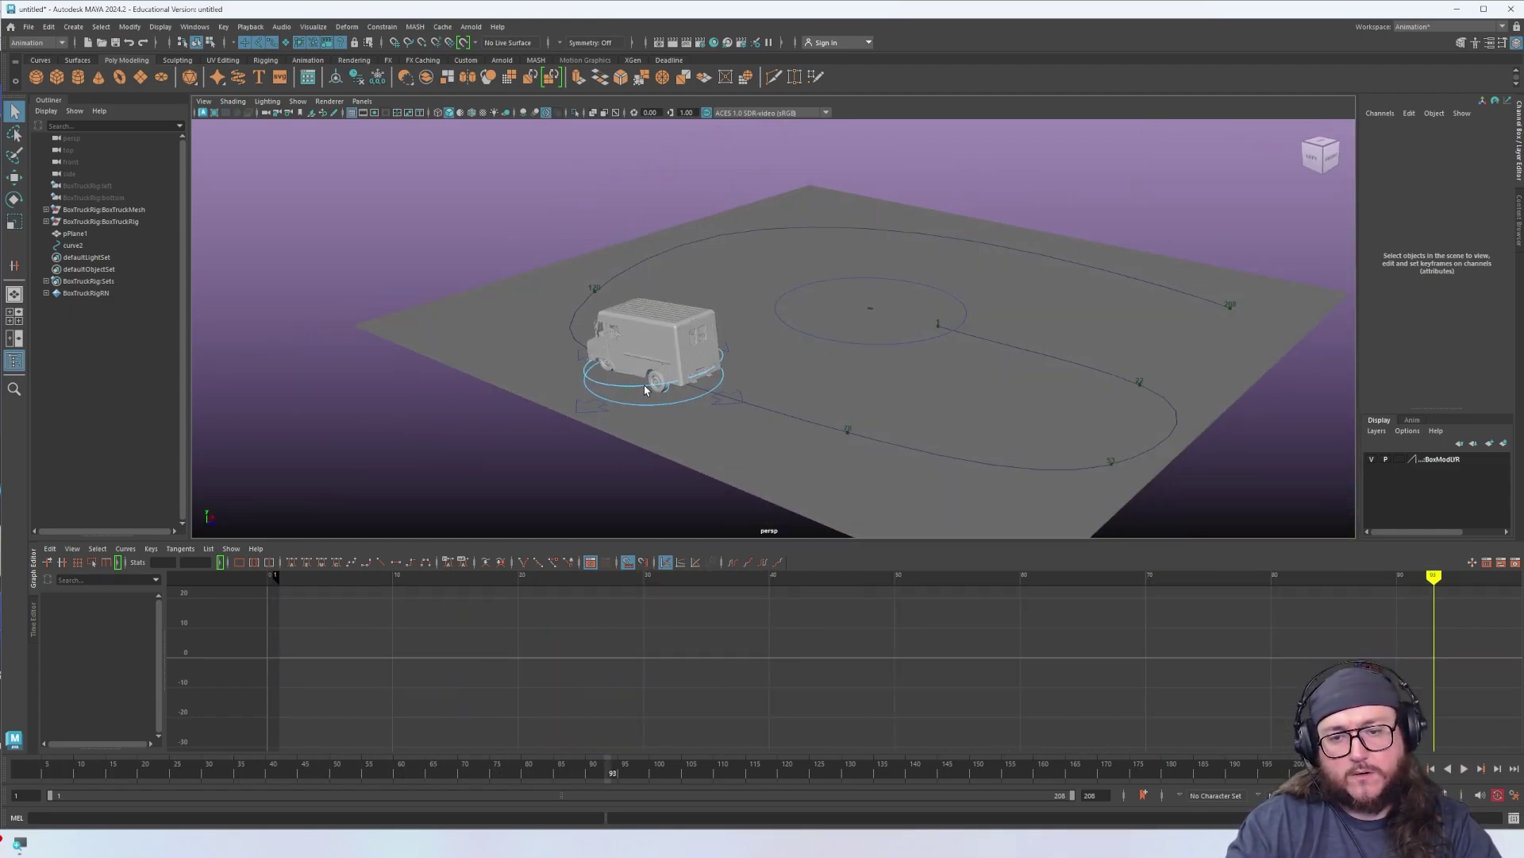
Set the body control's rotation values to 0 at frame 96 and play the motion
{"action": "left_click", "coordinate": [645, 387]}
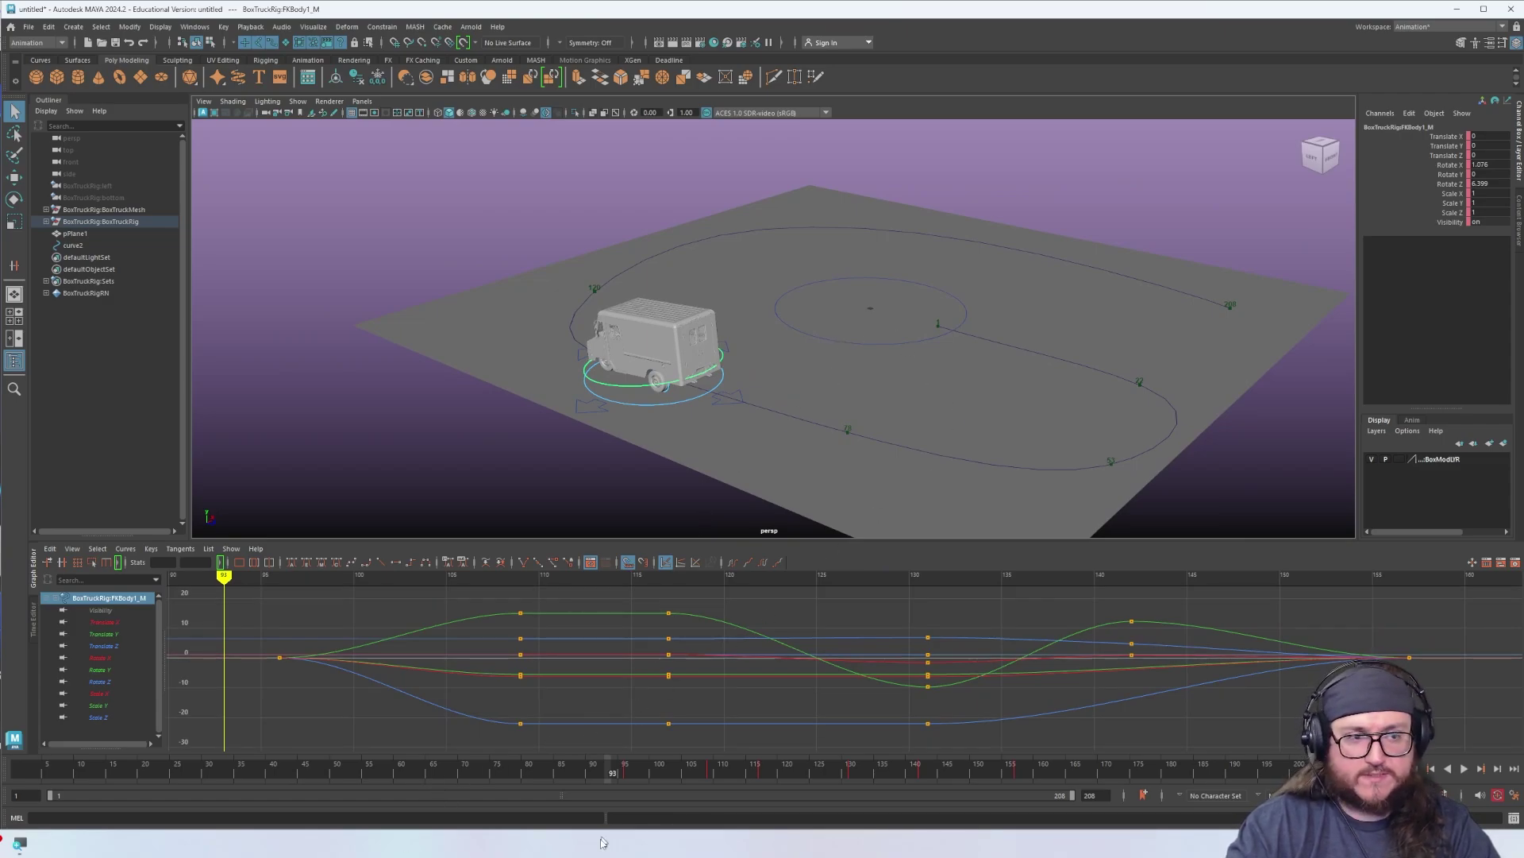
{"action": "key", "text": "alt+v"}
{"action": "left_click", "coordinate": [632, 772]}
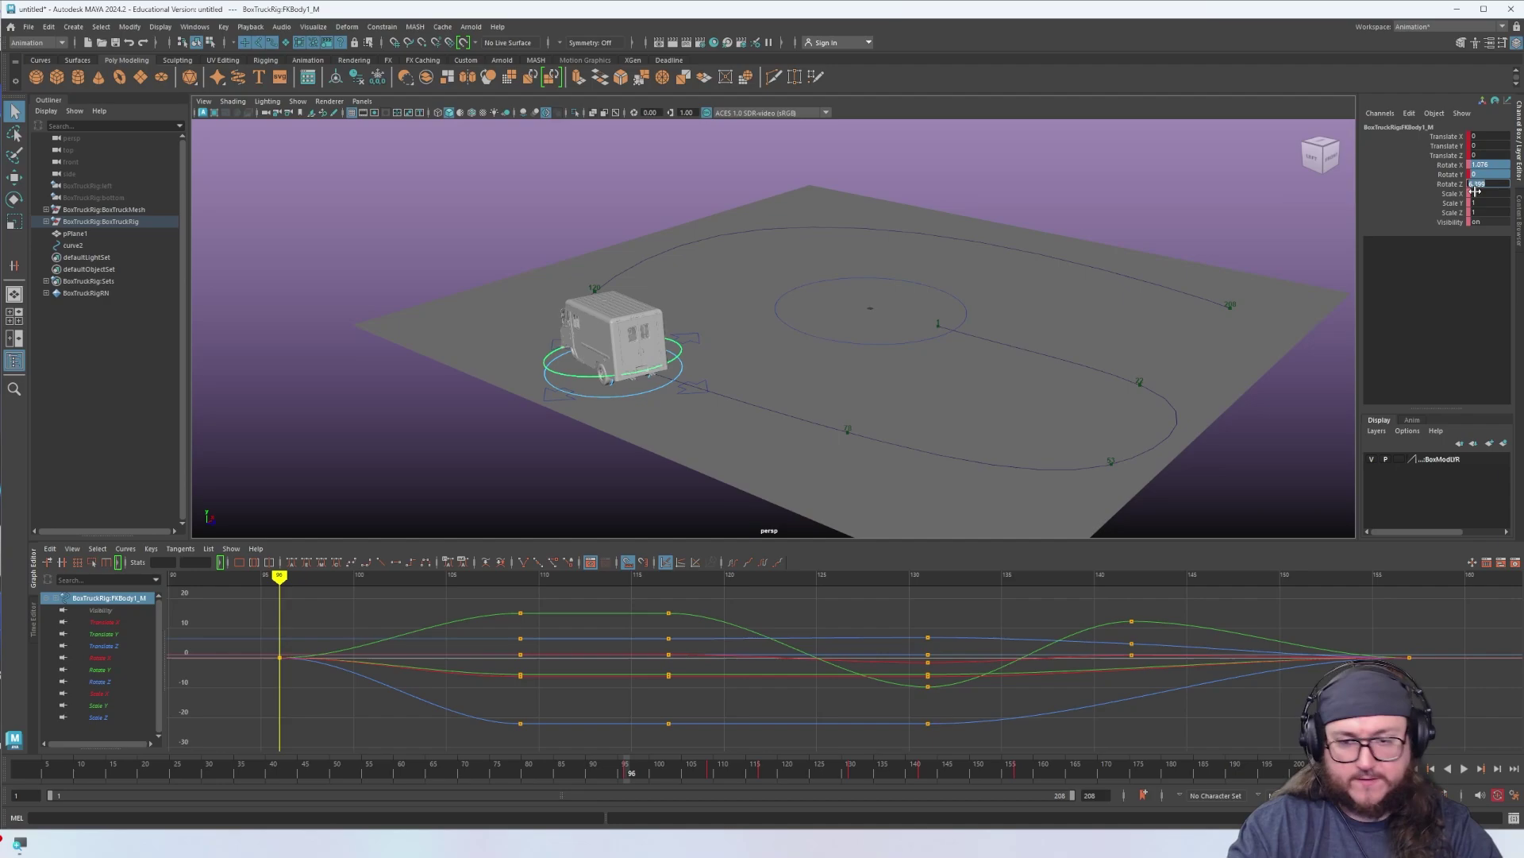
{"action": "left_click", "coordinate": [1034, 221]}
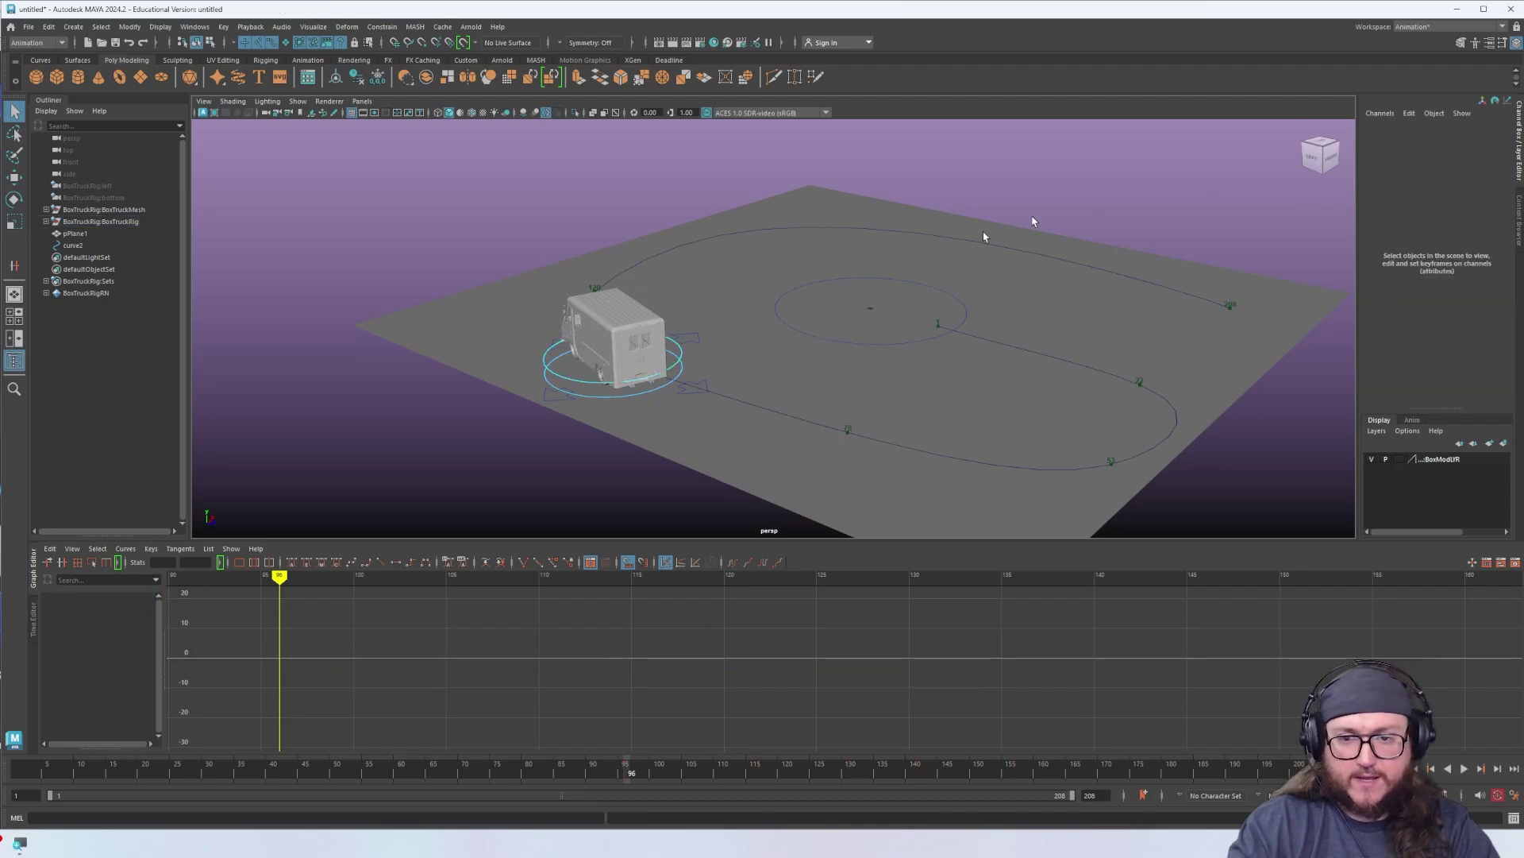
{"action": "left_click", "coordinate": [673, 370]}
{"action": "key", "text": "alt+v"}
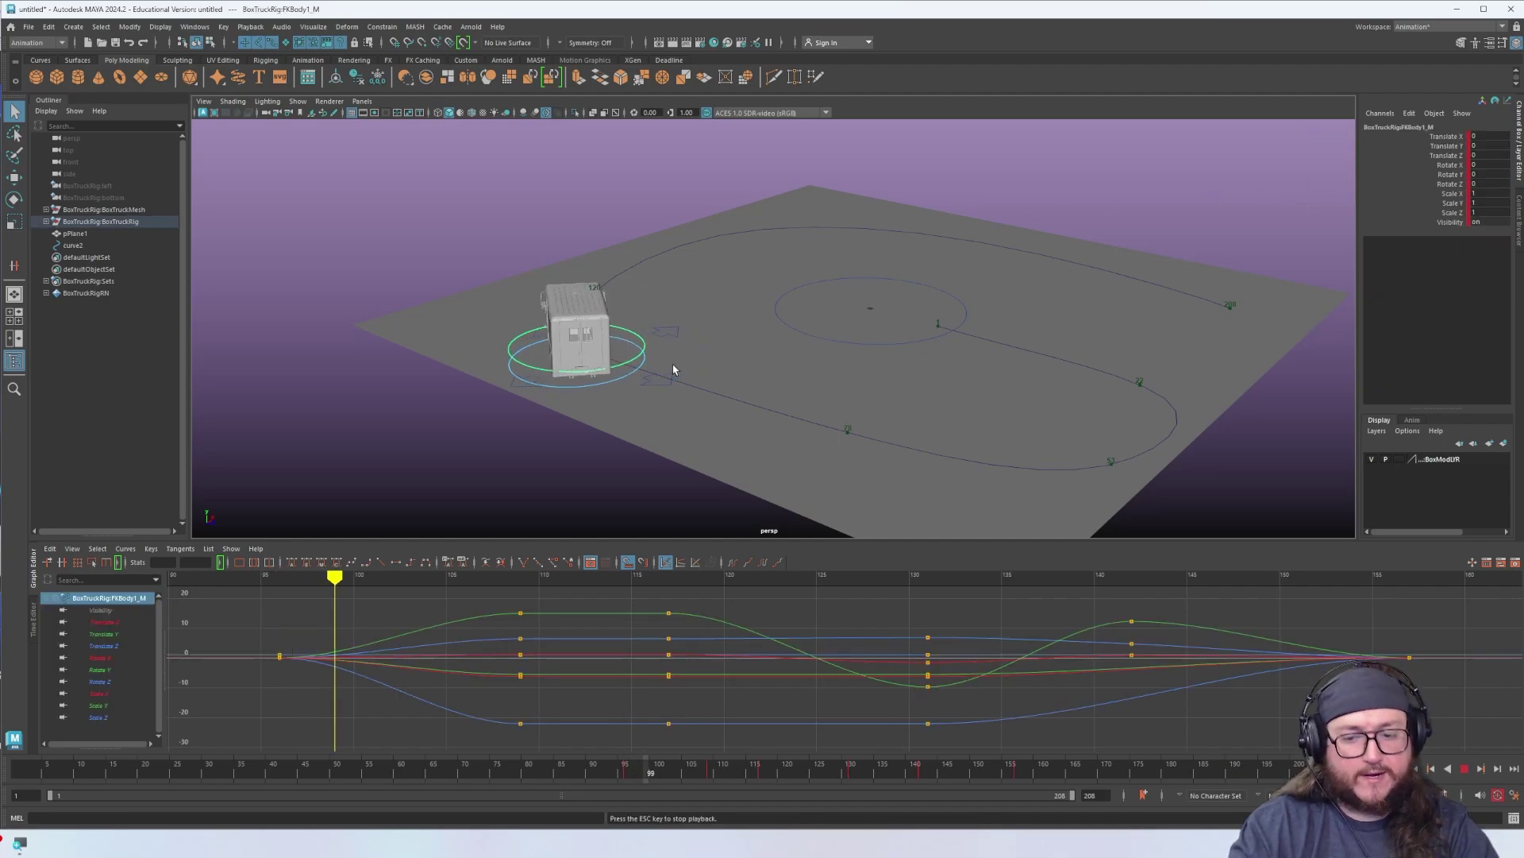
Deselect the body control, play the animation from the front side, and examine the truck at about frame 18
{"action": "left_click", "coordinate": [1064, 187]}
{"action": "mouse_move", "coordinate": [1062, 187]}
{"action": "left_mouse_down", "text": "alt"}
{"action": "mouse_move", "coordinate": [991, 187]}
{"action": "mouse_move", "coordinate": [1032, 191]}
{"action": "left_mouse_up", "text": "alt"}
{"action": "middle_click_drag", "start_coordinate": [1109, 236], "coordinate": [1042, 226], "text": "alt"}
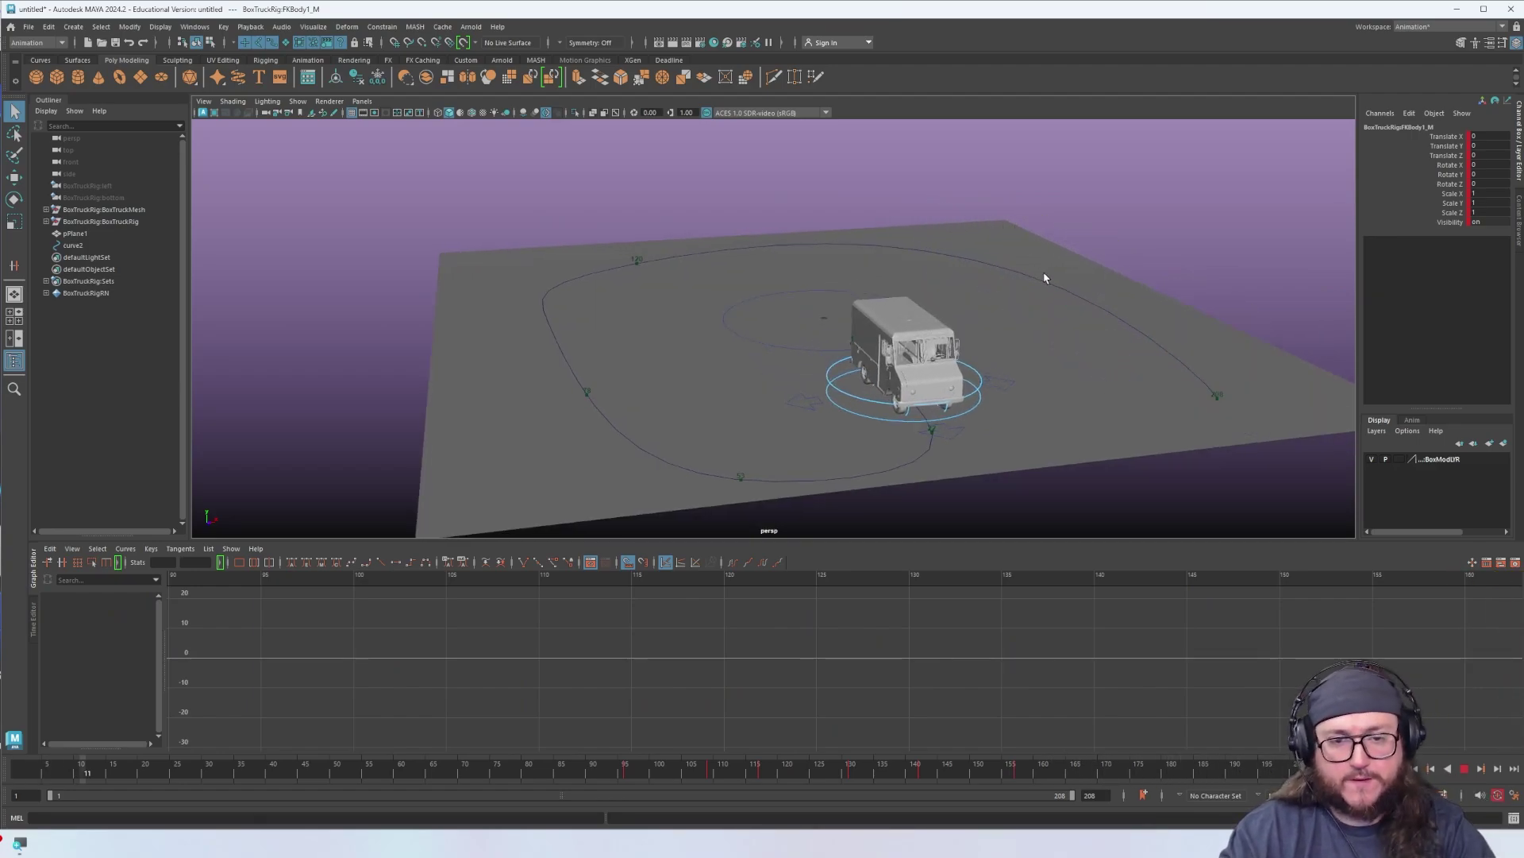
{"action": "key", "text": "alt+v"}
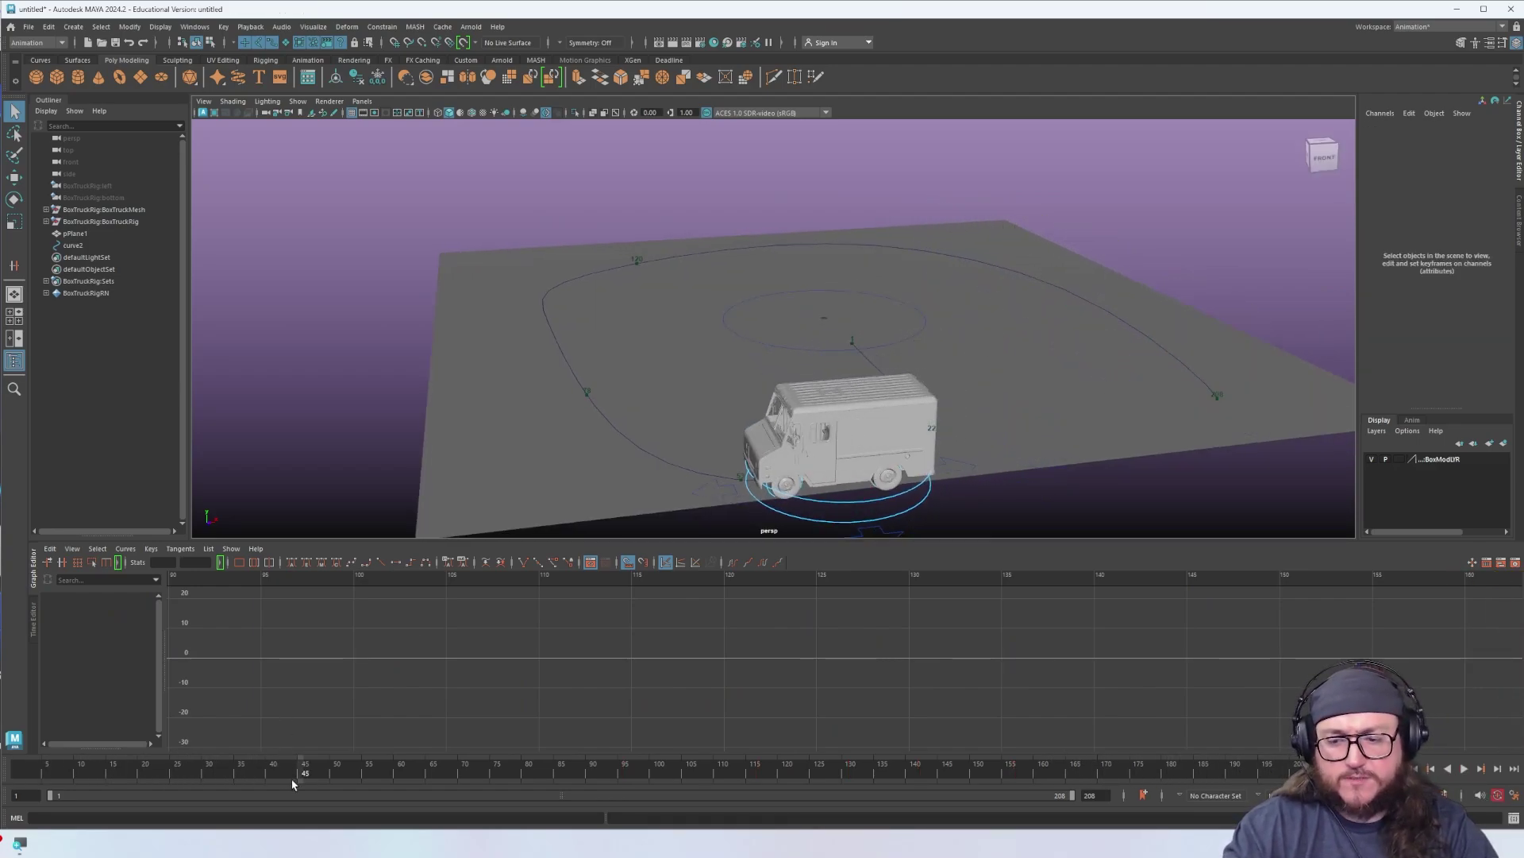
{"action": "left_click_drag", "start_coordinate": [292, 784], "coordinate": [130, 782]}
{"action": "left_click_drag", "start_coordinate": [1115, 253], "coordinate": [1084, 229], "text": "alt"}
{"action": "left_click", "coordinate": [1089, 229]}
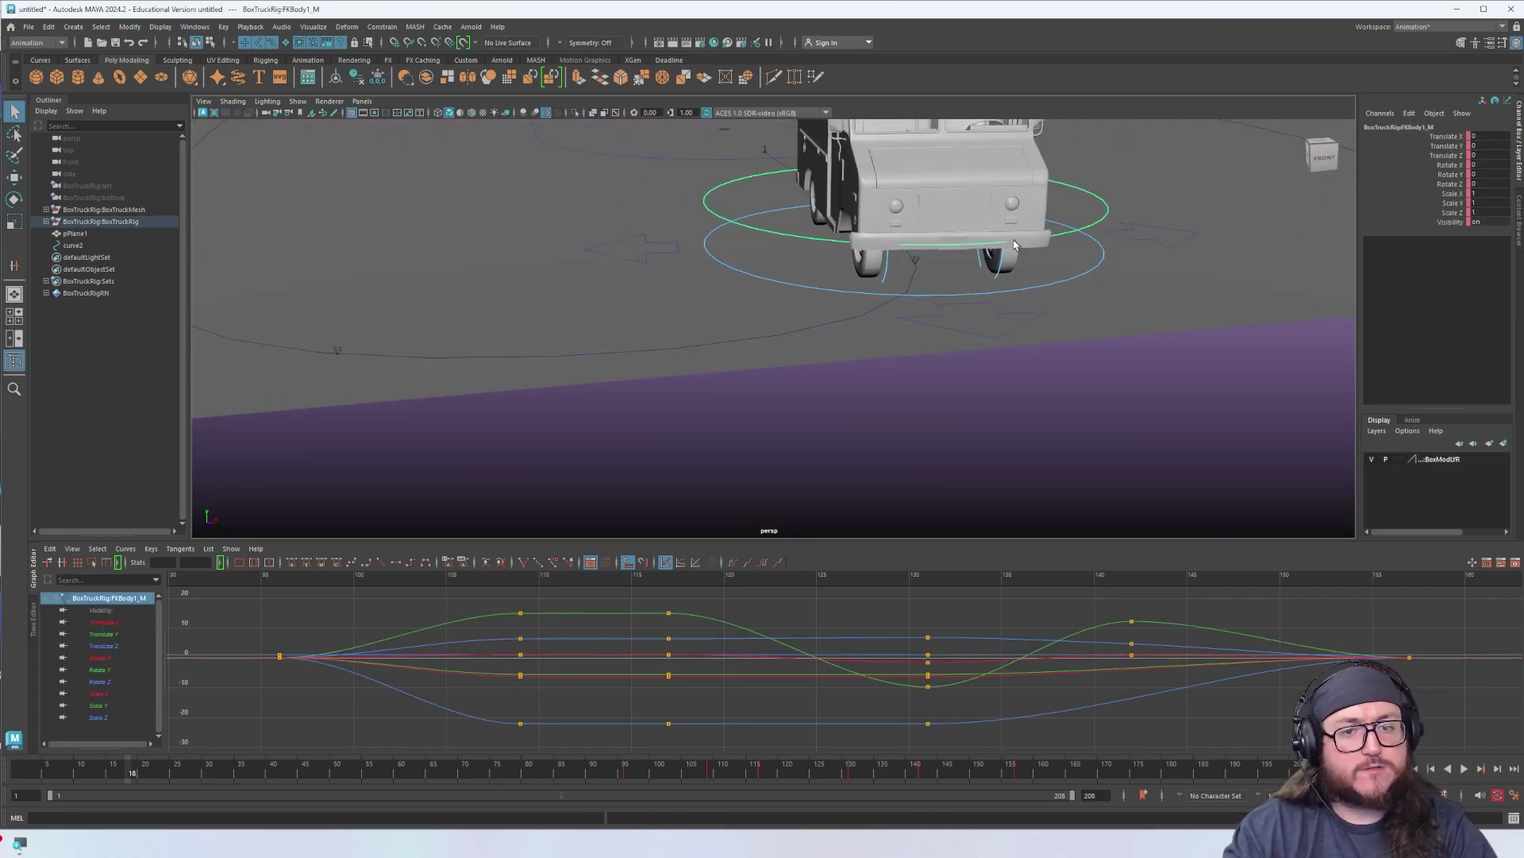
Select the truck's root control and key only its Turn Tires attribute at frame 1
{"action": "left_click_drag", "start_coordinate": [1019, 198], "coordinate": [1139, 330], "text": "alt"}
{"action": "left_click", "coordinate": [1141, 328]}
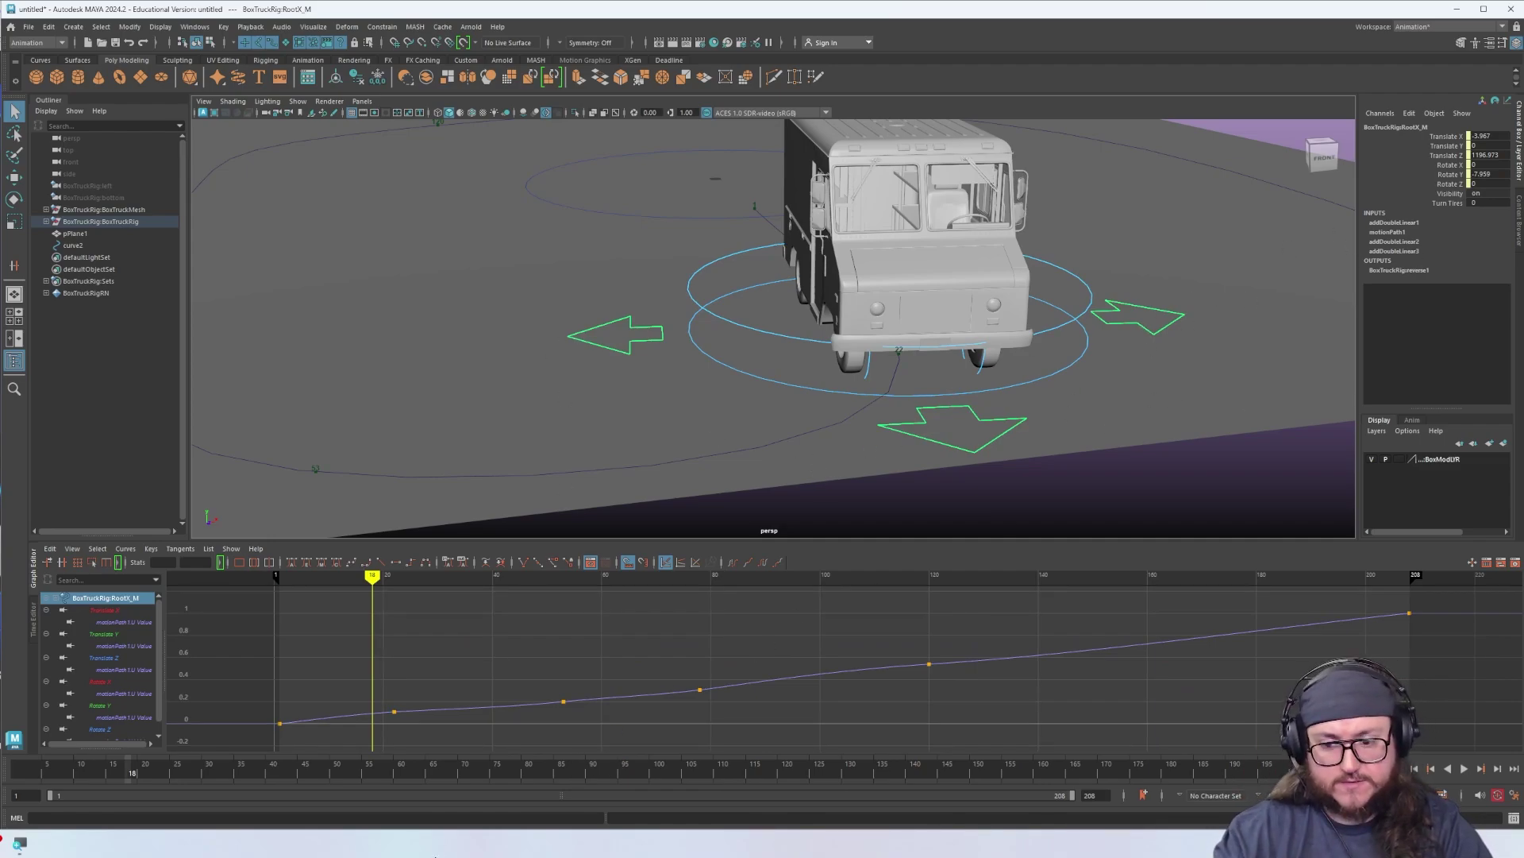
{"action": "left_click", "coordinate": [1453, 203]}
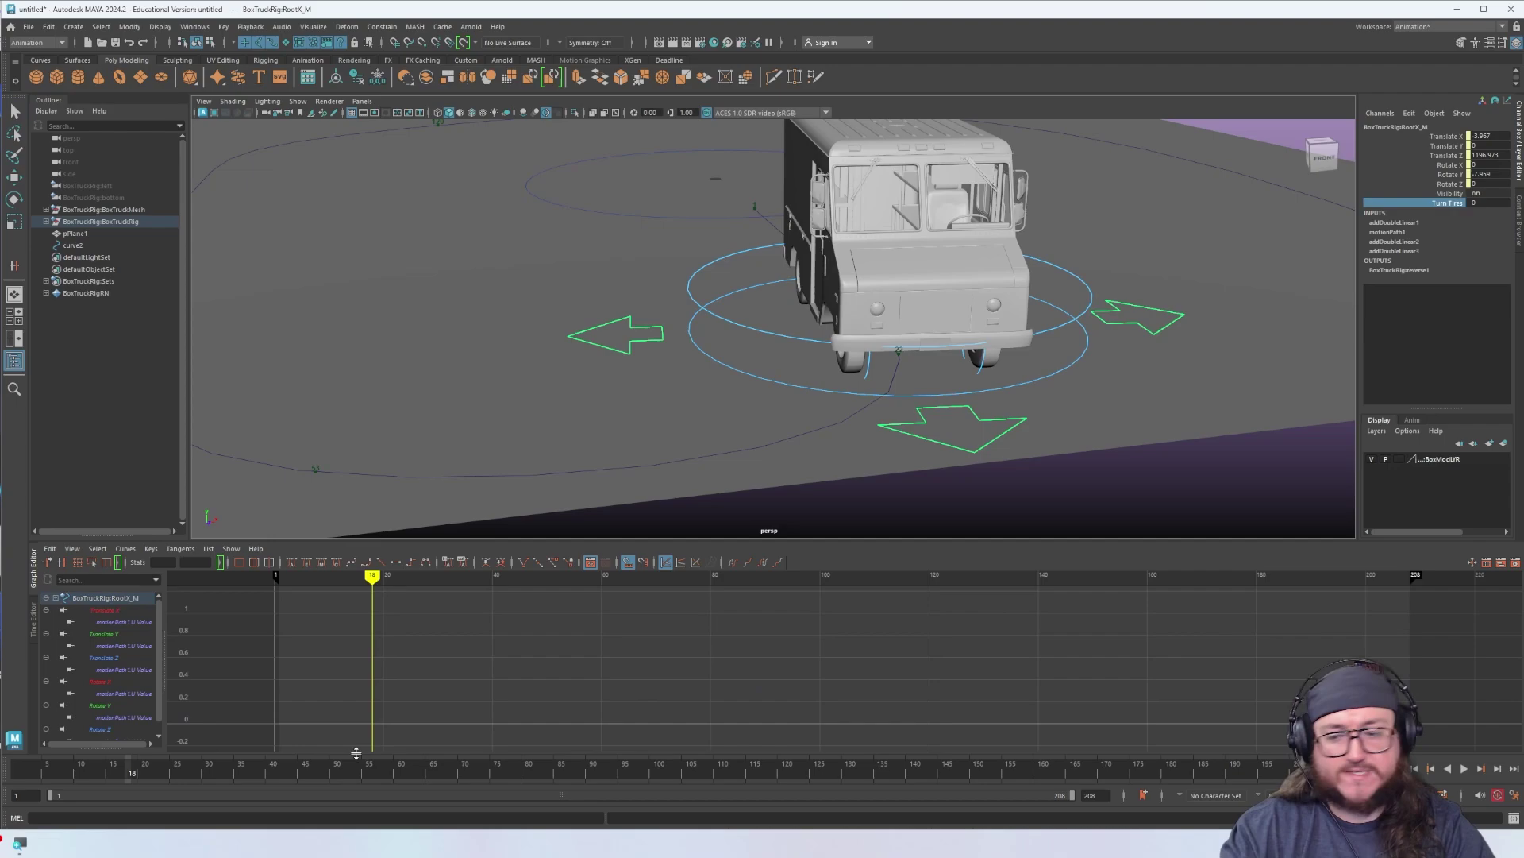
{"action": "left_click_drag", "start_coordinate": [110, 779], "coordinate": [19, 776]}
{"action": "middle_click_drag", "start_coordinate": [548, 298], "coordinate": [668, 315], "text": "alt"}
{"action": "left_click_drag", "start_coordinate": [668, 314], "coordinate": [715, 290], "text": "alt"}
{"action": "right_click", "coordinate": [1459, 209]}
{"action": "left_click", "coordinate": [1477, 230]}
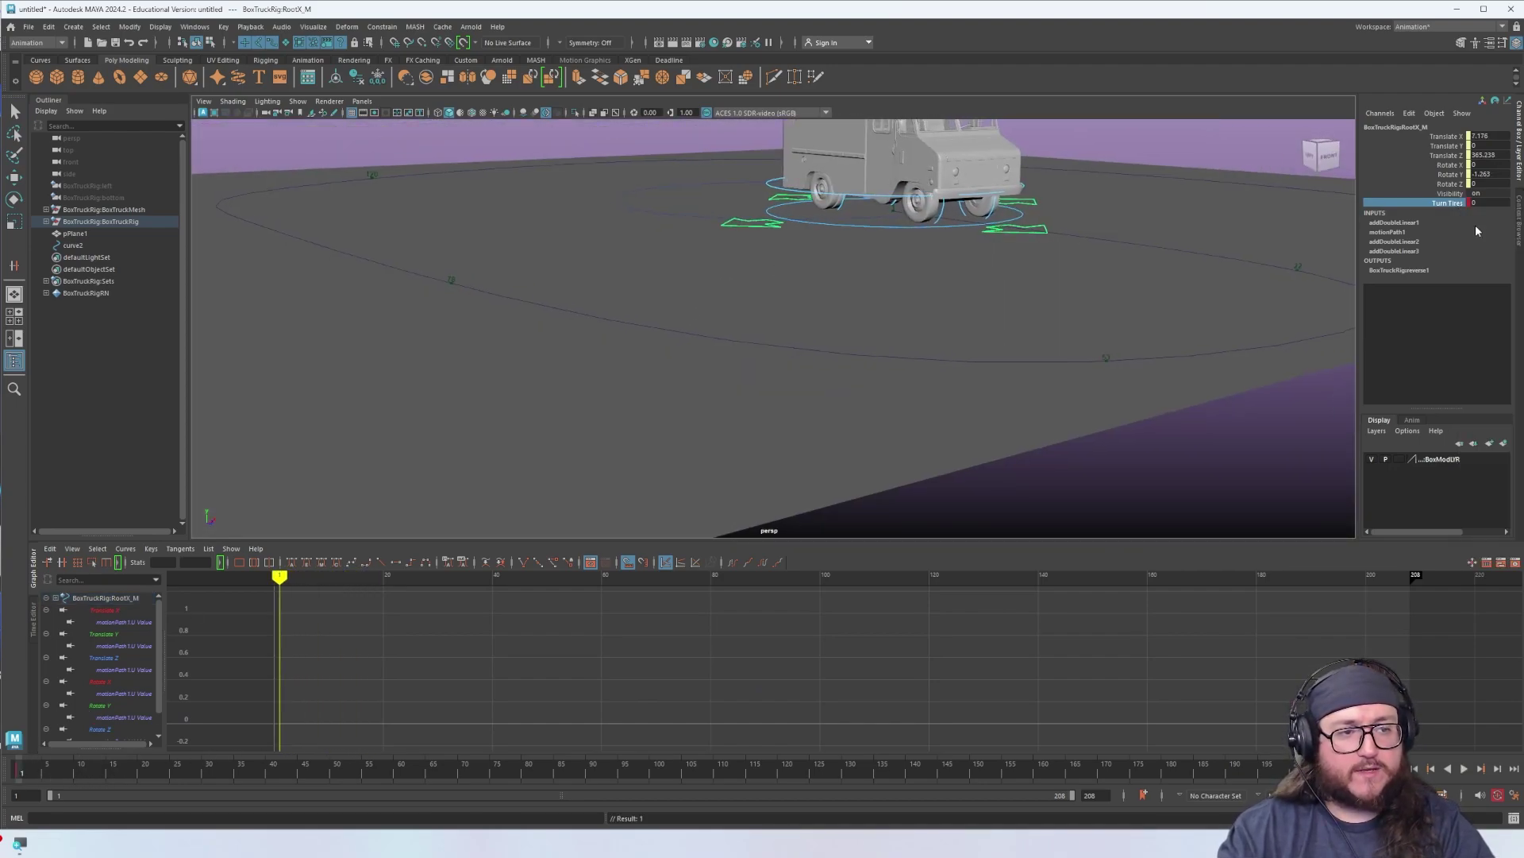
Key the root control's Turn Tires attribute at frame 17, keeping the wheels straight before the bend
{"action": "left_click", "coordinate": [123, 773]}
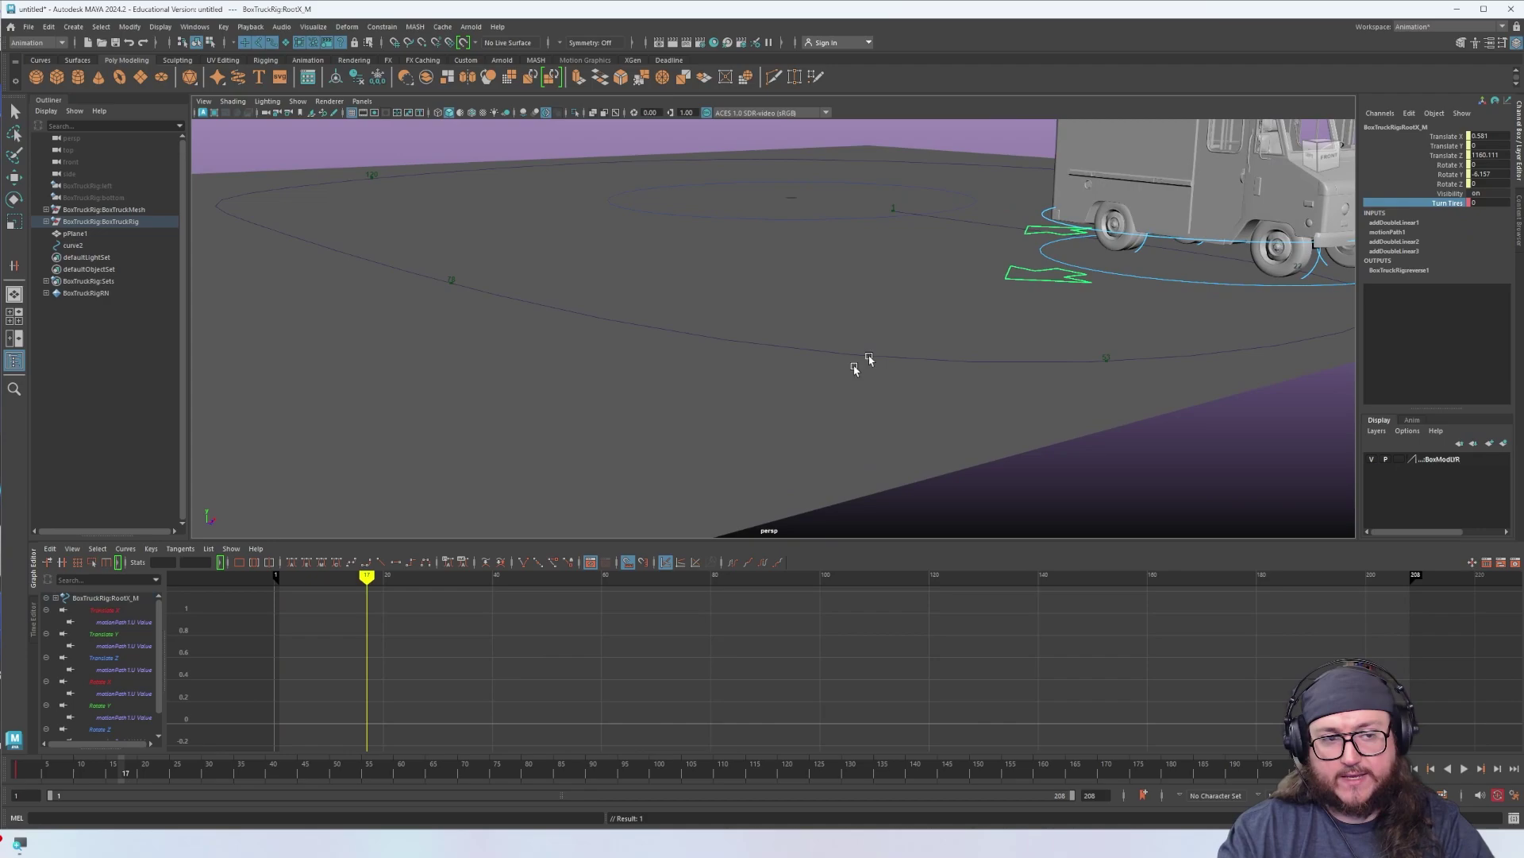
{"action": "left_click_drag", "start_coordinate": [861, 364], "coordinate": [1191, 334], "text": "alt"}
{"action": "right_click", "coordinate": [1446, 204]}
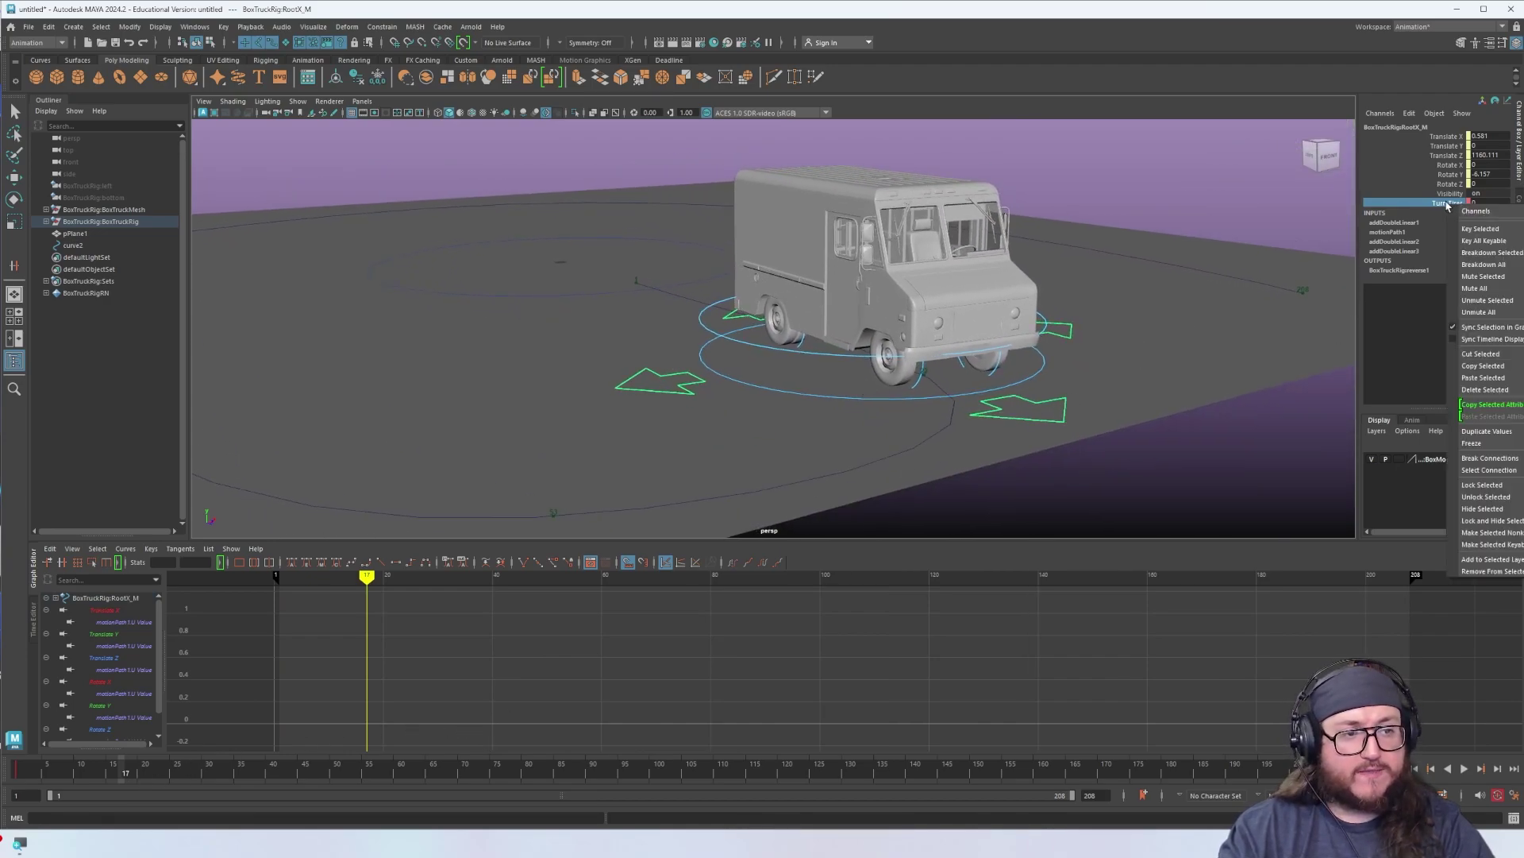
{"action": "left_click", "coordinate": [1477, 229]}
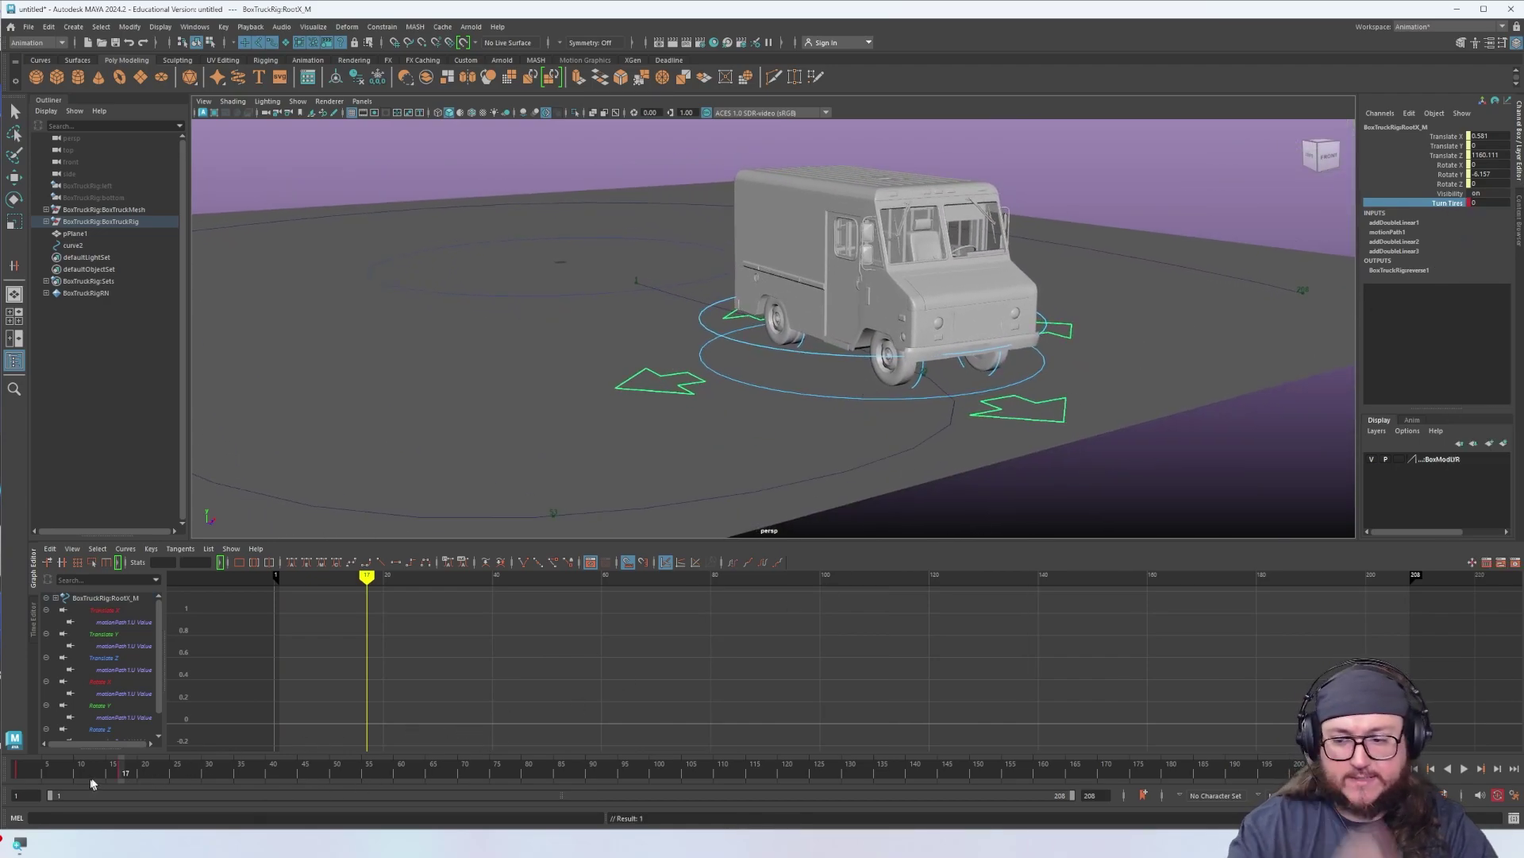
Turn the front wheels into the bend with a Turn Tires value of 26 and key it at frame 22
{"action": "left_click_drag", "start_coordinate": [91, 784], "coordinate": [156, 782]}
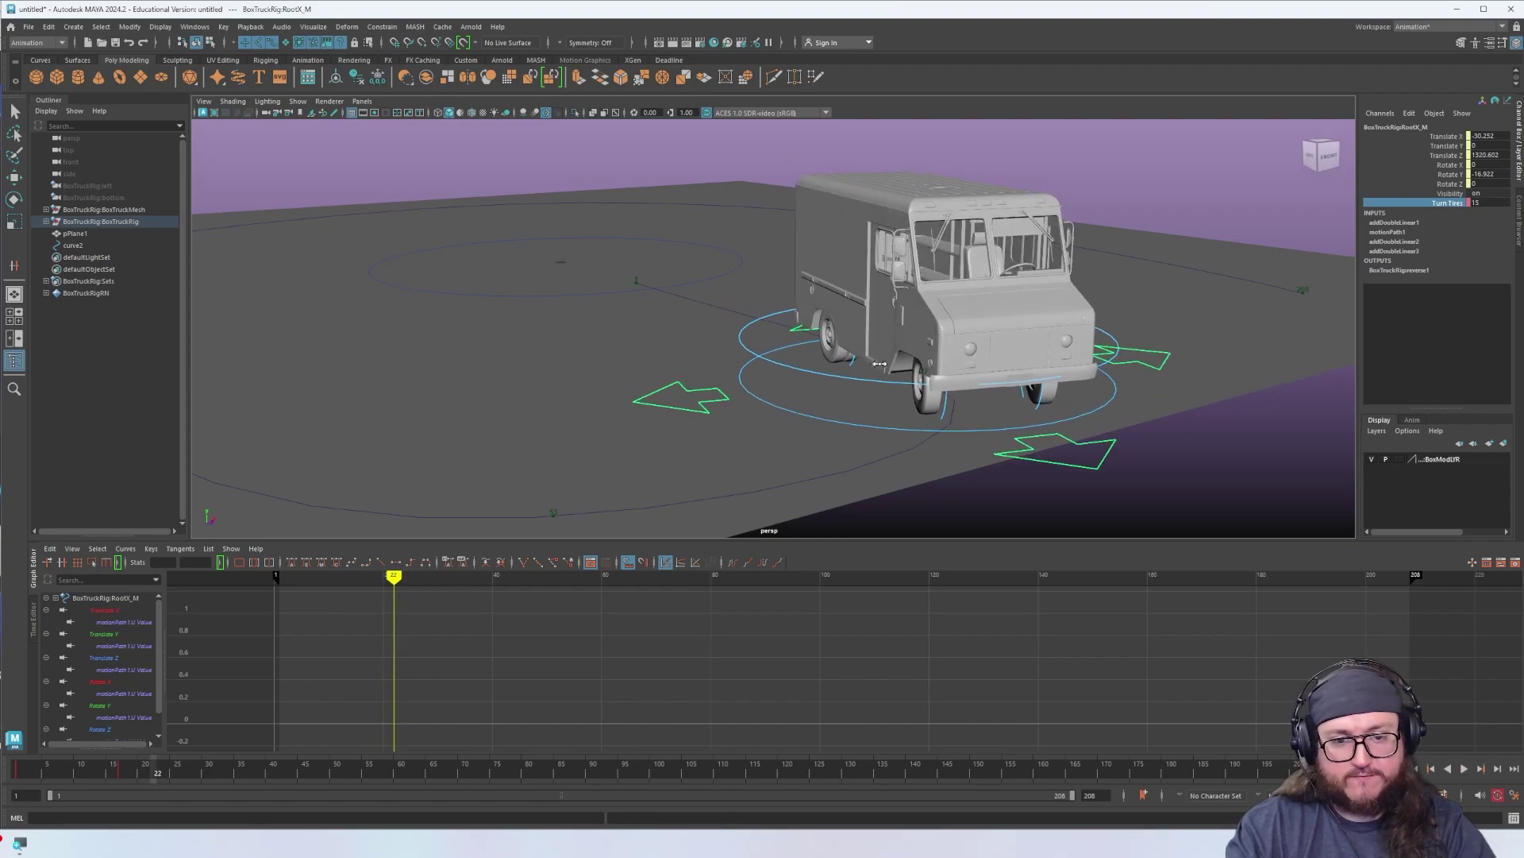
{"action": "middle_click_drag", "start_coordinate": [879, 362], "coordinate": [1215, 279]}
{"action": "right_click", "coordinate": [1454, 205]}
{"action": "left_click", "coordinate": [1464, 230]}
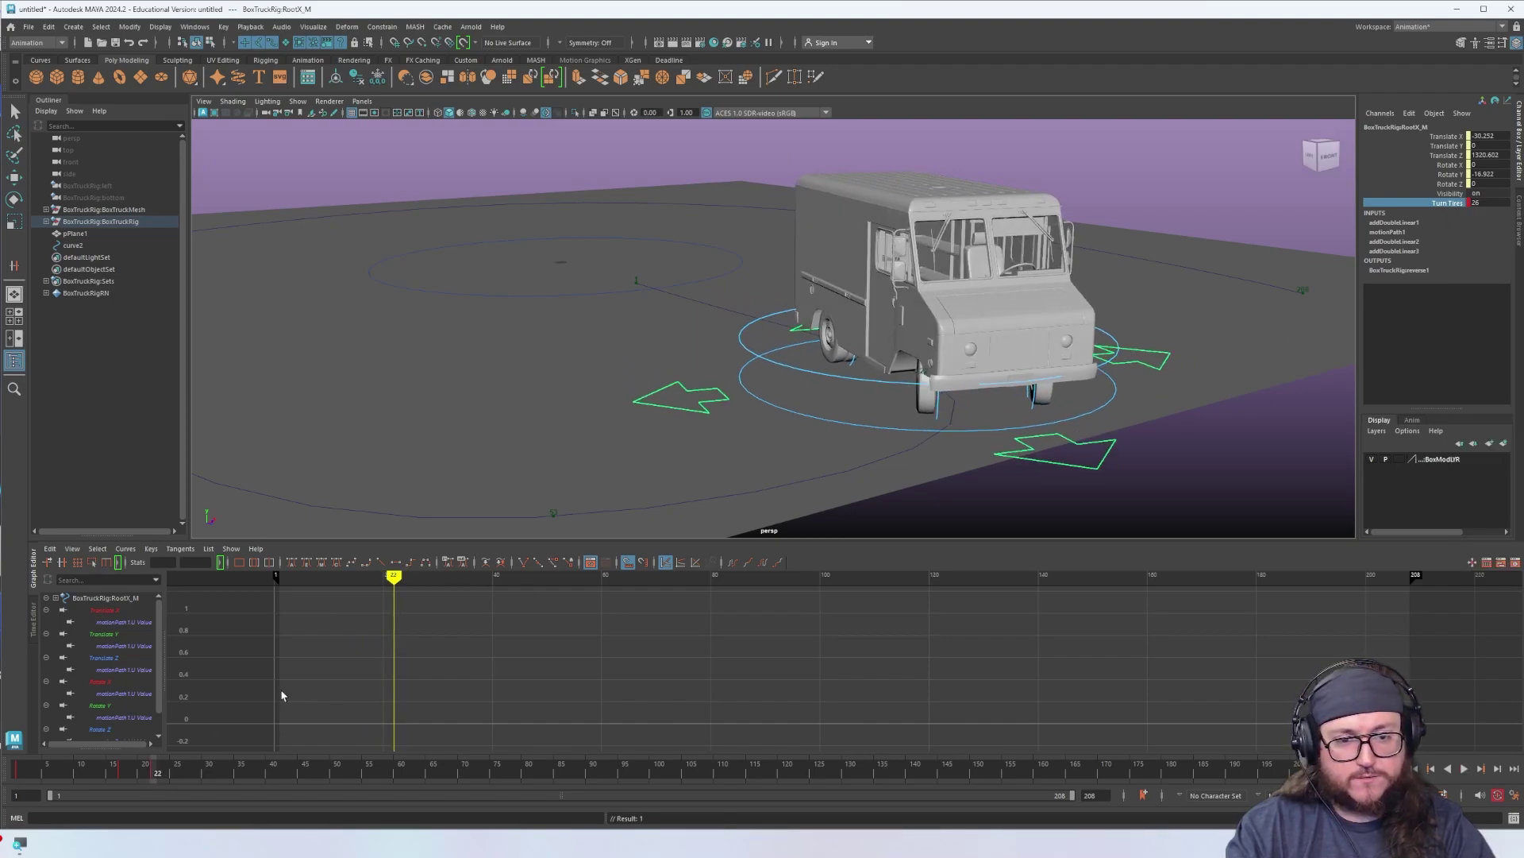
Straighten the front wheels by setting Turn Tires to 0 at frame 73
{"action": "left_click_drag", "start_coordinate": [137, 780], "coordinate": [377, 786]}
{"action": "left_click_drag", "start_coordinate": [703, 298], "coordinate": [729, 322], "text": "alt"}
{"action": "left_click_drag", "start_coordinate": [393, 774], "coordinate": [484, 771]}
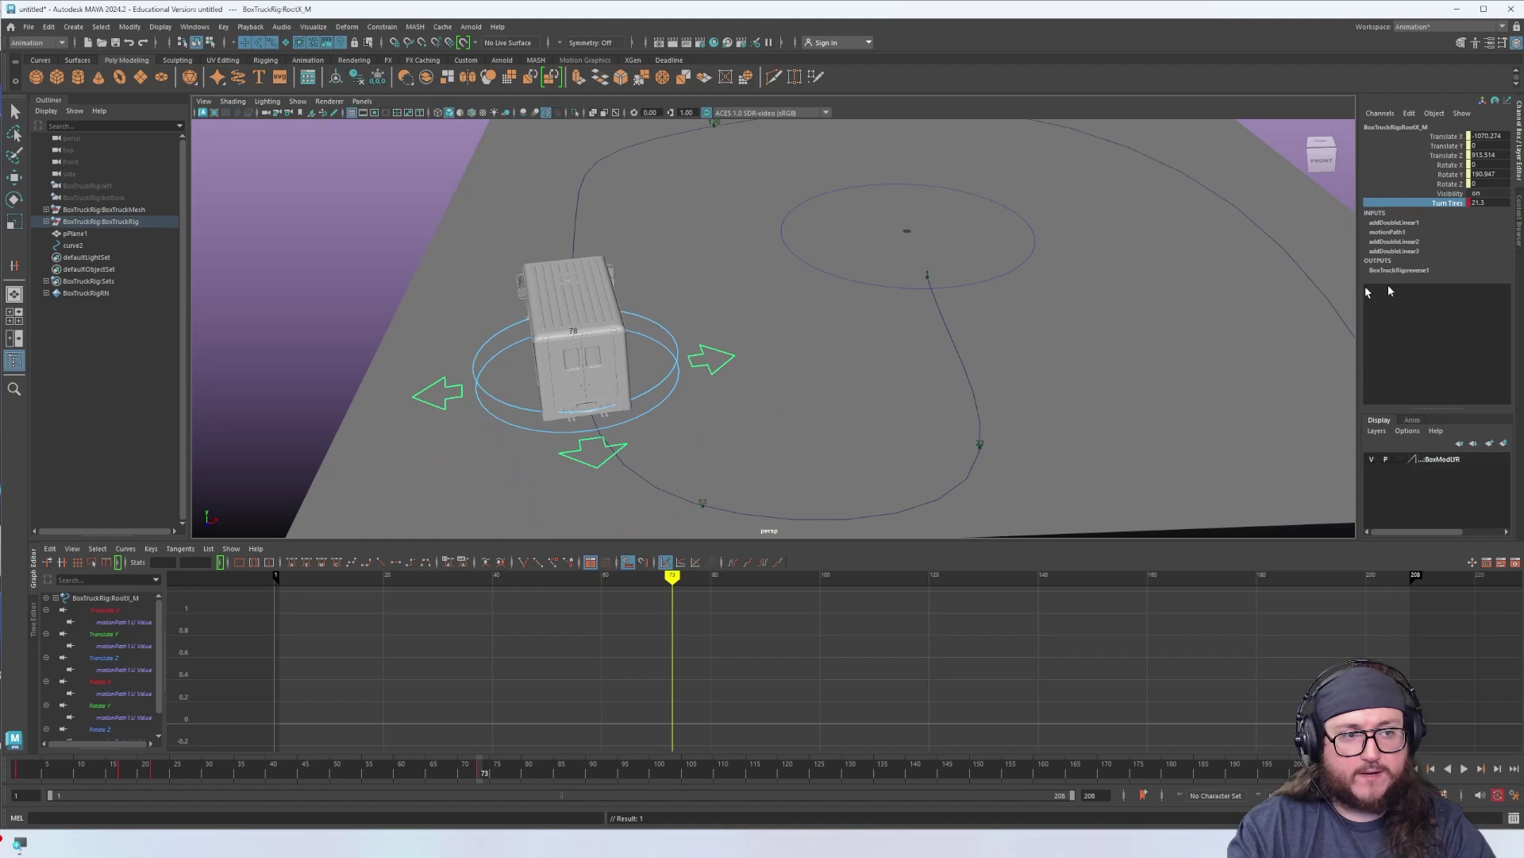
{"action": "left_click", "coordinate": [1492, 203]}
{"action": "key", "text": "Return"}
Display the Turn Tires curve and examine the front wheels' steering between frames 73 and 25
{"action": "left_click_drag", "start_coordinate": [826, 341], "coordinate": [1075, 337], "text": "alt"}
{"action": "middle_click_drag", "start_coordinate": [1075, 337], "coordinate": [937, 363], "text": "alt"}
{"action": "right_click_drag", "start_coordinate": [1080, 362], "coordinate": [1219, 362], "text": "alt"}
{"action": "middle_click_drag", "start_coordinate": [1210, 362], "coordinate": [1003, 437], "text": "alt"}
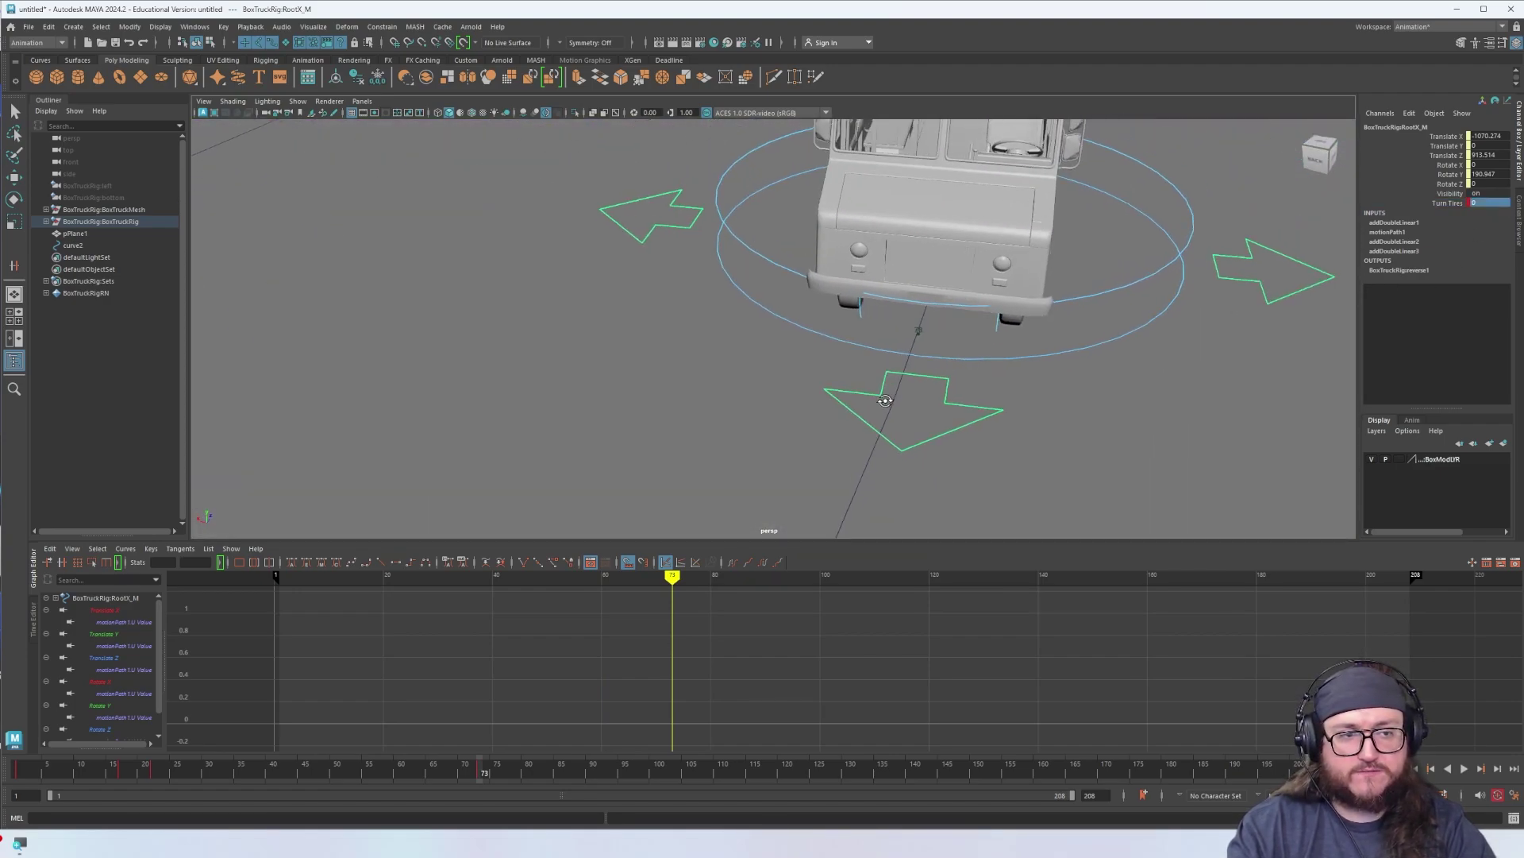
{"action": "left_click_drag", "start_coordinate": [1003, 437], "coordinate": [858, 347], "text": "alt"}
{"action": "left_click", "coordinate": [1454, 203]}
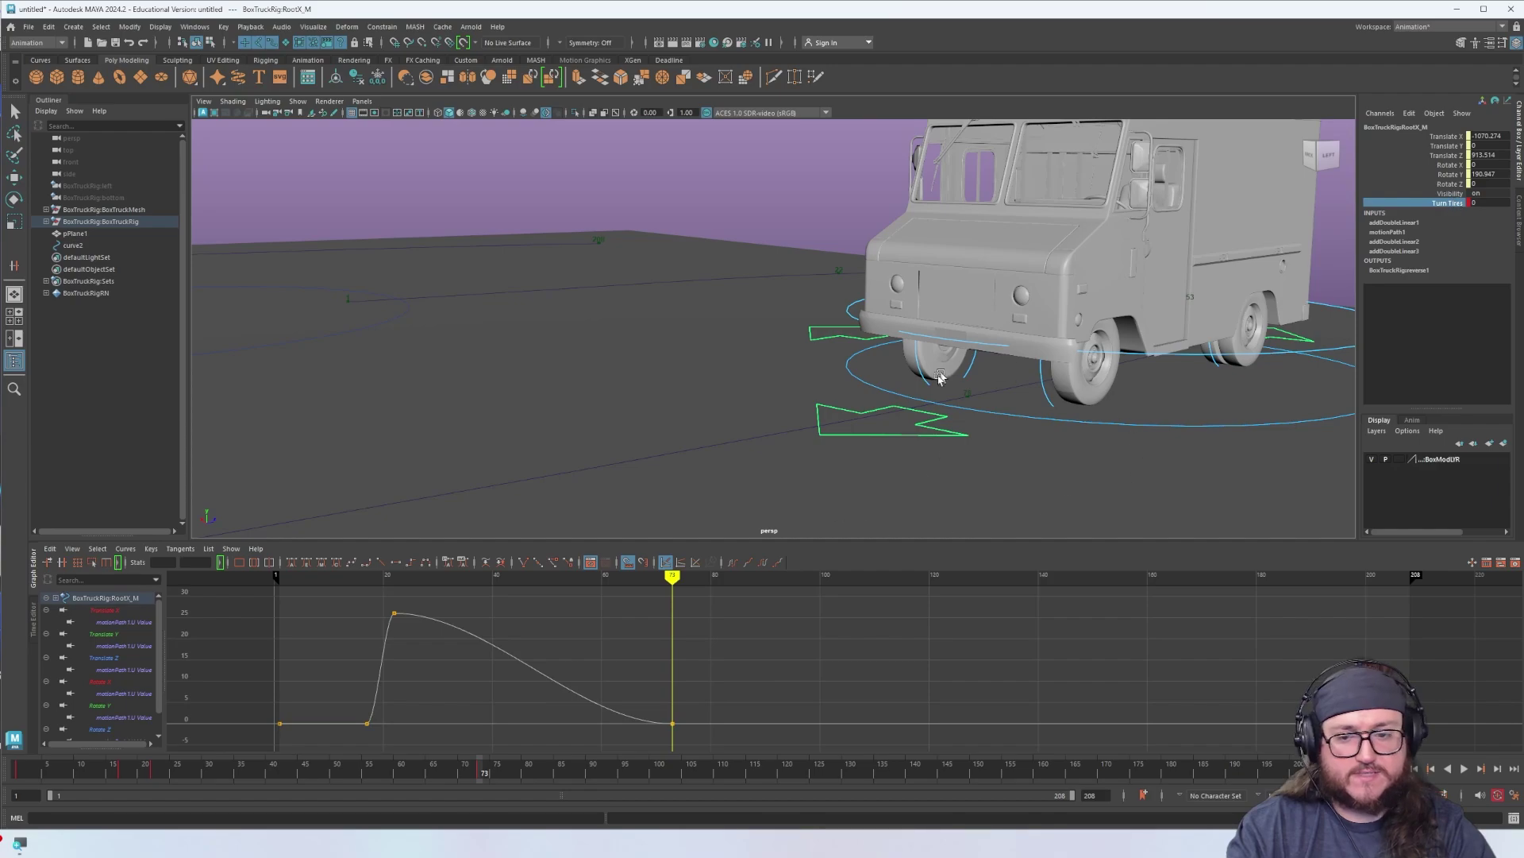
{"action": "left_click_drag", "start_coordinate": [459, 779], "coordinate": [176, 775]}
{"action": "left_click_drag", "start_coordinate": [878, 355], "coordinate": [1042, 306], "text": "alt"}
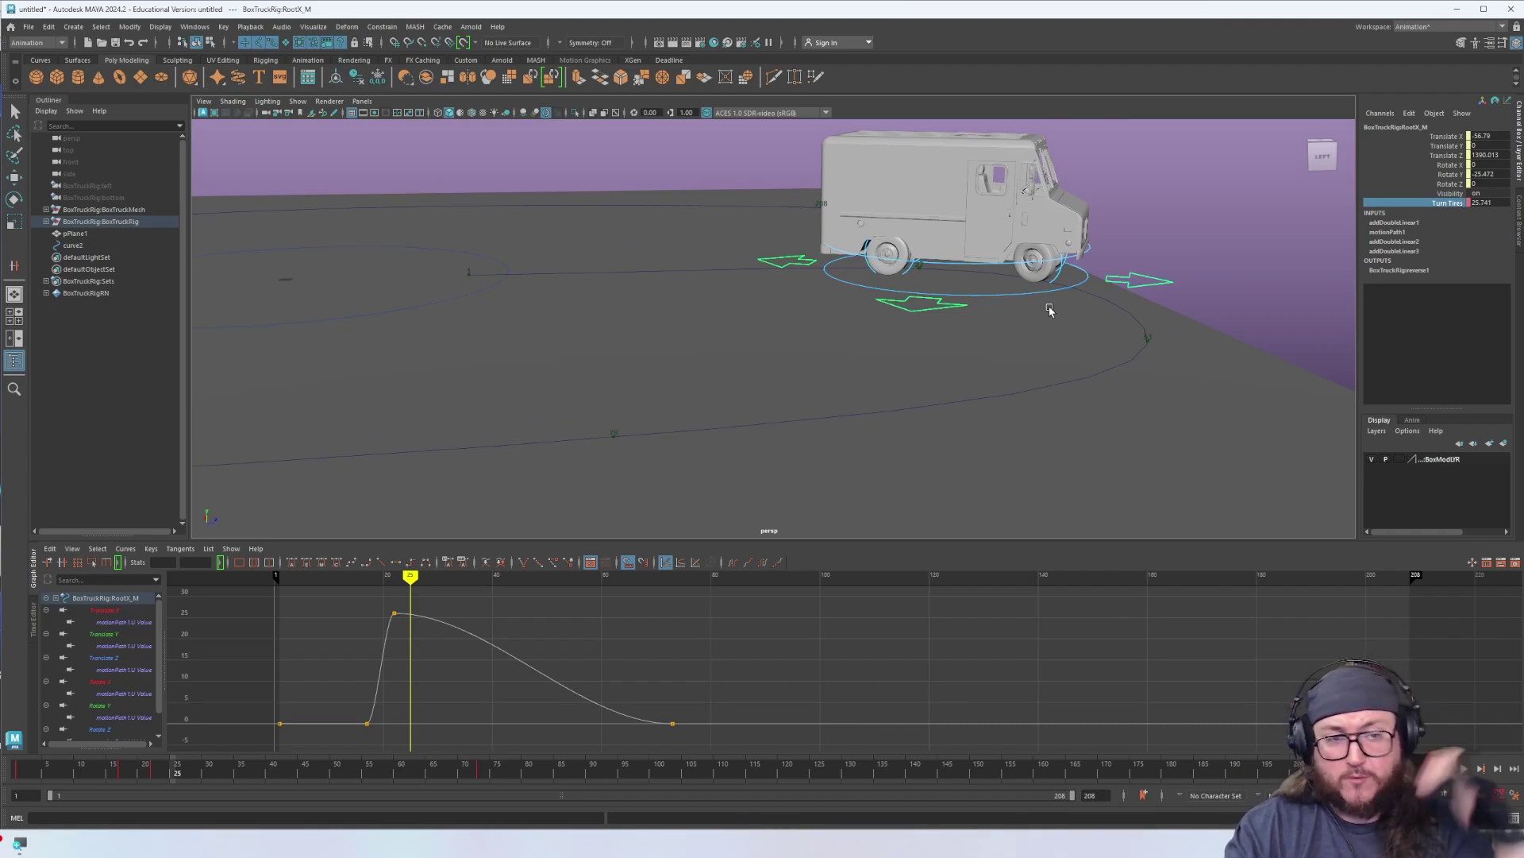
Try keying all of the root control's channels at frame 25, play the animation, and undo the key
{"action": "key", "text": "s"}
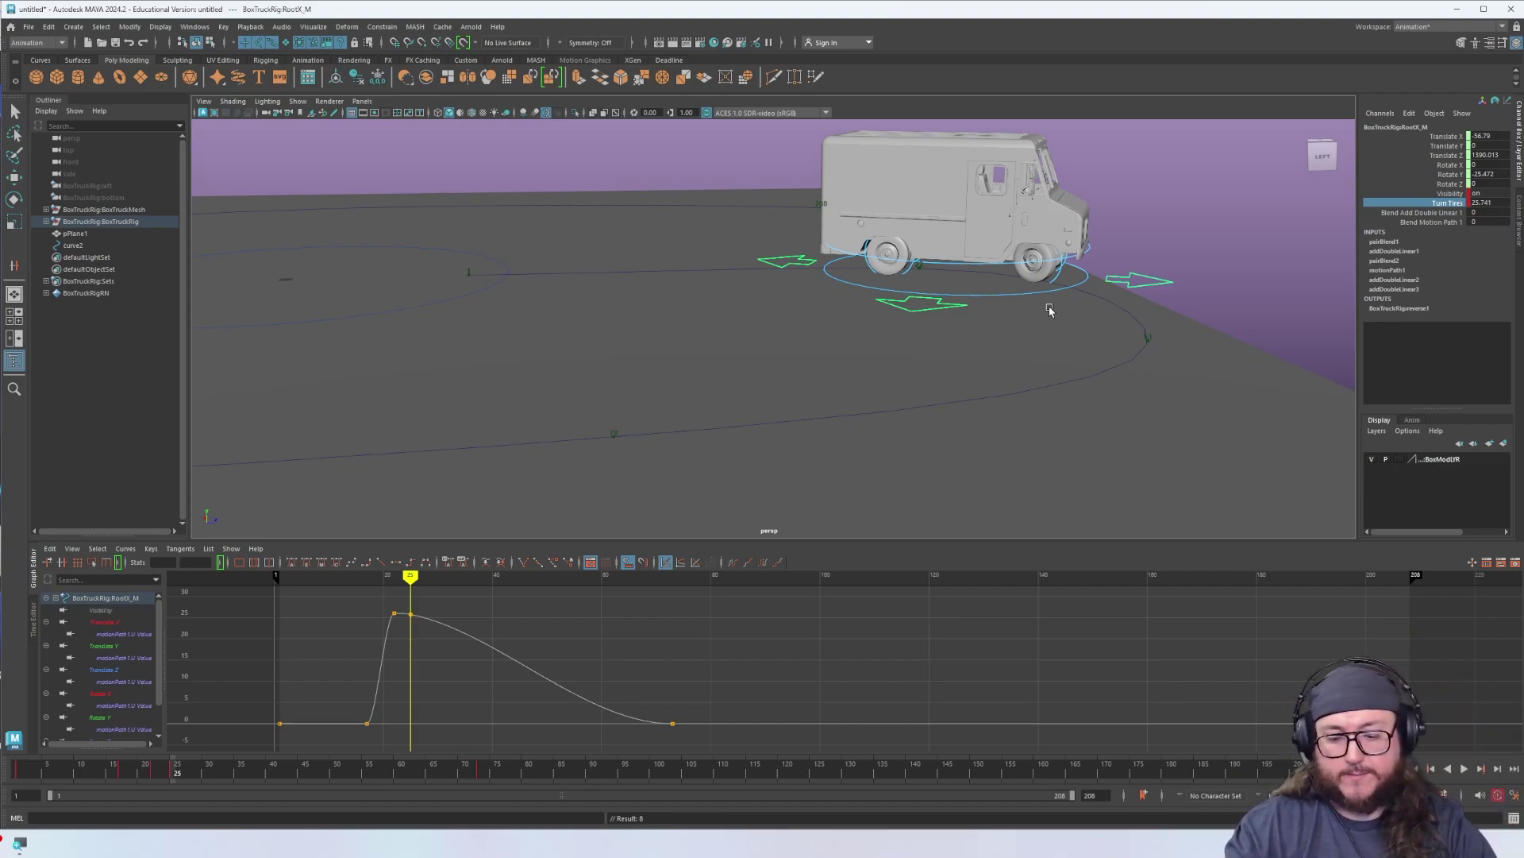
{"action": "key", "text": "alt+v"}
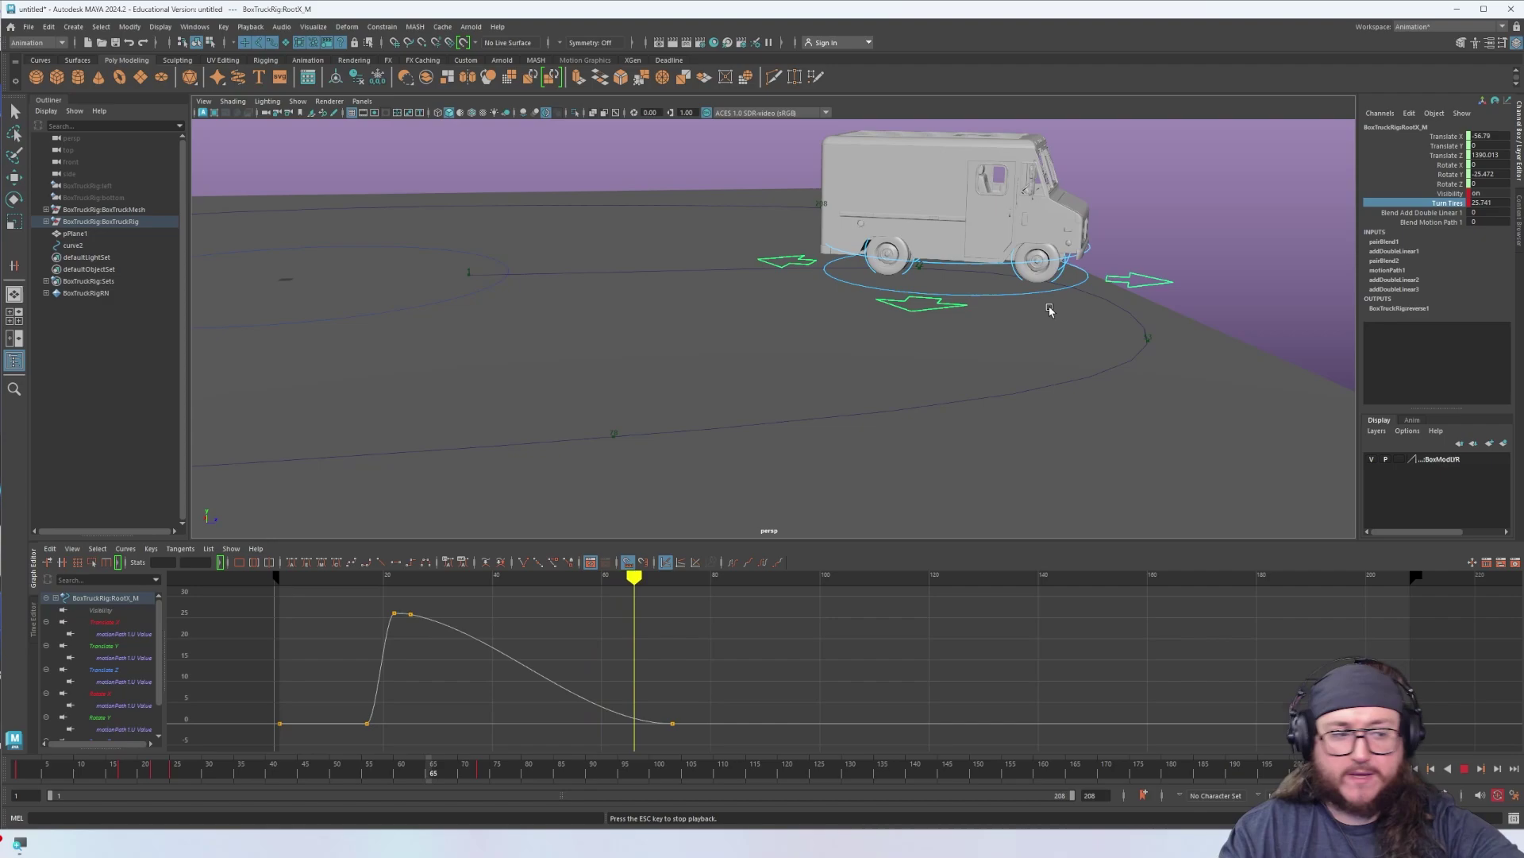
{"action": "key", "text": "alt+v"}
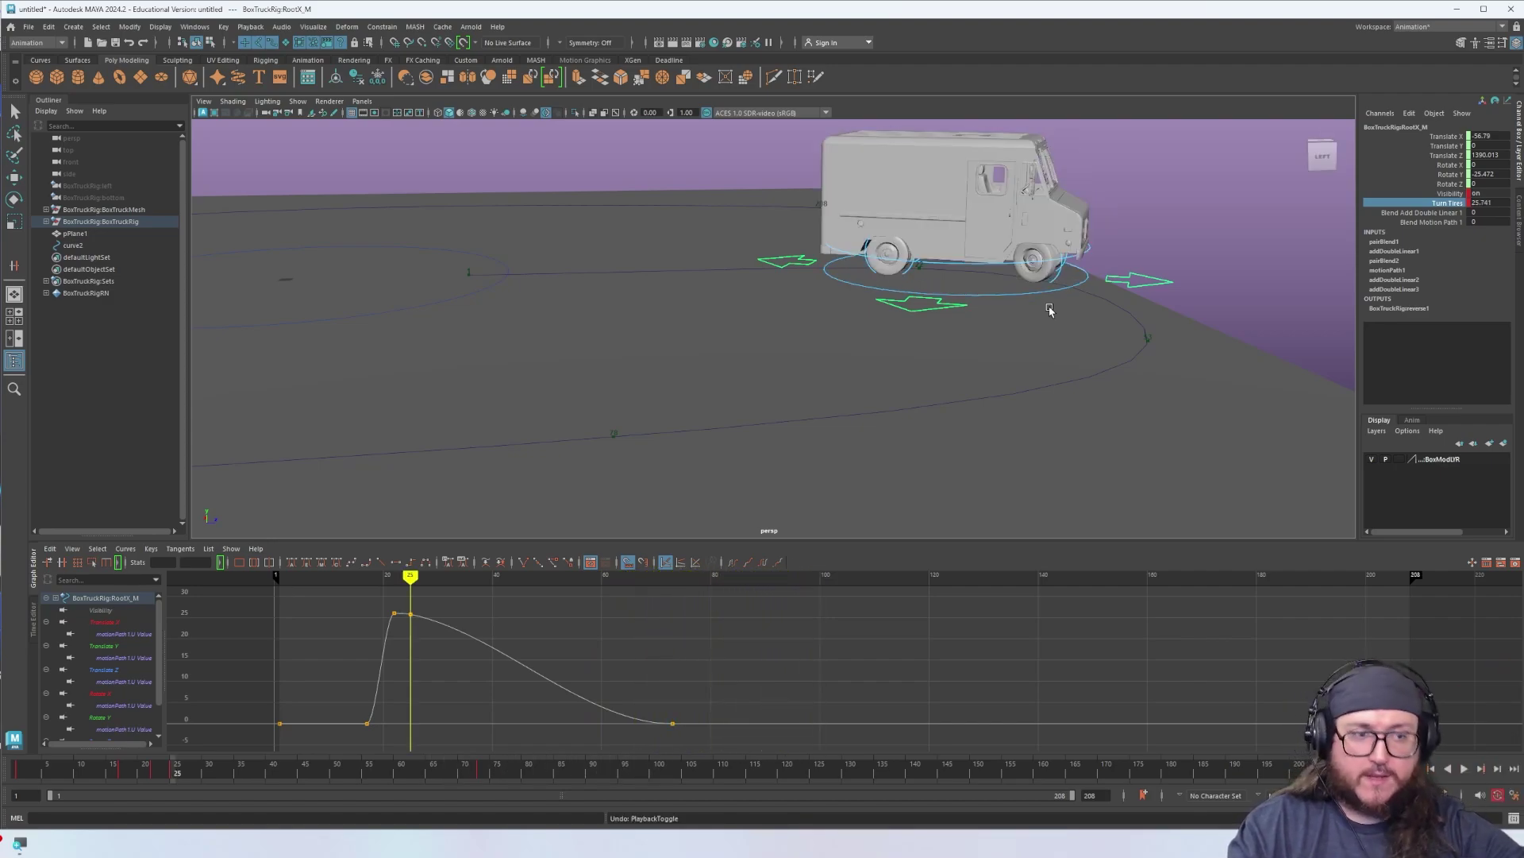
{"action": "key", "text": "s"}
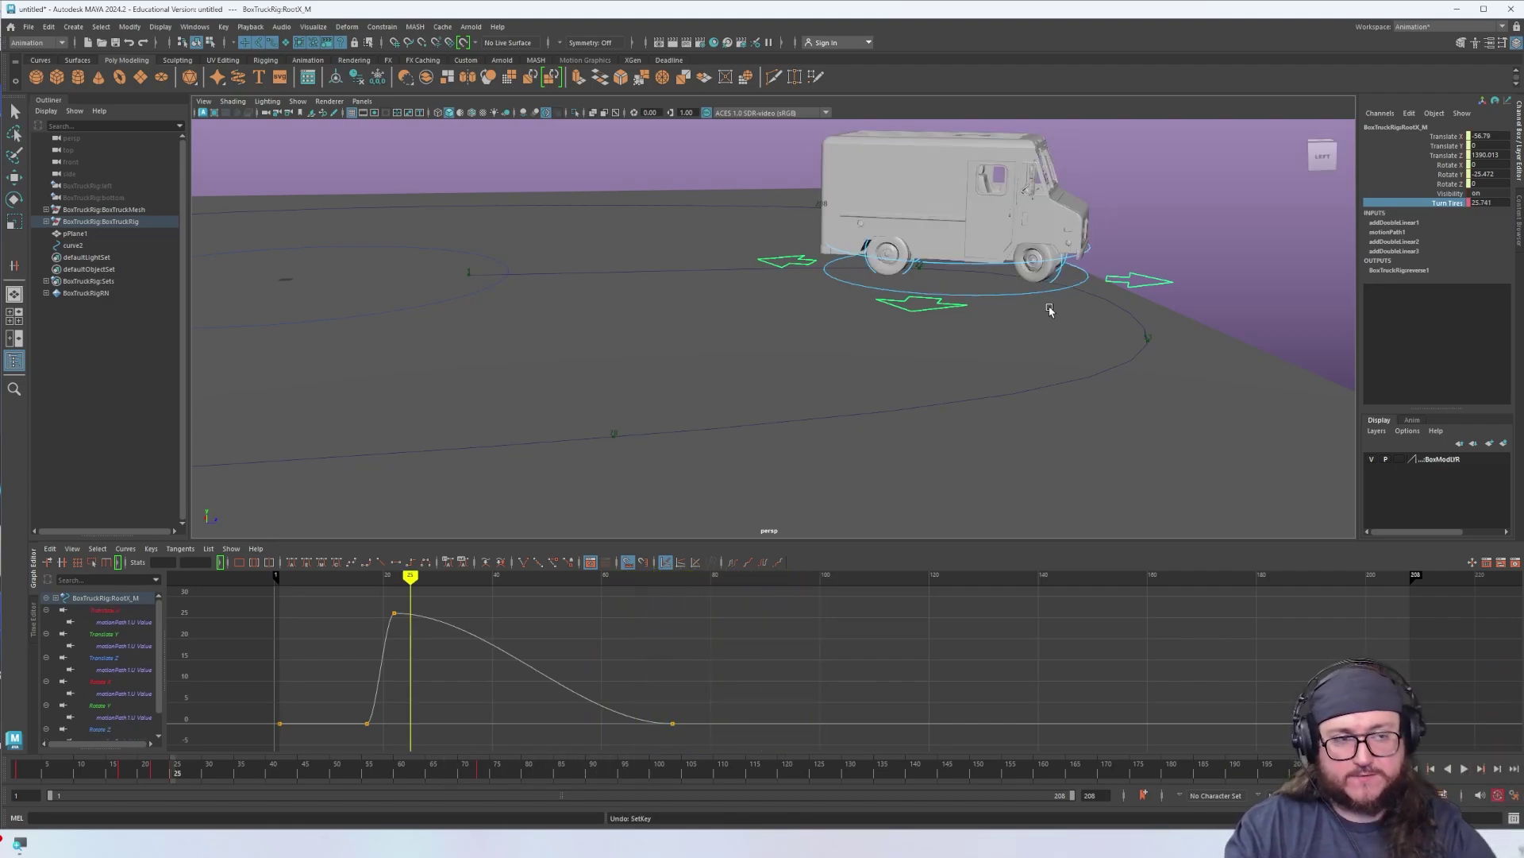
Play the animation and examine how the steered truck follows the motion path
{"action": "key", "text": "alt+v"}
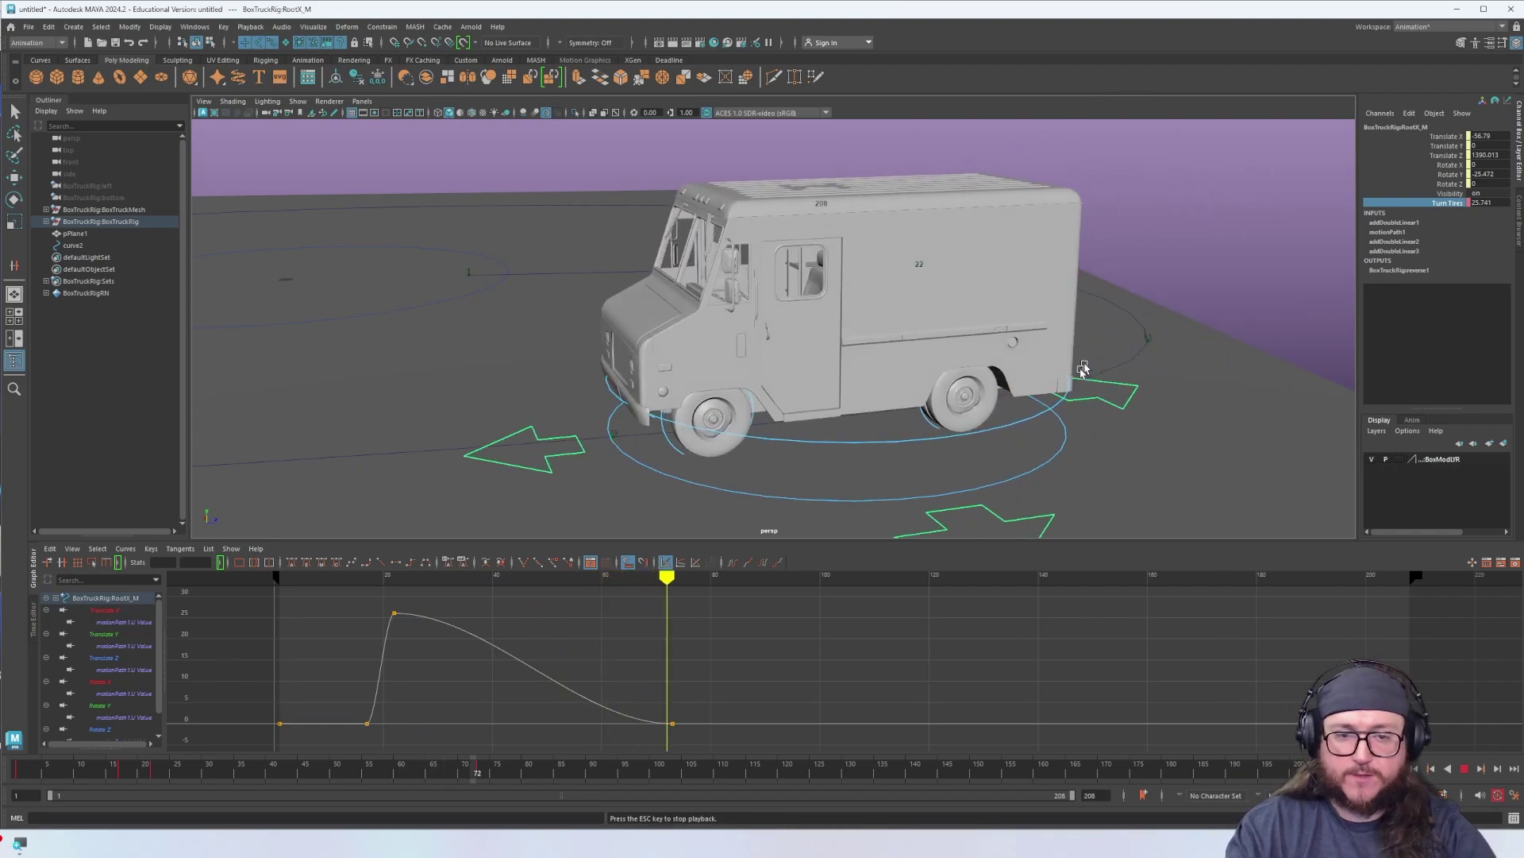
{"action": "left_click_drag", "start_coordinate": [1059, 391], "coordinate": [973, 409], "text": "alt"}
{"action": "right_click_drag", "start_coordinate": [972, 409], "coordinate": [524, 381], "text": "alt"}
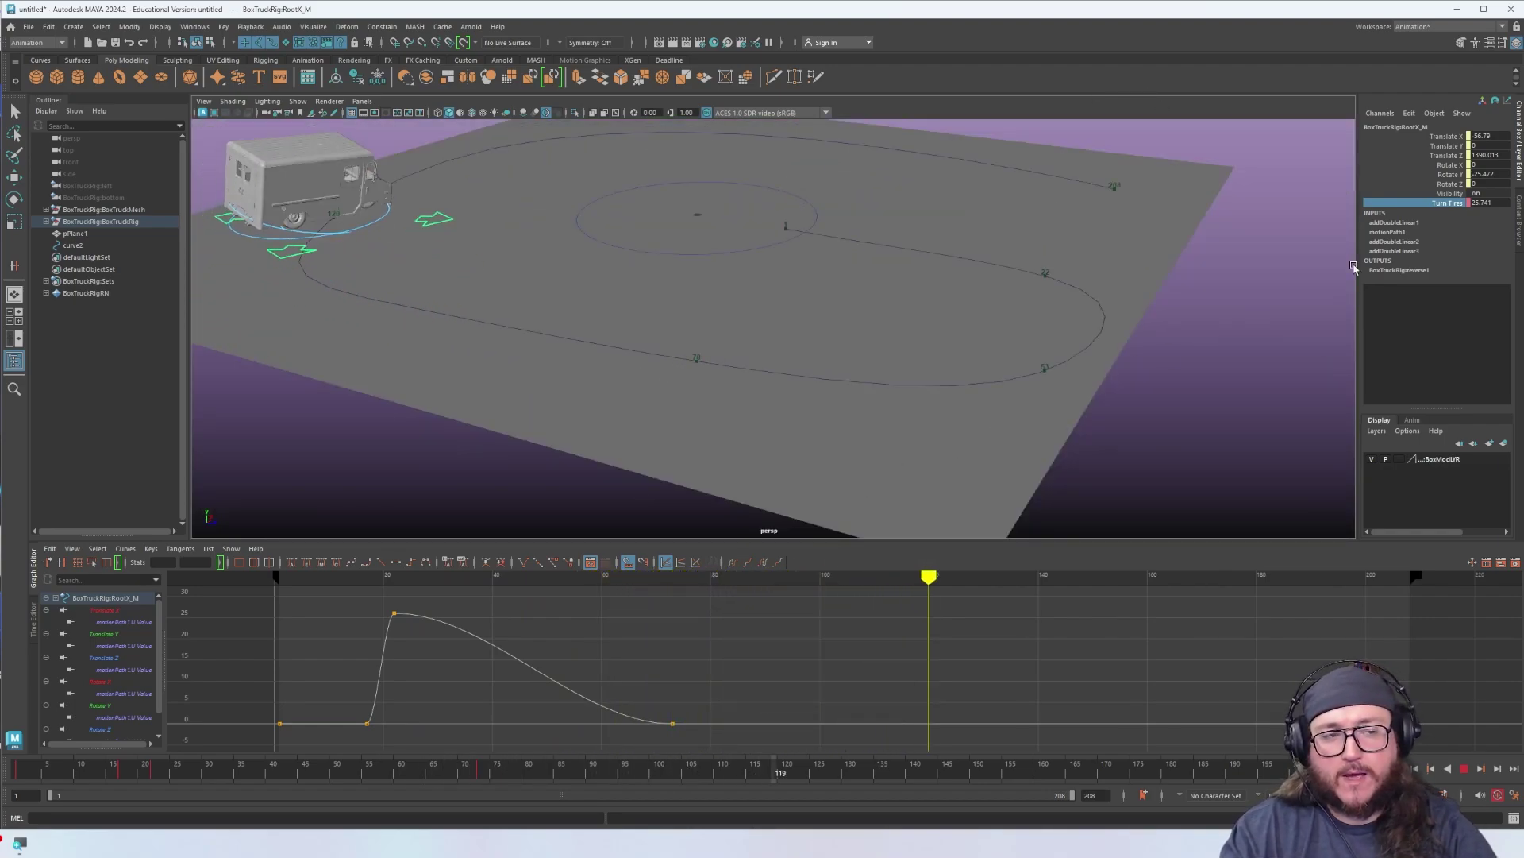
{"action": "key", "text": "Escape"}
Add a Turn Tires key at about frame 138, try lowering its value, and undo the lowering
{"action": "right_click", "coordinate": [1449, 209]}
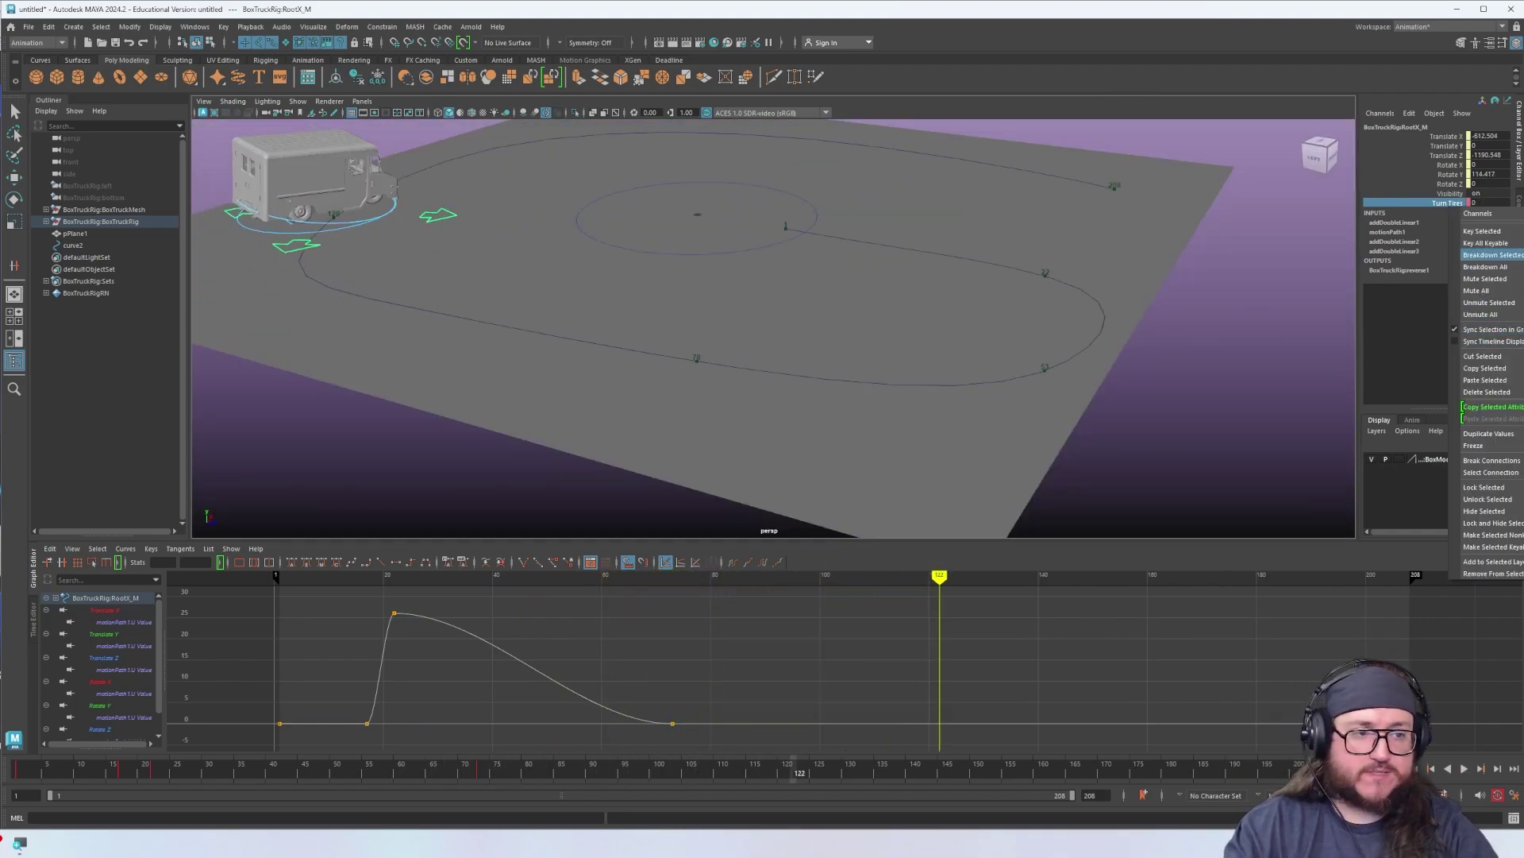
{"action": "left_click_drag", "start_coordinate": [172, 774], "coordinate": [442, 776]}
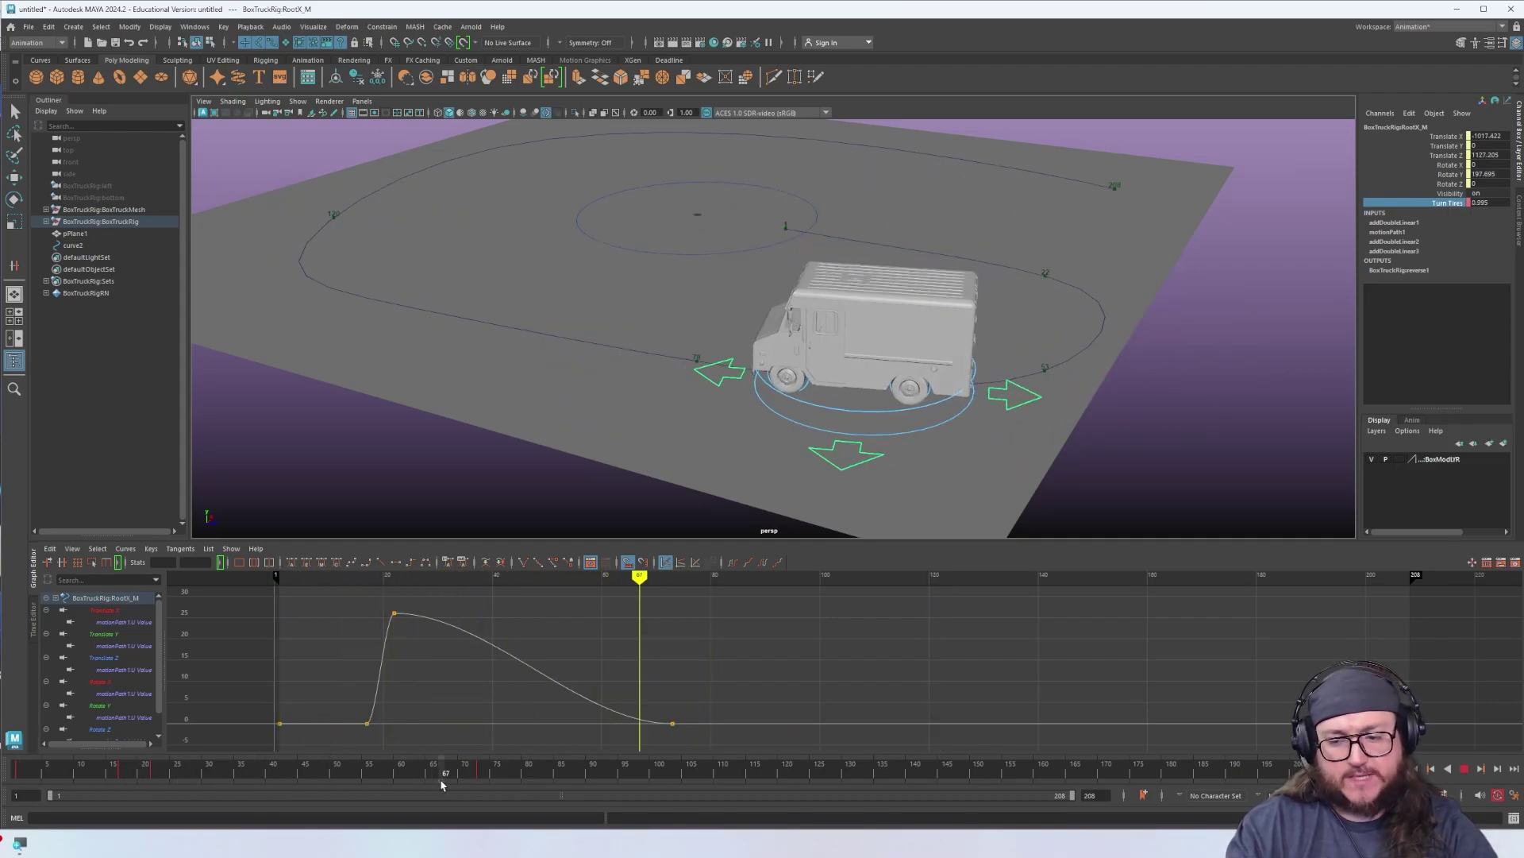
{"action": "middle_click_drag", "start_coordinate": [625, 655], "coordinate": [1096, 737]}
{"action": "key", "text": "ctrl+z"}
{"action": "key", "text": "w"}
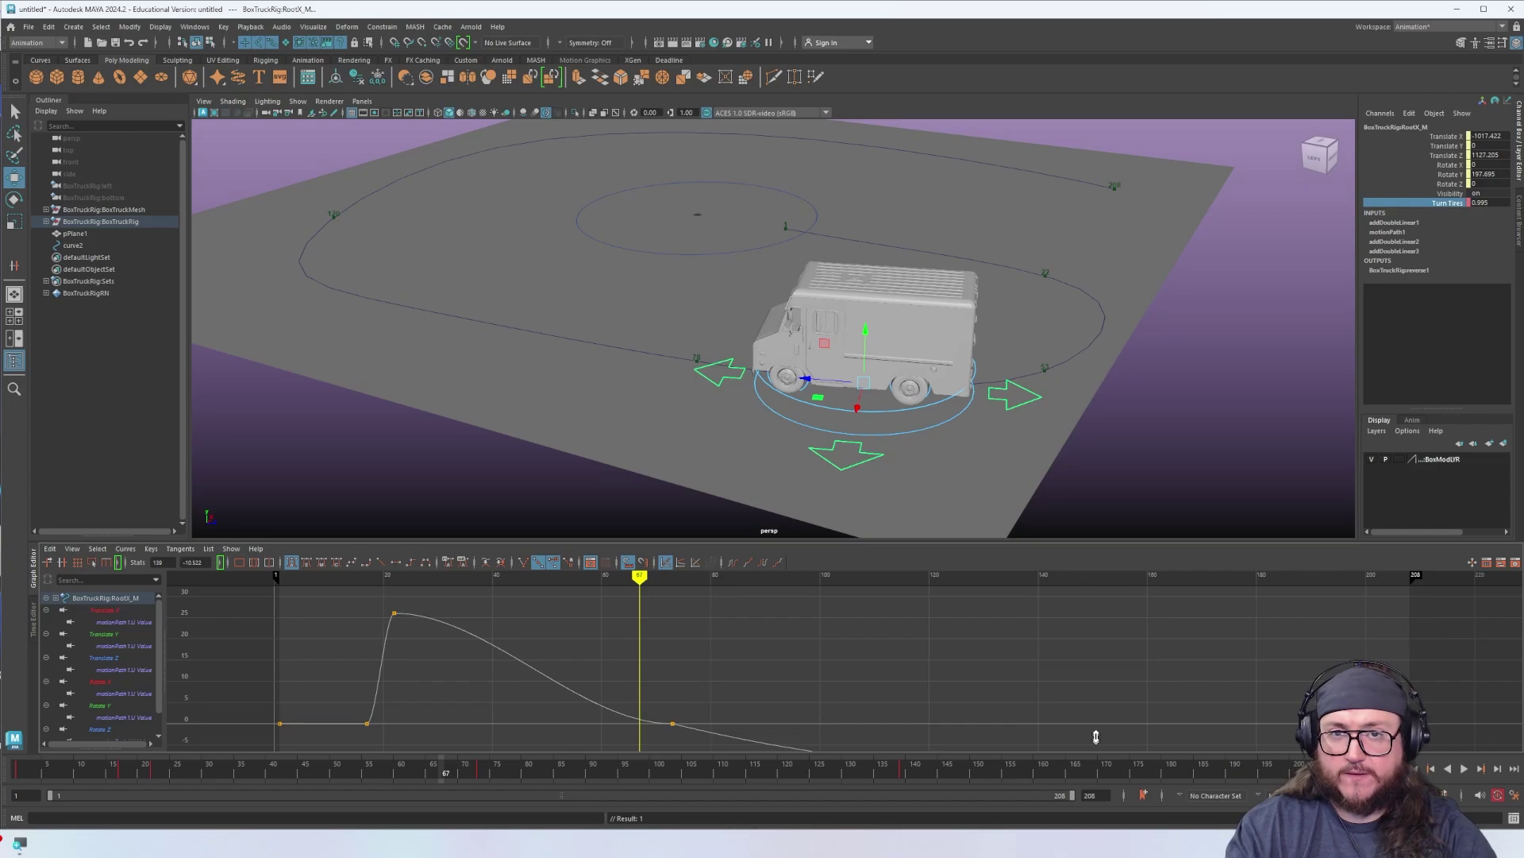
{"action": "key", "text": "ctrl+z"}
Play the animation and examine the truck's drive up to frame 142 with the whole path in view
{"action": "key", "text": "alt+v"}
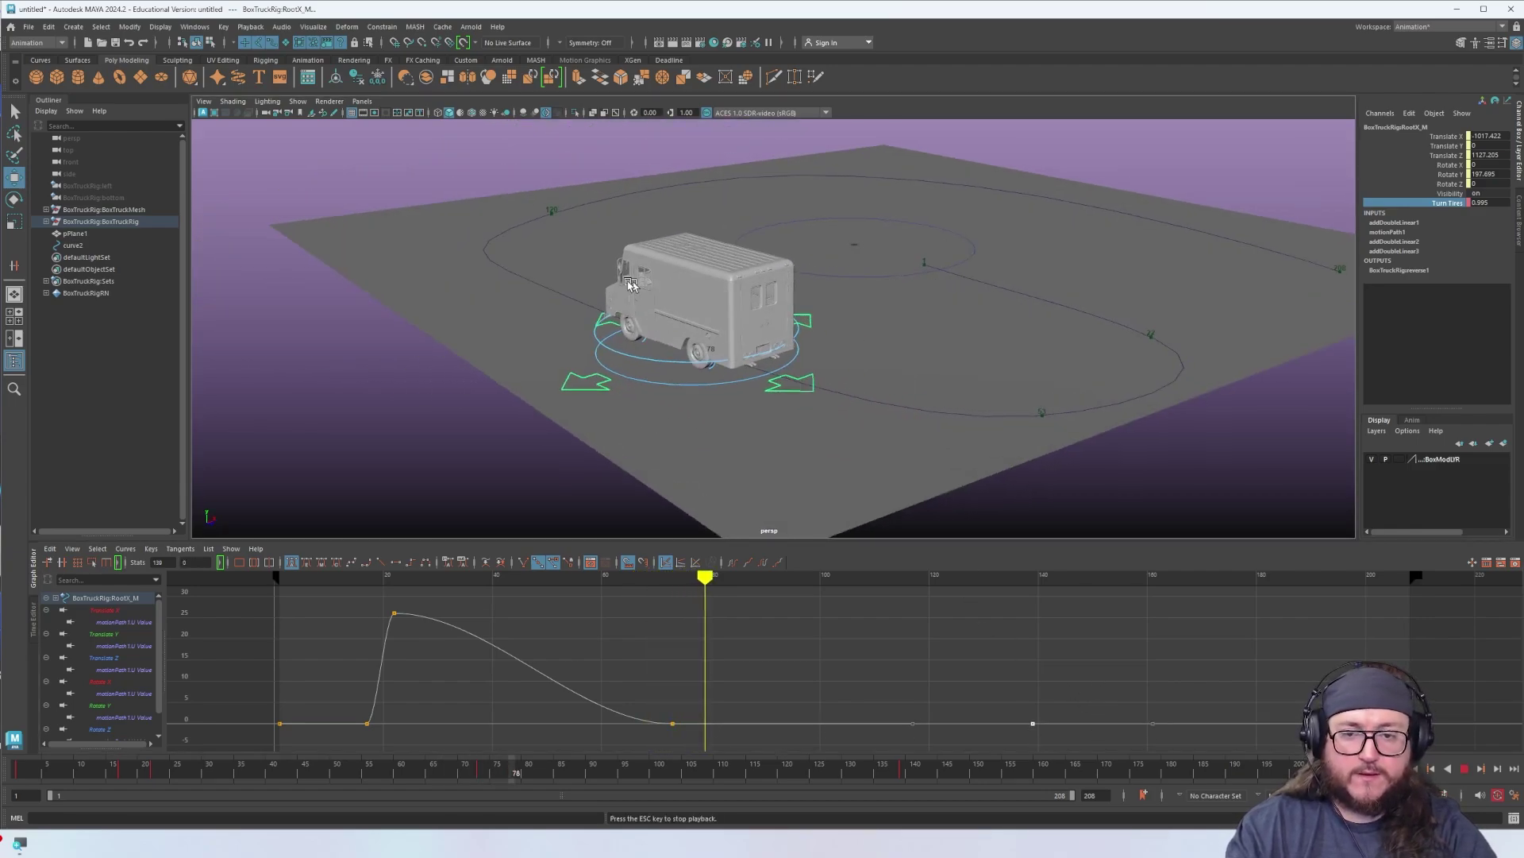
{"action": "left_click_drag", "start_coordinate": [918, 294], "coordinate": [874, 303], "text": "alt"}
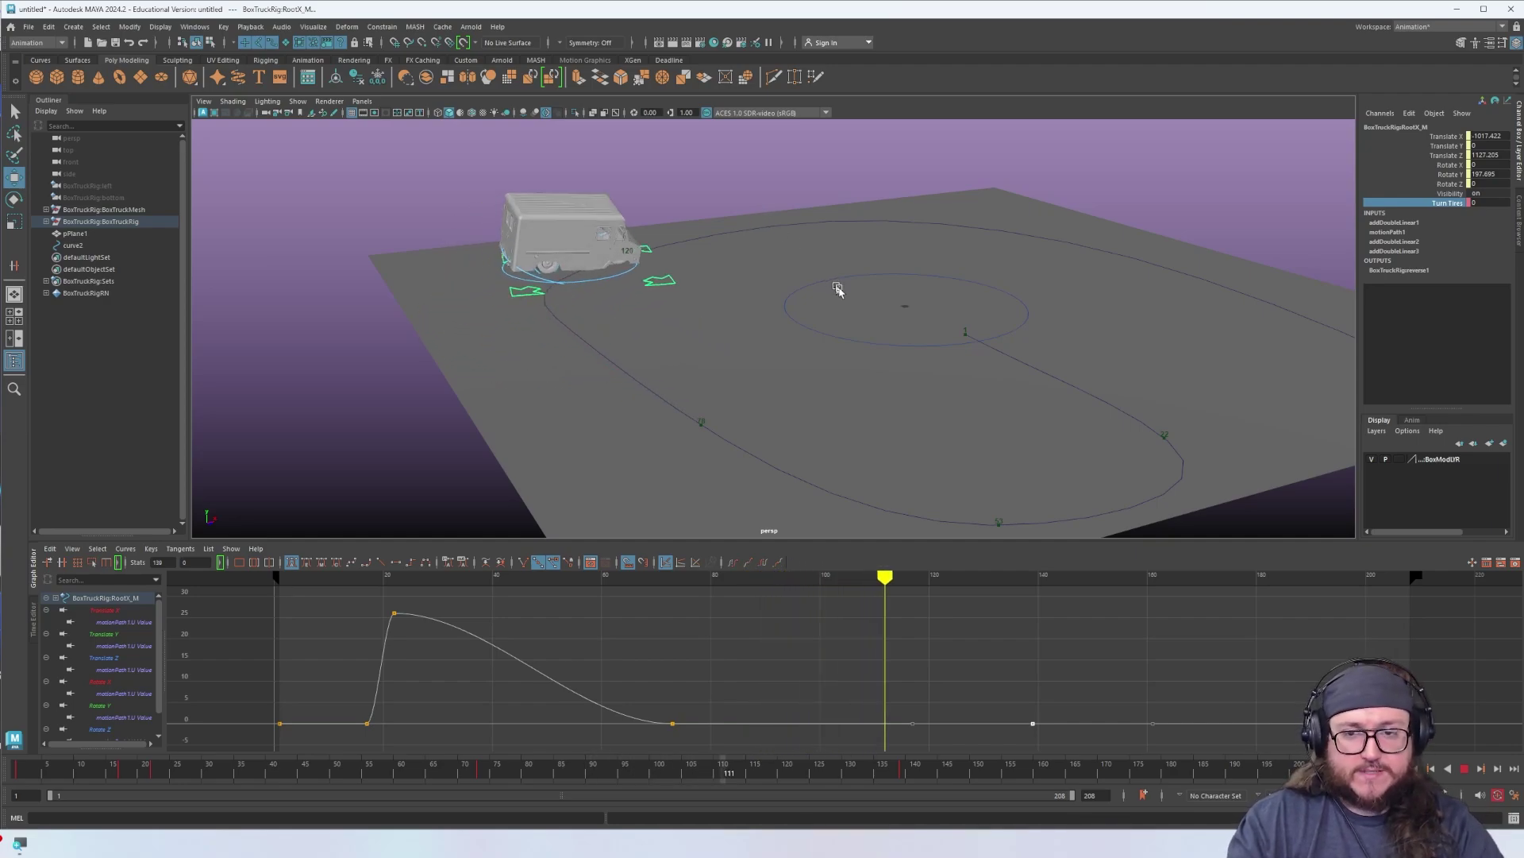
{"action": "key", "text": "alt+v"}
{"action": "right_click_drag", "start_coordinate": [1190, 218], "coordinate": [666, 231], "text": "alt"}
{"action": "left_click_drag", "start_coordinate": [665, 231], "coordinate": [1220, 298], "text": "alt"}
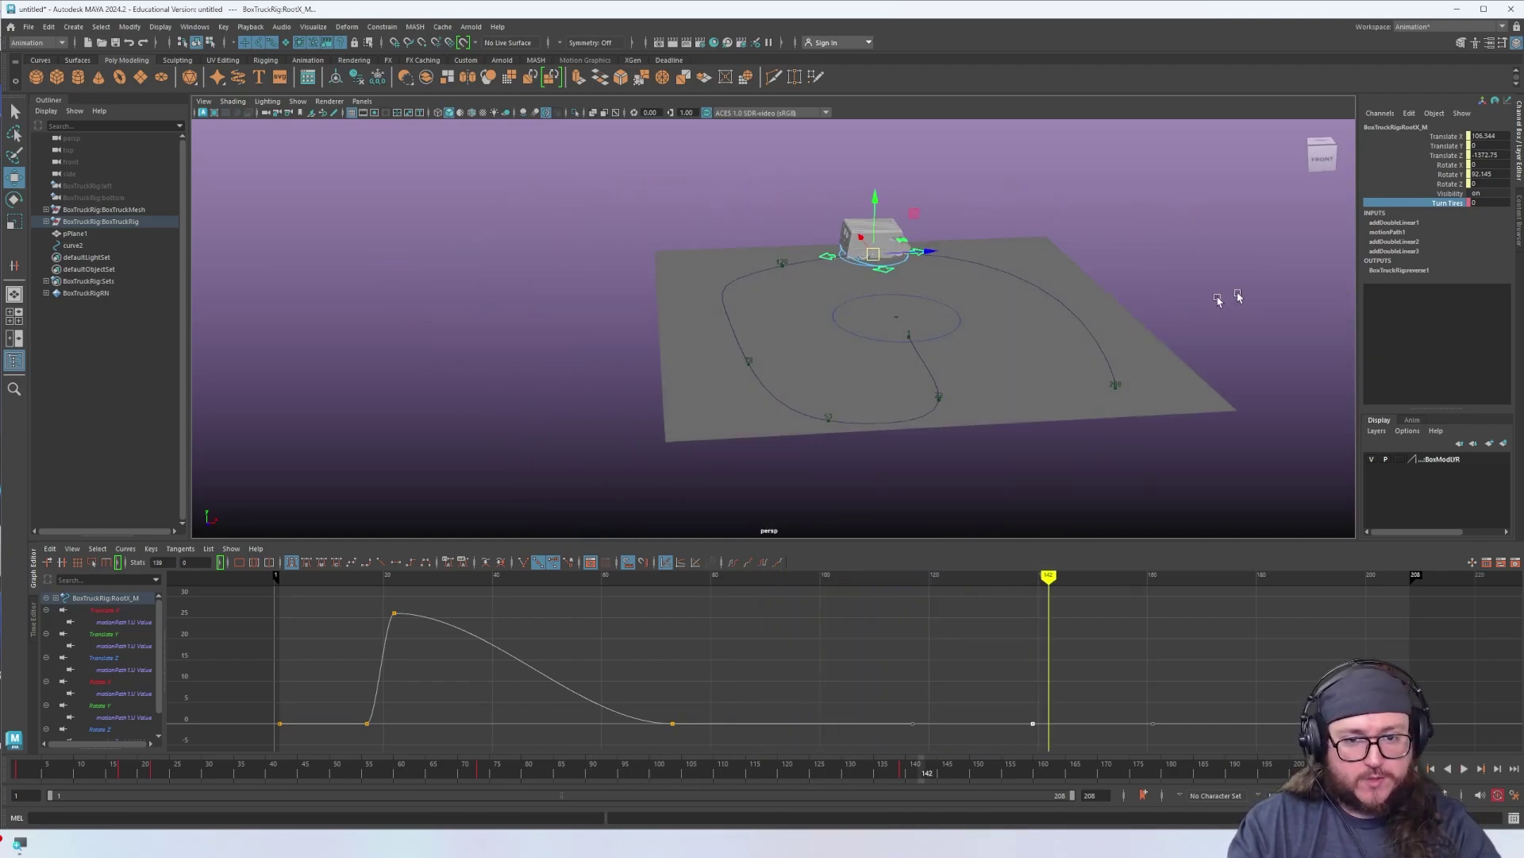
Try moving the motion path curve about 244 units along negative X, undo the move, and deselect the curve
{"action": "left_click", "coordinate": [1236, 292]}
{"action": "left_click", "coordinate": [1068, 311]}
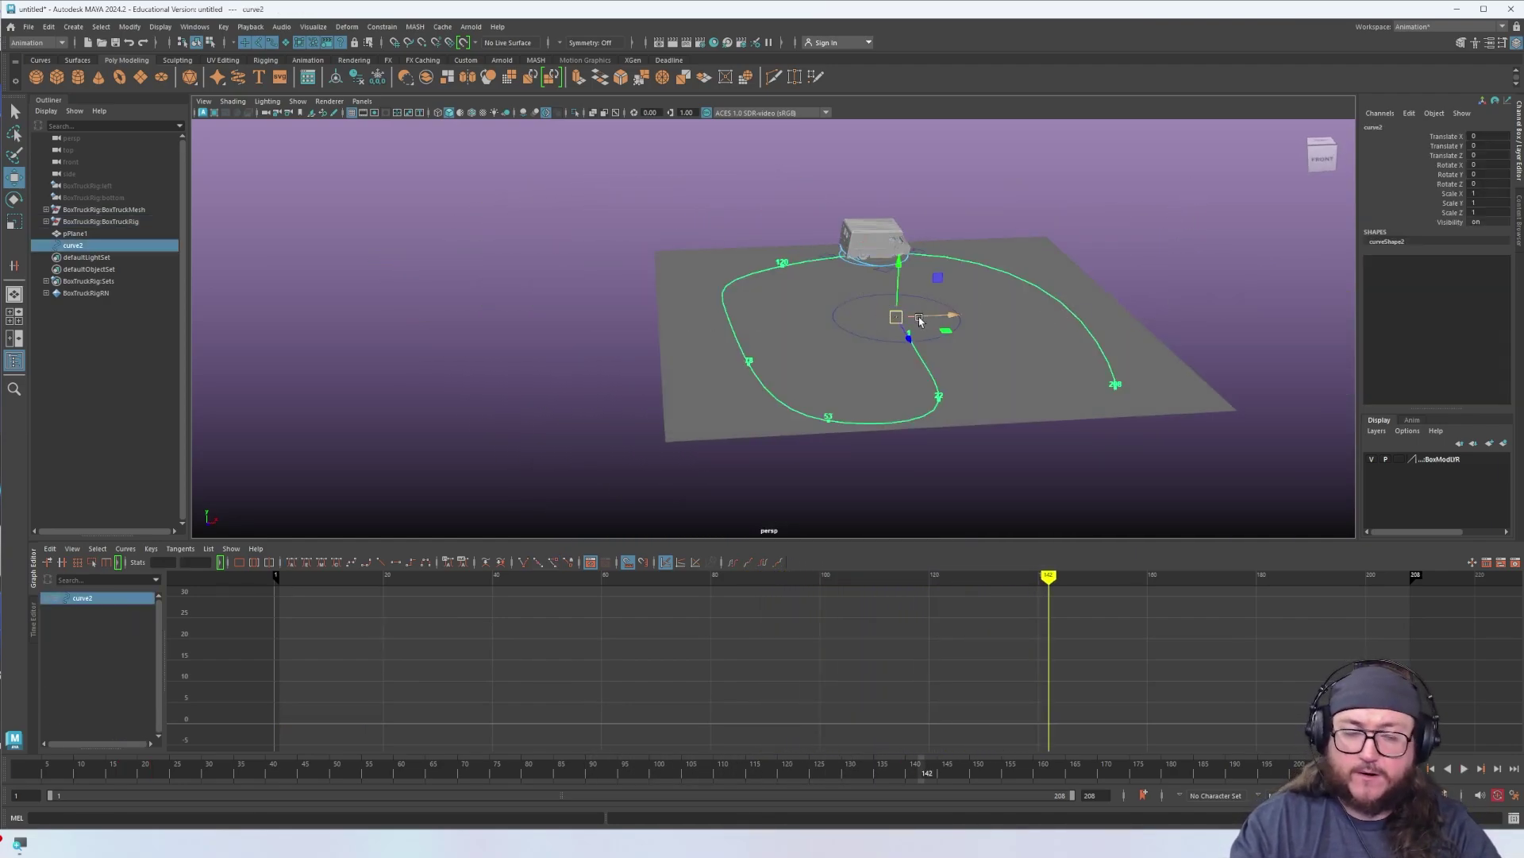
{"action": "left_click_drag", "start_coordinate": [913, 320], "coordinate": [880, 321]}
{"action": "key", "text": "ctrl+z"}
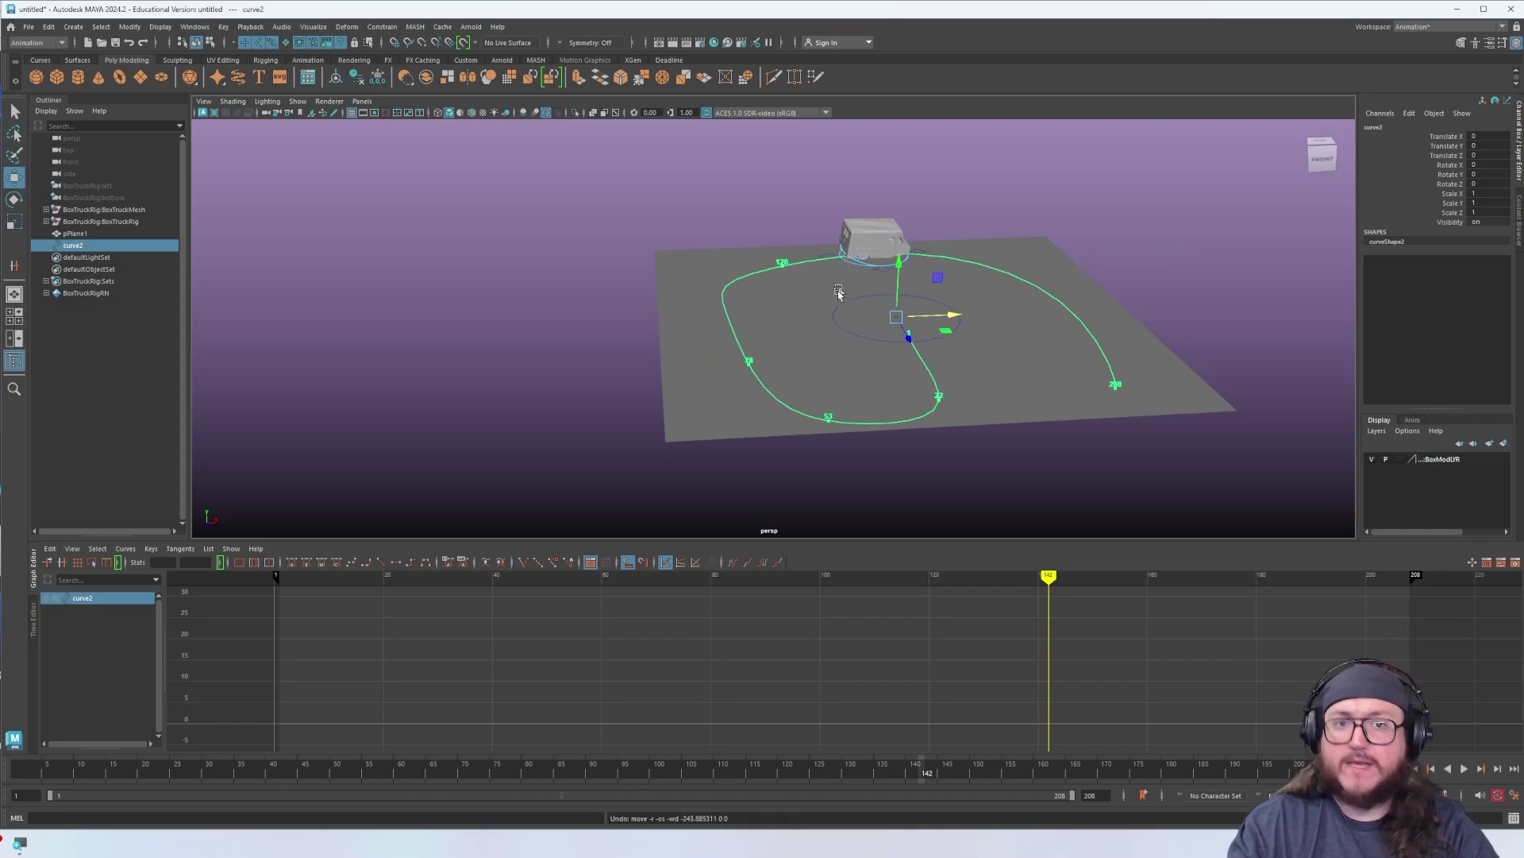
{"action": "left_click", "coordinate": [1024, 332]}
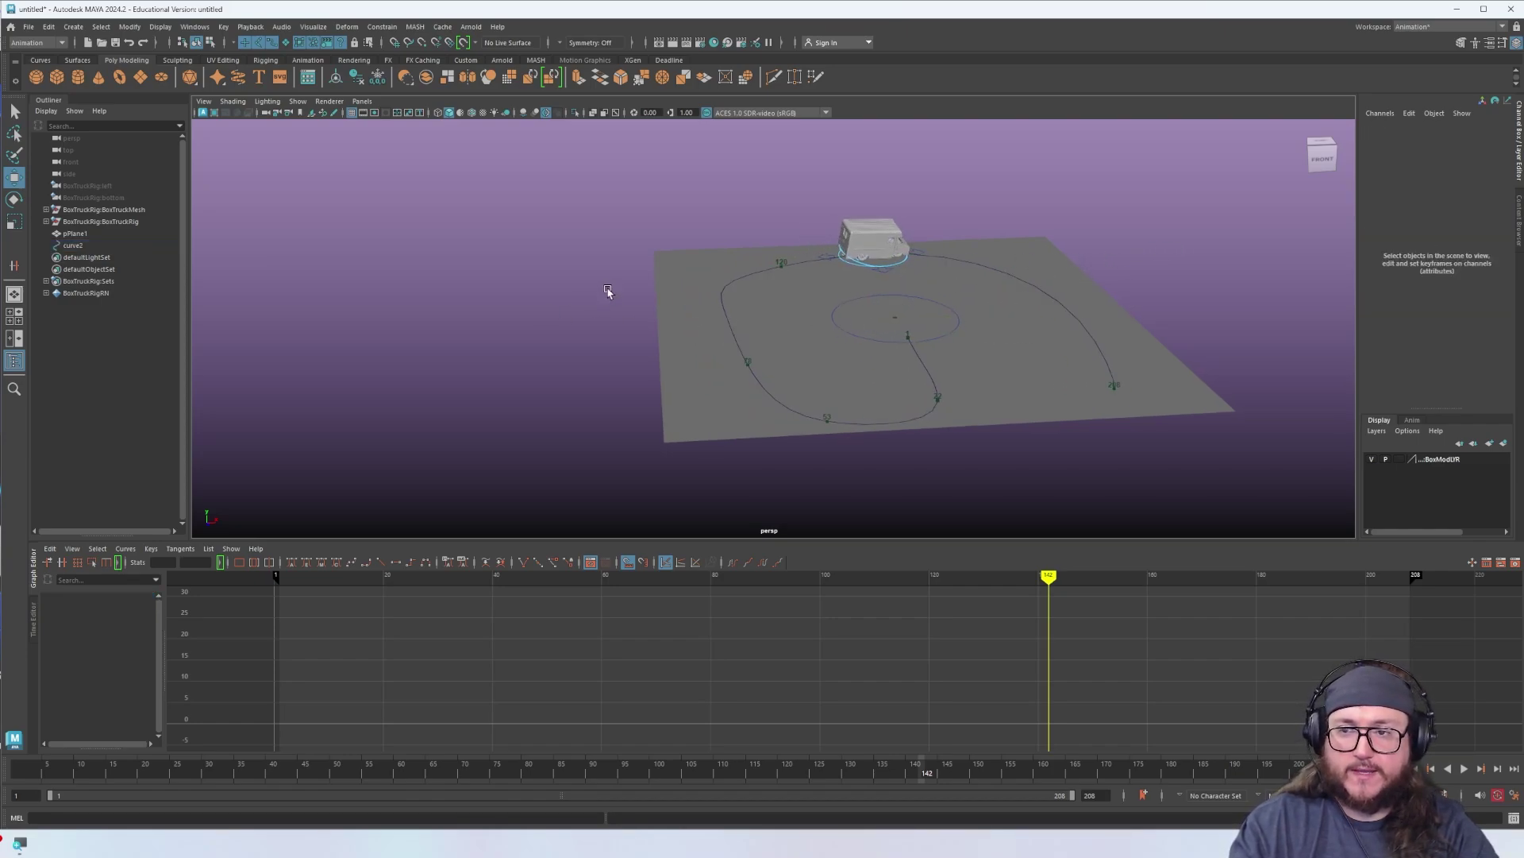
{"action": "mouse_move", "coordinate": [609, 292]}
{"action": "left_mouse_down", "text": "alt"}
{"action": "mouse_move", "coordinate": [517, 313]}
{"action": "mouse_move", "coordinate": [622, 310]}
{"action": "left_mouse_up", "text": "alt"}
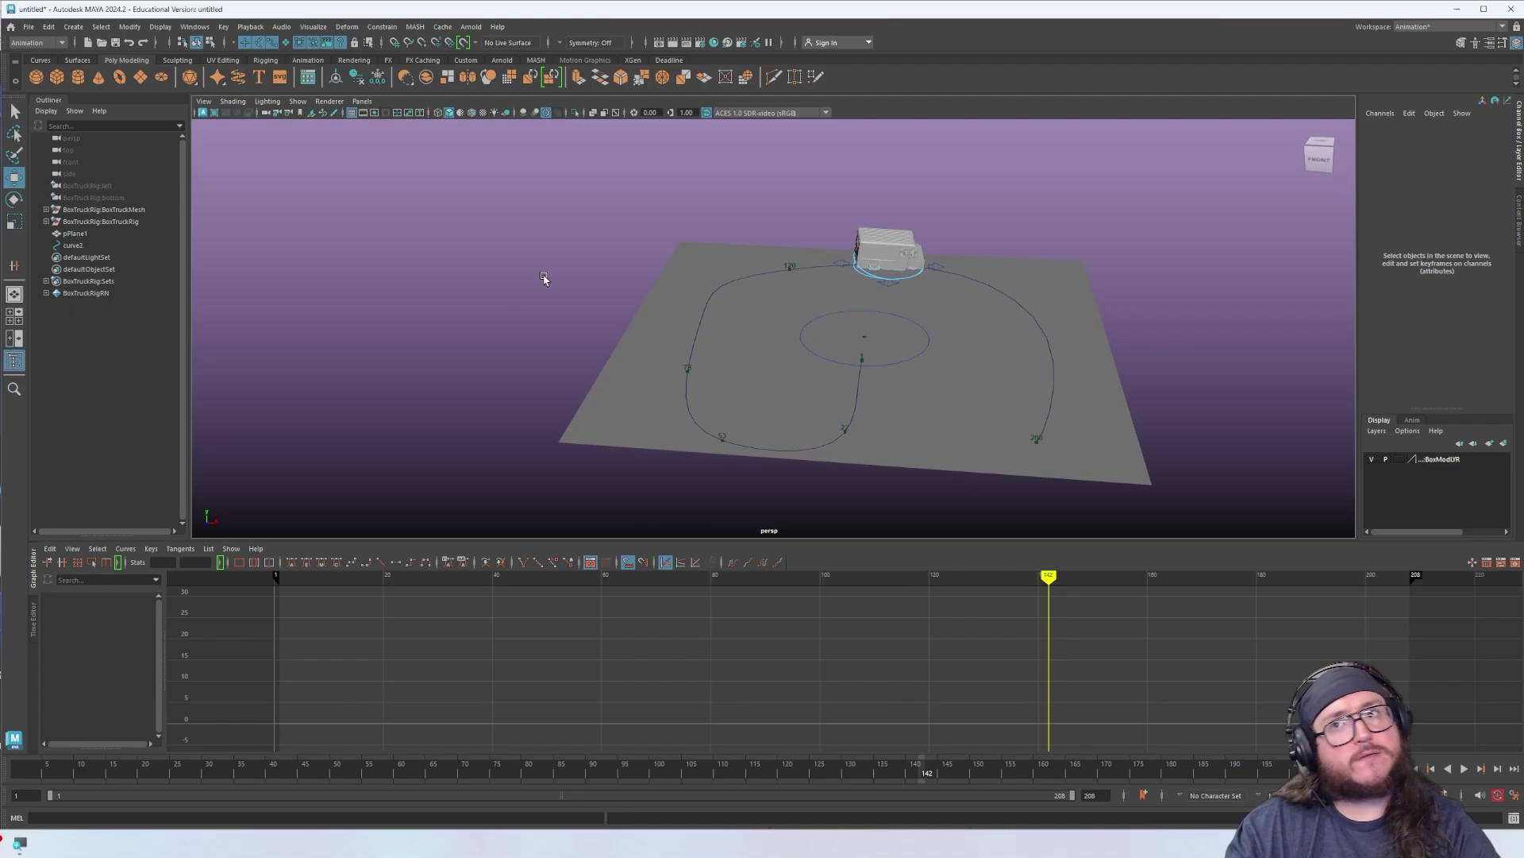
Duplicate the ground plane and move the copy about 4172 units along negative X
{"action": "left_click", "coordinate": [675, 286]}
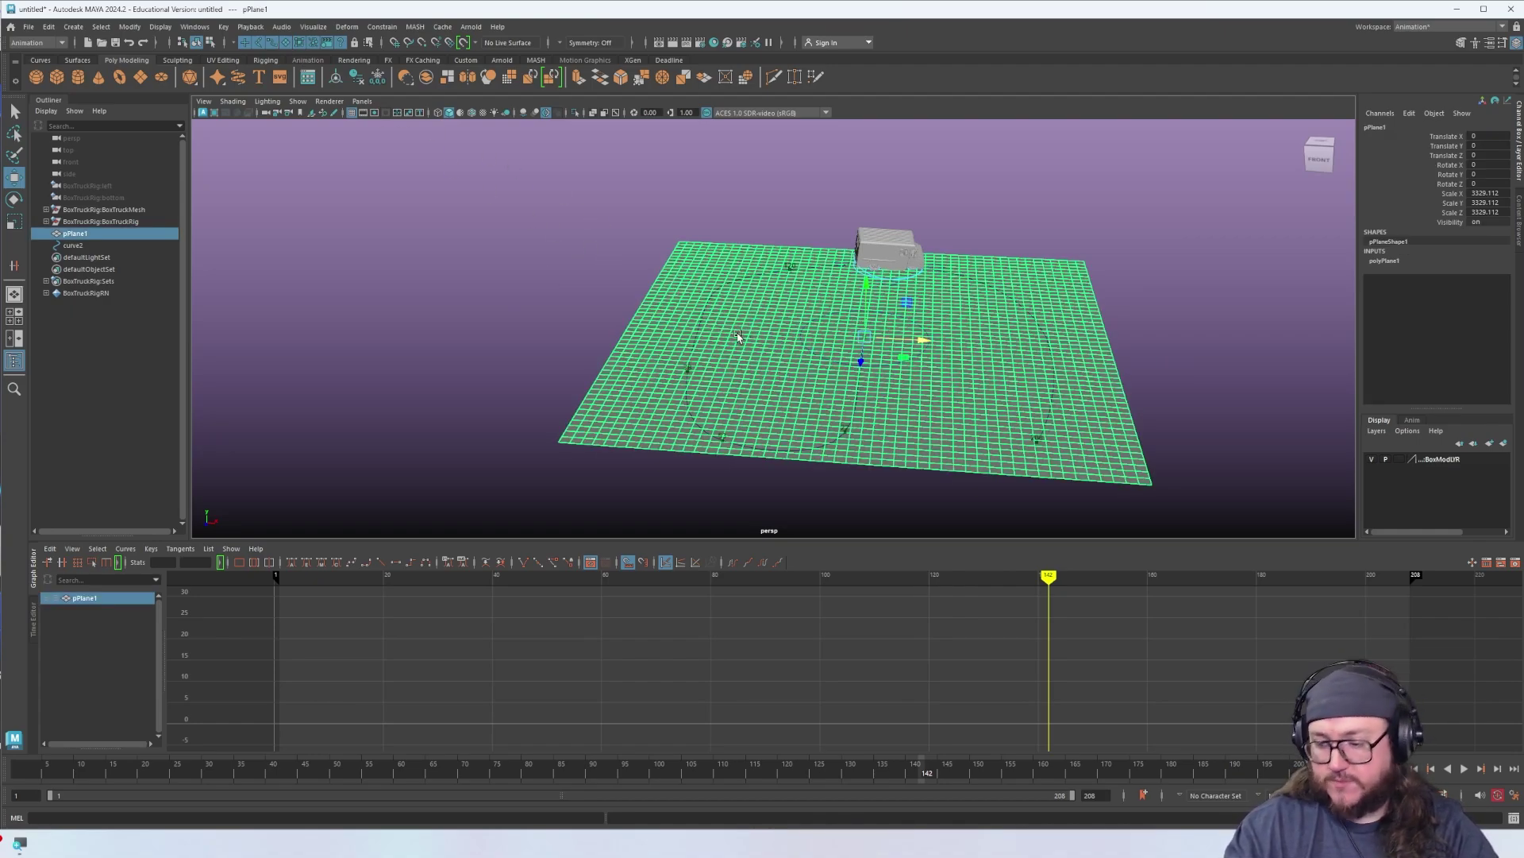
{"action": "key", "text": "ctrl+d"}
{"action": "left_click_drag", "start_coordinate": [898, 324], "coordinate": [404, 331]}
{"action": "key", "text": "f"}
{"action": "left_click_drag", "start_coordinate": [664, 334], "coordinate": [525, 293], "text": "alt"}
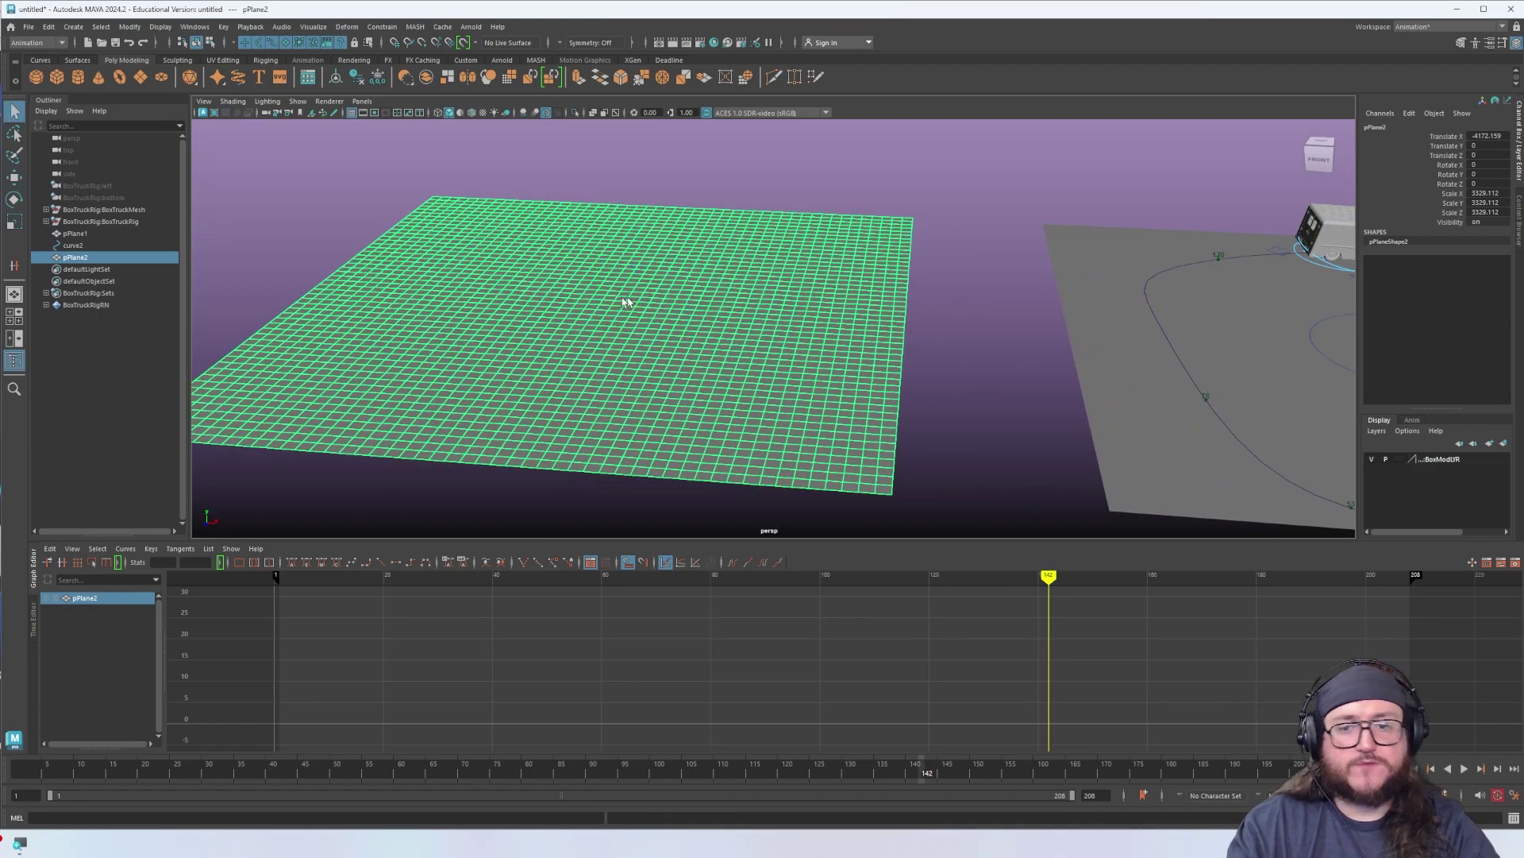
Raise the vertices around the middle of the copied plane into a broad hill with soft selection
{"action": "right_click_drag", "start_coordinate": [612, 299], "coordinate": [561, 298]}
{"action": "key", "text": "w"}
{"action": "left_click", "coordinate": [561, 292]}
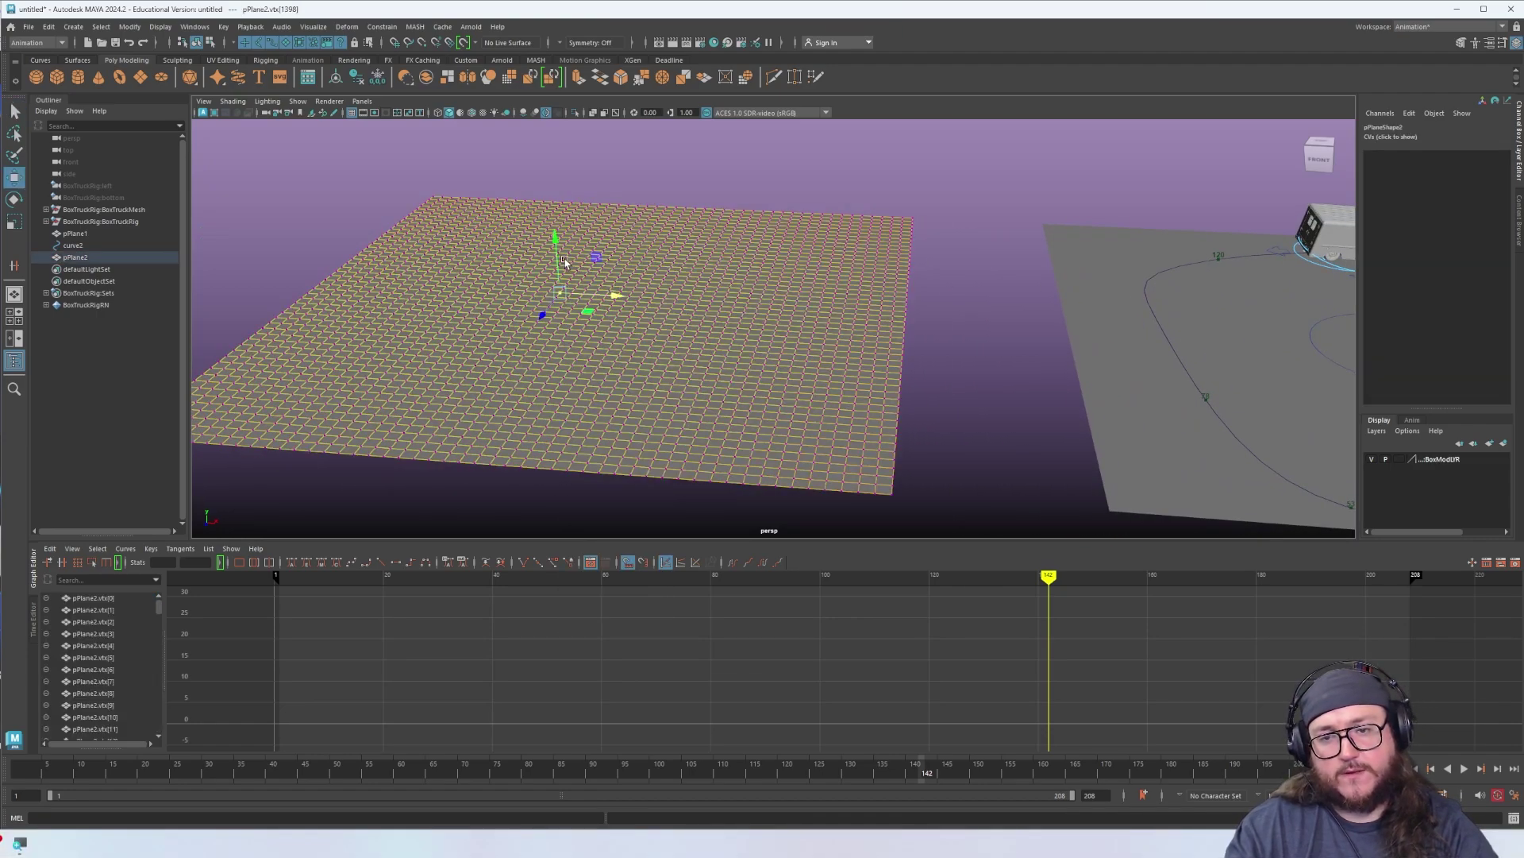
{"action": "key", "text": "b"}
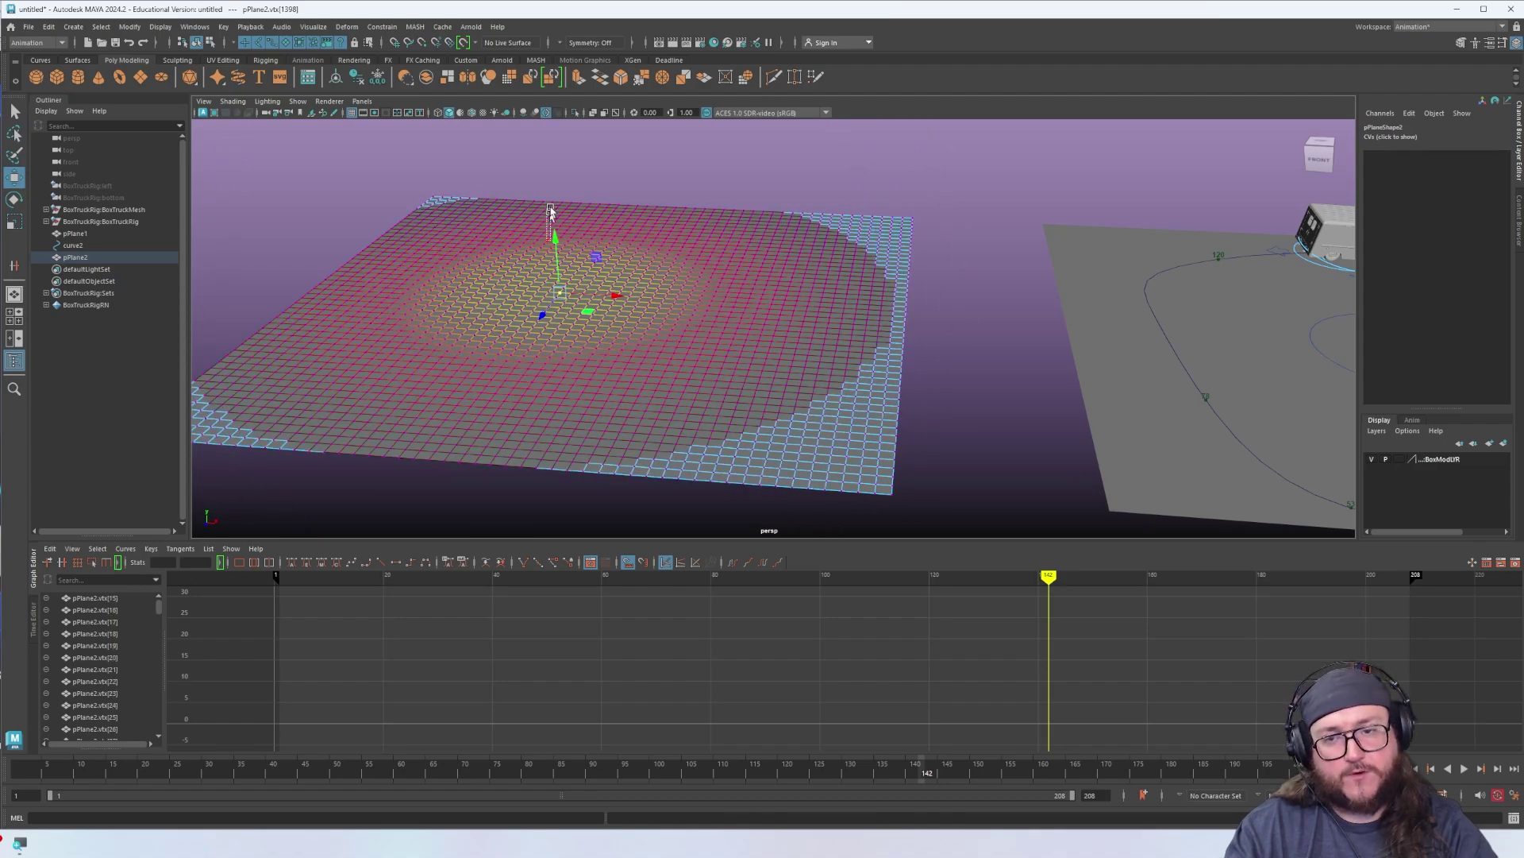
{"action": "mouse_move", "coordinate": [551, 211]}
{"action": "left_mouse_down"}
{"action": "mouse_move", "coordinate": [550, 139]}
{"action": "mouse_move", "coordinate": [555, 232]}
{"action": "mouse_move", "coordinate": [555, 204]}
{"action": "left_mouse_up"}
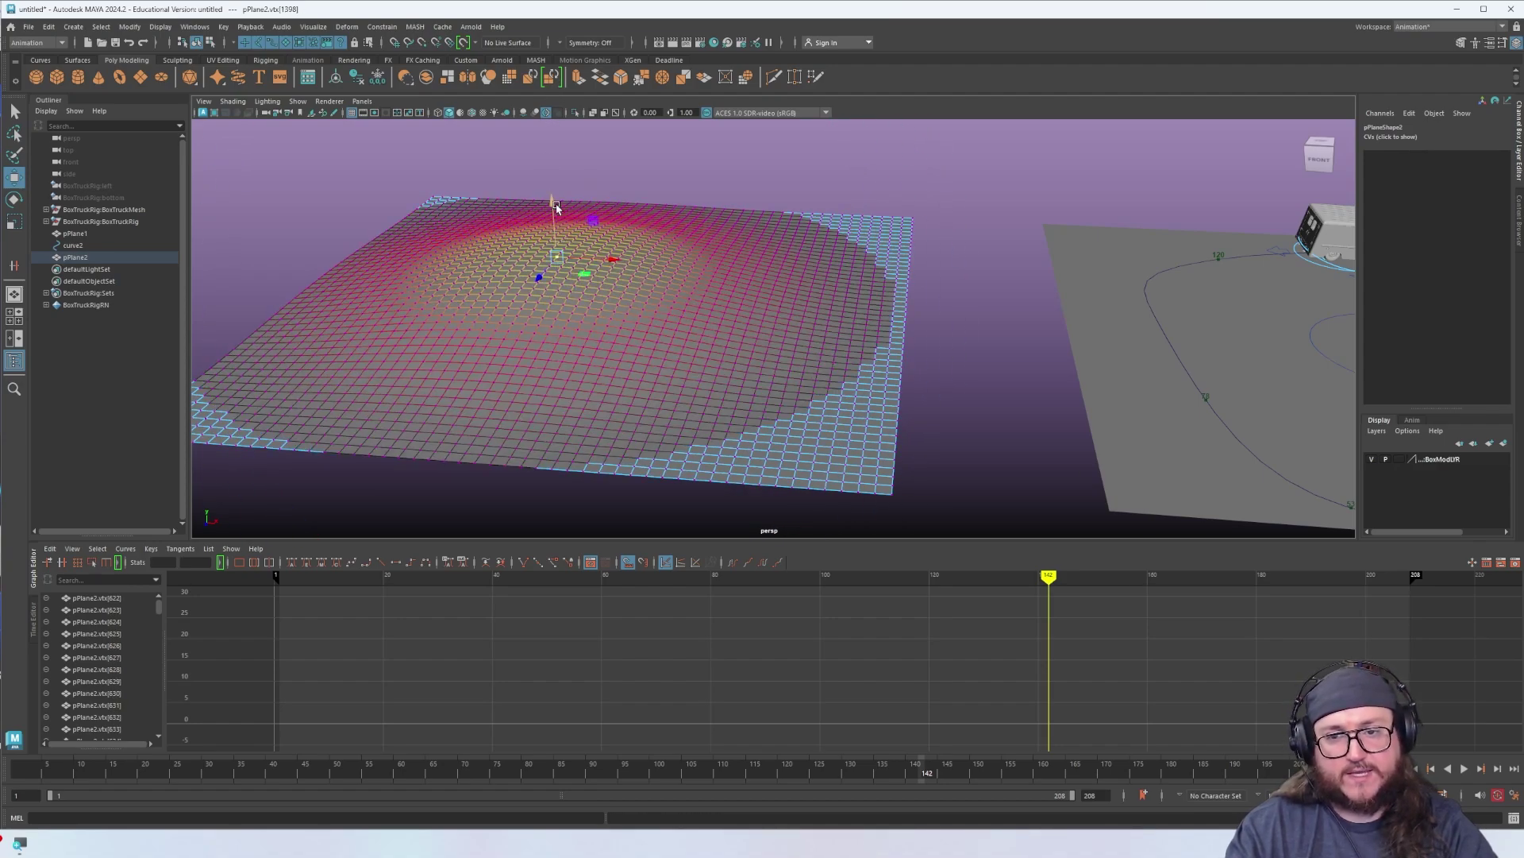
Lower the soft-selected vertices on the copied plane's right side and at its far left corner to form dips beside the hill
{"action": "left_click", "coordinate": [806, 278]}
{"action": "left_click_drag", "start_coordinate": [807, 218], "coordinate": [805, 267]}
{"action": "left_click", "coordinate": [433, 224]}
{"action": "mouse_move", "coordinate": [431, 171]}
{"action": "left_mouse_down"}
{"action": "mouse_move", "coordinate": [433, 214]}
{"action": "mouse_move", "coordinate": [432, 199]}
{"action": "left_mouse_up"}
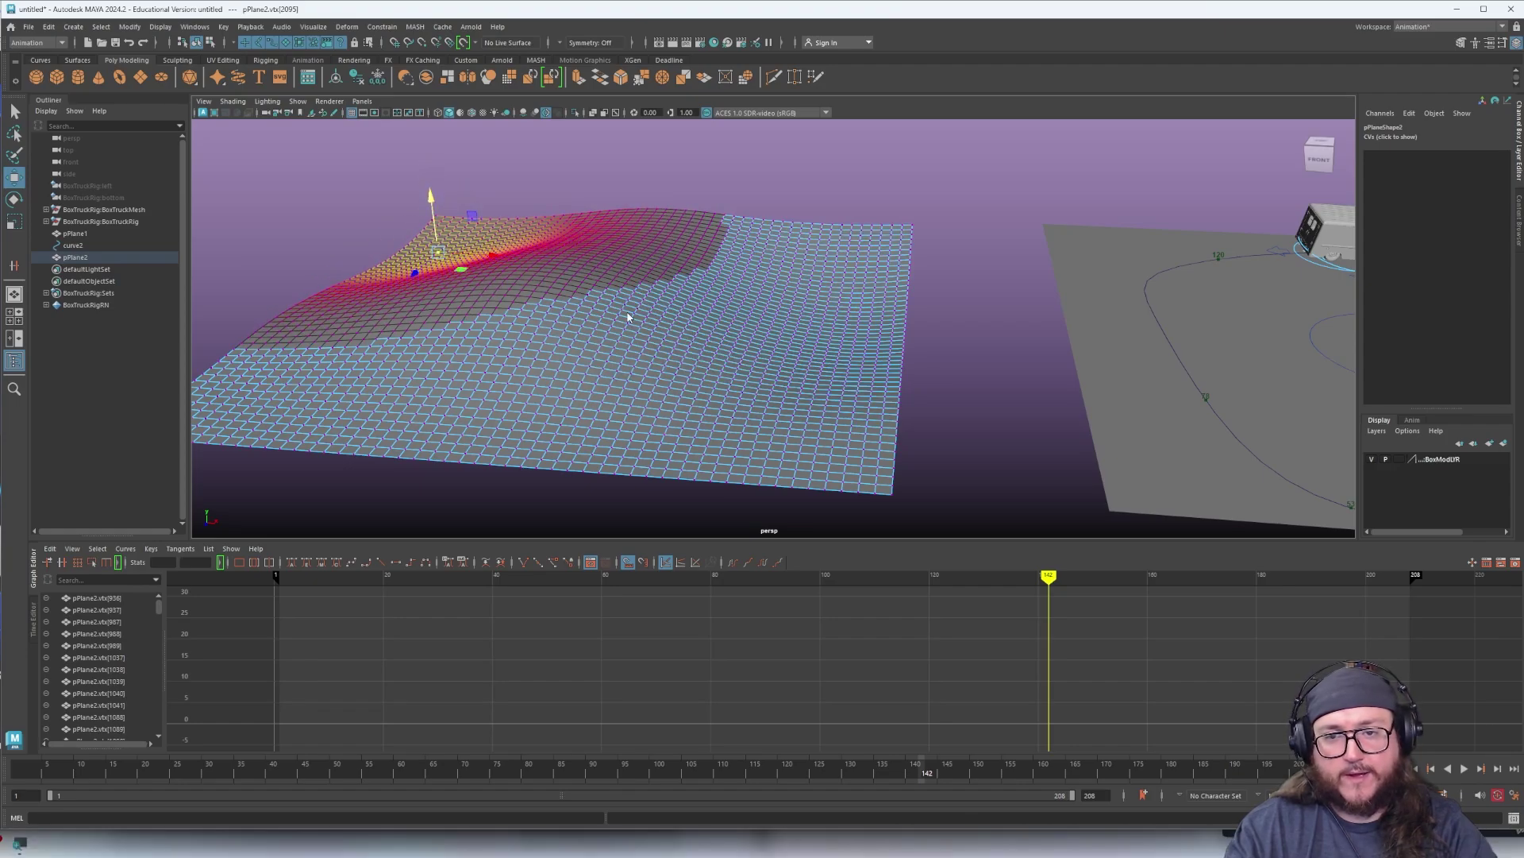
Return the sculpted plane to object mode and make it the live surface
{"action": "right_click_drag", "start_coordinate": [629, 320], "coordinate": [694, 270]}
{"action": "left_click", "coordinate": [833, 181]}
{"action": "left_click", "coordinate": [607, 242]}
{"action": "left_click_drag", "start_coordinate": [607, 239], "coordinate": [680, 174], "text": "alt"}
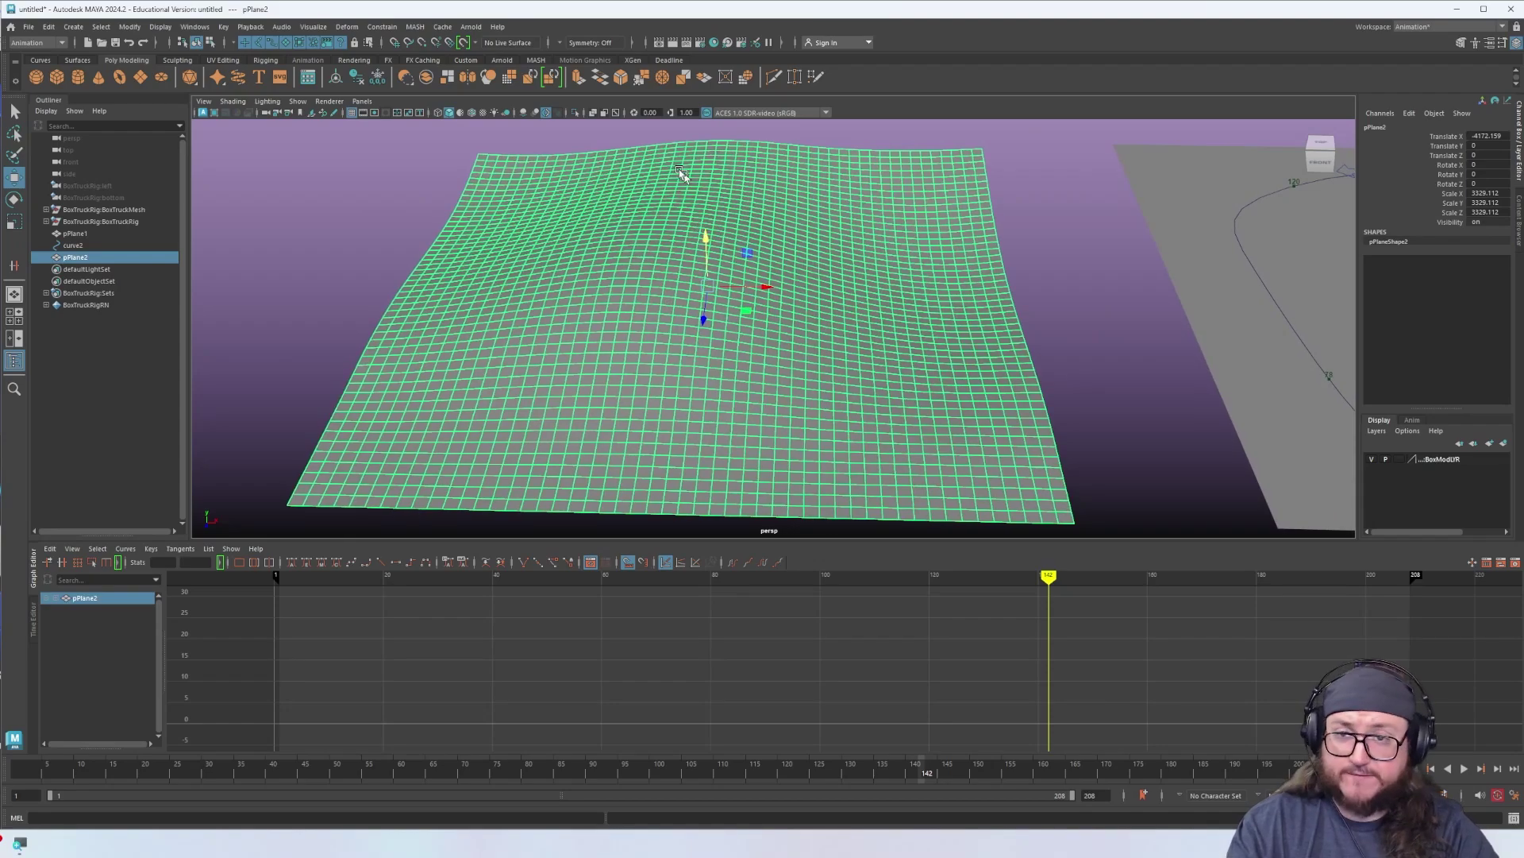
{"action": "left_click", "coordinate": [463, 42]}
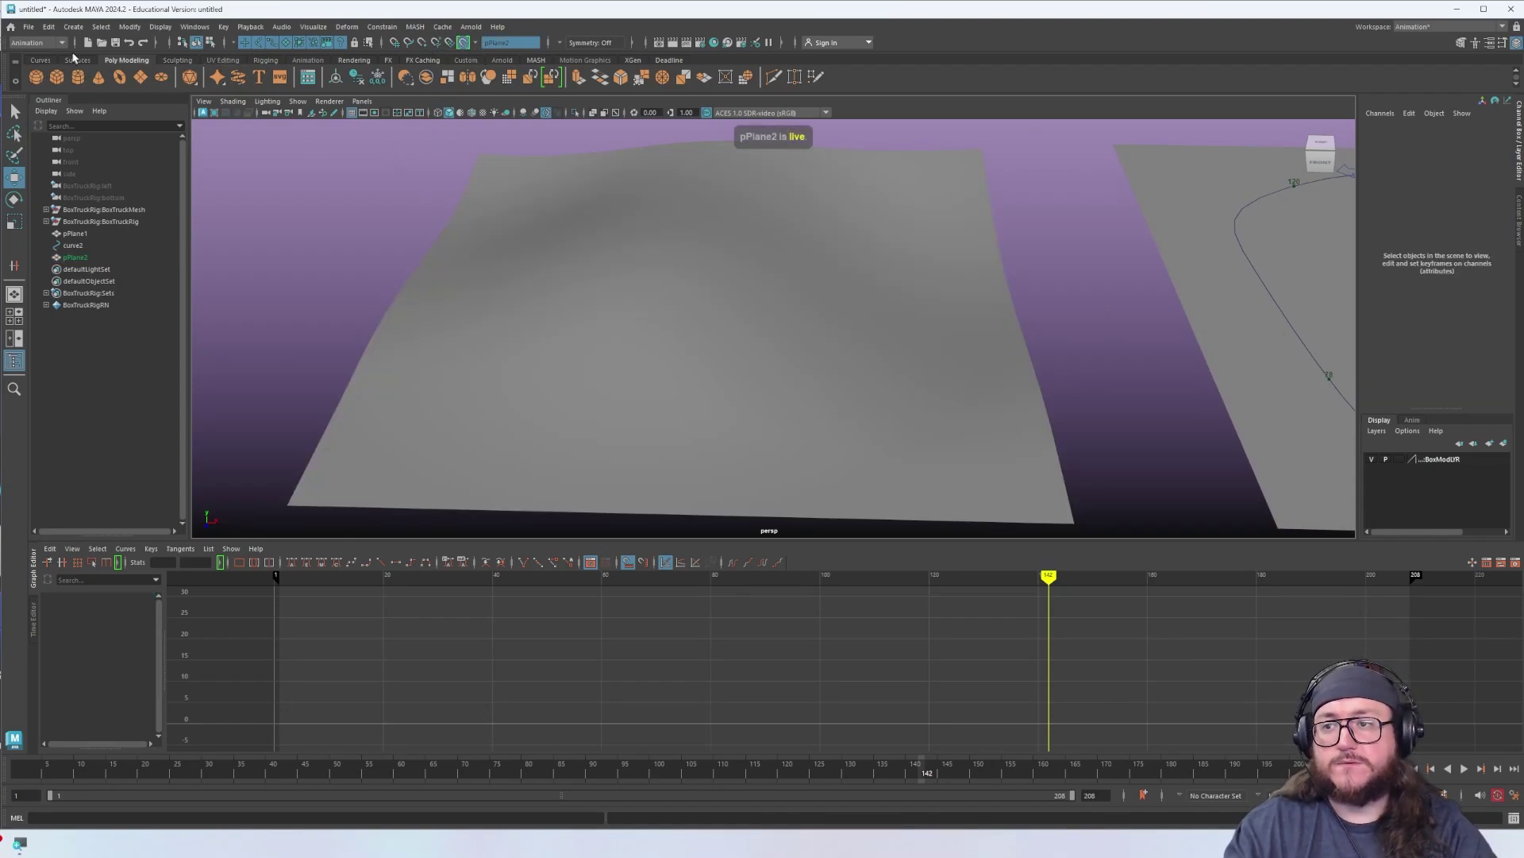
Turn the live surface off, reselect the sculpted plane, and make it live again
{"action": "left_click", "coordinate": [39, 61]}
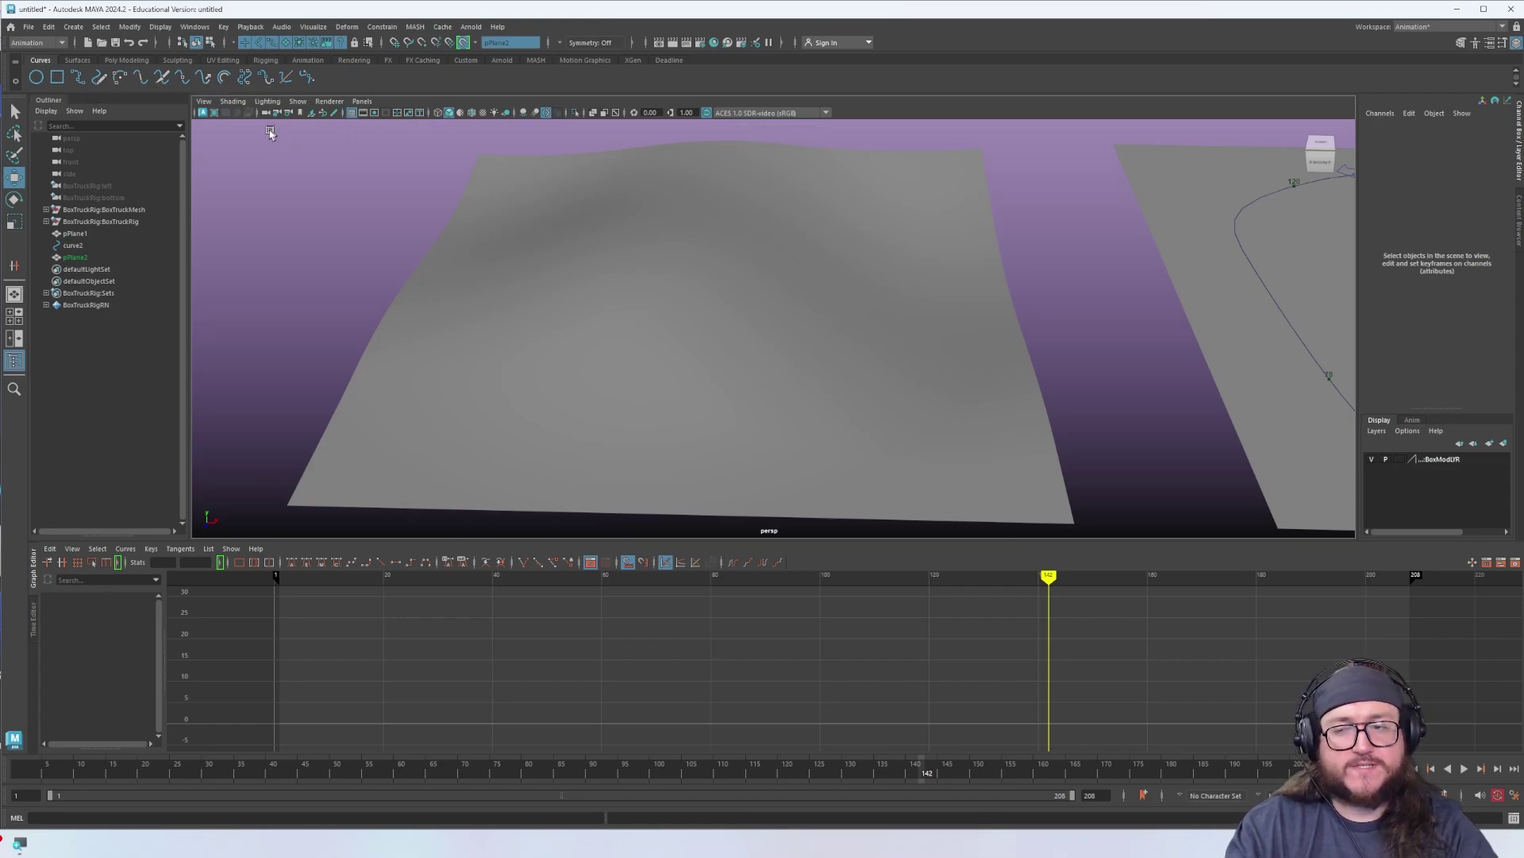
{"action": "key", "text": "q"}
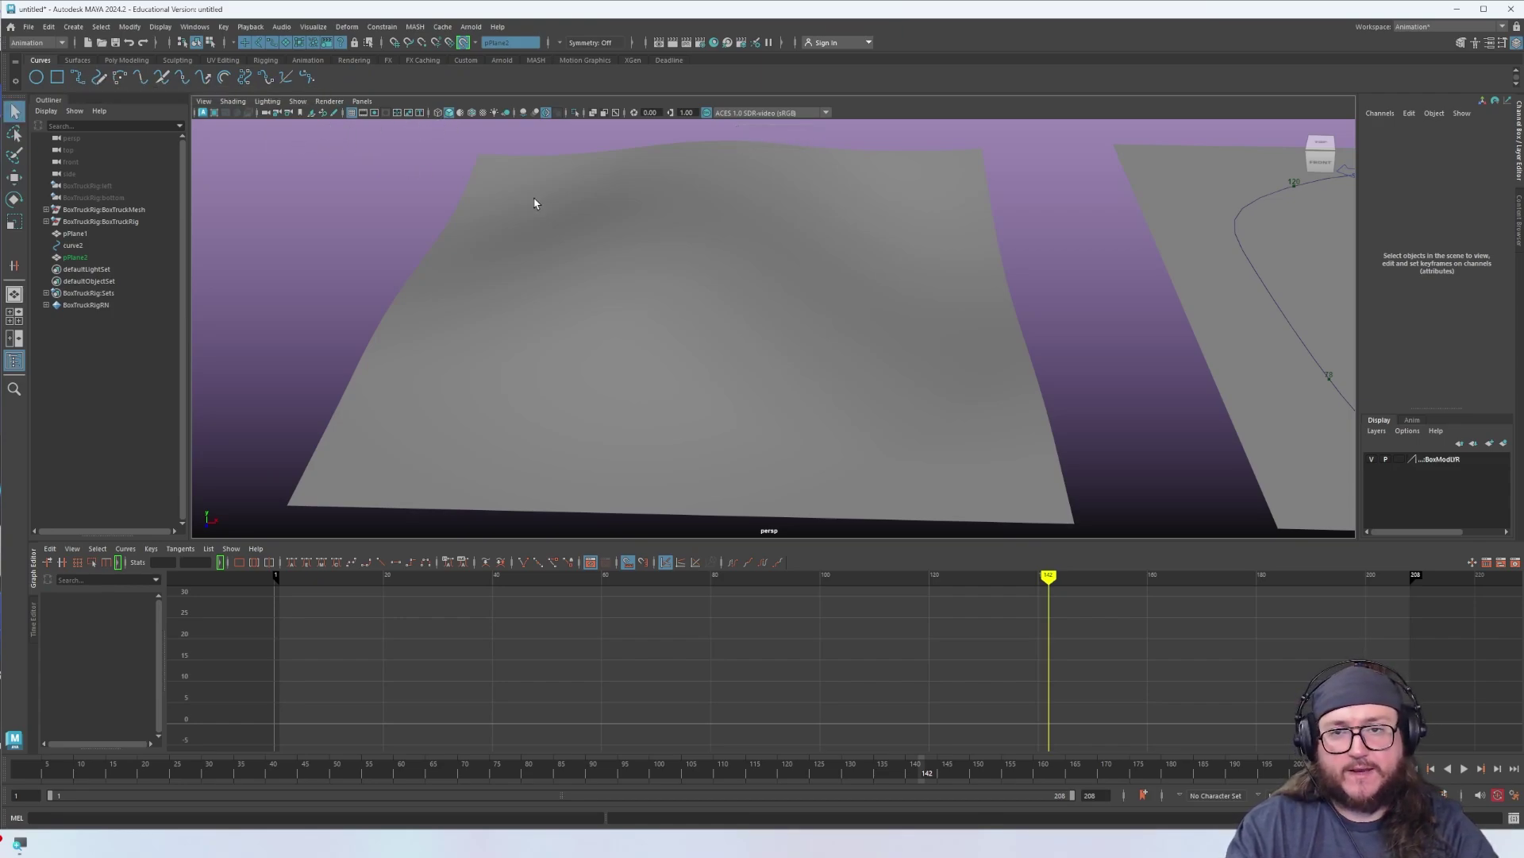
{"action": "left_click", "coordinate": [463, 43]}
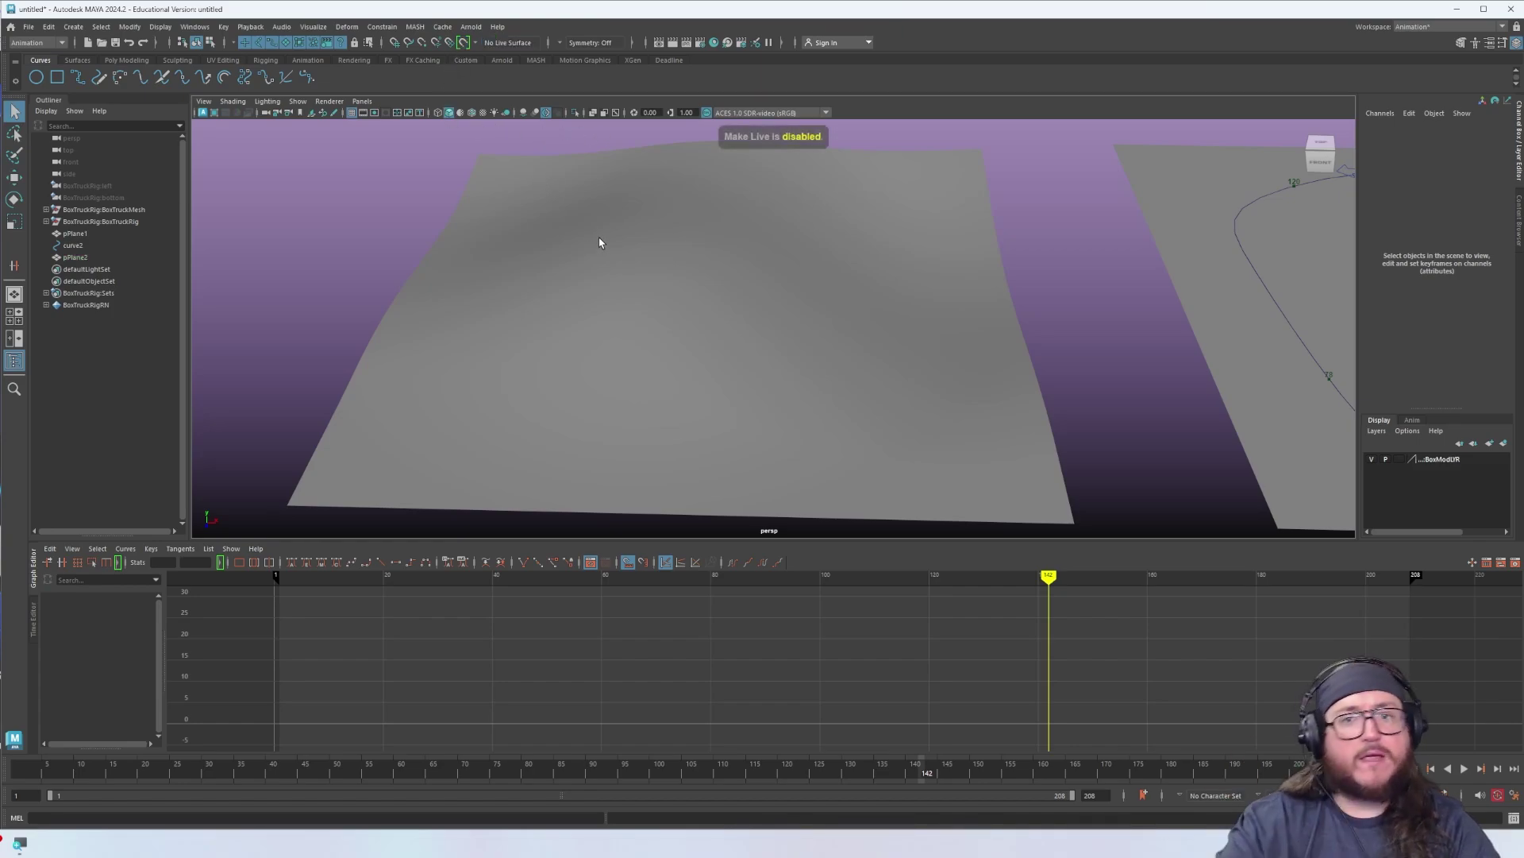
{"action": "left_click", "coordinate": [609, 265]}
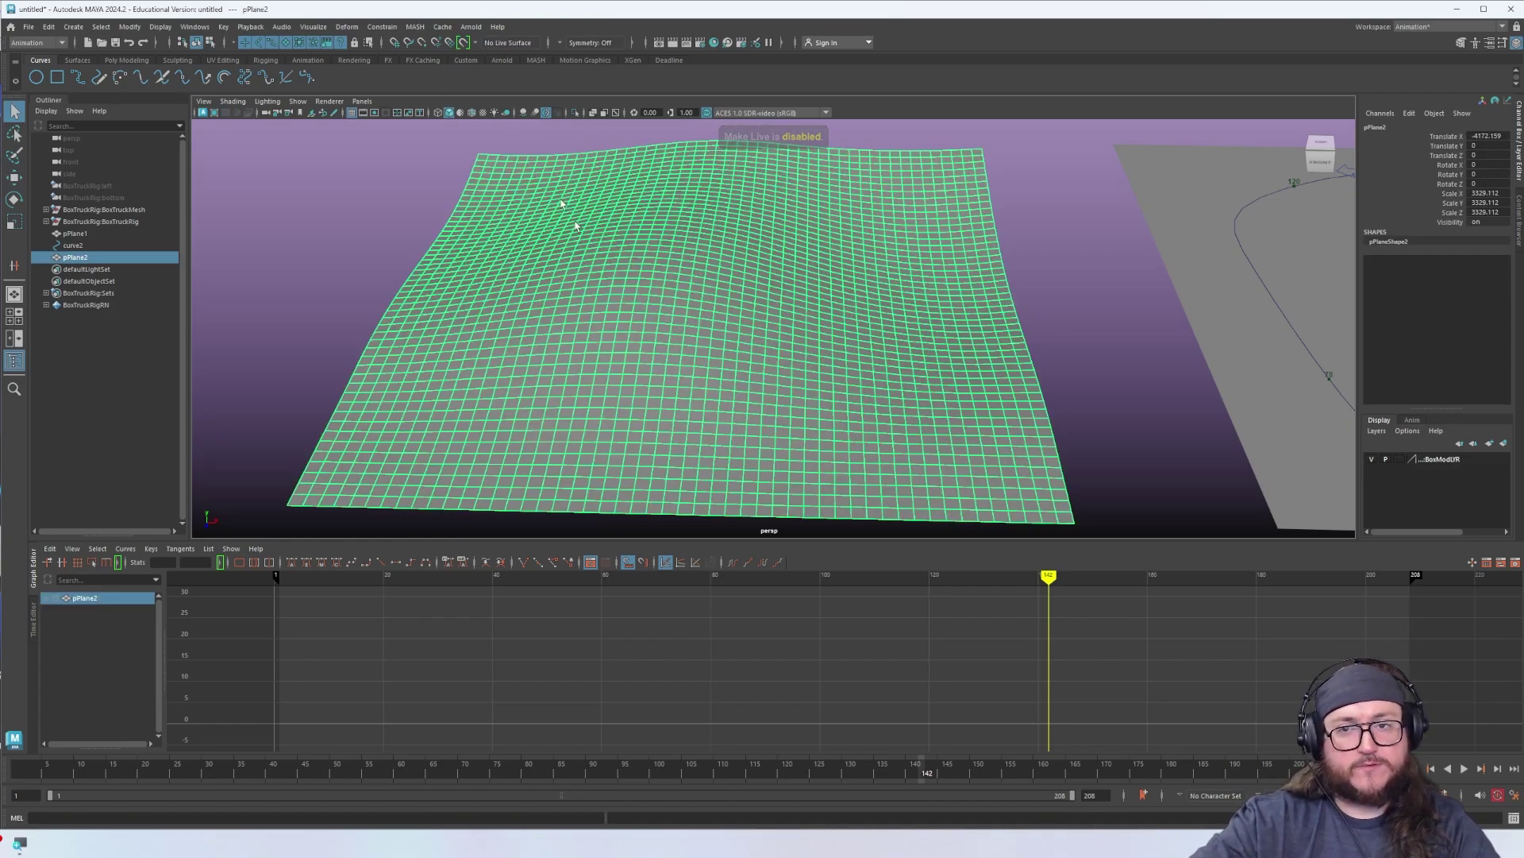
{"action": "left_click", "coordinate": [463, 43]}
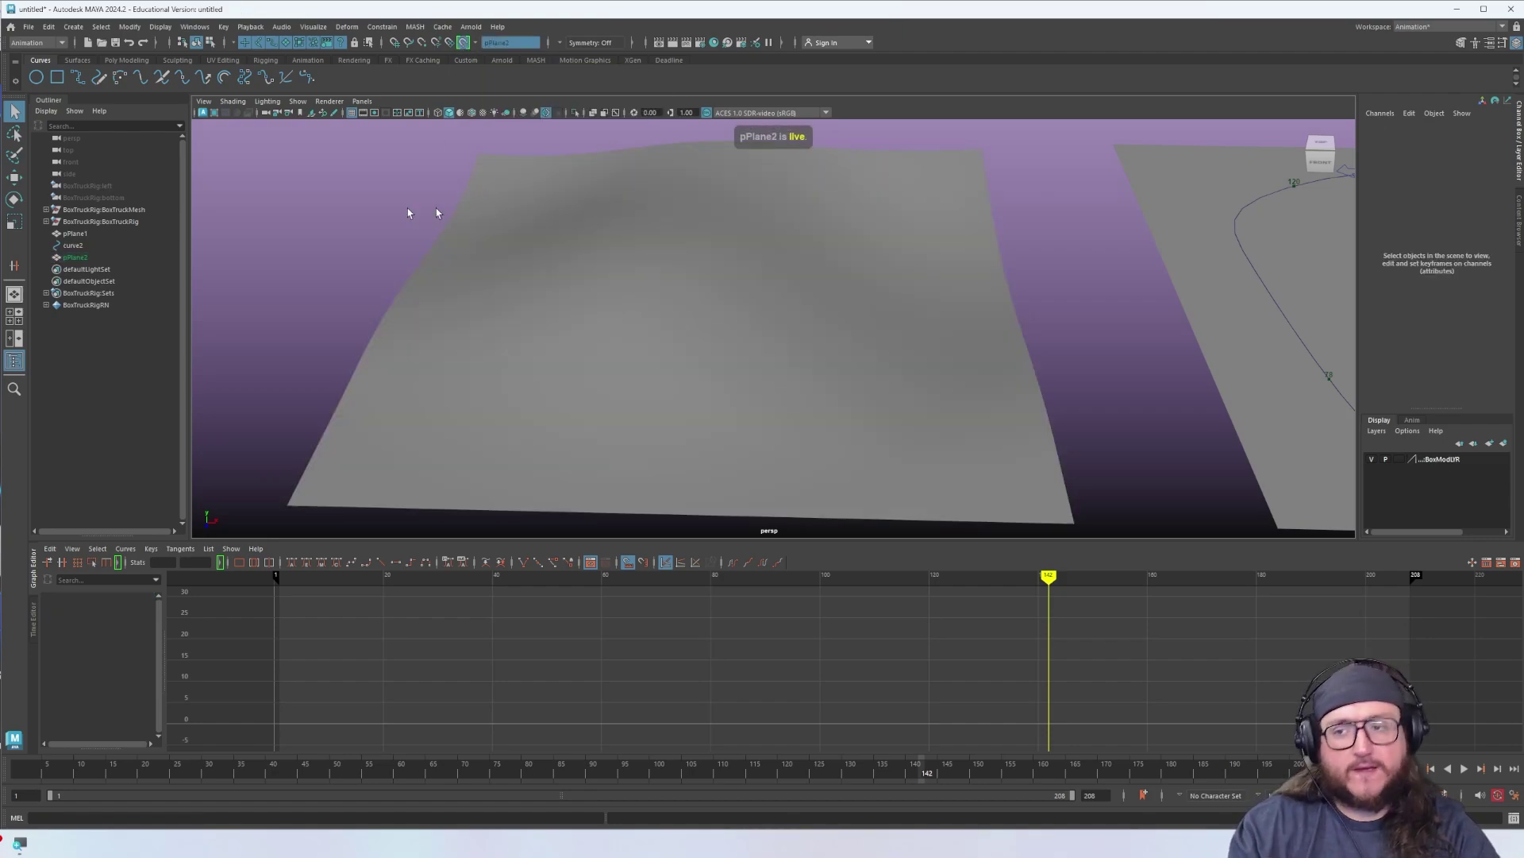
Create a polygon sphere, place it on the live terrain, and scale it uniformly to about 565
{"action": "left_click", "coordinate": [110, 60]}
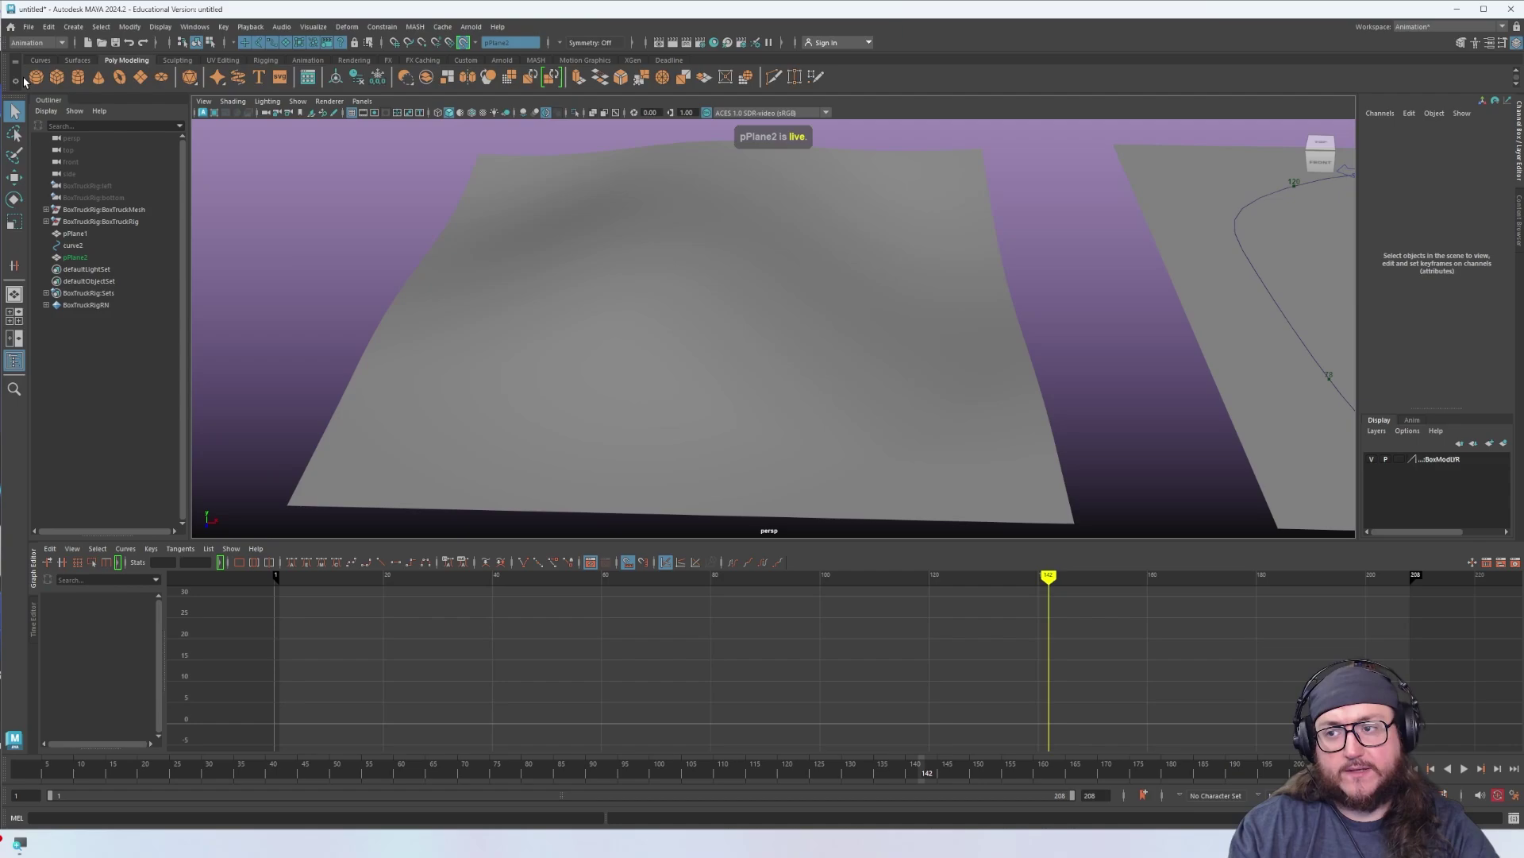
{"action": "left_click", "coordinate": [34, 78]}
{"action": "key", "text": "w"}
{"action": "middle_click_drag", "start_coordinate": [1163, 278], "coordinate": [861, 275], "text": "alt"}
{"action": "scroll", "coordinate": [860, 276], "scroll_direction": "down", "scroll_amount": 4}
{"action": "left_click_drag", "start_coordinate": [1079, 303], "coordinate": [943, 295]}
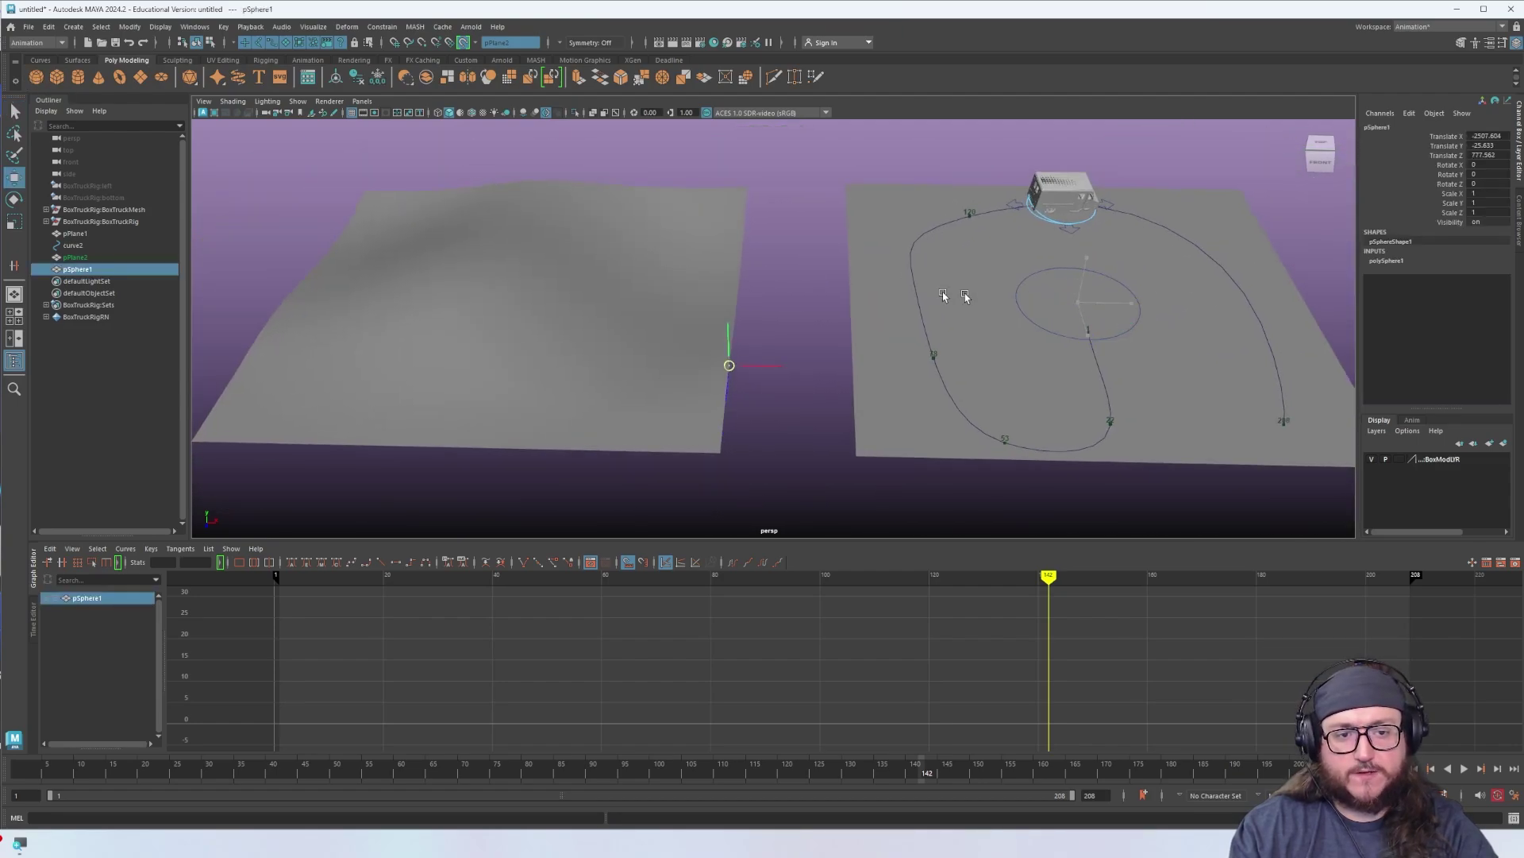
{"action": "left_click_drag", "start_coordinate": [580, 283], "coordinate": [565, 289]}
{"action": "key", "text": "f"}
{"action": "right_click_drag", "start_coordinate": [794, 304], "coordinate": [763, 228], "text": "alt"}
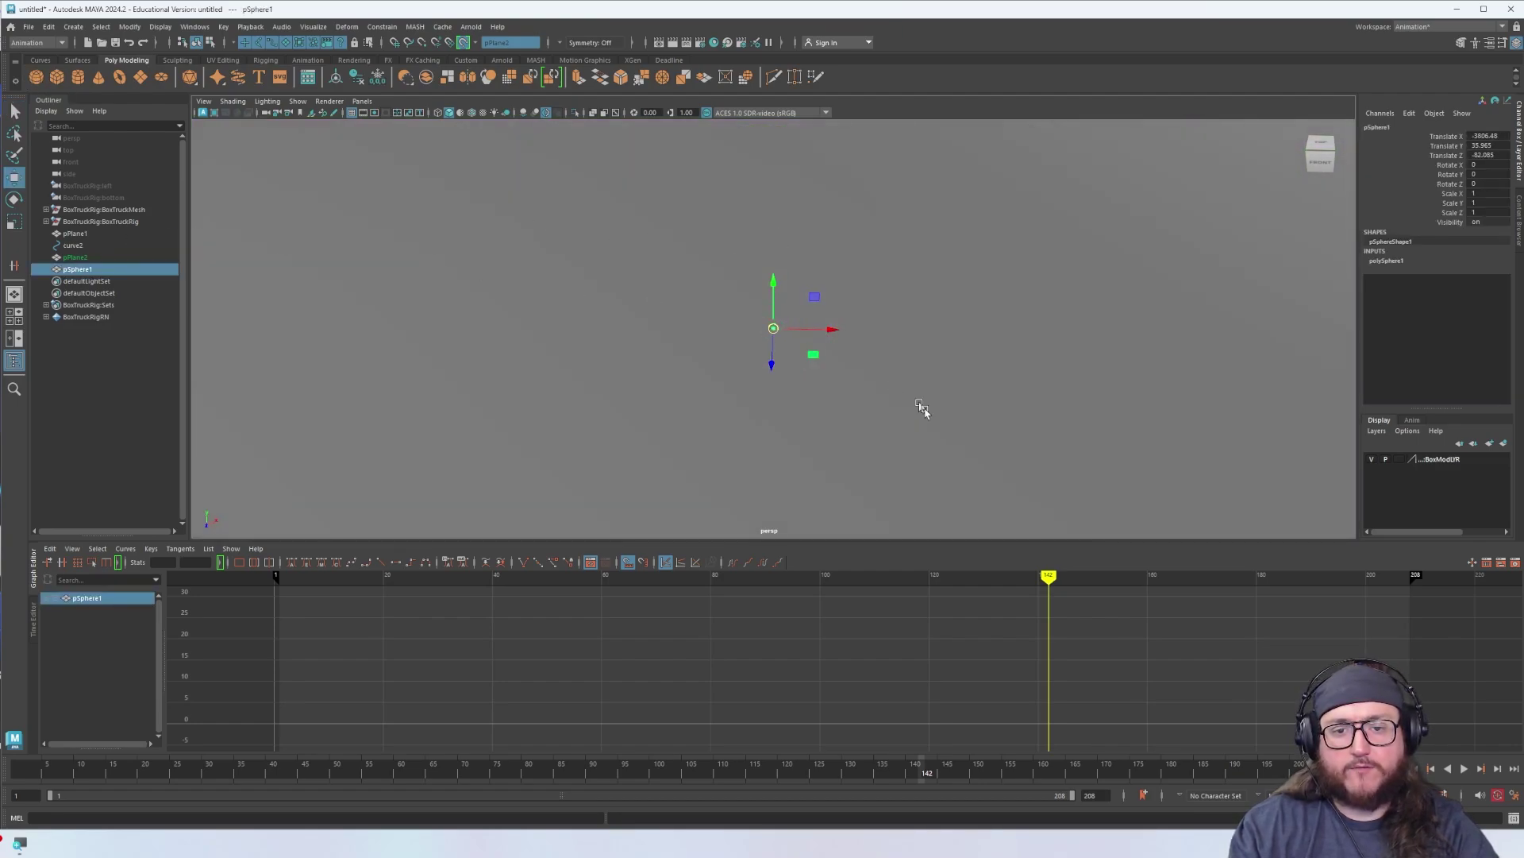
{"action": "right_click_drag", "start_coordinate": [922, 412], "coordinate": [765, 324], "text": "alt"}
{"action": "key", "text": "r"}
{"action": "left_click_drag", "start_coordinate": [772, 328], "coordinate": [960, 337]}
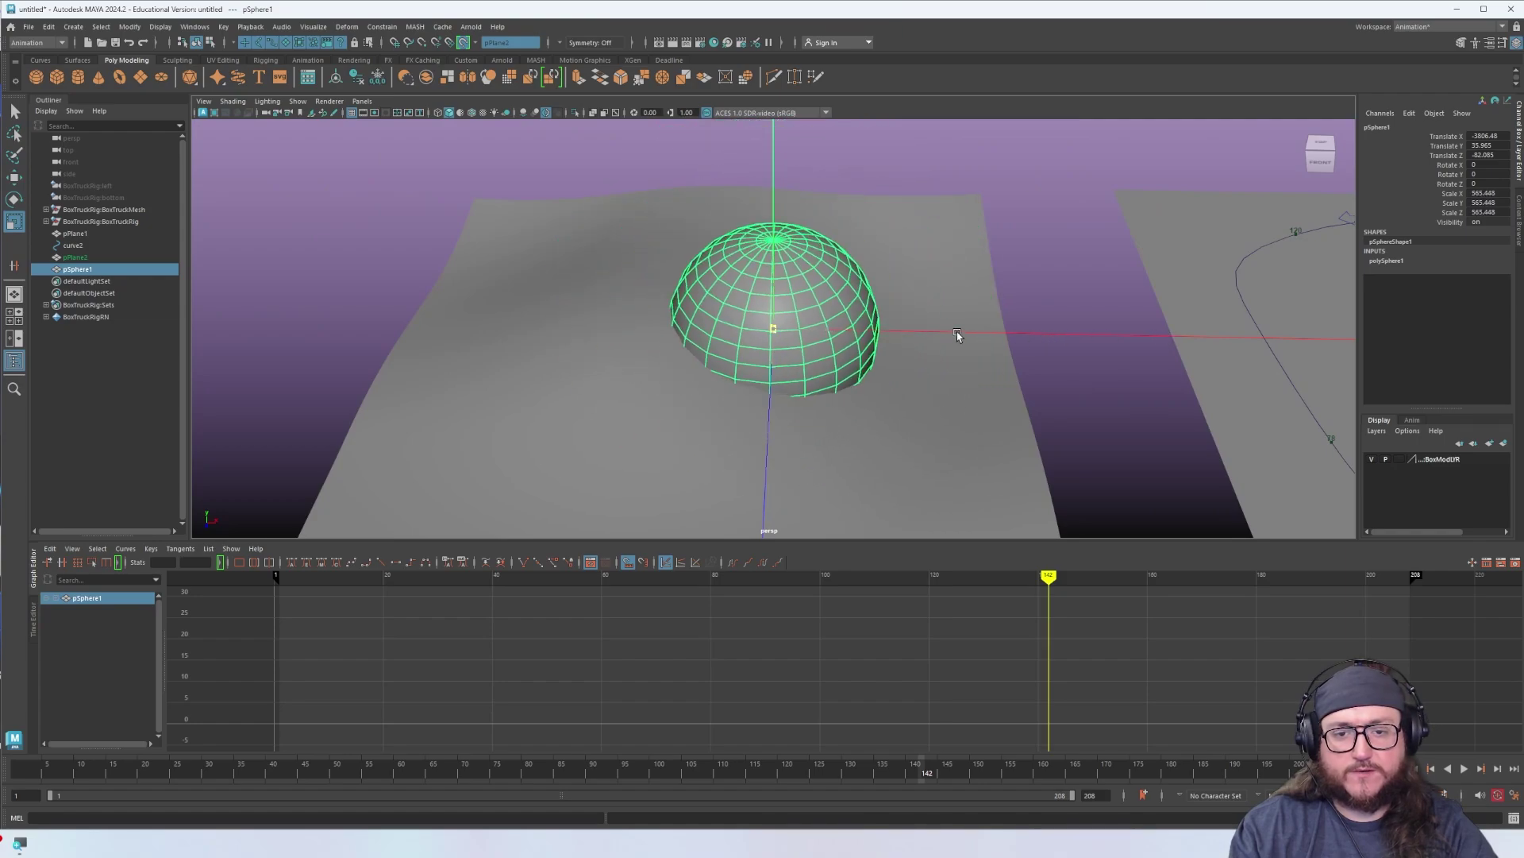
Slide the sphere across the live terrain's hills and dips to test surface snapping, and delete it
{"action": "key", "text": "w"}
{"action": "mouse_move", "coordinate": [835, 332]}
{"action": "left_mouse_down", "text": "alt"}
{"action": "mouse_move", "coordinate": [832, 305]}
{"action": "mouse_move", "coordinate": [755, 326]}
{"action": "mouse_move", "coordinate": [776, 333]}
{"action": "mouse_move", "coordinate": [742, 313]}
{"action": "mouse_move", "coordinate": [558, 326]}
{"action": "mouse_move", "coordinate": [564, 308]}
{"action": "mouse_move", "coordinate": [841, 324]}
{"action": "mouse_move", "coordinate": [564, 276]}
{"action": "left_mouse_up", "text": "alt"}
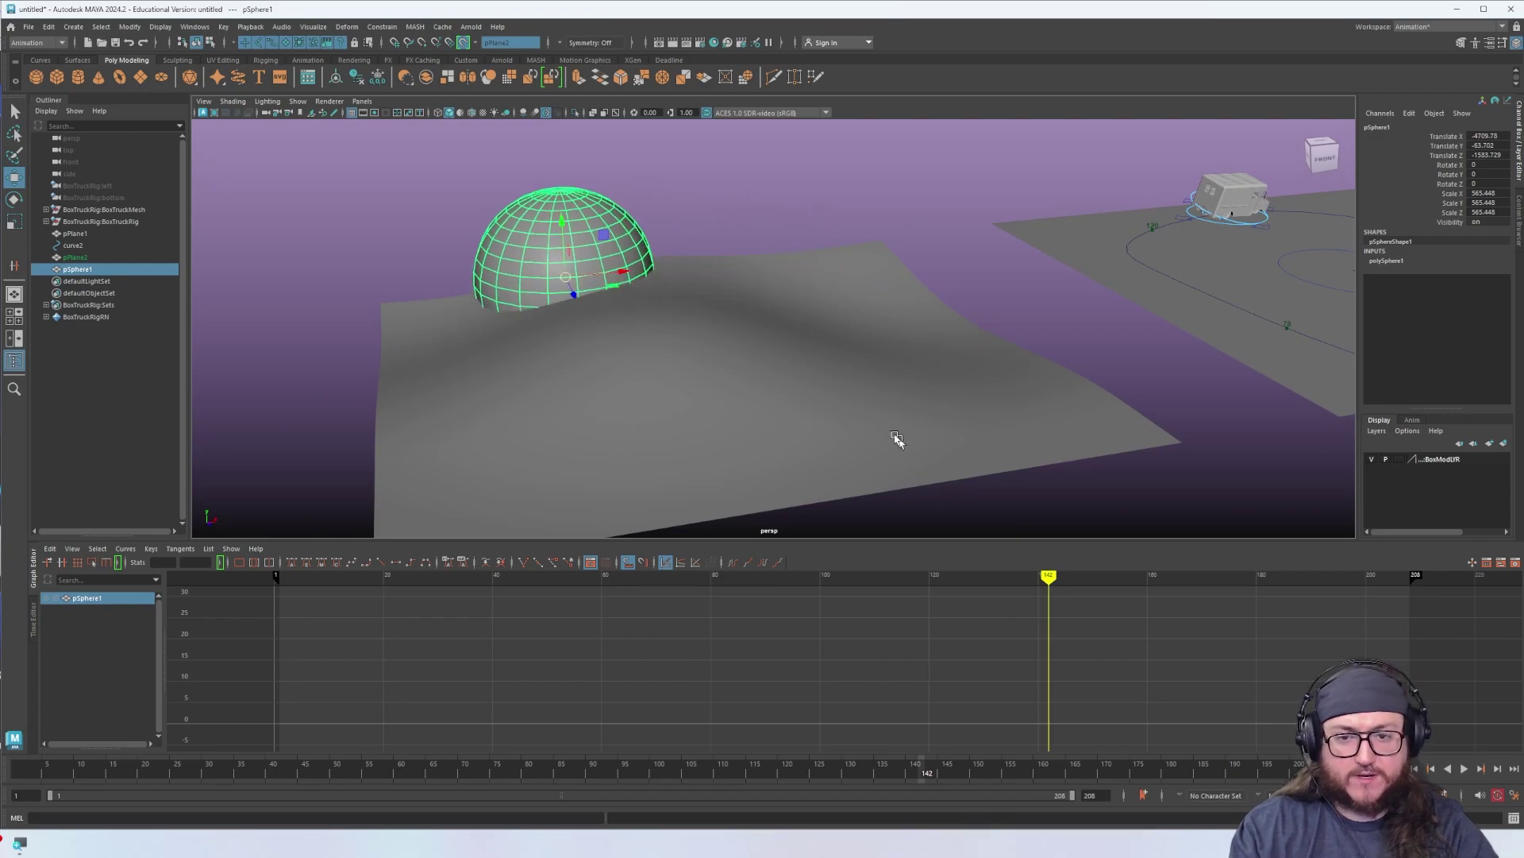
{"action": "left_click", "coordinate": [878, 408]}
{"action": "left_click_drag", "start_coordinate": [913, 293], "coordinate": [905, 329]}
{"action": "left_click", "coordinate": [565, 299]}
{"action": "left_click_drag", "start_coordinate": [564, 300], "coordinate": [647, 295], "text": "alt"}
{"action": "key", "text": "Delete"}
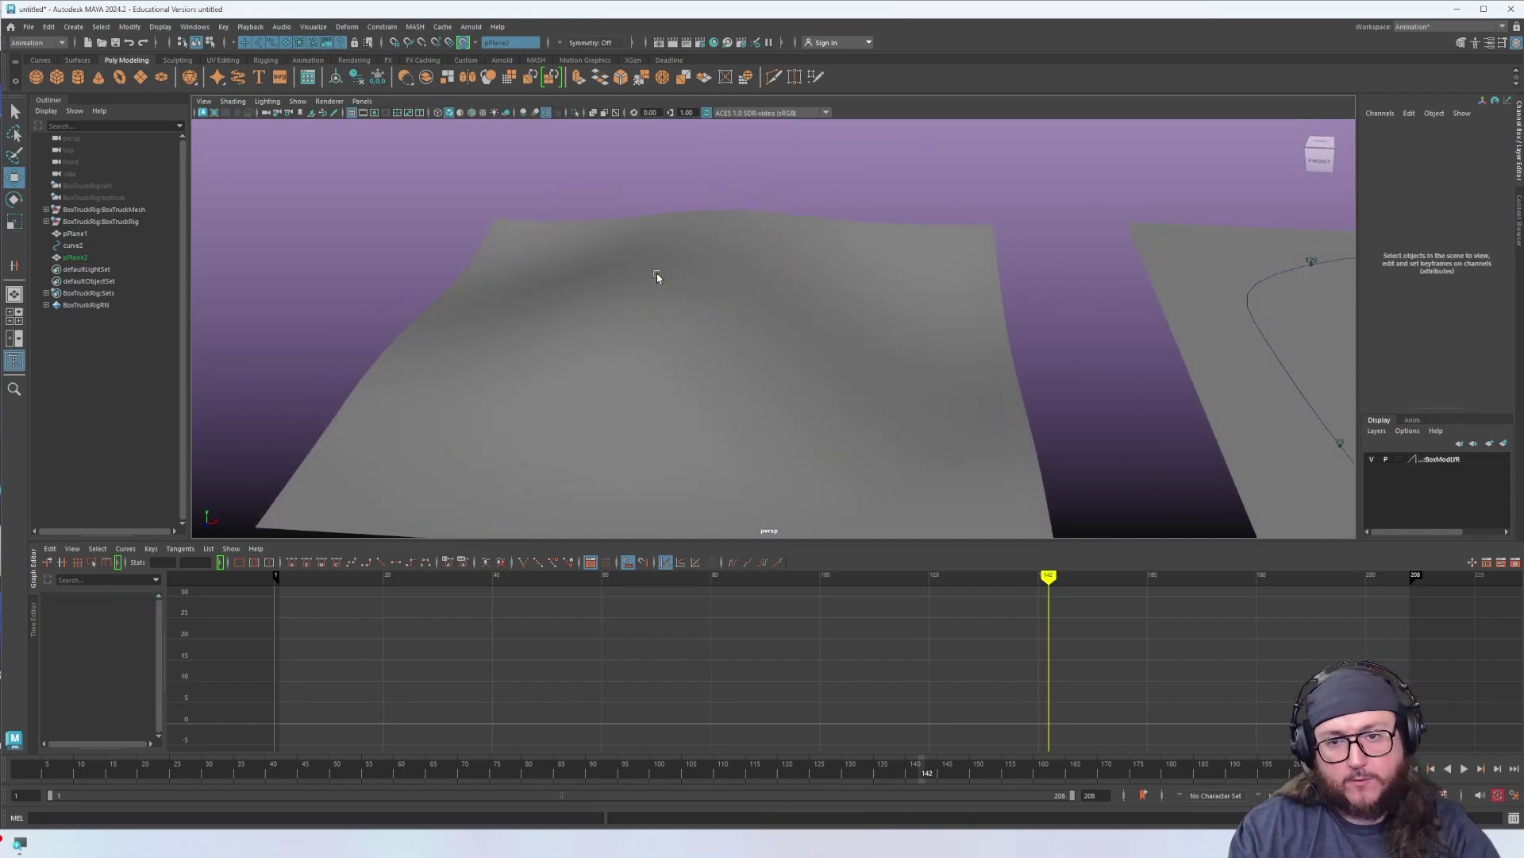
Draw a winding EP curve across the hills and dips of the live terrain as a new path
{"action": "left_click", "coordinate": [77, 59]}
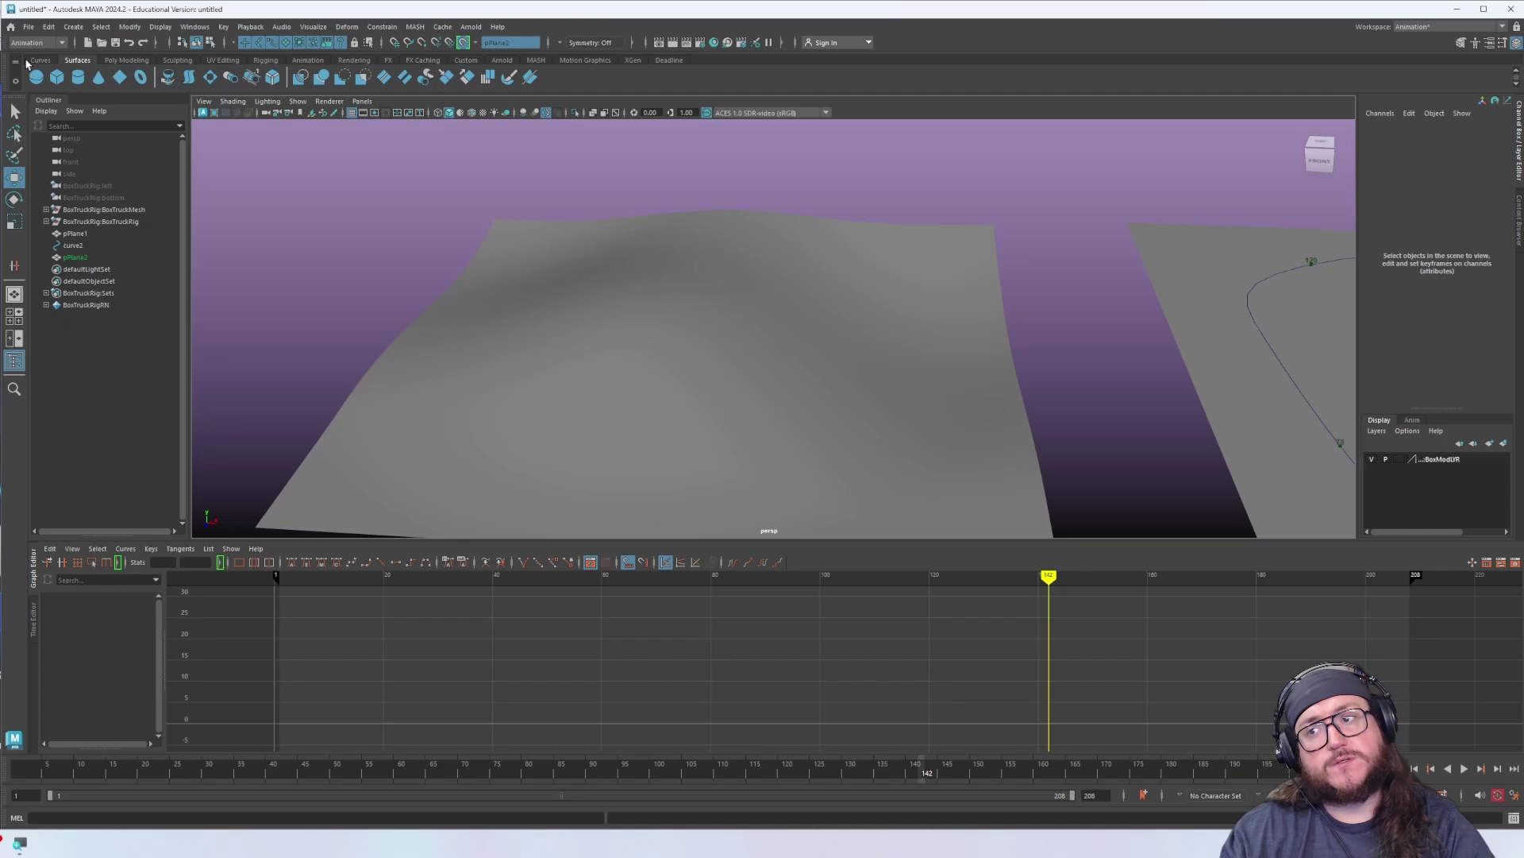
{"action": "left_click", "coordinate": [40, 59]}
{"action": "left_click", "coordinate": [76, 78]}
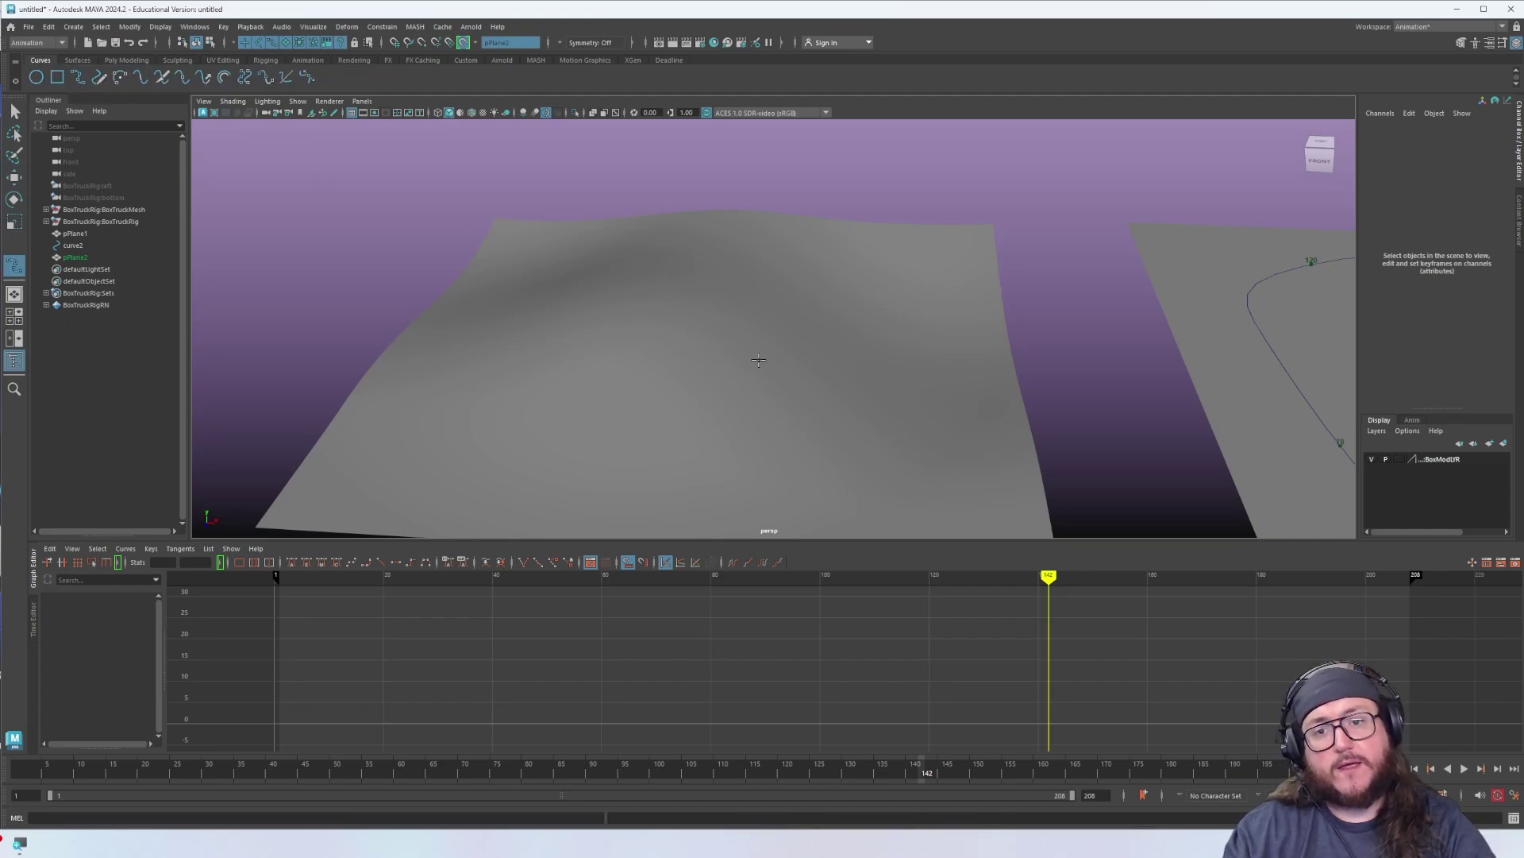
{"action": "left_click", "coordinate": [694, 296]}
{"action": "mouse_move", "coordinate": [723, 305]}
{"action": "left_mouse_down", "text": "alt"}
{"action": "mouse_move", "coordinate": [793, 262]}
{"action": "mouse_move", "coordinate": [717, 228]}
{"action": "left_mouse_up", "text": "alt"}
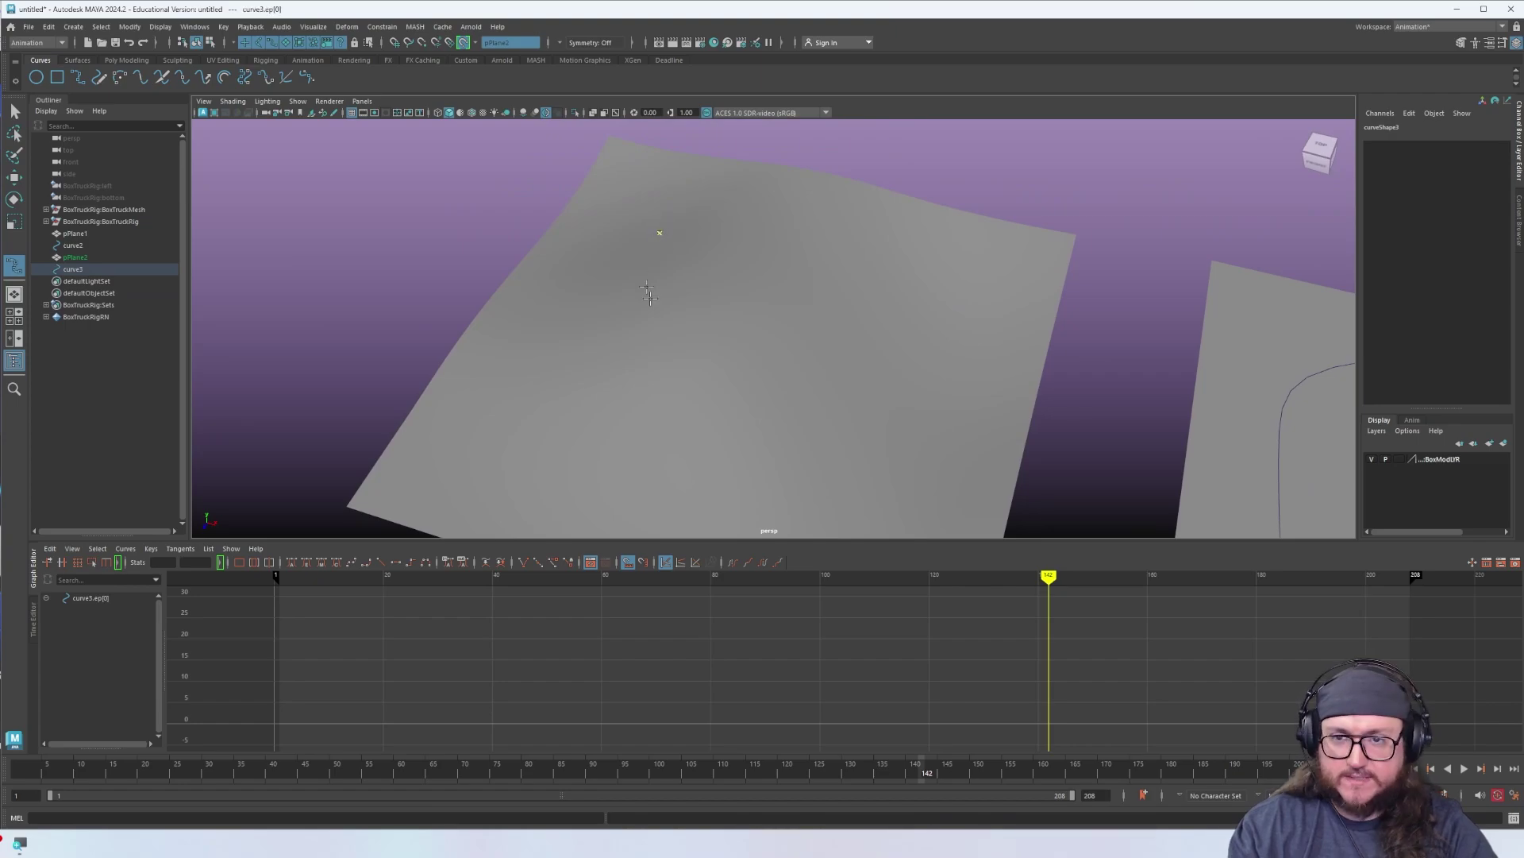
{"action": "left_click_drag", "start_coordinate": [648, 293], "coordinate": [754, 287], "text": "alt"}
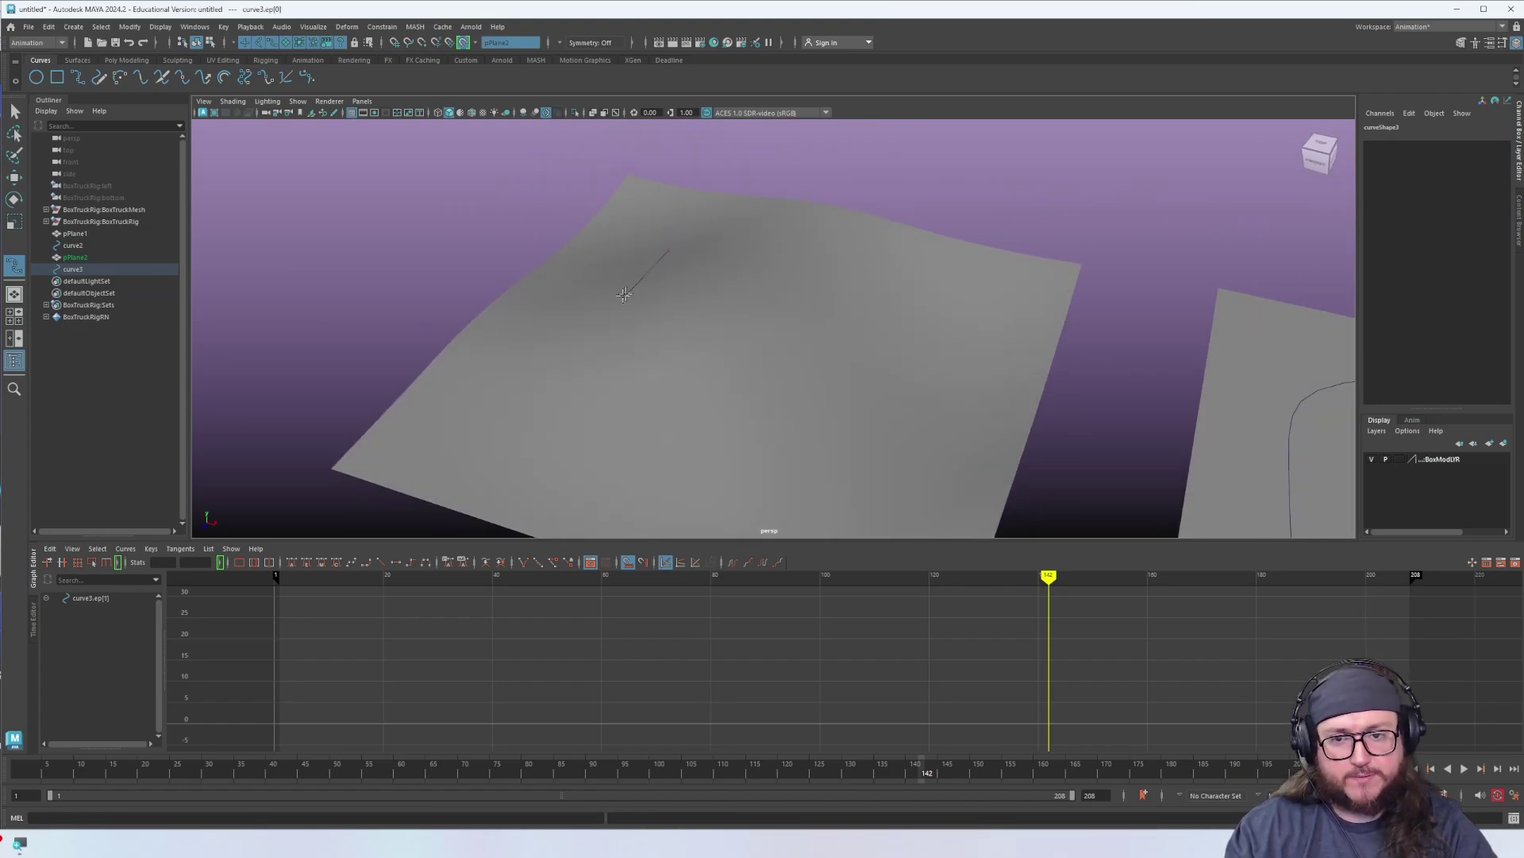
{"action": "left_click_drag", "start_coordinate": [726, 455], "coordinate": [624, 321], "text": "alt"}
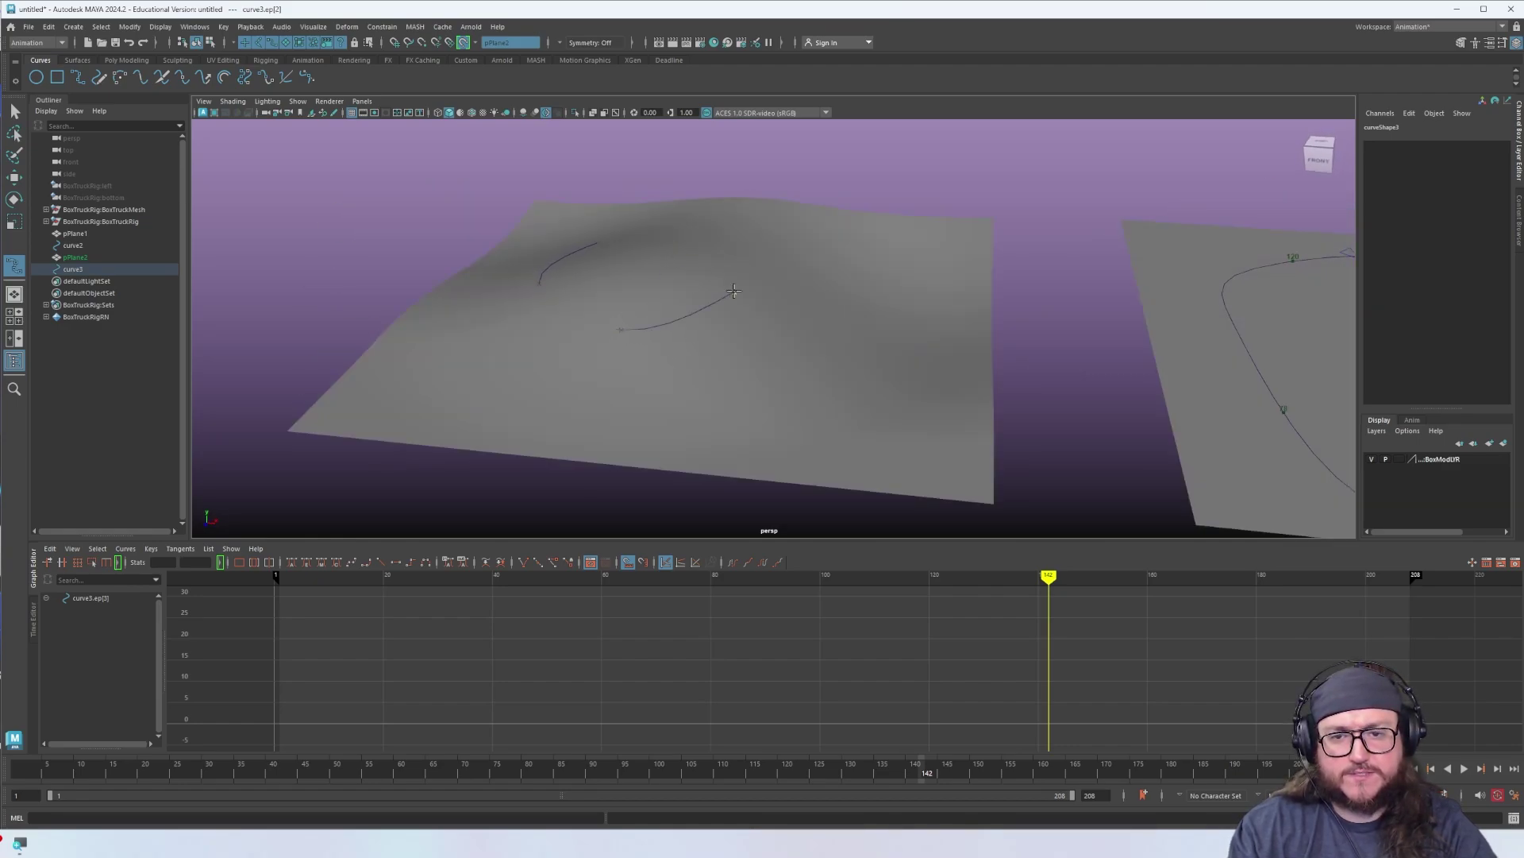
{"action": "left_click_drag", "start_coordinate": [826, 376], "coordinate": [813, 385], "text": "alt"}
{"action": "left_click", "coordinate": [845, 367]}
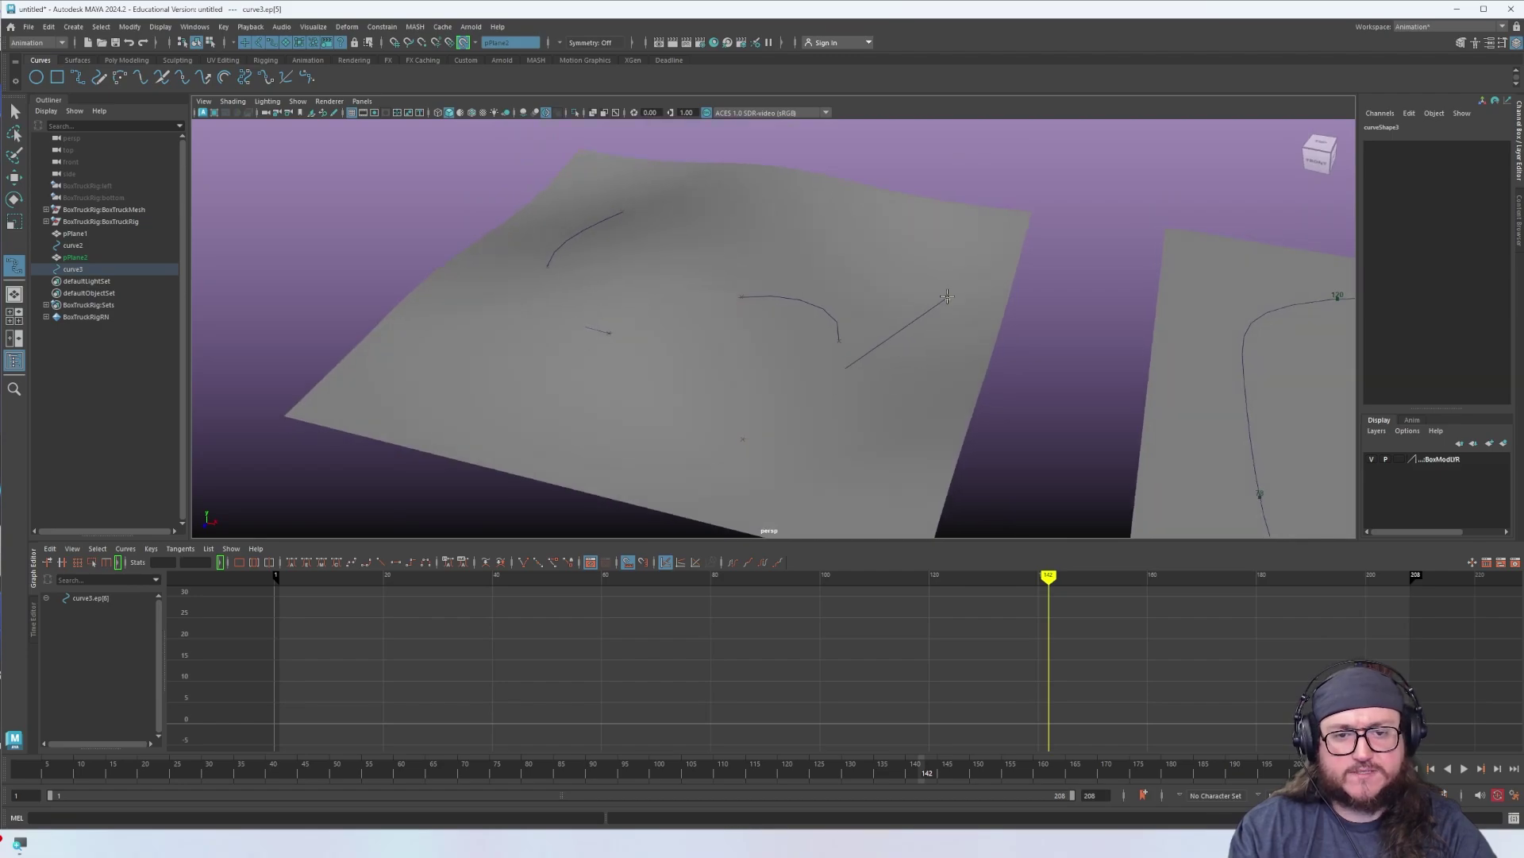
{"action": "left_click", "coordinate": [849, 470]}
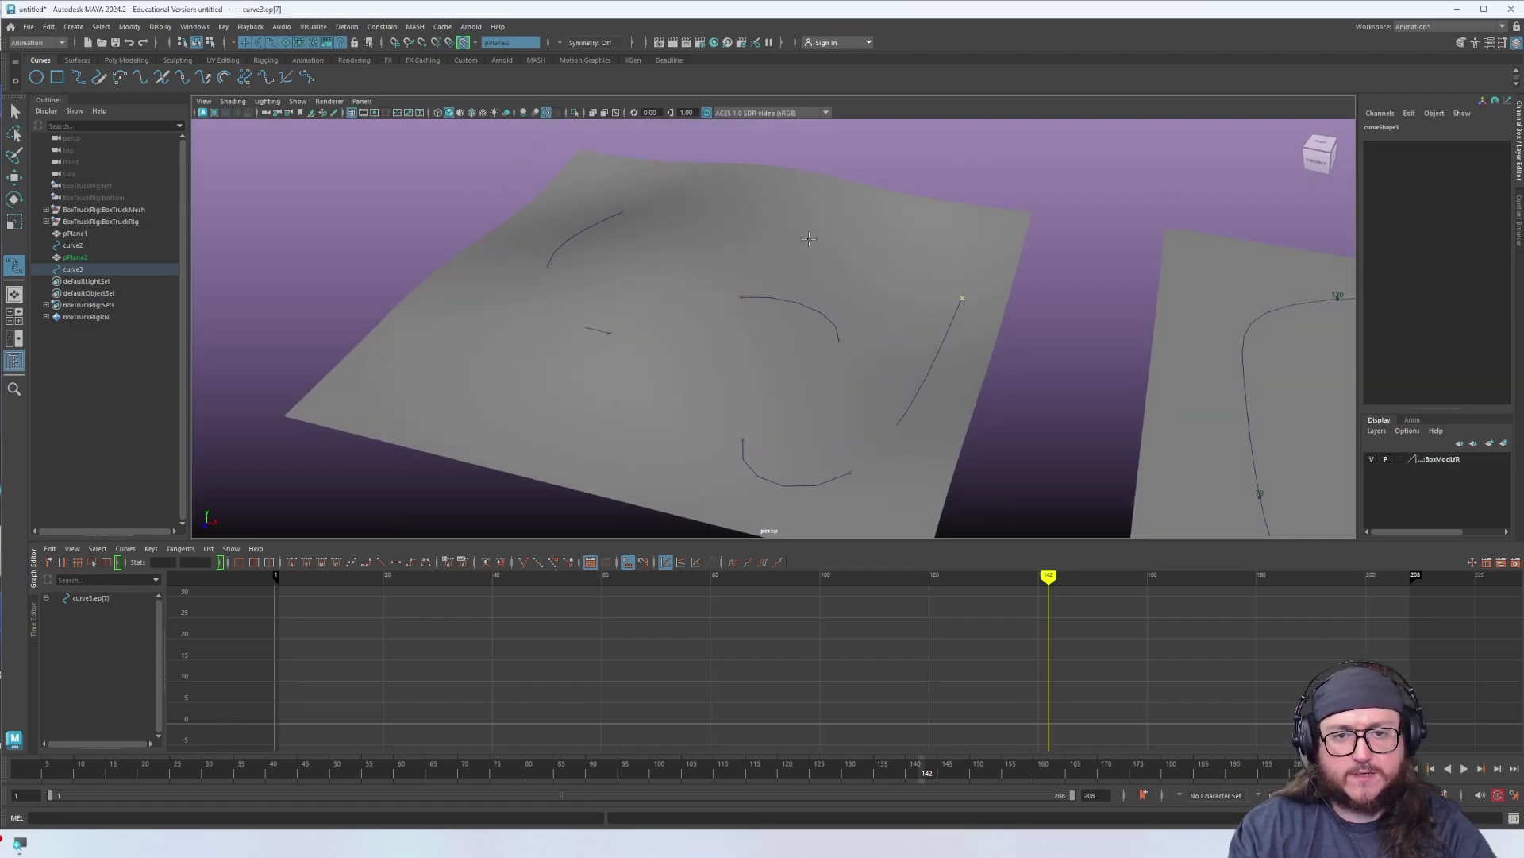
{"action": "key", "text": "Return"}
Break the connections on the truck's RootX_M control for all Translate and Rotate channels
{"action": "left_click_drag", "start_coordinate": [821, 233], "coordinate": [842, 375], "text": "alt"}
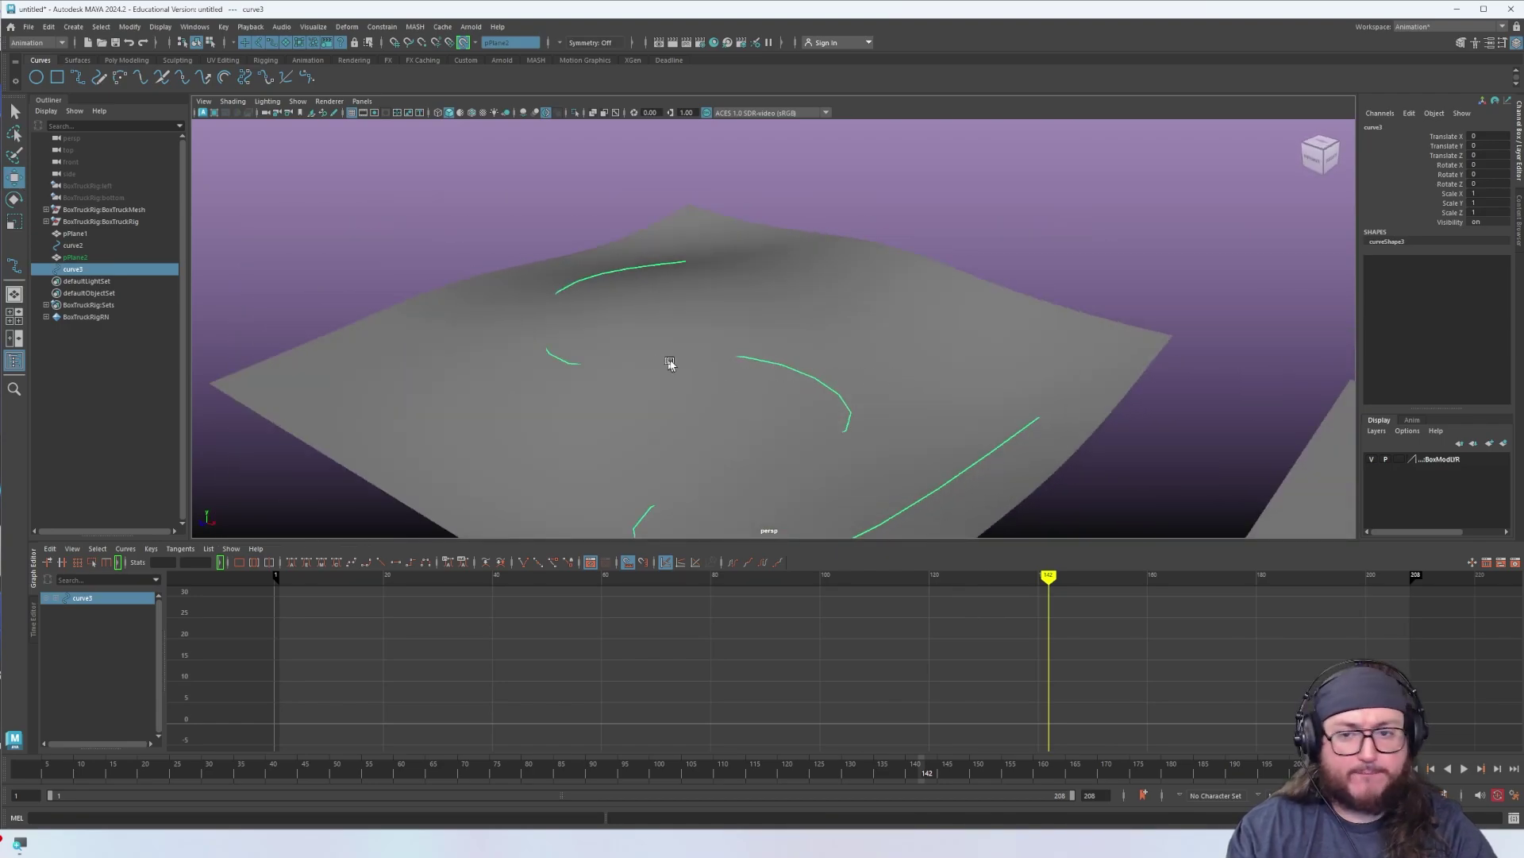
{"action": "left_click_drag", "start_coordinate": [669, 363], "coordinate": [1179, 233], "text": "alt"}
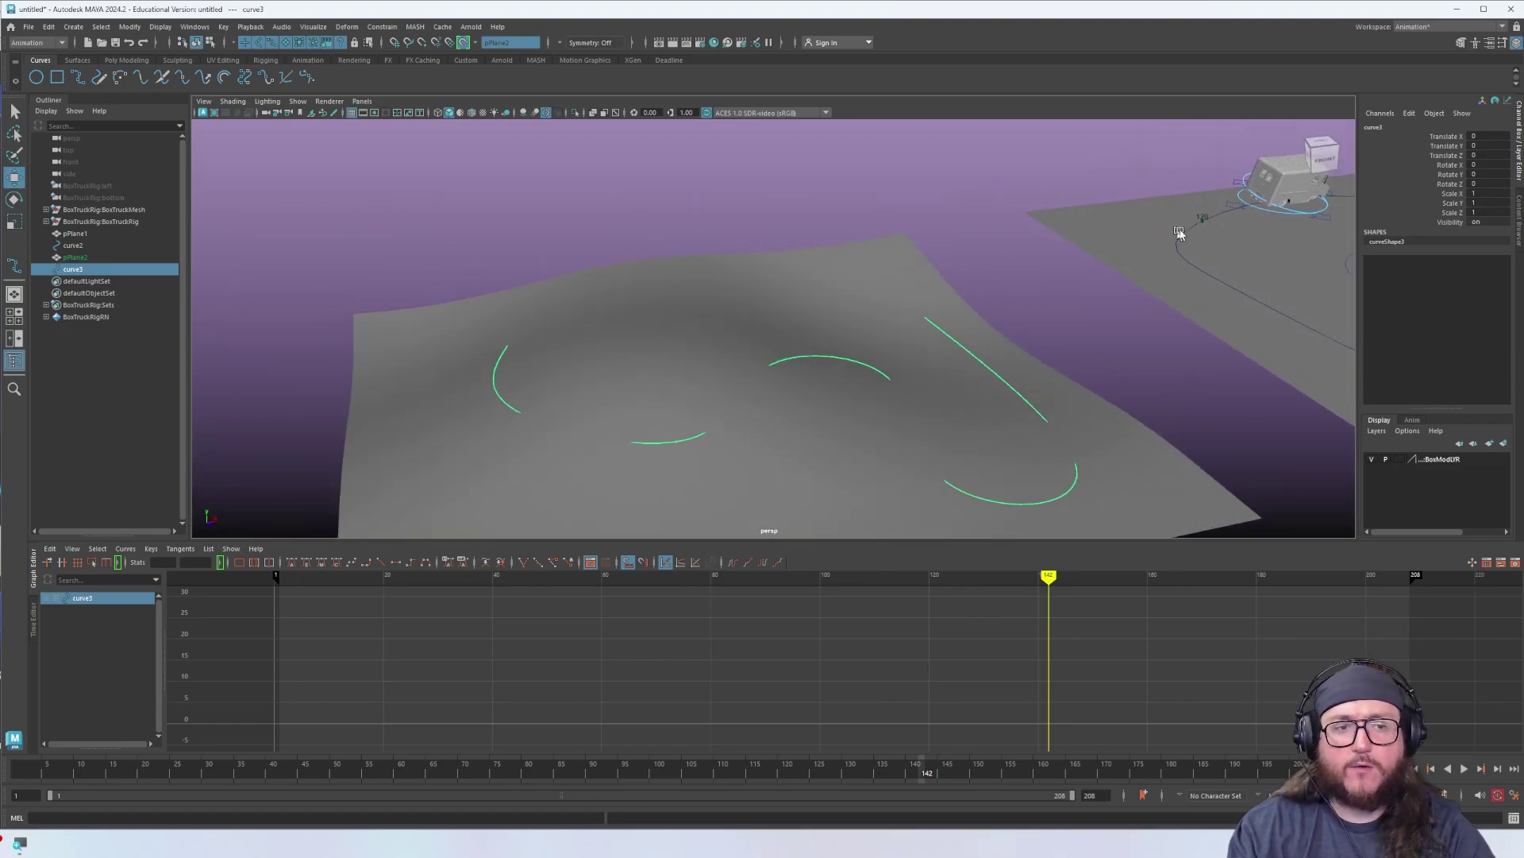
{"action": "key", "text": "q"}
{"action": "left_click", "coordinate": [1322, 219]}
{"action": "key", "text": "f"}
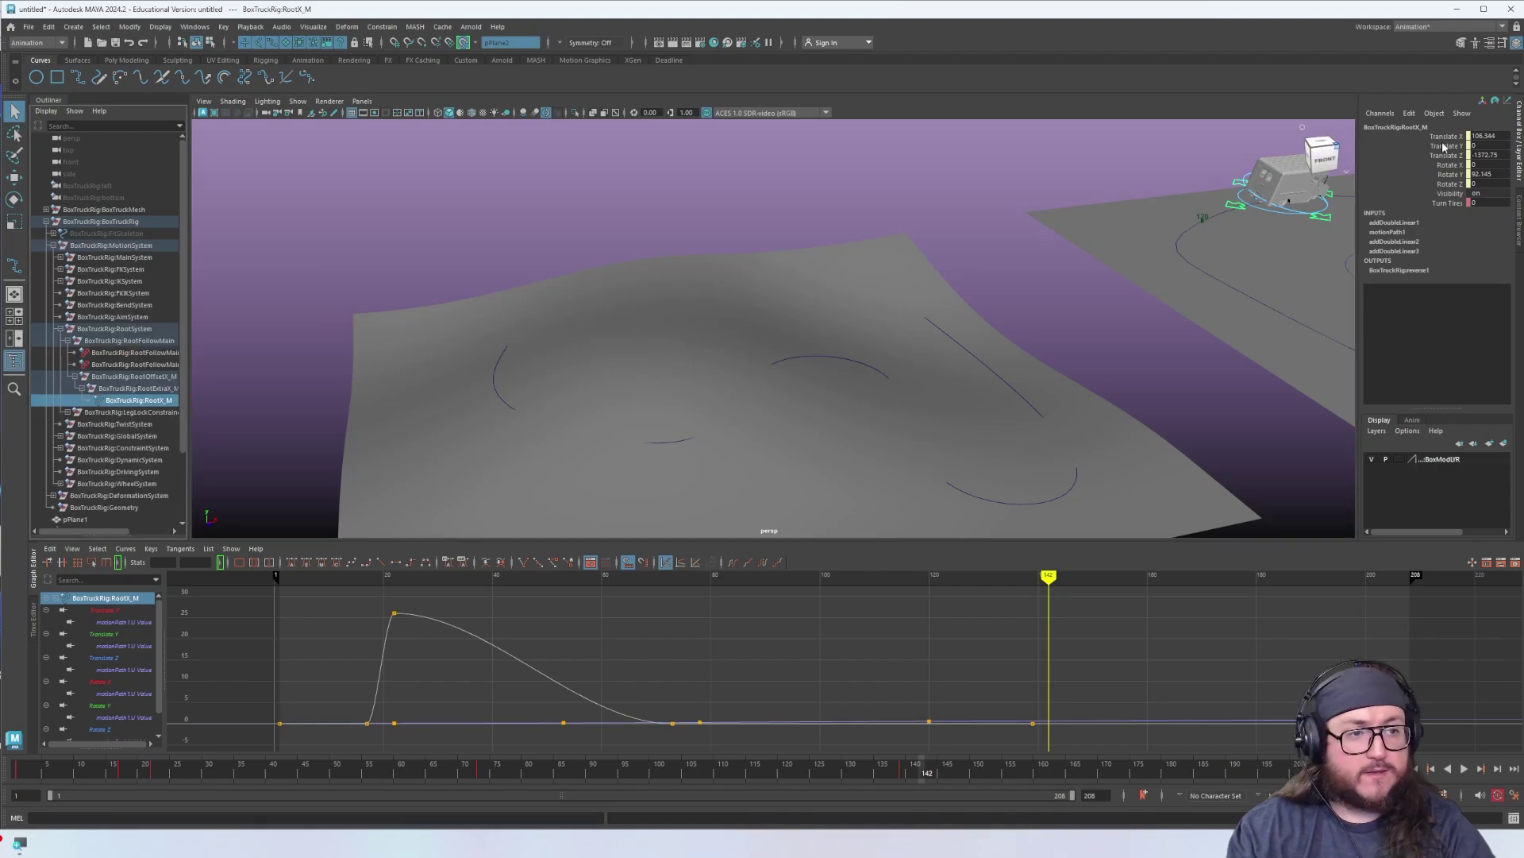
{"action": "left_click_drag", "start_coordinate": [1444, 138], "coordinate": [1449, 183]}
{"action": "right_click", "coordinate": [1463, 184]}
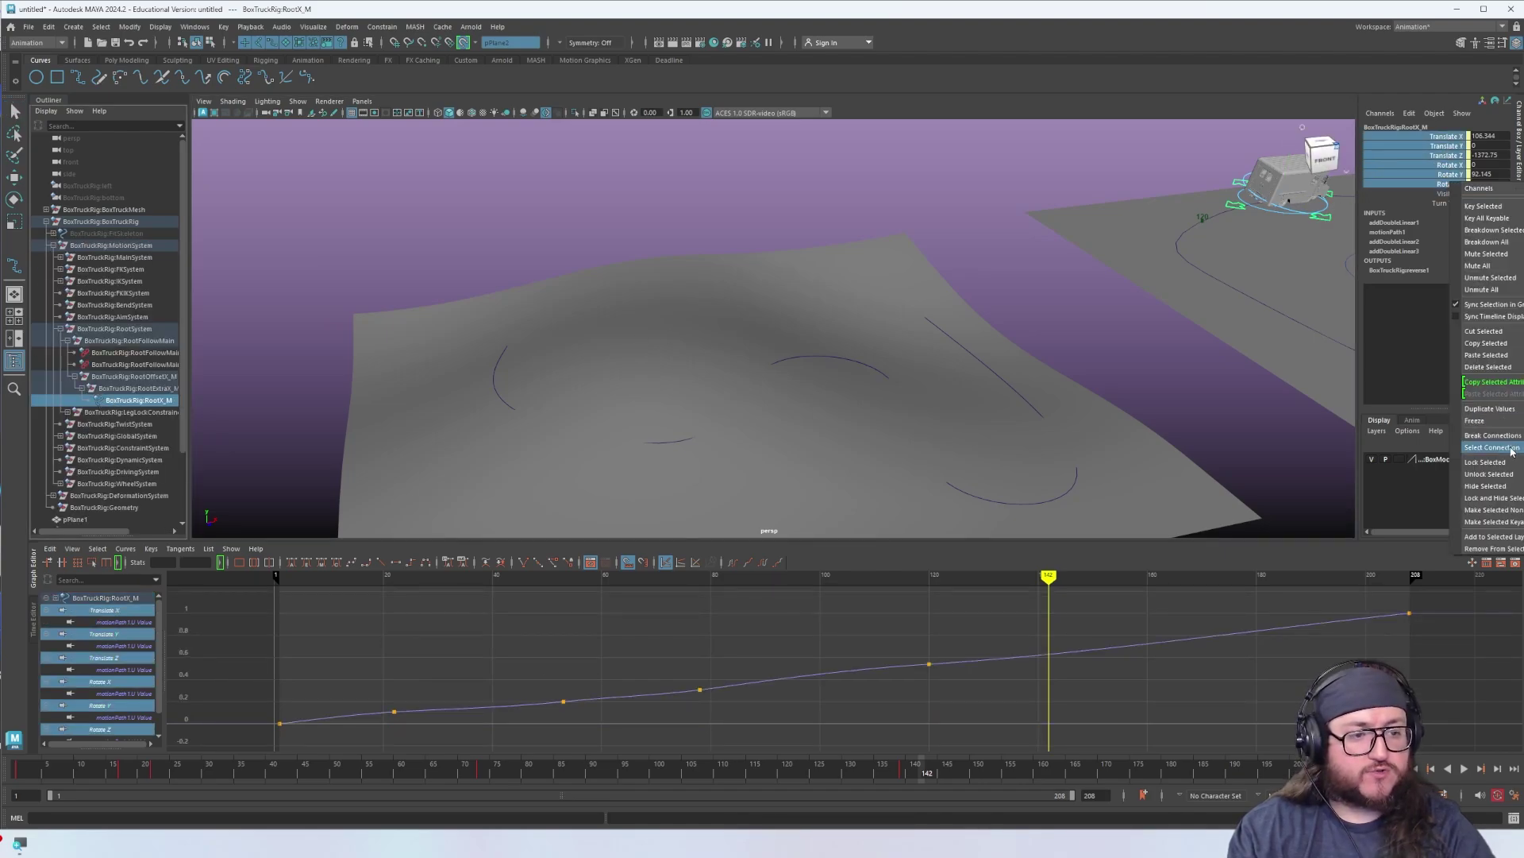
{"action": "left_click", "coordinate": [1511, 449]}
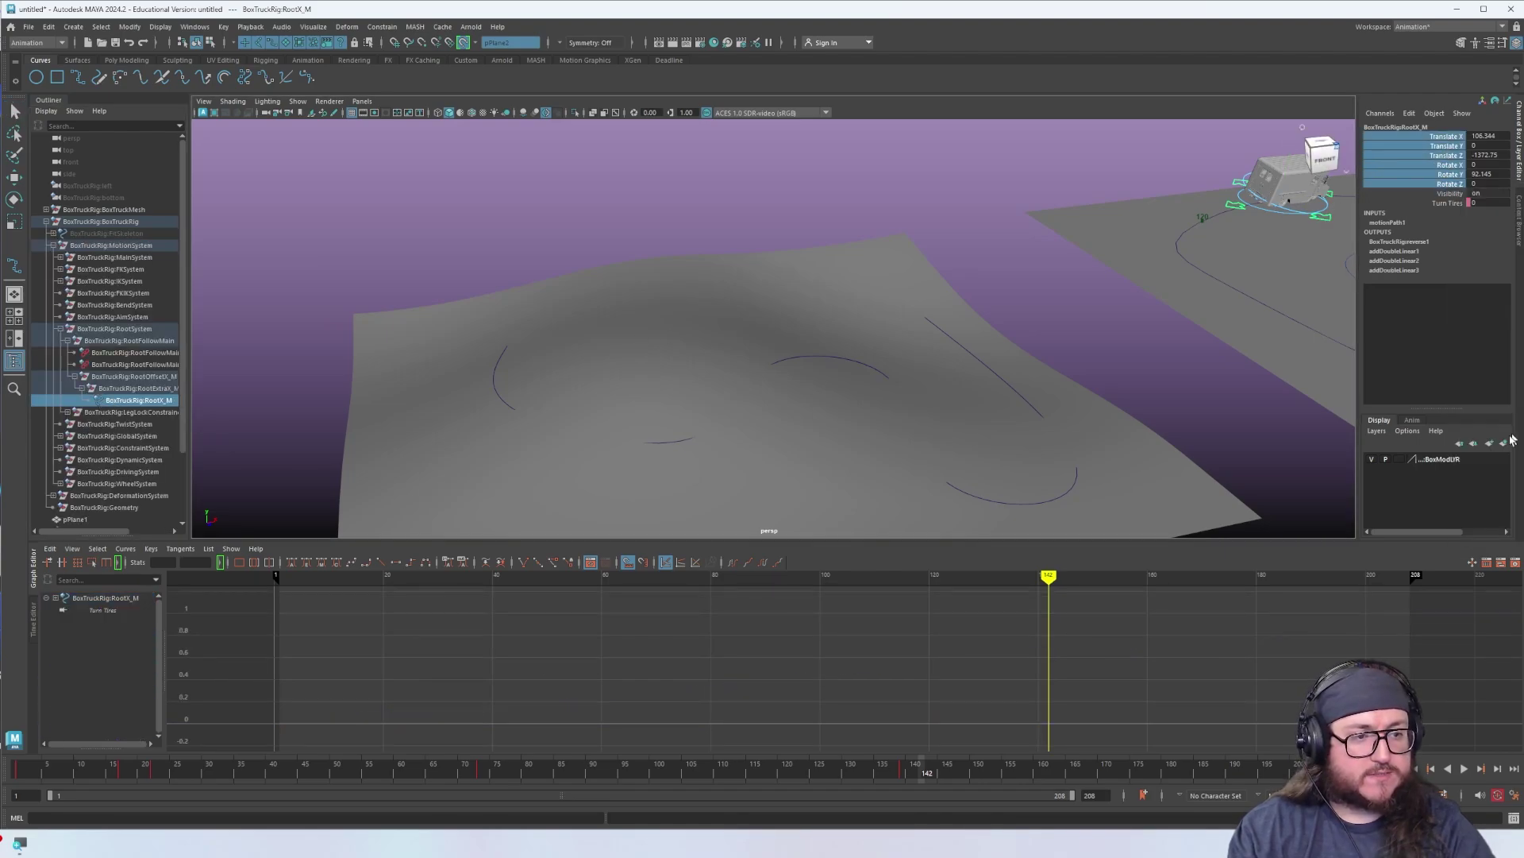
Try to attach the truck's RootX_M control to the new terrain curve as a motion path, and clear the selection
{"action": "left_click", "coordinate": [1018, 392]}
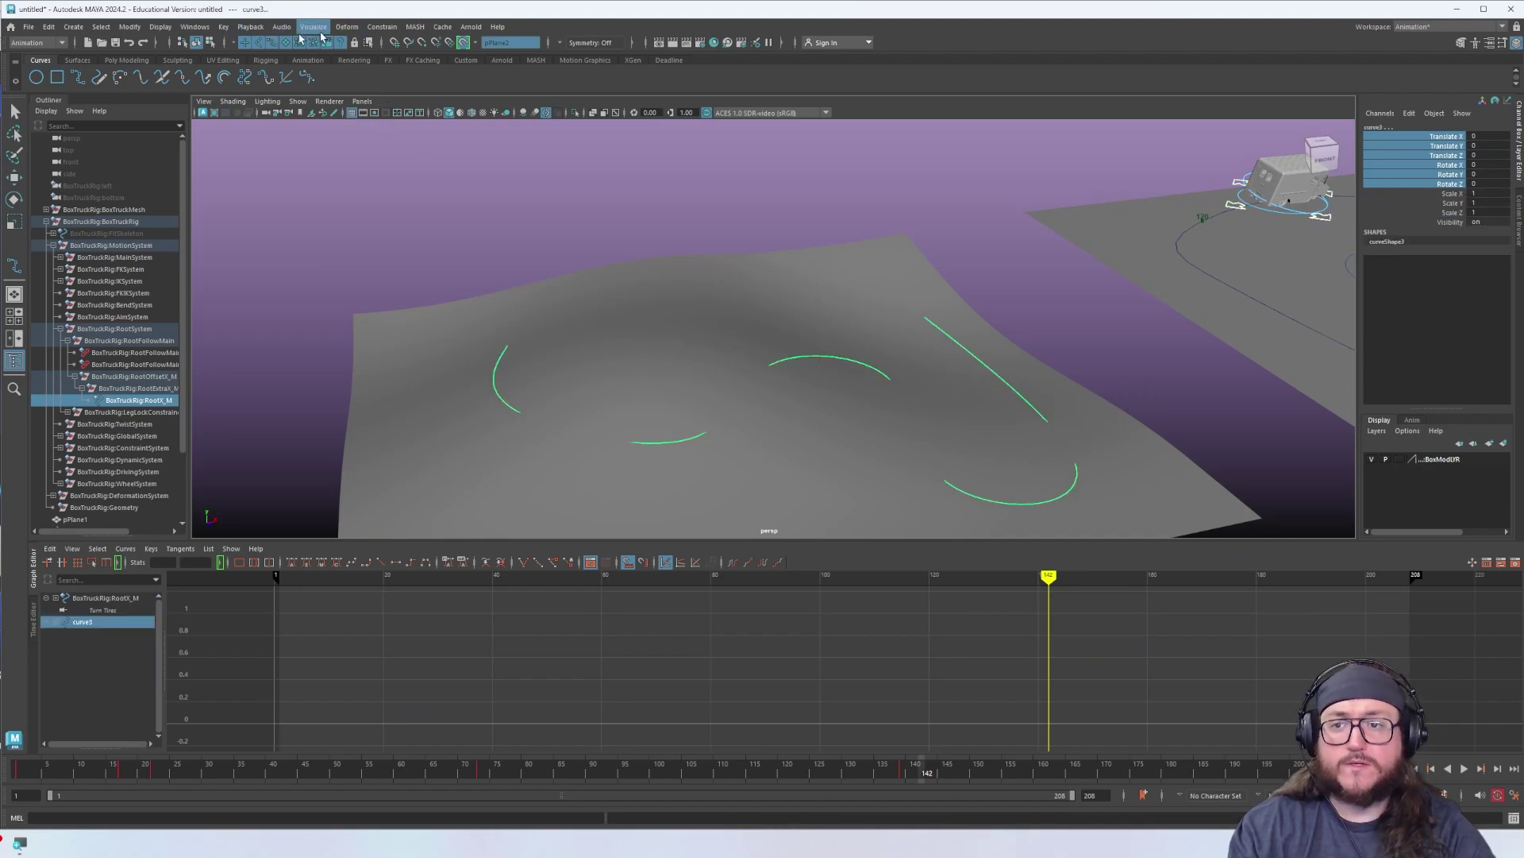
{"action": "left_click", "coordinate": [355, 29]}
{"action": "mouse_move", "coordinate": [412, 148]}
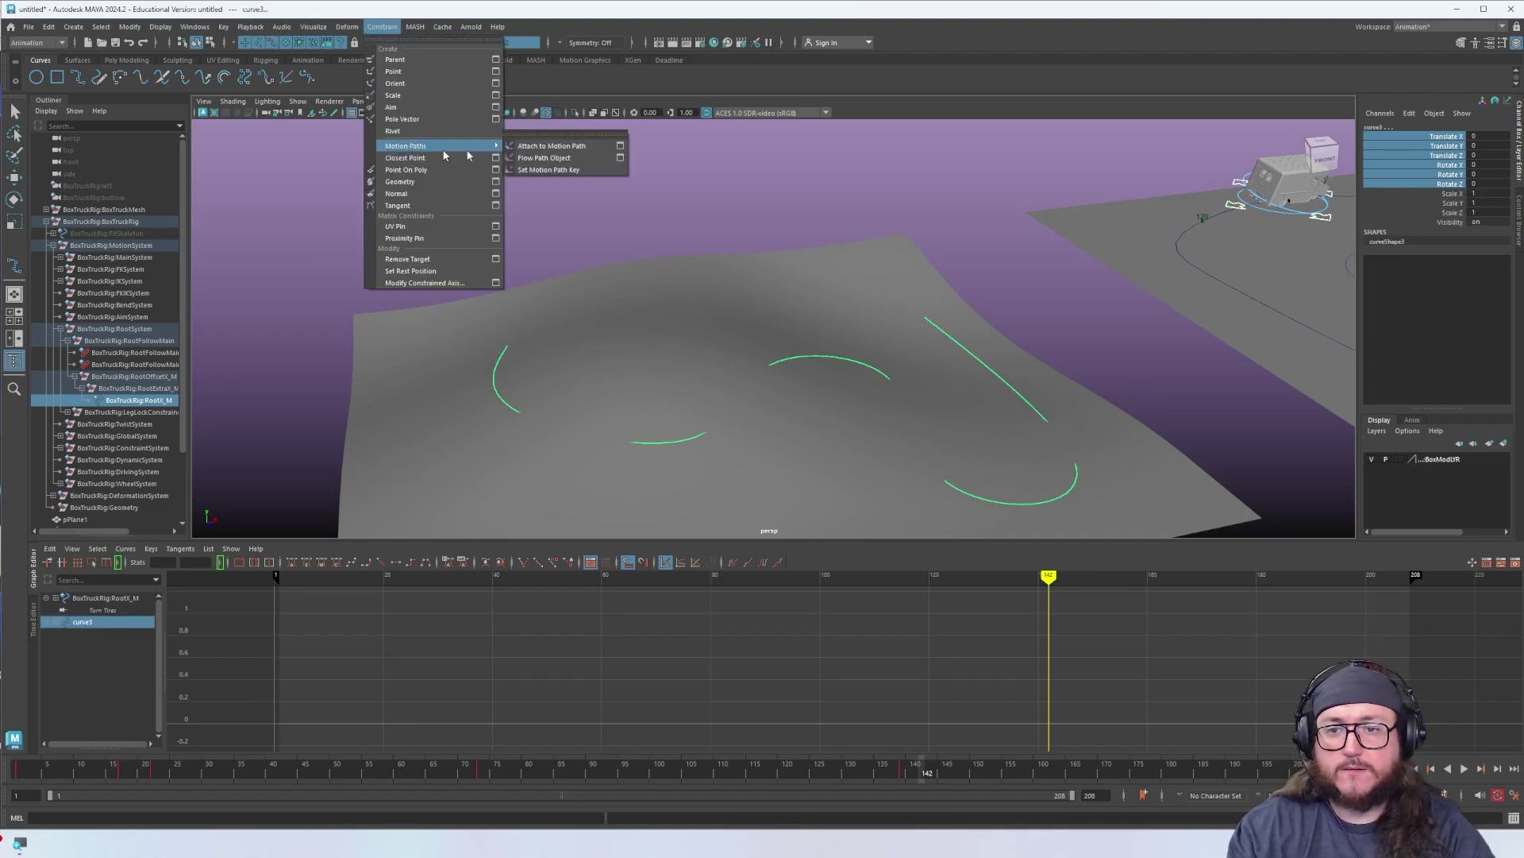
{"action": "left_click", "coordinate": [535, 145]}
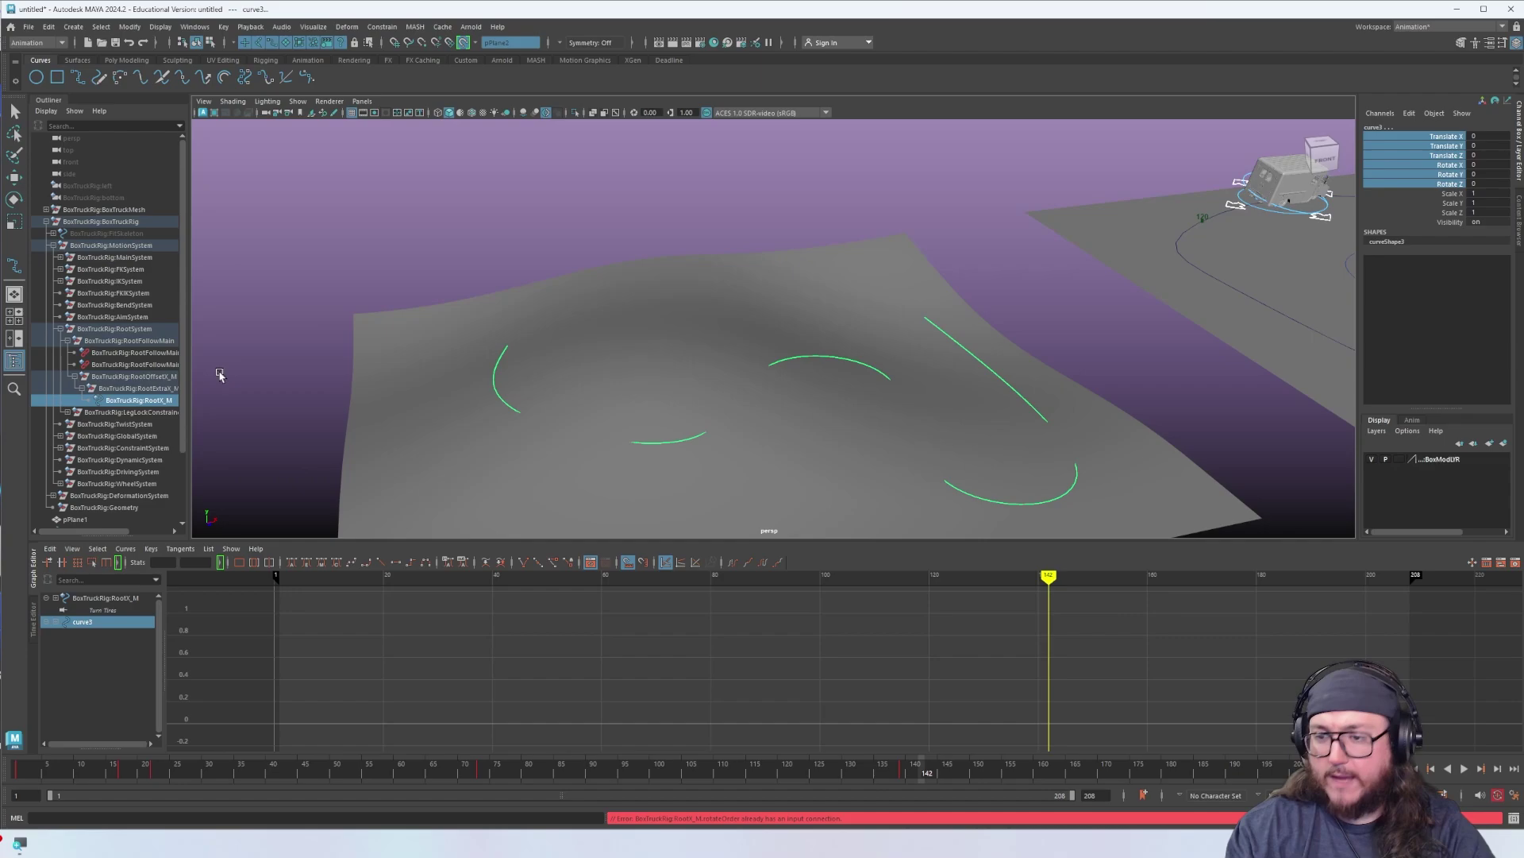
{"action": "left_click", "coordinate": [662, 220]}
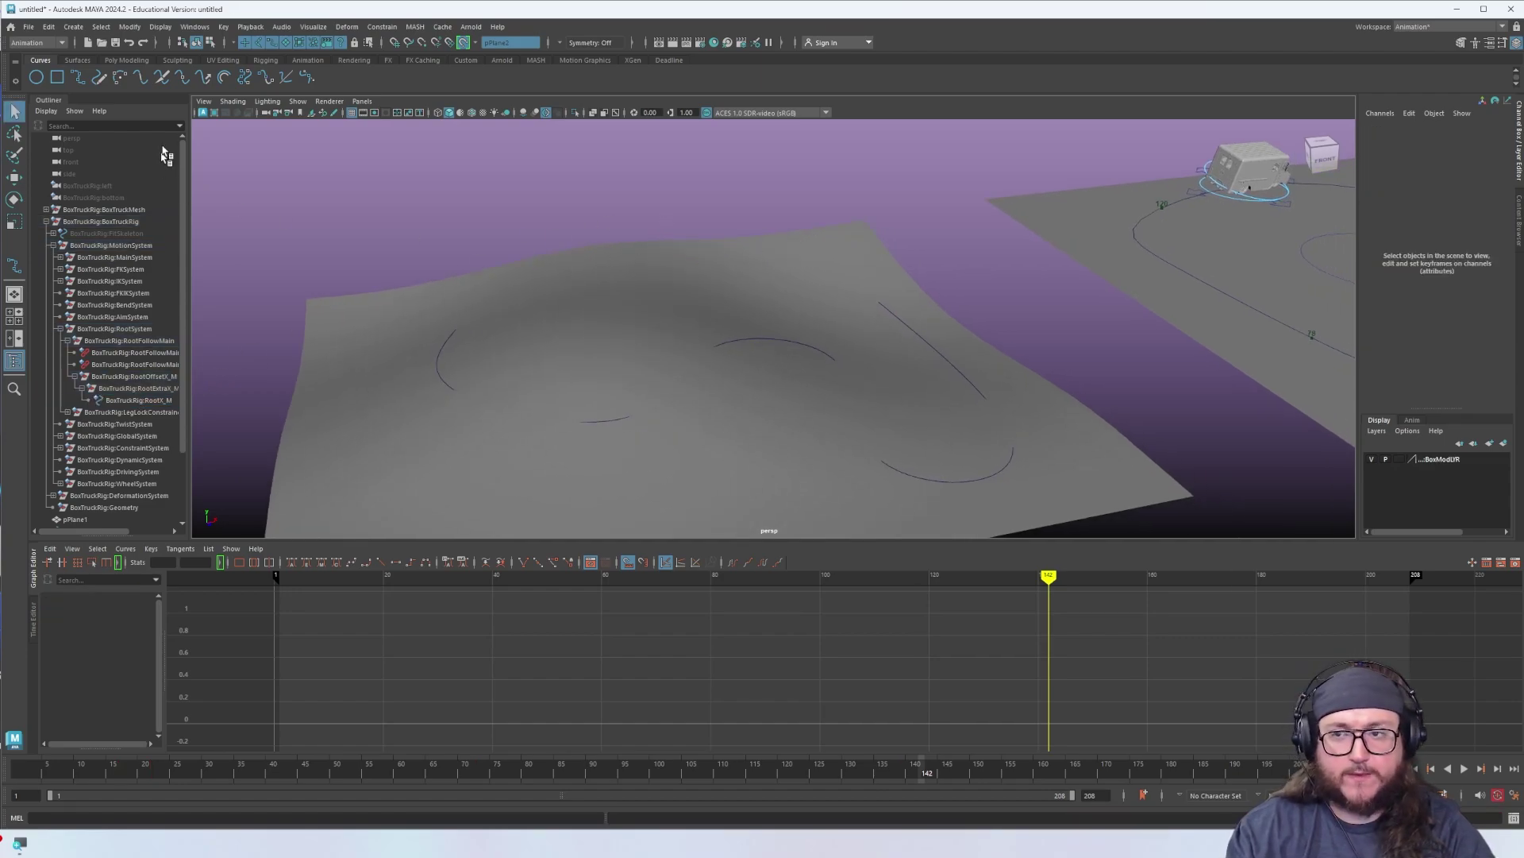
Create a polygon sphere, and set Scale X, Y and Z to 50 on the sphere and the existing terrain curve
{"action": "left_click", "coordinate": [124, 61]}
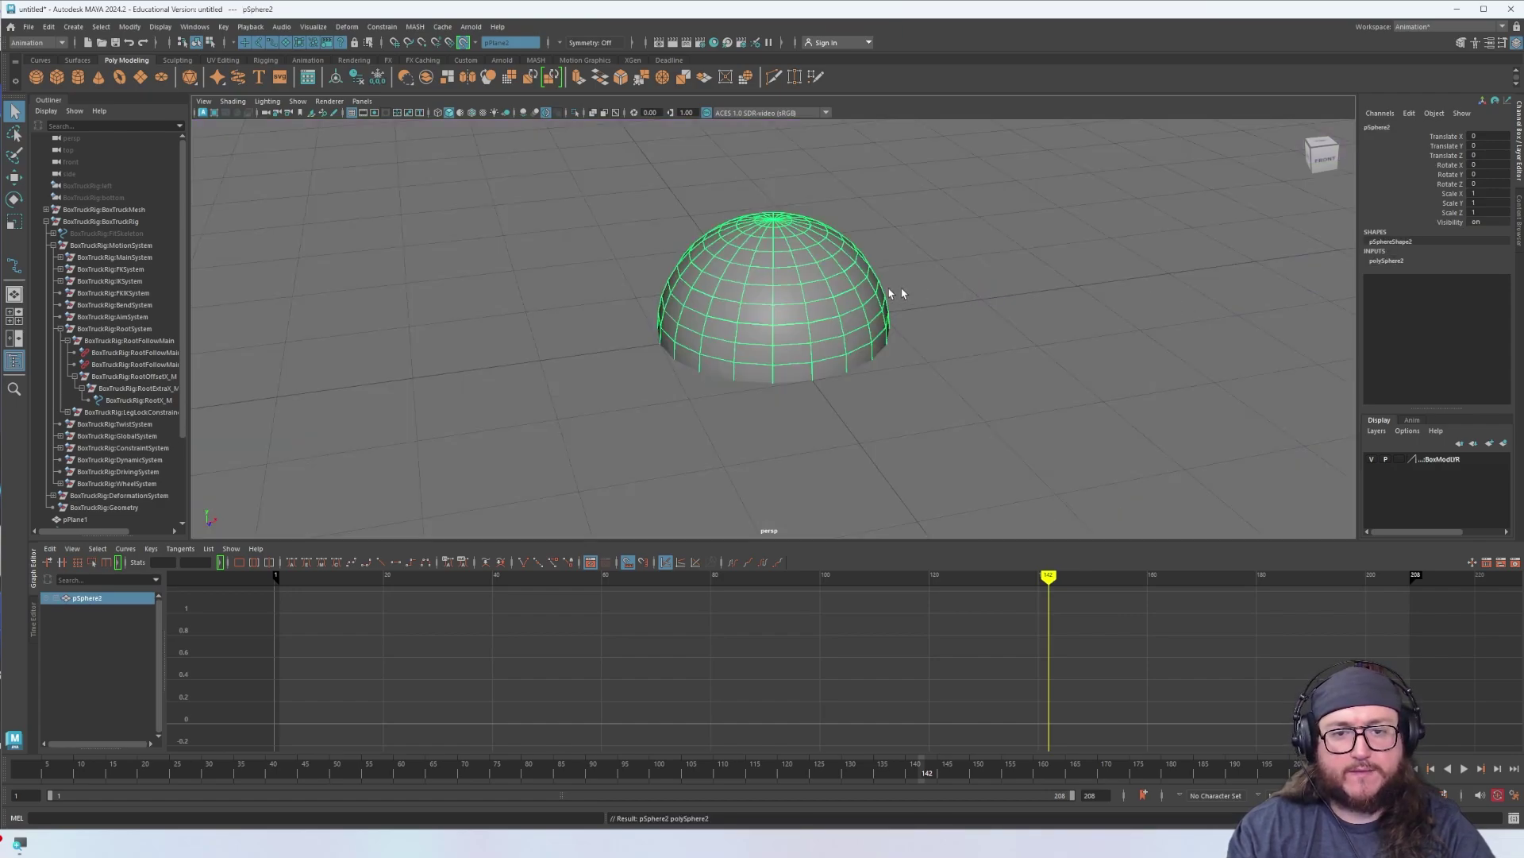
{"action": "key", "text": "r"}
{"action": "left_click_drag", "start_coordinate": [774, 327], "coordinate": [850, 325]}
{"action": "key", "text": "ctrl+z"}
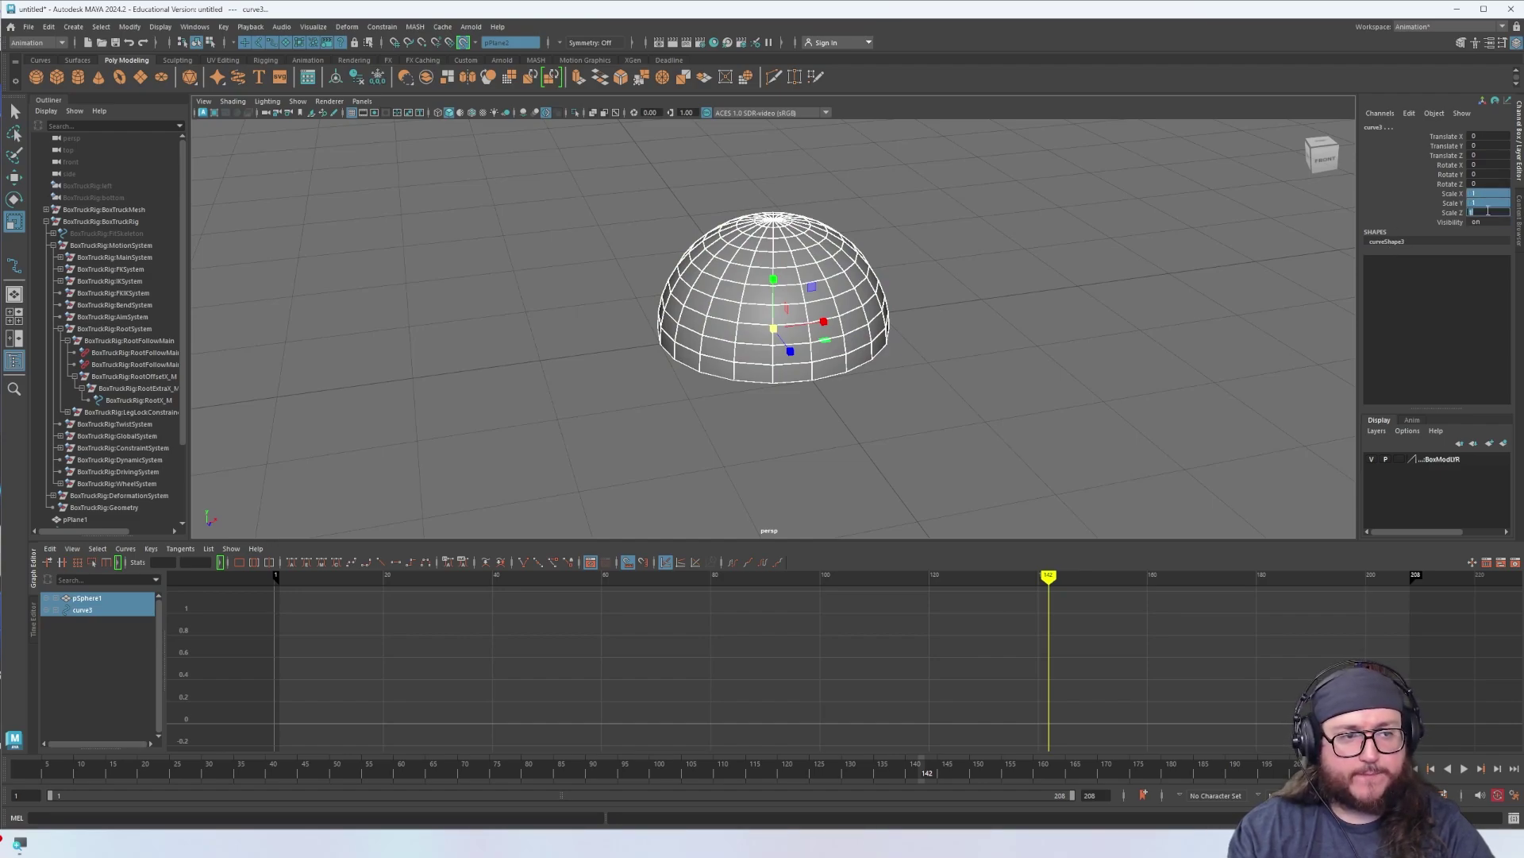
{"action": "type", "text": "0"}
{"action": "key", "text": "Return"}
{"action": "right_click_drag", "start_coordinate": [794, 297], "coordinate": [631, 307], "text": "alt"}
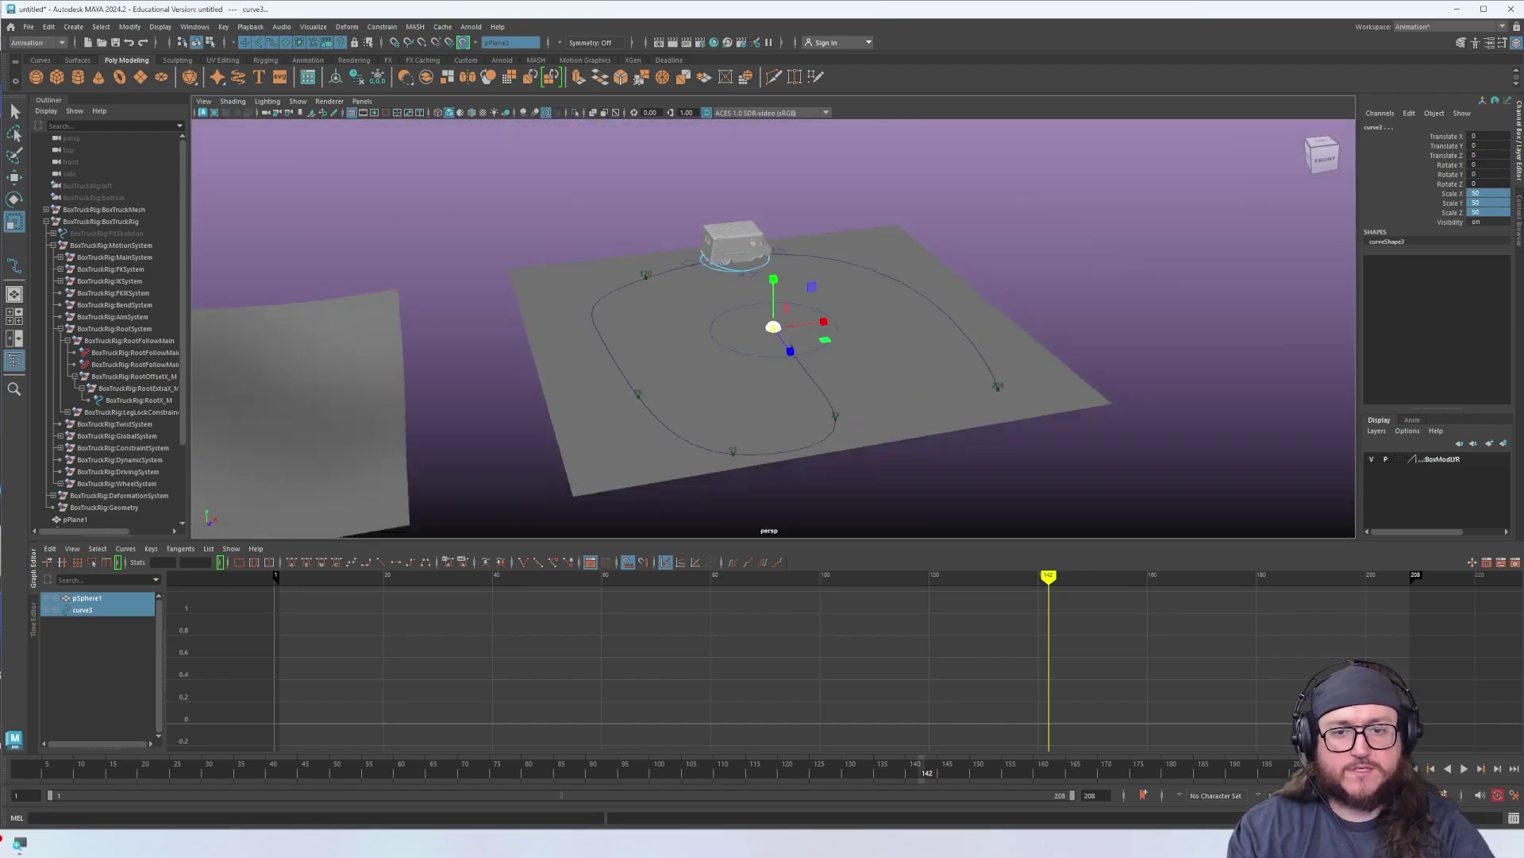
{"action": "middle_click_drag", "start_coordinate": [631, 307], "coordinate": [1014, 238], "text": "alt"}
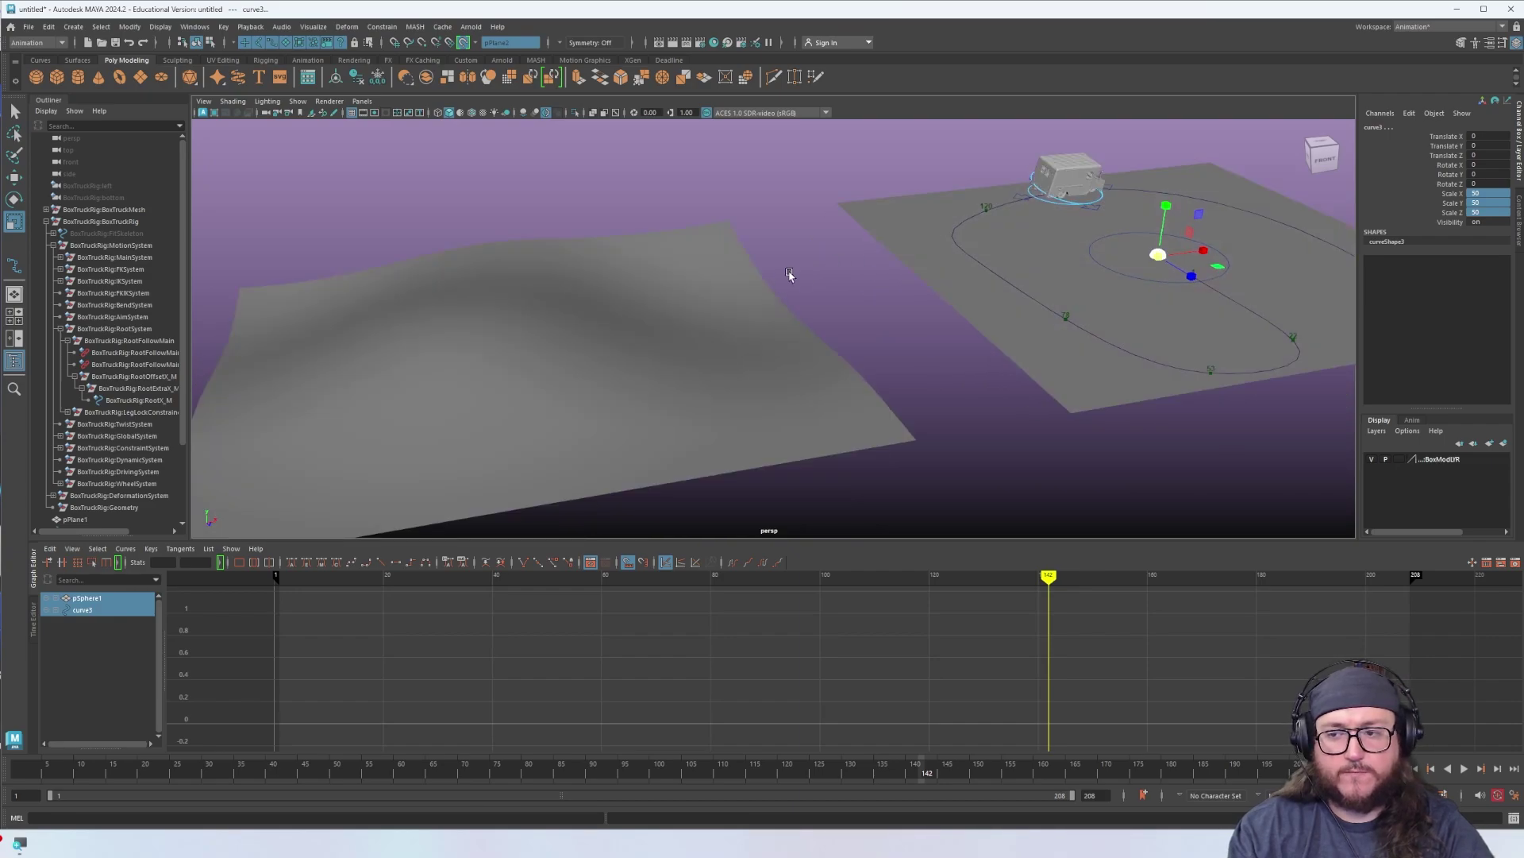
Draw a new EP curve looping across the hills and dips of the live terrain, and finish it
{"action": "left_click", "coordinate": [790, 274]}
{"action": "left_click", "coordinate": [78, 60]}
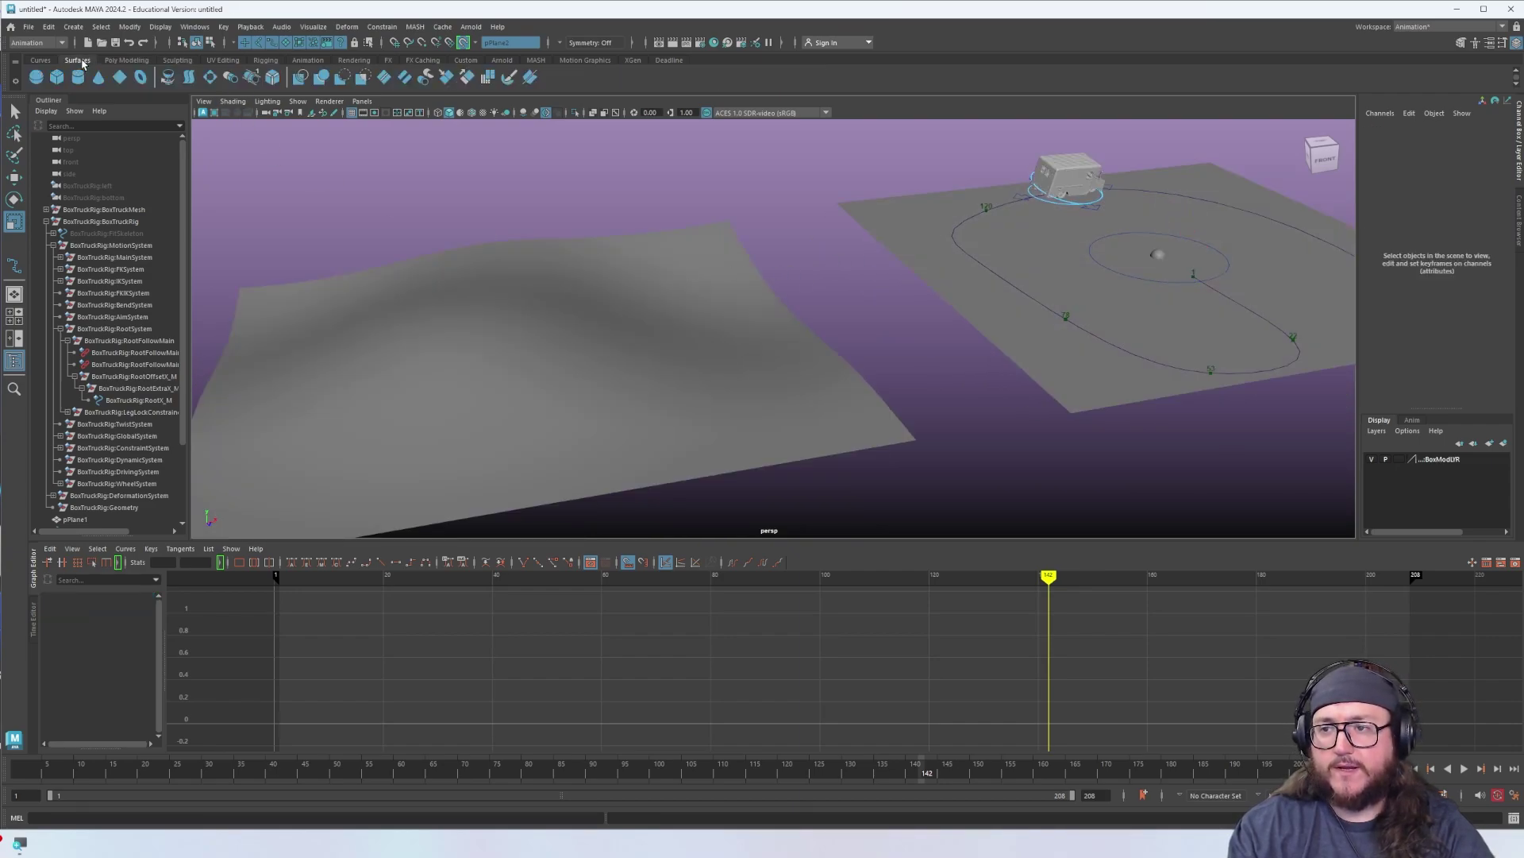
{"action": "left_click", "coordinate": [42, 61]}
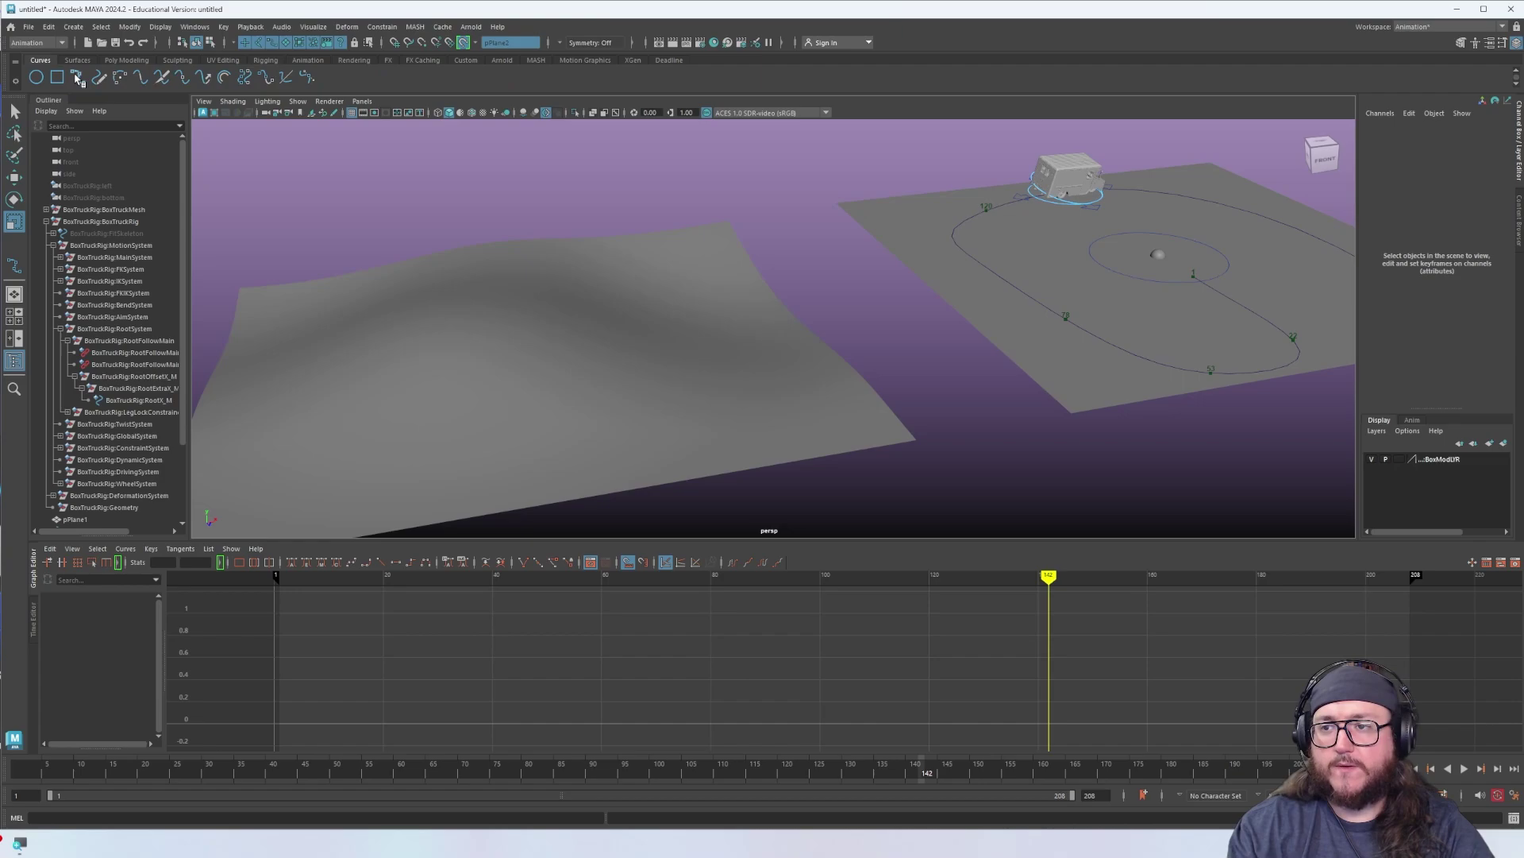
{"action": "left_click", "coordinate": [603, 264]}
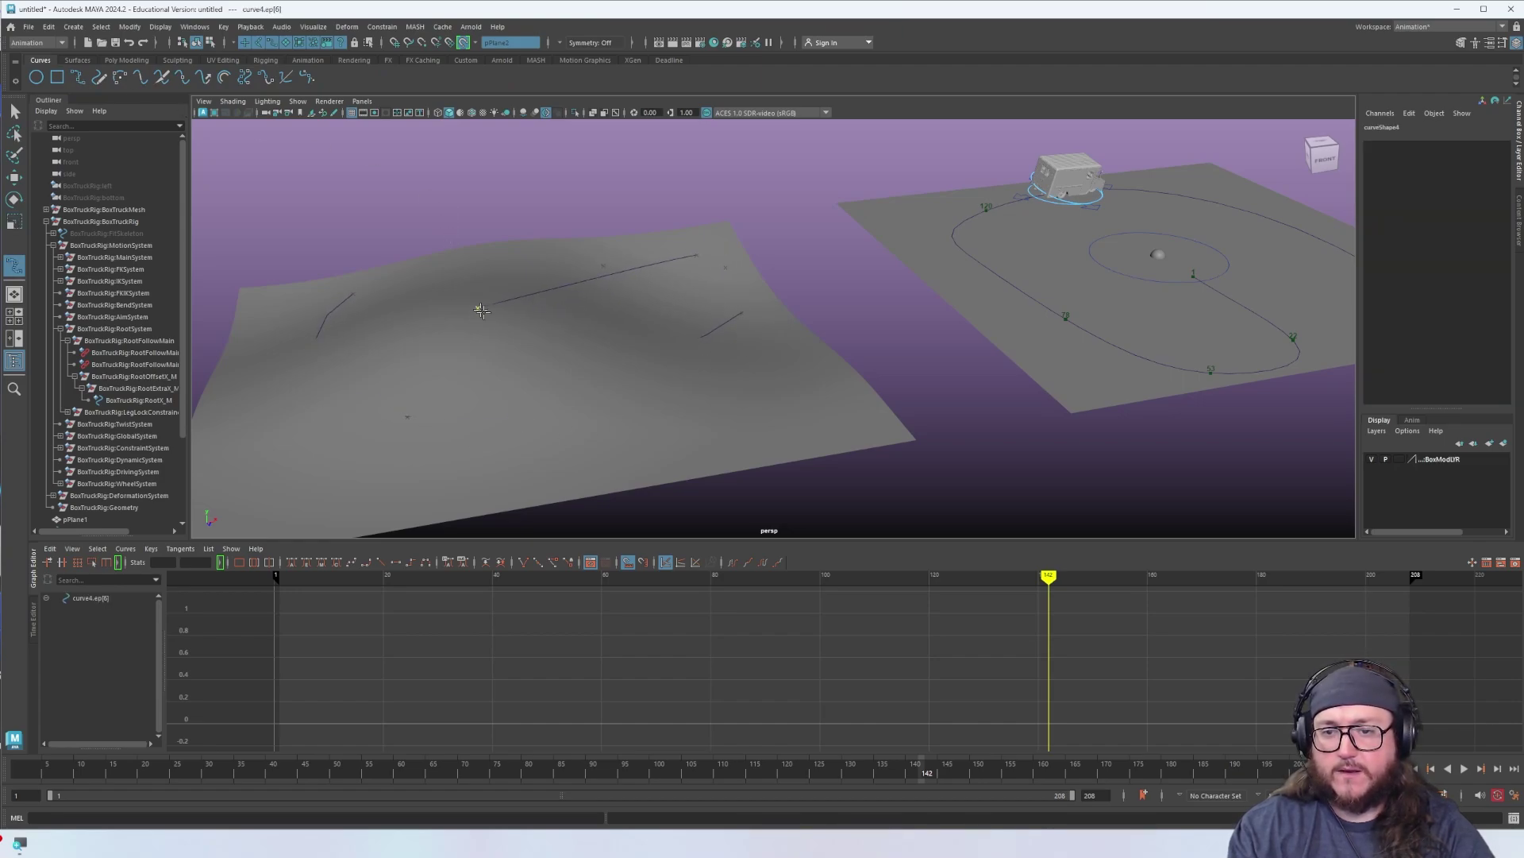
{"action": "key", "text": "Return"}
{"action": "left_click_drag", "start_coordinate": [561, 313], "coordinate": [593, 230], "text": "alt"}
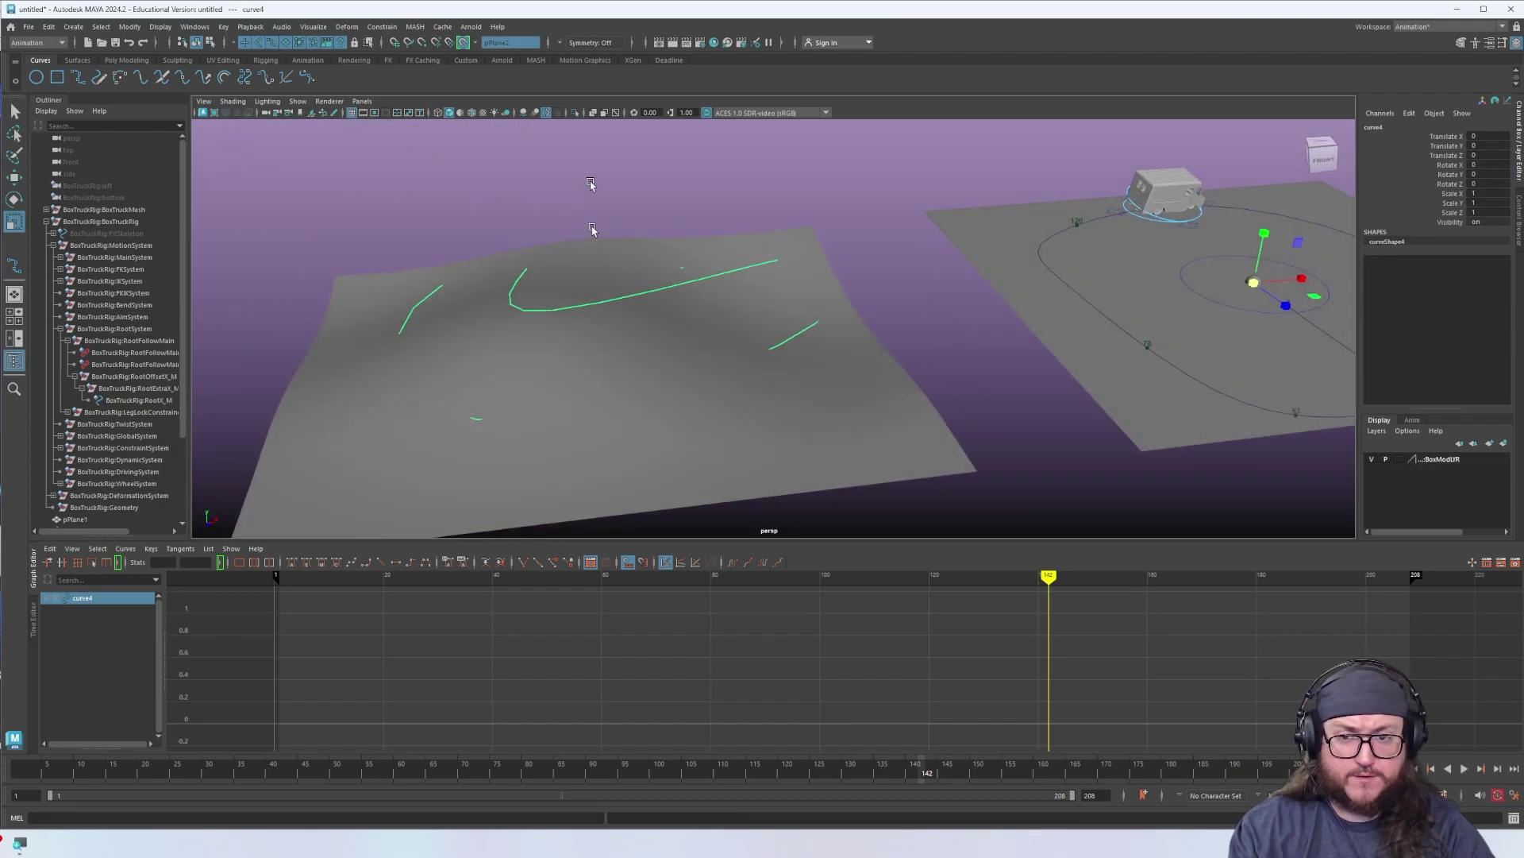
Turn off the live surface, and scale the sphere up uniformly to about 219
{"action": "left_click", "coordinate": [463, 42]}
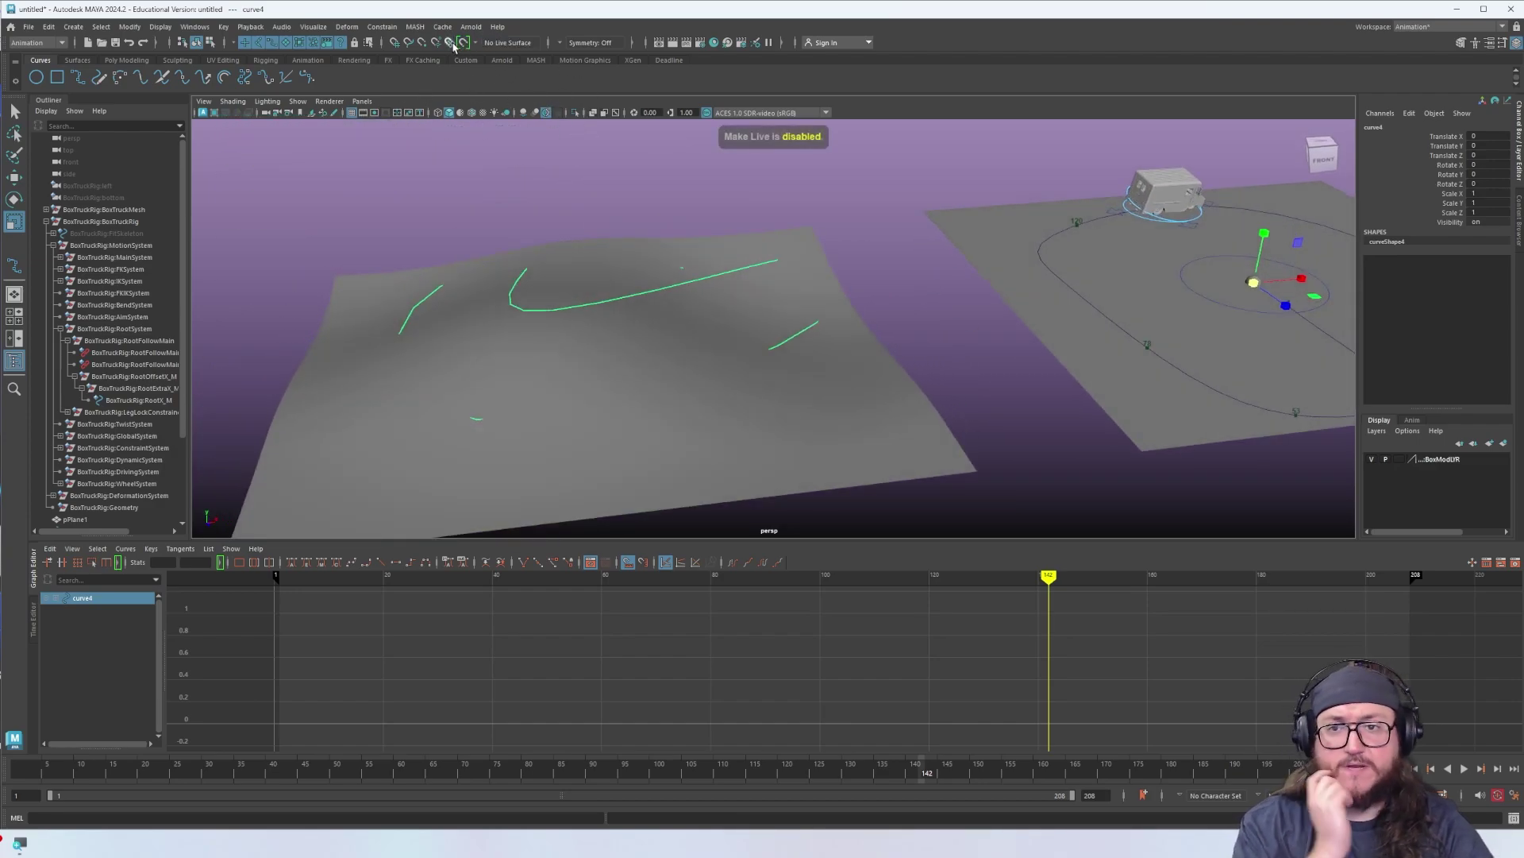
{"action": "left_click", "coordinate": [751, 204]}
{"action": "left_click", "coordinate": [800, 289]}
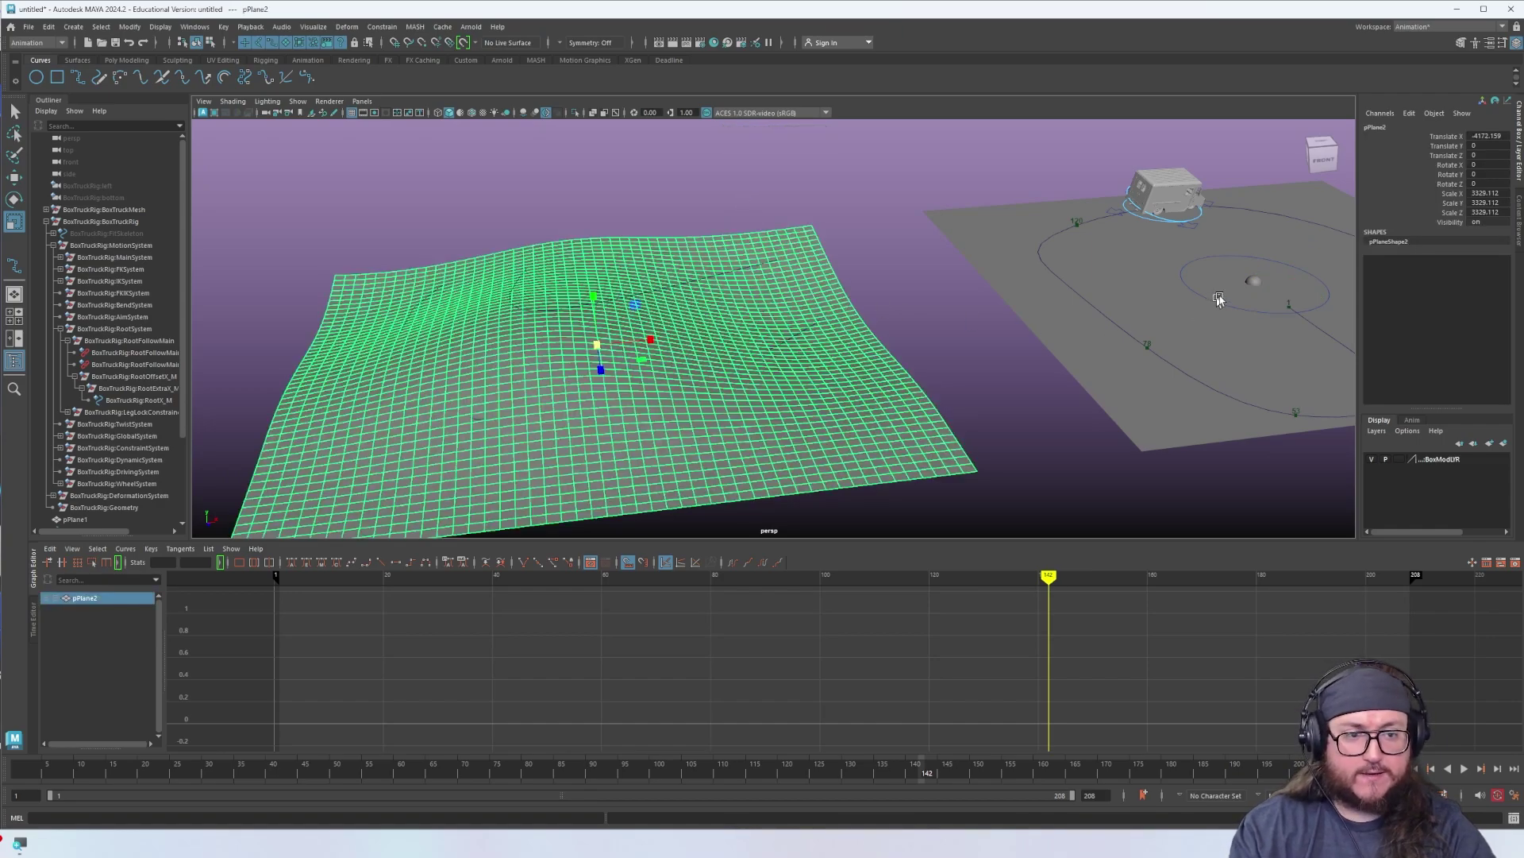
{"action": "left_click", "coordinate": [1264, 280]}
{"action": "left_click", "coordinate": [1258, 281]}
{"action": "key", "text": "r"}
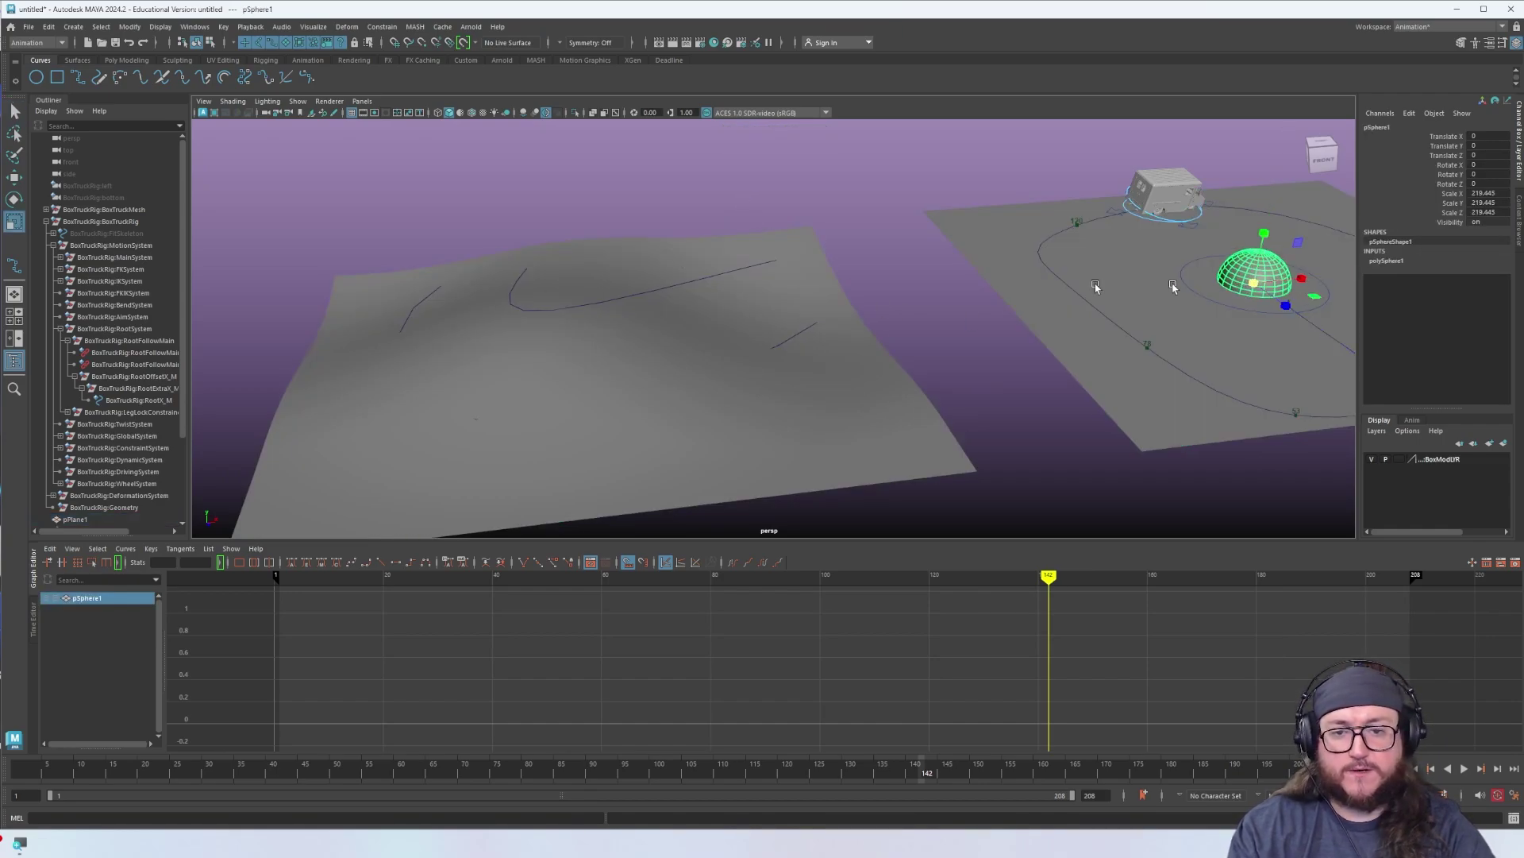
Attach the sphere to the new terrain curve as a motion path
{"action": "left_click", "coordinate": [721, 273], "text": "shift"}
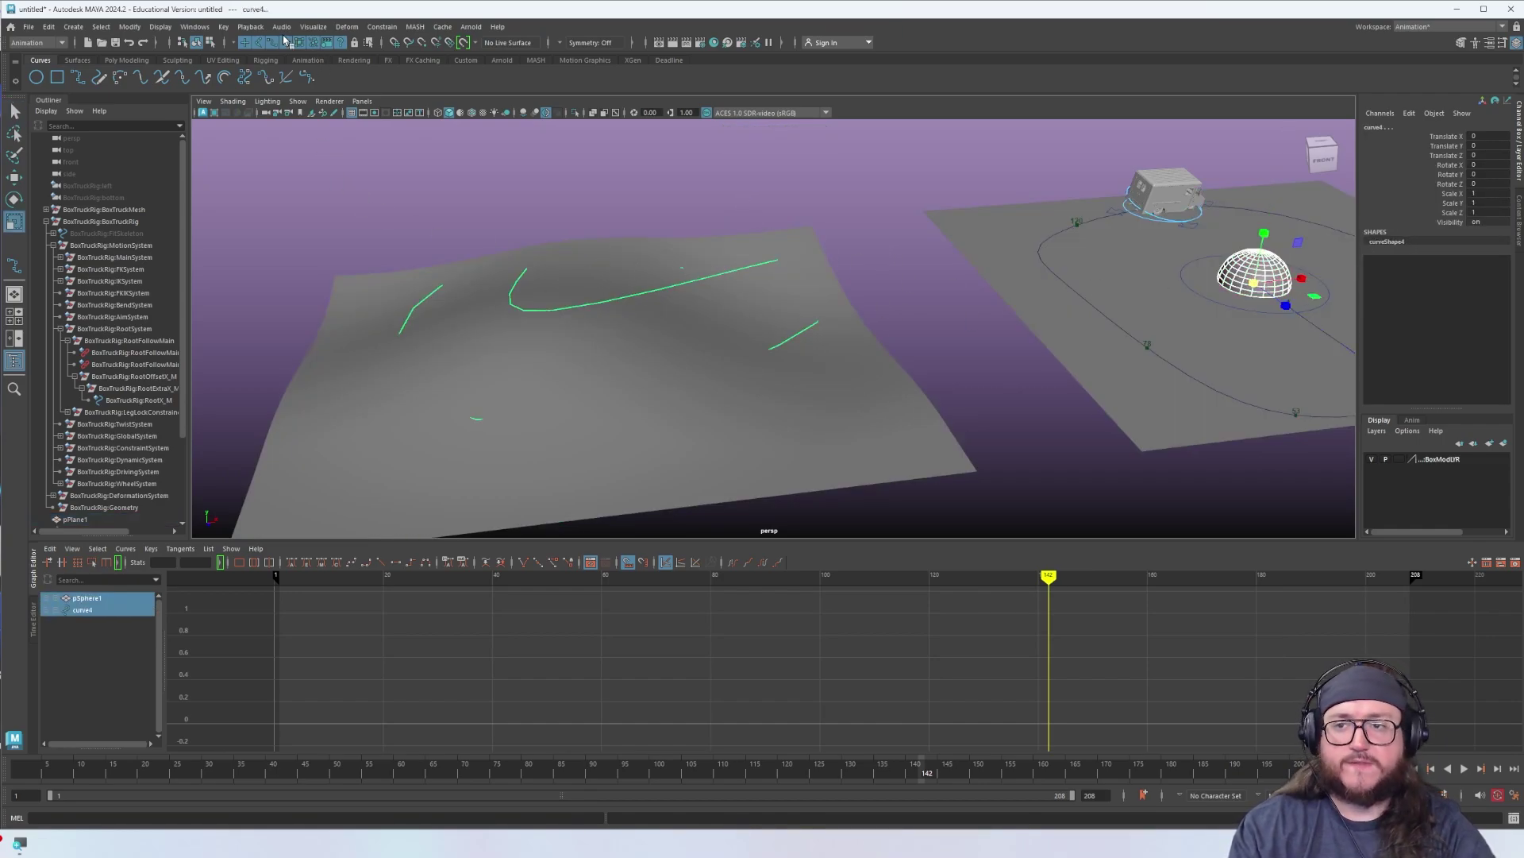
{"action": "left_click", "coordinate": [382, 27]}
{"action": "mouse_move", "coordinate": [466, 146]}
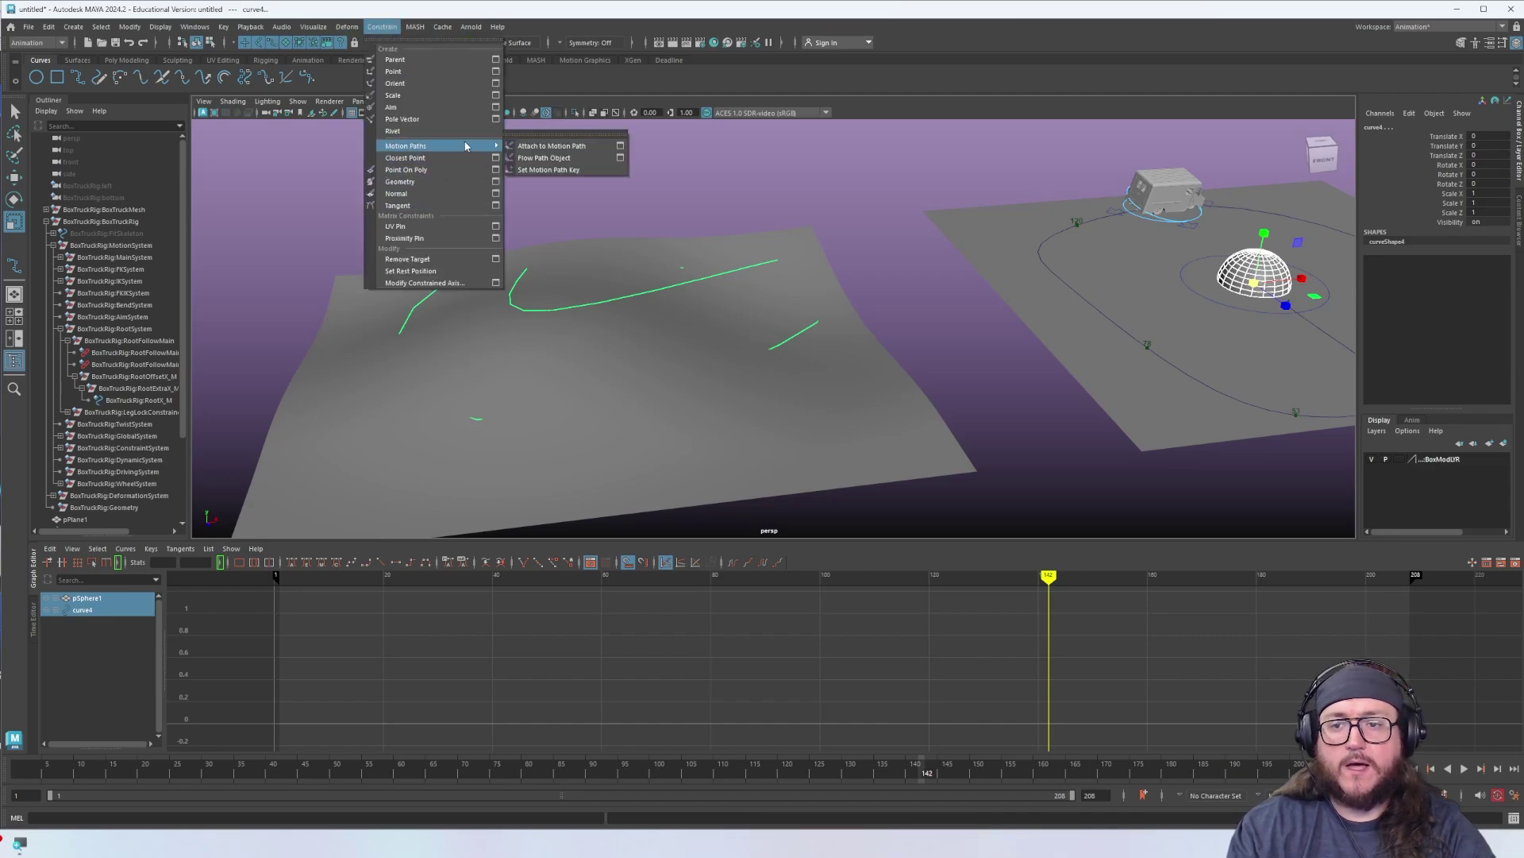
{"action": "left_click", "coordinate": [566, 146]}
Play back the sphere's travel along the terrain curve, and examine from several angles where it sinks into the ground
{"action": "key", "text": "alt+v"}
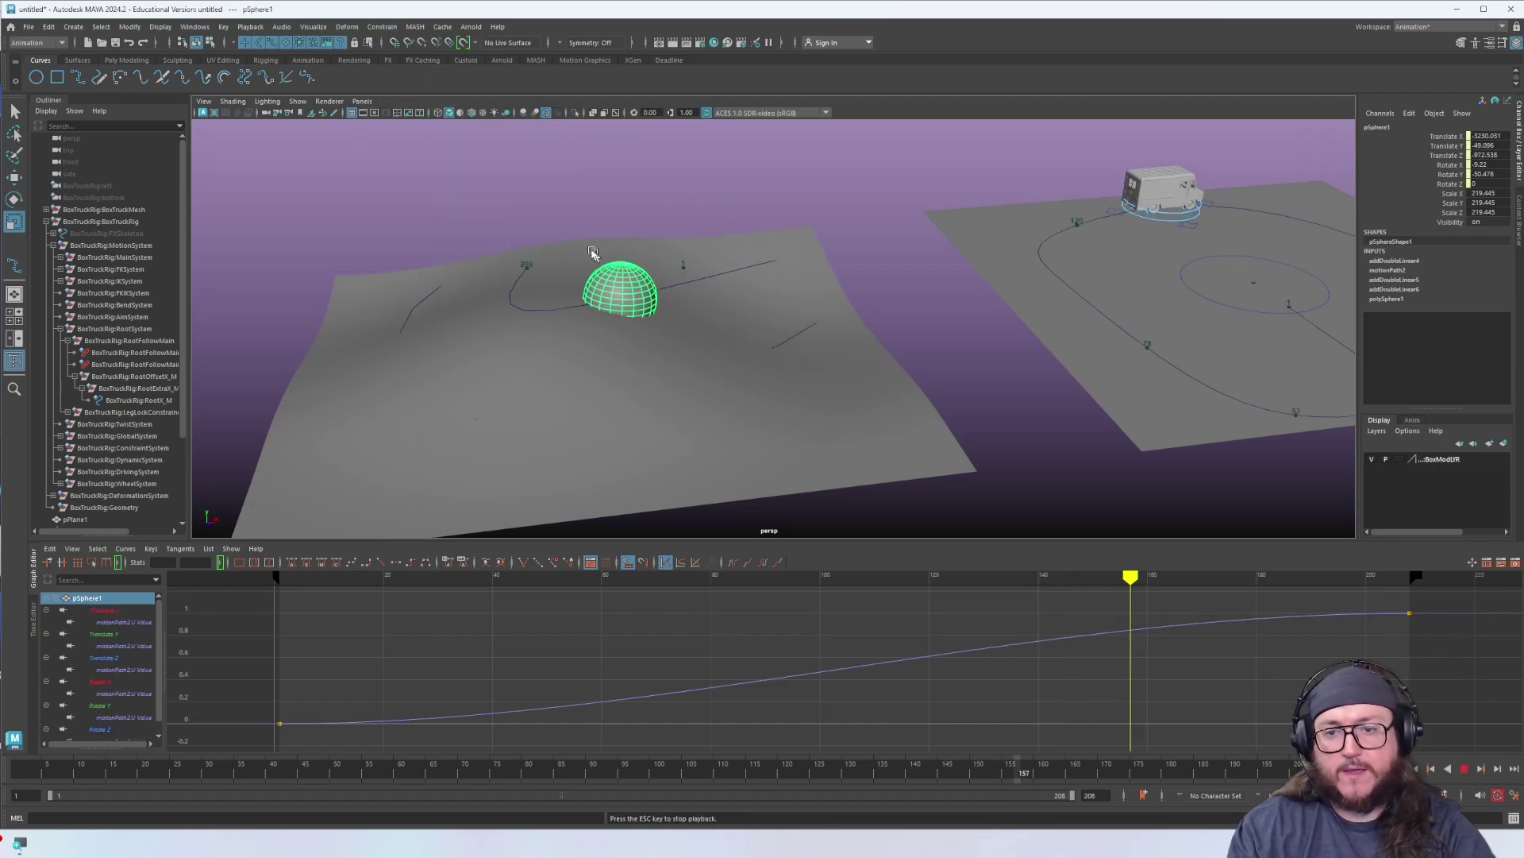
{"action": "mouse_move", "coordinate": [579, 270]}
{"action": "left_mouse_down", "text": "alt"}
{"action": "mouse_move", "coordinate": [580, 230]}
{"action": "mouse_move", "coordinate": [585, 259]}
{"action": "left_mouse_up", "text": "alt"}
{"action": "right_click_drag", "start_coordinate": [585, 259], "coordinate": [739, 238], "text": "alt"}
{"action": "left_click", "coordinate": [759, 218]}
{"action": "left_click_drag", "start_coordinate": [705, 276], "coordinate": [712, 259], "text": "alt"}
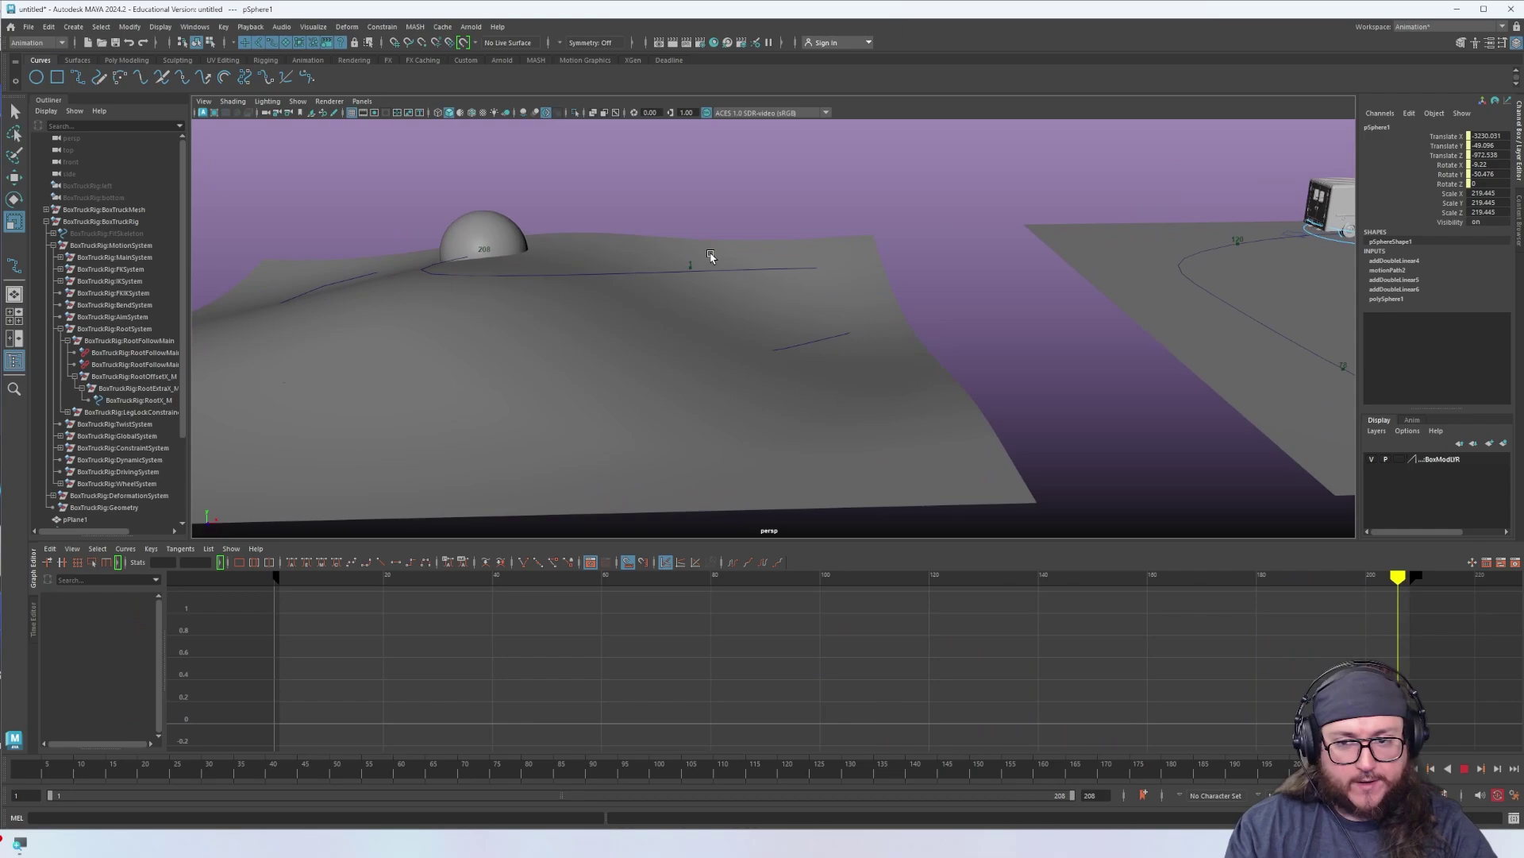
{"action": "right_click_drag", "start_coordinate": [711, 258], "coordinate": [617, 240], "text": "alt"}
{"action": "left_click_drag", "start_coordinate": [617, 240], "coordinate": [619, 266], "text": "alt"}
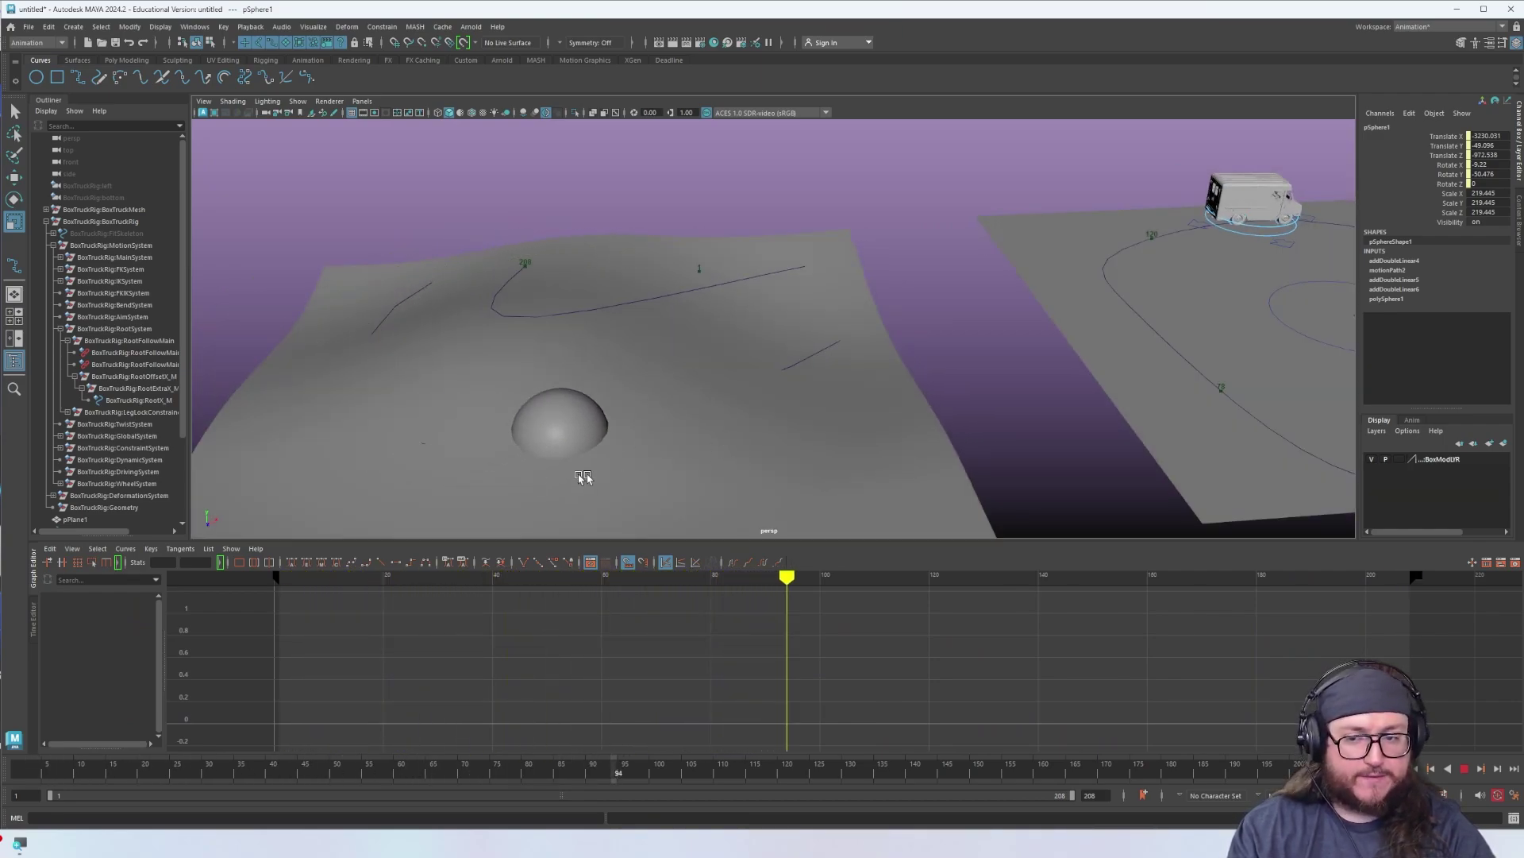
{"action": "left_click_drag", "start_coordinate": [659, 401], "coordinate": [698, 408], "text": "alt"}
{"action": "key", "text": "Escape"}
Raise the terrain curve to a Translate Y of about 280, and play back the sphere's motion
{"action": "left_click", "coordinate": [782, 333]}
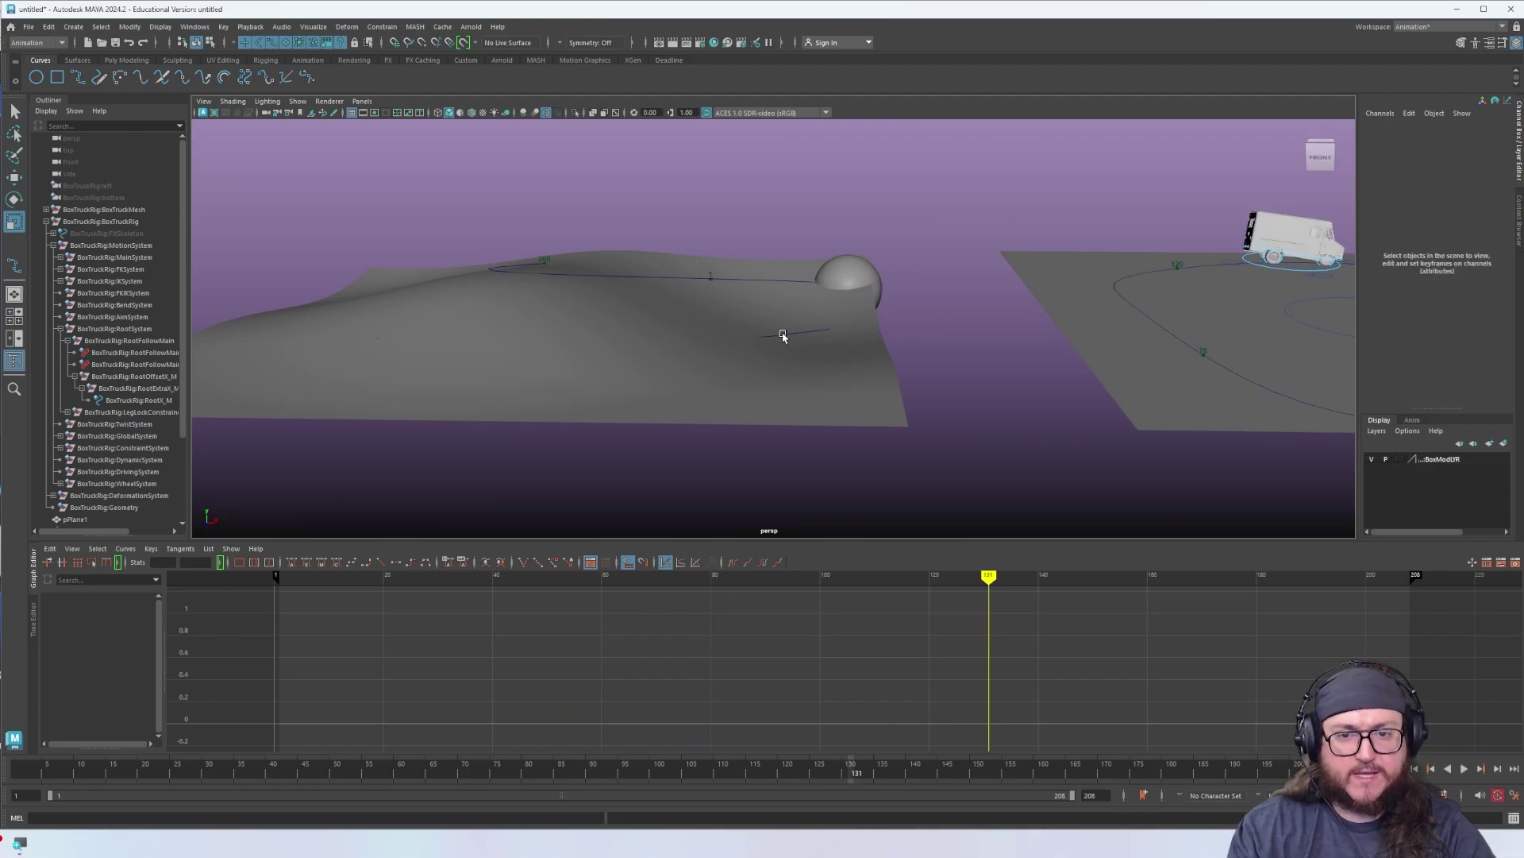
{"action": "left_click_drag", "start_coordinate": [765, 320], "coordinate": [790, 368], "text": "alt"}
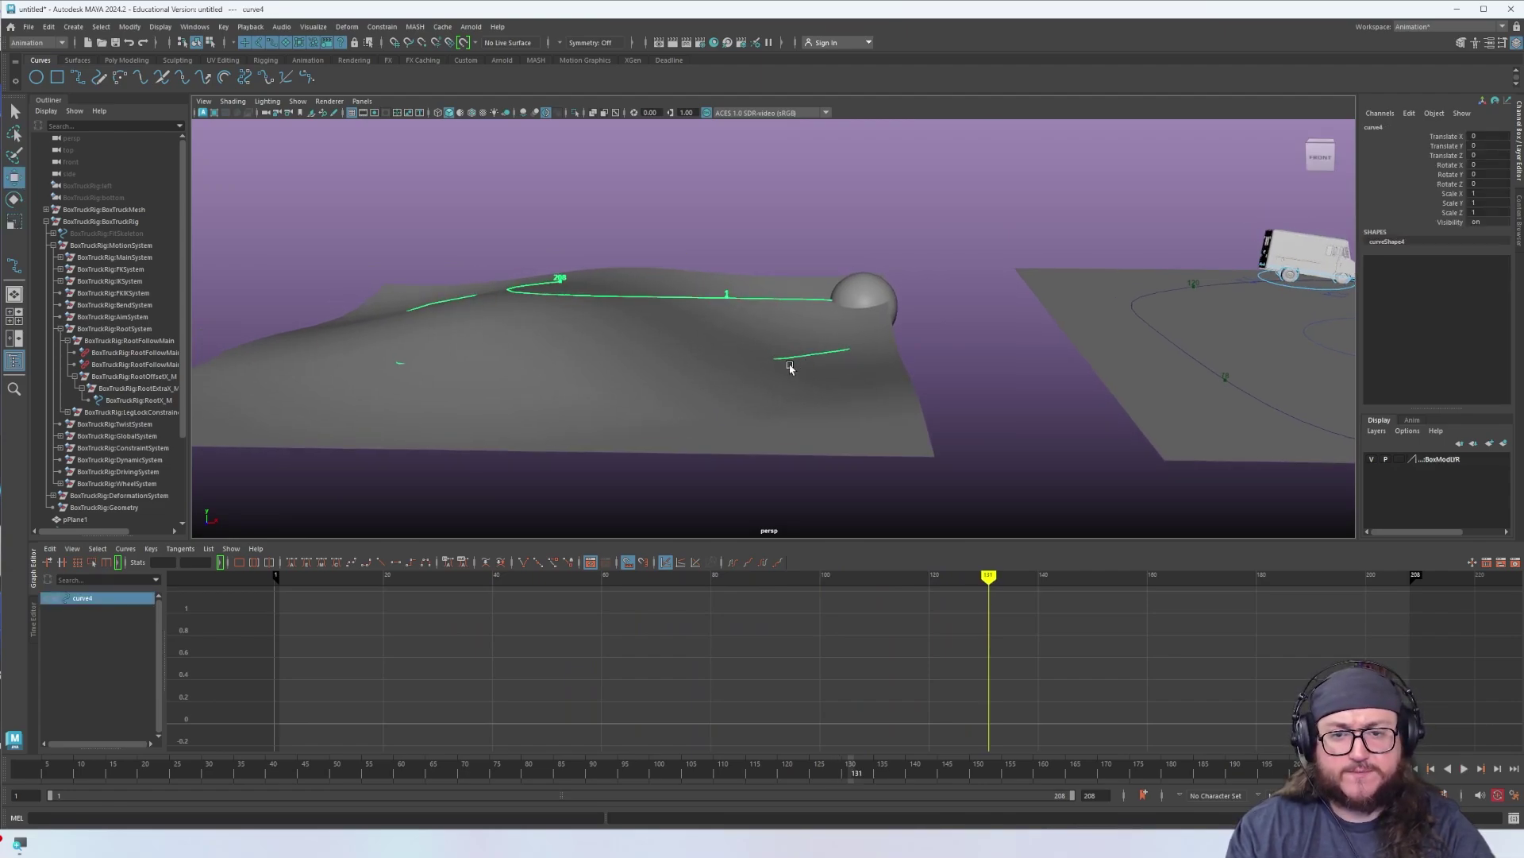
{"action": "middle_click_drag", "start_coordinate": [757, 399], "coordinate": [415, 303]}
{"action": "key", "text": "ctrl+z"}
{"action": "left_click", "coordinate": [1439, 146]}
{"action": "key", "text": "alt+v"}
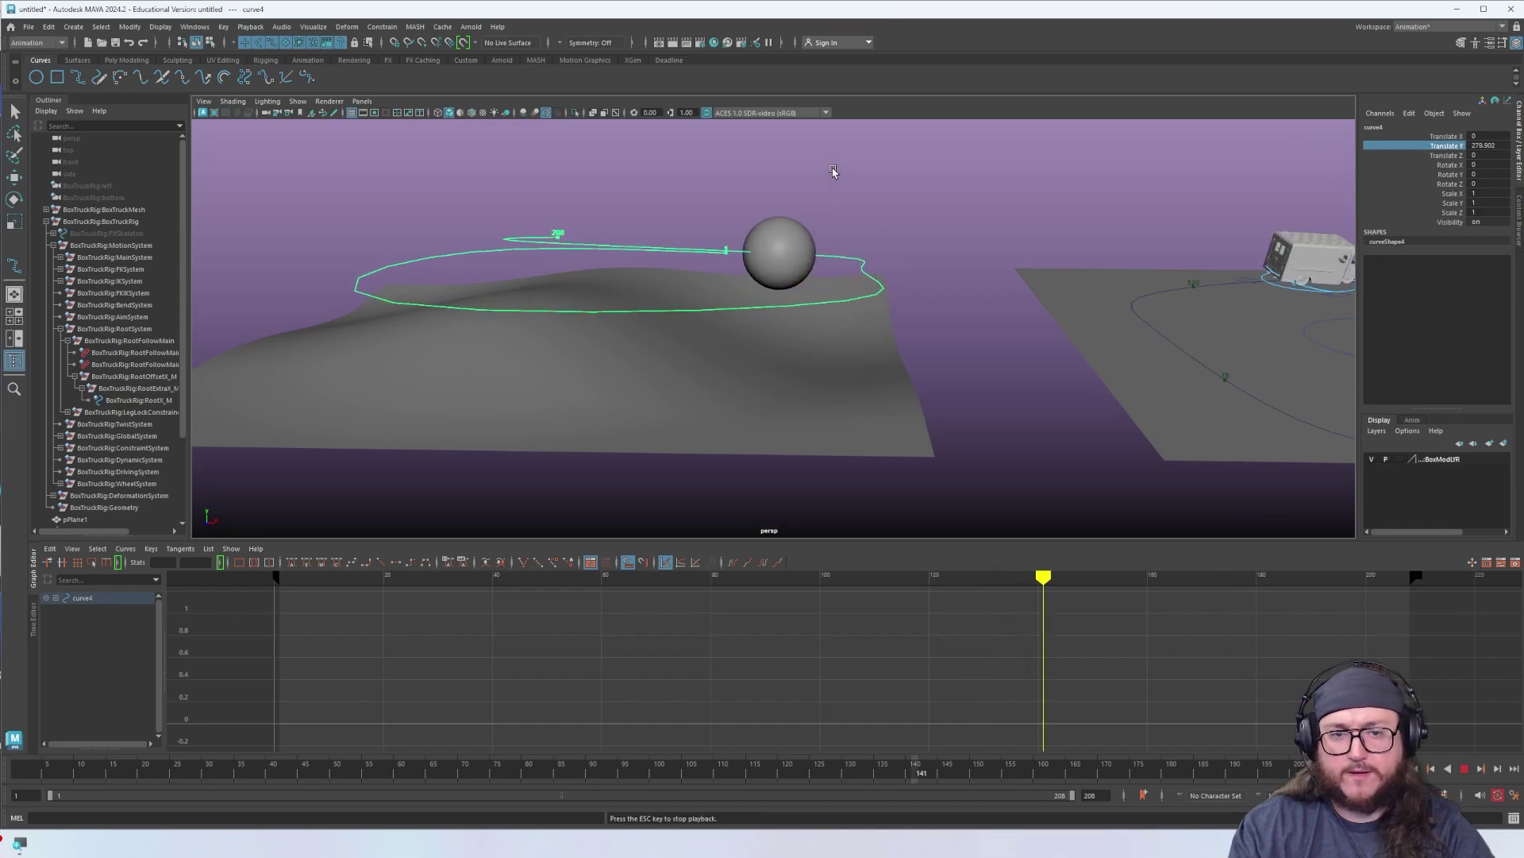
{"action": "left_click", "coordinate": [834, 172]}
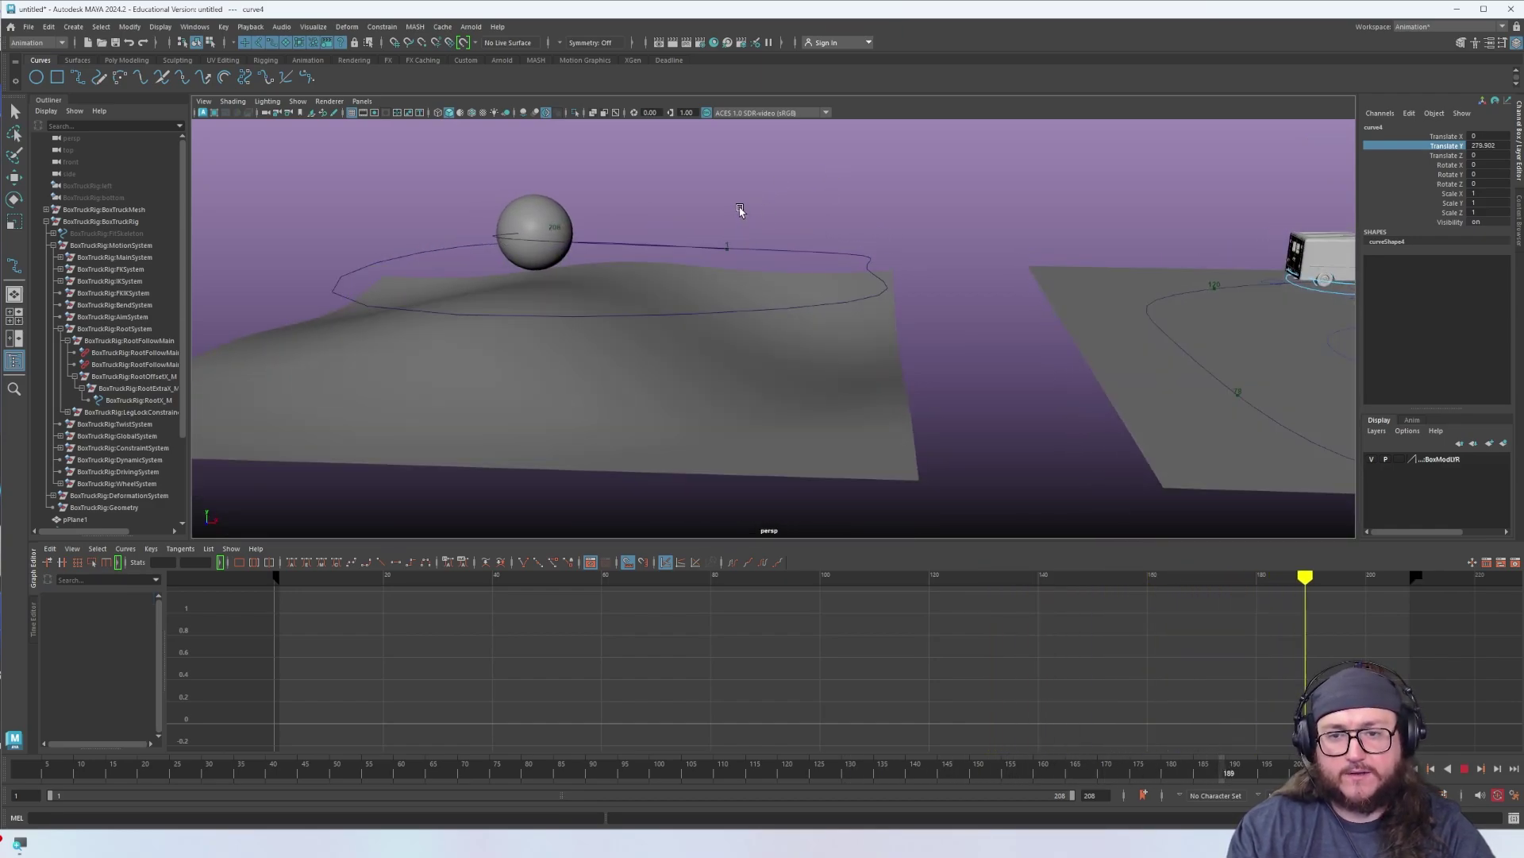
Set the terrain curve's Translate Y to about 204, and play back the sphere's motion
{"action": "key", "text": "alt+v"}
{"action": "left_click", "coordinate": [783, 251]}
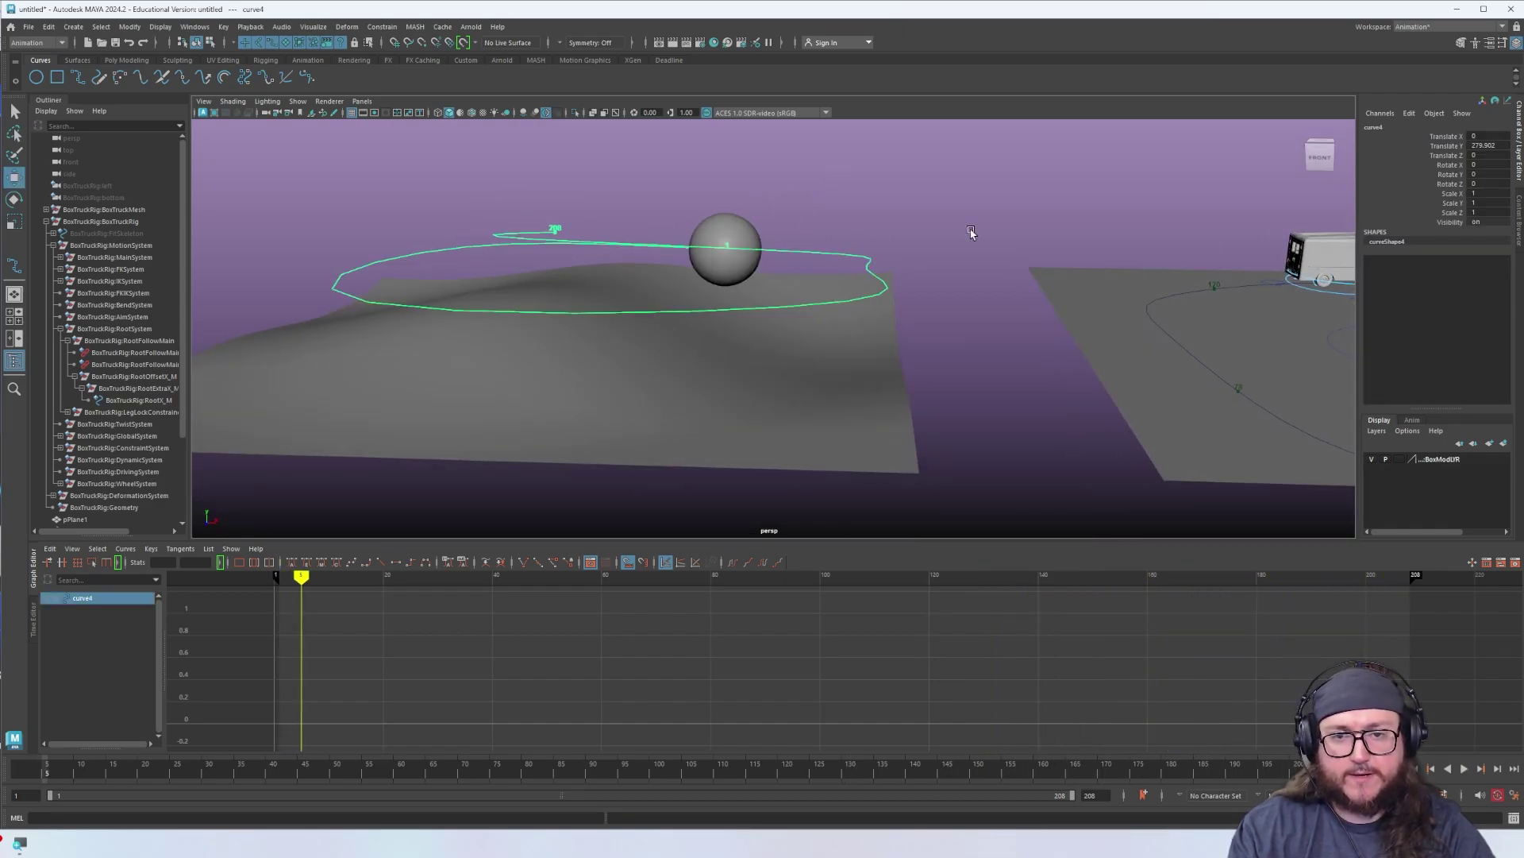
{"action": "middle_click_drag", "start_coordinate": [971, 232], "coordinate": [1086, 245]}
{"action": "key", "text": "ctrl+z"}
{"action": "left_click", "coordinate": [1447, 146]}
{"action": "key", "text": "alt+v"}
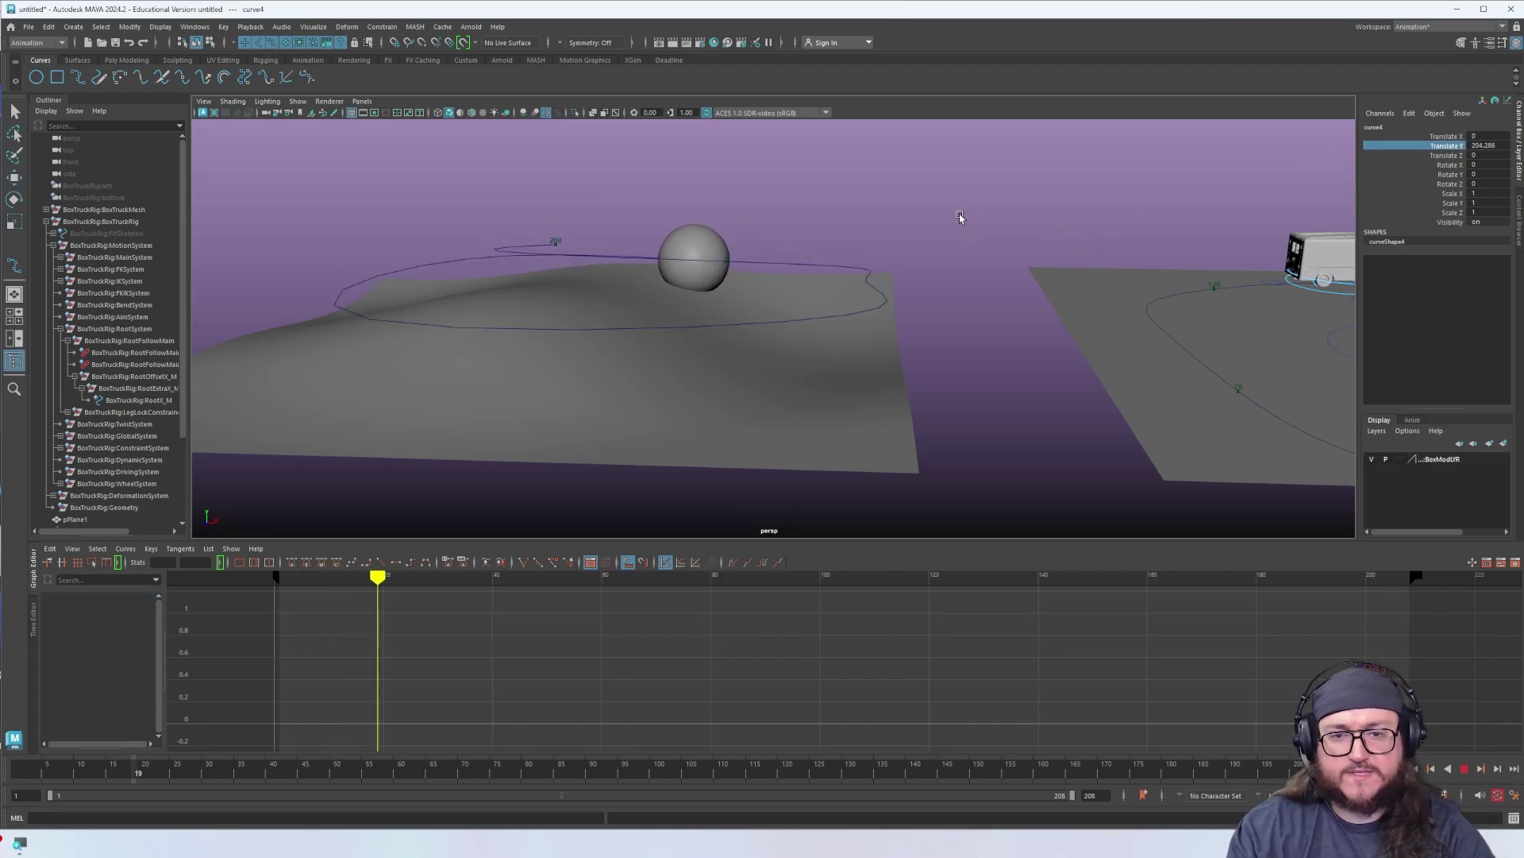
{"action": "left_click_drag", "start_coordinate": [734, 254], "coordinate": [698, 279], "text": "alt"}
{"action": "key", "text": "alt+v"}
Display the terrain curve's control vertices, and raise the ones beyond the terrain's edge near the sphere
{"action": "left_click_drag", "start_coordinate": [486, 266], "coordinate": [605, 258], "text": "alt"}
{"action": "left_click", "coordinate": [667, 300]}
{"action": "right_click_drag", "start_coordinate": [667, 299], "coordinate": [610, 300]}
{"action": "left_click_drag", "start_coordinate": [610, 300], "coordinate": [531, 311], "text": "alt"}
{"action": "key", "text": "ctrl+z"}
{"action": "right_click_drag", "start_coordinate": [506, 334], "coordinate": [422, 337]}
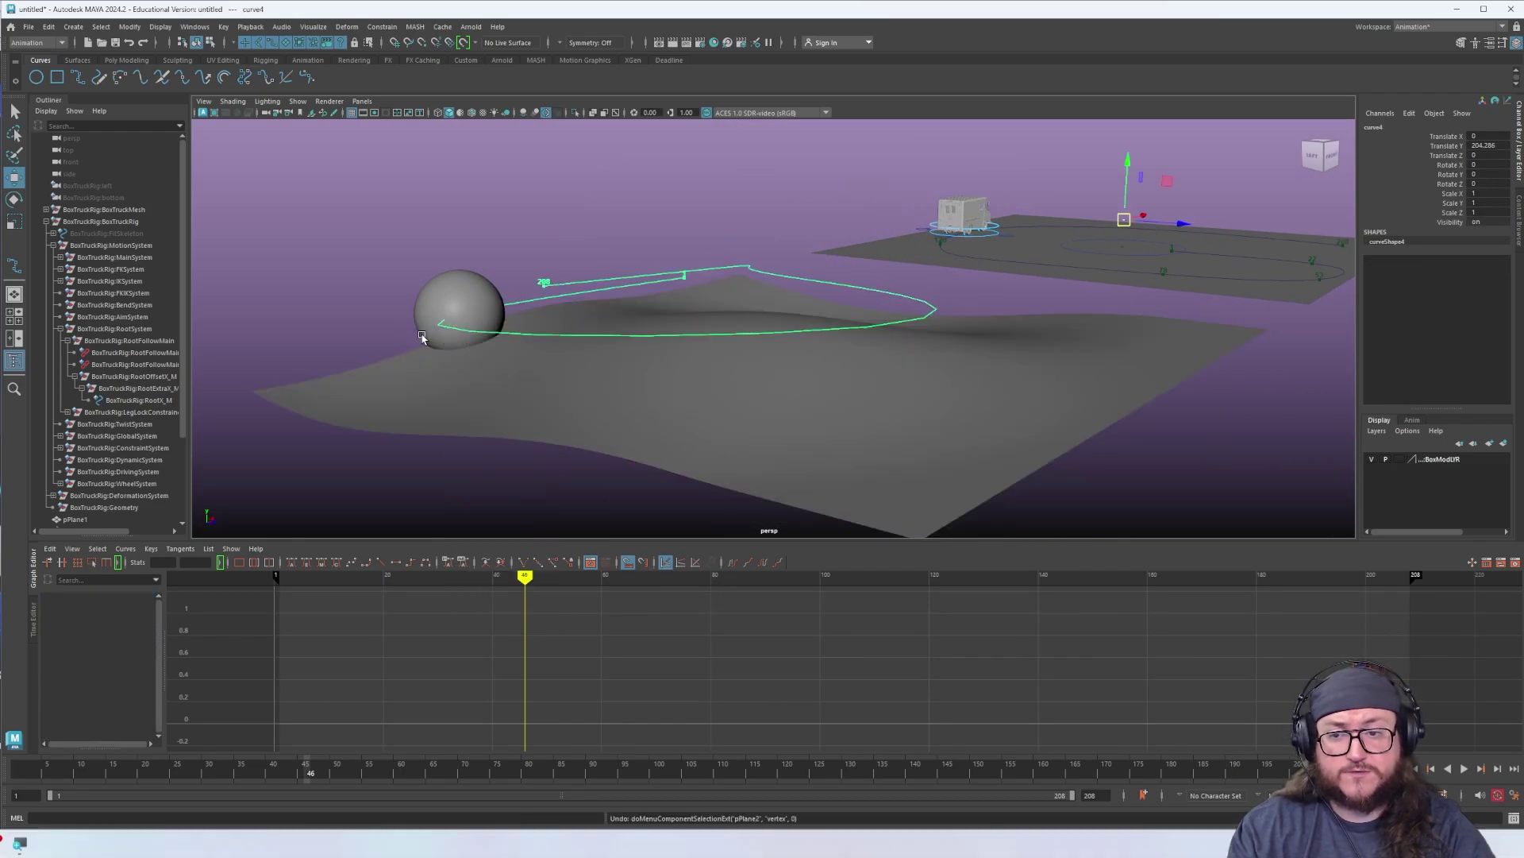
{"action": "left_click_drag", "start_coordinate": [422, 336], "coordinate": [409, 297], "text": "alt"}
{"action": "left_click_drag", "start_coordinate": [316, 301], "coordinate": [224, 346]}
{"action": "left_click_drag", "start_coordinate": [270, 271], "coordinate": [296, 247]}
{"action": "left_click_drag", "start_coordinate": [817, 310], "coordinate": [718, 320], "text": "alt"}
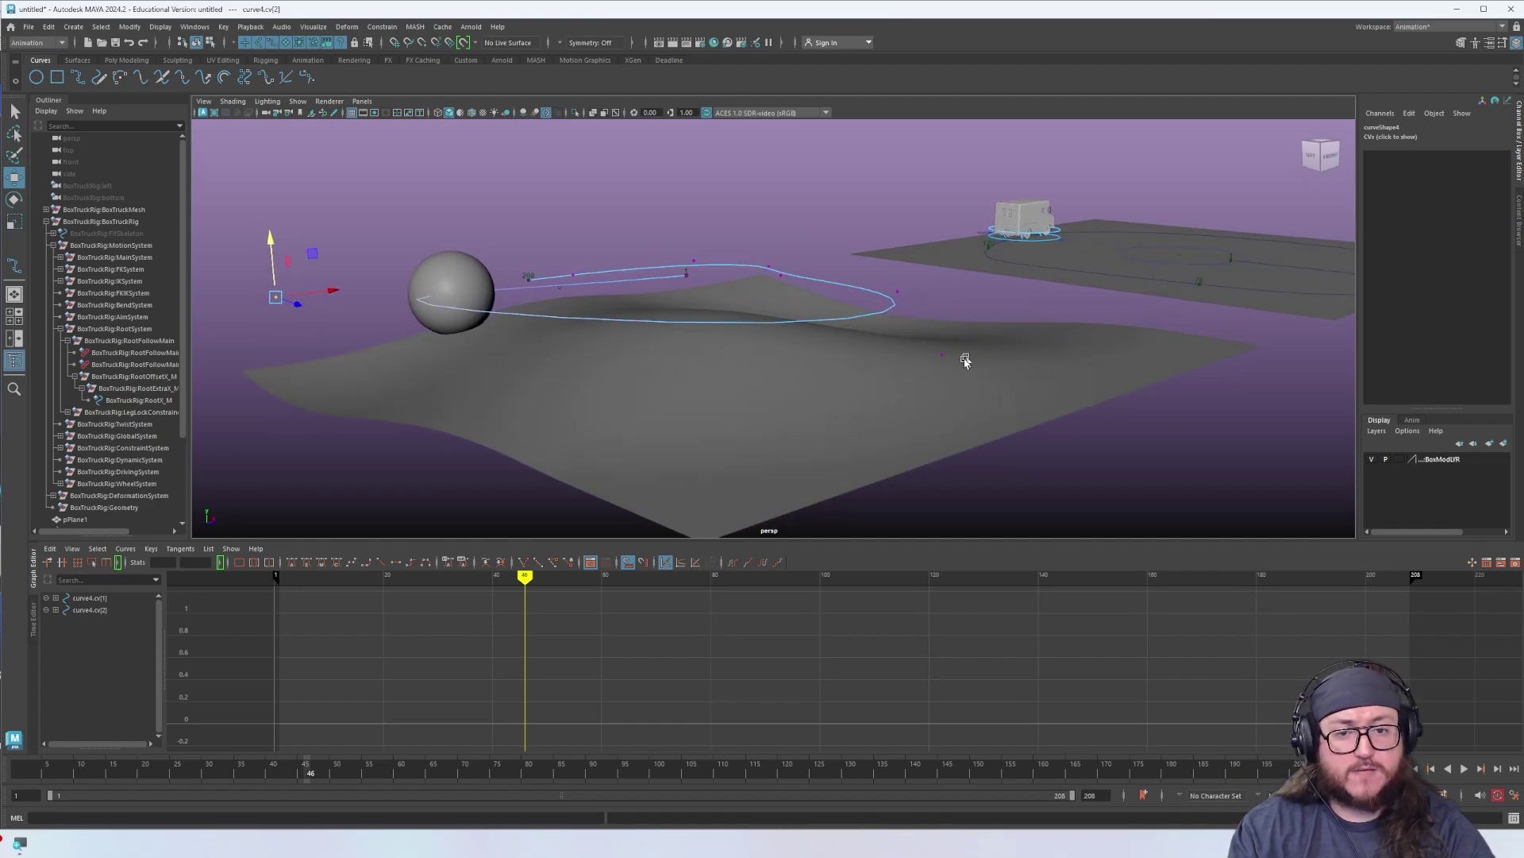
{"action": "left_click", "coordinate": [944, 350]}
{"action": "key", "text": "ctrl+z"}
{"action": "left_click", "coordinate": [944, 354]}
{"action": "key", "text": "ctrl+z"}
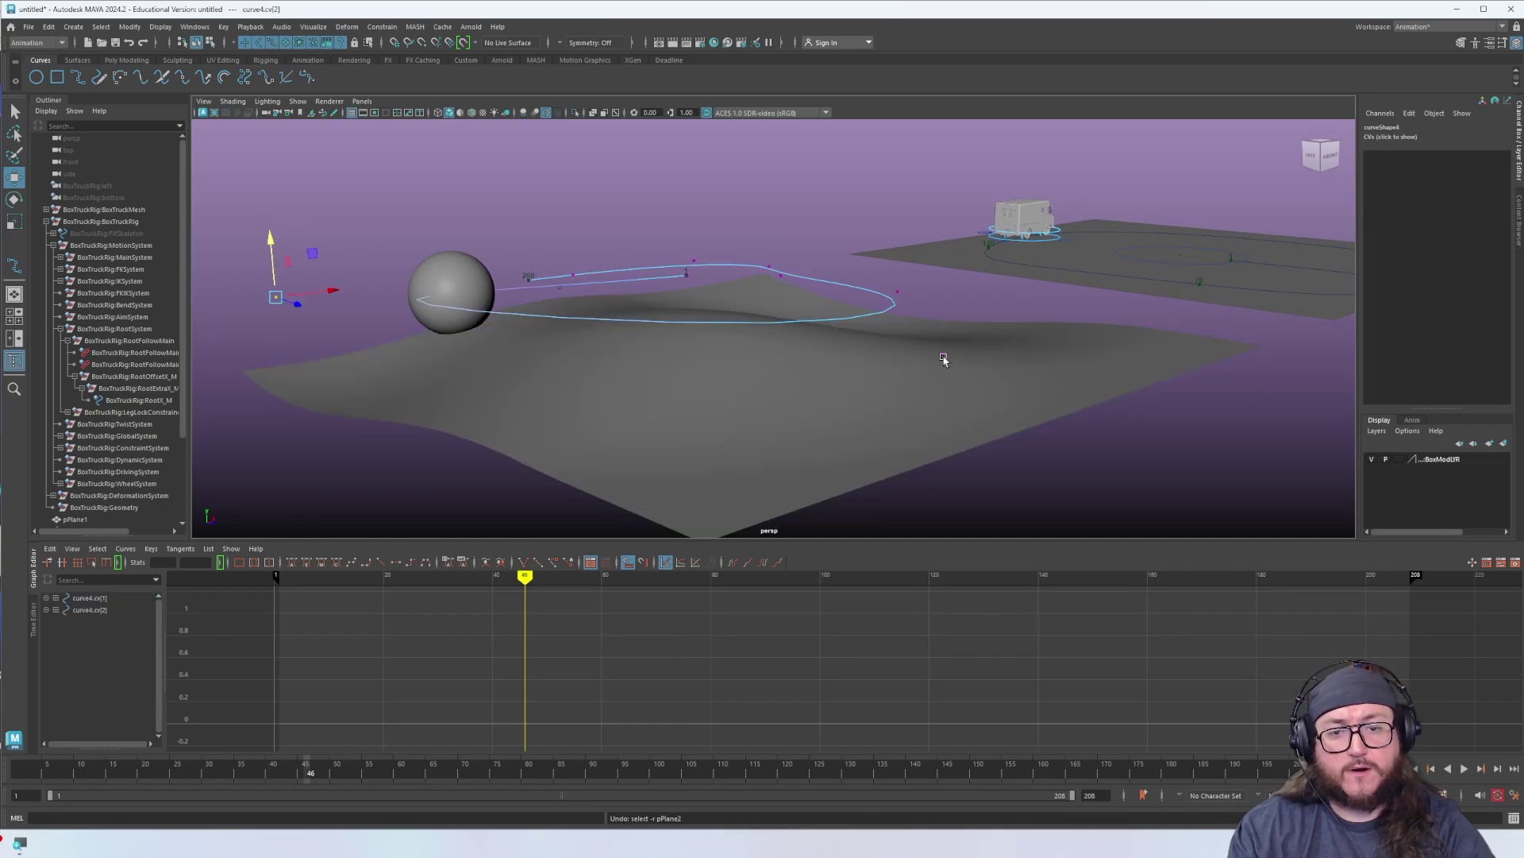
Clear the selection, and play back the sphere's motion to examine from several angles how it follows the adjusted terrain curve
{"action": "left_click", "coordinate": [892, 220]}
{"action": "left_click_drag", "start_coordinate": [776, 294], "coordinate": [801, 251], "text": "alt"}
{"action": "key", "text": "alt+v"}
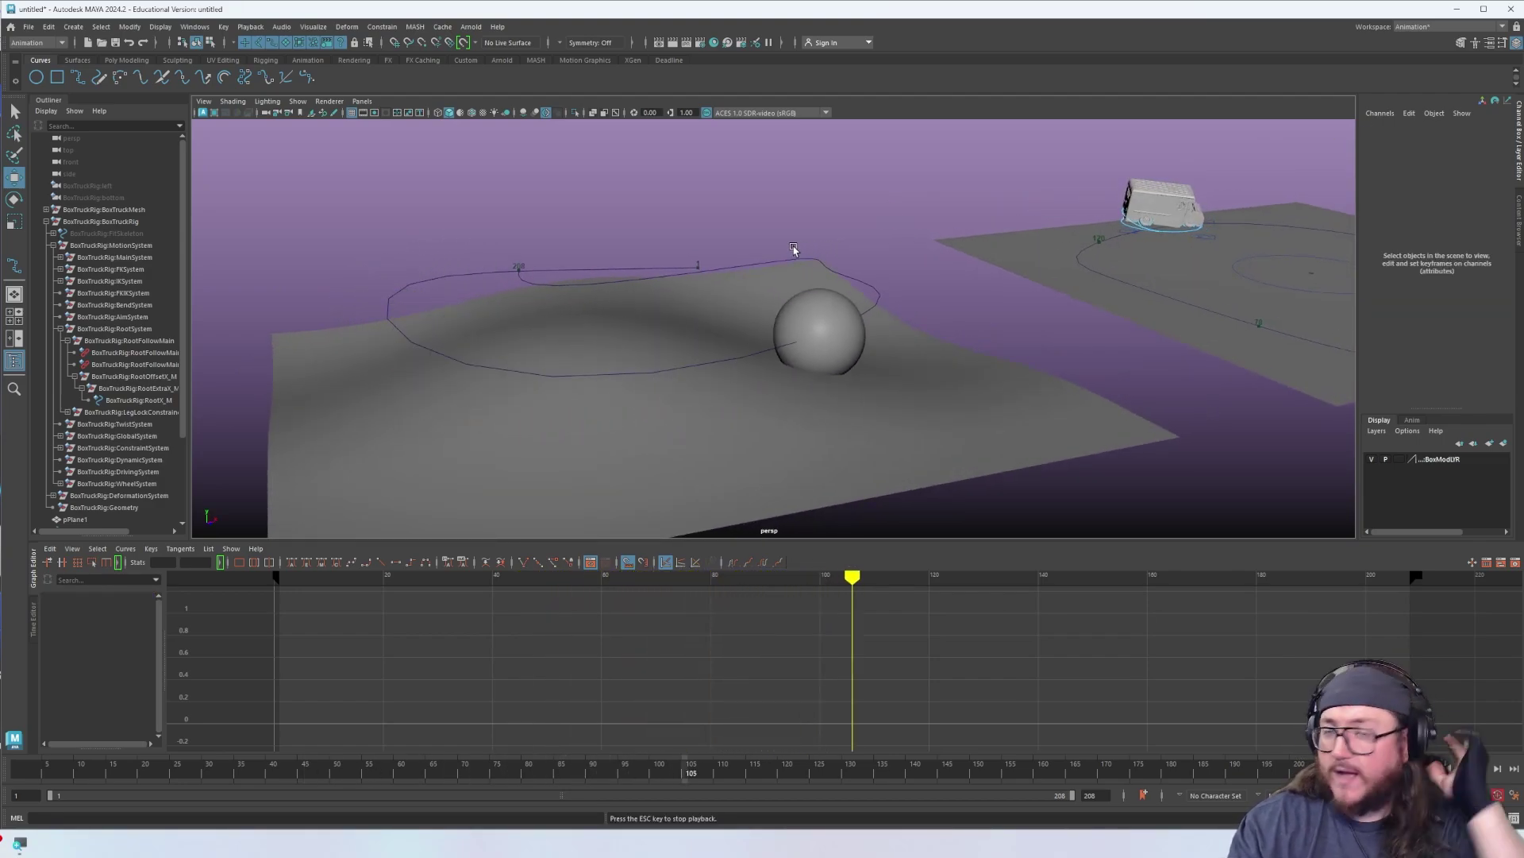
{"action": "left_click_drag", "start_coordinate": [797, 251], "coordinate": [902, 245], "text": "alt"}
{"action": "right_click_drag", "start_coordinate": [902, 245], "coordinate": [654, 259], "text": "alt"}
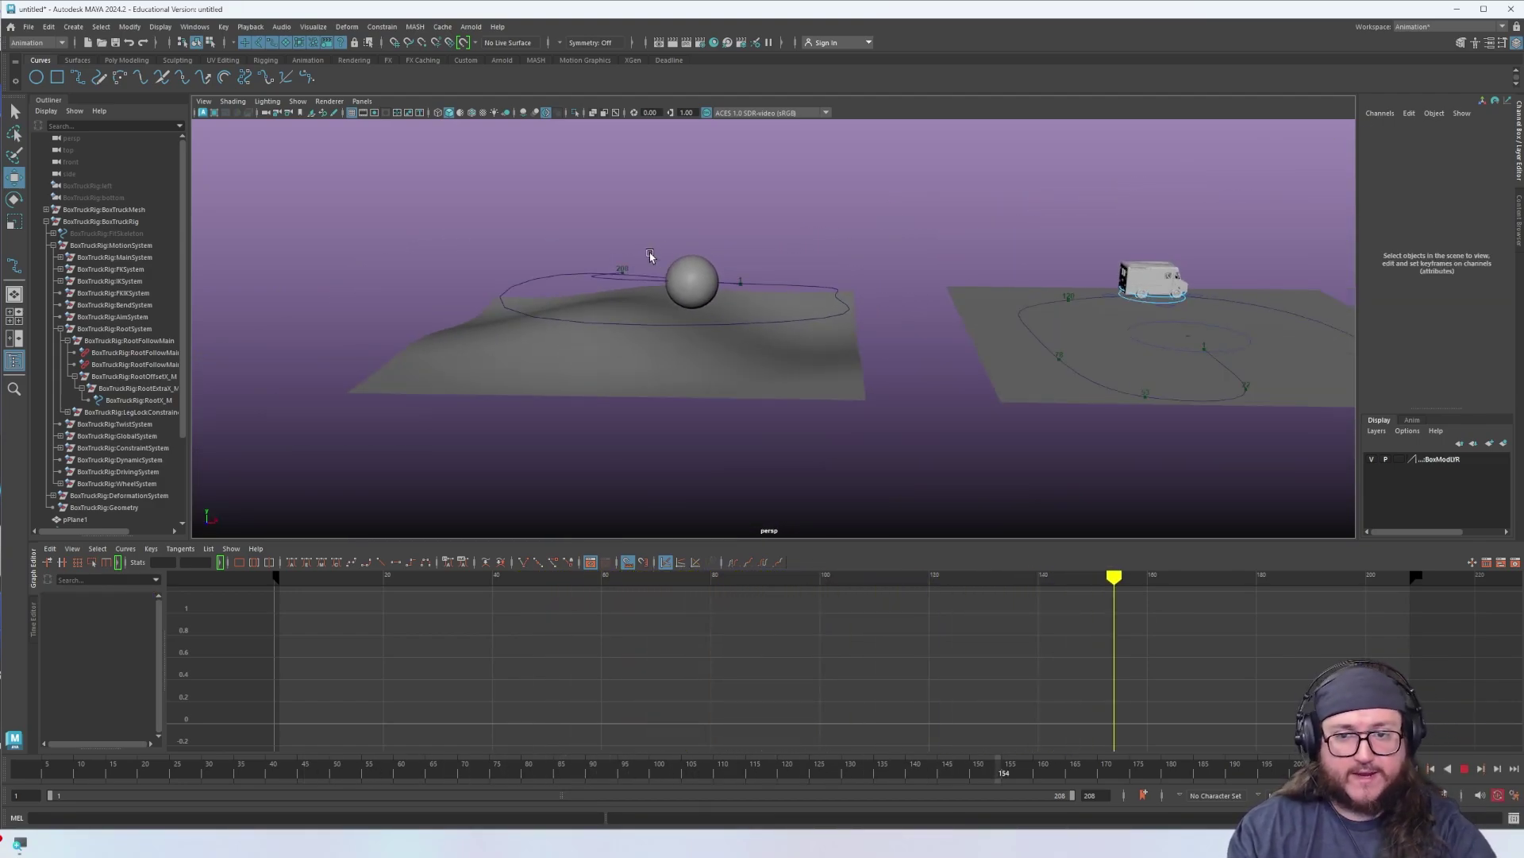
{"action": "left_click_drag", "start_coordinate": [780, 375], "coordinate": [1075, 280], "text": "alt"}
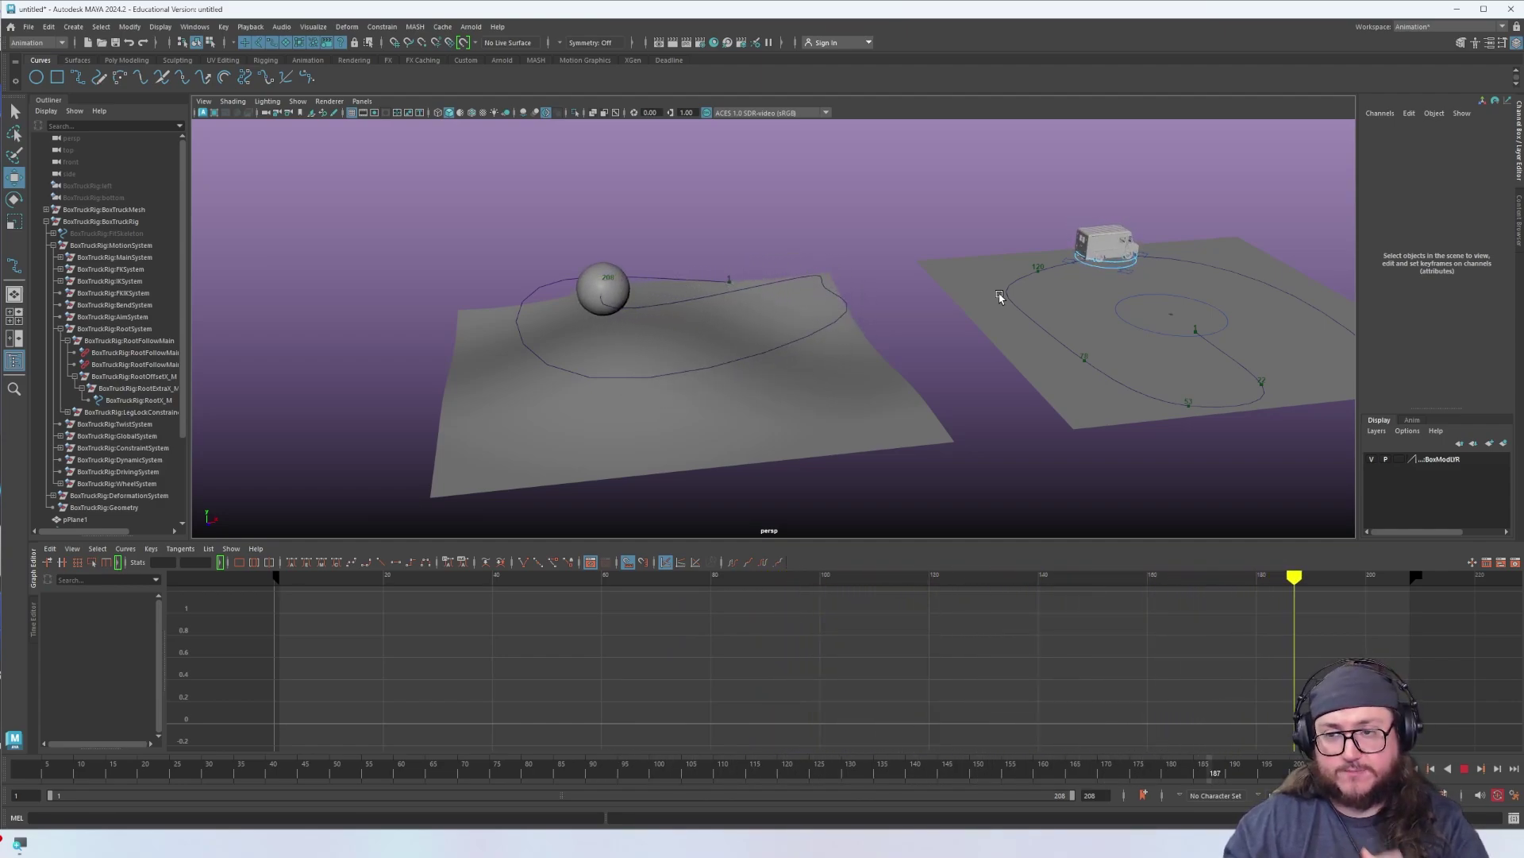
{"action": "key", "text": "Escape"}
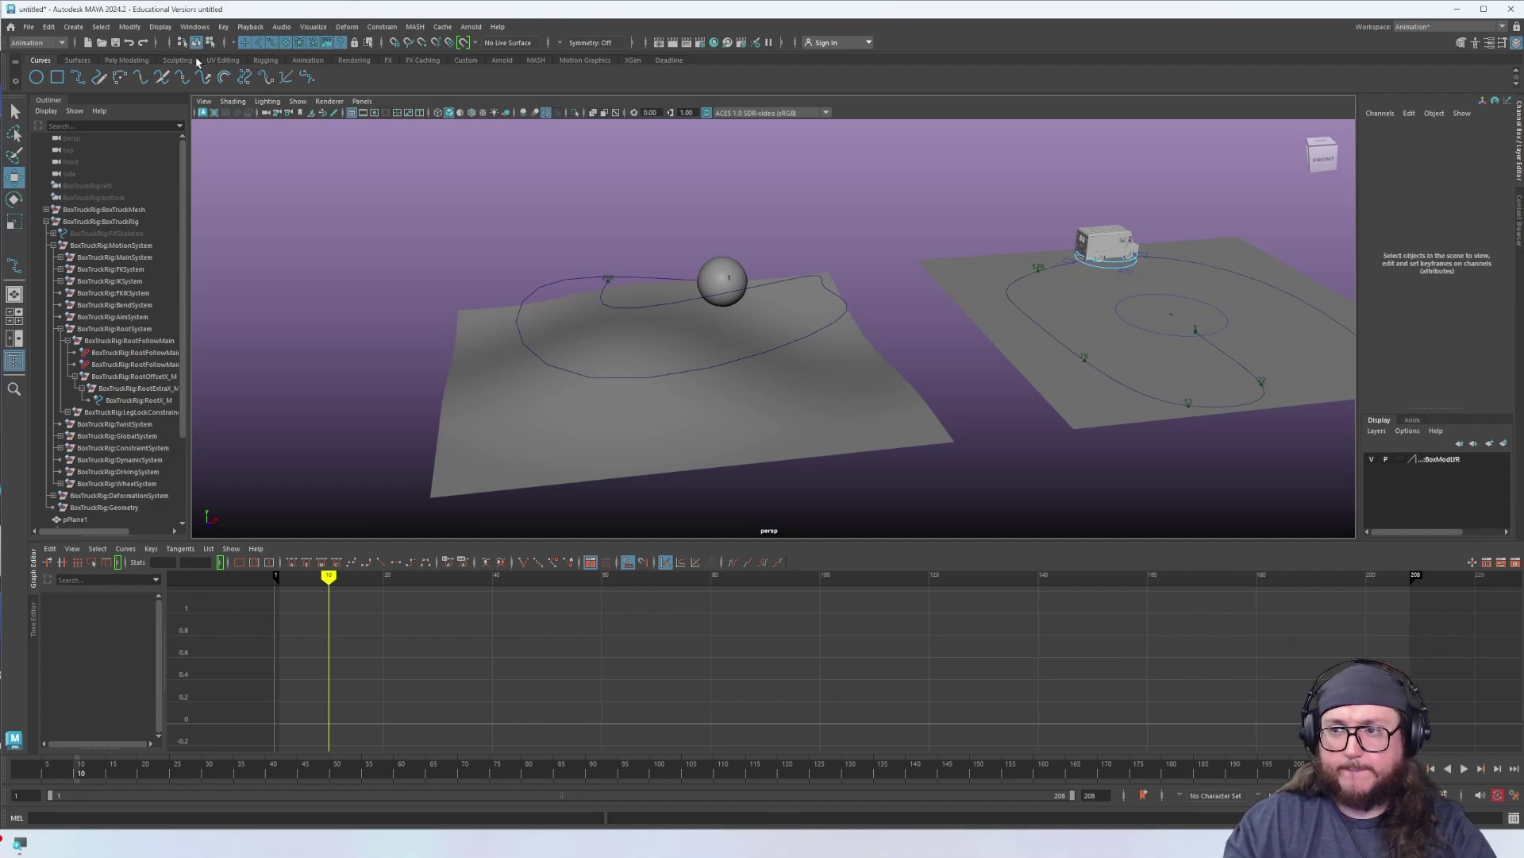